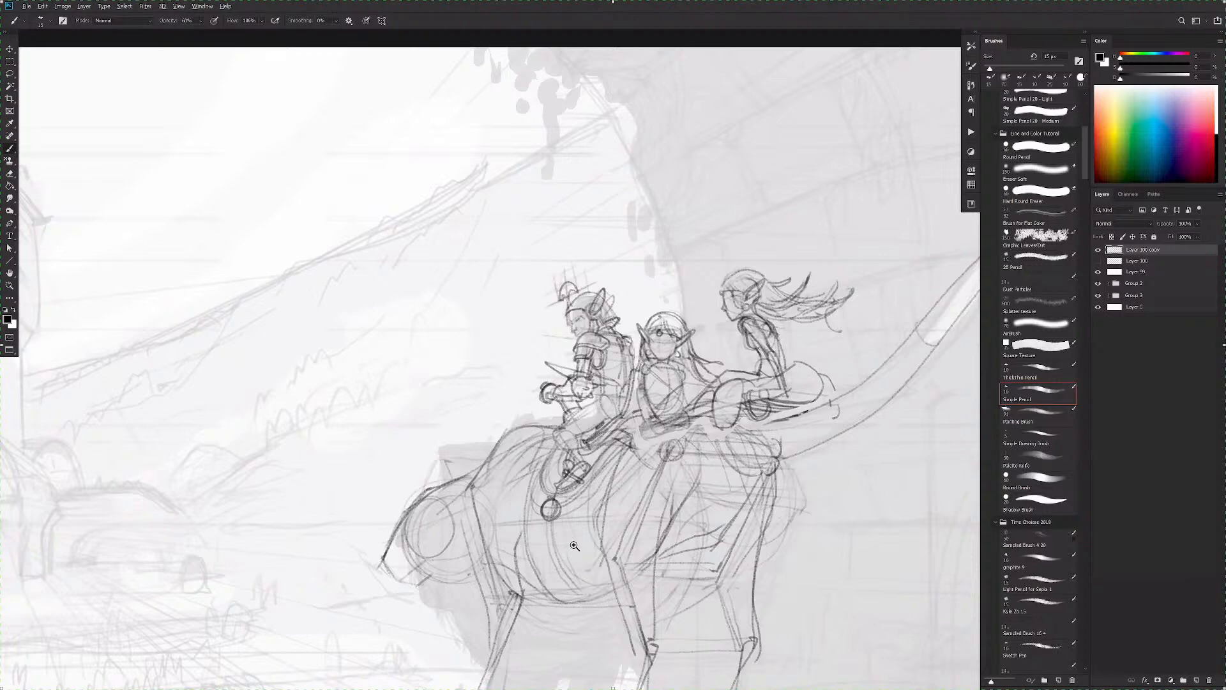
Step: Examine the three riders and the long-necked four-legged creature in the rough sketch
drag(639, 532, 719, 508)
mouse_move(719, 507)
mouse_down()
mouse_move(615, 548)
mouse_move(635, 541)
mouse_up()
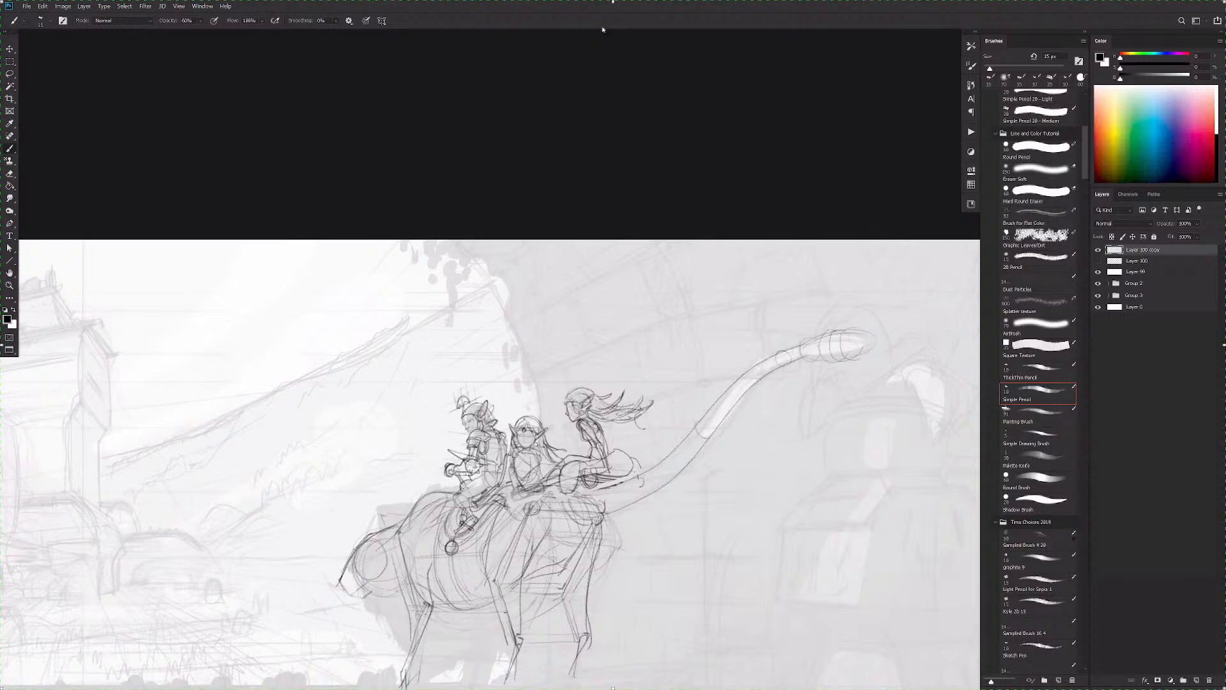
drag(586, 475, 607, 456)
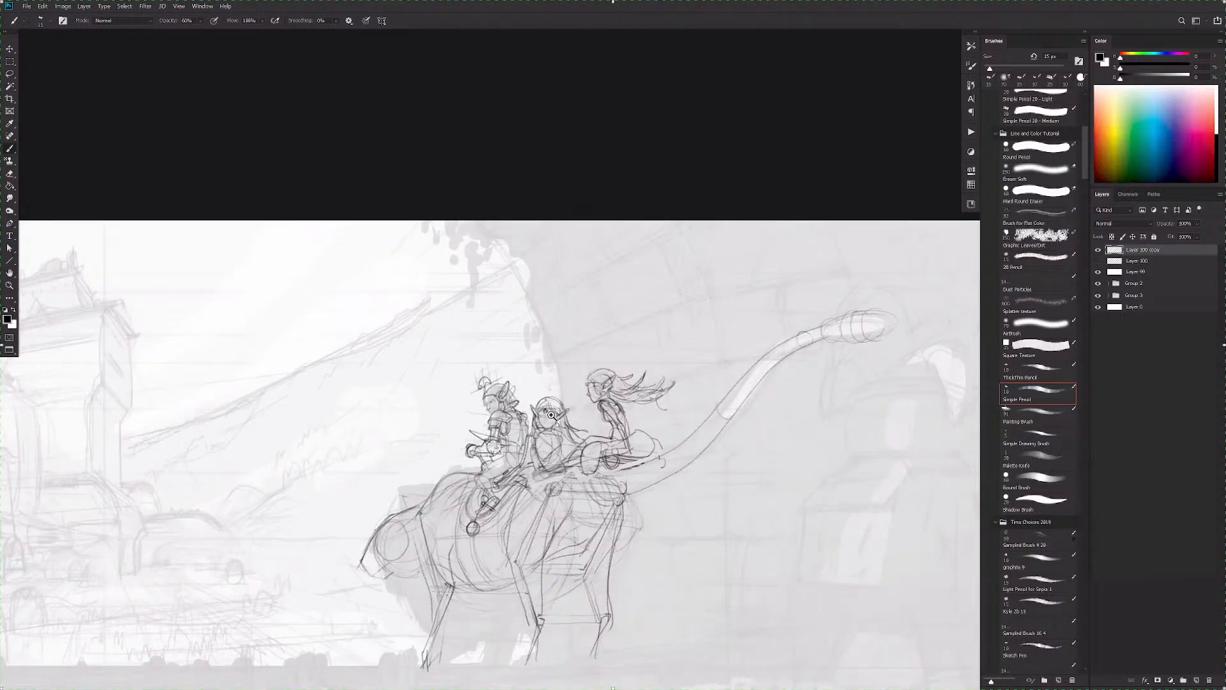
click(553, 414)
click(533, 405)
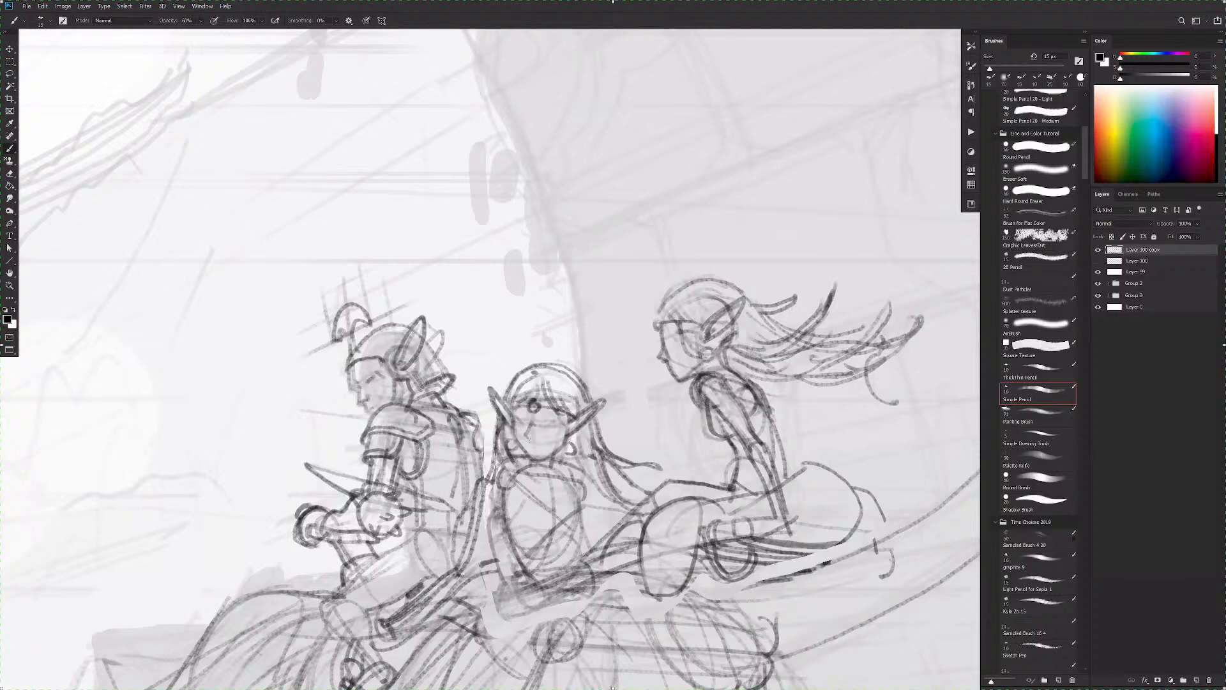
key(ctrl+z)
scroll(595, 458, down, 4)
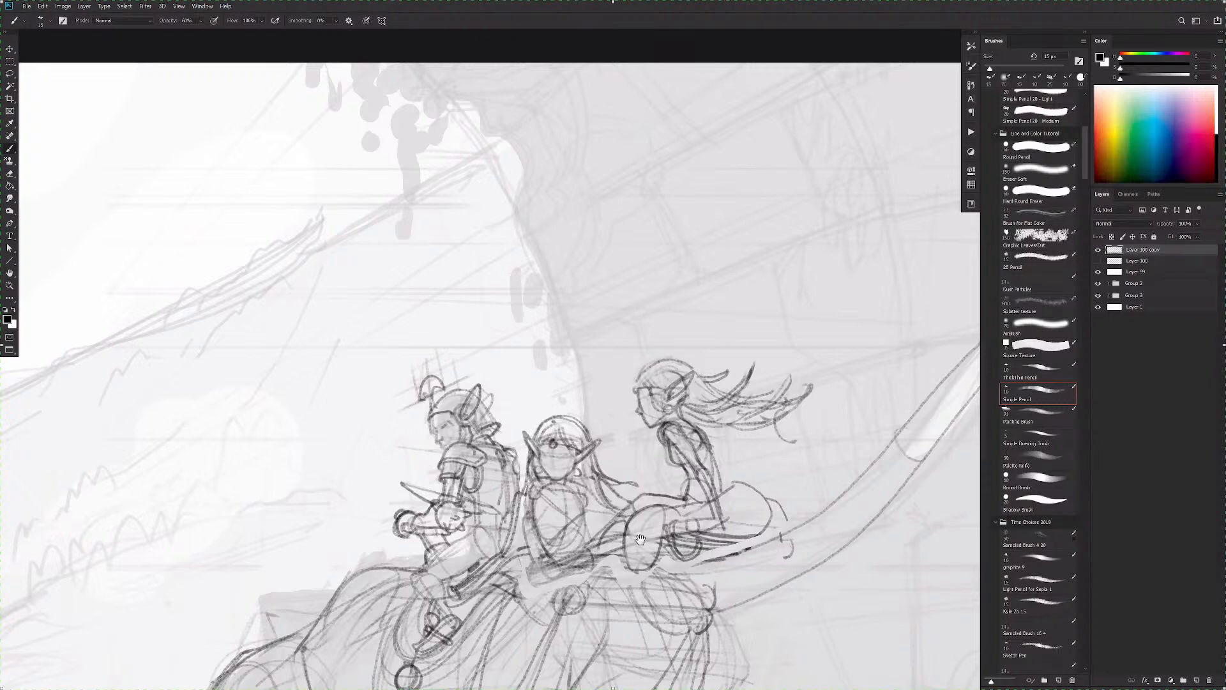
scroll(646, 511, down, 3)
scroll(646, 511, down, 4)
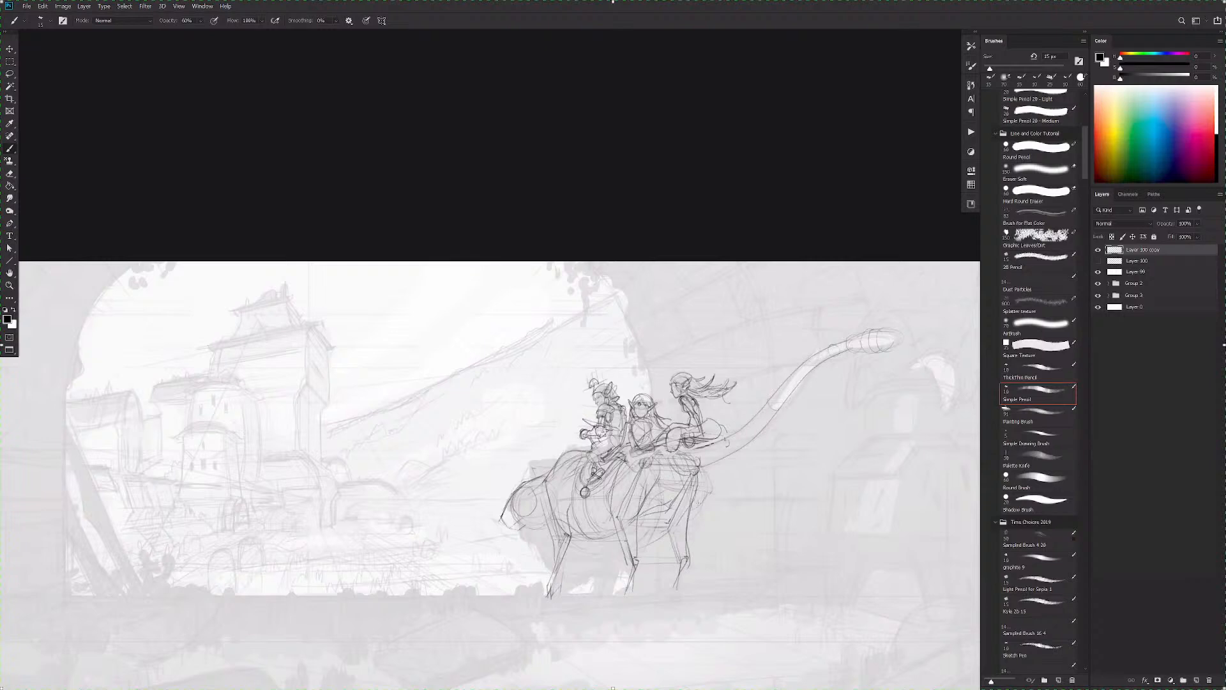
Step: Examine the overall composition, from the castle and hillside background to the riders and the foreground ground
drag(754, 489, 630, 492)
drag(805, 448, 887, 424)
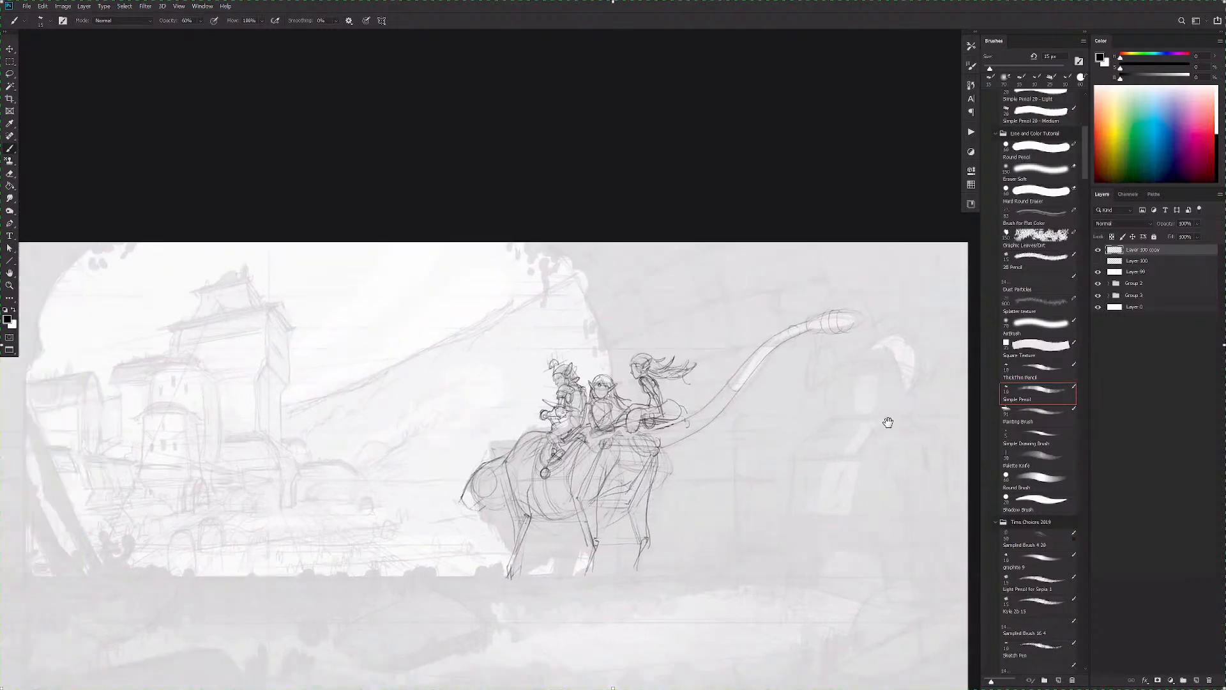
drag(341, 582, 487, 534)
drag(585, 553, 646, 534)
mouse_move(448, 514)
mouse_down()
mouse_move(616, 531)
mouse_move(602, 532)
mouse_up()
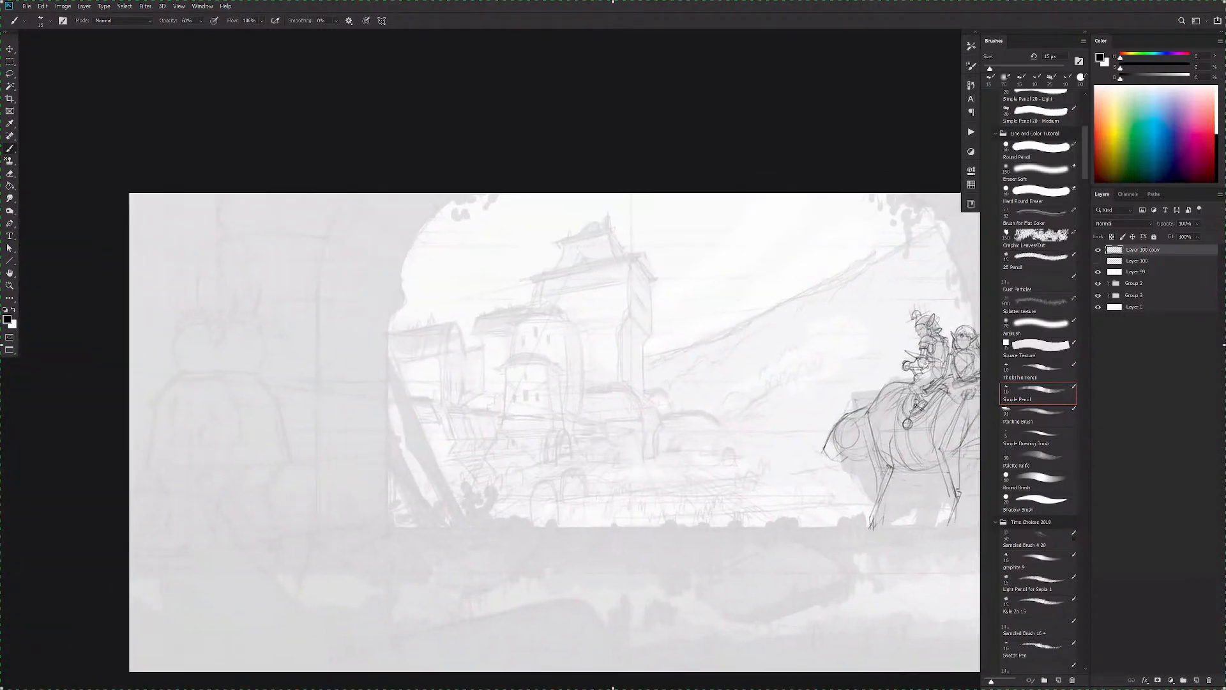
drag(856, 460, 668, 492)
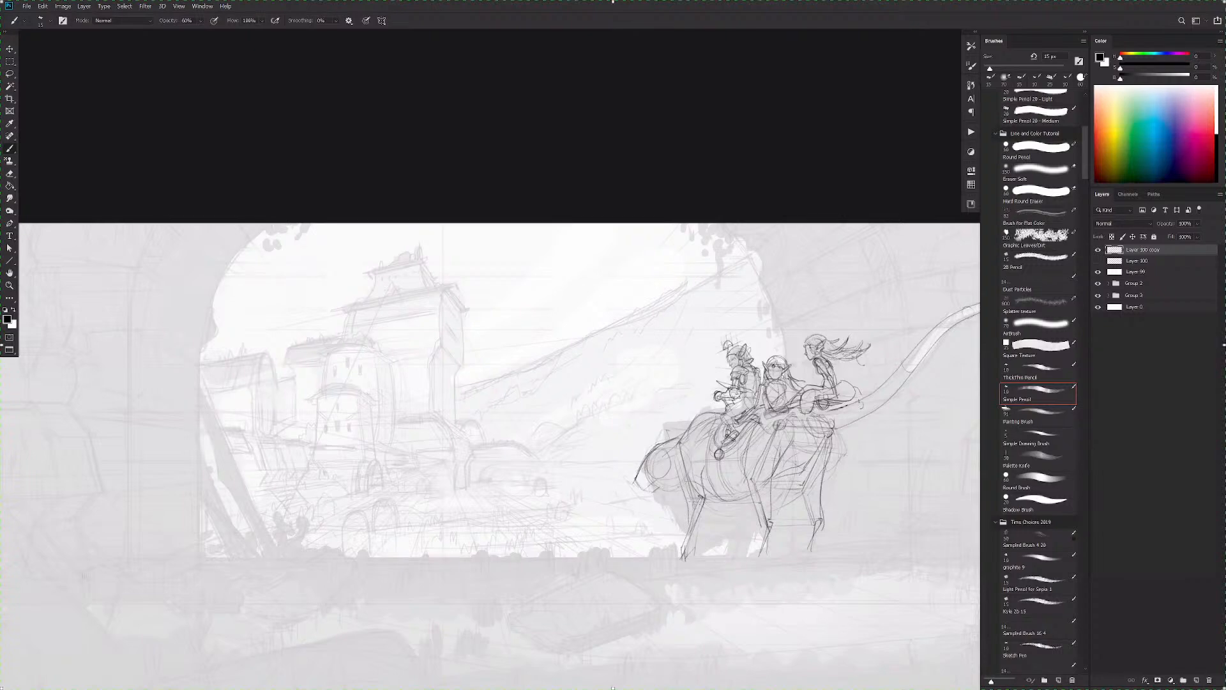
scroll(797, 367, up, 5)
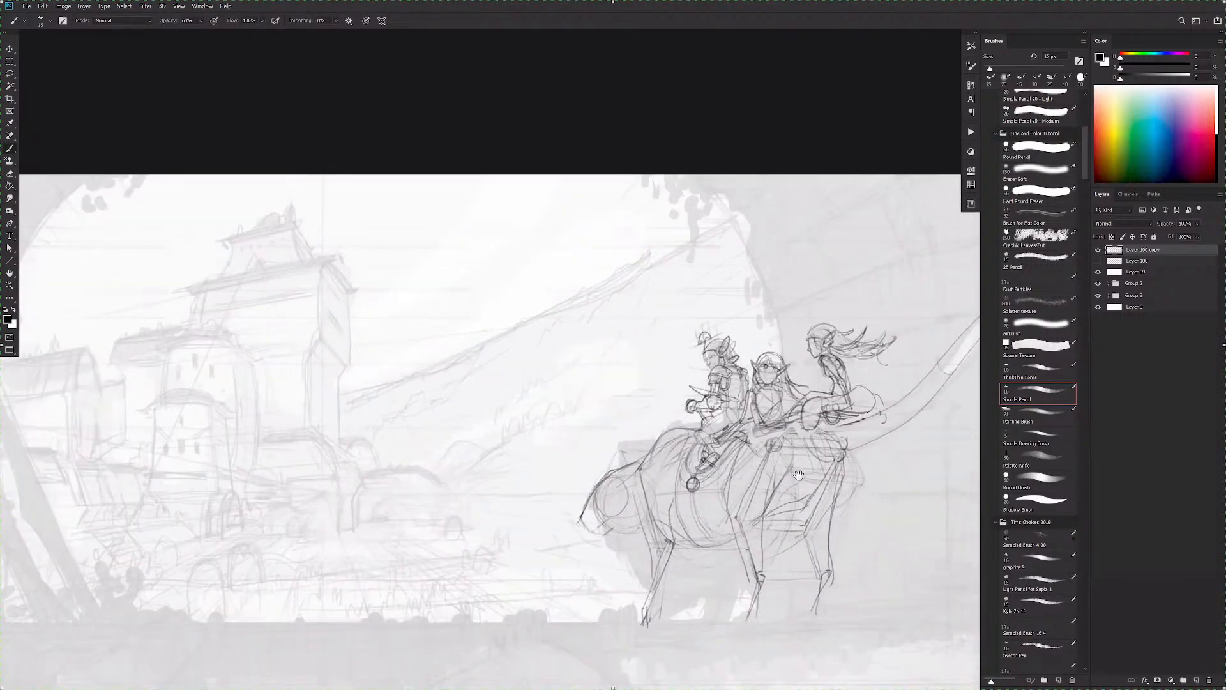
scroll(602, 543, down, 5)
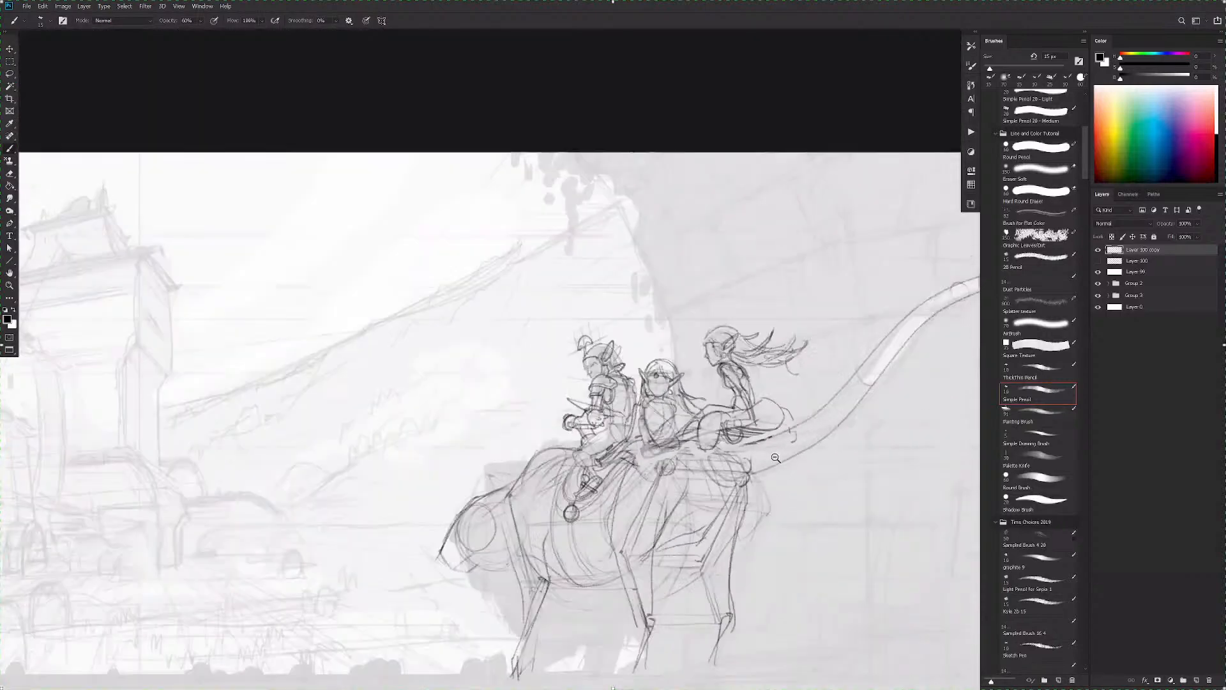
drag(775, 457, 723, 502)
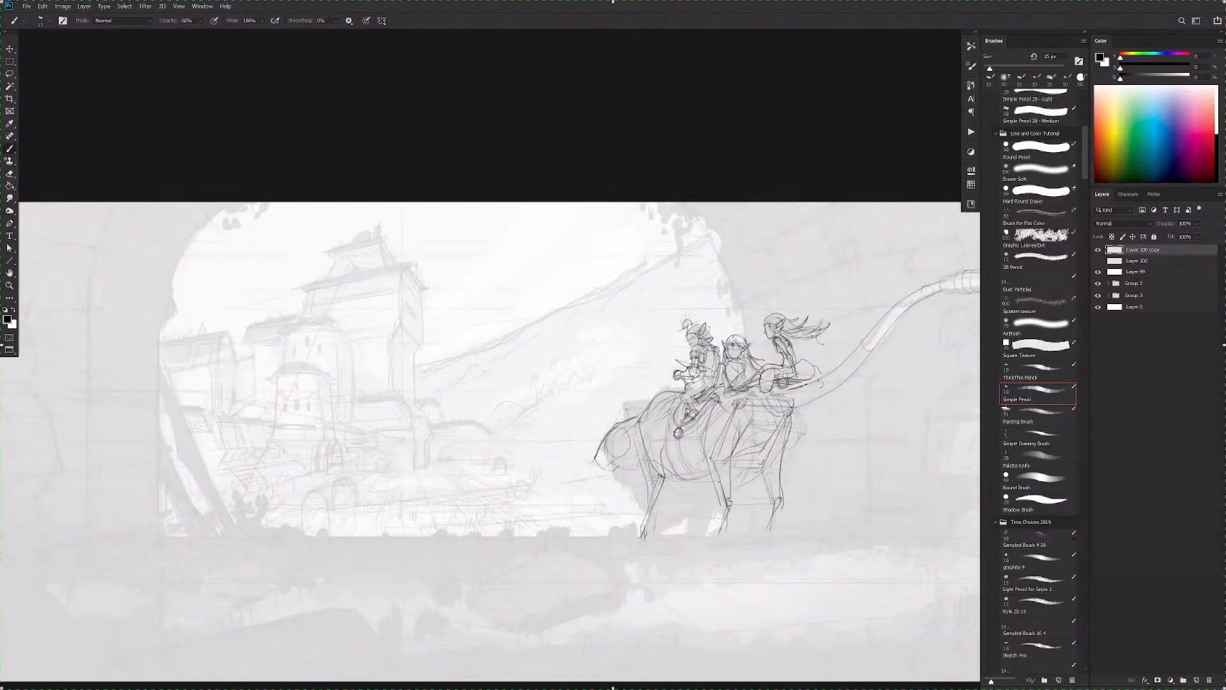
mouse_move(733, 276)
mouse_down()
mouse_move(799, 329)
mouse_move(717, 290)
mouse_up()
key(ctrl+z)
mouse_move(783, 303)
mouse_down()
mouse_move(755, 285)
mouse_move(679, 407)
mouse_move(797, 338)
mouse_up()
key(ctrl+z)
mouse_move(751, 291)
mouse_down()
mouse_move(675, 298)
mouse_move(642, 475)
mouse_move(728, 480)
mouse_up()
key(ctrl+z)
mouse_move(580, 566)
mouse_down()
mouse_move(767, 509)
mouse_move(805, 512)
mouse_move(775, 474)
mouse_up()
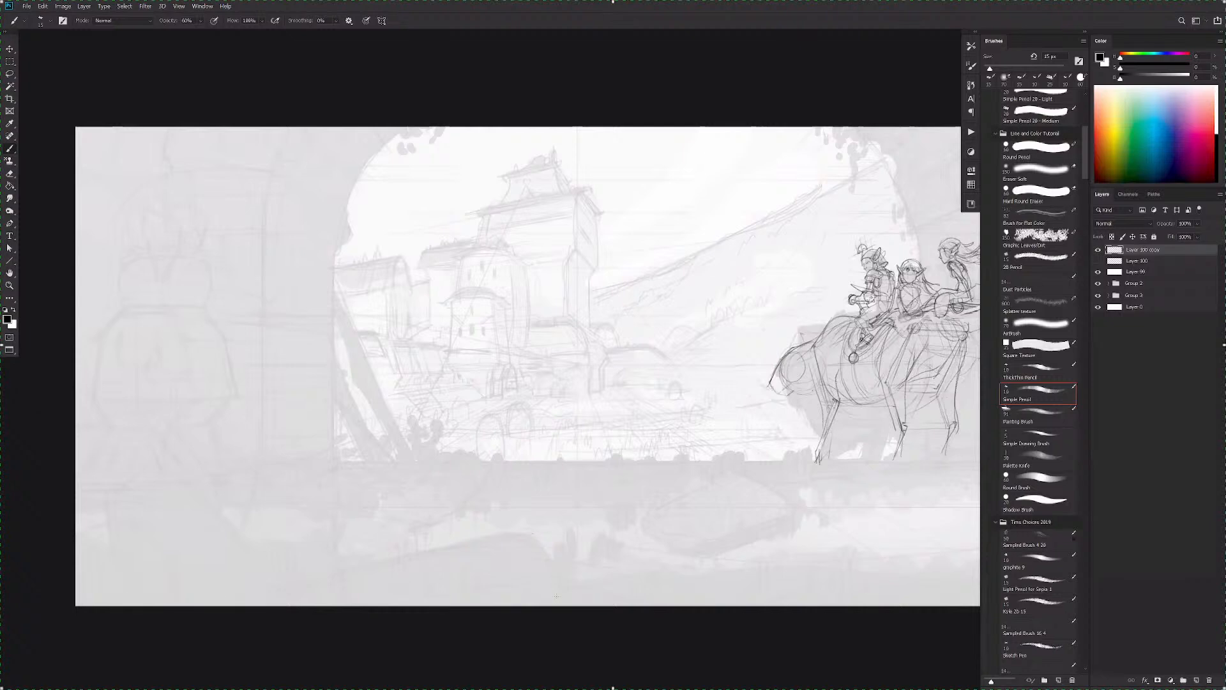
mouse_move(562, 619)
mouse_down()
mouse_move(580, 565)
mouse_move(557, 536)
mouse_move(448, 489)
mouse_move(300, 501)
mouse_move(228, 545)
mouse_move(218, 606)
mouse_up()
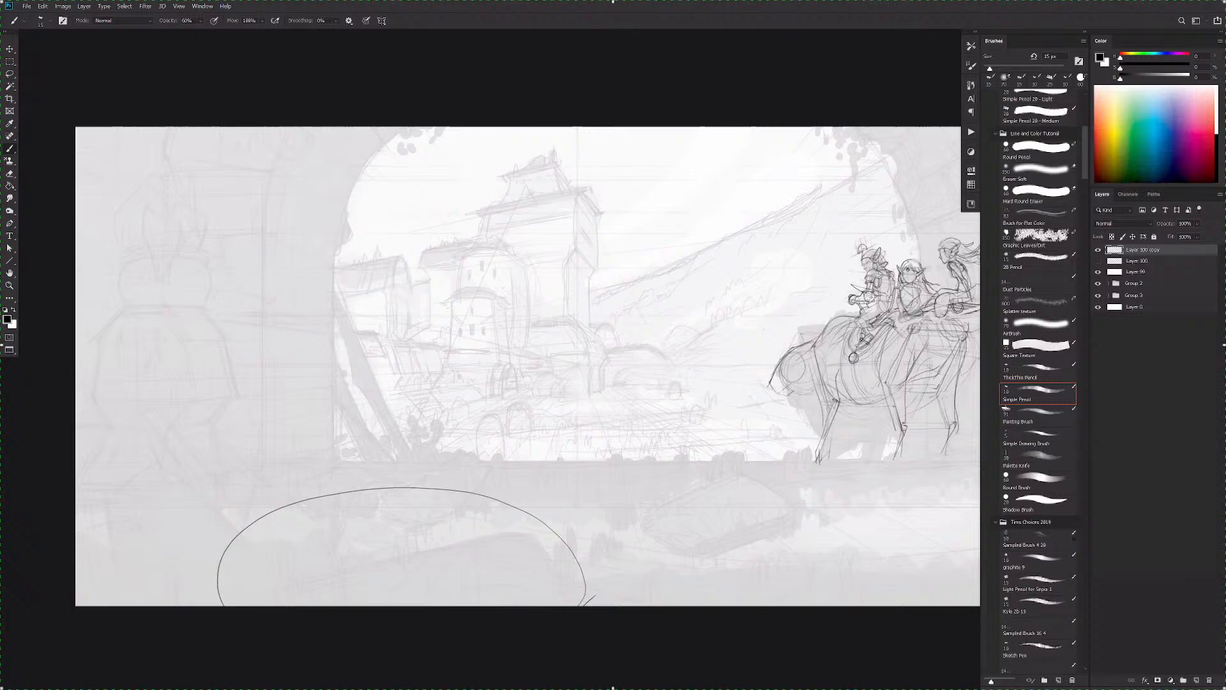
key(ctrl+z)
Step: Sketch a flat, chipped stone slab lying in the foreground below the creature, including its top face and broken front edge
mouse_move(739, 475)
mouse_down()
mouse_move(651, 509)
mouse_move(646, 528)
mouse_move(721, 548)
mouse_move(745, 535)
mouse_up()
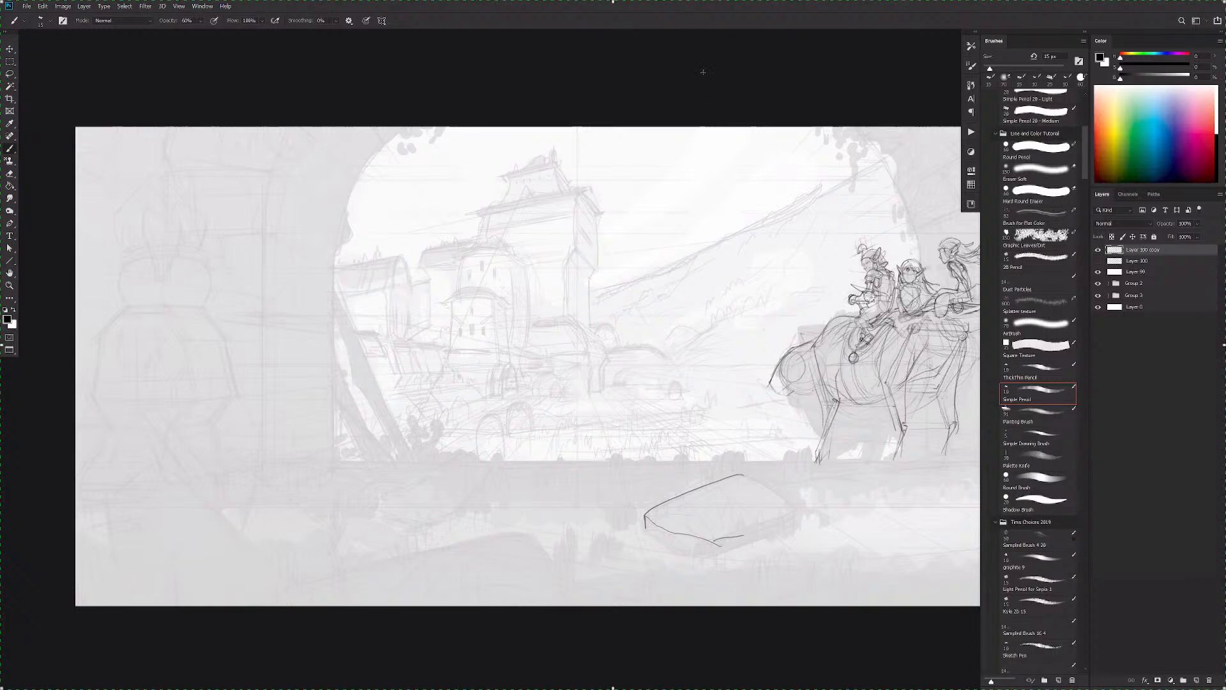
drag(796, 516, 791, 481)
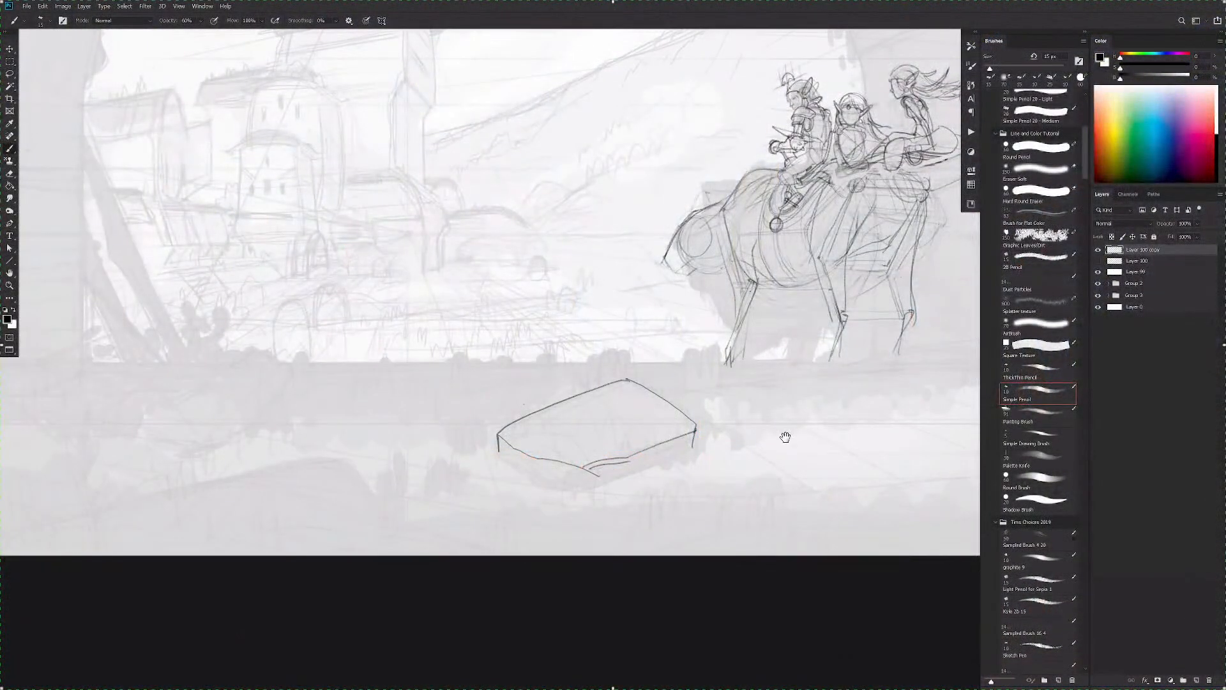
mouse_move(785, 437)
mouse_down()
mouse_move(603, 539)
mouse_move(495, 622)
mouse_up()
mouse_move(697, 270)
mouse_down()
mouse_move(692, 293)
mouse_move(711, 308)
mouse_up()
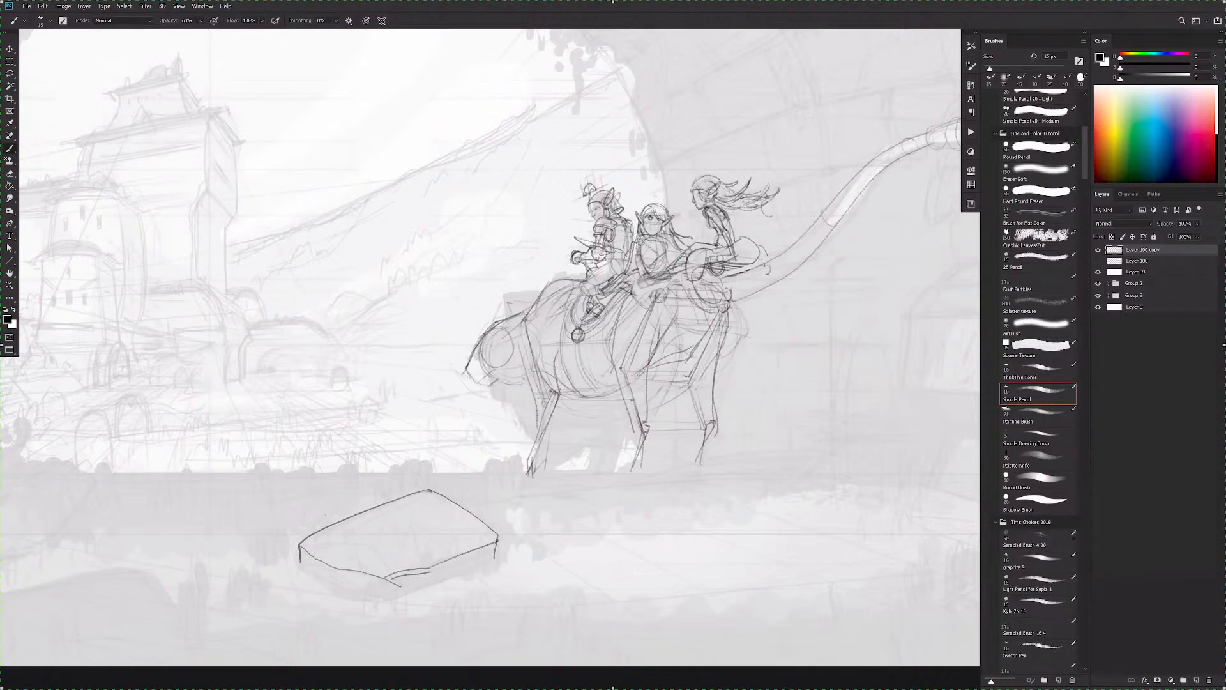
key(ctrl+z)
key(ctrl+z)
drag(679, 446, 811, 349)
drag(650, 468, 846, 445)
mouse_move(96, 285)
mouse_down()
mouse_move(186, 403)
mouse_move(128, 309)
mouse_up()
key(ctrl+z)
scroll(806, 397, down, 1)
drag(818, 412, 753, 450)
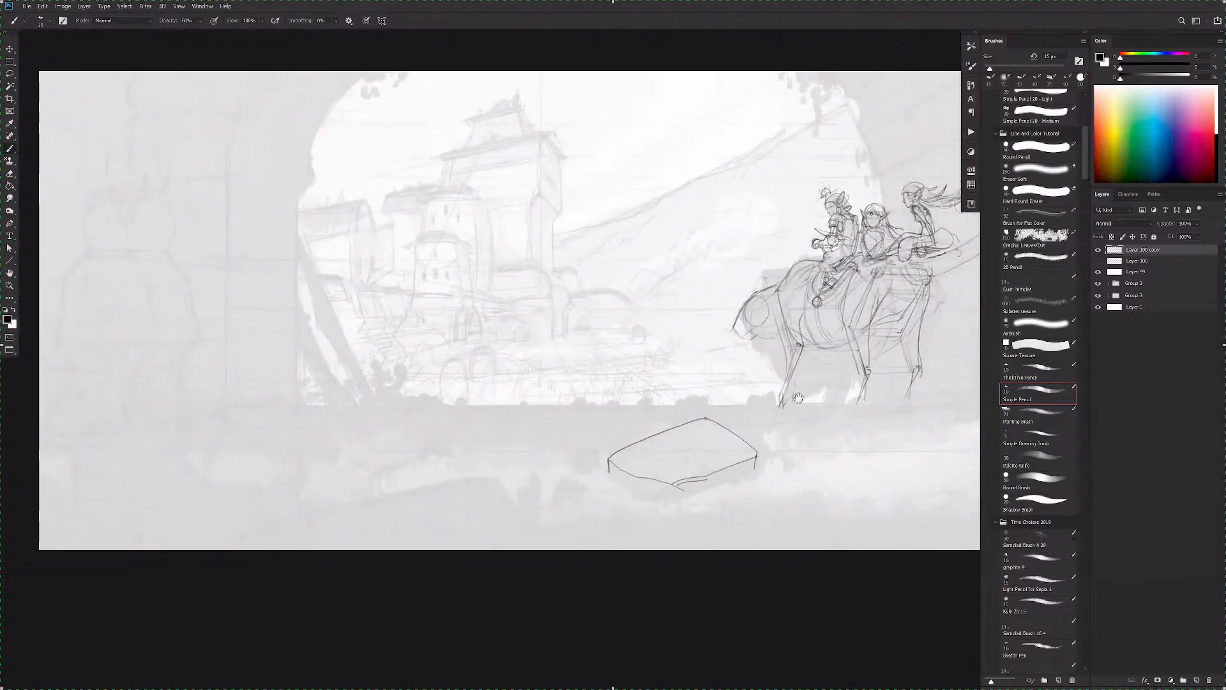
mouse_move(831, 198)
mouse_down()
mouse_move(798, 281)
mouse_move(919, 192)
mouse_move(821, 214)
mouse_up()
key(ctrl+z)
mouse_move(184, 406)
mouse_down()
mouse_move(91, 442)
mouse_move(163, 522)
mouse_move(226, 461)
mouse_move(185, 421)
mouse_up()
key(ctrl+z)
mouse_move(190, 465)
mouse_down()
mouse_move(131, 414)
mouse_move(68, 447)
mouse_up()
key(ctrl+z)
Step: Sketch the outline of a large tilted stone block in the lower-left foreground, with its top face and side edges
mouse_move(804, 436)
mouse_down()
mouse_move(810, 427)
mouse_move(773, 433)
mouse_up()
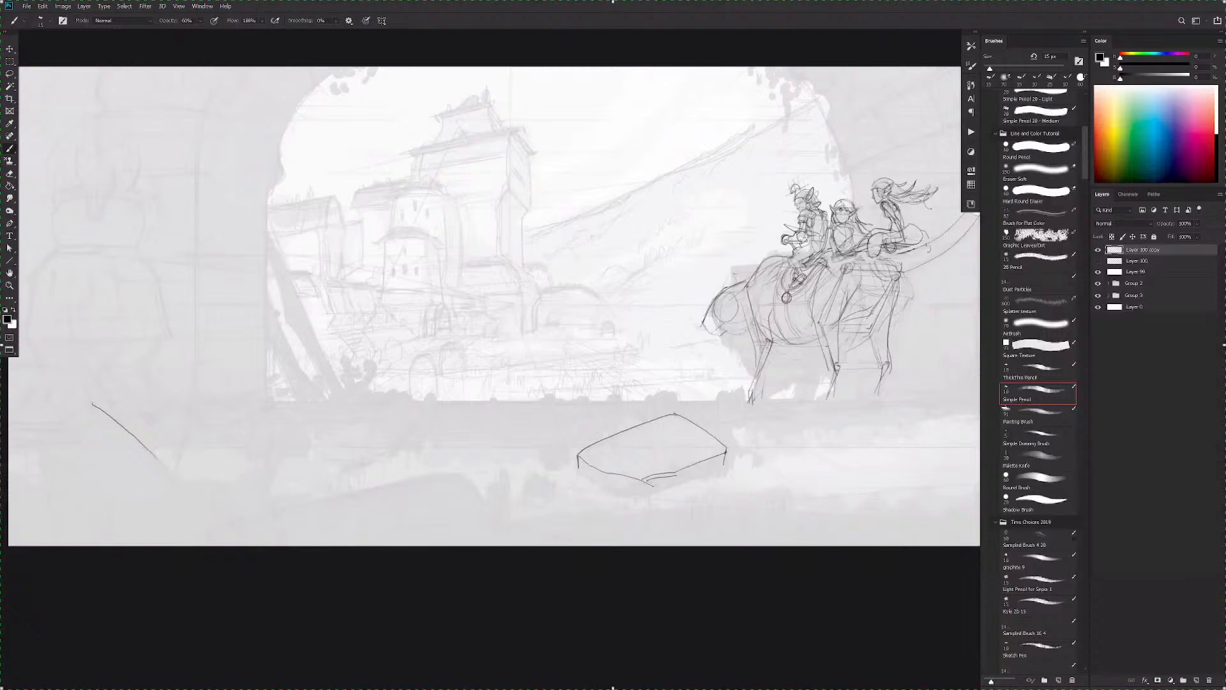
drag(718, 468, 615, 497)
drag(392, 411, 682, 394)
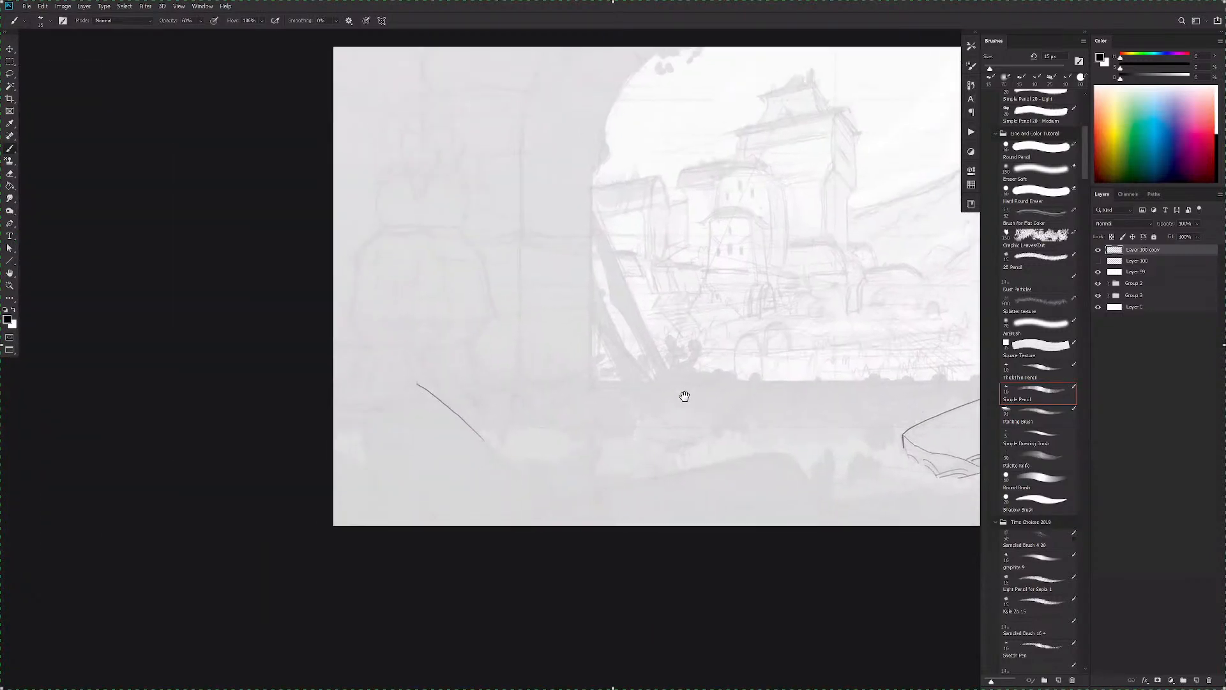
scroll(439, 347, up, 1)
drag(529, 321, 564, 295)
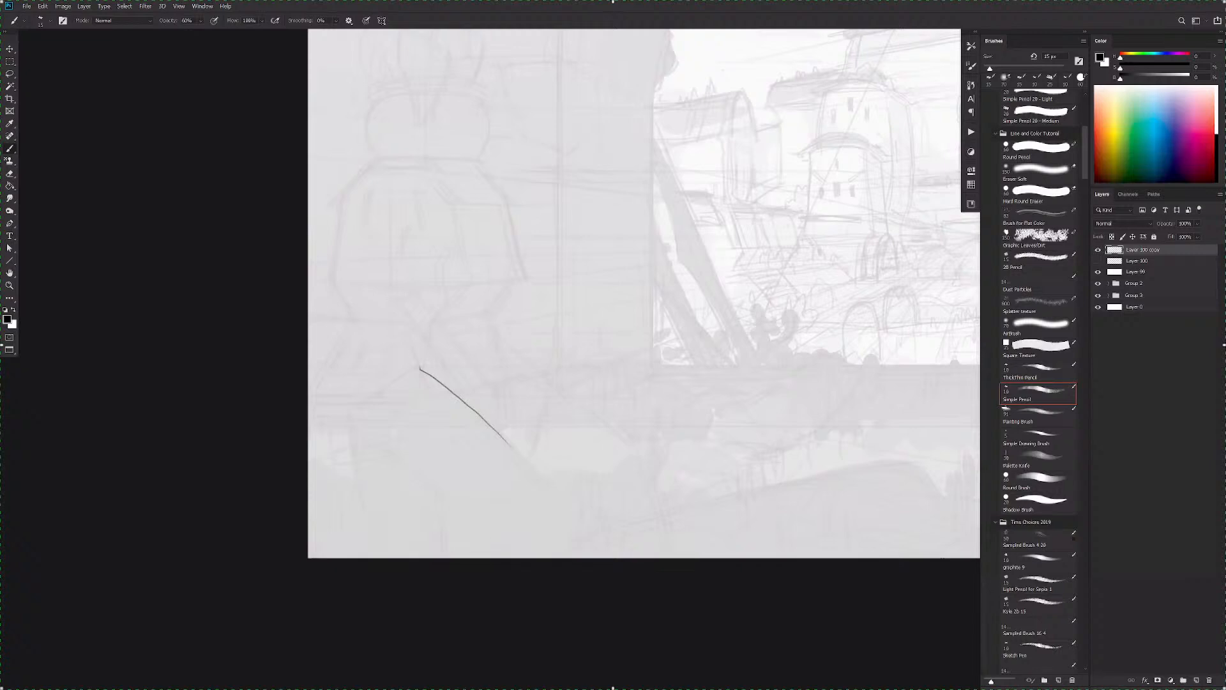
mouse_move(422, 370)
mouse_down()
mouse_move(357, 407)
mouse_move(349, 428)
mouse_move(447, 506)
mouse_move(445, 538)
mouse_up()
drag(348, 429, 367, 516)
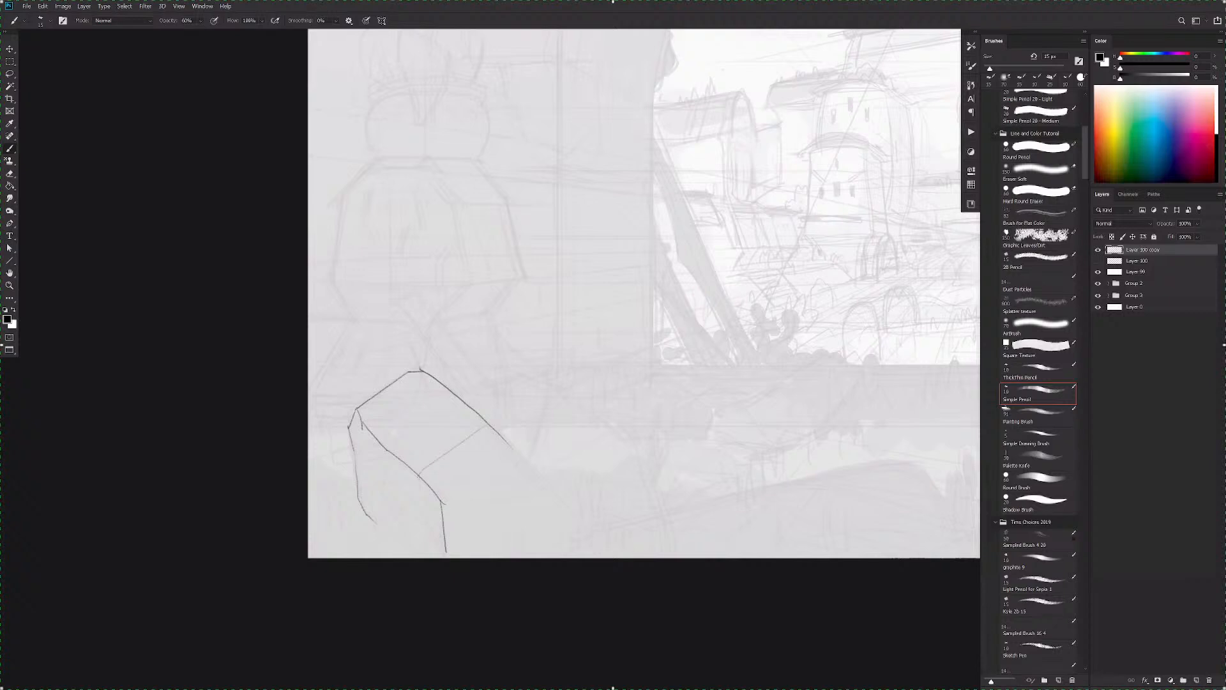
Step: Complete the tilted block's right edge and add cracks, stone joints and rounded rubble around its base
drag(377, 470, 421, 497)
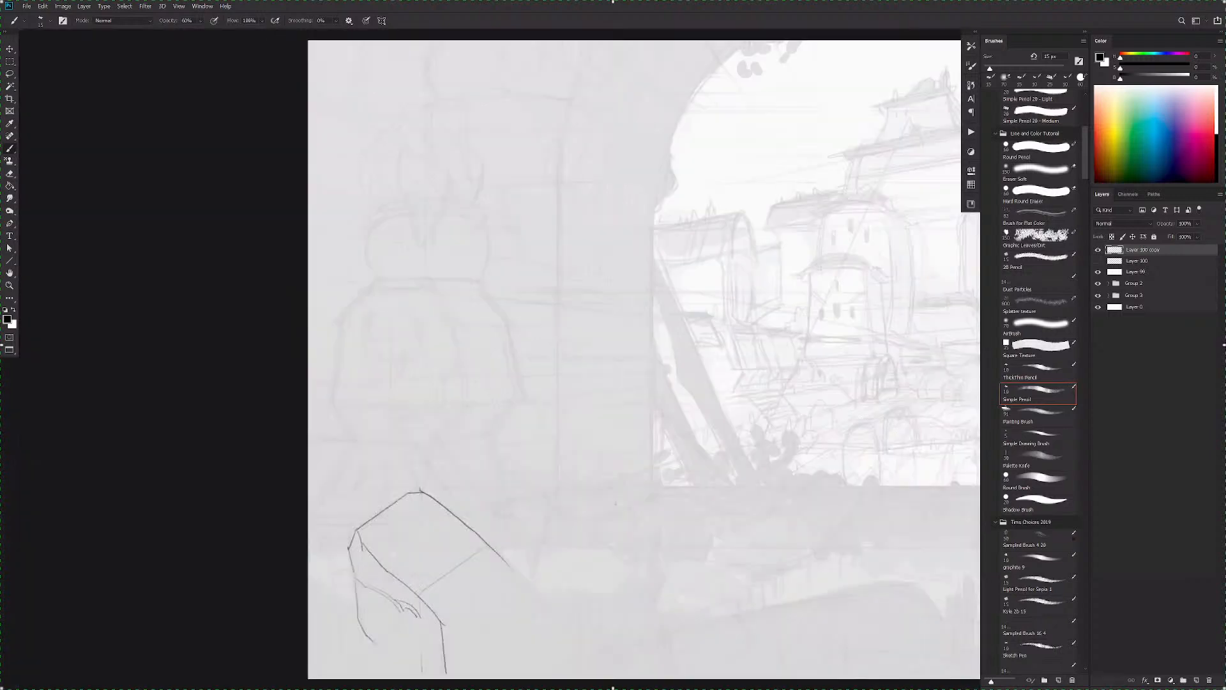
drag(604, 431, 586, 342)
drag(478, 378, 531, 427)
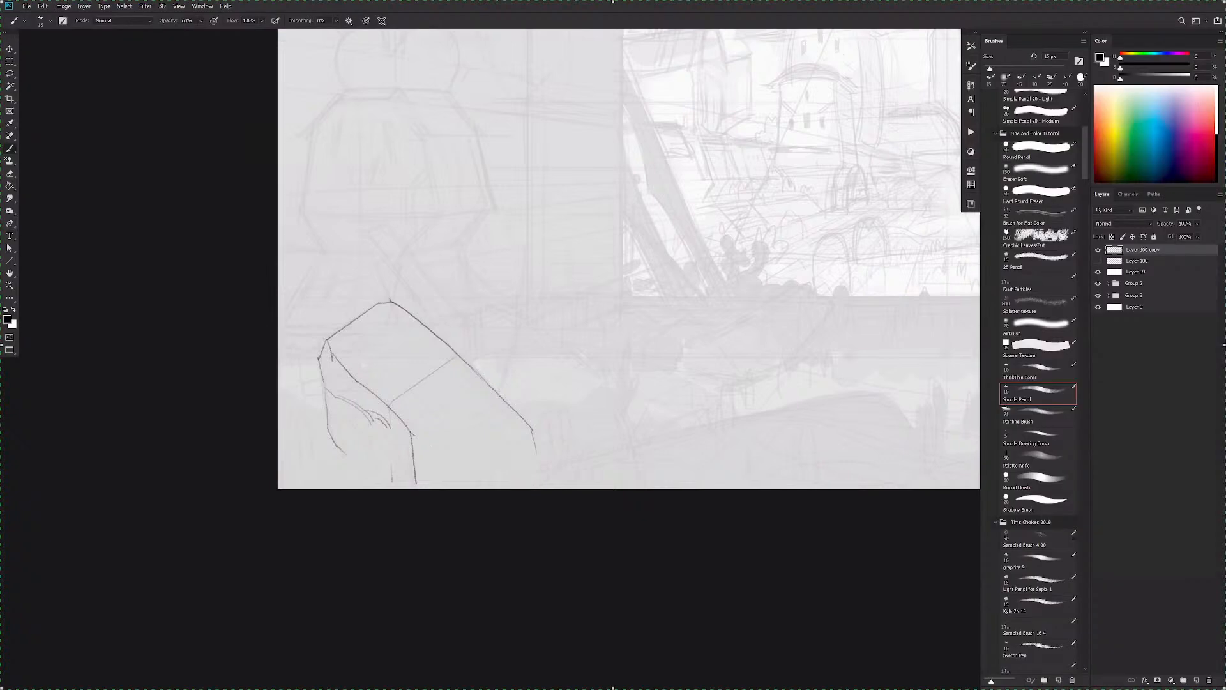
mouse_move(414, 456)
mouse_down()
mouse_move(472, 478)
mouse_move(487, 463)
mouse_up()
drag(356, 378, 407, 332)
drag(356, 381, 355, 406)
drag(348, 440, 360, 459)
mouse_move(530, 427)
mouse_down()
mouse_move(495, 434)
mouse_move(431, 415)
mouse_move(404, 426)
mouse_move(452, 413)
mouse_up()
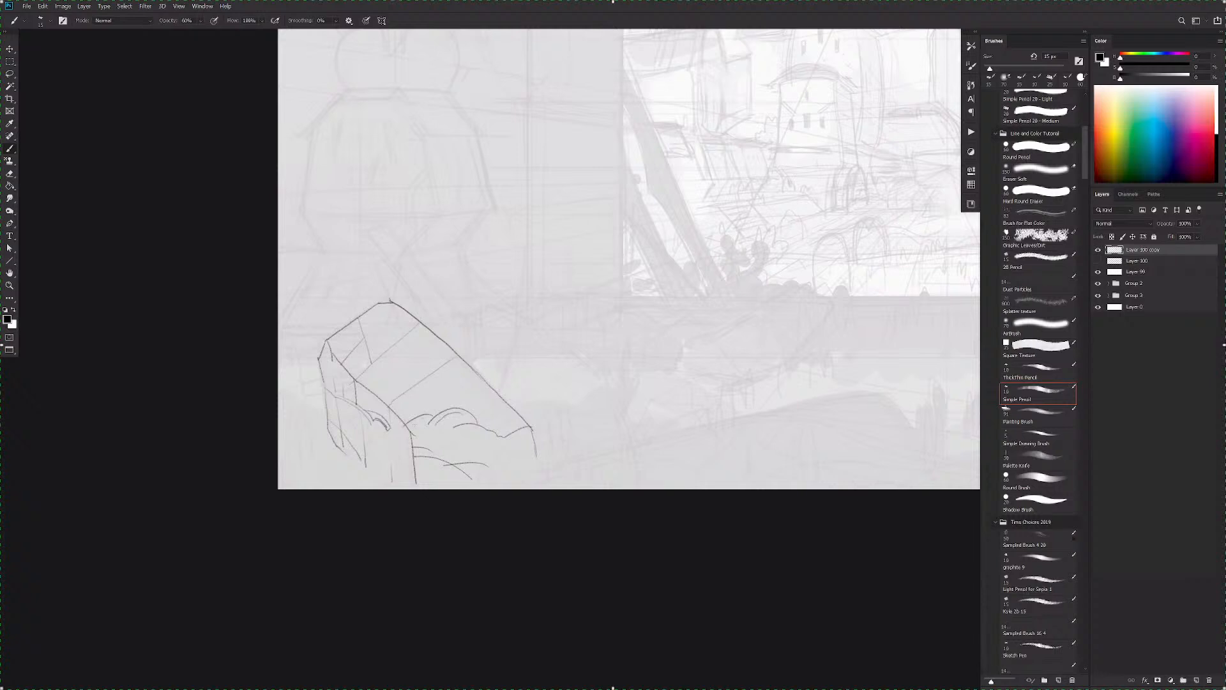
Step: Erase and redraw the left corner of the tilted block as a worn, broken edge
key(e)
drag(322, 367, 336, 393)
key(b)
key(ctrl+z)
key(e)
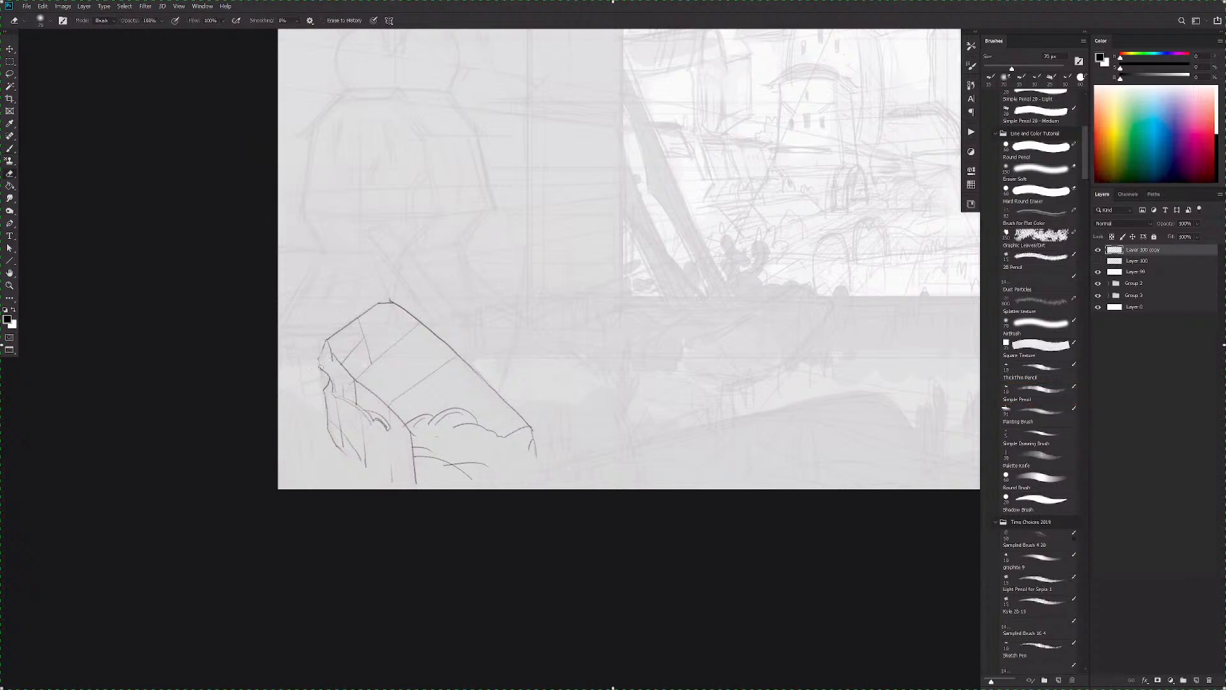
click(331, 359)
key(b)
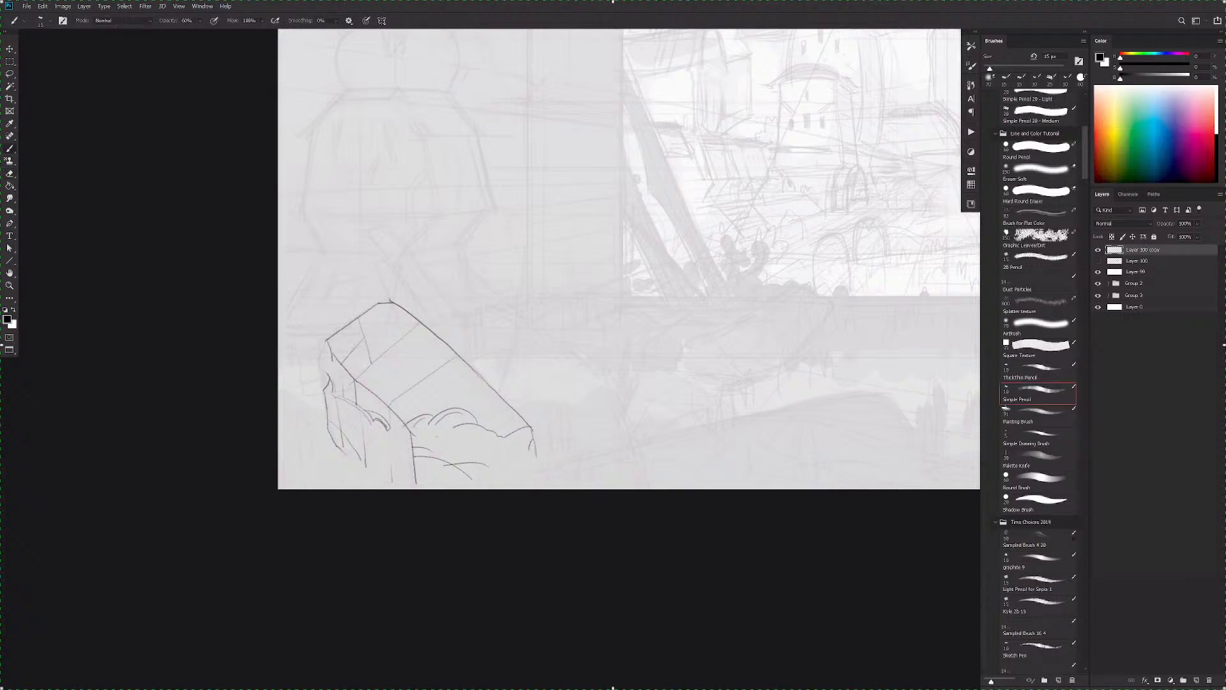
click(352, 355)
drag(332, 338, 321, 347)
key(e)
key(b)
Step: Draw small rocks at the left foot of the tilted block and surround them with tufts of grass
mouse_move(307, 399)
mouse_down()
mouse_move(311, 437)
mouse_move(336, 461)
mouse_move(305, 453)
mouse_move(299, 468)
mouse_move(360, 471)
mouse_up()
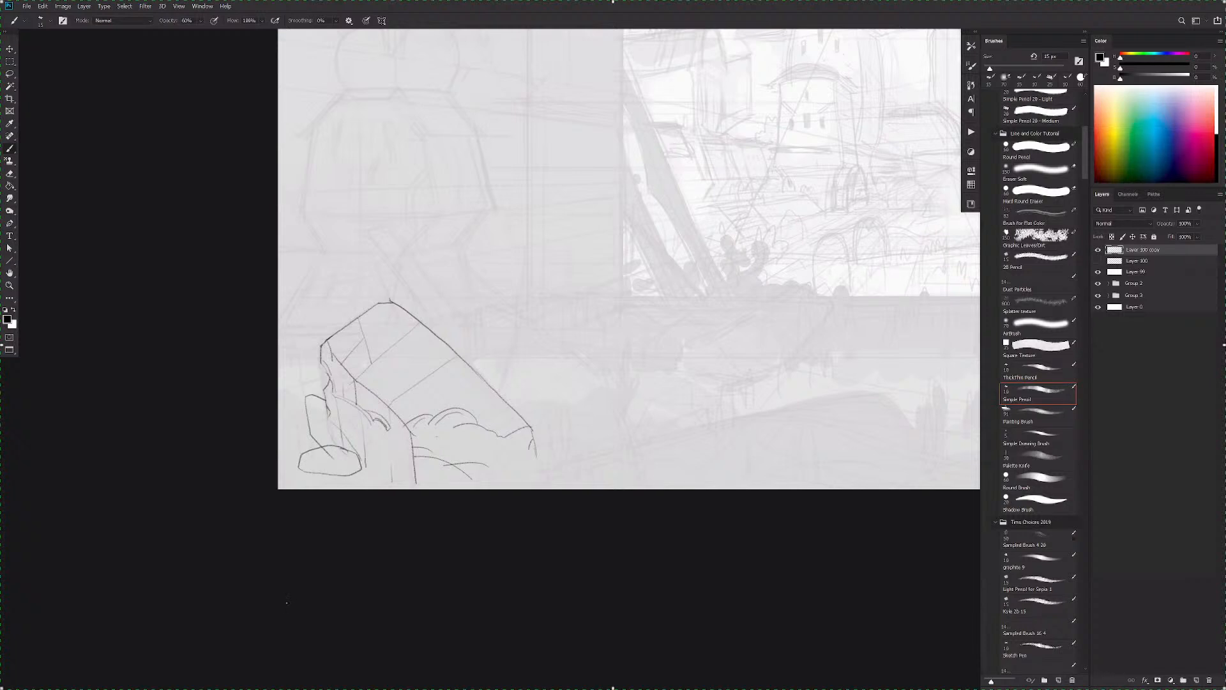
drag(338, 470, 312, 473)
mouse_move(317, 424)
mouse_down()
mouse_move(310, 450)
mouse_move(297, 423)
mouse_up()
drag(295, 403, 286, 478)
drag(368, 459, 370, 479)
mouse_move(374, 464)
mouse_down()
mouse_move(379, 483)
mouse_move(356, 484)
mouse_up()
drag(350, 471, 351, 486)
drag(345, 473, 346, 486)
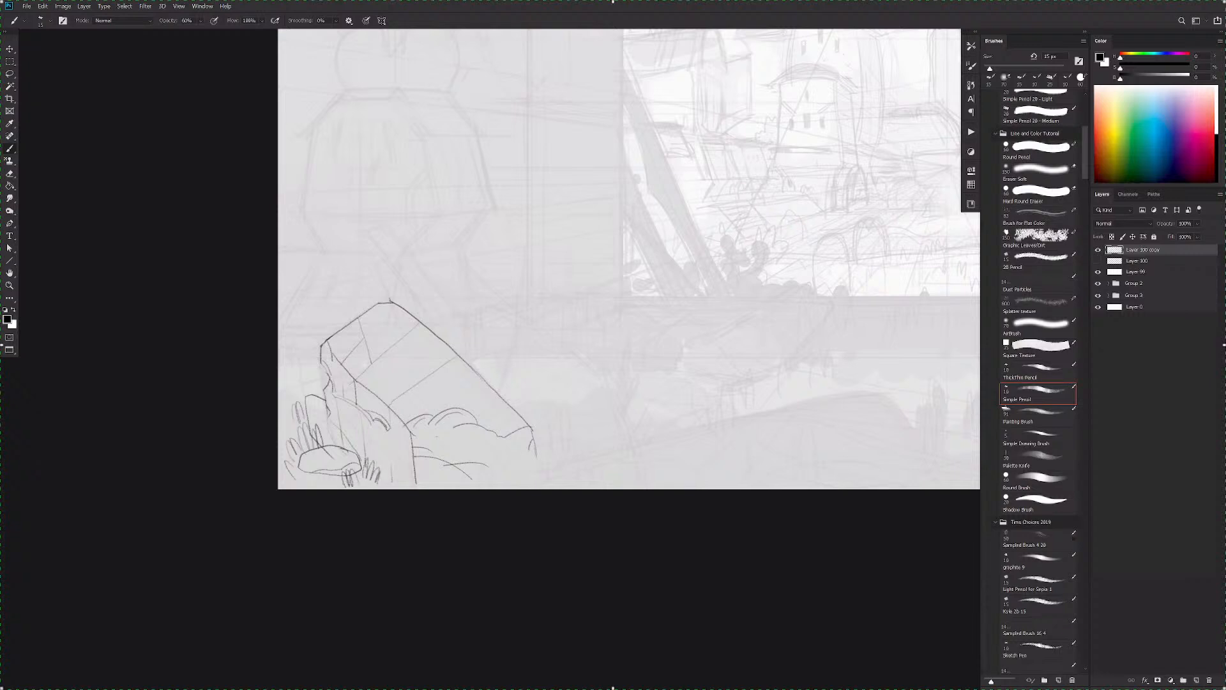
Step: Add more grass blades behind the small rocks and erase the rock outline that overlaps them
mouse_move(322, 389)
mouse_down()
mouse_move(322, 412)
mouse_move(309, 412)
mouse_up()
drag(293, 371, 298, 399)
key(ctrl+z)
key(ctrl+z)
key(e)
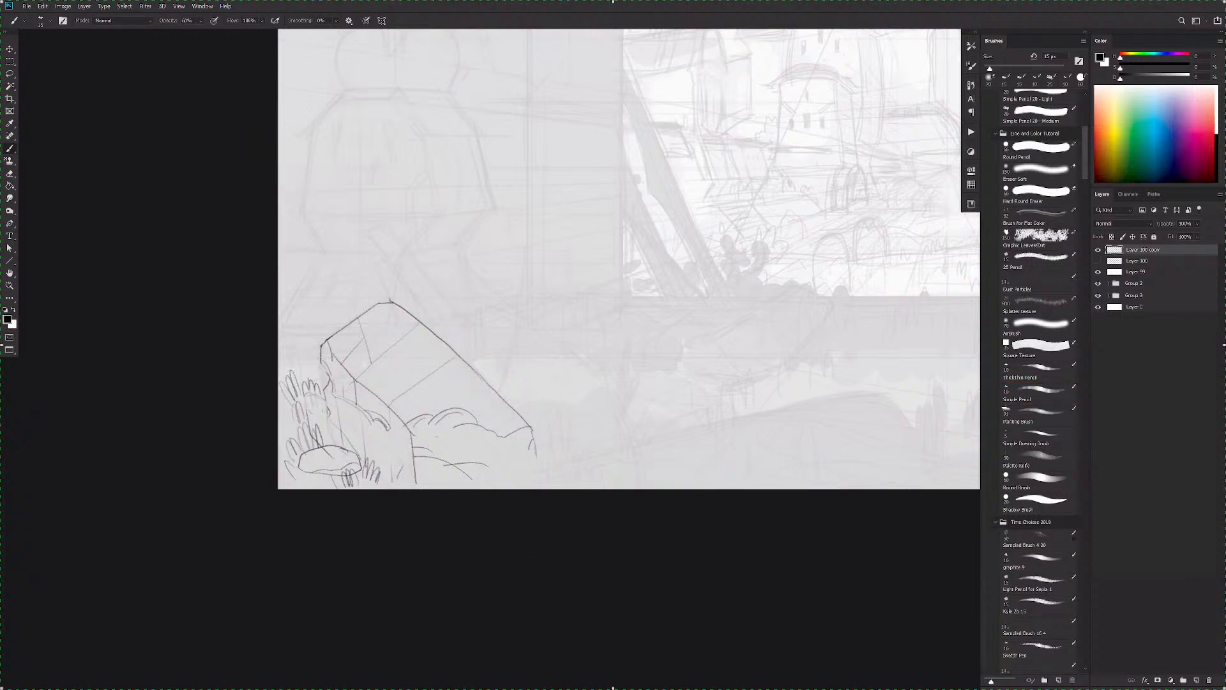
key(b)
Step: Sketch the statue's round head and the right side of its torso above the tilted block
mouse_move(790, 363)
mouse_down()
mouse_move(616, 543)
mouse_move(572, 536)
mouse_move(539, 547)
mouse_move(537, 562)
mouse_up()
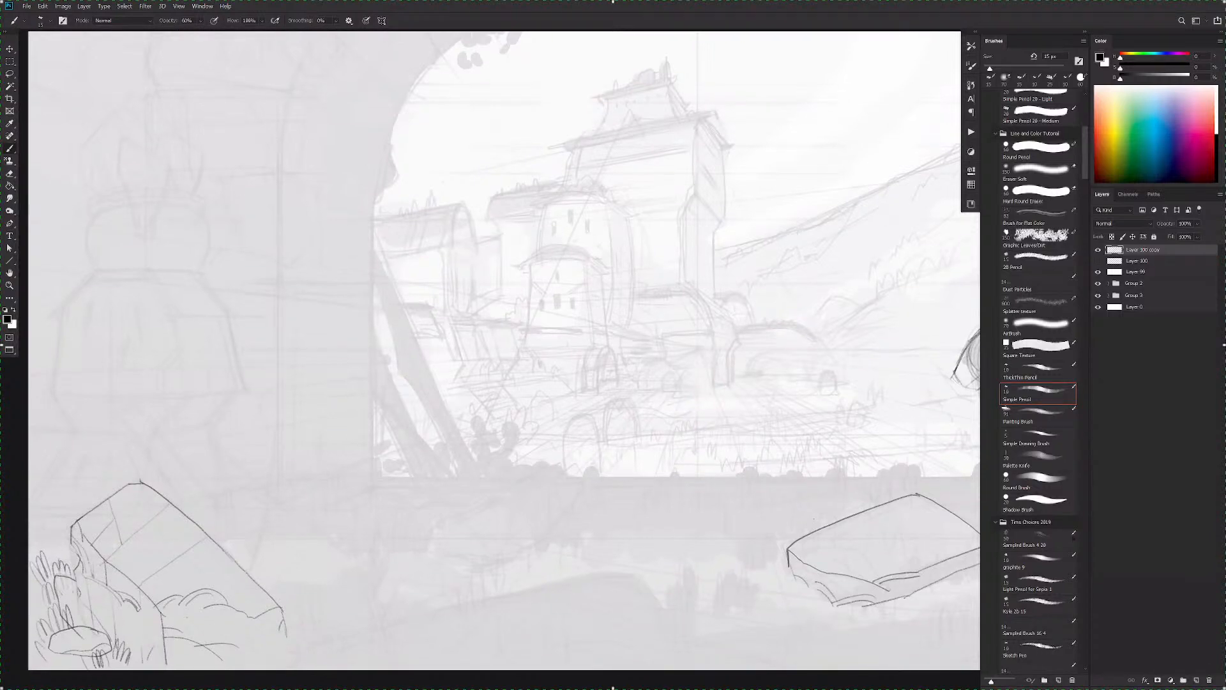
drag(173, 317, 186, 394)
drag(230, 316, 244, 386)
drag(196, 276, 218, 303)
mouse_move(207, 251)
mouse_down()
mouse_move(198, 269)
mouse_move(202, 214)
mouse_move(163, 195)
mouse_move(90, 242)
mouse_up()
key(ctrl+z)
mouse_move(176, 196)
mouse_down()
mouse_move(144, 192)
mouse_move(90, 239)
mouse_up()
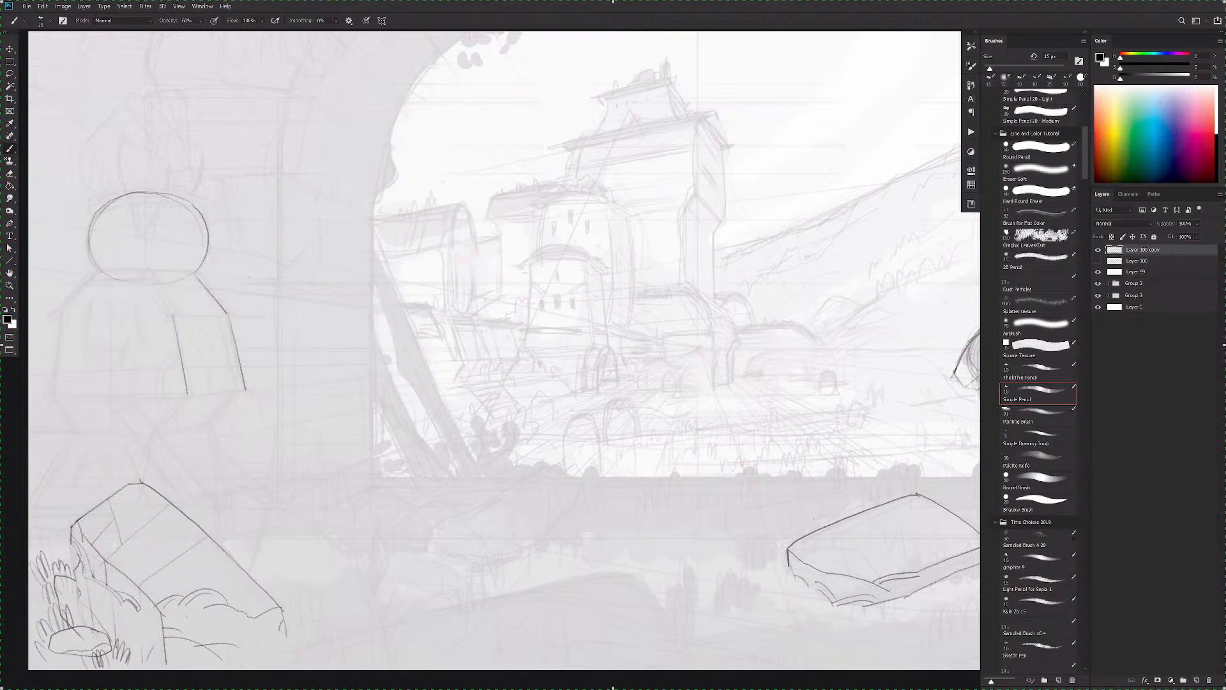
Step: Add a vertical centre line through the statue's head, and draw its chest line, left torso edge and shoulder edge
drag(143, 265, 143, 124)
mouse_move(127, 312)
mouse_down()
mouse_move(62, 311)
mouse_move(49, 388)
mouse_up()
drag(150, 283, 168, 301)
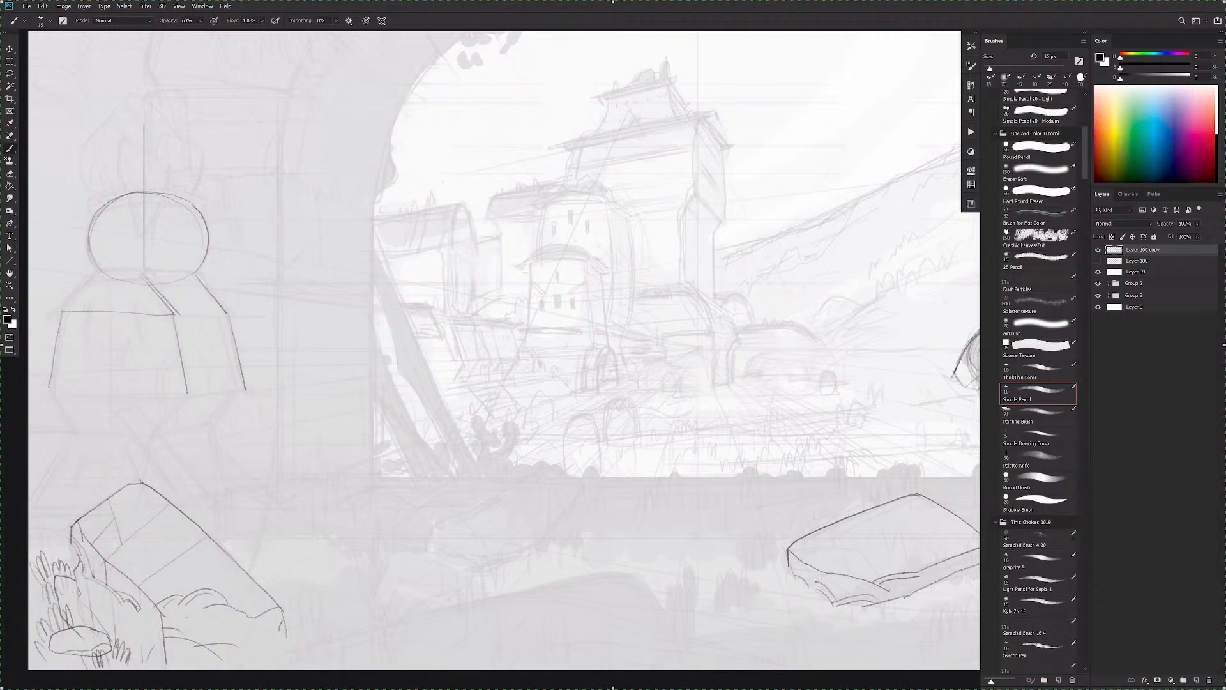
Step: Draw the statue's sloping left shoulder and collar line, then outline the waist and the side leading into the leg
drag(85, 291, 60, 313)
key(ctrl+z)
drag(99, 273, 59, 312)
drag(105, 284, 136, 277)
key(ctrl+z)
drag(151, 281, 203, 289)
drag(188, 397, 159, 430)
drag(209, 425, 218, 465)
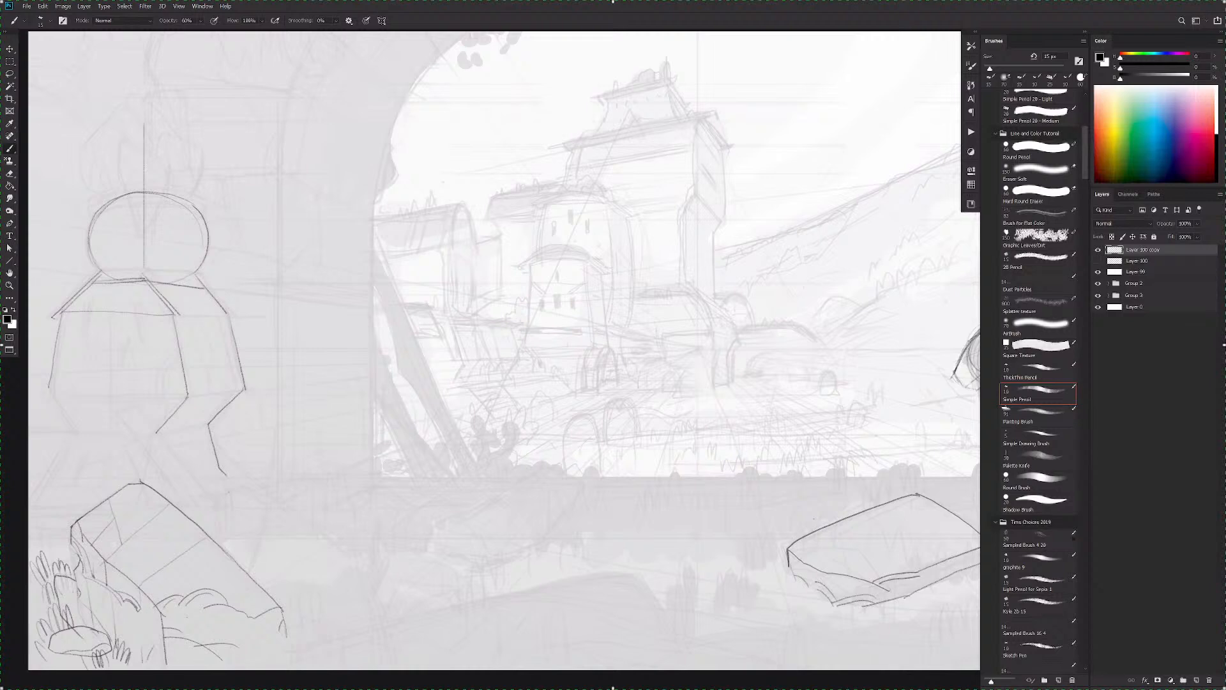
Step: Draw a short section of the archway's inner left edge beside the castle rooftops
drag(401, 102, 371, 209)
key(ctrl+z)
drag(381, 168, 373, 204)
drag(401, 556, 398, 541)
drag(693, 456, 707, 462)
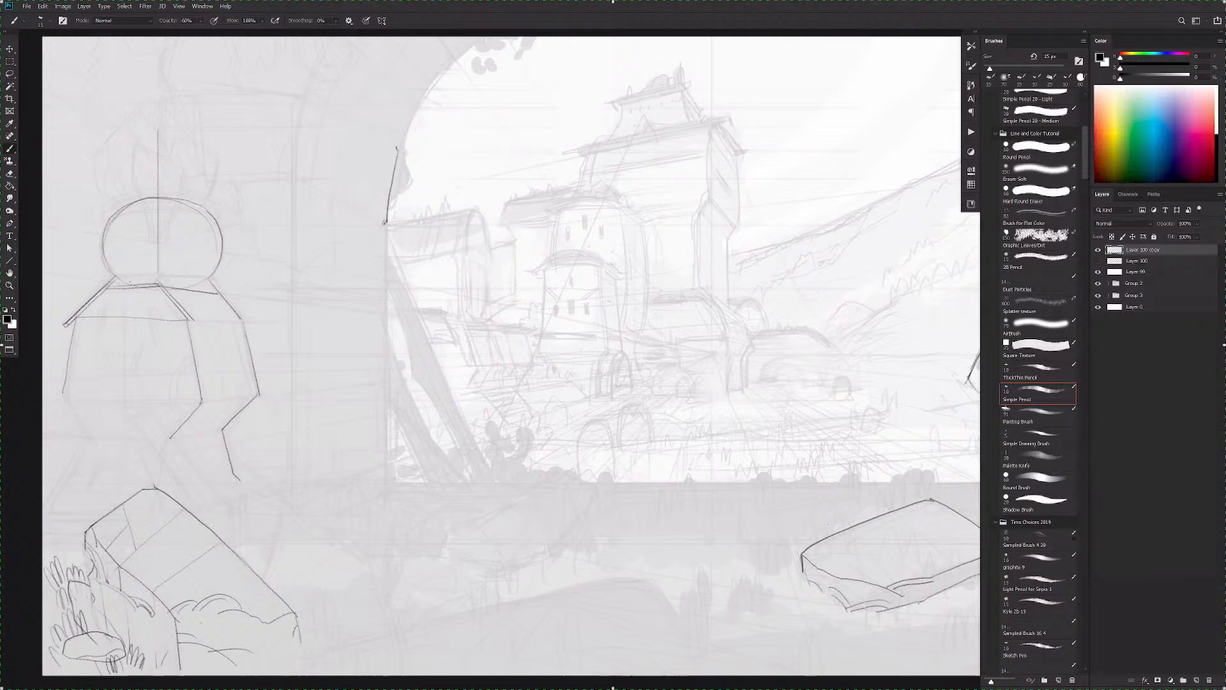
Step: Sketch the outer edge of the statue's left leg and a broken plank rising above the tilted block
drag(115, 285, 159, 283)
mouse_move(63, 392)
mouse_down()
mouse_move(89, 436)
mouse_move(43, 504)
mouse_up()
drag(164, 436, 207, 486)
drag(135, 413, 218, 499)
drag(134, 414, 175, 481)
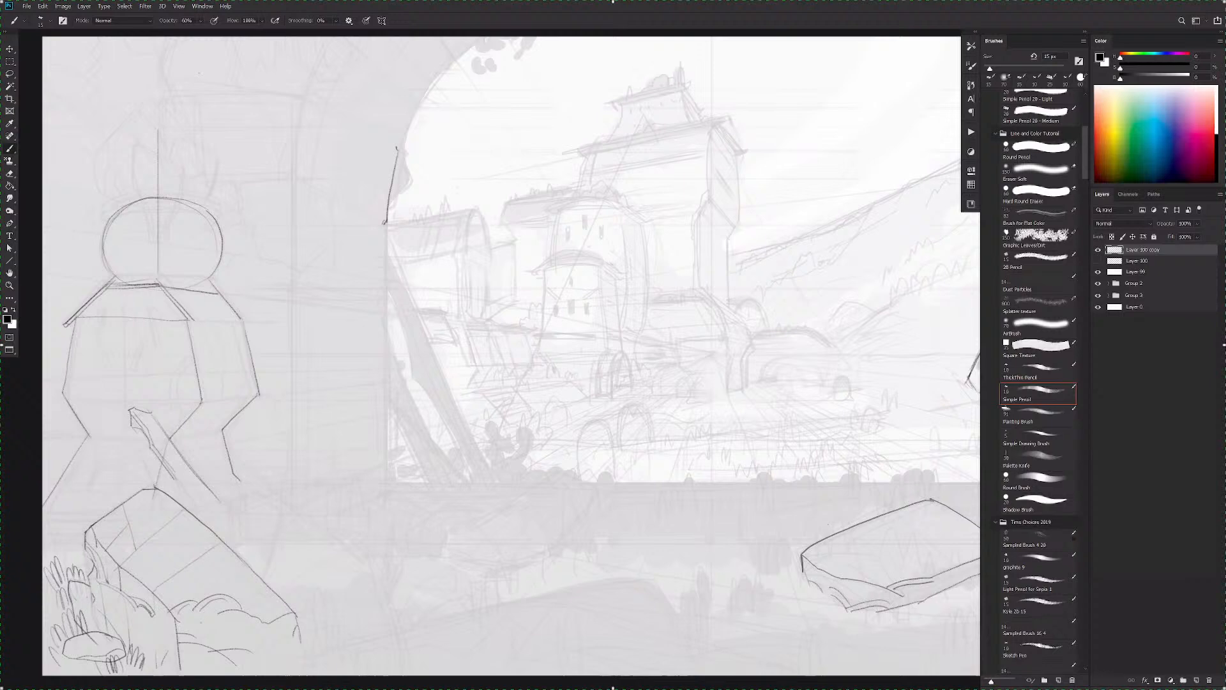
Step: Add the plank's splintered lower edge and a short horizontal line from the canvas edge to the statue's left leg
key(3)
drag(122, 580, 138, 596)
mouse_move(144, 445)
mouse_down()
mouse_move(138, 463)
mouse_move(157, 485)
mouse_up()
drag(54, 438, 75, 434)
Step: Outline a second, lower stone to the right of the tilted block
drag(222, 439, 276, 490)
key(ctrl+z)
mouse_move(367, 562)
mouse_down()
mouse_move(288, 498)
mouse_move(257, 522)
mouse_up()
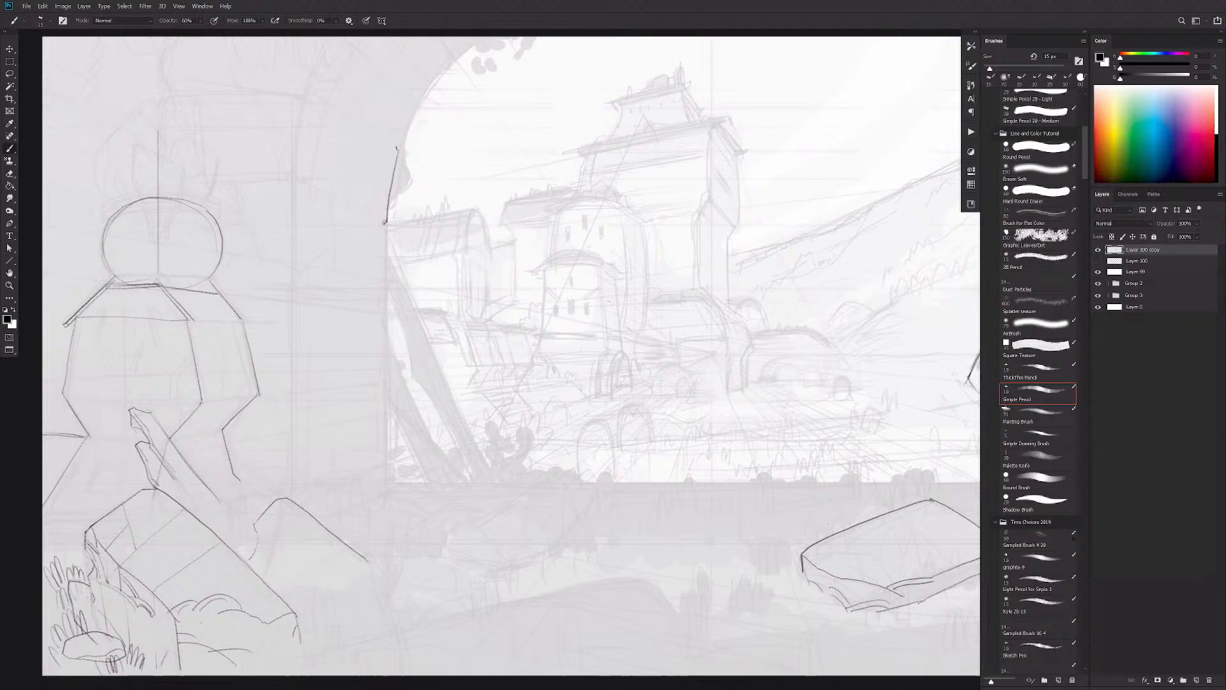
drag(255, 526, 267, 541)
Step: Sketch round leaf clusters over the tilted block's upper edge and grass blades between it and the second stone
mouse_move(251, 558)
mouse_down()
mouse_move(247, 538)
mouse_move(187, 537)
mouse_move(190, 524)
mouse_move(171, 530)
mouse_move(176, 546)
mouse_up()
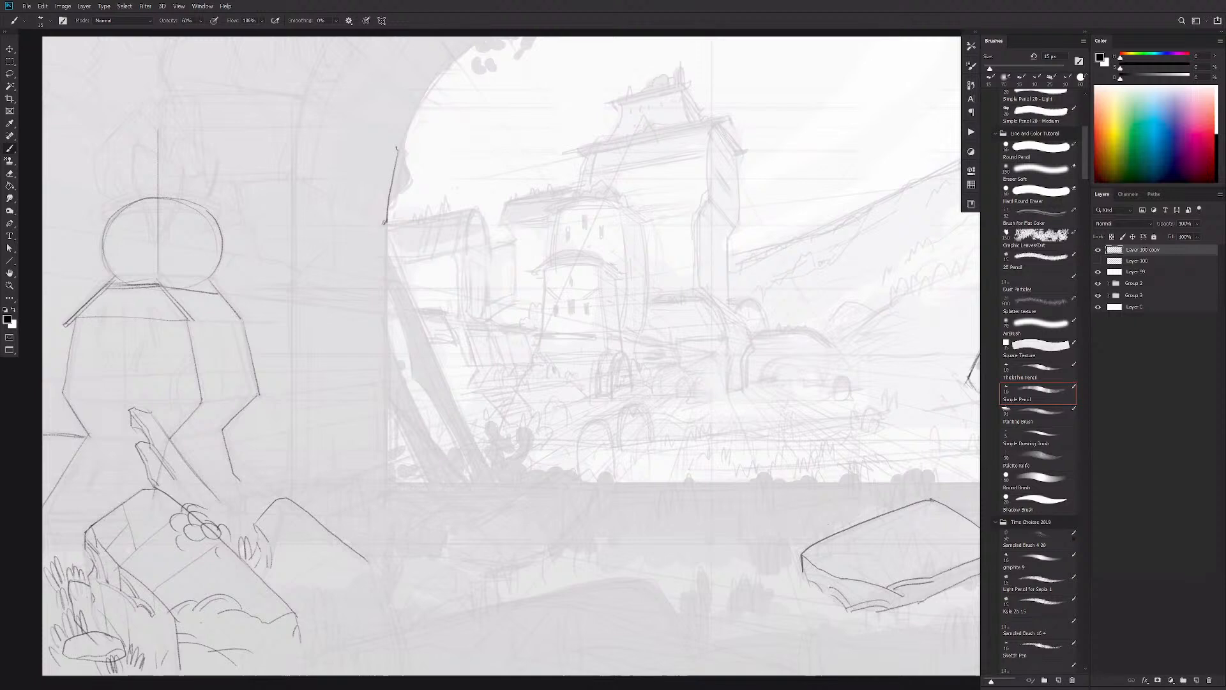
mouse_move(225, 495)
mouse_down()
mouse_move(198, 496)
mouse_move(191, 480)
mouse_up()
drag(243, 511, 234, 528)
mouse_move(162, 497)
mouse_down()
mouse_move(159, 511)
mouse_move(99, 501)
mouse_move(114, 493)
mouse_move(97, 476)
mouse_up()
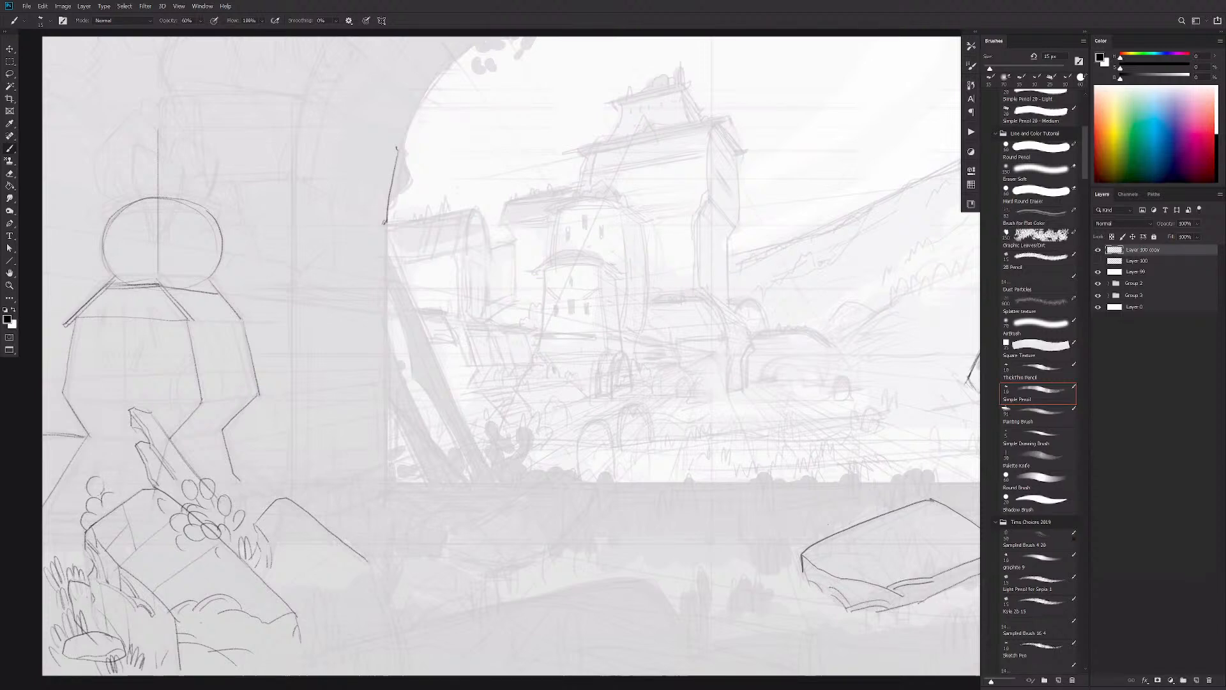
Step: Sketch leaves and grass around the tilted block's upper-left corner and a twig beside the broken plank
drag(104, 505, 116, 494)
key(ctrl+z)
key(ctrl+z)
key(e)
mouse_move(96, 500)
mouse_down()
mouse_move(91, 480)
mouse_move(99, 498)
mouse_move(125, 476)
mouse_move(131, 494)
mouse_move(111, 488)
mouse_move(81, 507)
mouse_up()
mouse_move(102, 582)
mouse_down()
mouse_move(95, 559)
mouse_move(78, 562)
mouse_up()
mouse_move(79, 581)
mouse_down()
mouse_move(61, 553)
mouse_move(69, 532)
mouse_move(56, 530)
mouse_up()
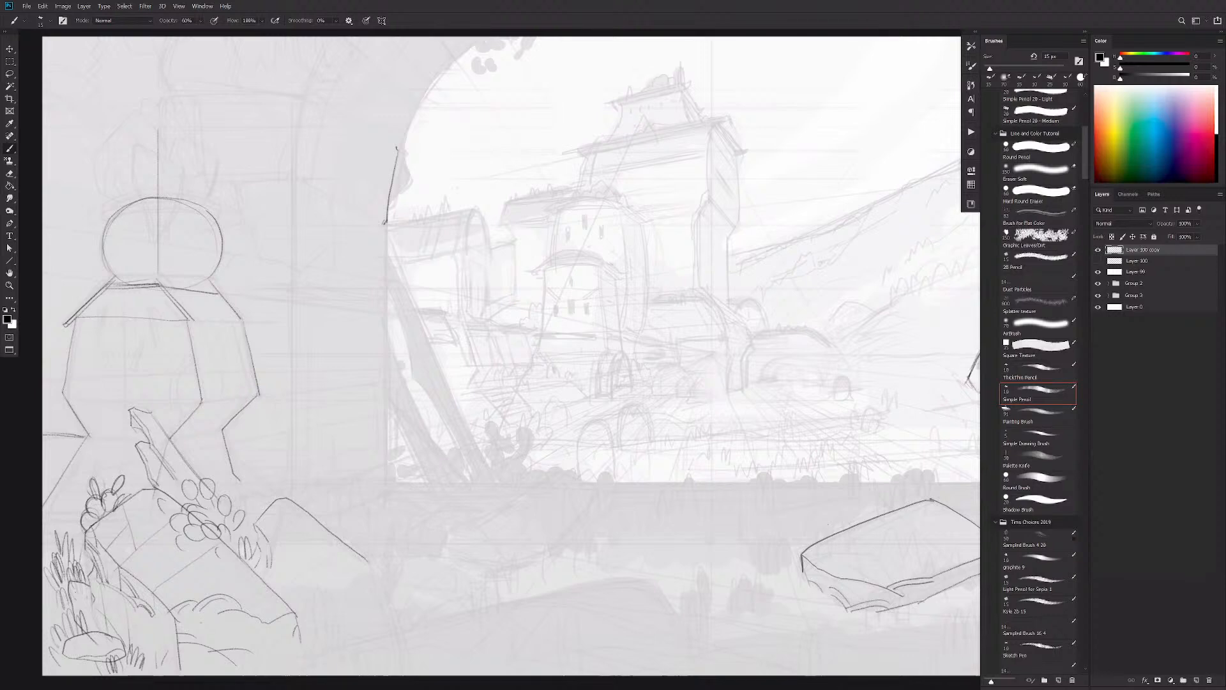
mouse_move(132, 496)
mouse_down()
mouse_move(135, 466)
mouse_move(106, 440)
mouse_up()
Step: Draw the straight waist line across the bottom of the statue's torso on a rotated canvas
drag(172, 437, 198, 403)
key(r)
drag(458, 320, 463, 395)
mouse_move(261, 606)
mouse_down()
mouse_move(502, 334)
mouse_move(488, 351)
mouse_up()
key(b)
drag(388, 381, 487, 328)
key(ctrl+z)
drag(387, 382, 491, 327)
key(e)
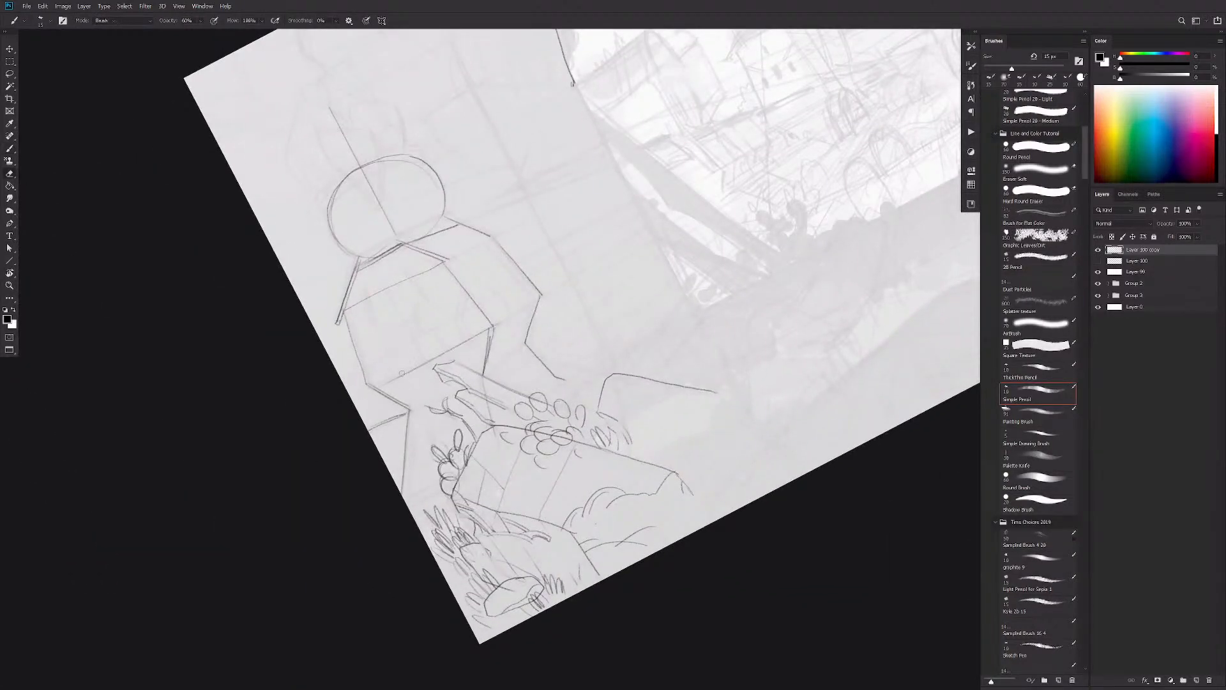
Step: Strengthen the statue's waist and chest lines with a second parallel stroke each
key(b)
drag(397, 377, 494, 327)
key(w)
key(w)
key(e)
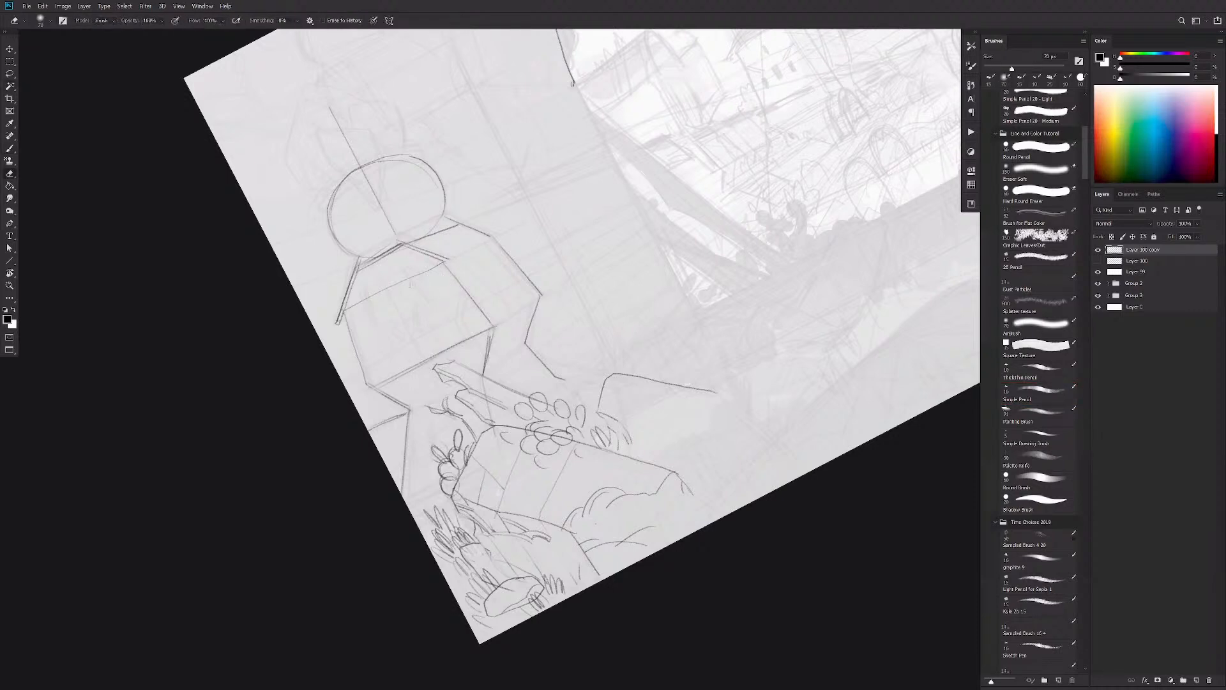
key(b)
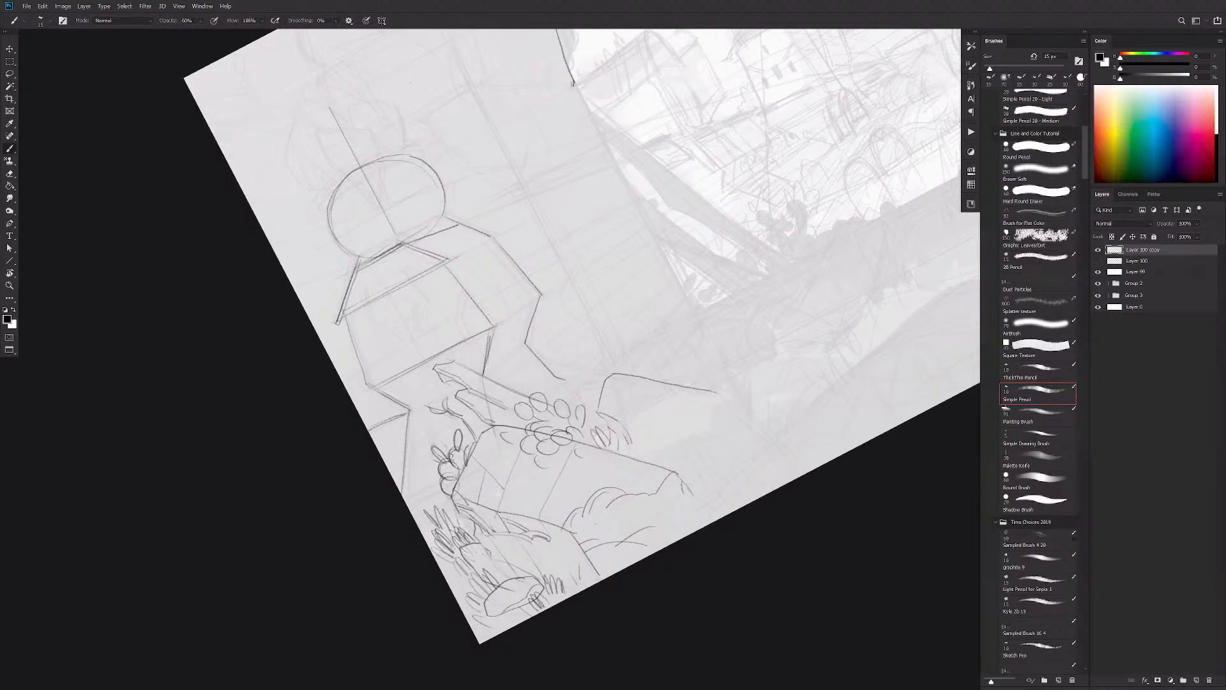
Step: Sketch a flat elliptical rim on top of the statue's head and darken the head's side and lower outline
mouse_move(320, 182)
mouse_down()
mouse_move(397, 141)
mouse_move(326, 180)
mouse_up()
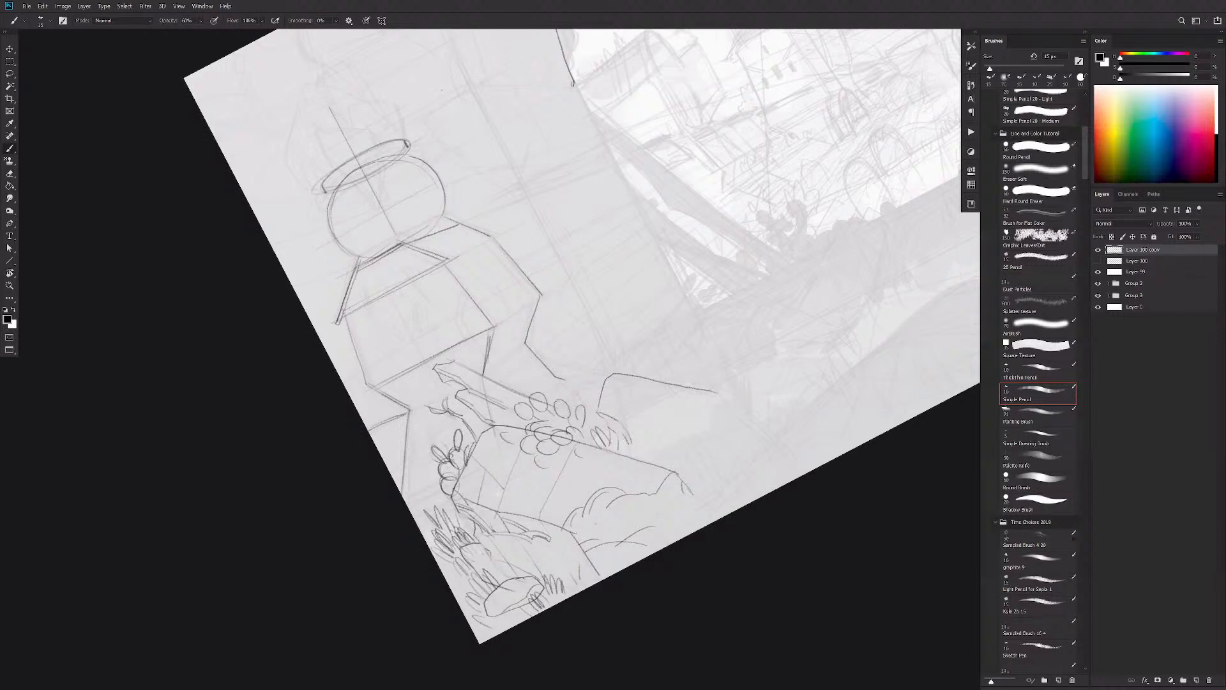
drag(341, 173, 387, 151)
mouse_move(331, 183)
mouse_down()
mouse_move(407, 147)
mouse_move(366, 146)
mouse_move(331, 177)
mouse_up()
key(e)
key(b)
drag(406, 143, 357, 158)
drag(442, 215, 428, 235)
drag(356, 256, 329, 206)
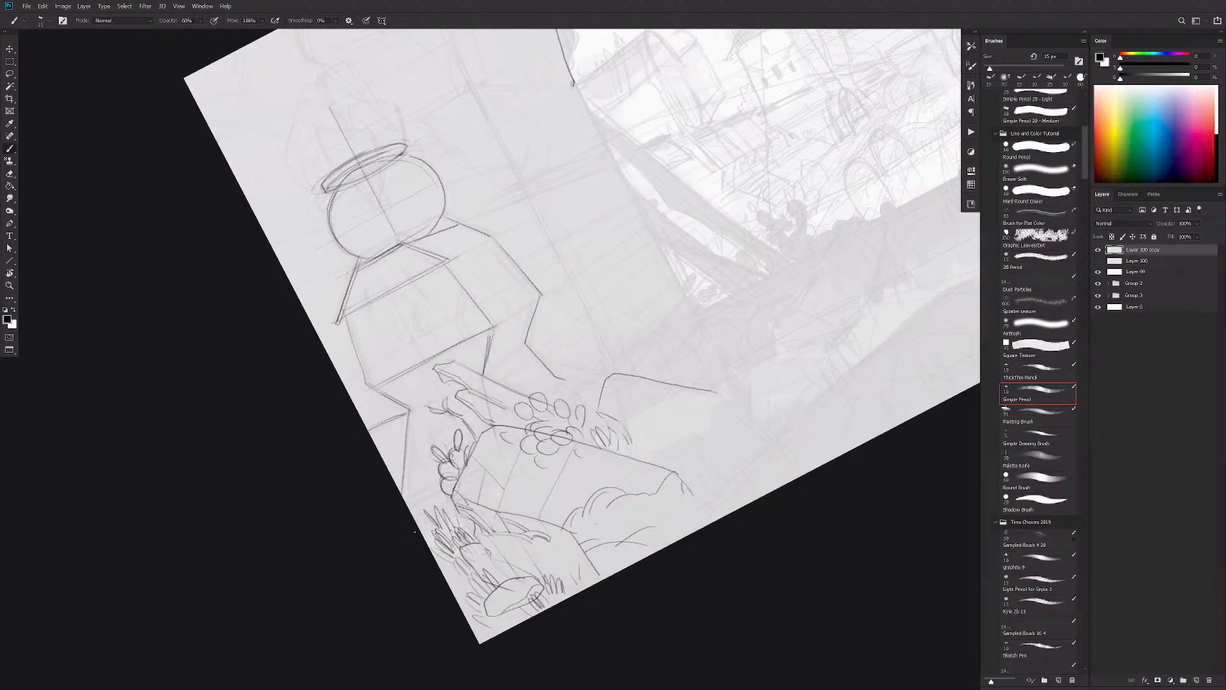
Step: Make a circular marquee selection in the empty area right of the statue and straighten the canvas
key(m)
mouse_move(474, 138)
mouse_down()
mouse_move(593, 231)
mouse_move(600, 257)
mouse_up()
key(shift+m)
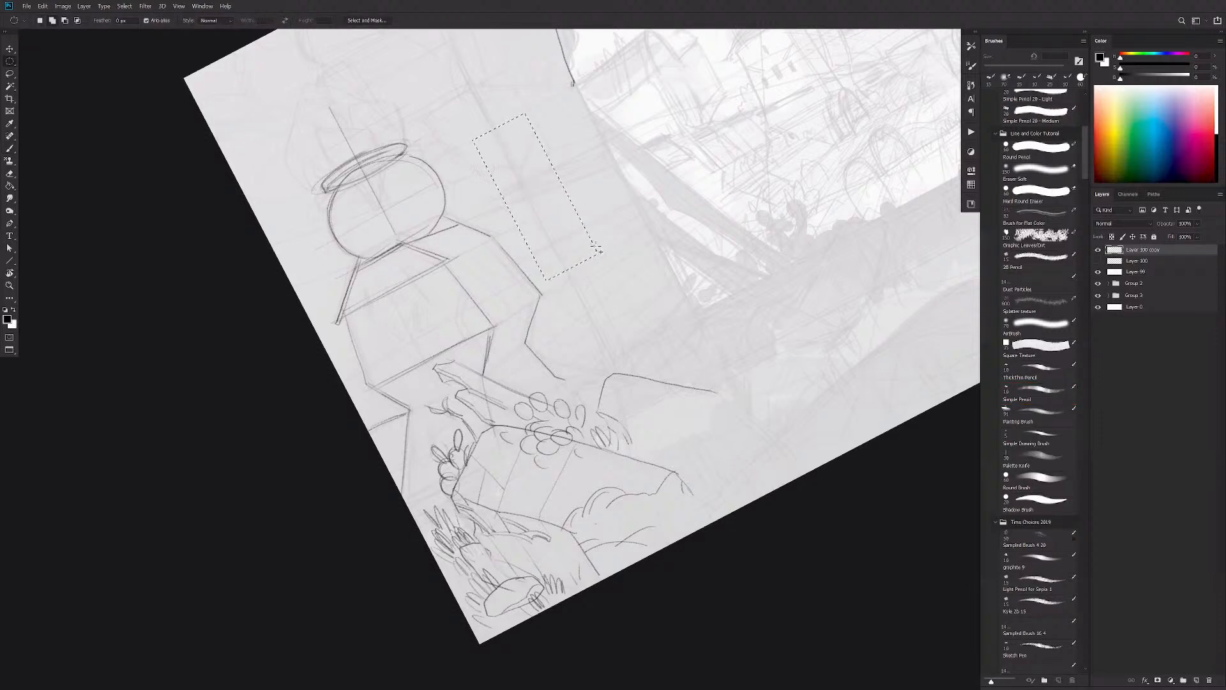
drag(508, 150, 667, 210)
key(Escape)
drag(607, 404, 603, 406)
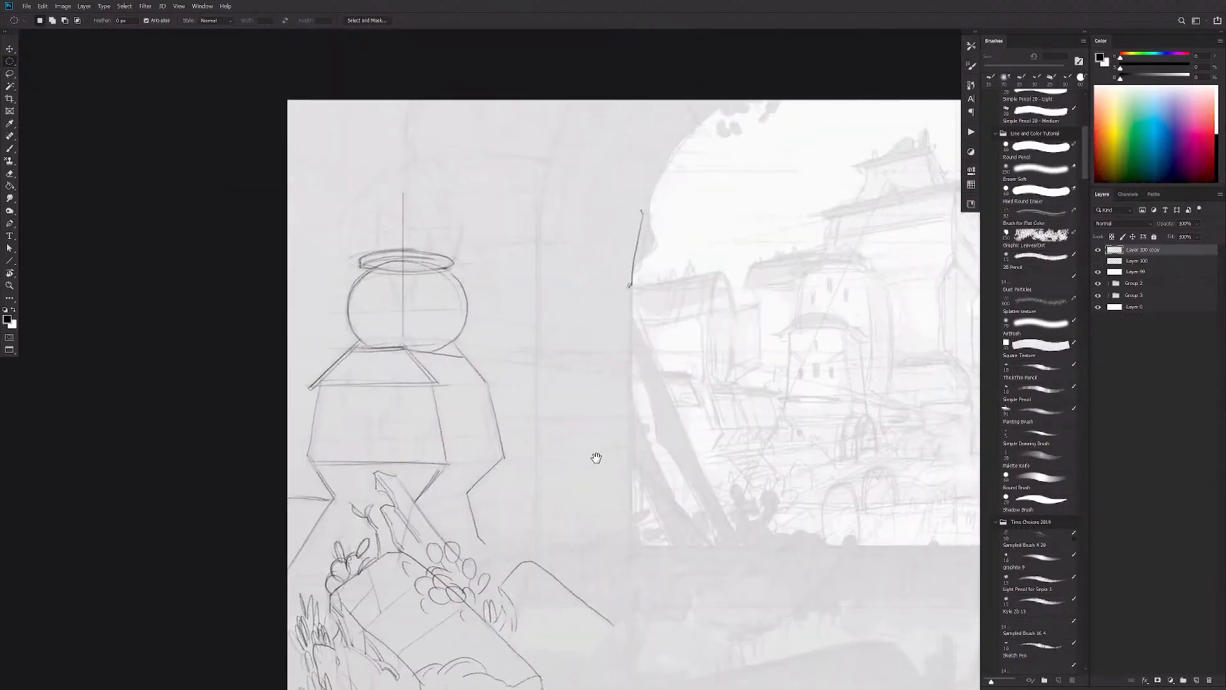
Step: Add a new layer and stroke the circular selection on it with a black inside line
key(ctrl+shift+alt+n)
key(b)
right_click(620, 366)
click(587, 418)
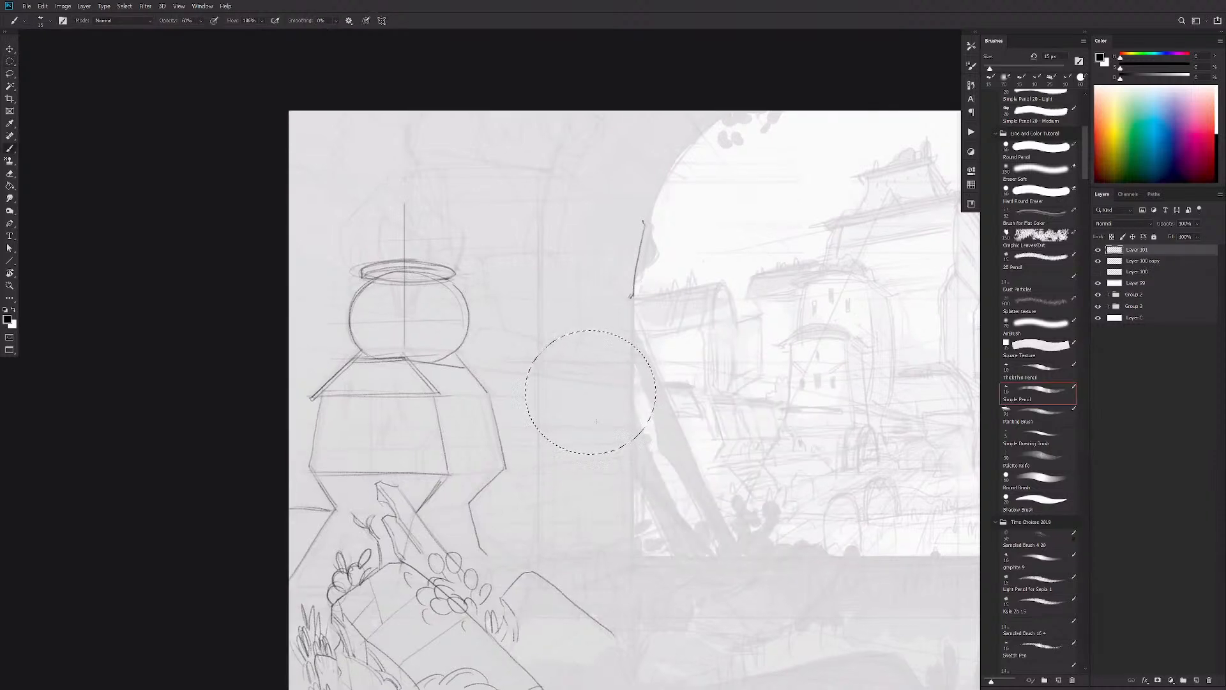
drag(587, 410, 585, 417)
key(m)
right_click(588, 416)
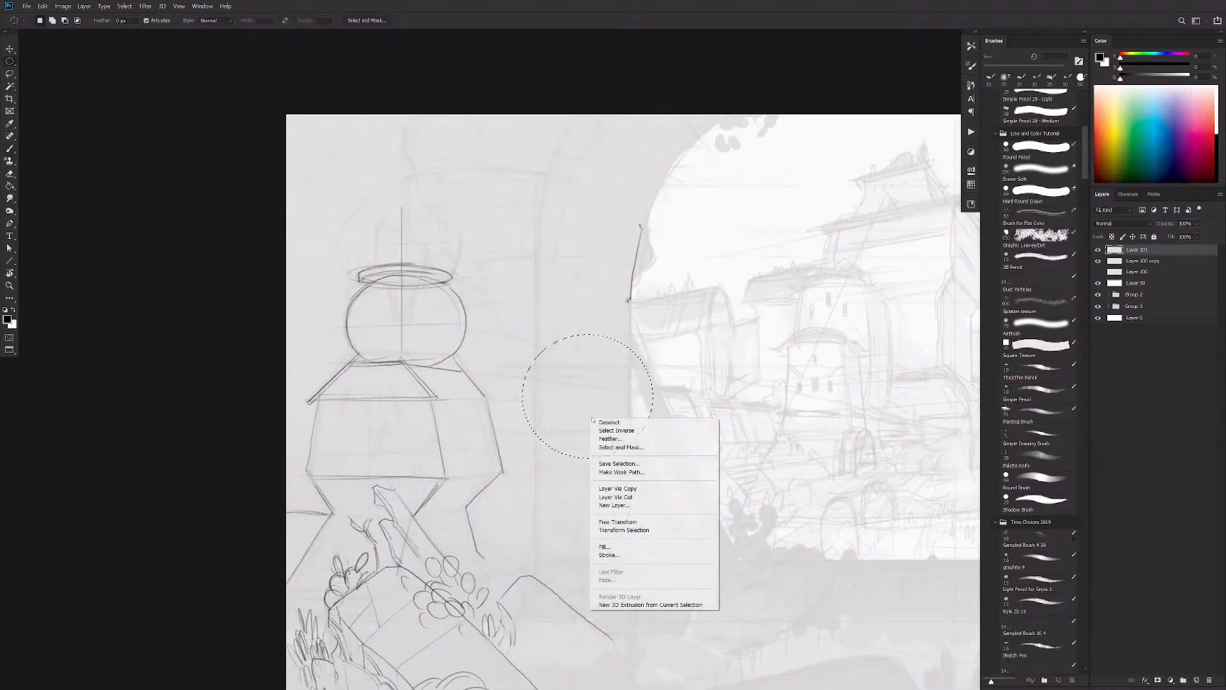
click(638, 553)
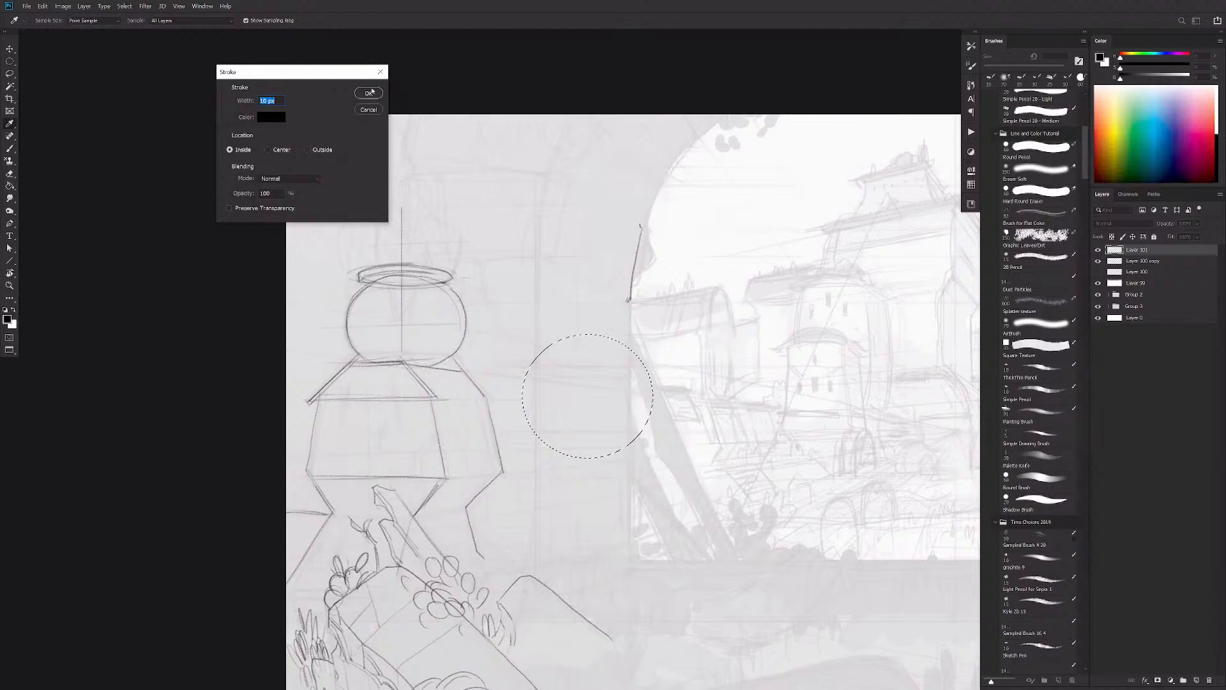
click(368, 93)
Step: Move the stroked circle onto the statue's head and squash it into an ellipse matching the sketched head
key(b)
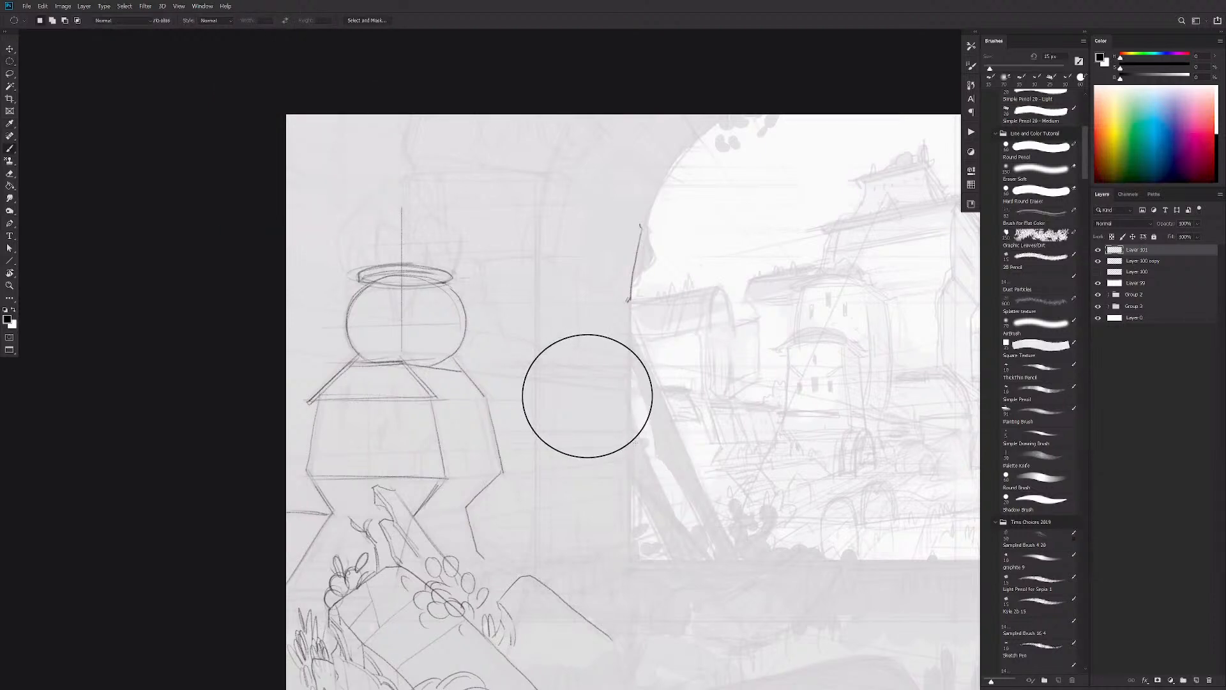
key(v)
drag(633, 440, 451, 365)
key(ctrl+t)
drag(406, 249, 405, 271)
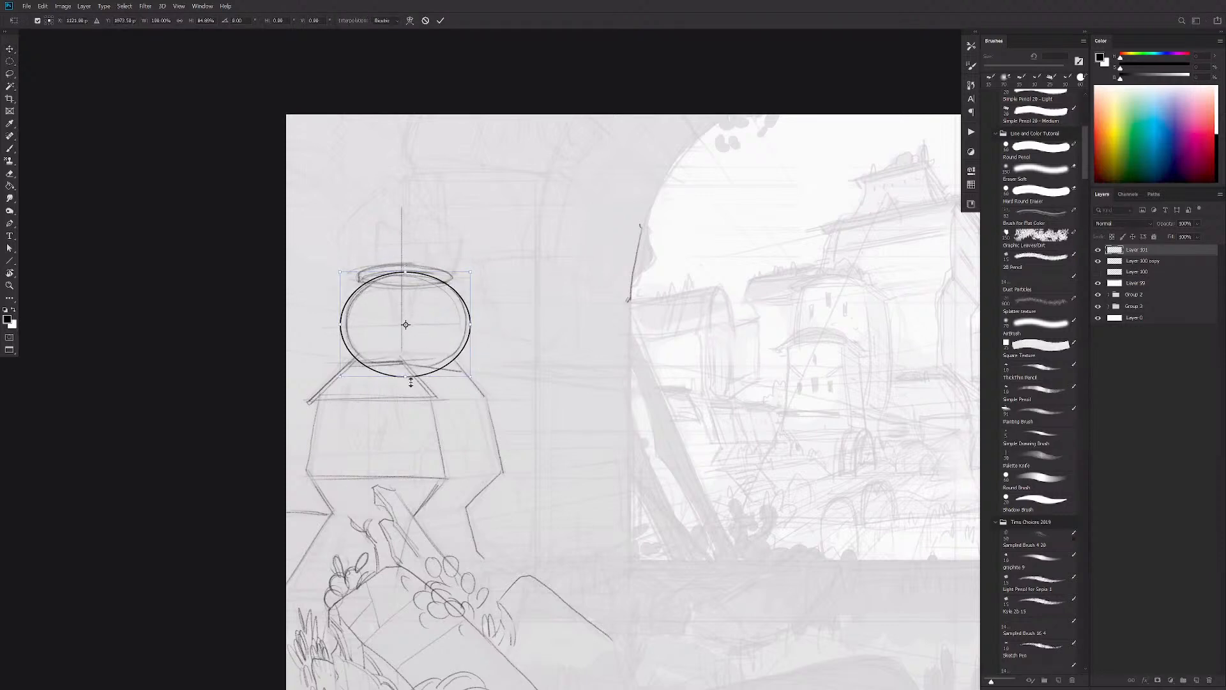
drag(405, 376, 407, 363)
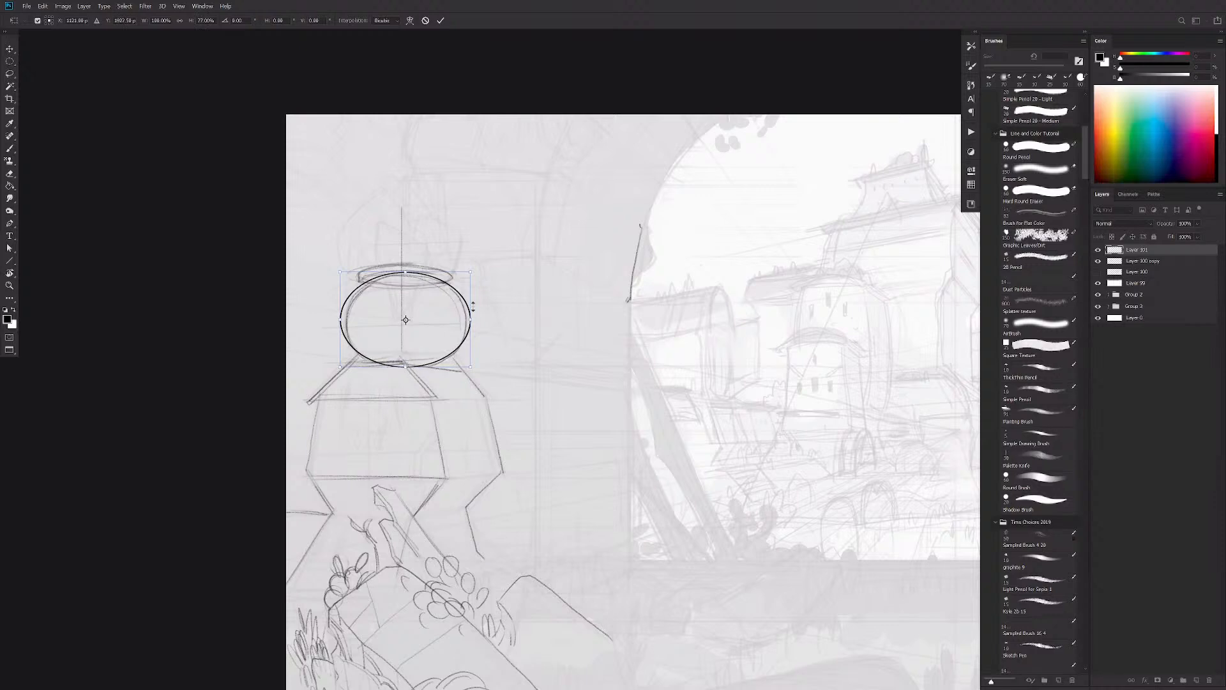
drag(464, 320, 460, 319)
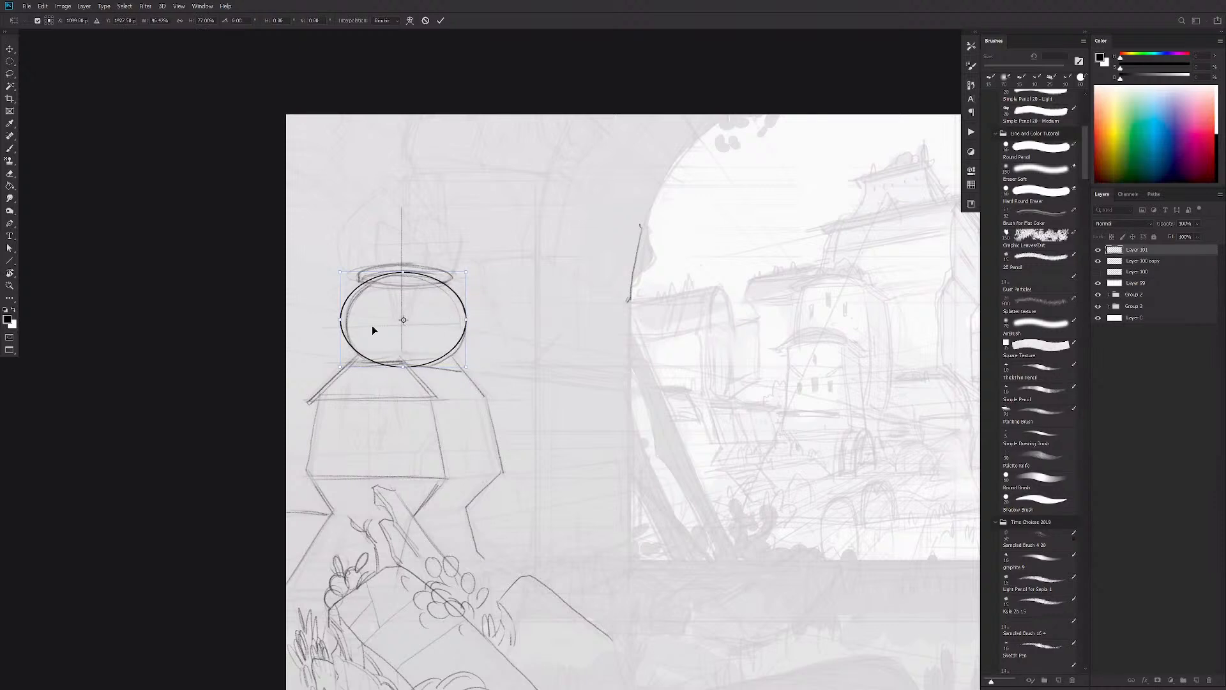
drag(340, 319, 345, 319)
drag(404, 272, 405, 275)
key(Return)
Step: Duplicate the head ellipse, flatten the copies into a two-line rim above the head, and merge them into Layer 101
key(b)
key(v)
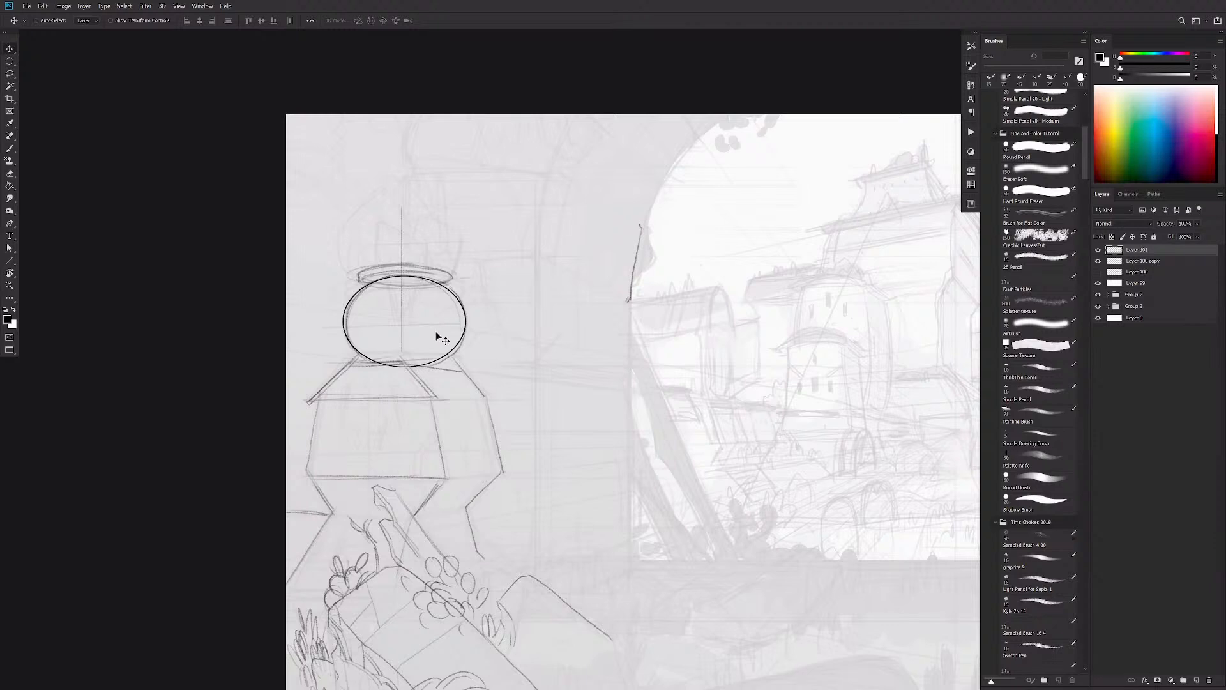
drag(436, 336, 436, 278)
key(ctrl+t)
key(Return)
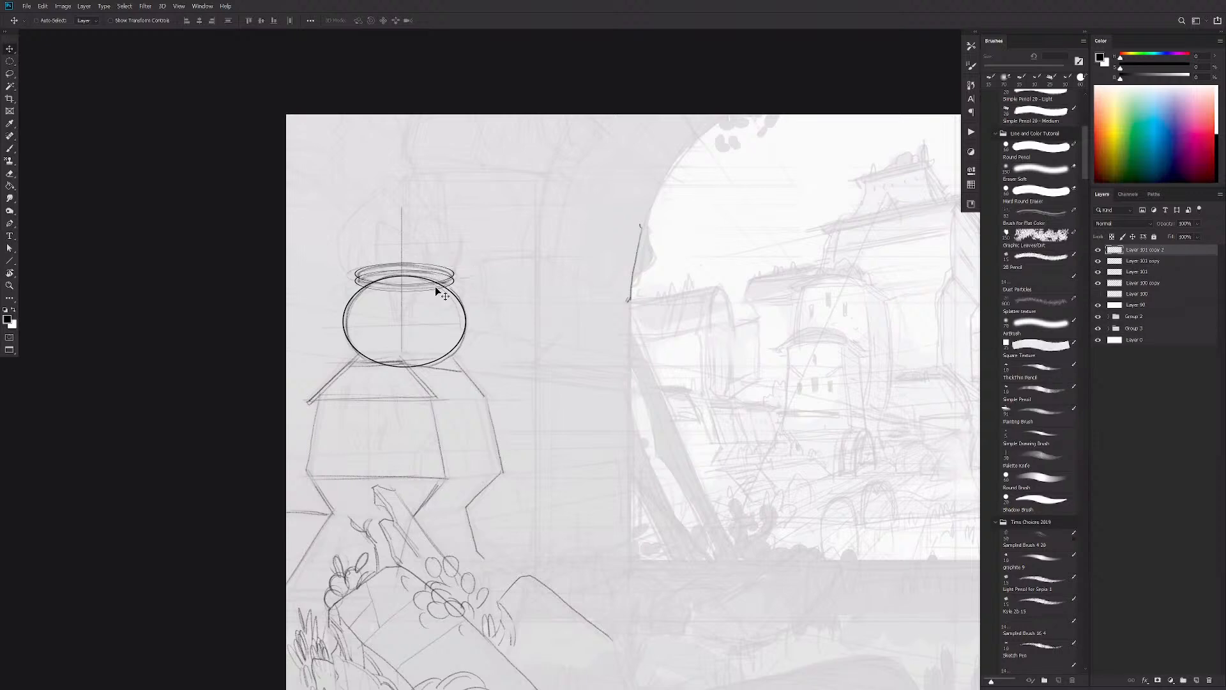
key(ctrl+z)
key(e)
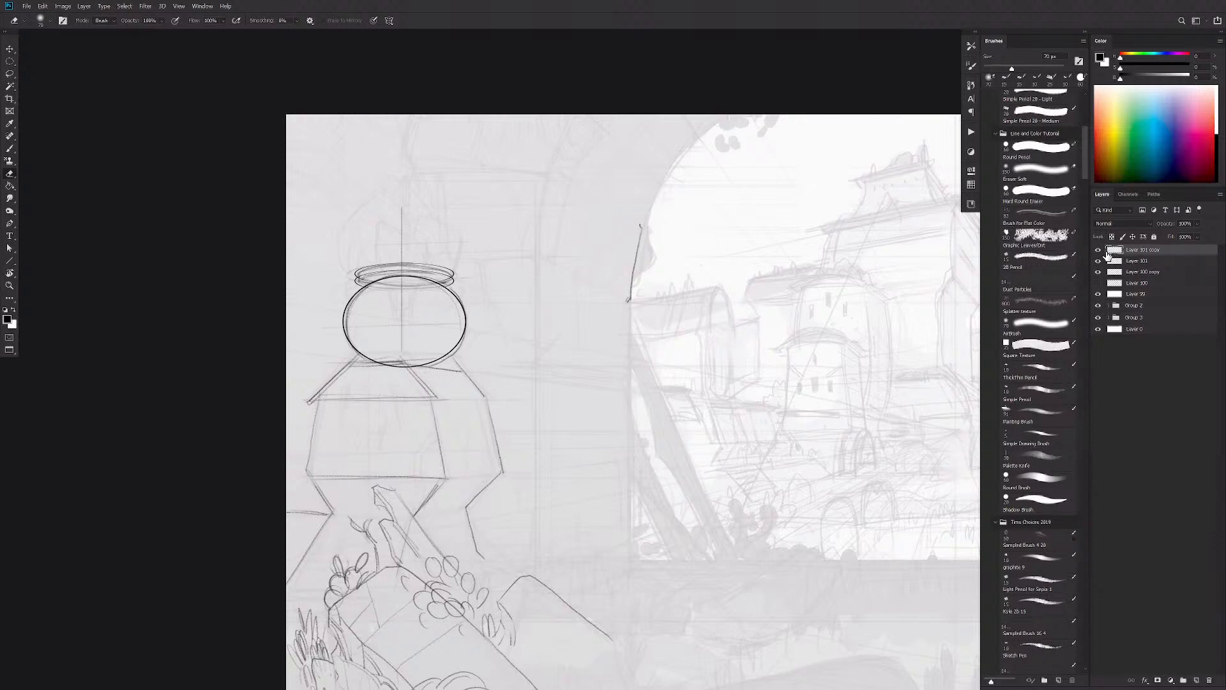
key(ctrl+z)
Step: Erase the old hand-drawn head and rim lines on Layer 100 copy with a 600 px eraser
key(bracketright)
key(bracketright)
key(bracketright)
key(bracketright)
key(bracketright)
key(bracketright)
key(bracketright)
key(bracketright)
key(bracketright)
key(bracketright)
key(bracketright)
drag(401, 319, 378, 273)
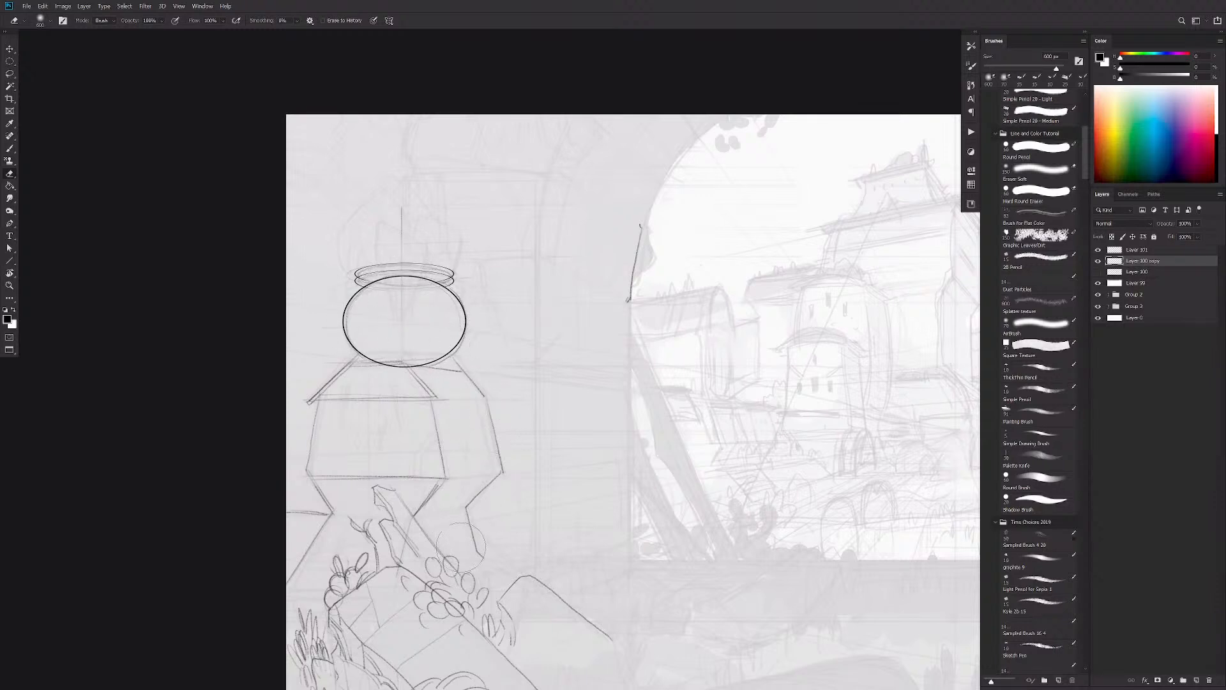
Step: Draw a vertical centre line through the statue's clean head and rim on Layer 101
click(1137, 250)
key(b)
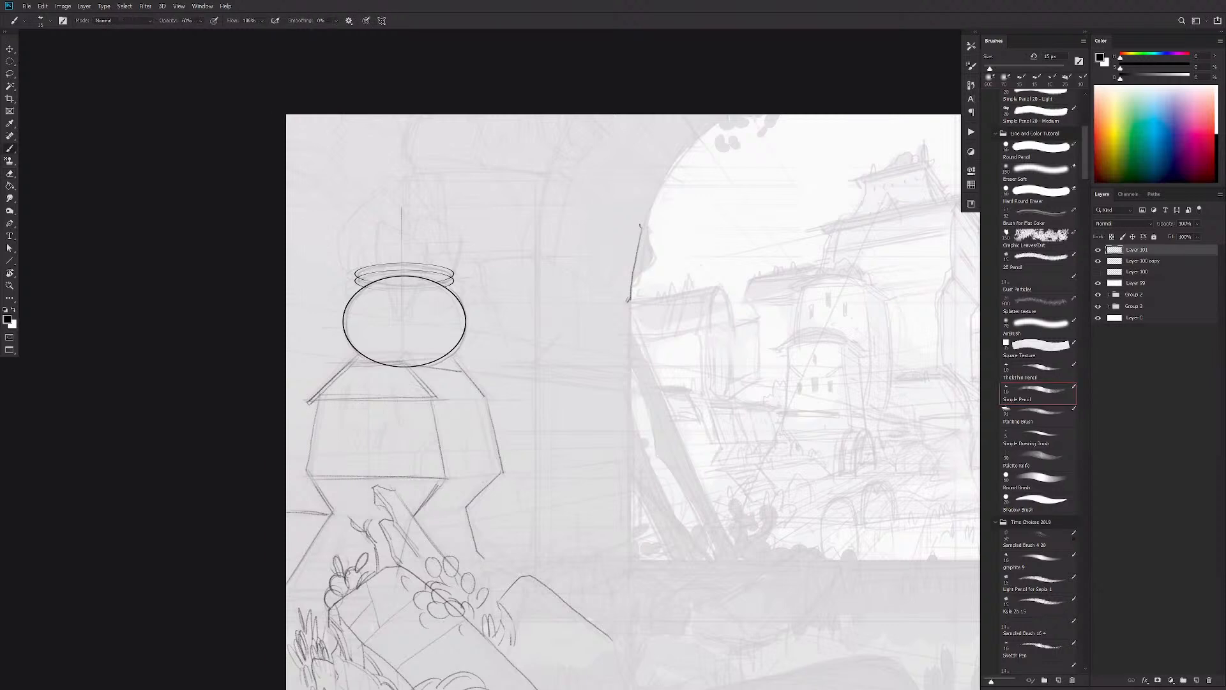
mouse_move(404, 257)
mouse_down()
mouse_move(404, 371)
mouse_move(403, 205)
mouse_up()
drag(418, 404, 424, 424)
key(r)
drag(355, 471, 472, 533)
drag(476, 466, 506, 386)
Step: Duplicate the statue's head and rim and place the copy over the matching statue beyond the creature's tail
alt+click(538, 399)
alt+click(547, 394)
drag(720, 395, 634, 438)
key(Escape)
key(v)
drag(426, 335, 767, 354)
ctrl+click(817, 337)
drag(677, 360, 723, 378)
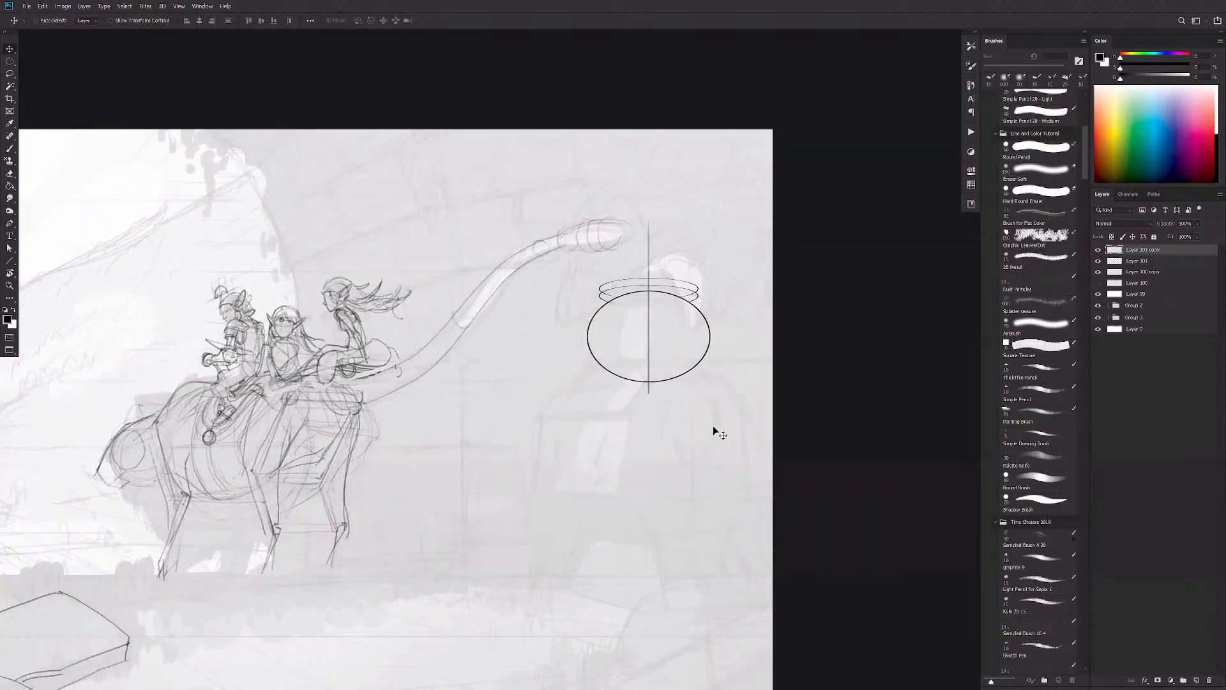
drag(686, 347, 681, 347)
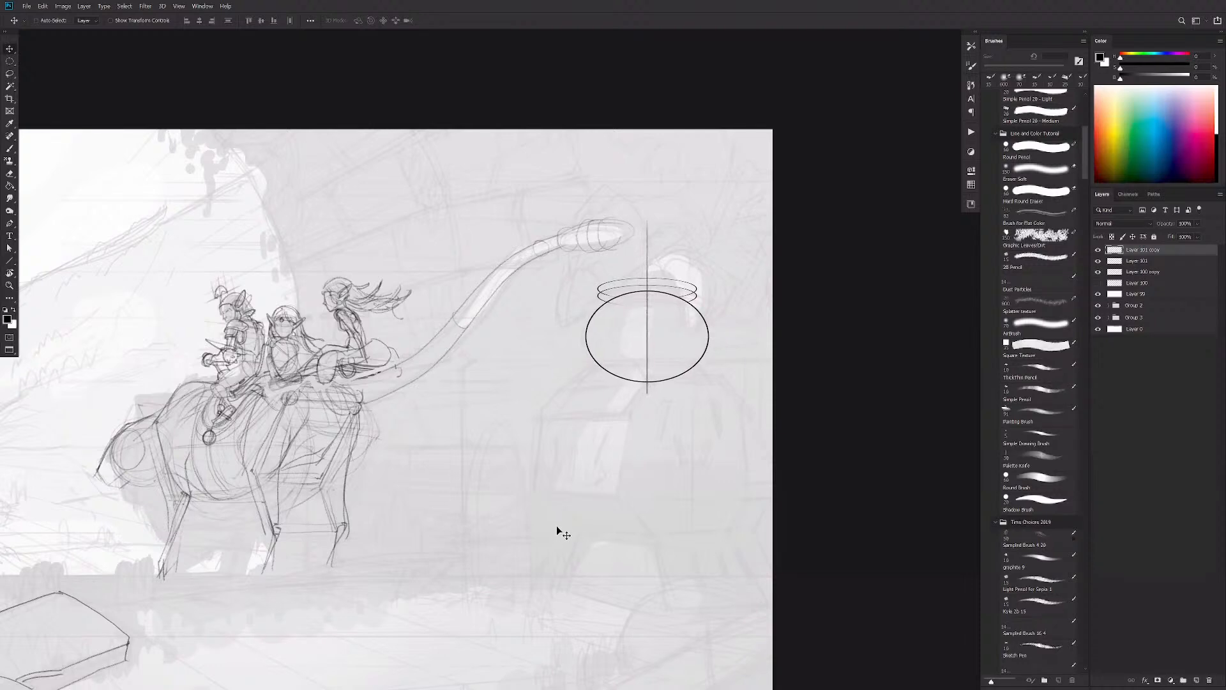
Step: Check both heads across the whole scene and merge the duplicated head layer into Layer 101
alt+click(638, 446)
drag(597, 476, 736, 467)
alt+click(735, 468)
drag(664, 450, 680, 444)
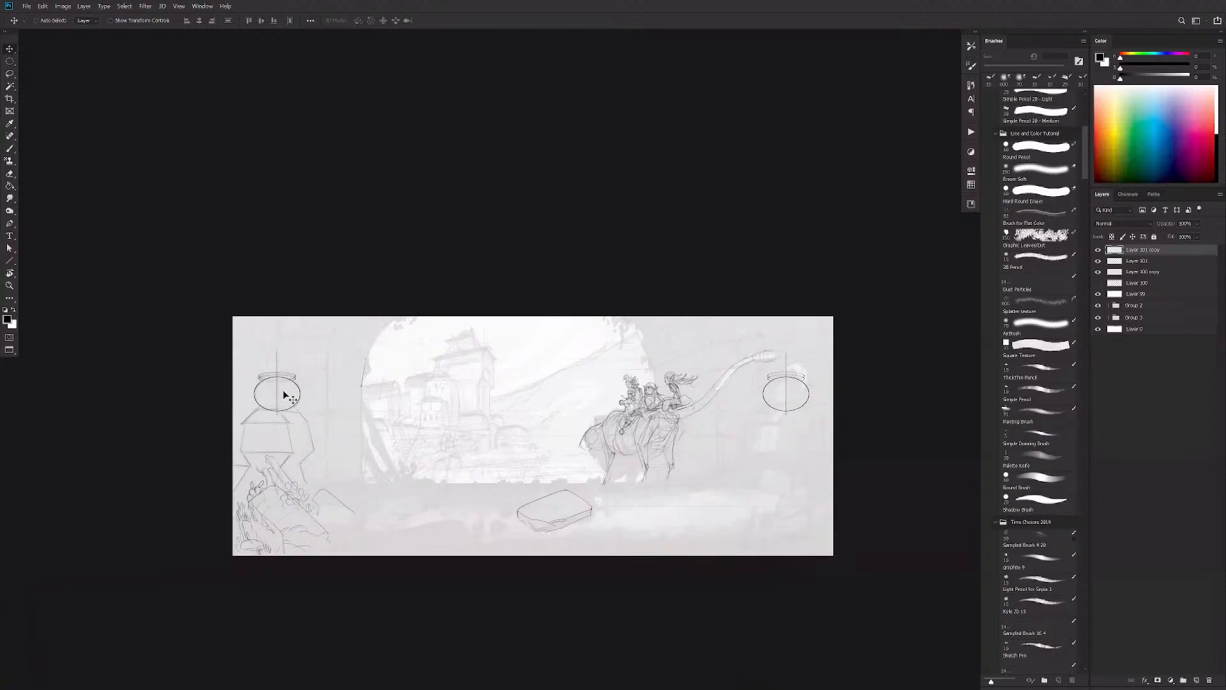
ctrl+click(805, 411)
drag(779, 421, 853, 405)
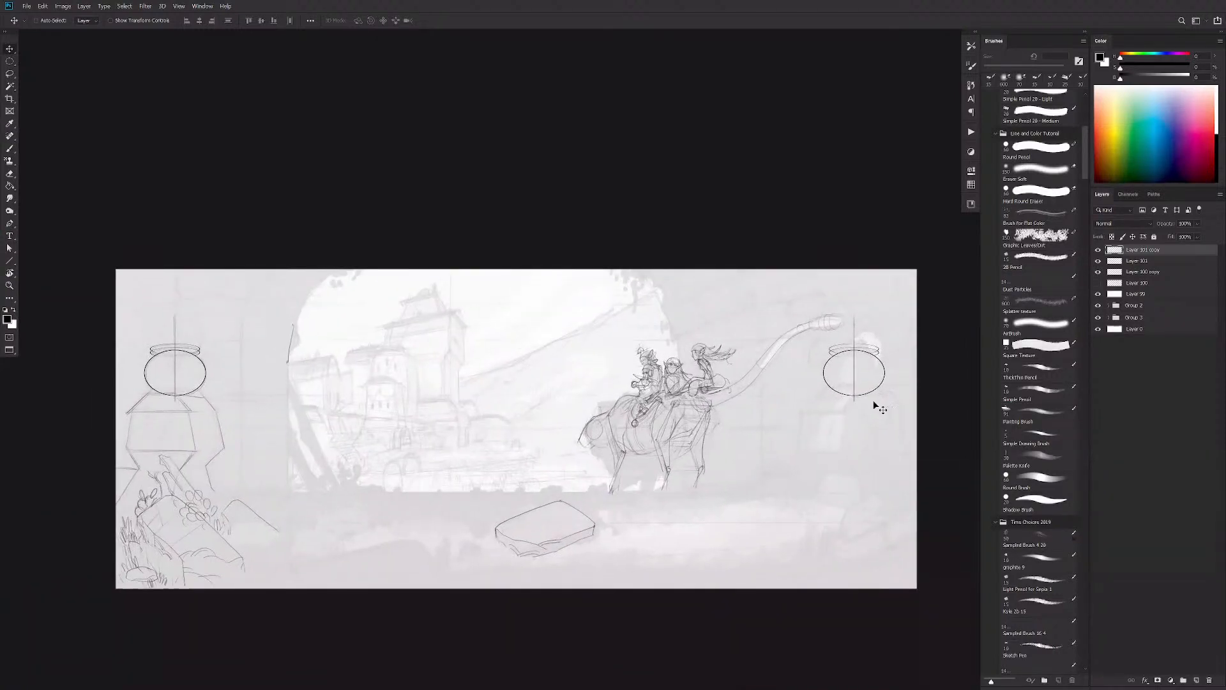
key(l)
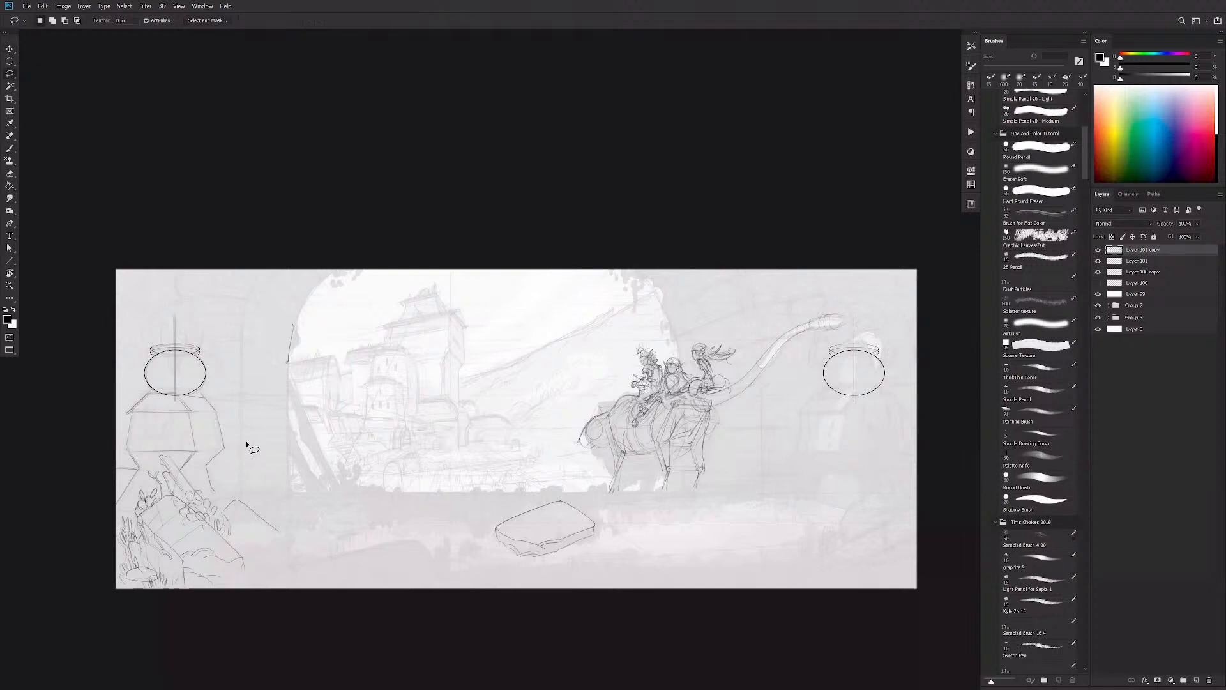
key(alt+bracketleft)
click(1134, 252)
key(ctrl+e)
Step: Toggle the visibility of Layer 101 and Layer 100 copy to examine which lines each layer holds
click(1134, 263)
click(1098, 261)
click(1098, 261)
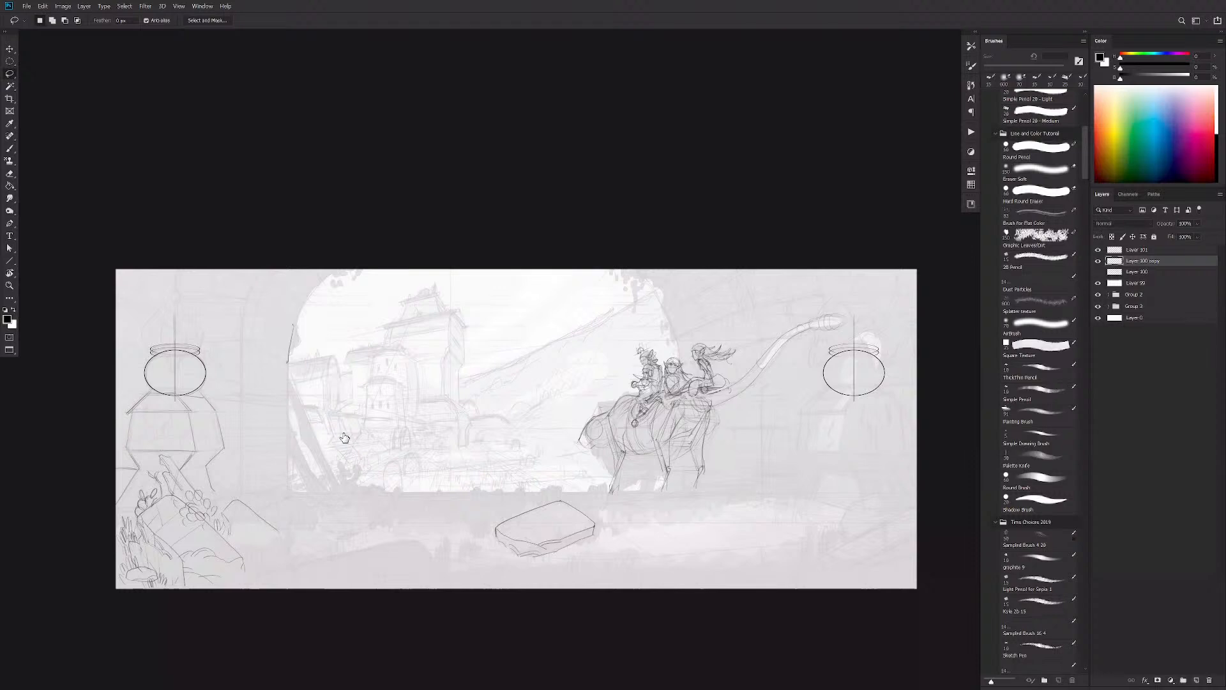
click(1097, 261)
click(1097, 262)
click(1098, 249)
click(1099, 249)
click(1097, 262)
click(1097, 262)
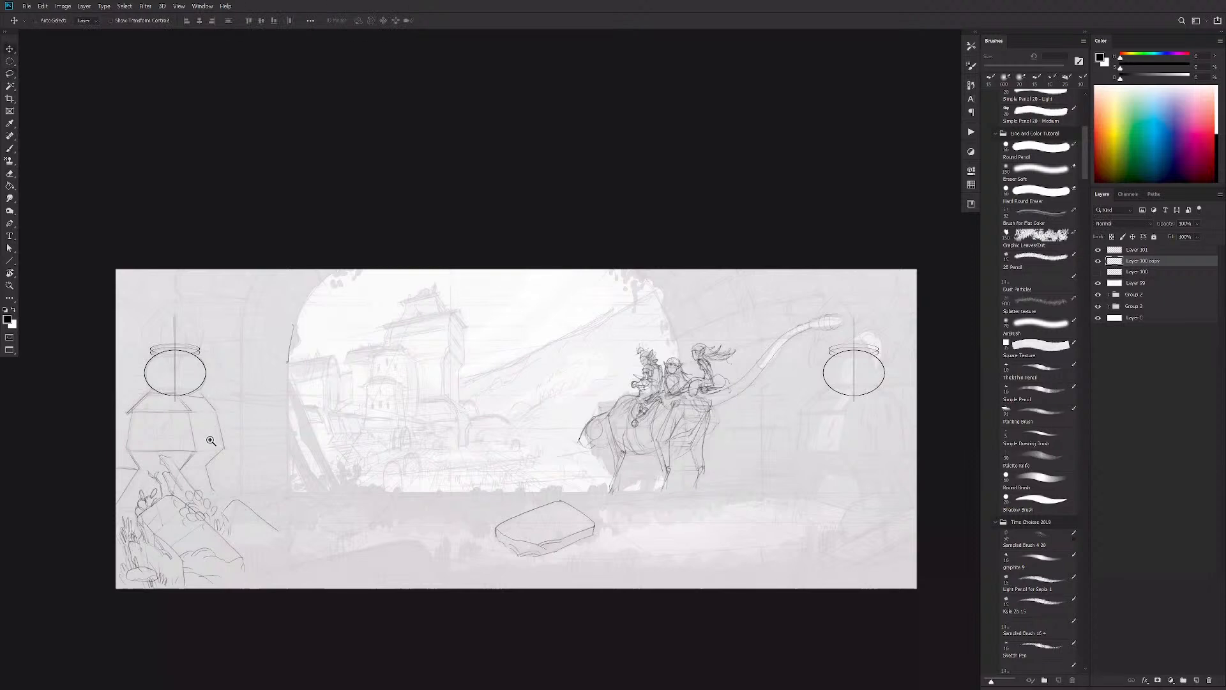
Step: Lasso the left statue's torso on Layer 100 copy and copy it to a new layer
ctrl+click(209, 415)
drag(619, 419, 756, 386)
key(l)
mouse_move(393, 445)
mouse_down()
mouse_move(434, 372)
mouse_move(390, 325)
mouse_move(290, 321)
mouse_move(253, 413)
mouse_move(286, 445)
mouse_move(322, 426)
mouse_move(353, 430)
mouse_move(415, 471)
mouse_up()
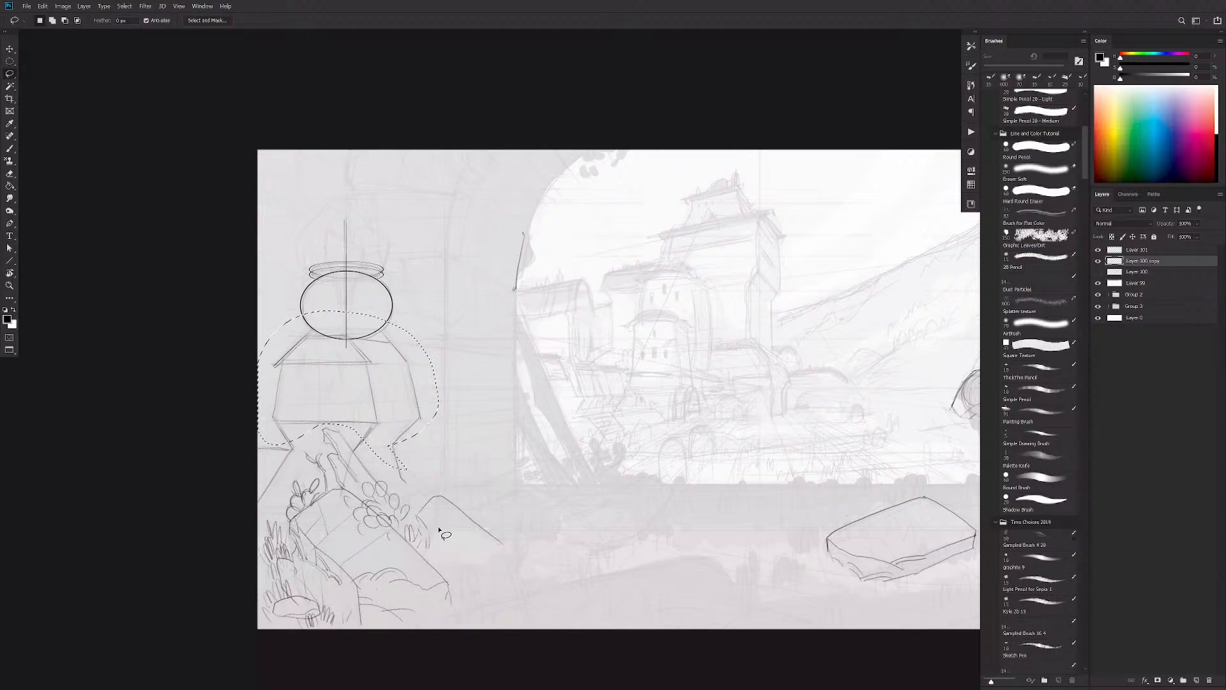
key(ctrl+j)
Step: Duplicate the copied torso across the scene to beneath the right statue's head
key(ctrl+minus)
drag(565, 441, 393, 472)
key(v)
drag(256, 419, 930, 417)
Step: Flip the right statue's torso copy horizontally and shift it left to centre it under the head
key(ctrl+t)
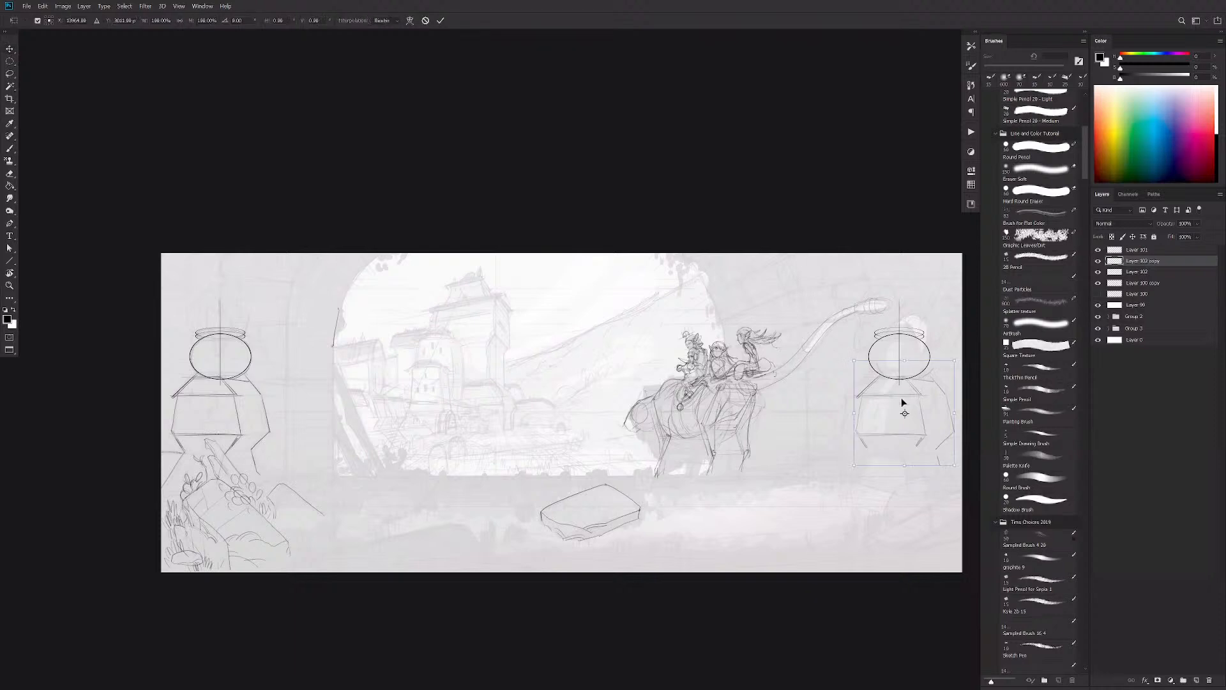
right_click(904, 400)
click(943, 531)
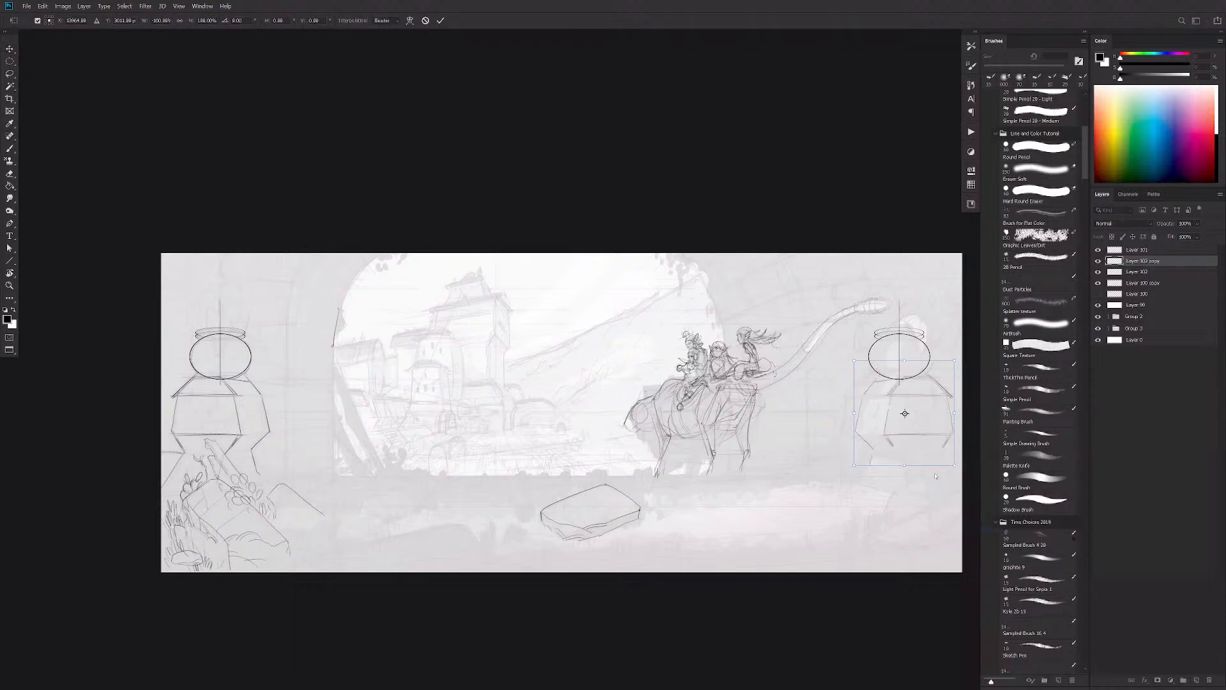
drag(925, 431, 877, 454)
ctrl+click(914, 444)
key(l)
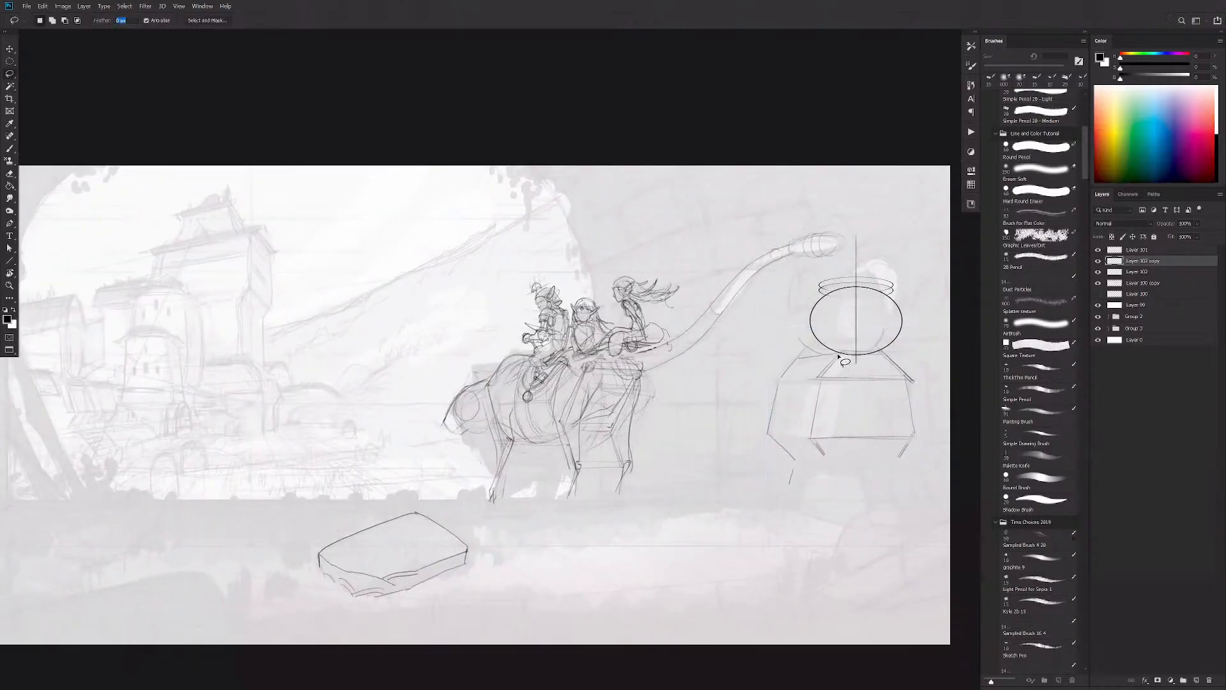
Step: Lasso the right edge of the right statue's torso and shift it outward to widen the shape
mouse_move(855, 350)
mouse_down()
mouse_move(800, 439)
mouse_move(821, 474)
mouse_move(902, 485)
mouse_move(938, 431)
mouse_move(935, 390)
mouse_move(907, 355)
mouse_up()
drag(890, 430, 910, 427)
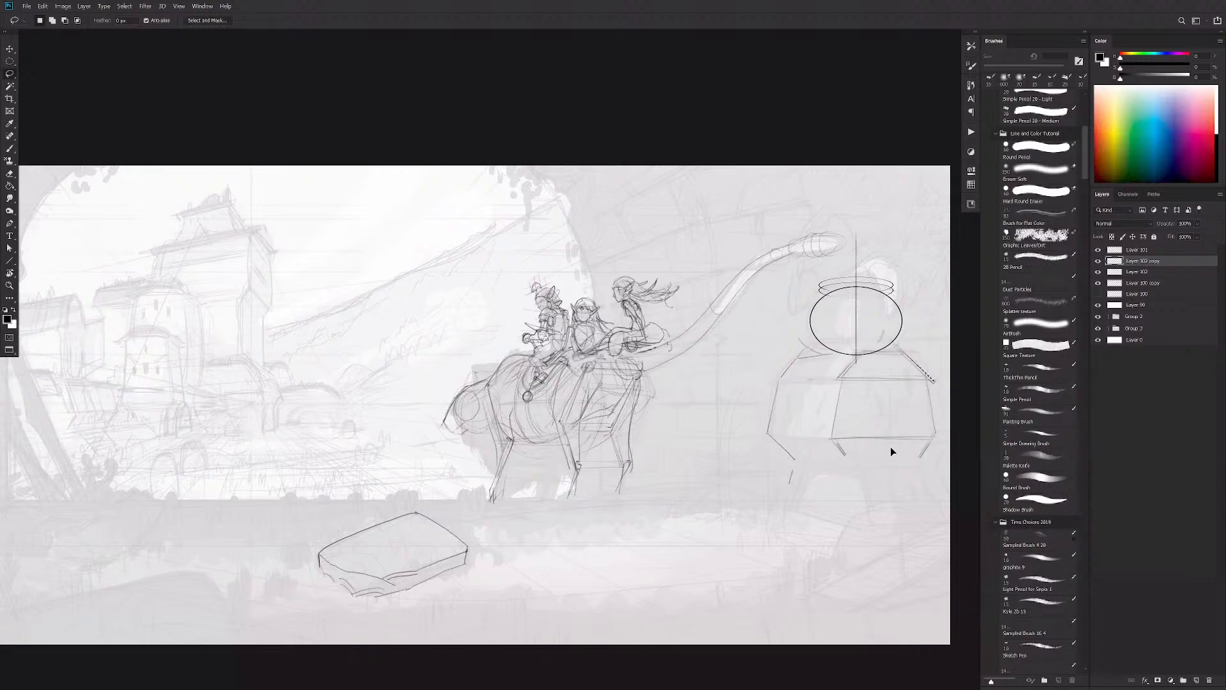
key(ctrl+d)
Step: Redraw the upper edge of the right statue's torso beneath the round head and clean it up
key(b)
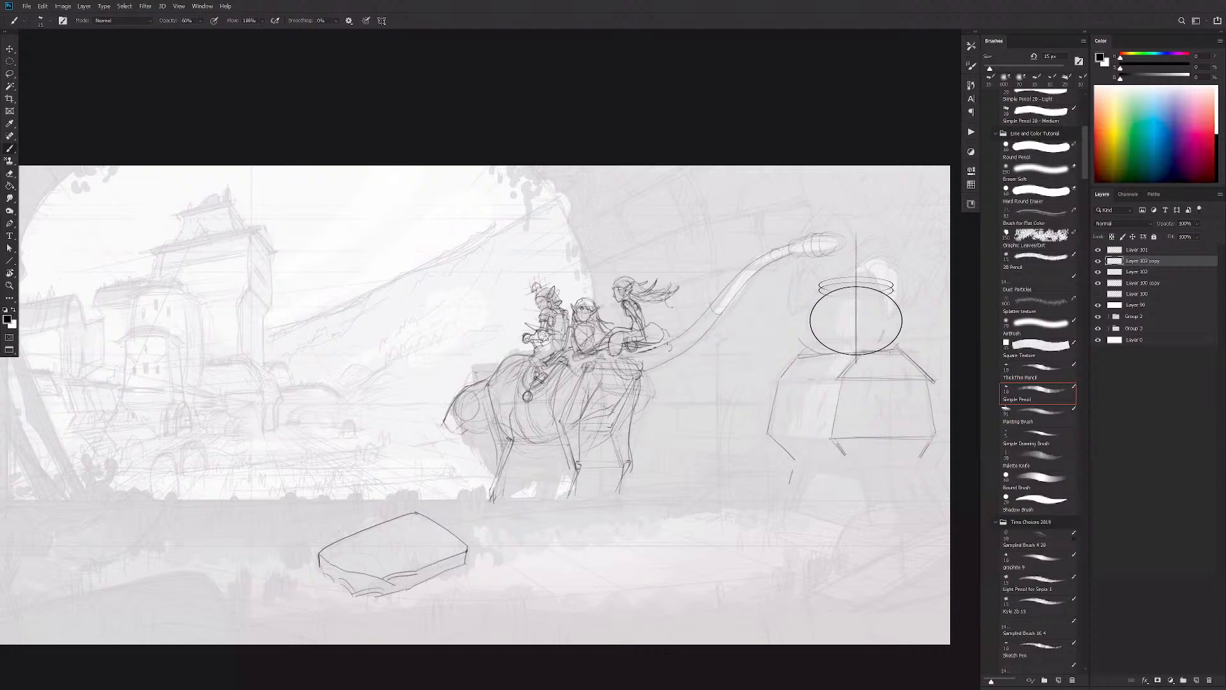
mouse_move(865, 350)
mouse_down()
mouse_move(904, 348)
mouse_move(797, 354)
mouse_up()
key(e)
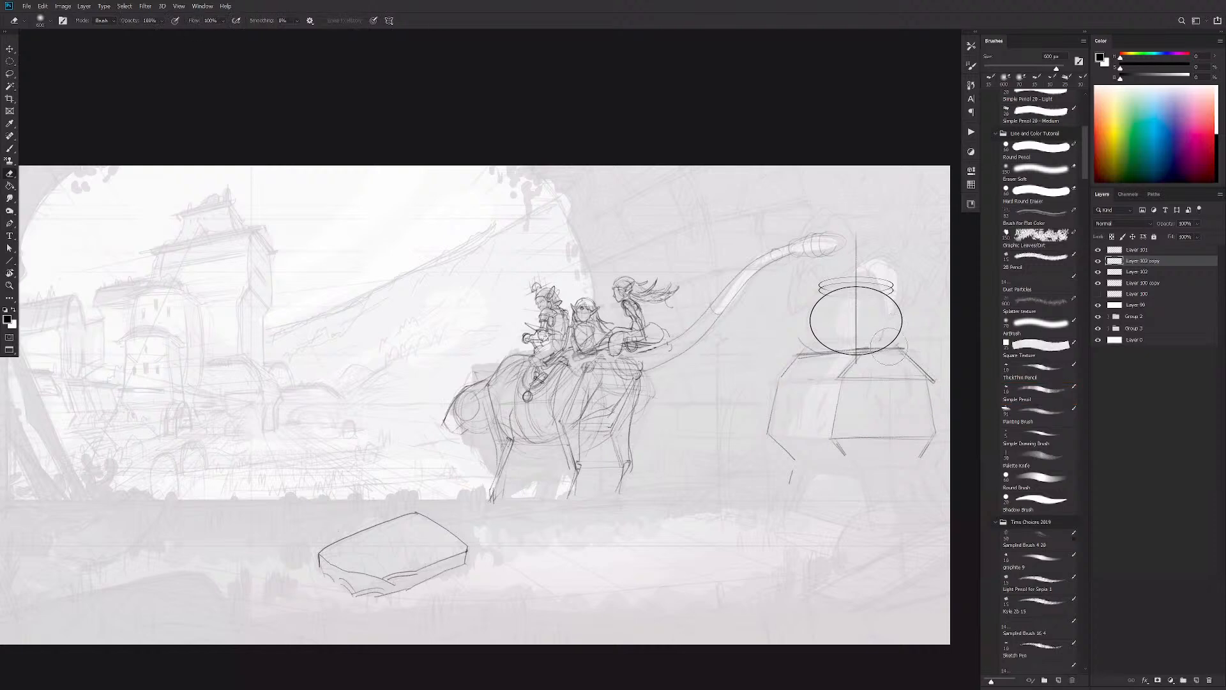
Step: Combine Layer 101 and Layer 102 copy into Layer 102 and toggle its visibility to check the contents
click(1138, 251)
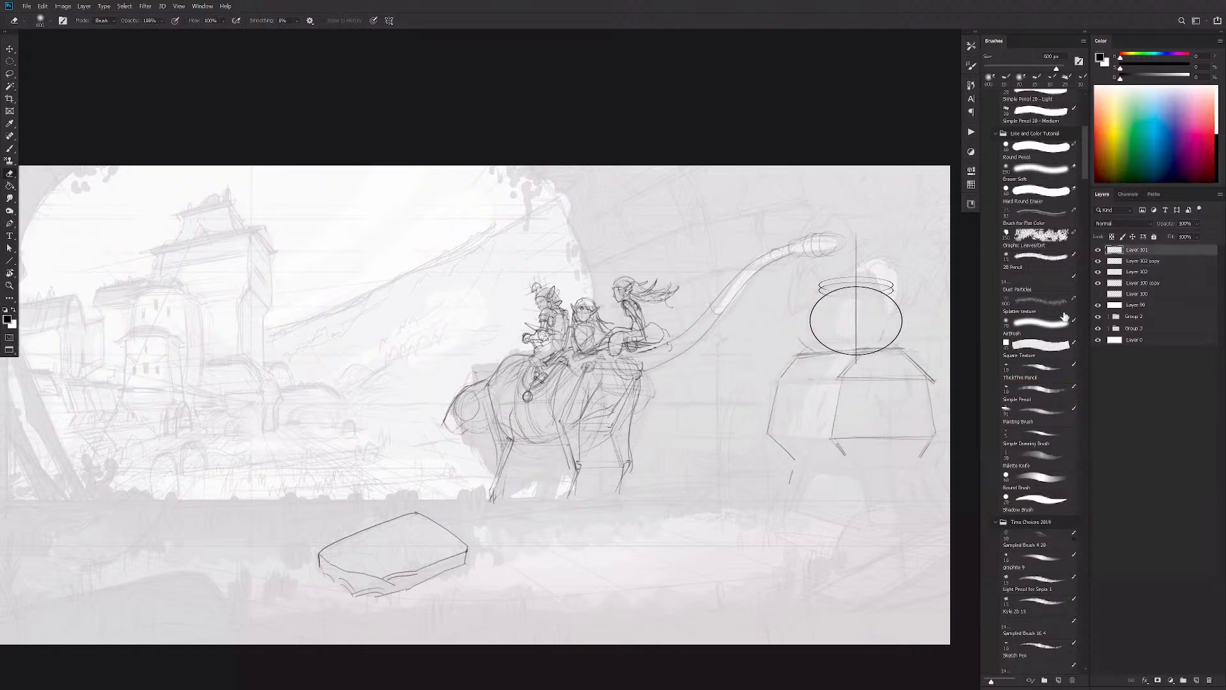
alt+click(807, 404)
alt+click(807, 404)
drag(783, 458, 822, 465)
ctrl+click(487, 397)
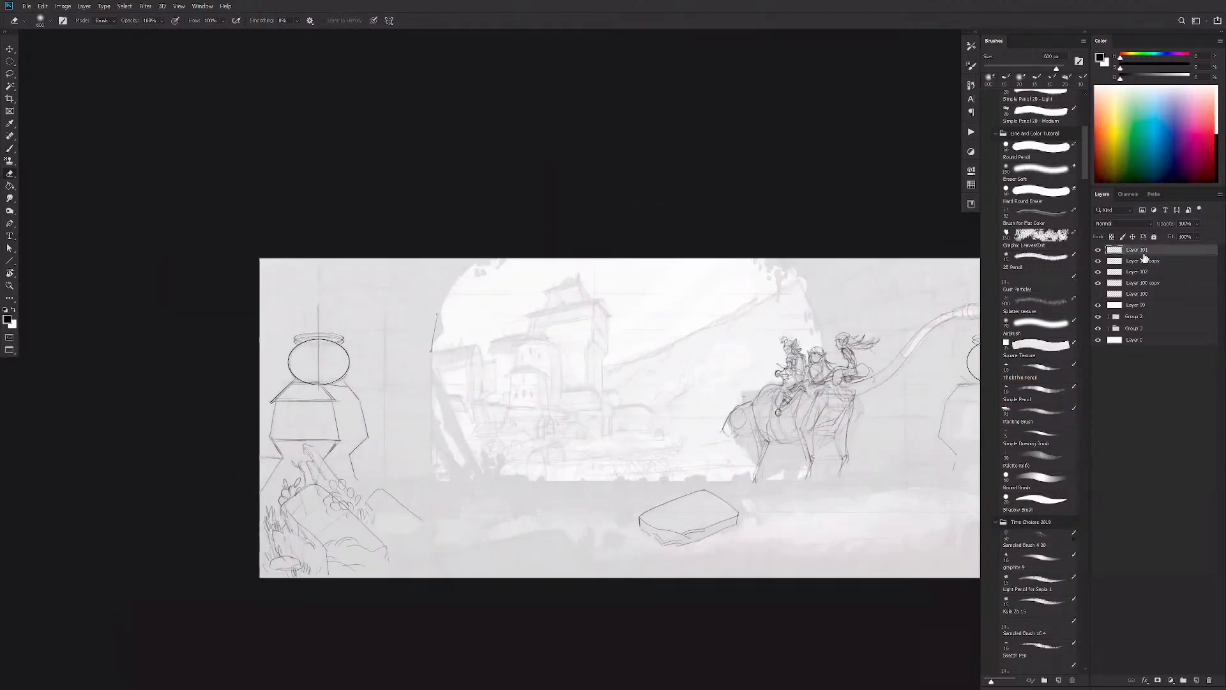
key(Delete)
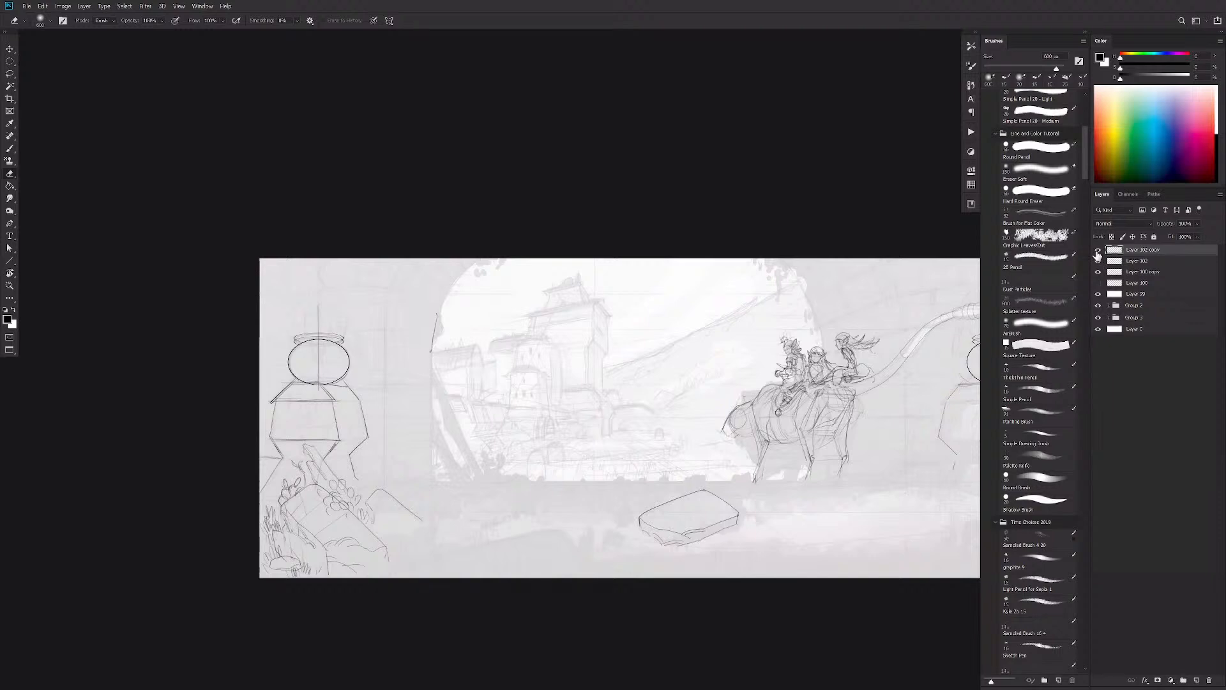
key(ctrl+e)
click(1098, 251)
click(1098, 251)
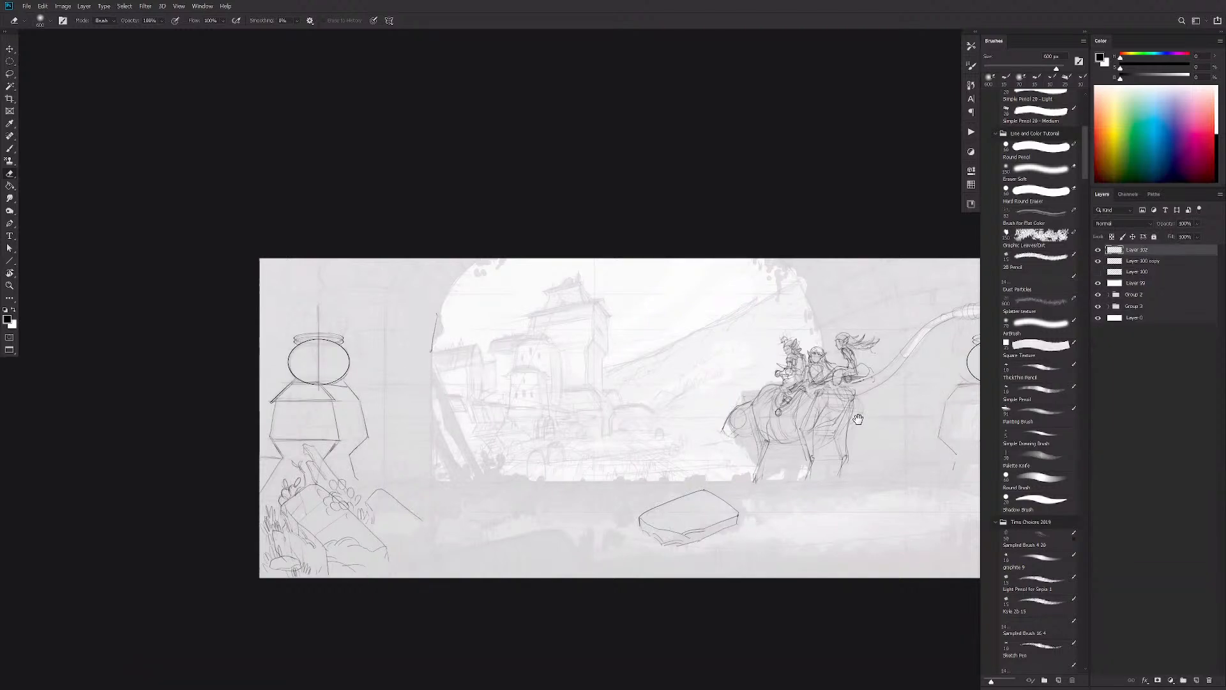
Step: Check Layer 102 by hiding and showing it, and merge it down into Layer 100 copy
drag(886, 405, 755, 438)
click(1099, 250)
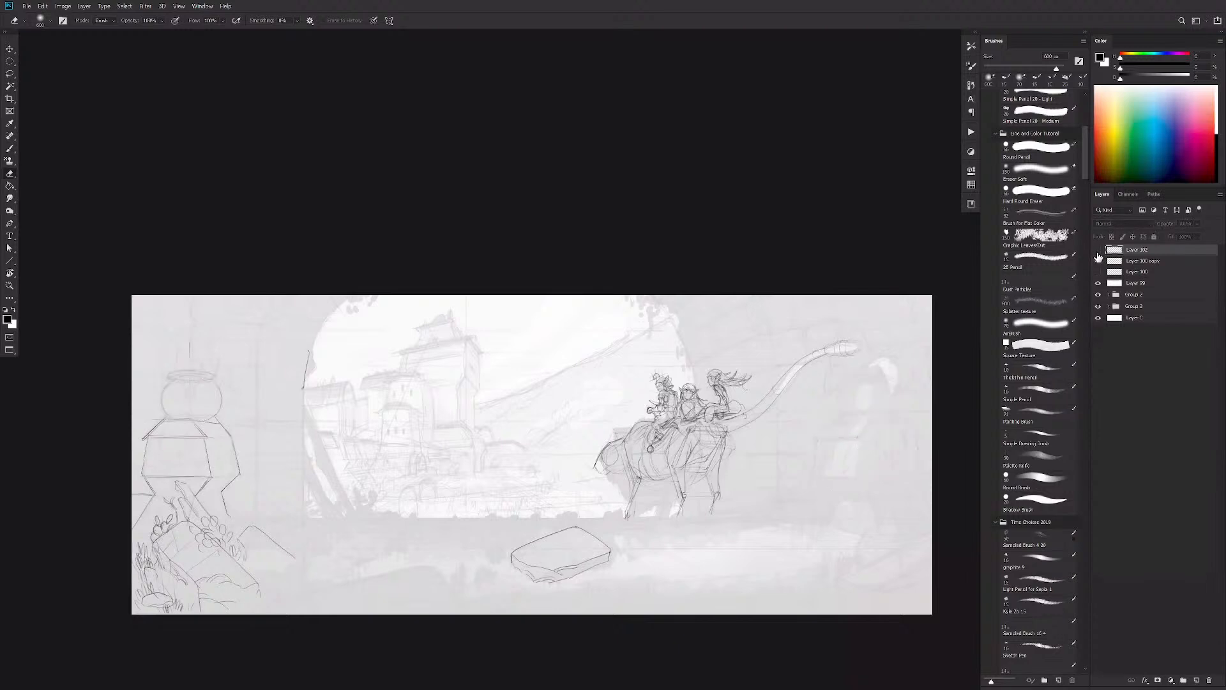
click(1099, 250)
key(Delete)
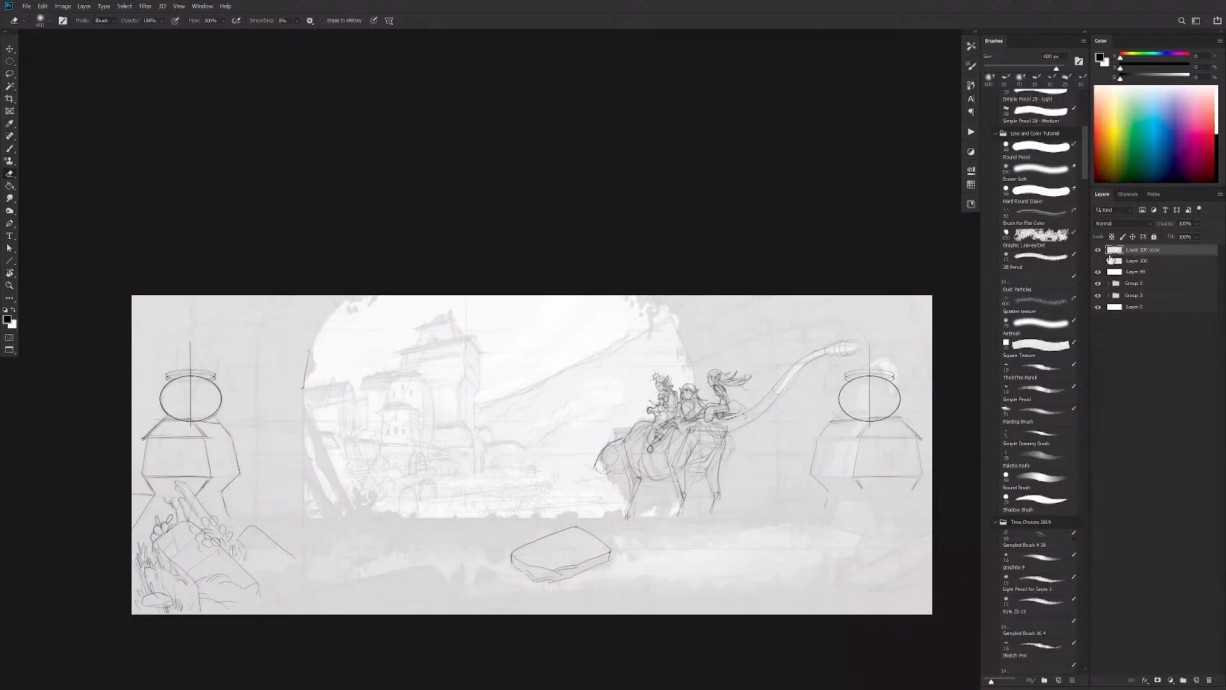
click(1099, 250)
Step: Draw the sloping roof-like top of the right statue's torso with its central ridge and left slope
scroll(862, 415, up, 5)
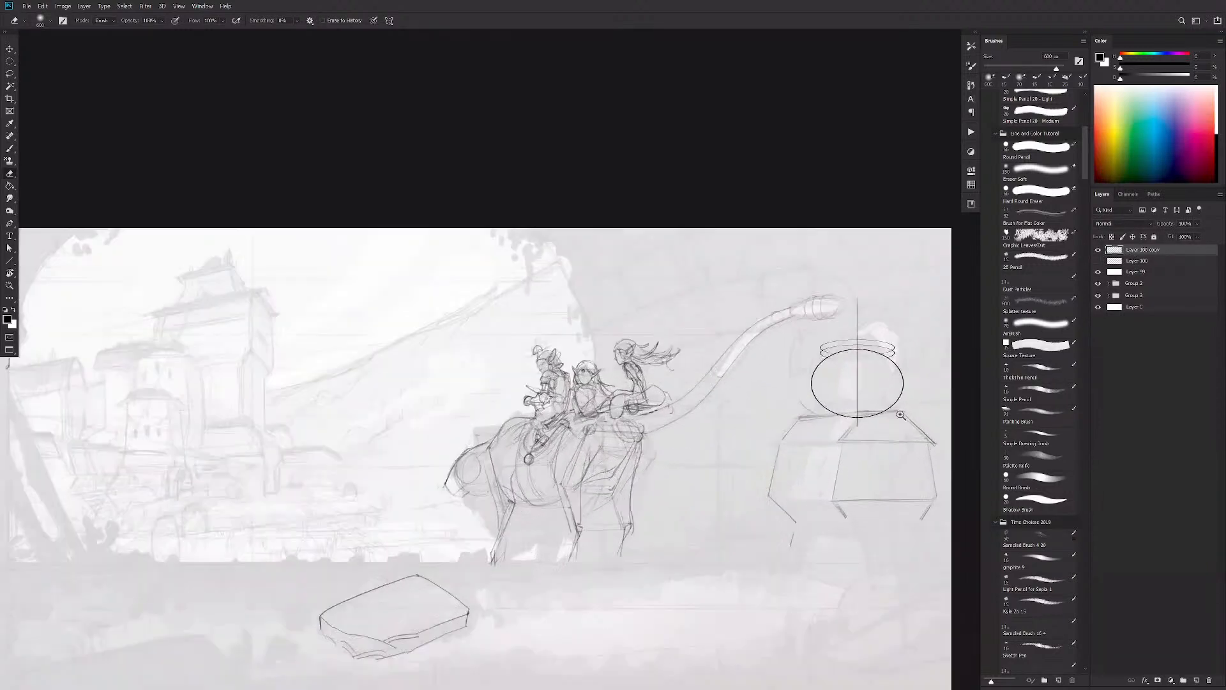
key(b)
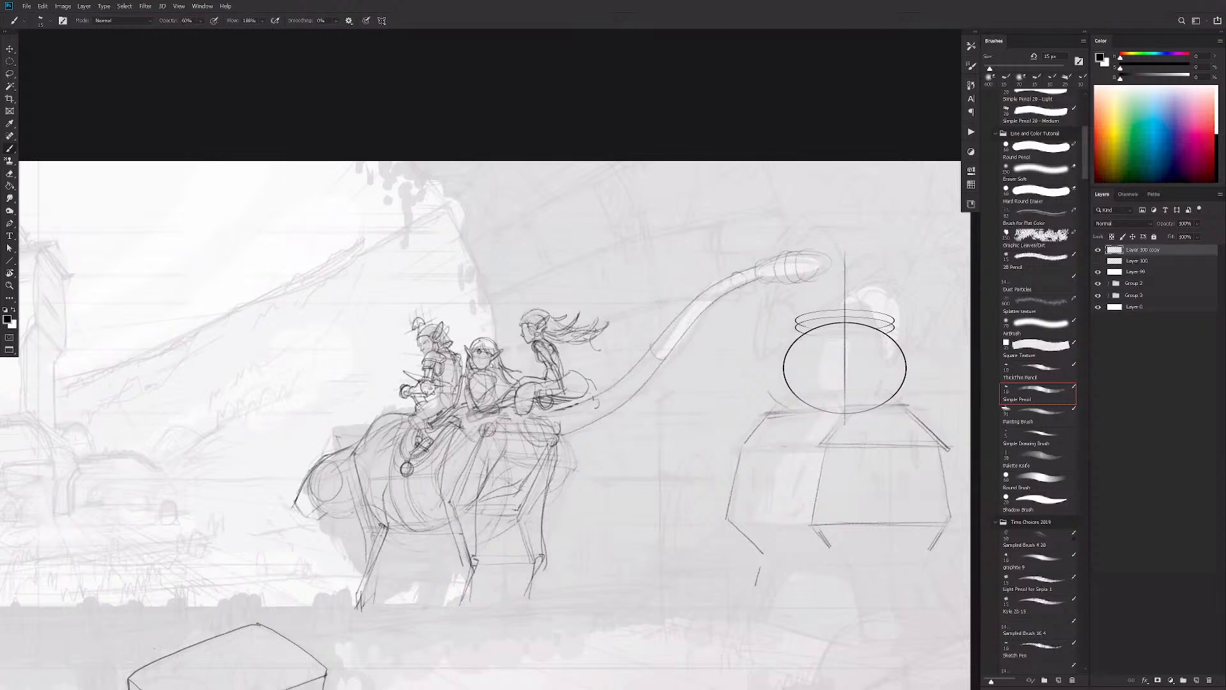
mouse_move(870, 405)
mouse_down()
mouse_move(906, 404)
mouse_move(819, 449)
mouse_up()
drag(770, 412, 868, 399)
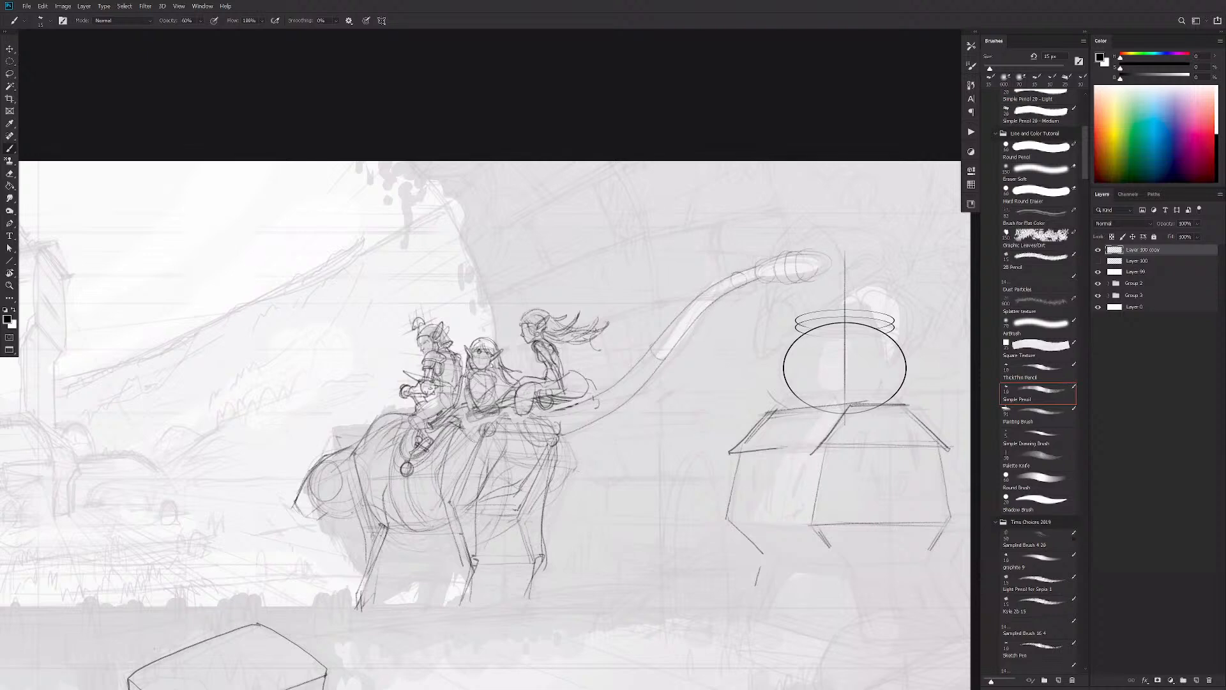
Step: Erase the rough lower left edge of the statue's sloped top and redraw its edges with slab thickness
key(e)
drag(776, 436, 729, 457)
drag(806, 451, 829, 446)
key(b)
drag(731, 455, 817, 454)
drag(859, 407, 909, 408)
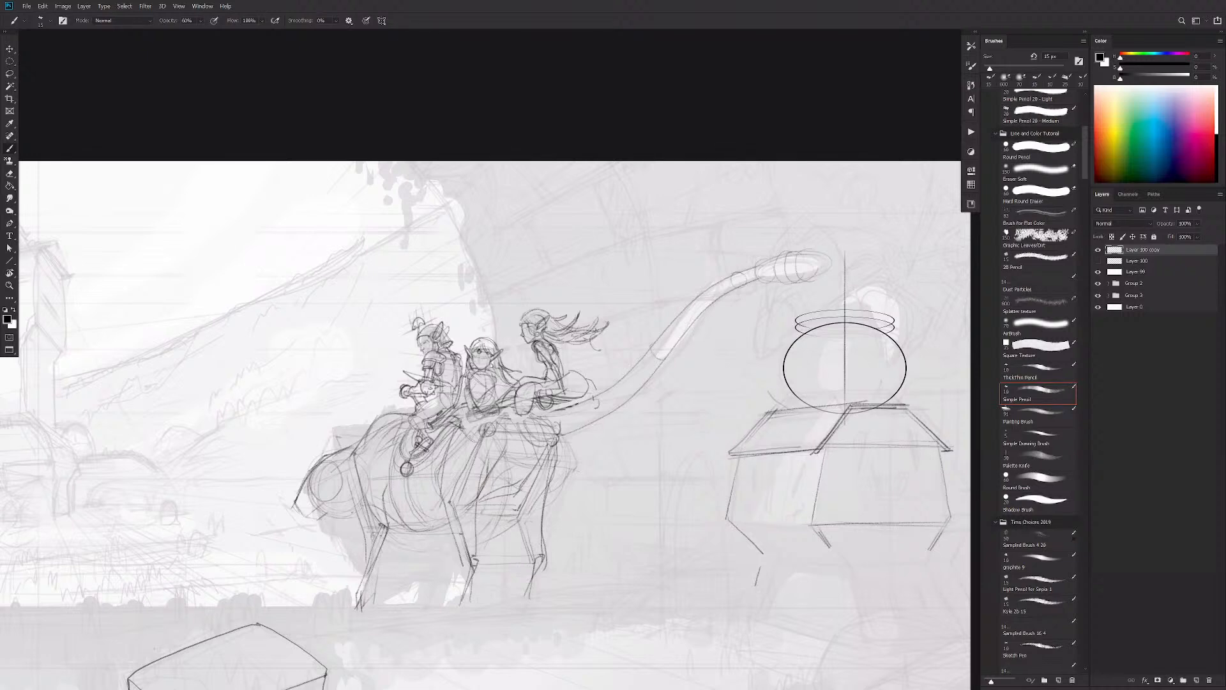
Step: Refine the sloped top's left edge, add crack lines on its left face and thicken its right edge
key(e)
drag(734, 451, 769, 413)
key(b)
click(818, 443)
mouse_move(795, 409)
mouse_down()
mouse_move(837, 405)
mouse_move(798, 437)
mouse_up()
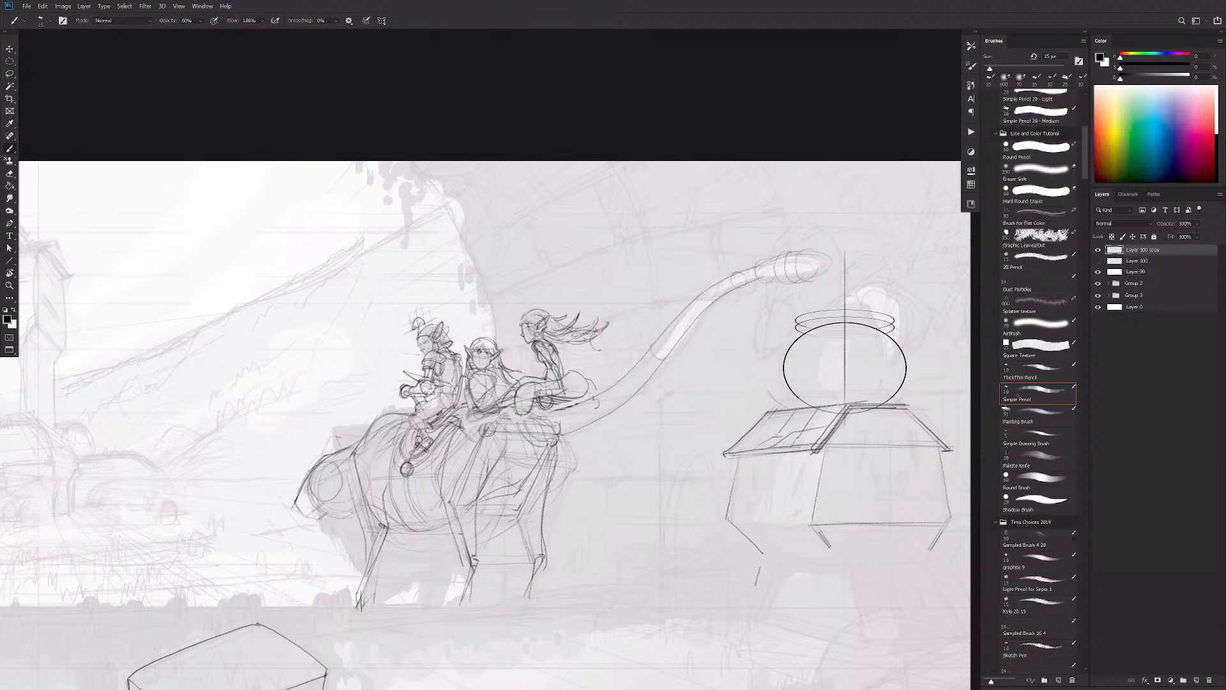
drag(908, 406, 944, 438)
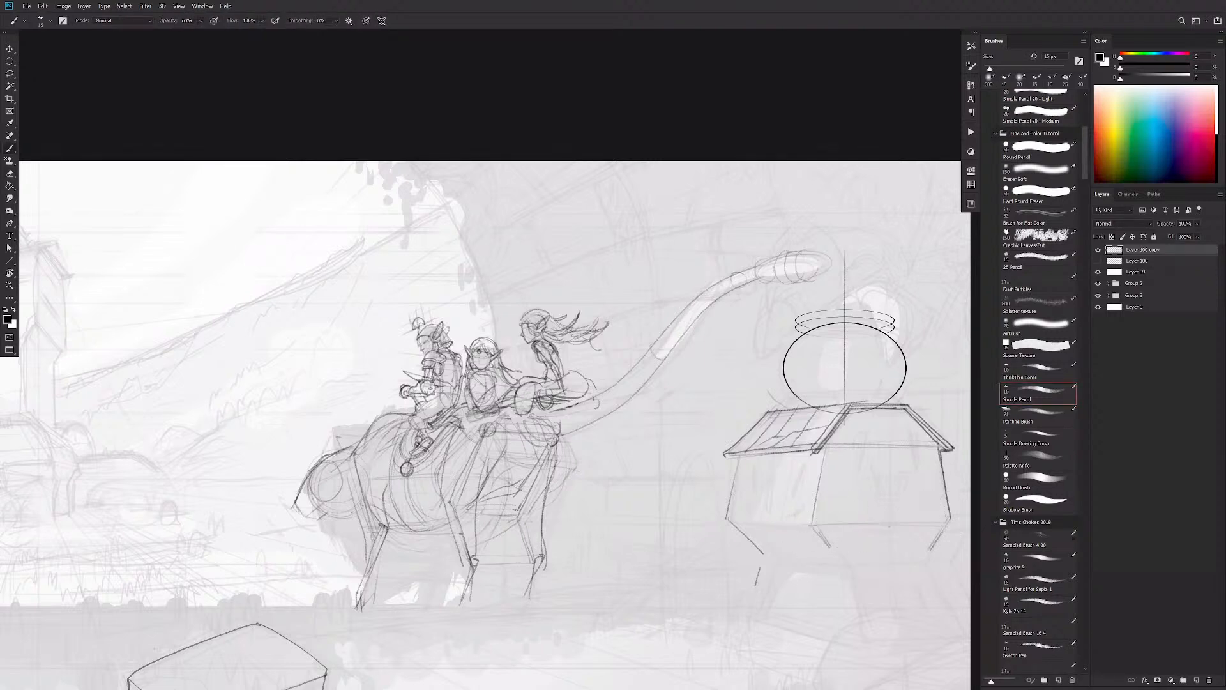
Step: Trace the side and bottom edges of the right statue's torso and strengthen the leg stubs
drag(949, 523, 927, 554)
mouse_move(727, 517)
mouse_down()
mouse_move(752, 547)
mouse_move(838, 503)
mouse_move(868, 540)
mouse_move(890, 539)
mouse_up()
alt+click(872, 505)
alt+click(881, 543)
drag(870, 537, 659, 528)
drag(613, 307, 710, 320)
key(ctrl+z)
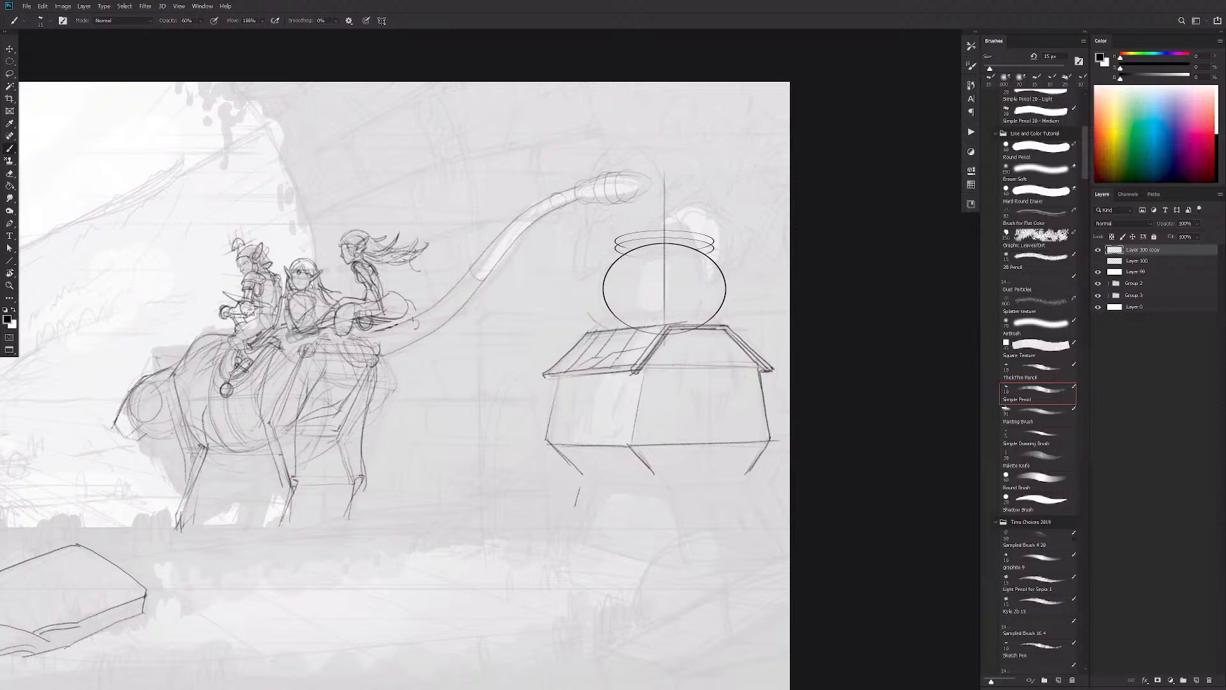
Step: Give the ring above the right statue's round head a solid rim and sketch contour curves around the sphere
mouse_move(725, 279)
mouse_down()
mouse_move(605, 285)
mouse_move(665, 273)
mouse_move(705, 297)
mouse_up()
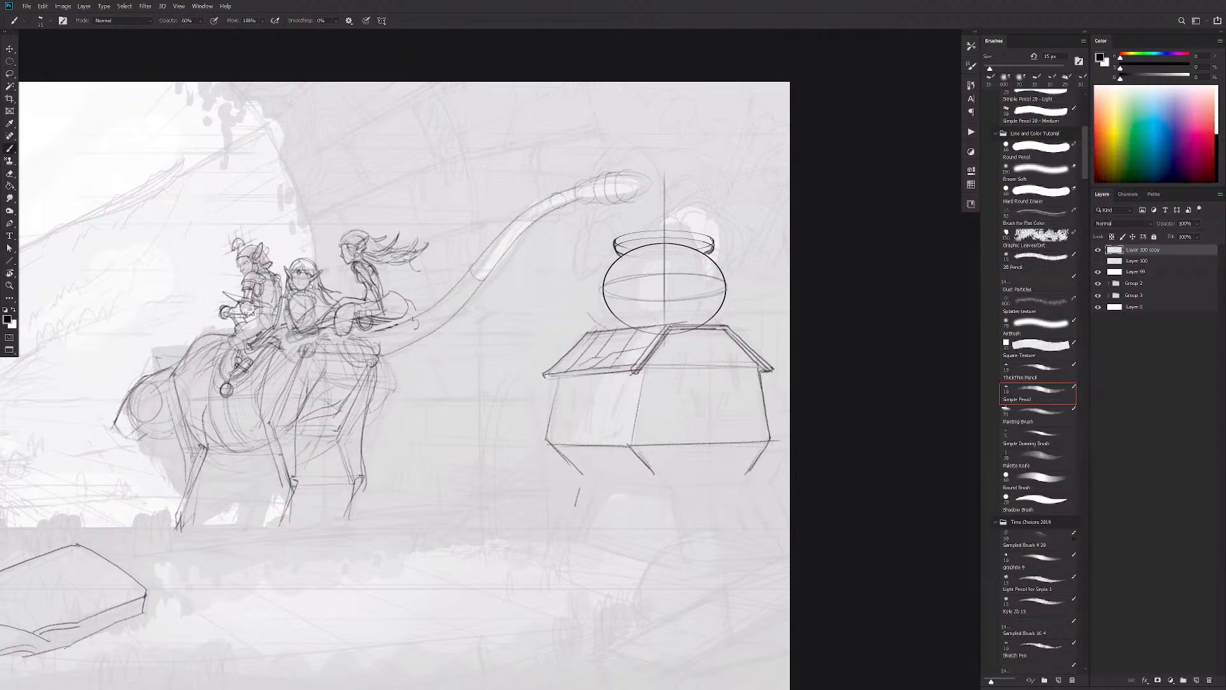
drag(663, 238, 619, 248)
mouse_move(690, 258)
mouse_down()
mouse_move(707, 286)
mouse_move(658, 263)
mouse_move(626, 305)
mouse_up()
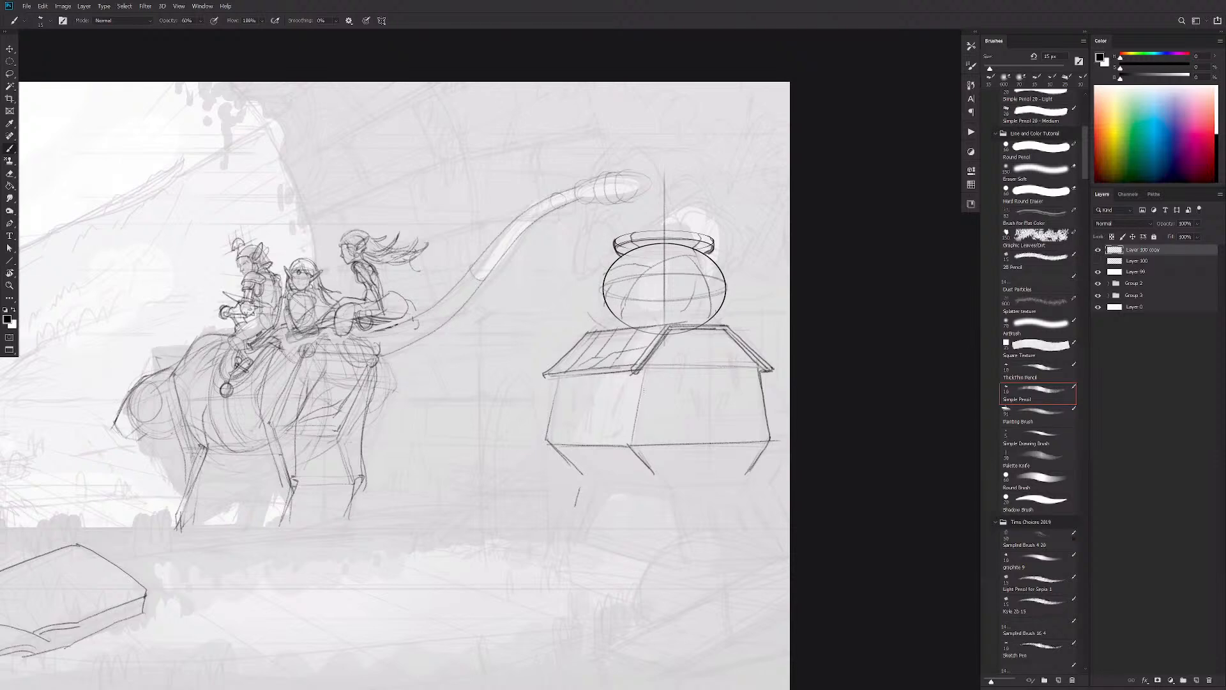
drag(656, 382, 958, 357)
drag(476, 453, 64, 576)
key(e)
drag(678, 342, 697, 367)
key(b)
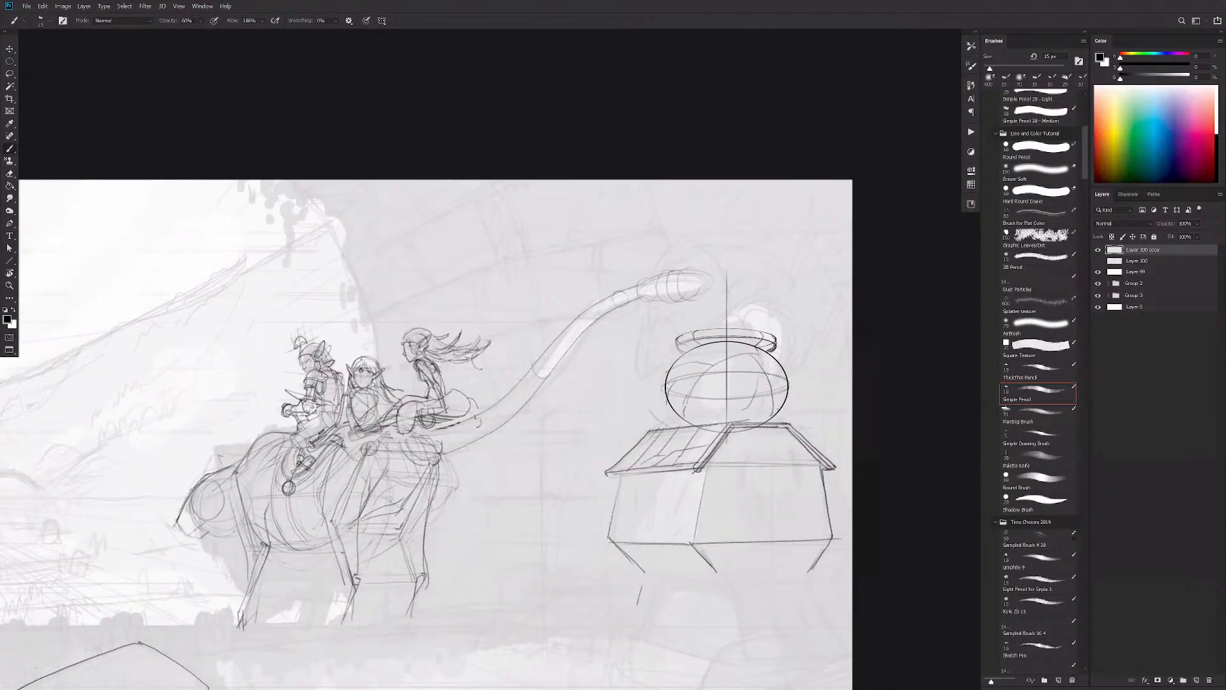
key(e)
key(b)
Step: Sketch a rounded five-petal flower on the front of the right statue's spherical head
drag(366, 472, 506, 483)
scroll(506, 482, up, 5)
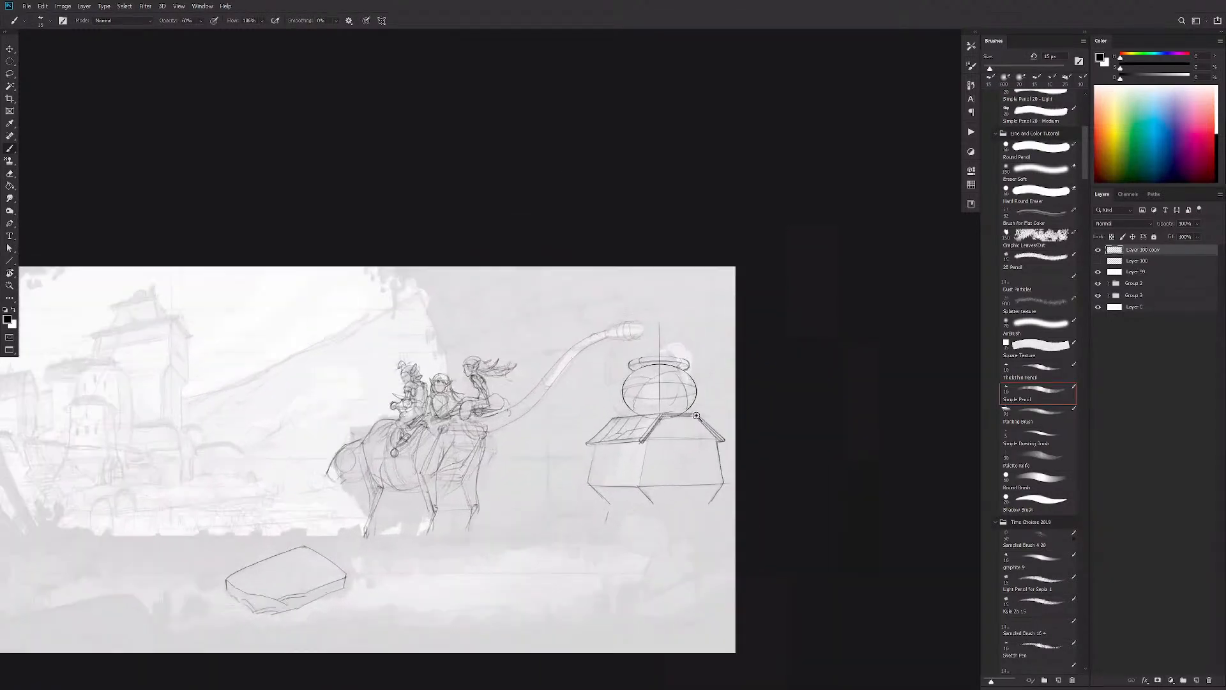
scroll(696, 416, up, 2)
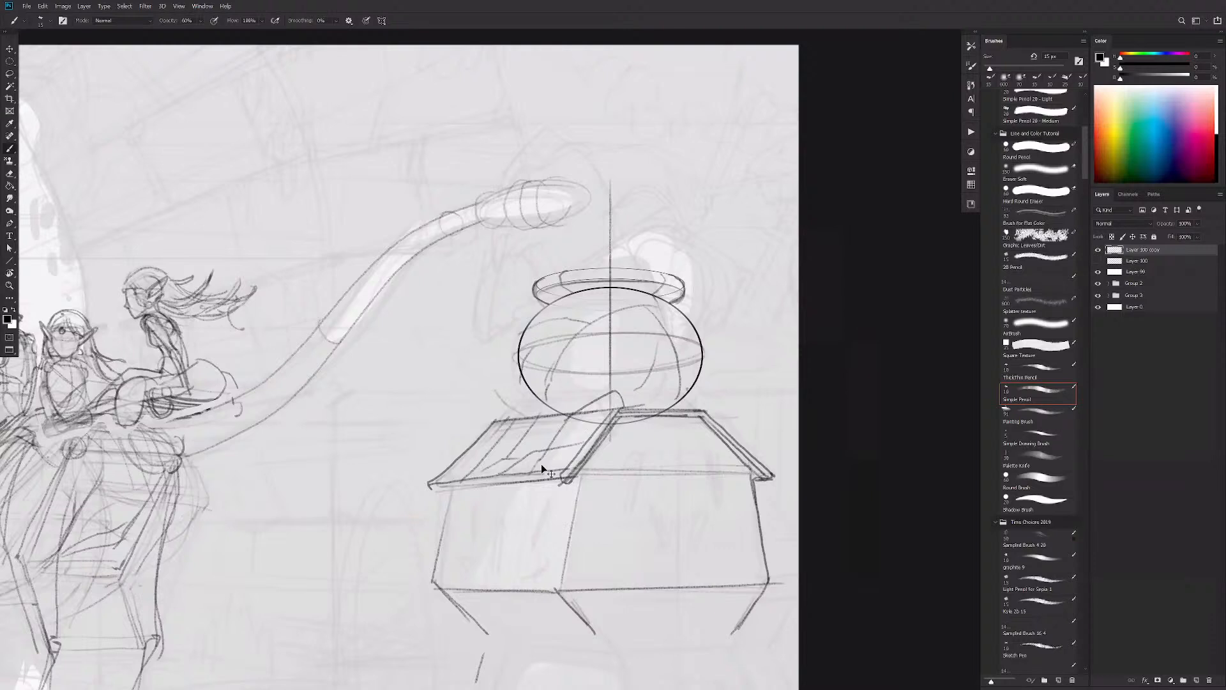
mouse_move(591, 394)
mouse_down()
mouse_move(604, 412)
mouse_move(577, 399)
mouse_move(575, 387)
mouse_move(594, 392)
mouse_move(595, 377)
mouse_move(576, 377)
mouse_move(589, 334)
mouse_up()
mouse_move(589, 333)
mouse_down()
mouse_move(615, 382)
mouse_move(640, 352)
mouse_up()
Step: Draw clusters of small leaves along the upper and left edges of the statue's left roof slope
drag(539, 415, 496, 419)
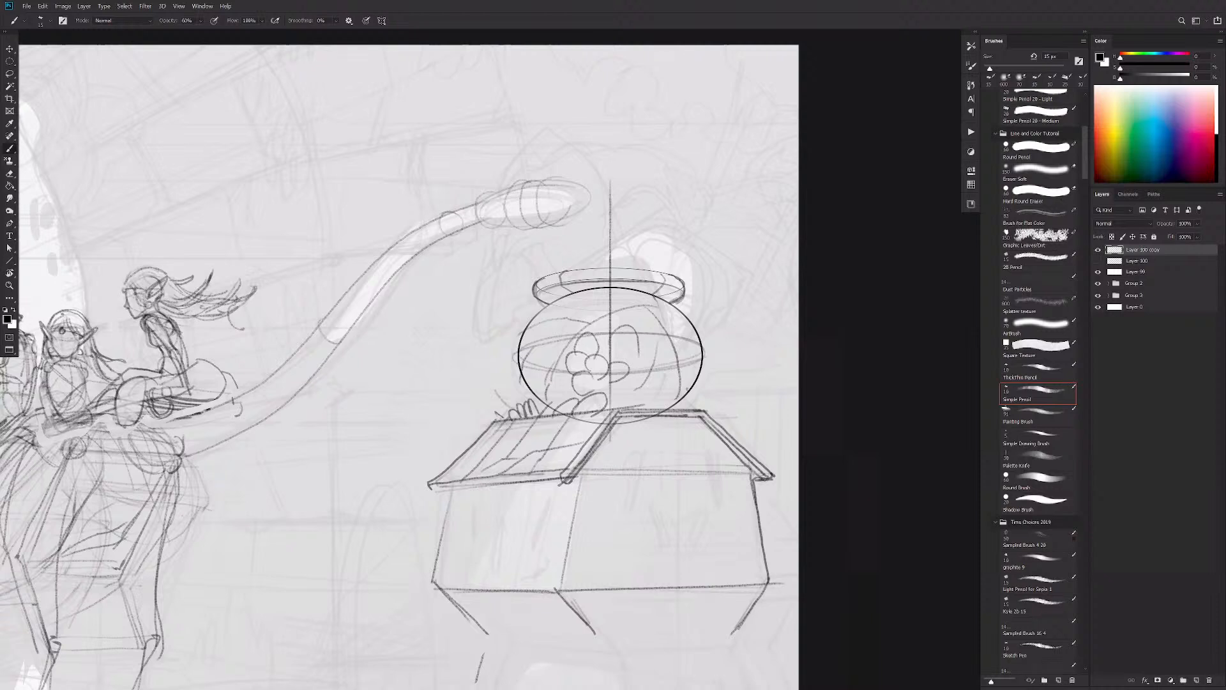
mouse_move(534, 426)
mouse_down()
mouse_move(511, 447)
mouse_move(537, 456)
mouse_move(485, 458)
mouse_move(510, 465)
mouse_move(463, 441)
mouse_move(470, 451)
mouse_move(465, 432)
mouse_up()
drag(468, 427, 437, 464)
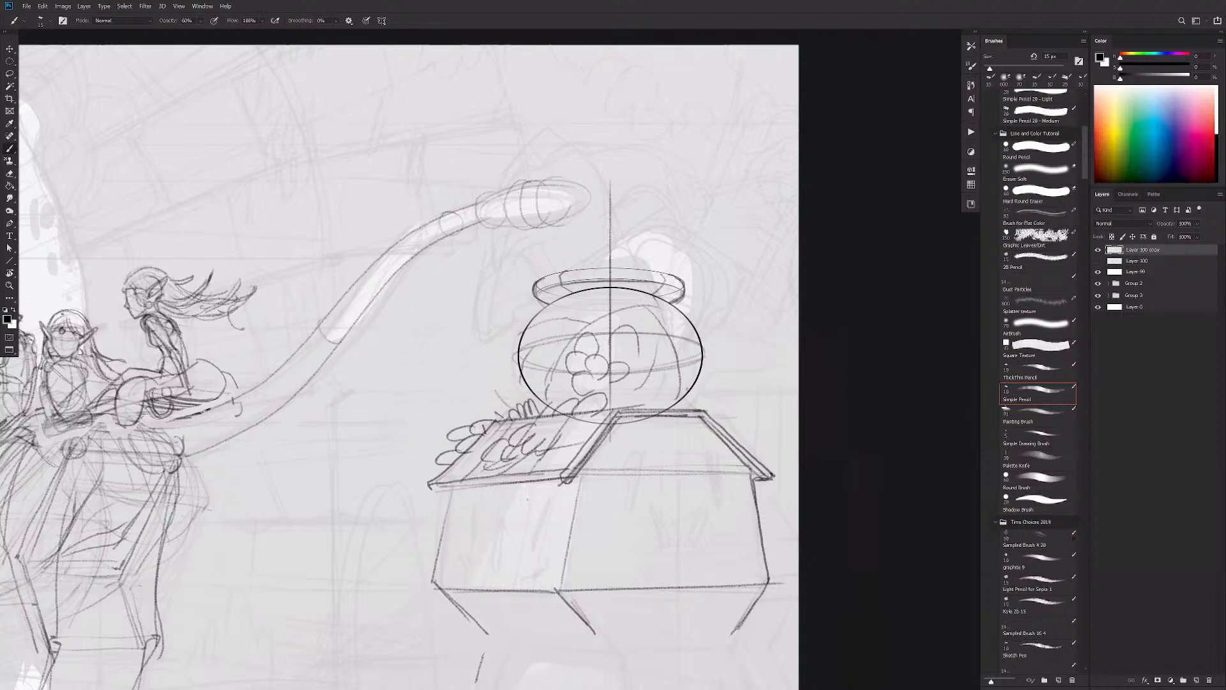
Step: Add small leaves along the right slope and beside the head's left base, undoing a stray stroke on the ring
mouse_move(682, 401)
mouse_down()
mouse_move(703, 394)
mouse_move(724, 417)
mouse_move(691, 401)
mouse_up()
drag(530, 395, 521, 406)
drag(523, 403, 497, 414)
mouse_move(735, 414)
mouse_down()
mouse_move(714, 432)
mouse_move(741, 465)
mouse_up()
drag(681, 282, 621, 269)
key(ctrl+z)
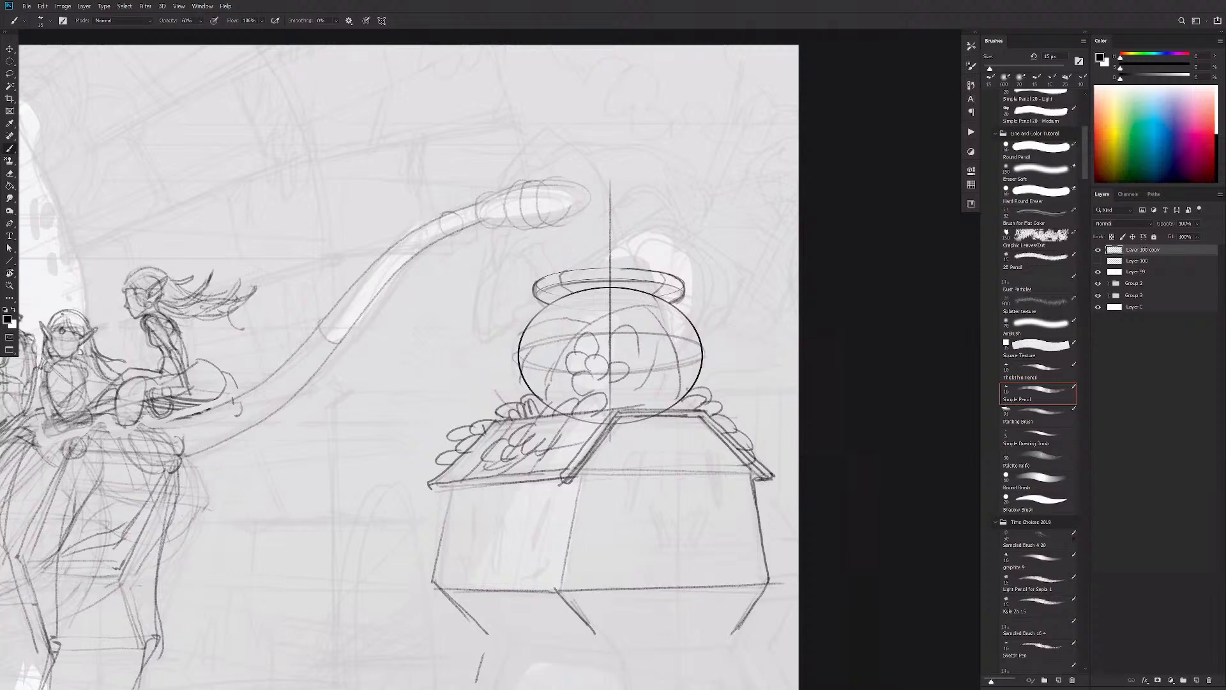
drag(666, 444, 735, 472)
Step: Erase the leaves beside the head's left base and redraw larger ones, adding more petals on the sphere
scroll(735, 471, down, 5)
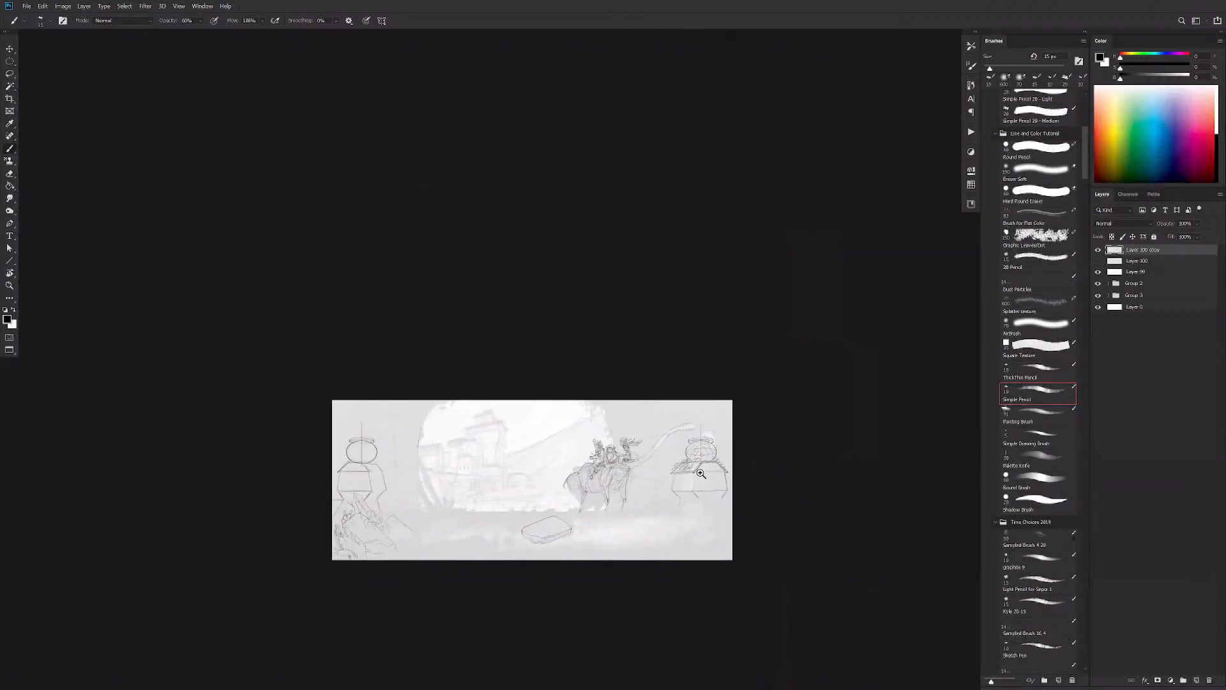
scroll(720, 465, up, 2)
scroll(720, 465, up, 4)
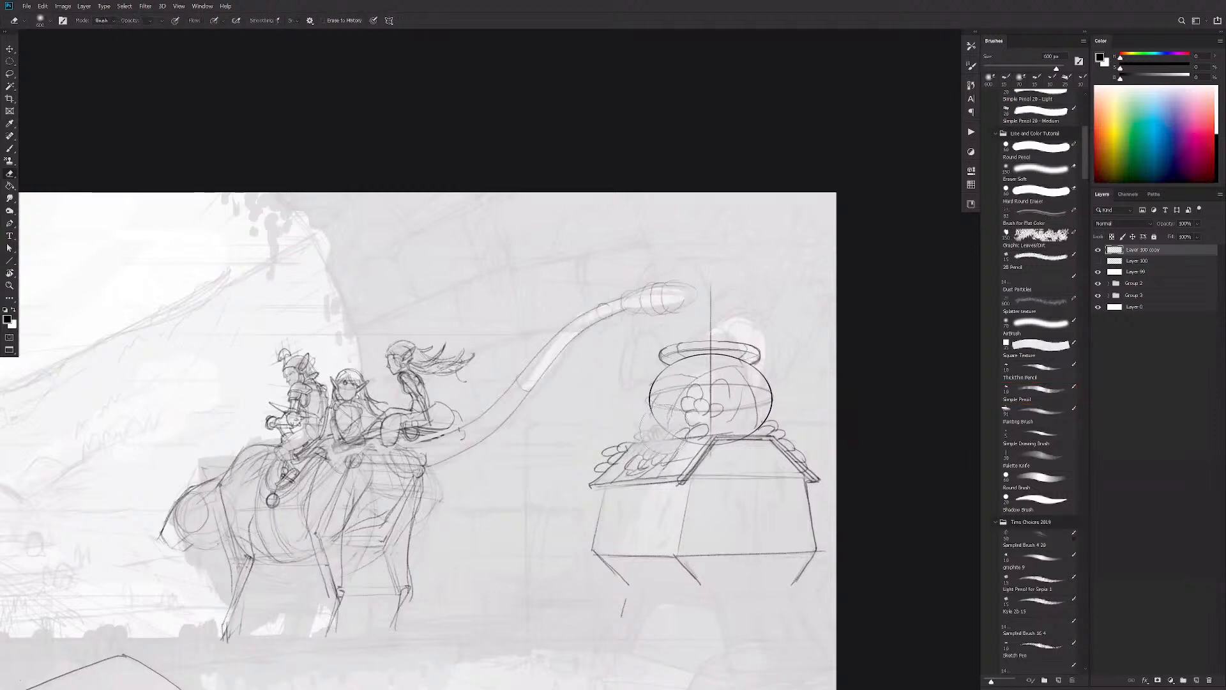
click(691, 416)
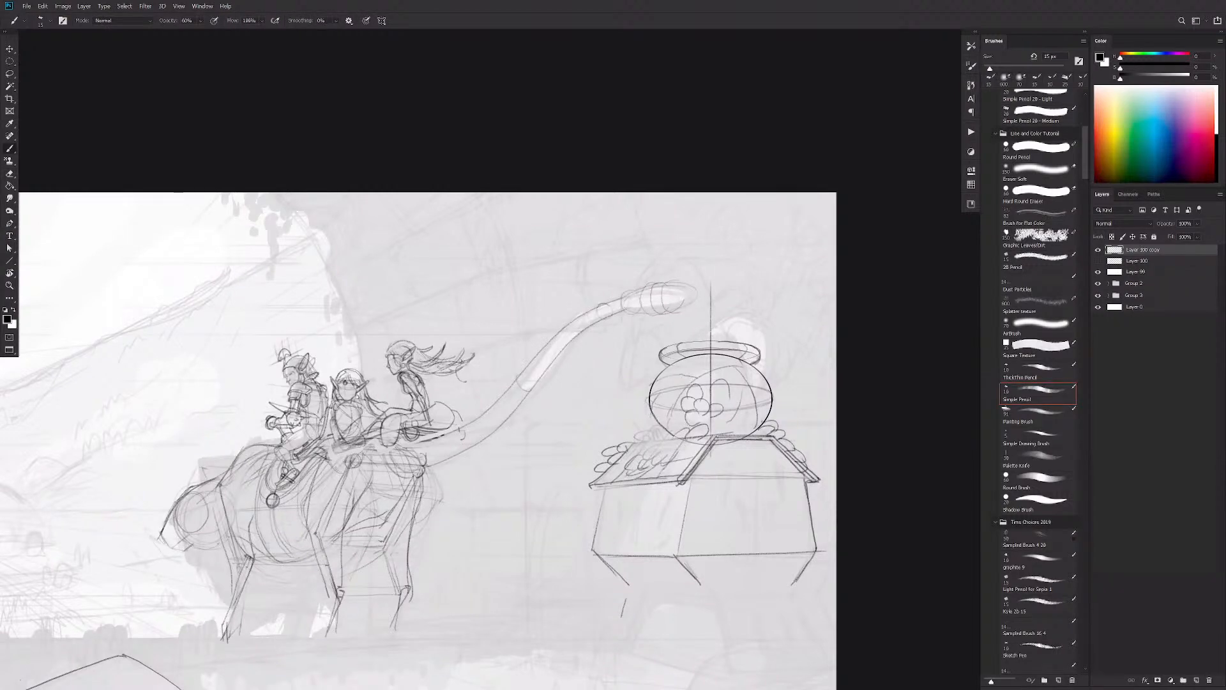
mouse_move(679, 431)
mouse_down()
mouse_move(631, 440)
mouse_move(629, 423)
mouse_move(671, 405)
mouse_move(688, 379)
mouse_up()
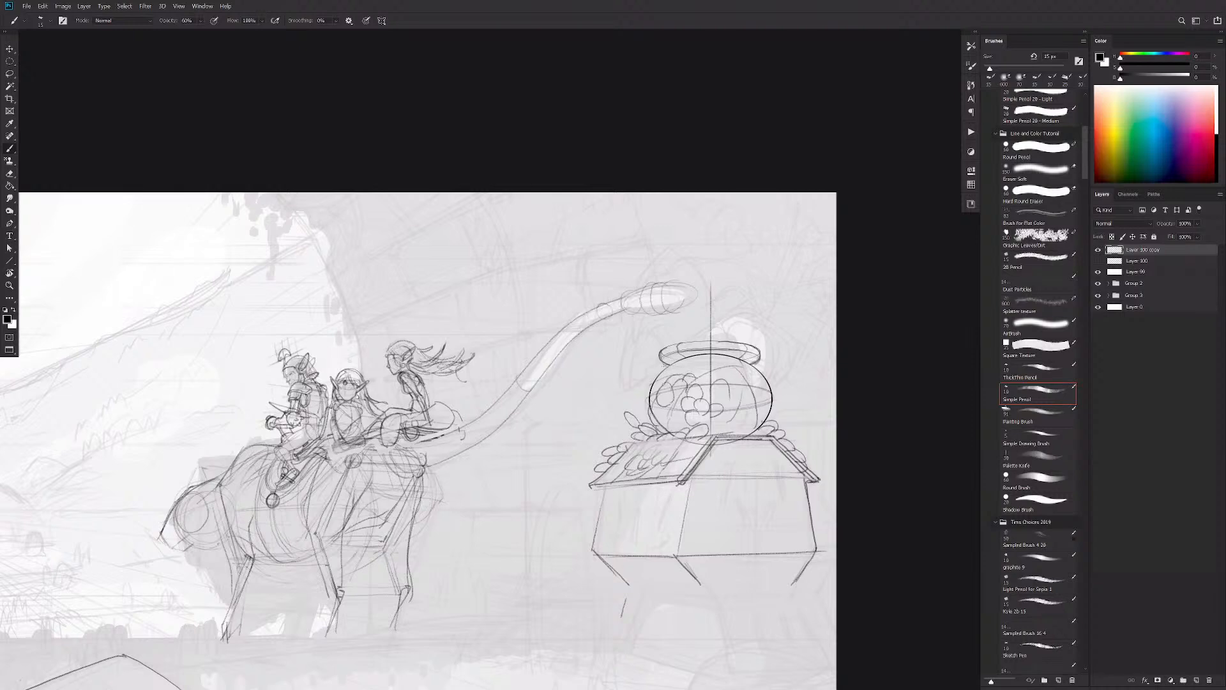
Step: Erase part of the petals on the sphere's left side and redraw them as a fuller flower cluster
mouse_move(768, 494)
mouse_down()
mouse_move(786, 502)
mouse_move(776, 508)
mouse_up()
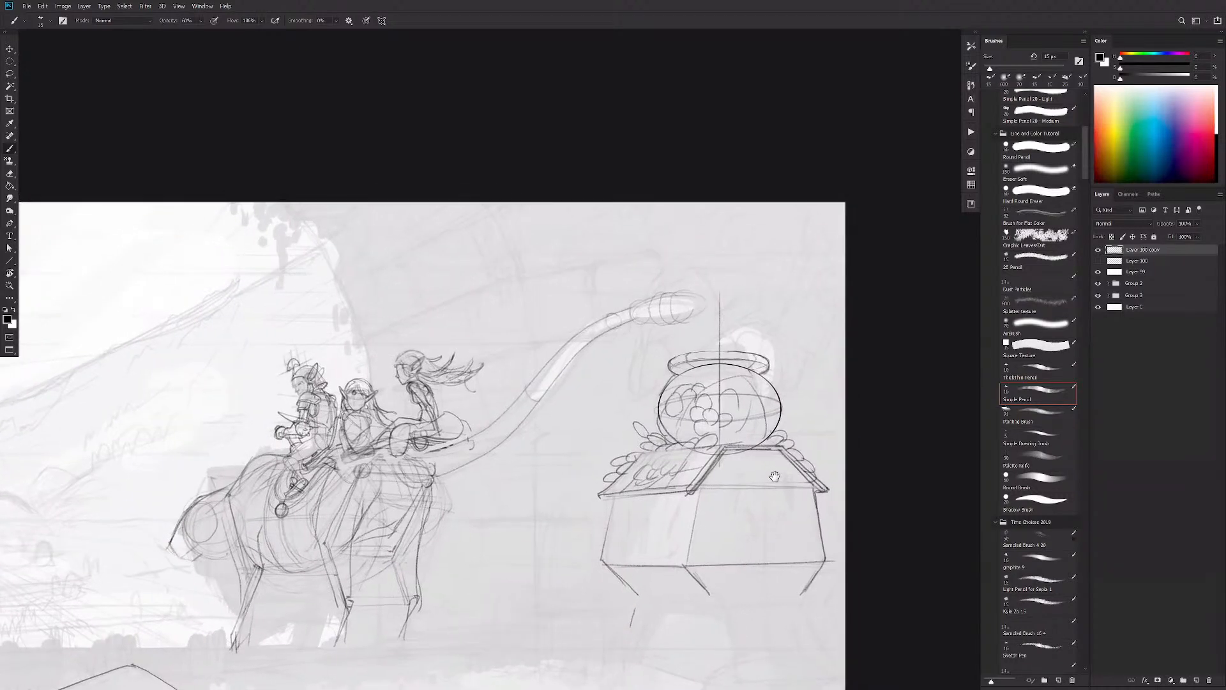
key(e)
key(b)
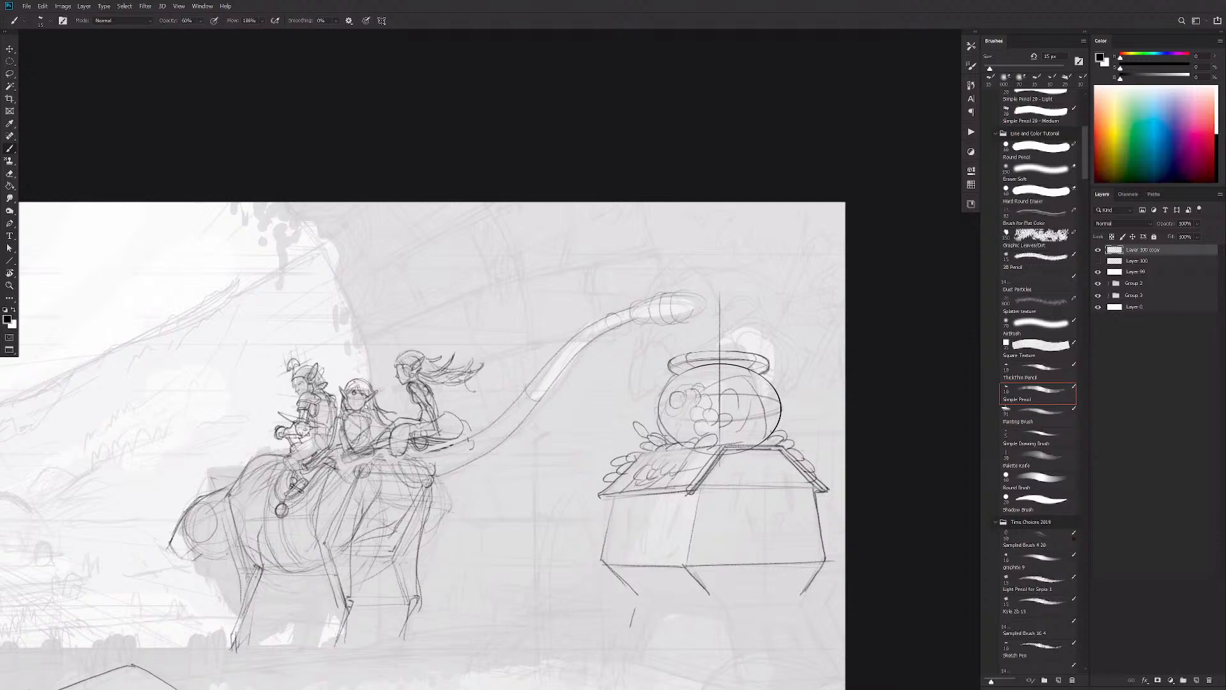
drag(685, 401, 681, 417)
mouse_move(693, 385)
mouse_down()
mouse_move(707, 382)
mouse_move(695, 373)
mouse_up()
mouse_move(769, 500)
mouse_down()
mouse_move(761, 511)
mouse_move(780, 413)
mouse_move(745, 536)
mouse_move(758, 507)
mouse_up()
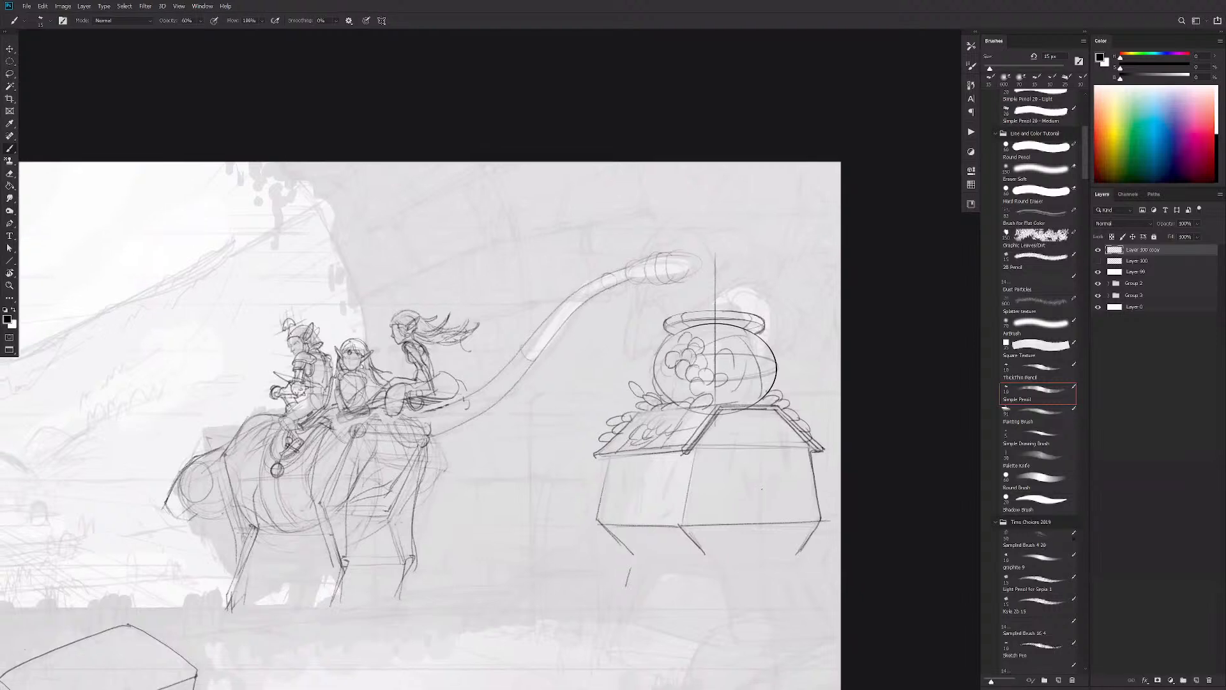
Step: Try a tuft of upright grass blades on the ground below the right statue
mouse_move(609, 479)
mouse_down()
mouse_move(663, 411)
mouse_move(692, 325)
mouse_move(706, 326)
mouse_up()
mouse_move(707, 516)
mouse_down()
mouse_move(701, 486)
mouse_move(698, 522)
mouse_move(716, 487)
mouse_move(706, 515)
mouse_move(703, 471)
mouse_move(697, 518)
mouse_move(674, 481)
mouse_move(658, 523)
mouse_up()
key(ctrl+z)
key(ctrl+z)
key(ctrl+z)
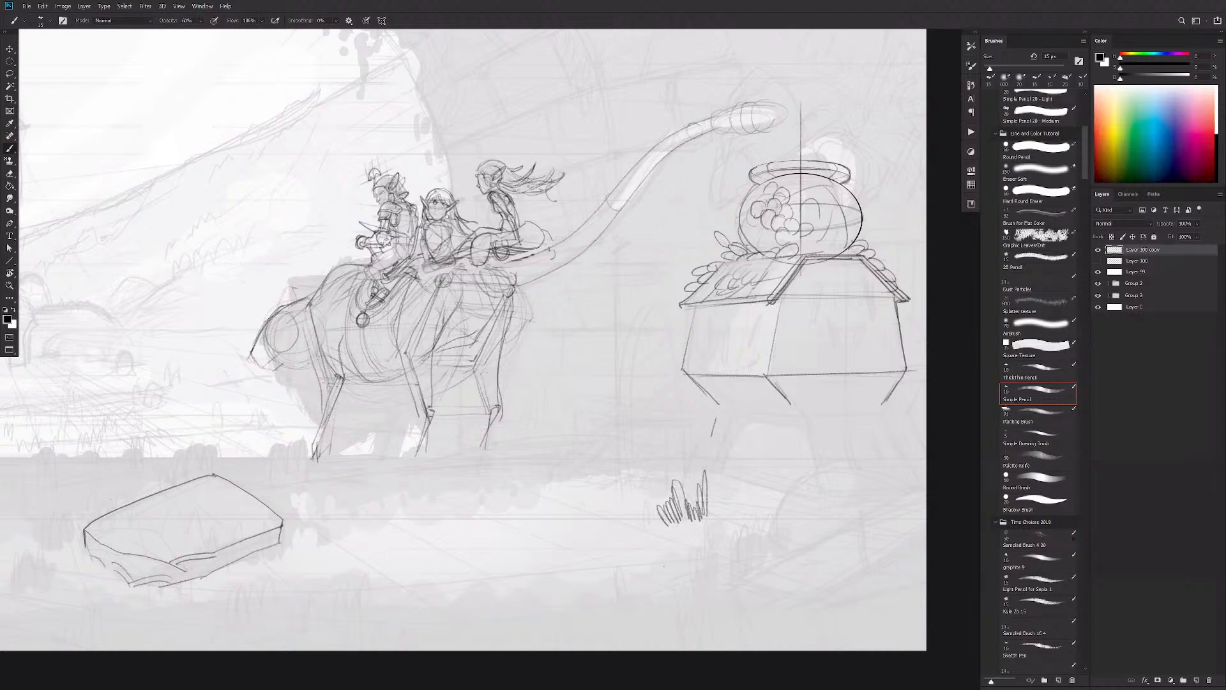
key(ctrl+z)
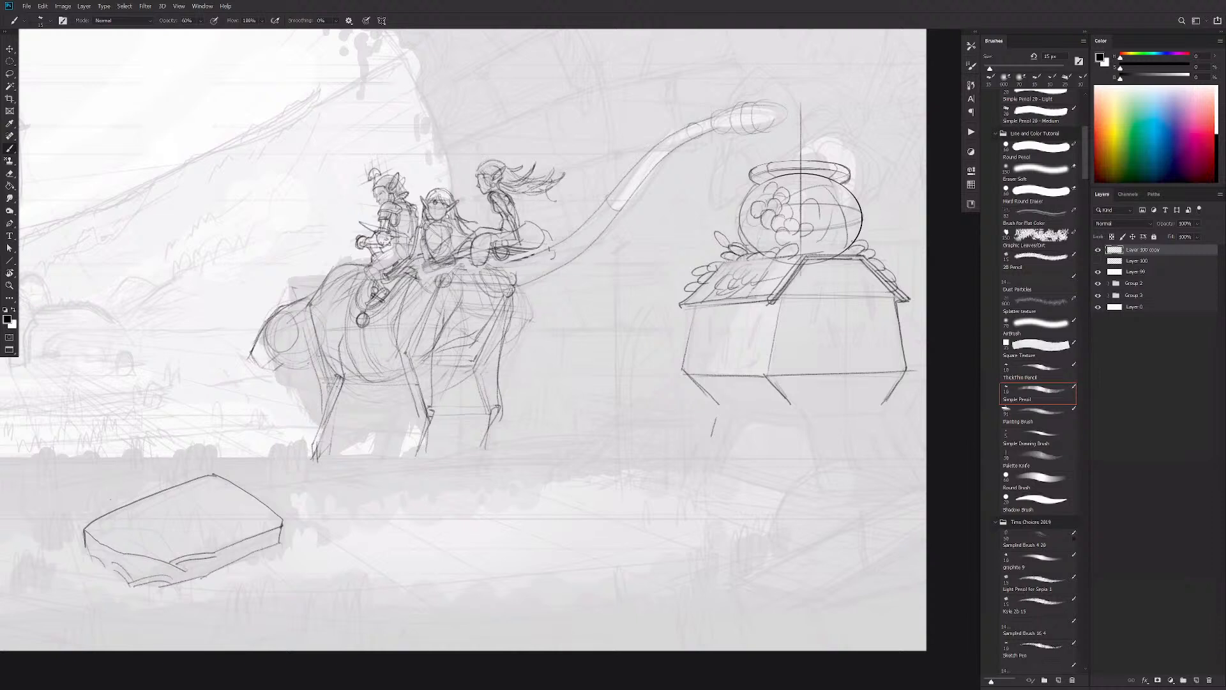
mouse_move(624, 367)
mouse_down()
mouse_move(617, 381)
mouse_move(644, 361)
mouse_up()
drag(653, 318, 636, 333)
key(ctrl+z)
key(ctrl+z)
key(ctrl+z)
key(ctrl+z)
Step: Try a small leafy branch rising from the ground beside the right statue's left base
mouse_move(707, 473)
mouse_down()
mouse_move(676, 373)
mouse_move(658, 402)
mouse_move(688, 418)
mouse_move(681, 437)
mouse_move(696, 446)
mouse_move(684, 452)
mouse_up()
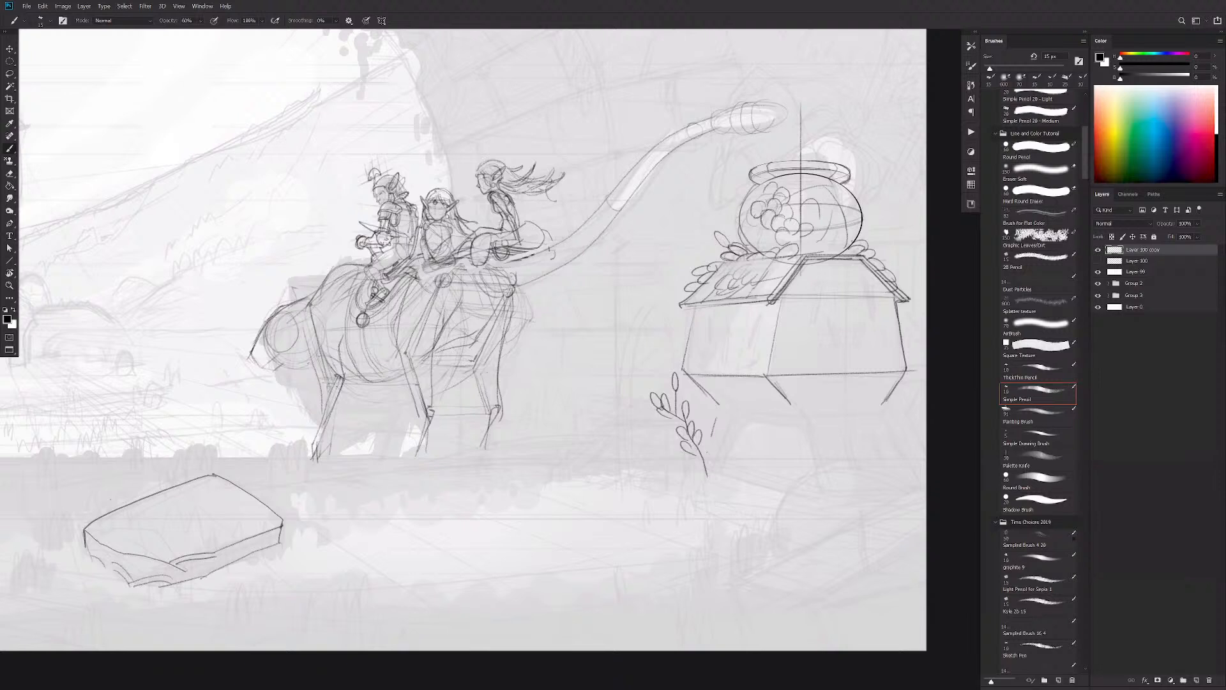
key(ctrl+z)
key(ctrl+z)
key(ctrl+z)
key(ctrl+z)
key(ctrl+z)
key(ctrl+z)
key(ctrl+z)
key(ctrl+z)
key(ctrl+z)
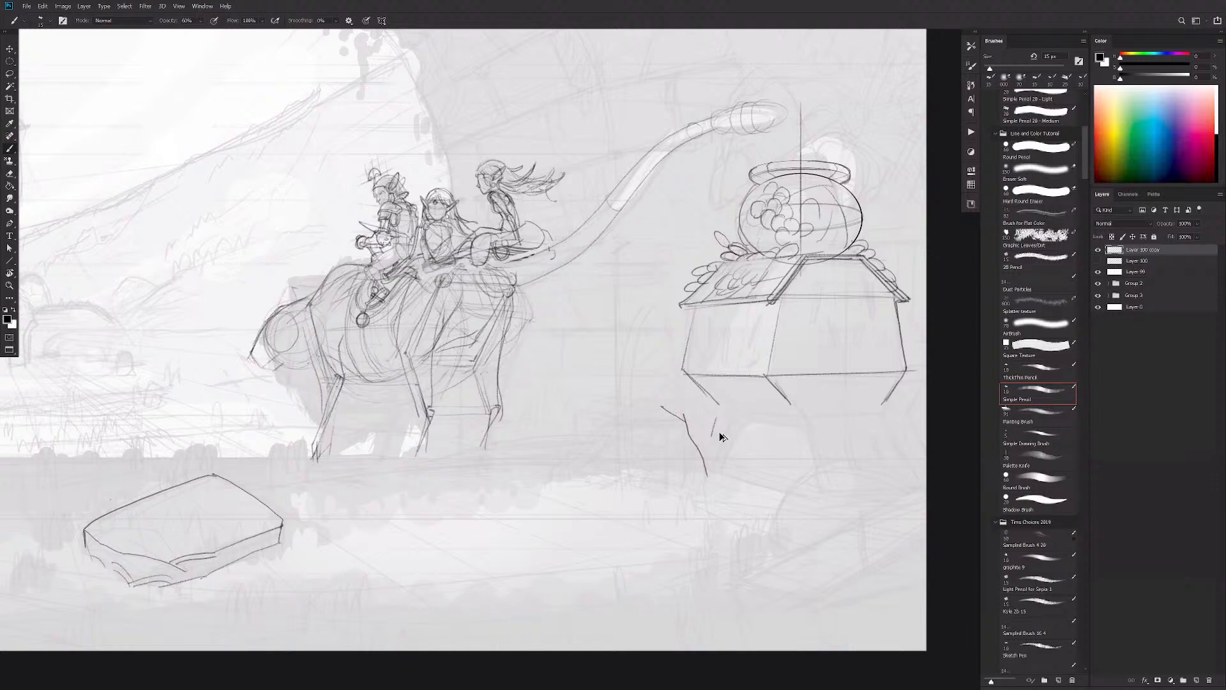
key(ctrl+z)
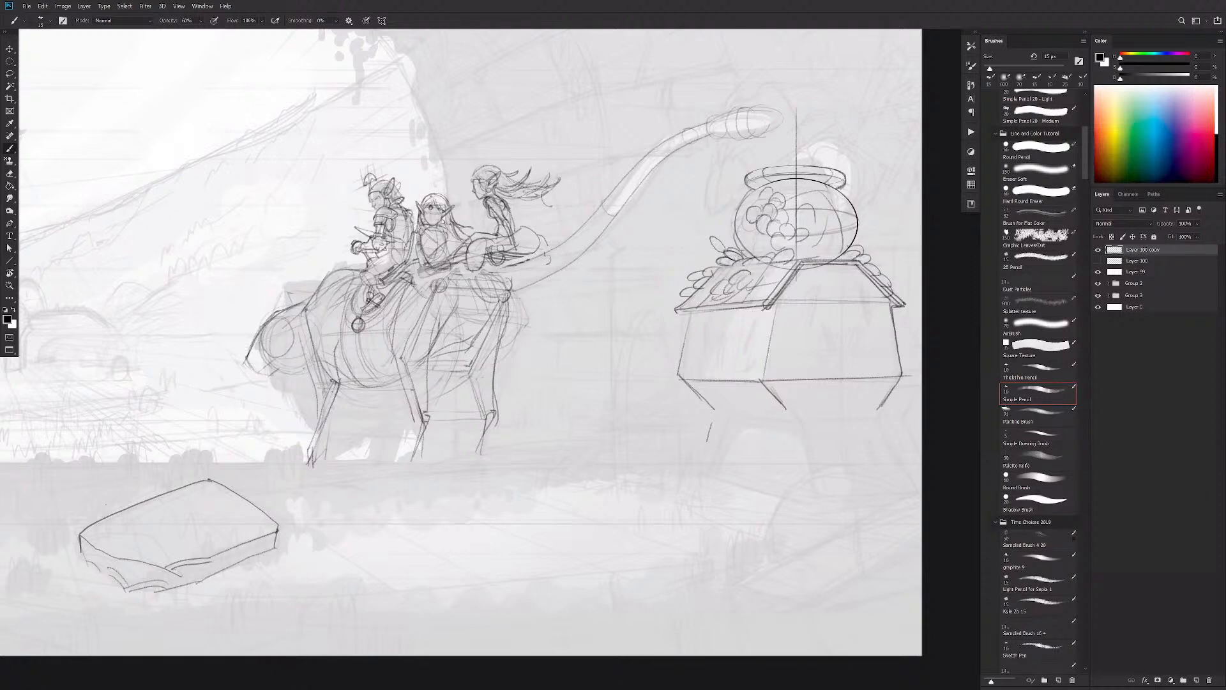
mouse_move(727, 279)
mouse_down()
mouse_move(718, 289)
mouse_move(729, 292)
mouse_up()
mouse_move(798, 163)
mouse_down()
mouse_move(718, 227)
mouse_move(855, 246)
mouse_move(714, 281)
mouse_move(744, 306)
mouse_move(754, 268)
mouse_move(777, 253)
mouse_move(760, 179)
mouse_up()
key(ctrl+z)
key(ctrl+z)
key(ctrl+z)
mouse_move(632, 367)
mouse_down()
mouse_move(644, 349)
mouse_move(629, 349)
mouse_move(651, 326)
mouse_move(639, 313)
mouse_move(655, 315)
mouse_up()
drag(666, 304, 663, 305)
mouse_move(570, 392)
mouse_down()
mouse_move(656, 317)
mouse_move(667, 286)
mouse_up()
key(ctrl+z)
key(ctrl+z)
key(ctrl+z)
key(ctrl+z)
key(ctrl+z)
key(ctrl+z)
mouse_move(702, 473)
mouse_down()
mouse_move(679, 503)
mouse_move(709, 479)
mouse_move(721, 507)
mouse_up()
key(ctrl+z)
key(ctrl+z)
key(ctrl+z)
key(ctrl+z)
key(ctrl+z)
Step: Draw short grass blades at the central stone slab's right corner and along its back edges
drag(468, 535, 806, 465)
mouse_move(575, 455)
mouse_down()
mouse_move(585, 474)
mouse_move(575, 456)
mouse_up()
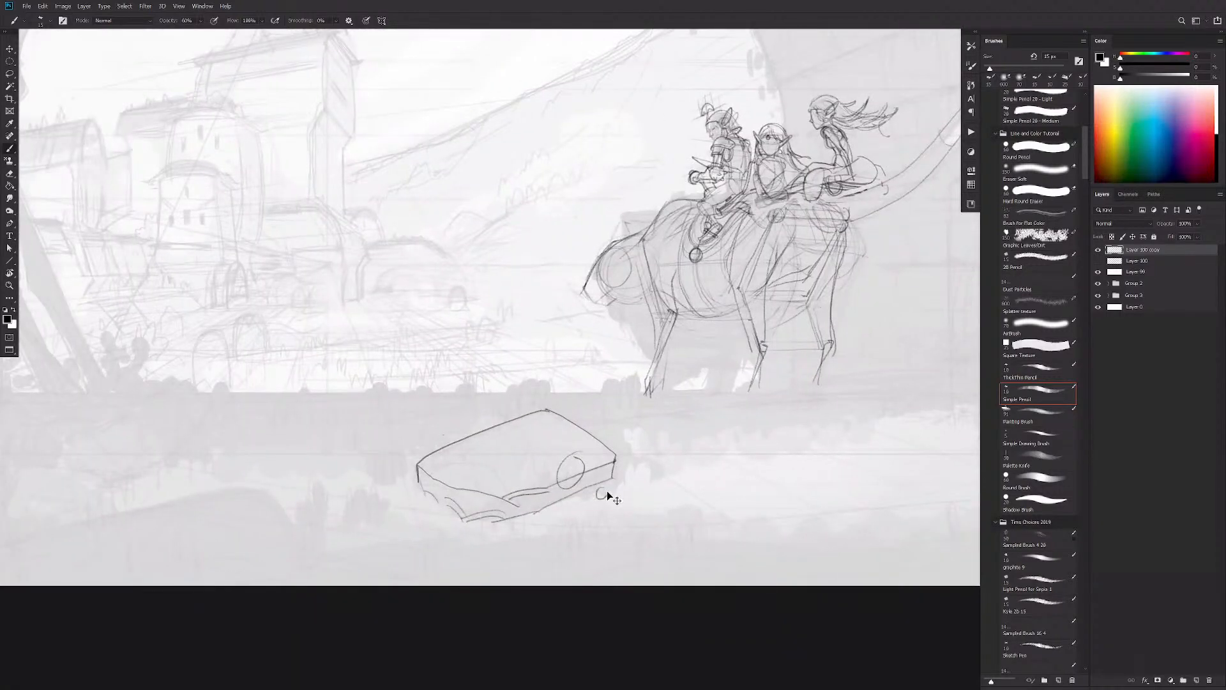
key(ctrl+z)
drag(612, 463, 631, 489)
mouse_move(607, 447)
mouse_down()
mouse_move(622, 450)
mouse_move(595, 436)
mouse_up()
drag(497, 423, 504, 422)
drag(491, 423, 494, 427)
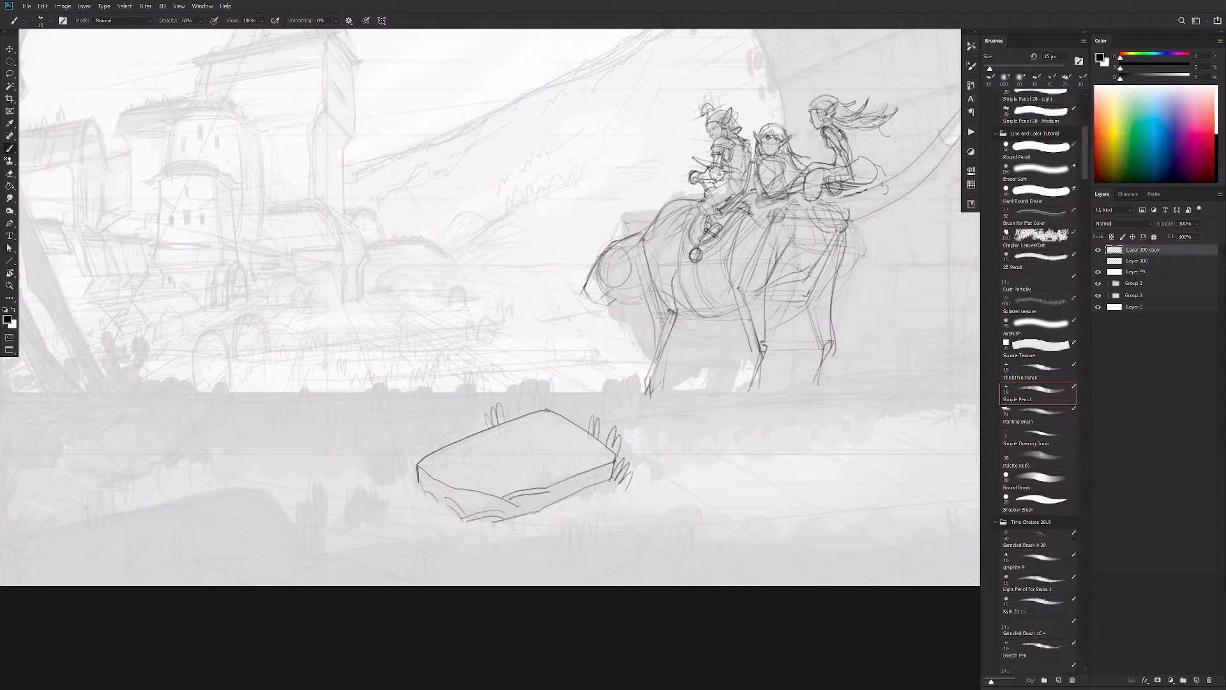
Step: Add grass tufts along the slab's front right edge, undoing the stray ellipses around them
drag(569, 505, 571, 492)
drag(557, 519, 563, 496)
key(e)
key(b)
mouse_move(604, 483)
mouse_down()
mouse_move(623, 466)
mouse_move(605, 479)
mouse_move(615, 490)
mouse_up()
drag(604, 493, 623, 494)
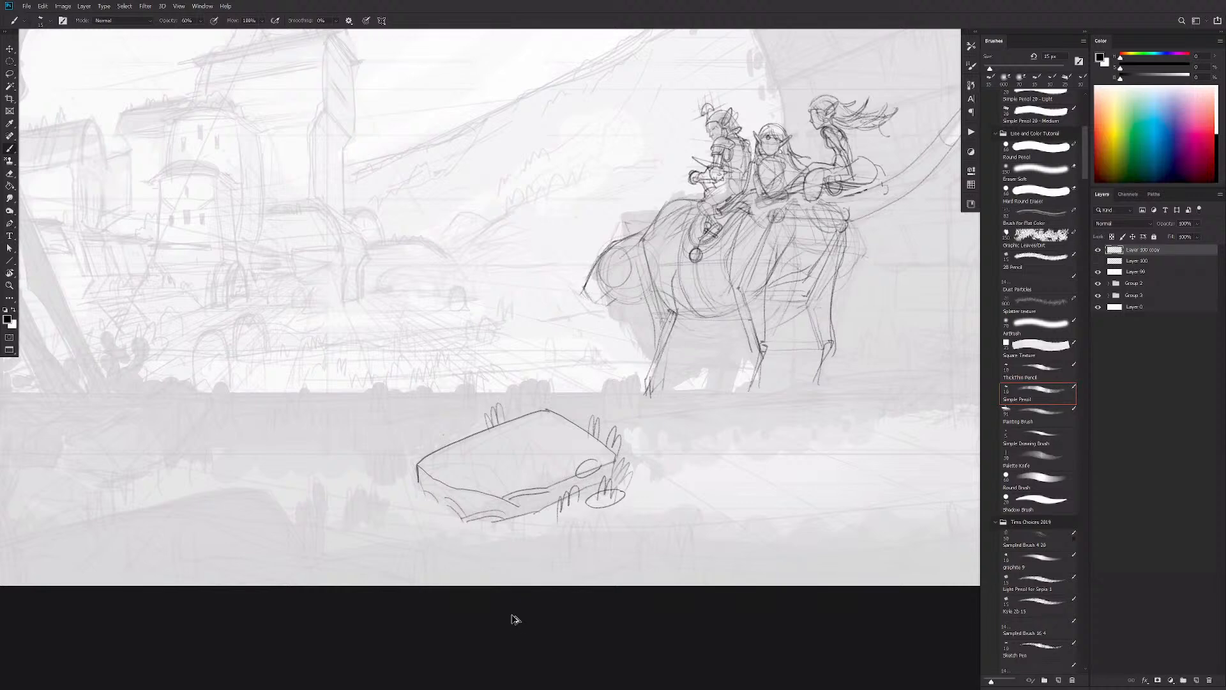
key(ctrl+z)
Step: Try extra grass tufts on the open ground to the right of the central slab
drag(676, 501, 602, 412)
mouse_move(515, 327)
mouse_down()
mouse_move(642, 416)
mouse_move(631, 421)
mouse_move(681, 432)
mouse_up()
mouse_move(639, 396)
mouse_down()
mouse_move(629, 356)
mouse_move(634, 367)
mouse_move(611, 369)
mouse_move(629, 342)
mouse_up()
drag(608, 349, 611, 348)
key(e)
drag(636, 419, 527, 339)
key(b)
alt+click(689, 434)
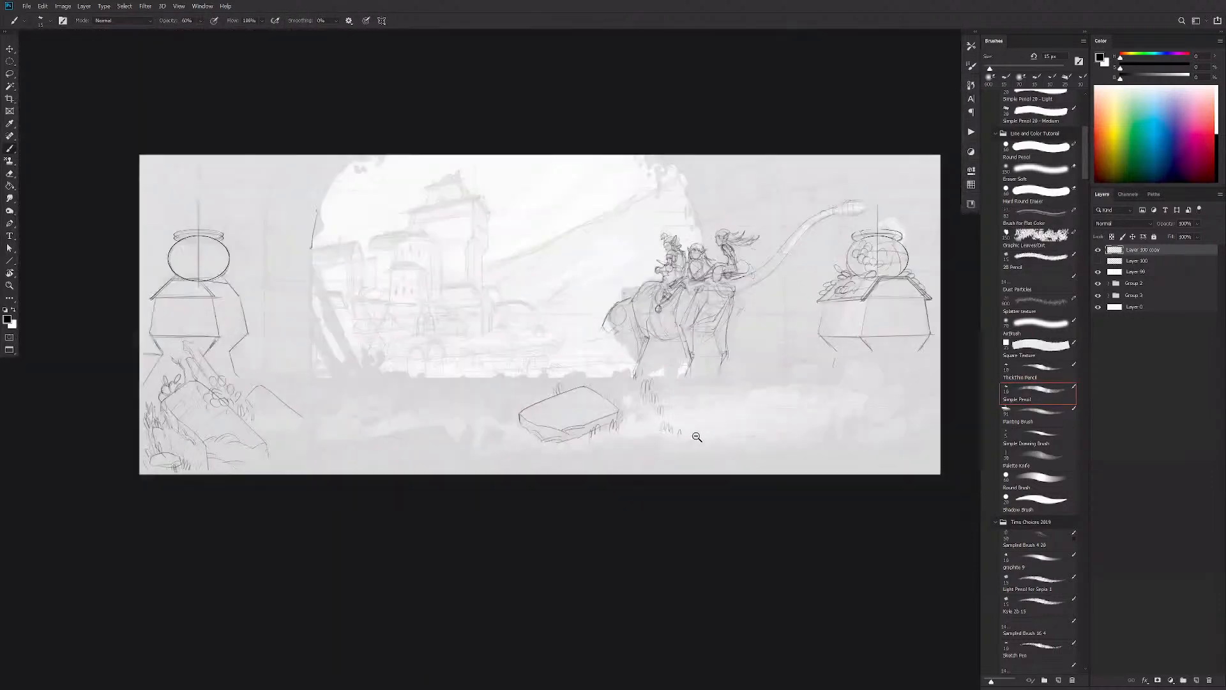
ctrl+click(697, 426)
key(ctrl+z)
key(ctrl+z)
key(ctrl+z)
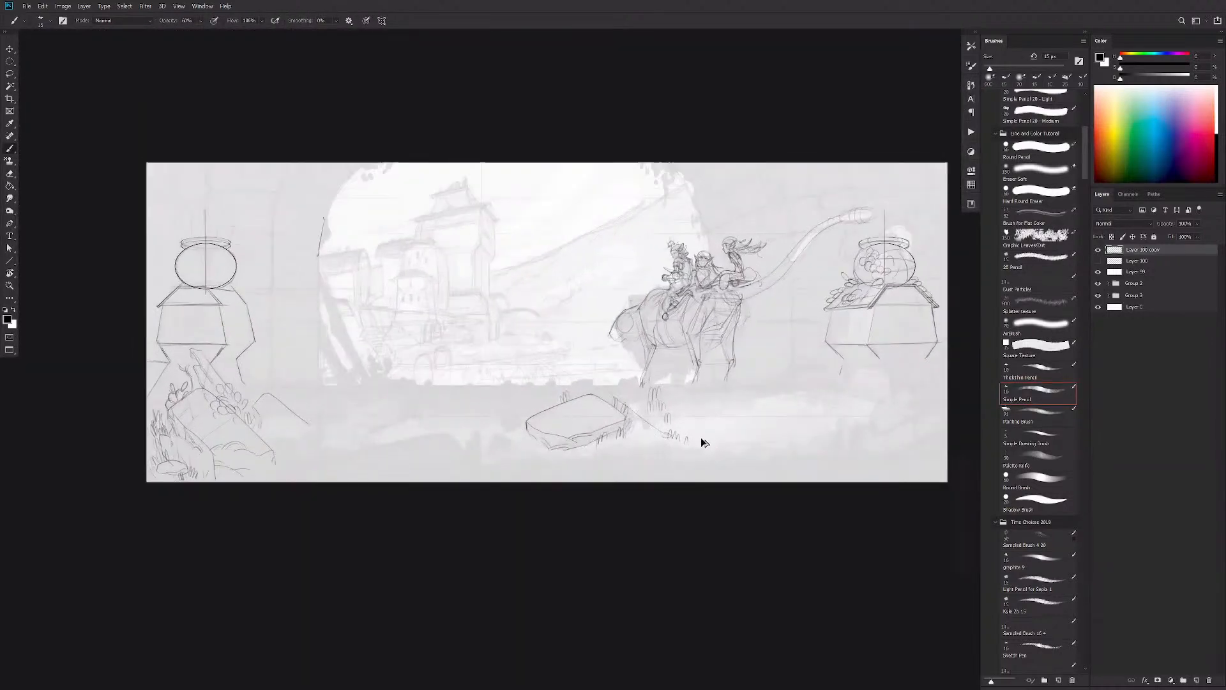
key(ctrl+z)
scroll(677, 444, up, 2)
key(ctrl+z)
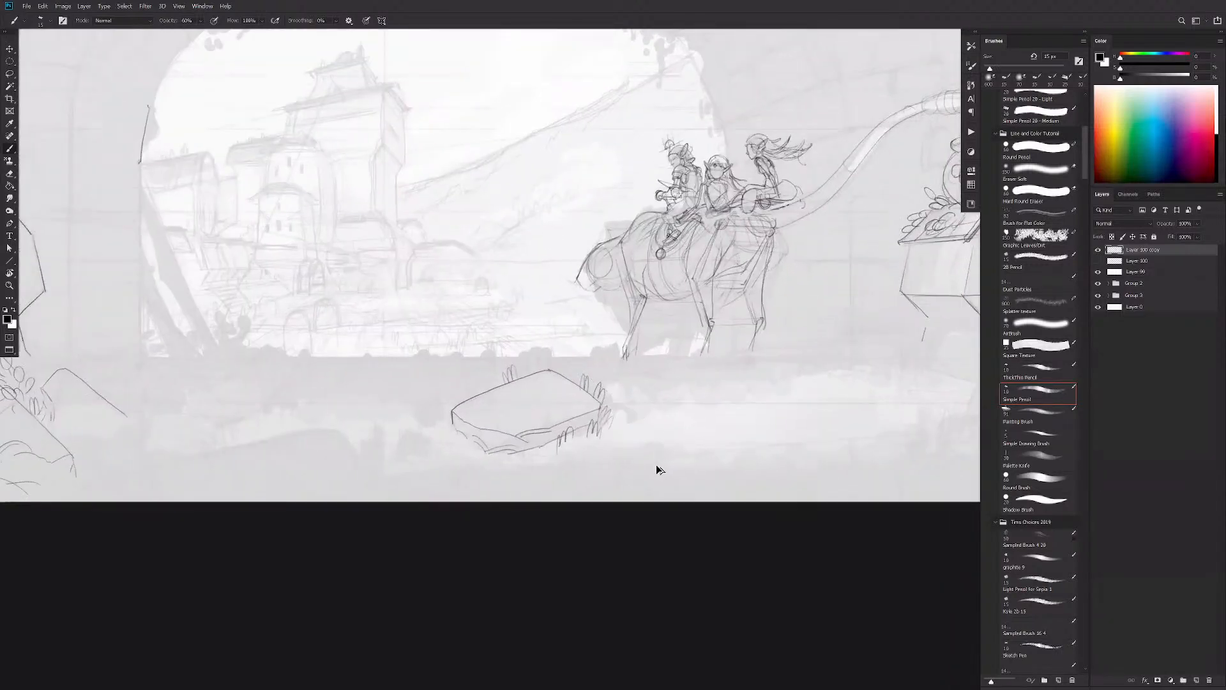
Step: Draw a small grass tuft on the foreground ground to the right of the slab, undoing the surplus strokes
key(v)
key(b)
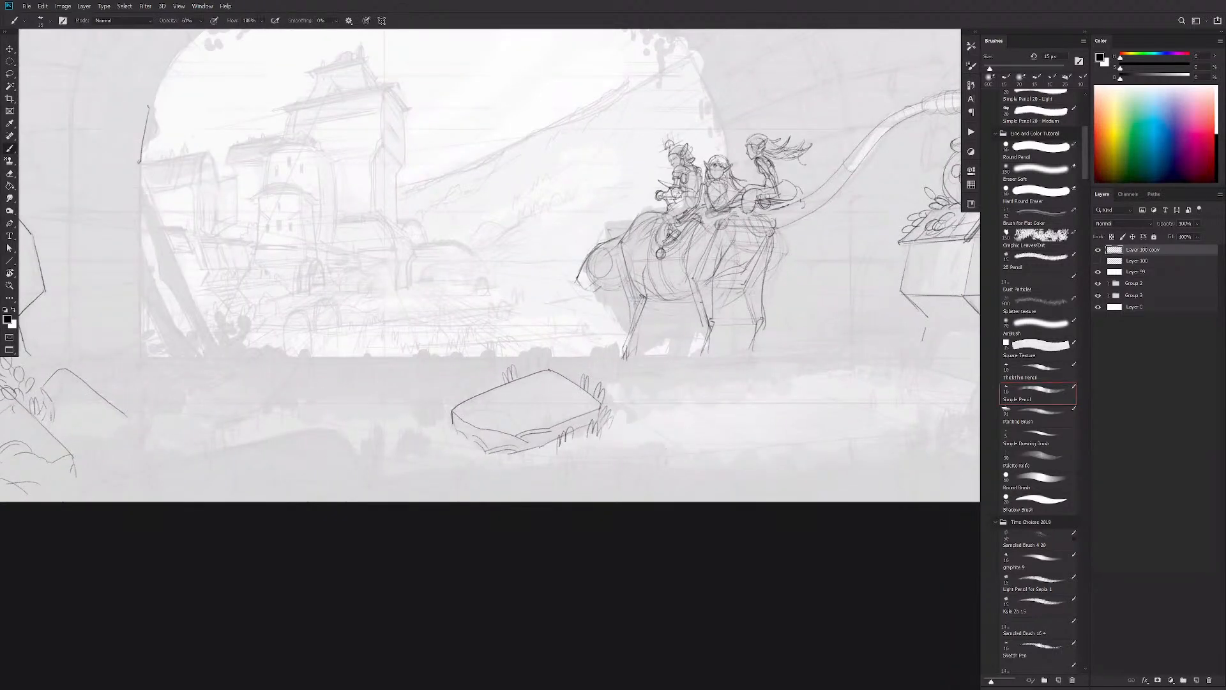
mouse_move(658, 447)
mouse_down()
mouse_move(638, 467)
mouse_move(670, 474)
mouse_up()
mouse_move(731, 426)
mouse_down()
mouse_move(678, 442)
mouse_move(738, 432)
mouse_move(807, 460)
mouse_move(813, 443)
mouse_move(775, 495)
mouse_move(767, 487)
mouse_up()
key(ctrl+z)
key(ctrl+z)
key(ctrl+z)
key(ctrl+z)
Step: Try a tall leafy plant with a curved stem between the left rocks and the central slab
drag(451, 463, 556, 483)
mouse_move(462, 525)
mouse_down()
mouse_move(462, 419)
mouse_move(437, 393)
mouse_up()
mouse_move(444, 390)
mouse_down()
mouse_move(442, 434)
mouse_move(465, 436)
mouse_move(460, 456)
mouse_up()
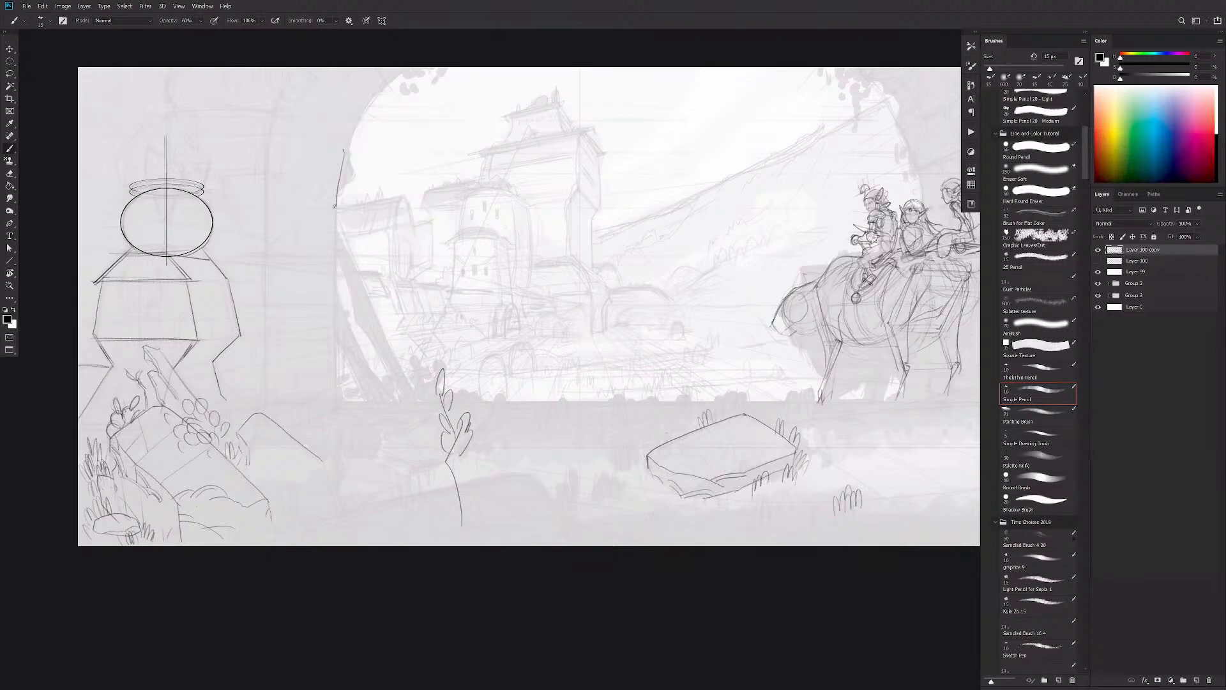
mouse_move(458, 516)
mouse_down()
mouse_move(484, 517)
mouse_move(479, 501)
mouse_move(461, 535)
mouse_move(463, 481)
mouse_move(446, 462)
mouse_move(466, 530)
mouse_move(479, 509)
mouse_move(437, 392)
mouse_move(457, 364)
mouse_move(453, 381)
mouse_move(429, 349)
mouse_up()
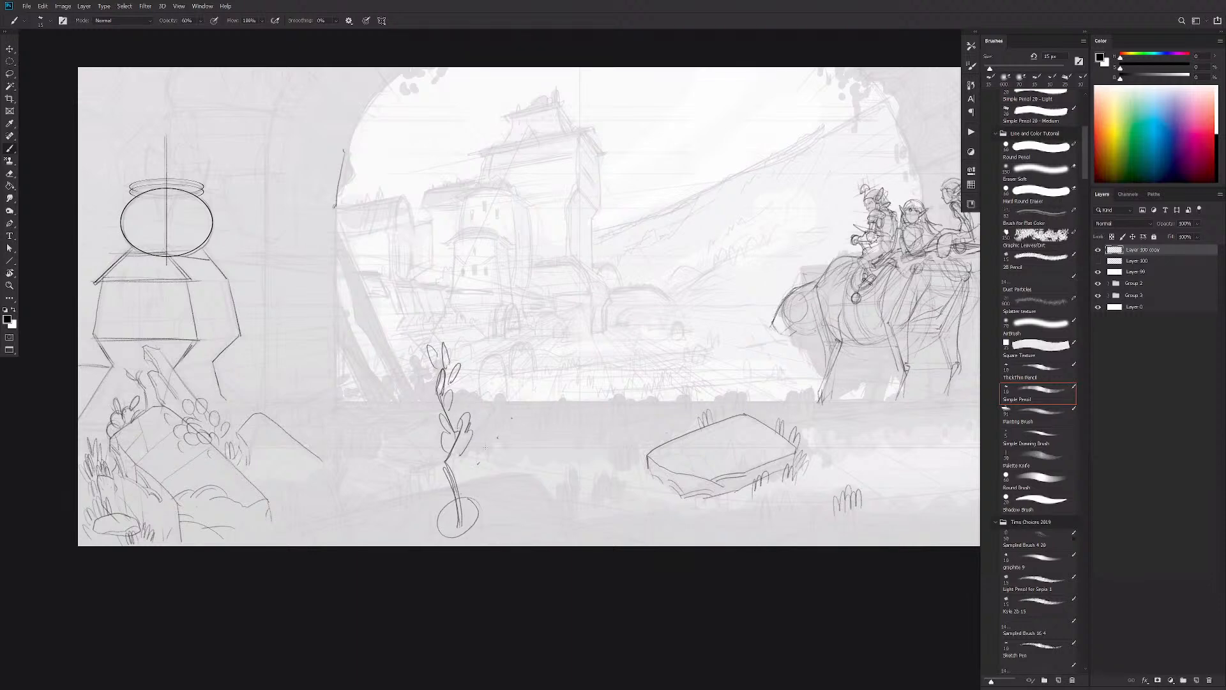
drag(488, 454, 519, 409)
key(ctrl+z)
key(ctrl+z)
key(ctrl+z)
key(ctrl+z)
key(ctrl+z)
key(ctrl+z)
key(ctrl+z)
key(ctrl+z)
key(ctrl+z)
key(ctrl+z)
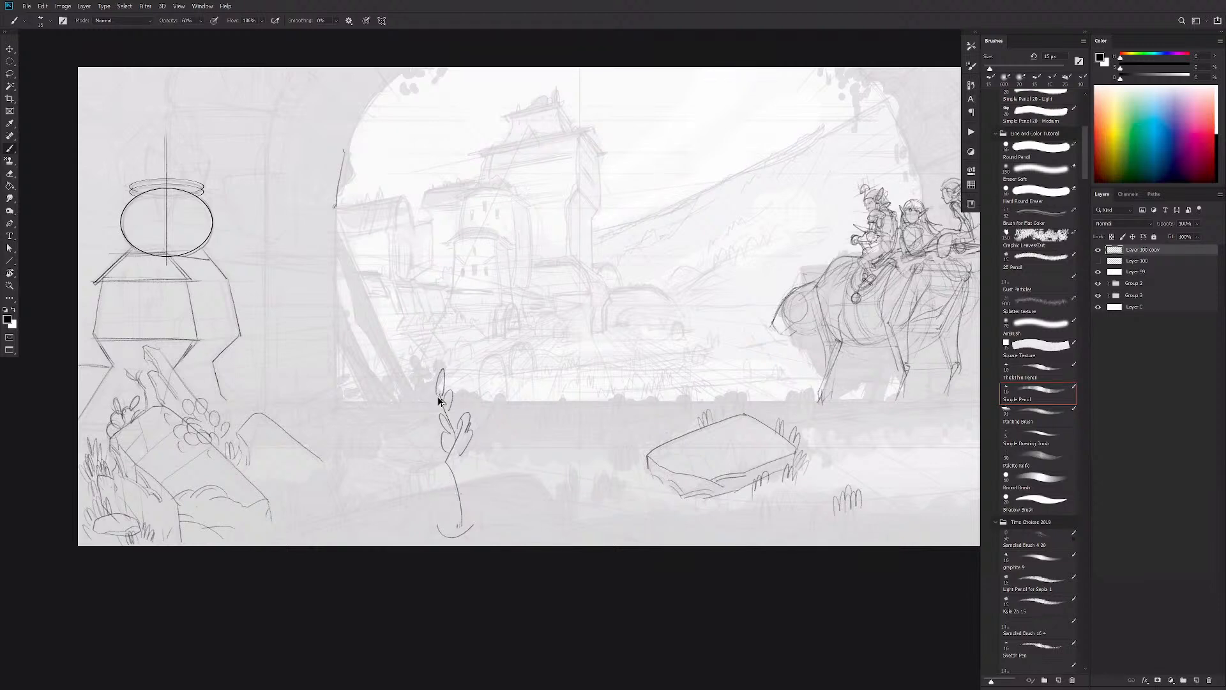
key(ctrl+z)
key(ctrl+z)
key(ctrl+z)
key(ctrl+z)
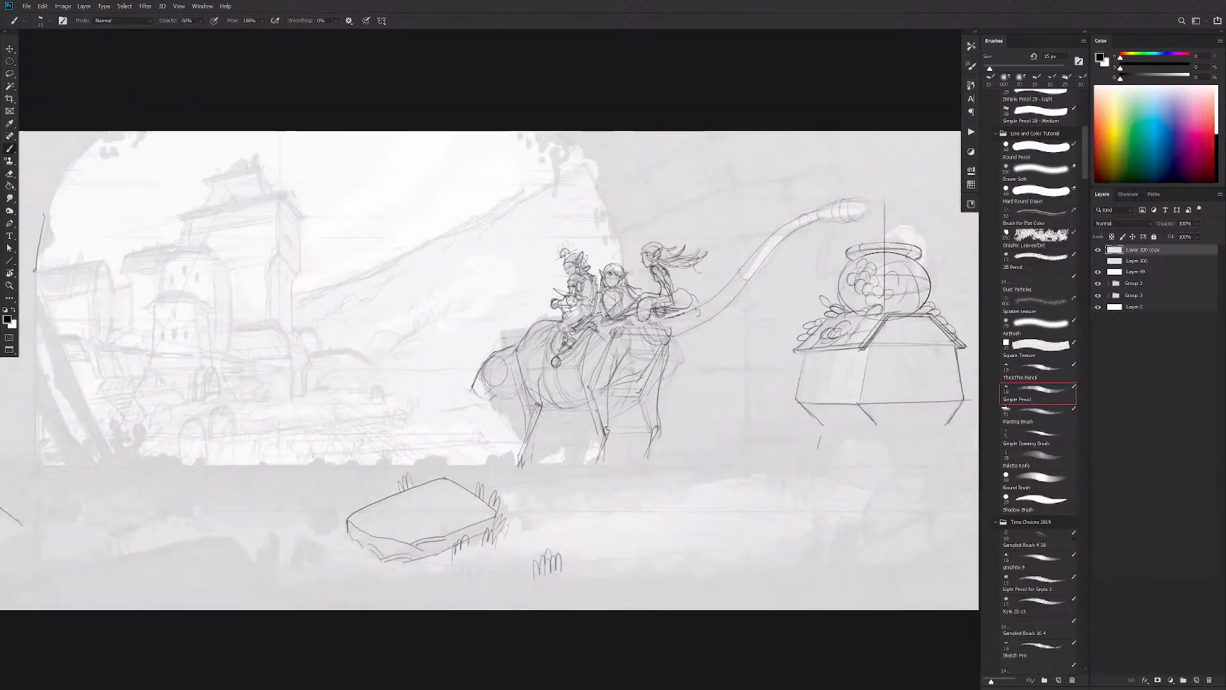
Step: Draw the right statue's flared lower base with its outer sides, front corner edge and upper rim
mouse_move(841, 435)
mouse_down()
mouse_move(782, 430)
mouse_move(753, 460)
mouse_up()
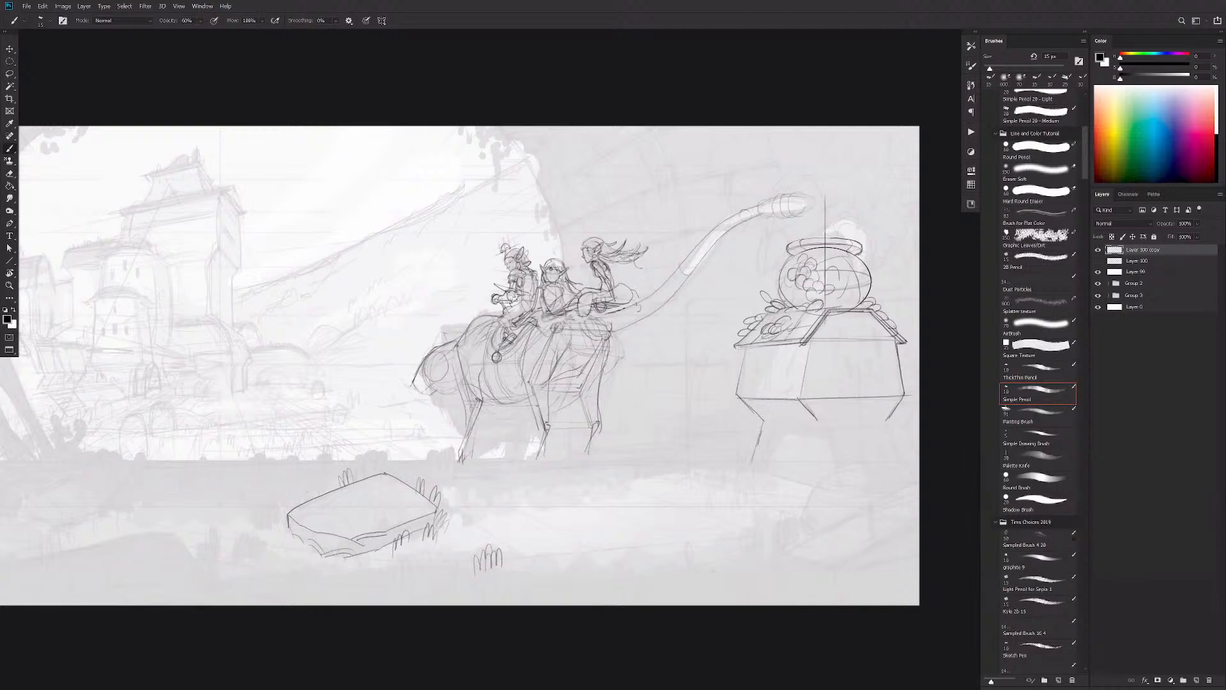
drag(831, 439, 836, 468)
drag(885, 425, 907, 467)
mouse_move(824, 428)
mouse_down()
mouse_move(881, 426)
mouse_move(825, 428)
mouse_up()
drag(893, 409, 879, 425)
Step: Draw a slanted beam leaning toward the right statue's left base, with low flat rocks on both sides of it
scroll(747, 383, down, 2)
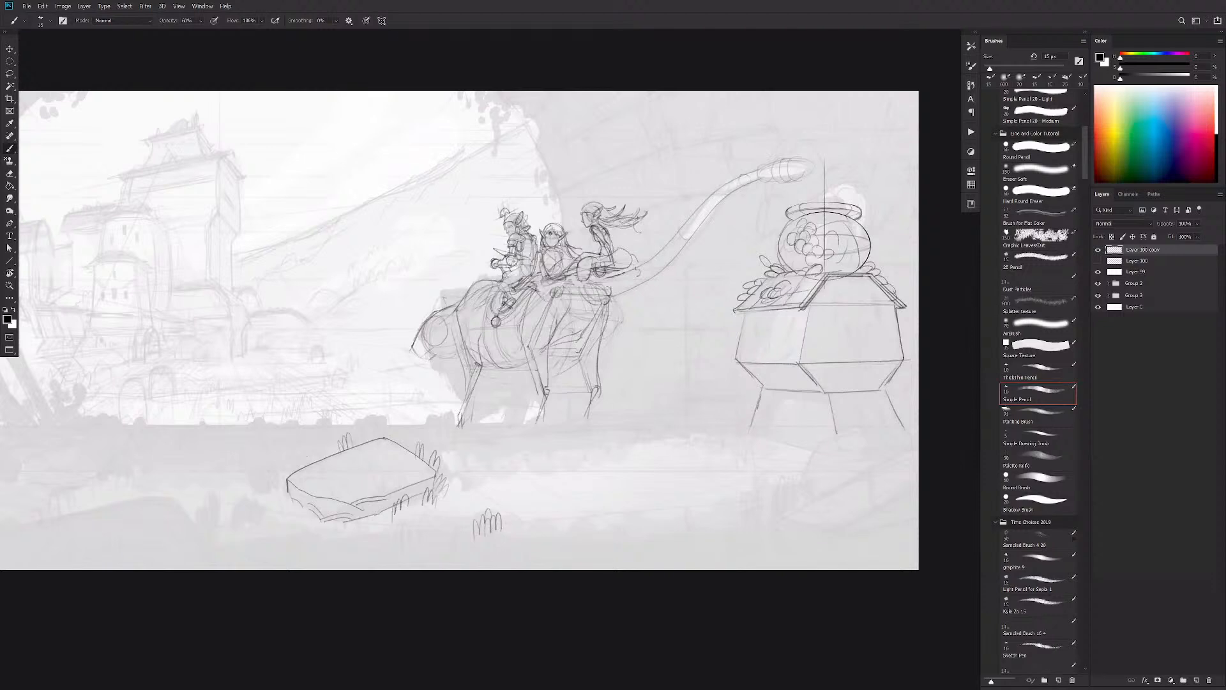
drag(667, 423, 739, 373)
mouse_move(647, 422)
mouse_down()
mouse_move(738, 368)
mouse_move(640, 436)
mouse_up()
drag(706, 400, 735, 379)
mouse_move(667, 407)
mouse_down()
mouse_move(603, 414)
mouse_move(583, 432)
mouse_move(600, 434)
mouse_move(582, 432)
mouse_up()
drag(668, 432, 723, 416)
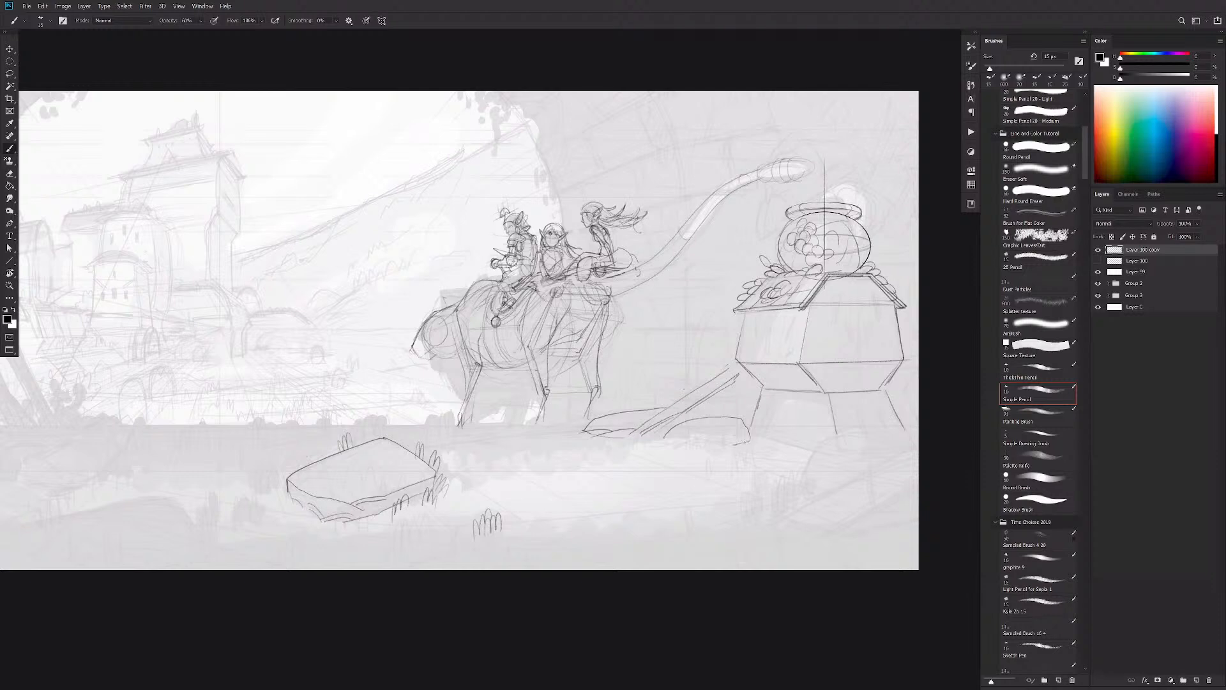
drag(765, 511, 575, 534)
drag(684, 519, 546, 451)
drag(494, 502, 641, 480)
key(ctrl+z)
key(ctrl+z)
key(ctrl+z)
mouse_move(720, 486)
mouse_down()
mouse_move(749, 497)
mouse_move(684, 525)
mouse_up()
mouse_move(605, 513)
mouse_down()
mouse_move(681, 488)
mouse_move(565, 477)
mouse_move(536, 446)
mouse_move(498, 459)
mouse_up()
key(ctrl+z)
key(ctrl+z)
key(ctrl+z)
key(ctrl+z)
key(ctrl+z)
key(ctrl+z)
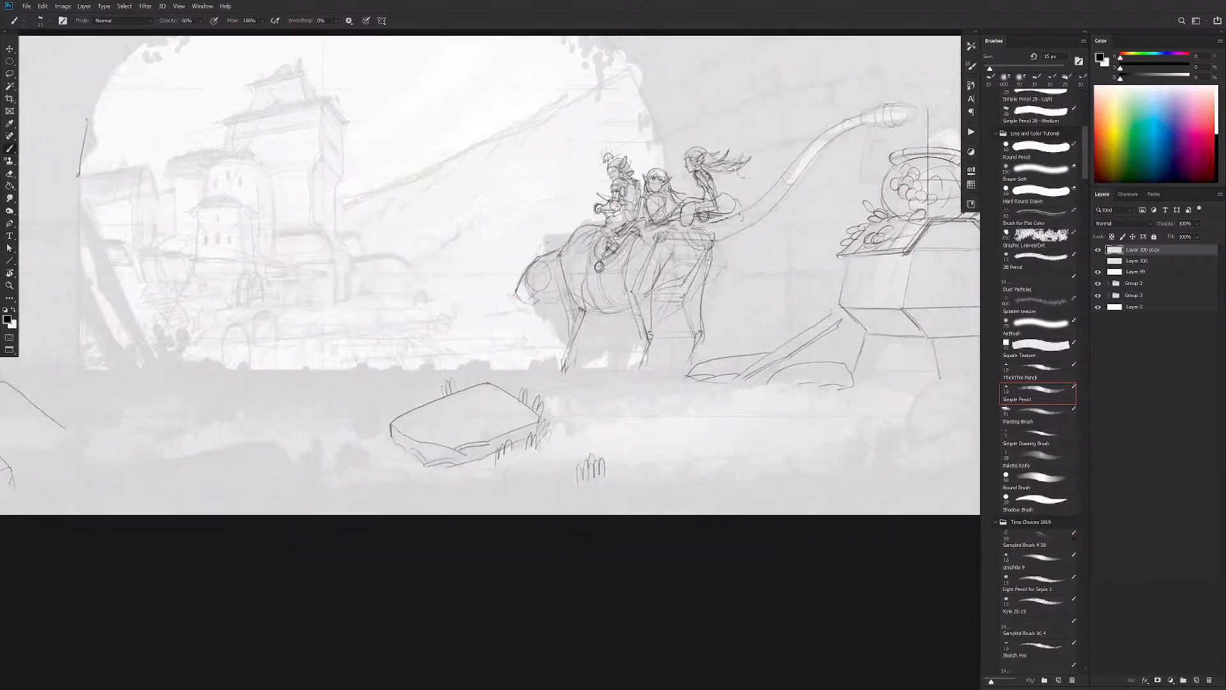
Step: Try long, slightly rising guide lines across the ground from the central slab toward the right statue
shift+click(785, 384)
drag(447, 467, 860, 405)
drag(562, 501, 906, 451)
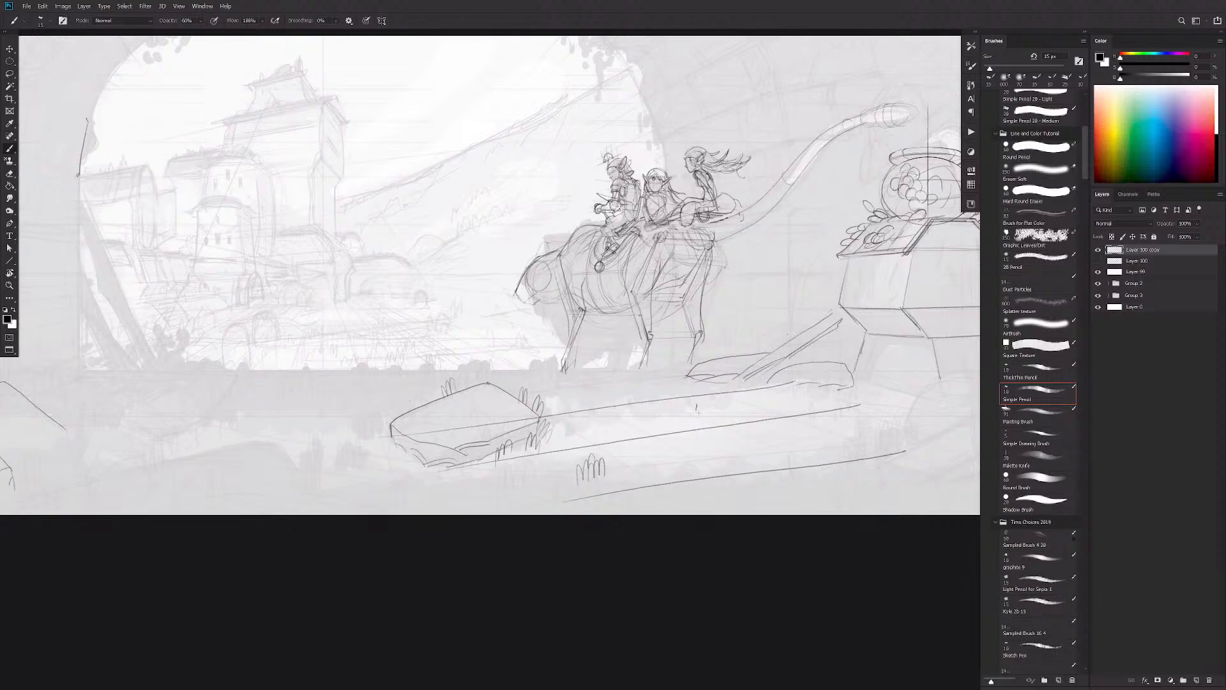
drag(707, 447, 705, 461)
key(ctrl+z)
key(ctrl+z)
key(ctrl+z)
key(ctrl+z)
key(ctrl+z)
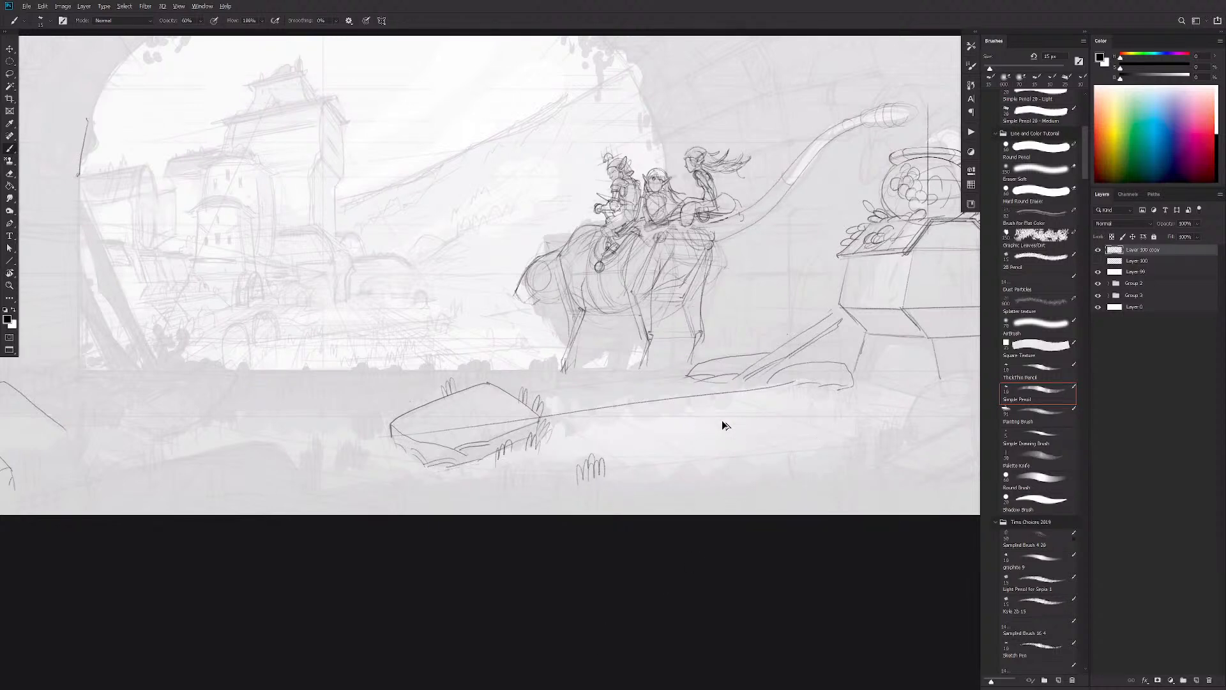
Step: Try a large flat four-sided paving shape in perspective on the ground between the slab and the right statue
drag(750, 465, 727, 466)
key(ctrl+z)
mouse_move(540, 378)
mouse_down()
mouse_move(683, 482)
mouse_move(820, 478)
mouse_move(860, 445)
mouse_move(724, 373)
mouse_move(536, 373)
mouse_up()
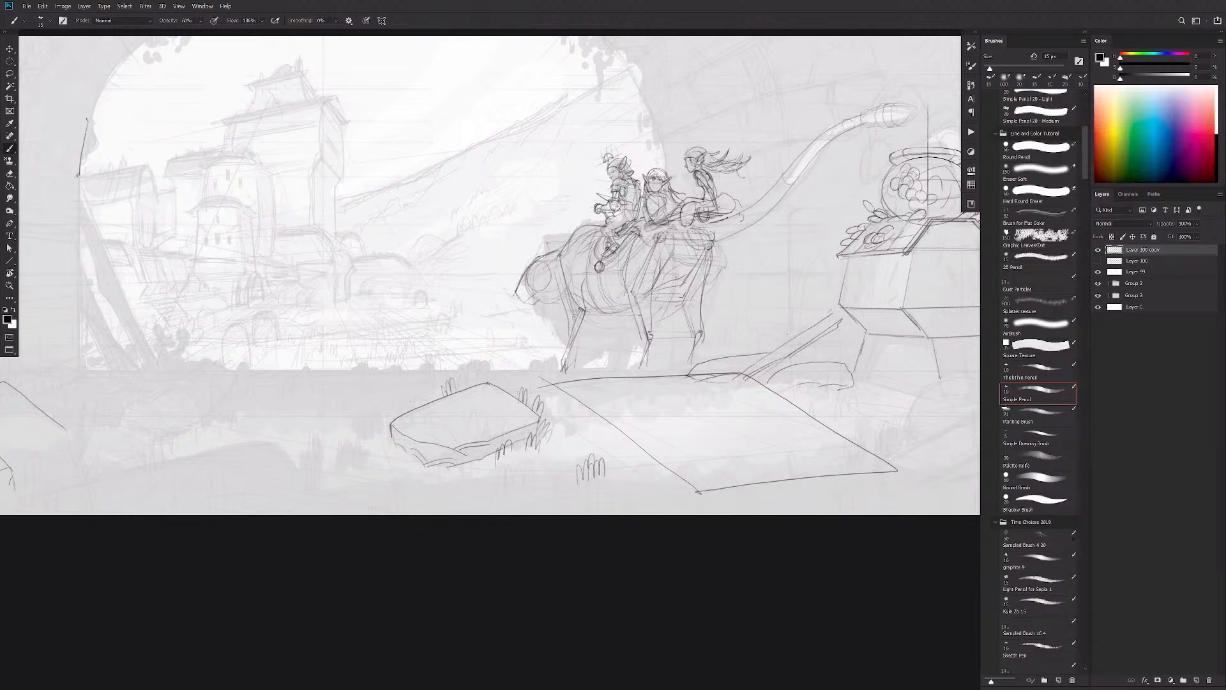
key(ctrl+z)
Step: Add grass tufts behind the slanted beam and around the low rocks up to the right statue's base
drag(734, 507, 638, 596)
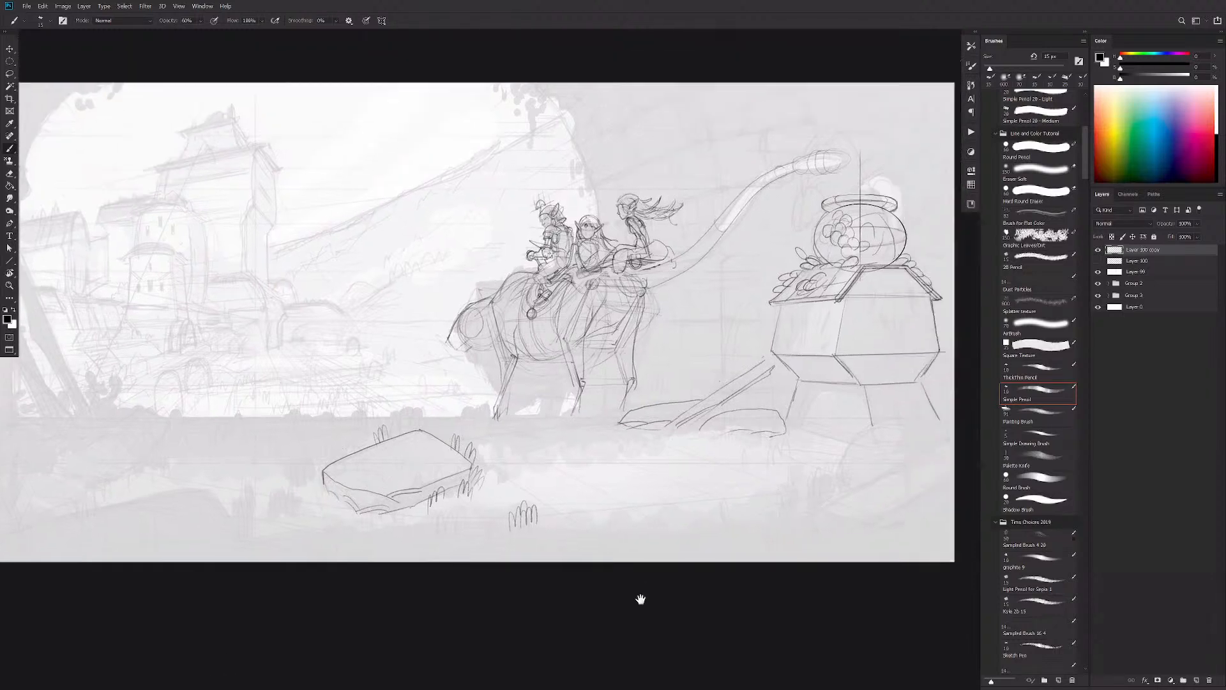
drag(687, 564, 752, 497)
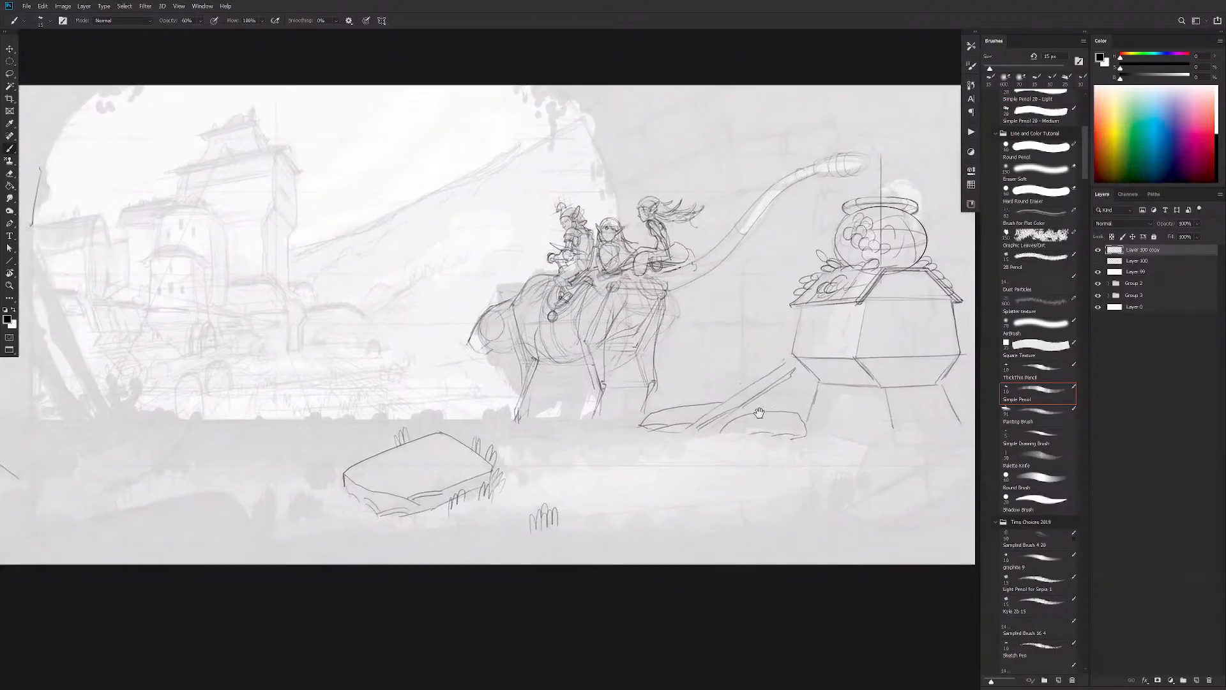
drag(724, 398, 710, 407)
key(ctrl+z)
mouse_move(728, 411)
mouse_down()
mouse_move(716, 431)
mouse_move(740, 438)
mouse_up()
drag(806, 419, 808, 437)
mouse_move(817, 423)
mouse_down()
mouse_move(801, 443)
mouse_move(842, 432)
mouse_up()
mouse_move(809, 394)
mouse_down()
mouse_move(801, 412)
mouse_move(797, 394)
mouse_up()
drag(789, 412, 790, 394)
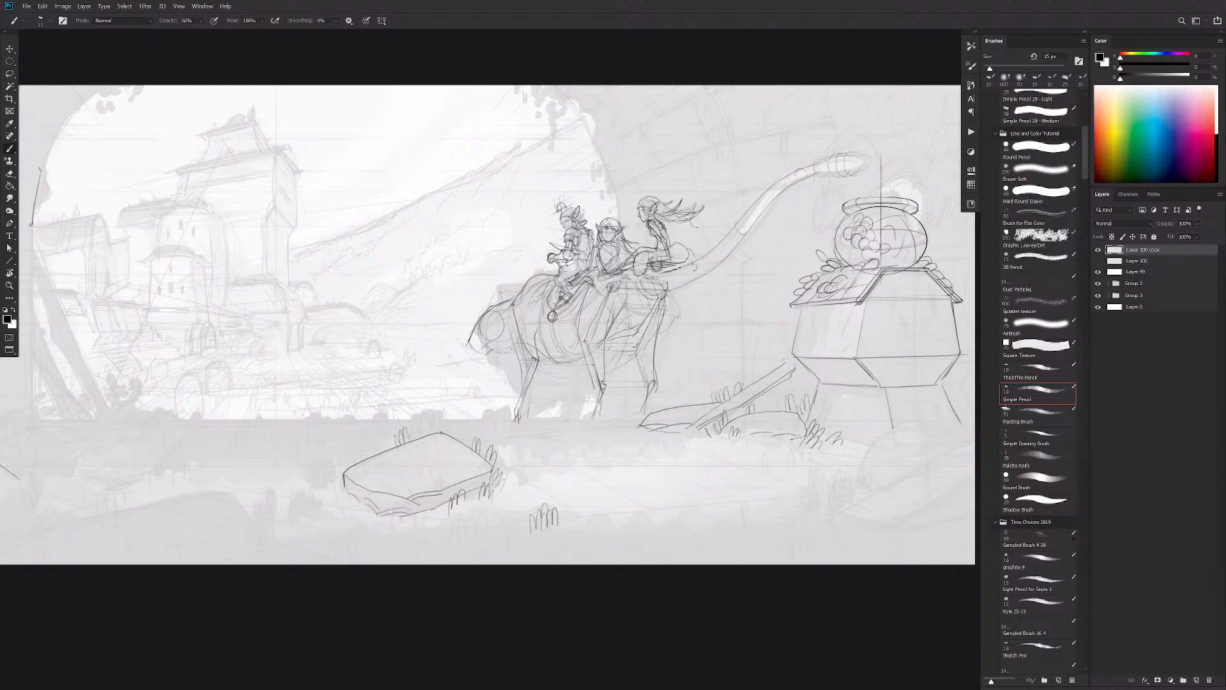
mouse_move(544, 445)
mouse_down()
mouse_move(495, 447)
mouse_move(591, 476)
mouse_move(546, 445)
mouse_up()
key(ctrl+z)
Step: Sketch a short bracket-shaped edge on the wall left of the right statue and a beam behind the statue's right side
drag(744, 264, 739, 284)
drag(958, 335, 974, 353)
drag(858, 303, 802, 308)
alt+click(658, 472)
drag(755, 477, 838, 430)
Step: Add grass blades at the right statue's left base and double the edge lines of its lower bevel
drag(714, 391, 718, 371)
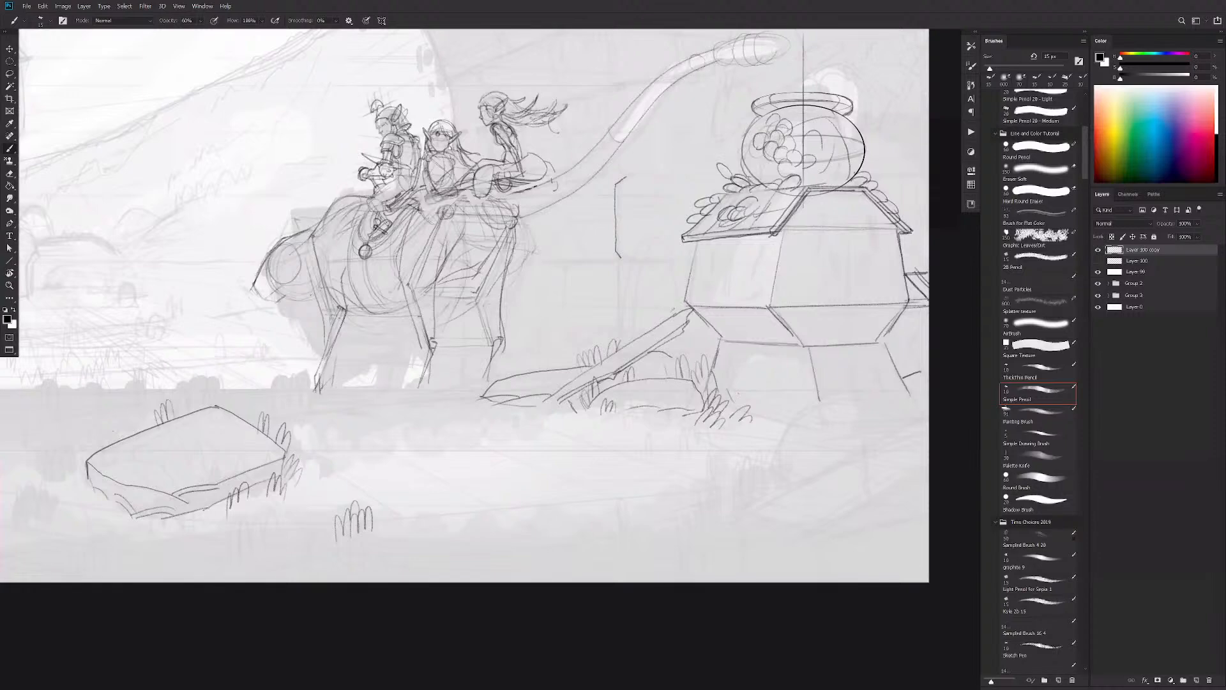
drag(691, 306, 720, 334)
drag(773, 456, 655, 597)
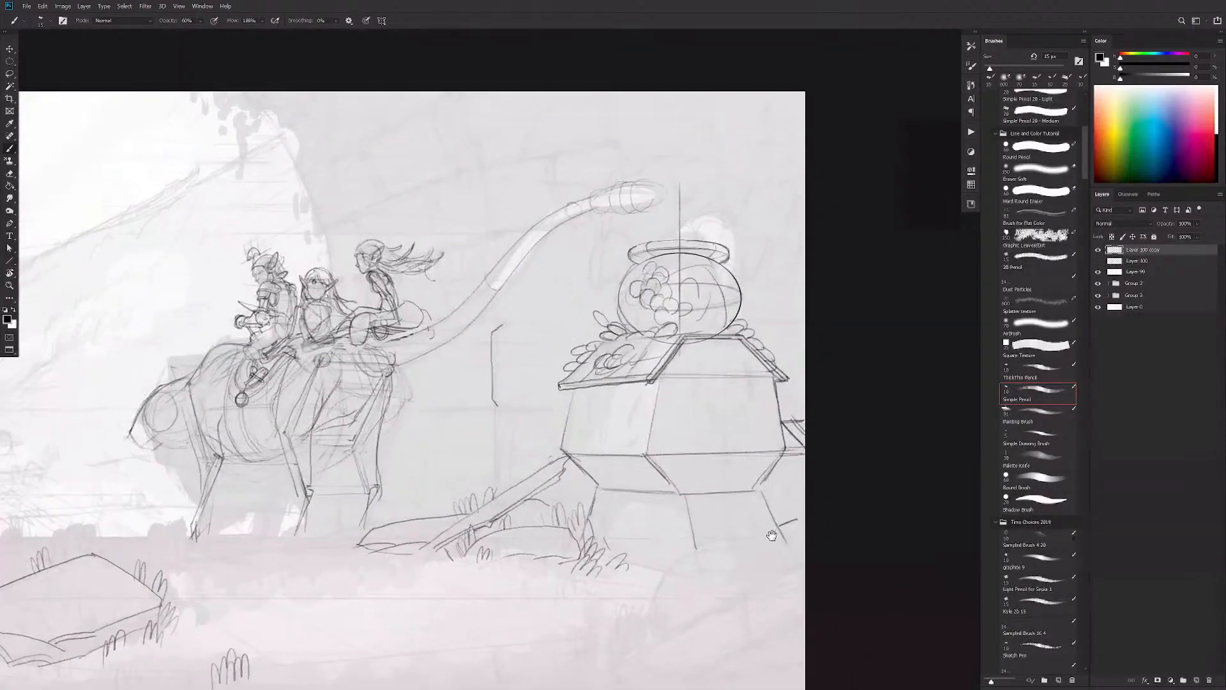
drag(814, 311, 804, 334)
mouse_move(741, 673)
mouse_down()
mouse_move(786, 547)
mouse_move(836, 516)
mouse_up()
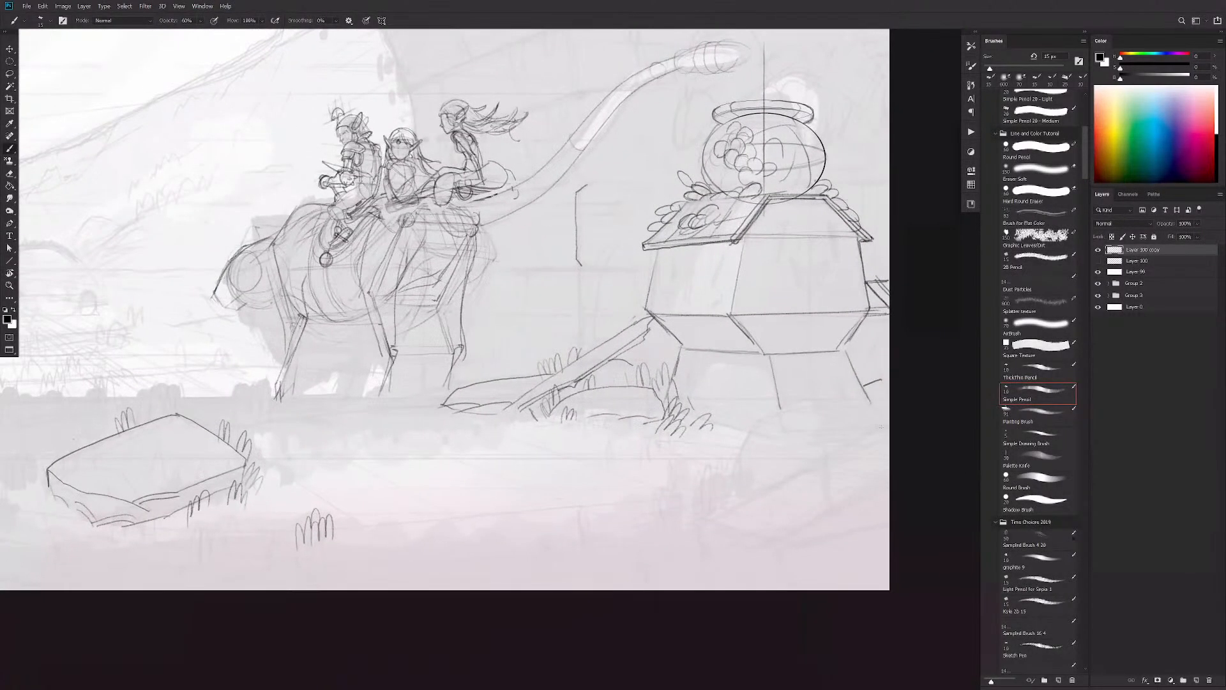
Step: Draw a large rounded boulder in front of the right statue's base, with grass tufts along its left side
mouse_move(880, 426)
mouse_down()
mouse_move(768, 415)
mouse_move(737, 476)
mouse_move(746, 489)
mouse_move(727, 474)
mouse_move(709, 496)
mouse_move(751, 489)
mouse_move(739, 477)
mouse_up()
mouse_move(736, 497)
mouse_down()
mouse_move(731, 480)
mouse_move(699, 477)
mouse_up()
drag(696, 499, 689, 480)
drag(704, 473, 658, 524)
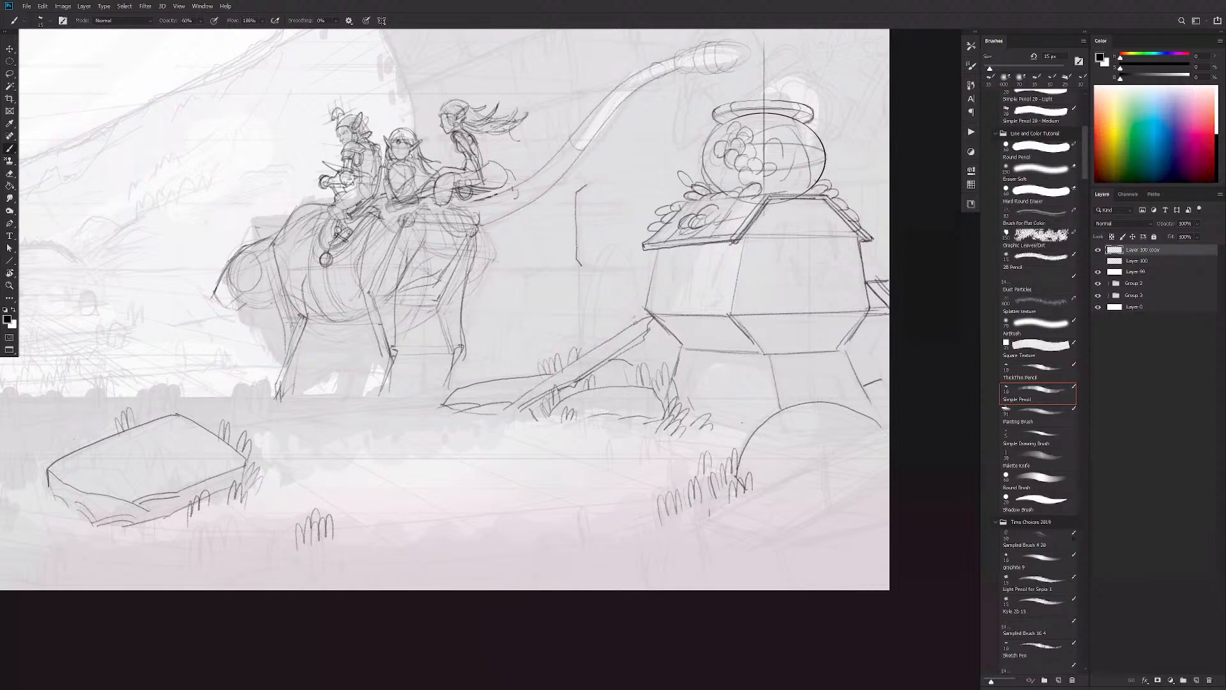
drag(745, 423, 743, 405)
Step: Draw a long slanted slab edge in front of the right boulder, with a lower ledge line beneath it
mouse_move(770, 526)
mouse_down()
mouse_move(635, 514)
mouse_move(539, 548)
mouse_move(556, 545)
mouse_up()
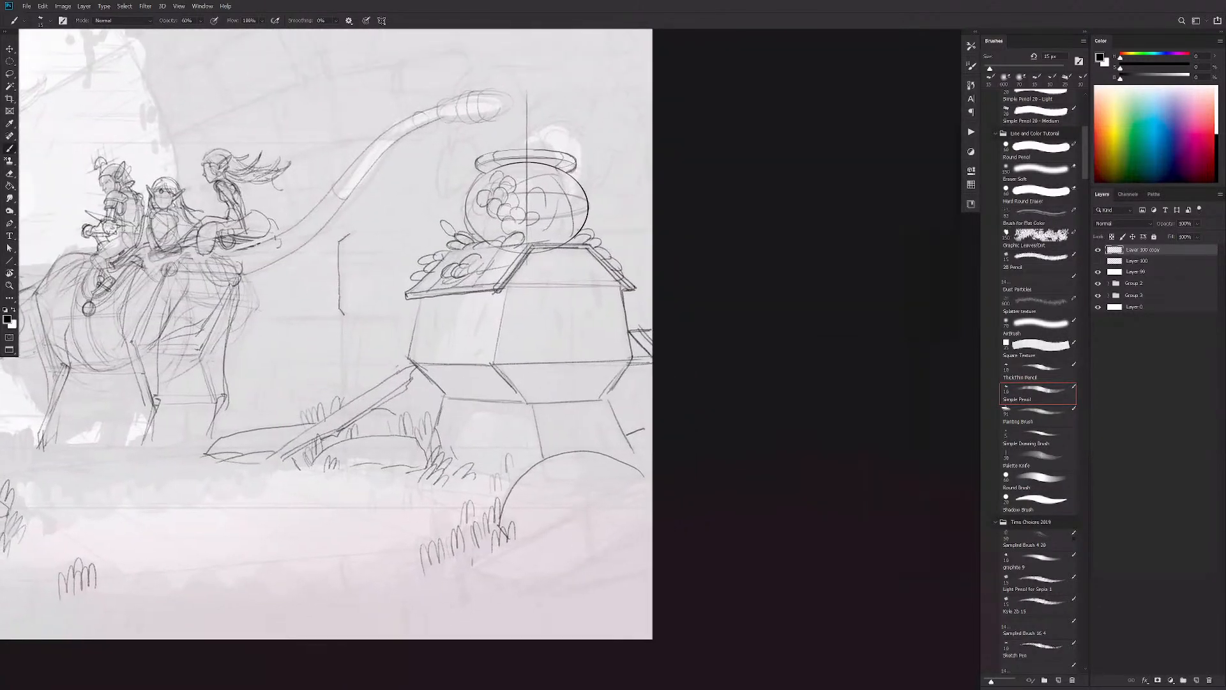
mouse_move(475, 567)
mouse_down()
mouse_move(581, 519)
mouse_move(641, 474)
mouse_up()
mouse_move(651, 530)
mouse_down()
mouse_move(590, 582)
mouse_move(615, 579)
mouse_up()
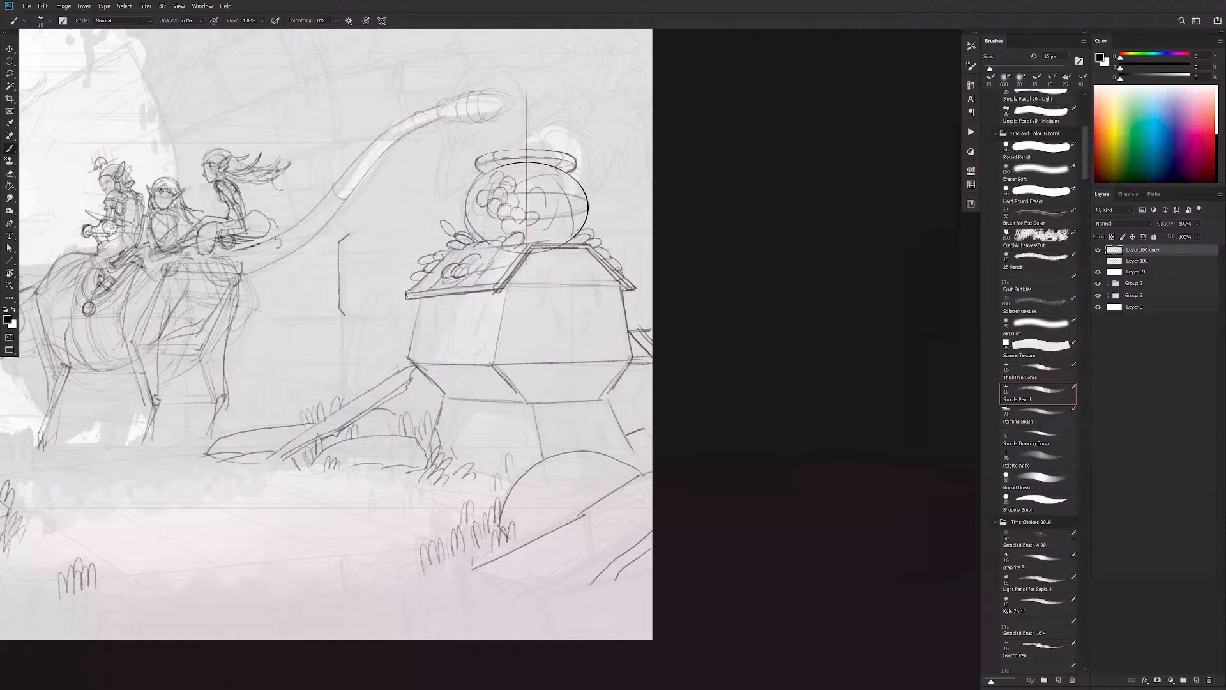
key(ctrl+z)
key(ctrl+z)
drag(532, 582, 572, 566)
drag(652, 525, 555, 568)
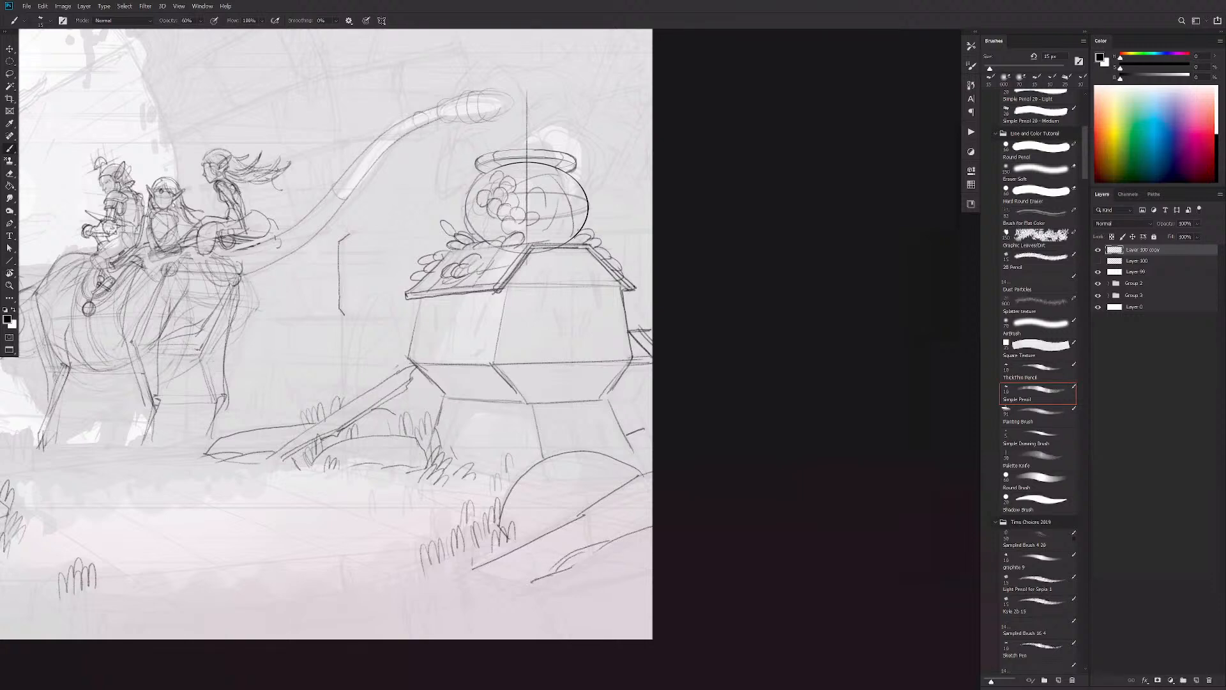
Step: Give the slanted slab a jagged left end and erase the edge line that overruns it
drag(528, 574, 538, 562)
key(e)
click(489, 564)
key(b)
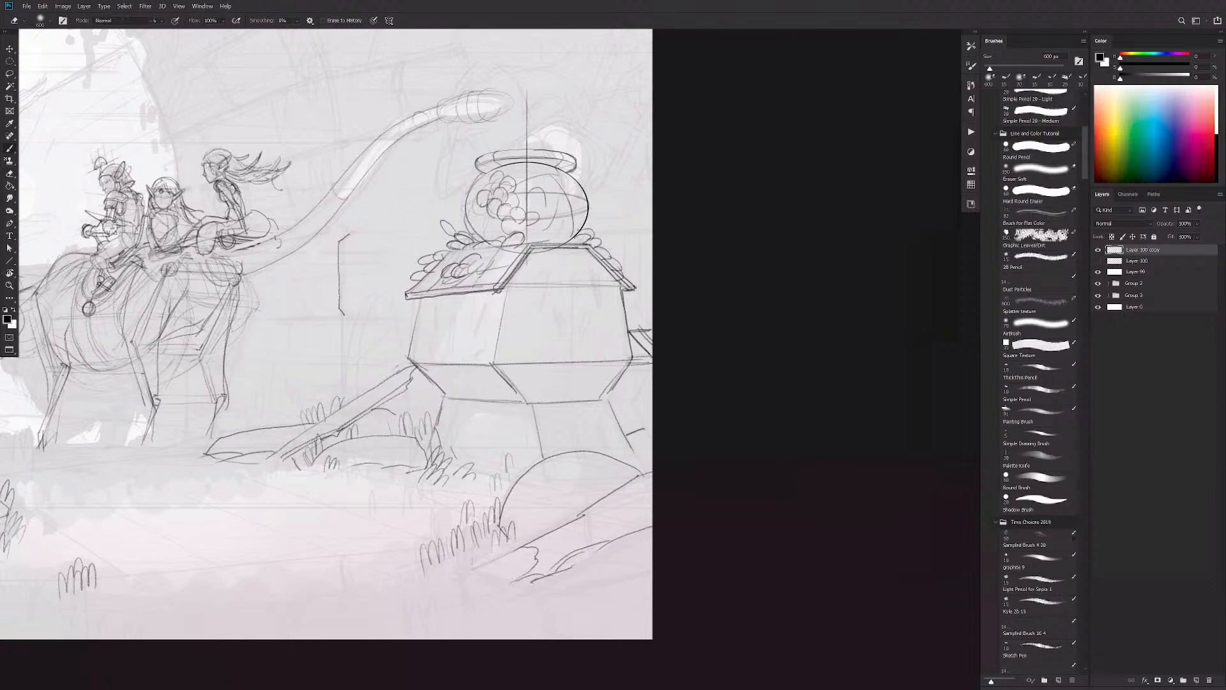
key(e)
key(b)
Step: Add dense grass tufts around the slab's left end and in front of the right boulder
drag(495, 558, 548, 553)
mouse_move(548, 553)
mouse_down()
mouse_move(540, 562)
mouse_move(553, 548)
mouse_move(546, 530)
mouse_up()
mouse_move(522, 537)
mouse_down()
mouse_move(545, 516)
mouse_move(562, 520)
mouse_move(554, 506)
mouse_move(524, 510)
mouse_up()
mouse_move(560, 559)
mouse_down()
mouse_move(570, 547)
mouse_move(464, 568)
mouse_move(460, 585)
mouse_move(479, 574)
mouse_move(383, 575)
mouse_up()
drag(622, 548, 677, 513)
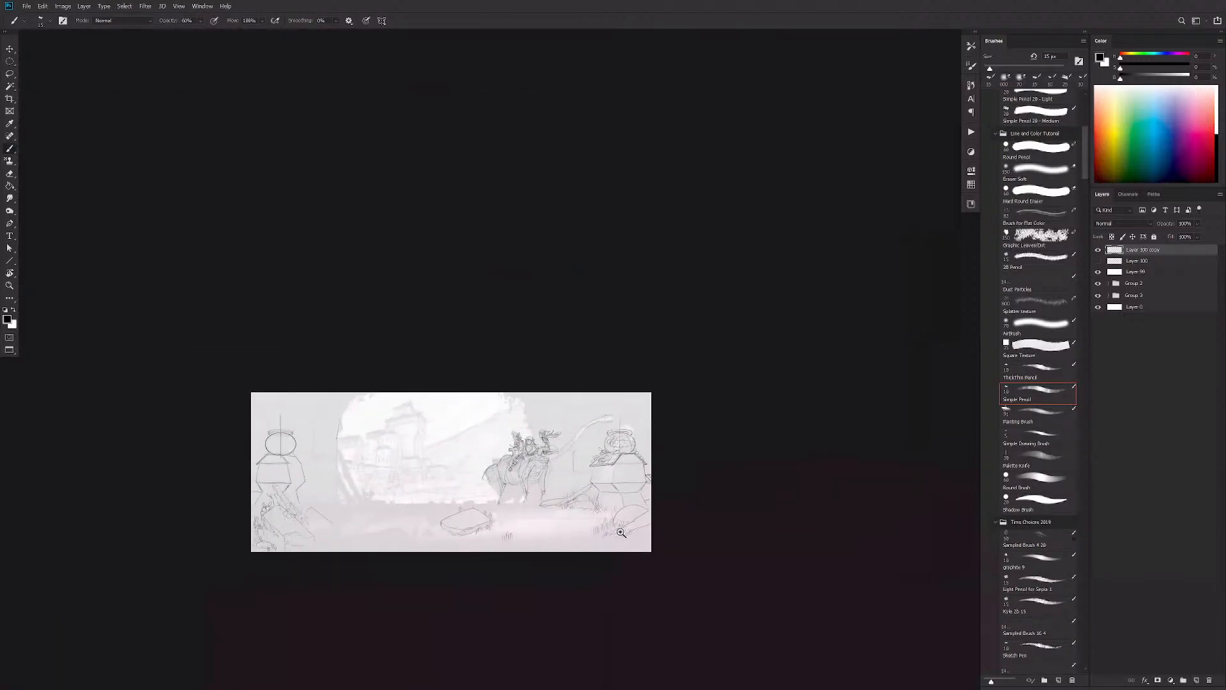
ctrl+click(622, 529)
click(622, 539)
drag(561, 548, 519, 540)
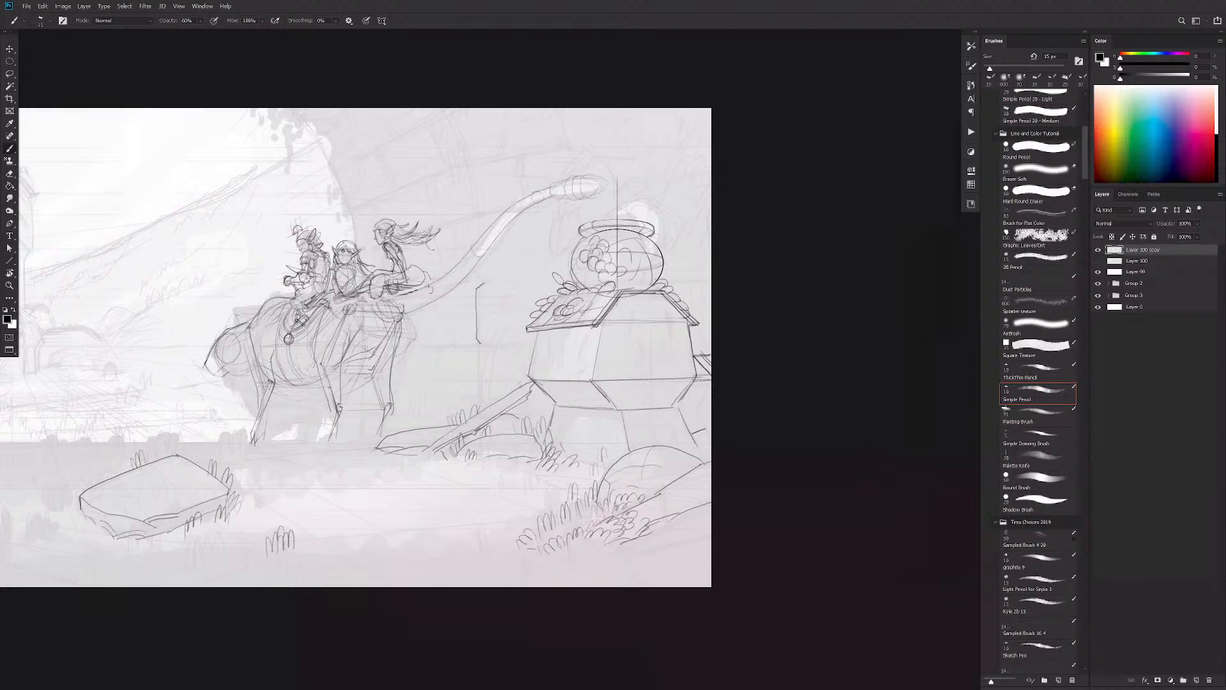
Step: Add contour lines to the right boulder and outline a flat rock with grass behind it in the lower-right corner
mouse_move(611, 472)
mouse_down()
mouse_move(599, 493)
mouse_move(642, 463)
mouse_move(665, 488)
mouse_move(596, 505)
mouse_move(598, 481)
mouse_up()
drag(587, 499, 592, 481)
drag(684, 527, 686, 502)
mouse_move(679, 527)
mouse_down()
mouse_move(682, 505)
mouse_move(691, 510)
mouse_up()
mouse_move(696, 532)
mouse_down()
mouse_move(698, 517)
mouse_move(622, 555)
mouse_move(650, 583)
mouse_move(690, 585)
mouse_move(602, 572)
mouse_up()
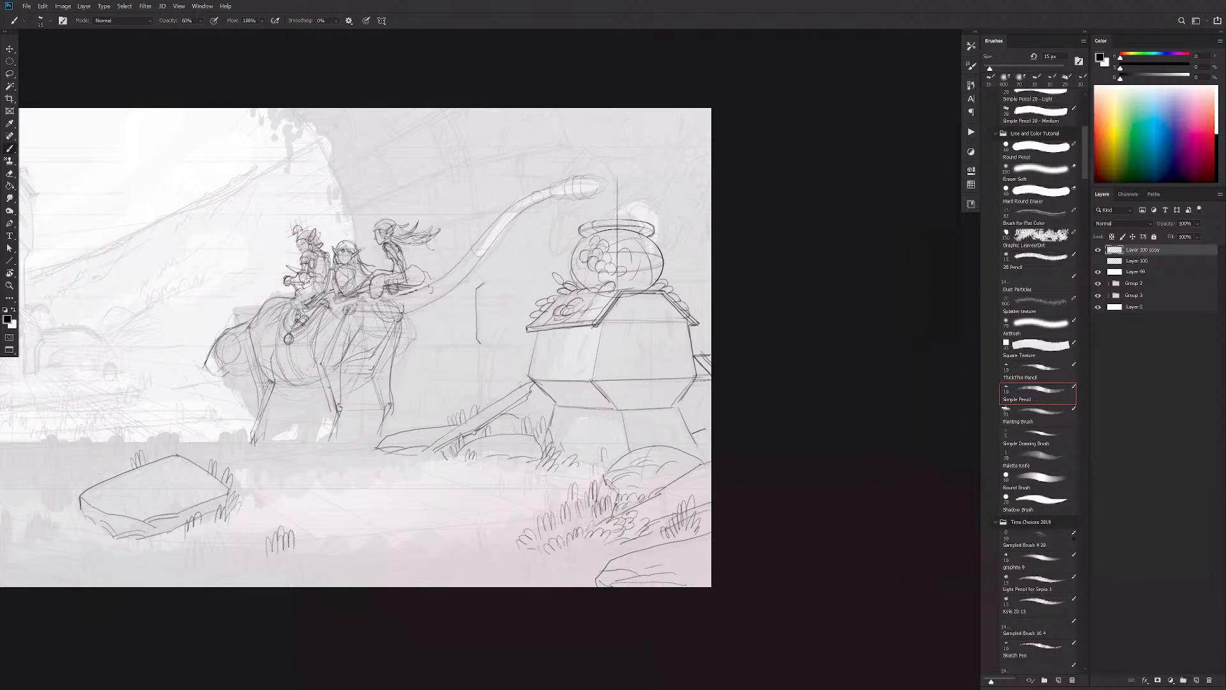
Step: Extend the right foreground grass leftward with more tufts and undo the surplus strokes
drag(592, 540, 582, 561)
drag(505, 550, 523, 509)
drag(514, 527, 514, 518)
drag(723, 529, 910, 452)
drag(690, 448, 683, 458)
mouse_move(684, 450)
mouse_down()
mouse_move(679, 461)
mouse_move(673, 449)
mouse_up()
mouse_move(667, 470)
mouse_down()
mouse_move(670, 447)
mouse_move(652, 457)
mouse_up()
drag(641, 478, 633, 448)
scroll(600, 536, right, 4)
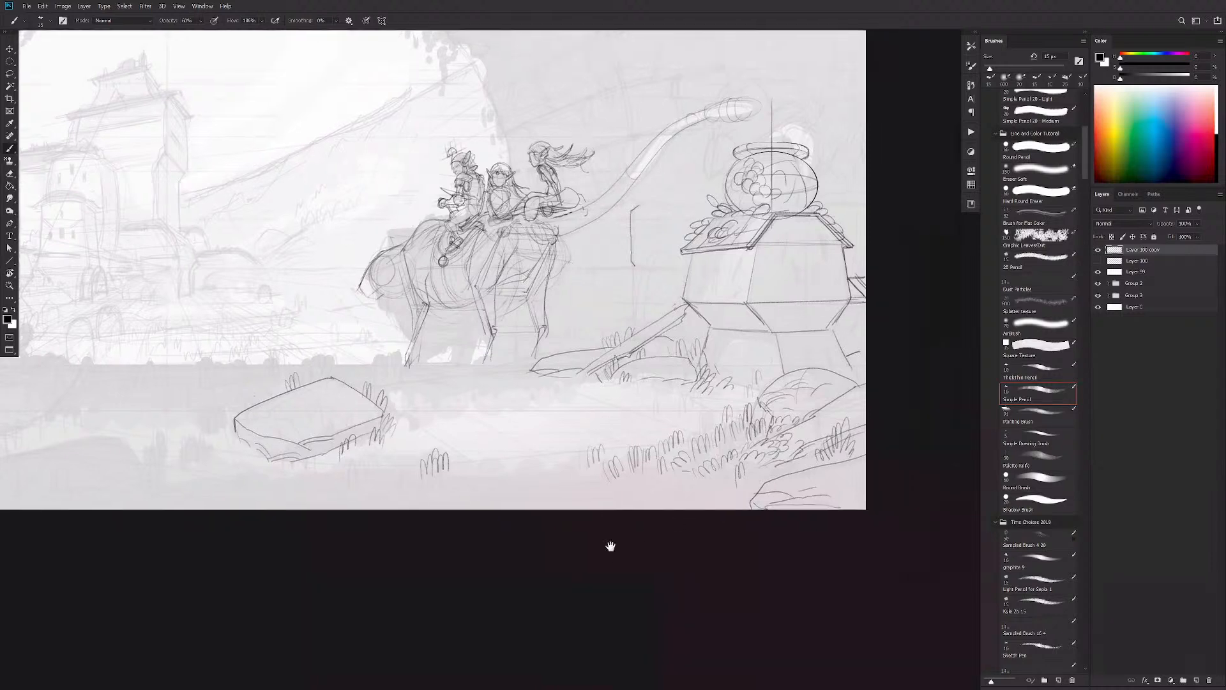
scroll(635, 534, up, 1)
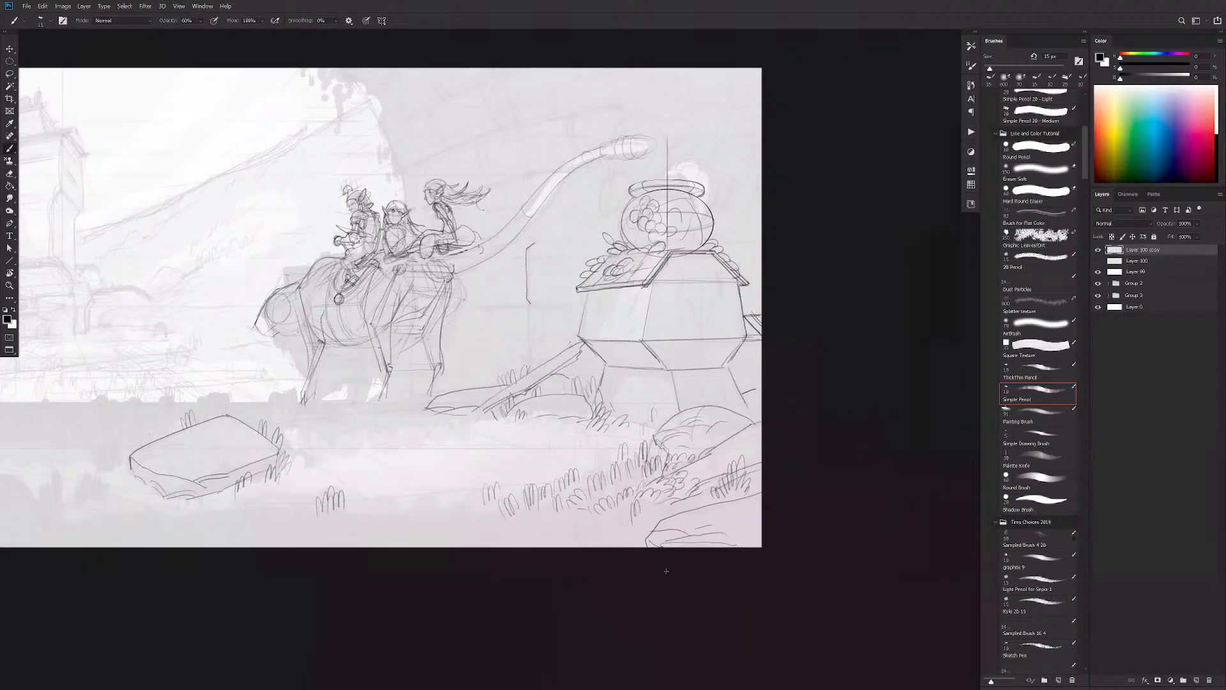
key(ctrl+z)
mouse_move(756, 492)
mouse_down()
mouse_move(784, 476)
mouse_move(724, 478)
mouse_up()
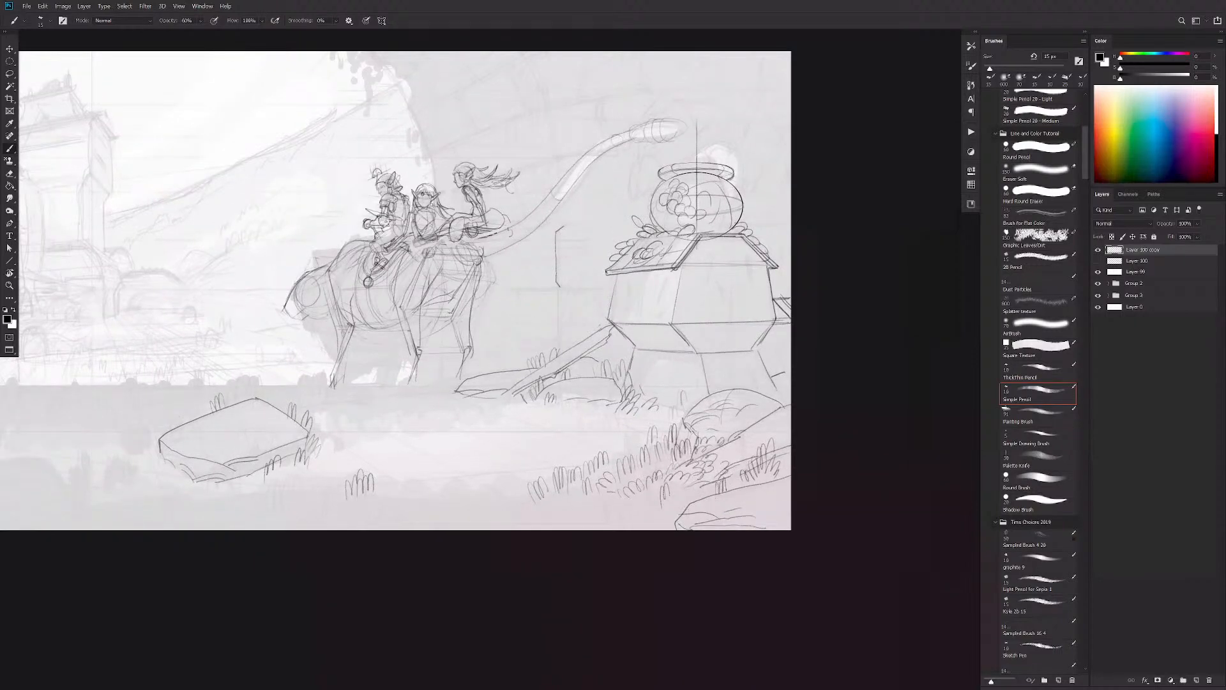
key(ctrl+z)
key(ctrl+z)
Step: Scatter grass tufts along the foreground between the right rocks and the flat stone, and undo the unwanted strokes
drag(556, 530, 739, 520)
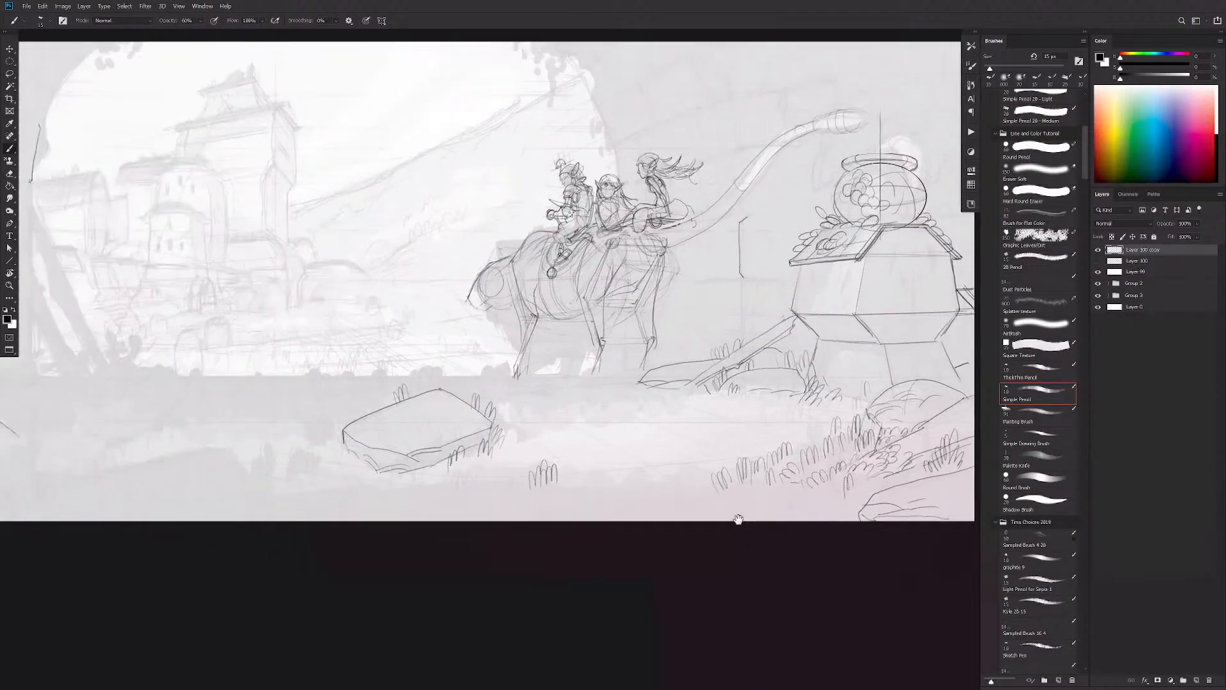
drag(802, 492, 537, 496)
key(ctrl+z)
drag(820, 515, 824, 503)
drag(818, 518, 800, 492)
drag(708, 489, 699, 470)
mouse_move(698, 489)
mouse_down()
mouse_move(691, 472)
mouse_move(705, 454)
mouse_up()
mouse_move(702, 470)
mouse_down()
mouse_move(699, 455)
mouse_move(664, 472)
mouse_up()
drag(731, 520, 720, 509)
mouse_move(610, 487)
mouse_down()
mouse_move(608, 470)
mouse_move(592, 472)
mouse_move(597, 455)
mouse_move(580, 473)
mouse_move(618, 465)
mouse_up()
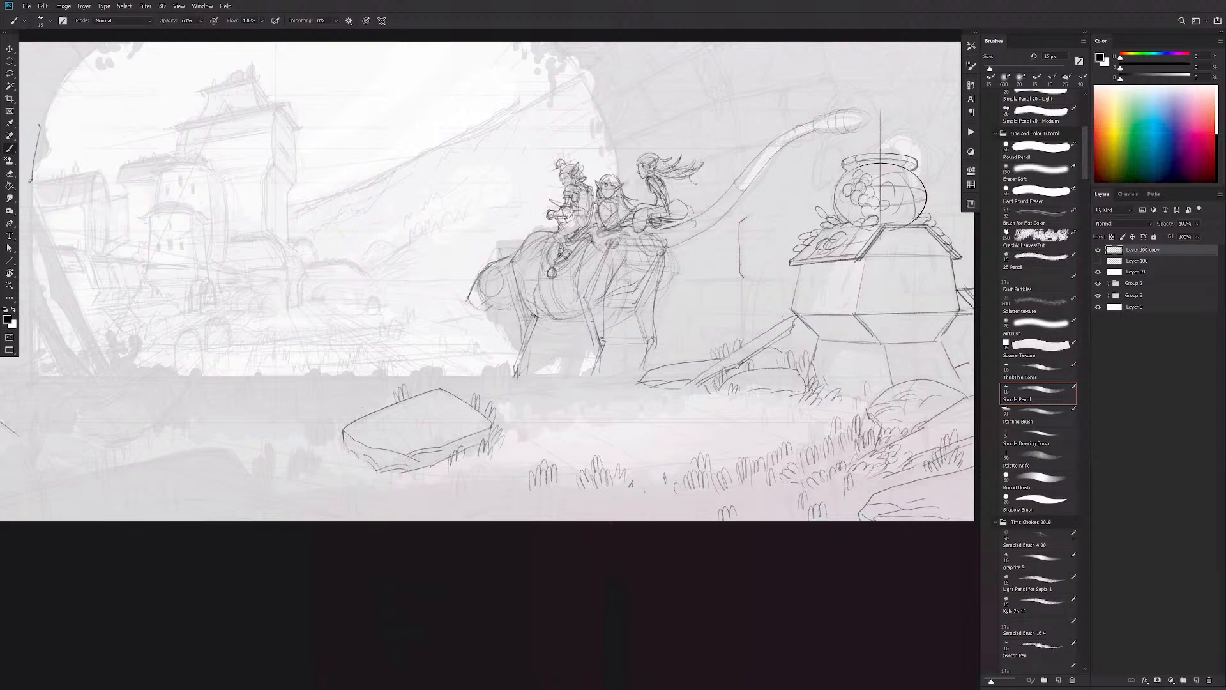
drag(649, 472, 646, 478)
key(ctrl+z)
key(ctrl+z)
Step: Add grass around the riding beast's feet and thicken the tufts in the right foreground
drag(633, 370, 630, 385)
mouse_move(506, 367)
mouse_down()
mouse_move(509, 384)
mouse_move(504, 370)
mouse_move(480, 383)
mouse_up()
mouse_move(479, 369)
mouse_down()
mouse_move(476, 385)
mouse_move(485, 370)
mouse_move(438, 379)
mouse_move(462, 392)
mouse_up()
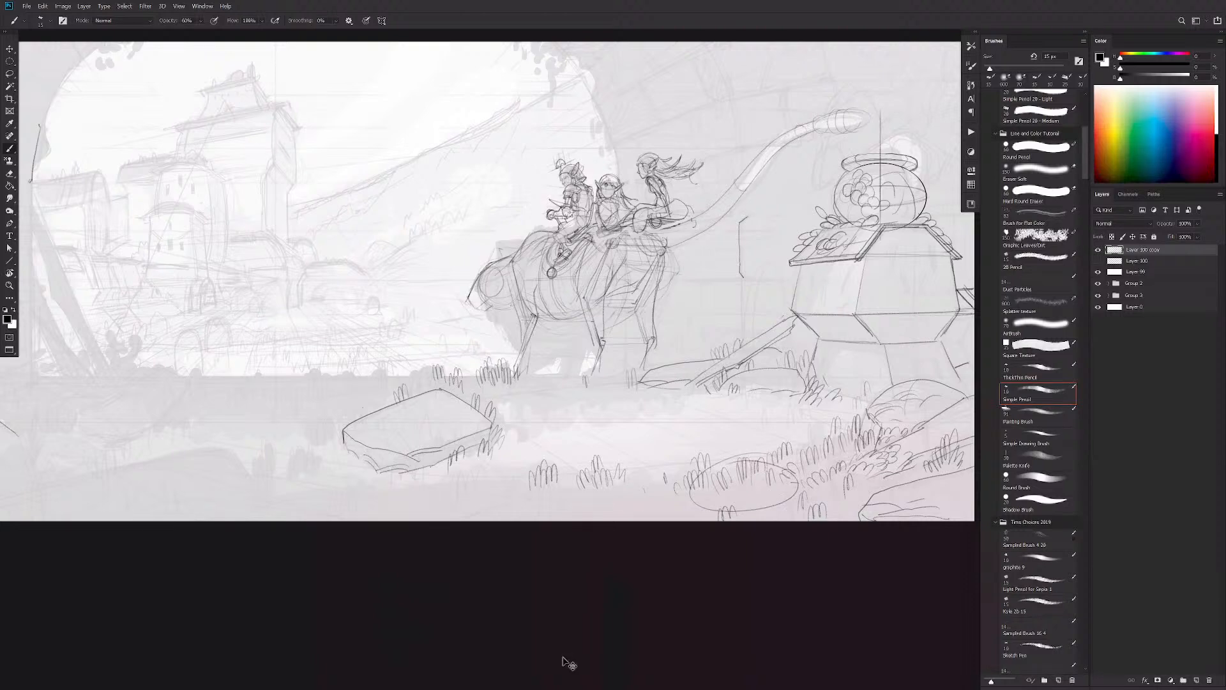
mouse_move(754, 445)
mouse_down()
mouse_move(742, 488)
mouse_move(759, 489)
mouse_up()
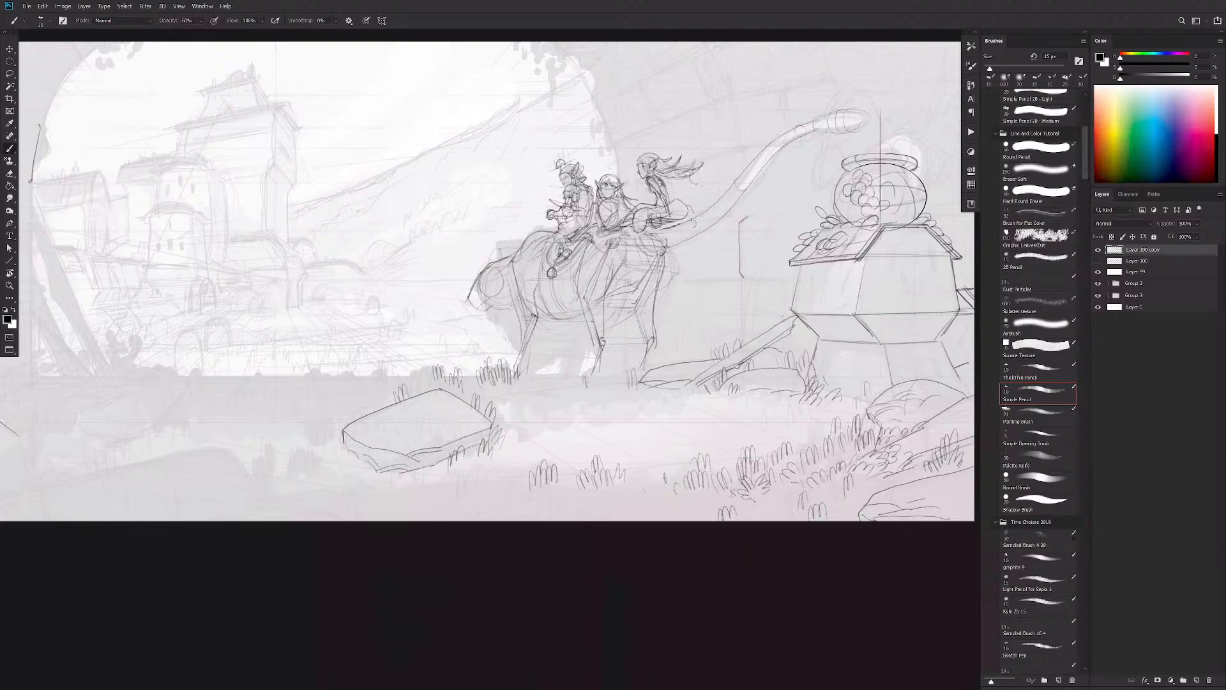
mouse_move(541, 486)
mouse_down()
mouse_move(671, 477)
mouse_move(578, 465)
mouse_move(617, 475)
mouse_up()
Step: Extend the grass fringe along the ground's back edge behind the flat stone
drag(620, 377, 613, 392)
drag(611, 376, 601, 390)
drag(598, 378, 594, 391)
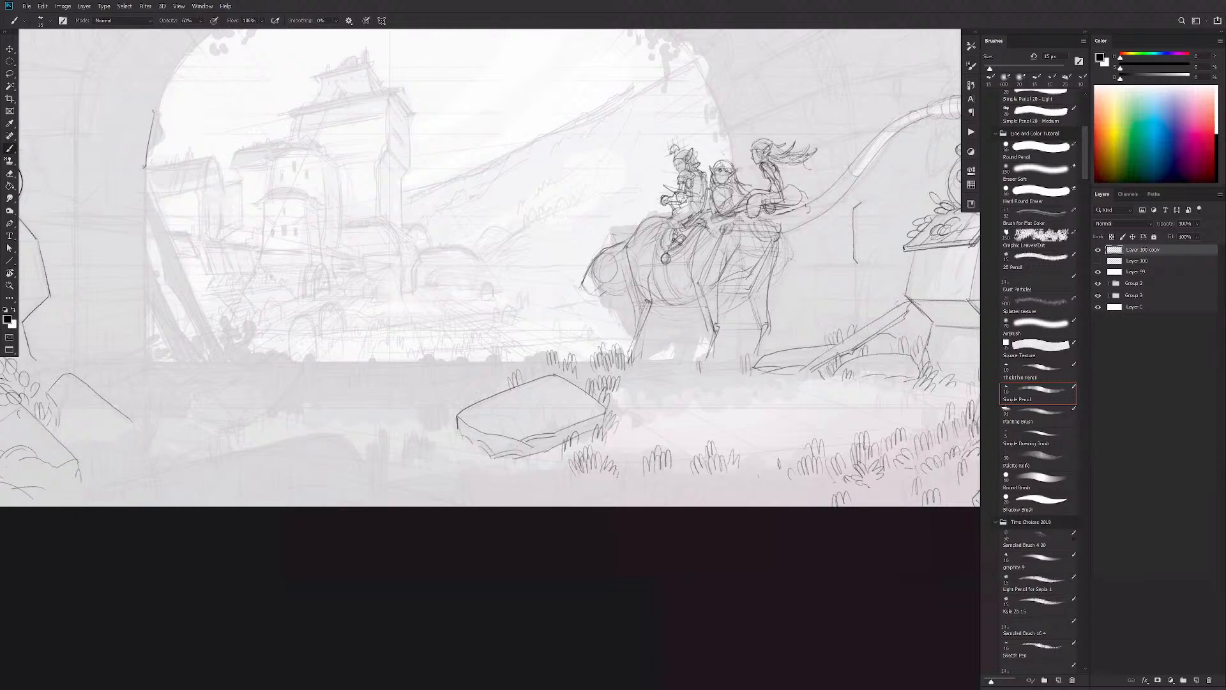
drag(543, 348, 541, 364)
drag(537, 350, 530, 367)
drag(527, 356, 511, 366)
drag(508, 360, 502, 368)
drag(497, 355, 490, 375)
Step: Add crack lines to the flat stone's front and a rounded leafy clump at its left end
mouse_move(562, 419)
mouse_down()
mouse_move(531, 427)
mouse_move(527, 457)
mouse_up()
drag(447, 401, 426, 415)
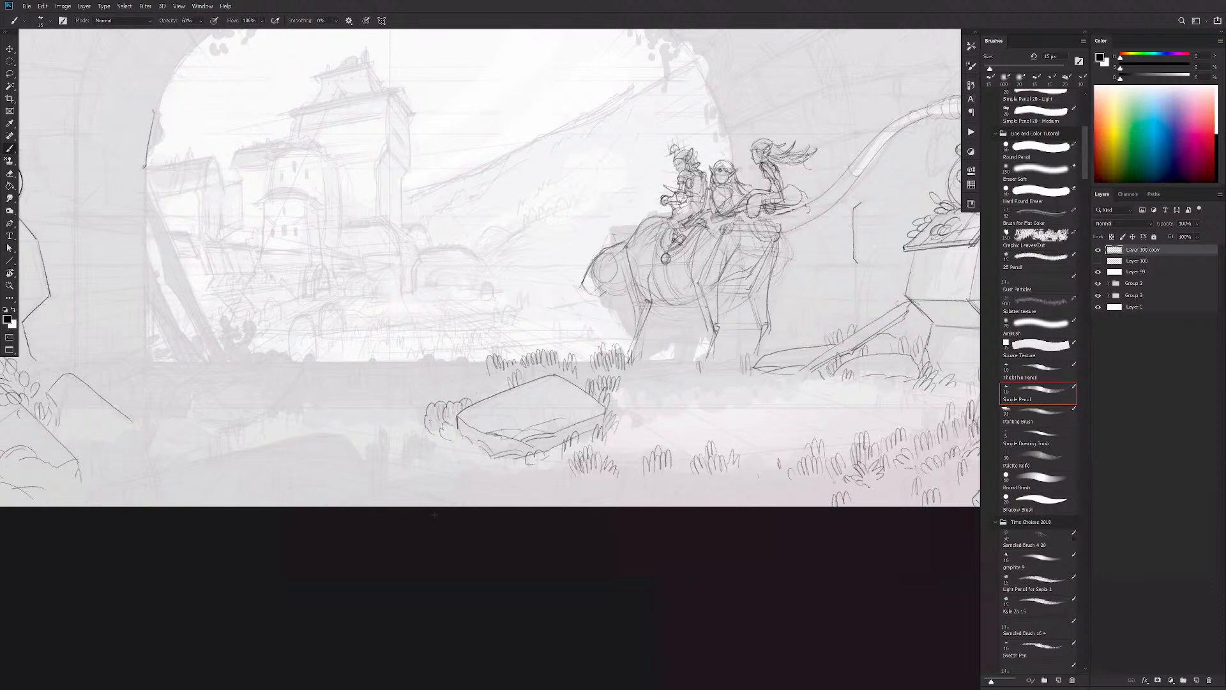
Step: Draw the uneven back edge of the ground and a jagged rock at its left end
drag(692, 491, 847, 492)
drag(642, 364, 567, 363)
key(ctrl+z)
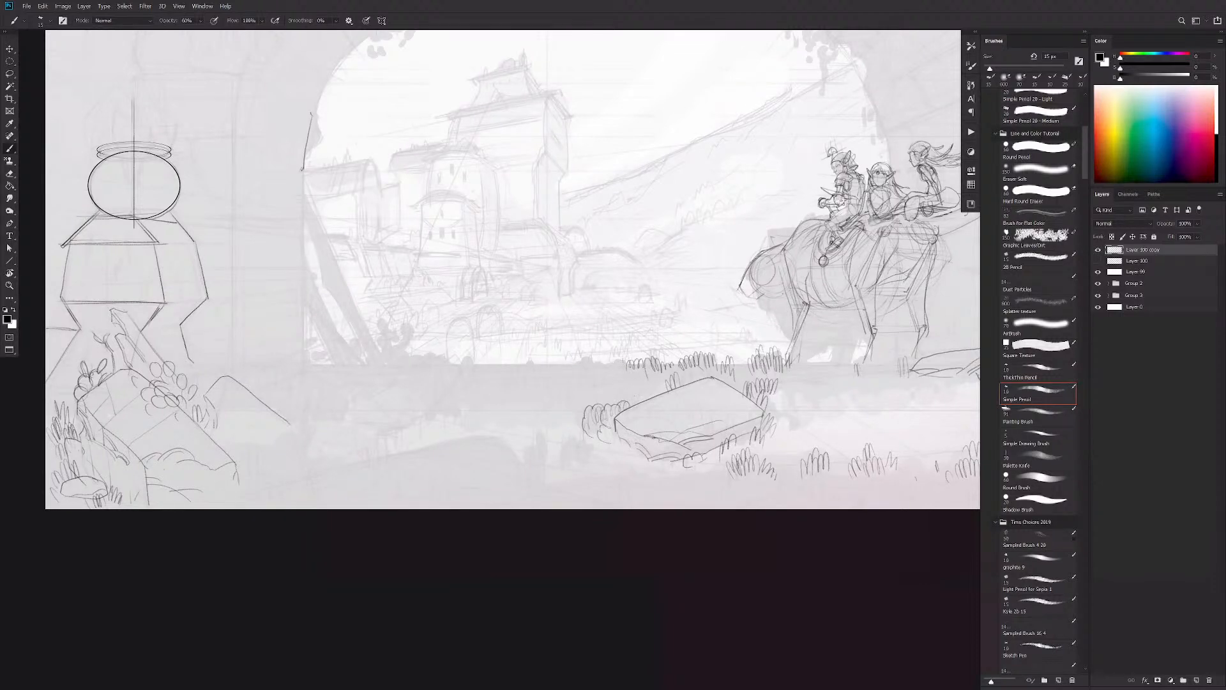
mouse_move(573, 362)
mouse_down()
mouse_move(413, 368)
mouse_move(348, 415)
mouse_move(392, 428)
mouse_move(451, 388)
mouse_up()
drag(382, 418, 474, 380)
key(ctrl+z)
key(ctrl+z)
Step: Add short grass tufts beside the jagged rock's right end
drag(463, 382, 464, 396)
mouse_move(474, 385)
mouse_down()
mouse_move(469, 394)
mouse_move(467, 353)
mouse_up()
drag(471, 368, 473, 353)
drag(475, 367, 478, 355)
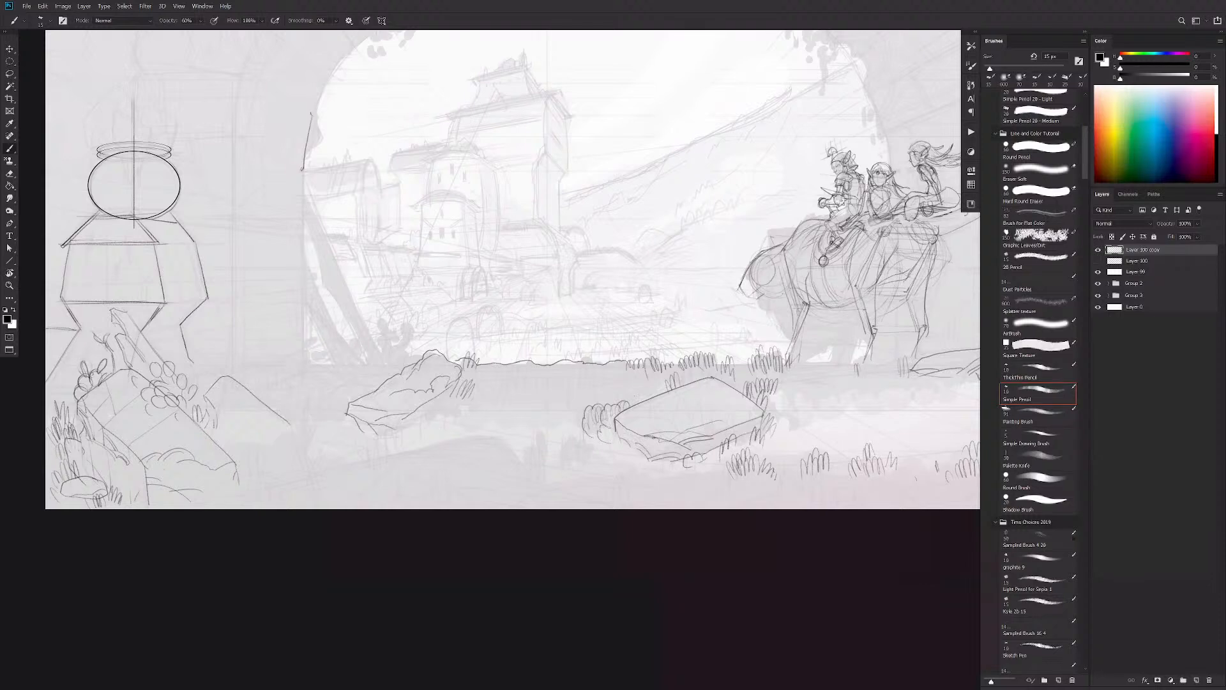
Step: Add curved surface lines across the top of the flat stone and texture its edge
drag(751, 432, 789, 435)
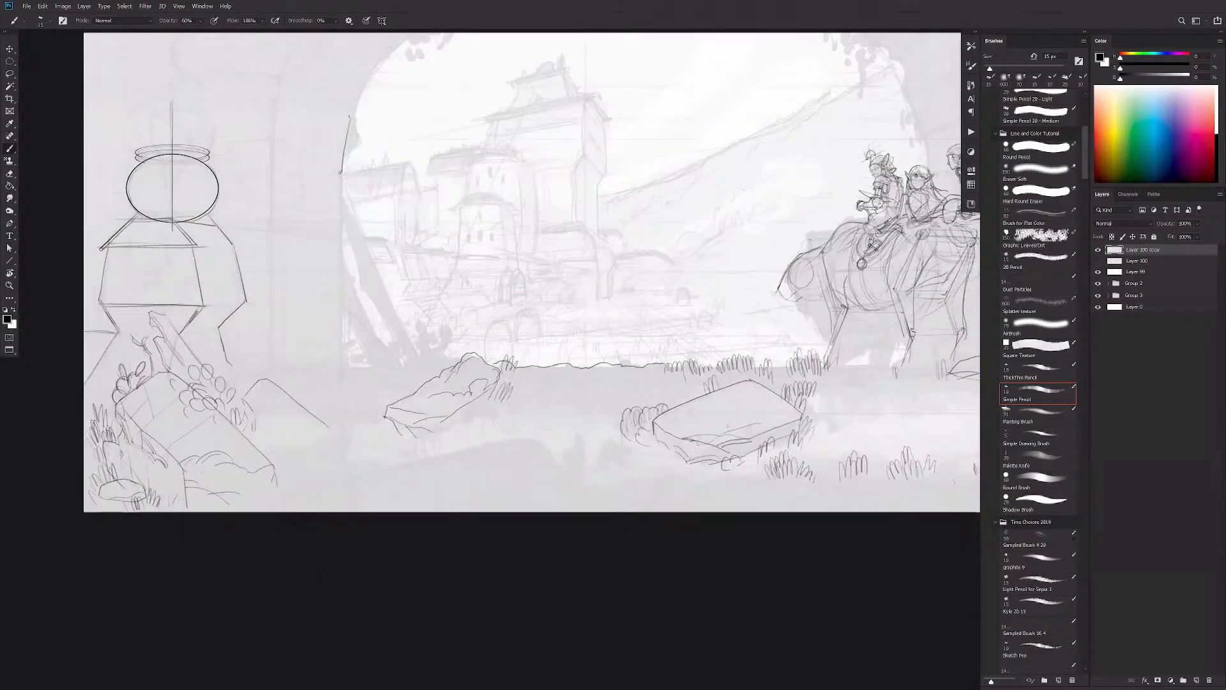
drag(715, 415, 793, 405)
drag(678, 433, 704, 439)
Step: Fill the ground's back edge with more grass blades between the flat stone and the jagged rock
mouse_move(772, 359)
mouse_down()
mouse_move(763, 373)
mouse_move(753, 354)
mouse_up()
drag(749, 370, 743, 357)
mouse_move(741, 372)
mouse_down()
mouse_move(733, 349)
mouse_move(678, 358)
mouse_up()
drag(675, 373, 673, 357)
drag(671, 373, 667, 357)
drag(562, 377, 562, 365)
drag(555, 377, 540, 363)
drag(534, 372, 533, 362)
Step: Sketch a branching leafy bush behind the jagged rock
mouse_move(459, 363)
mouse_down()
mouse_move(441, 340)
mouse_move(447, 357)
mouse_up()
mouse_move(451, 364)
mouse_down()
mouse_move(442, 355)
mouse_move(458, 306)
mouse_move(446, 317)
mouse_move(464, 340)
mouse_move(472, 333)
mouse_move(437, 328)
mouse_move(430, 341)
mouse_move(417, 319)
mouse_up()
mouse_move(417, 319)
mouse_down()
mouse_move(429, 348)
mouse_move(427, 320)
mouse_move(448, 327)
mouse_move(422, 360)
mouse_move(432, 307)
mouse_up()
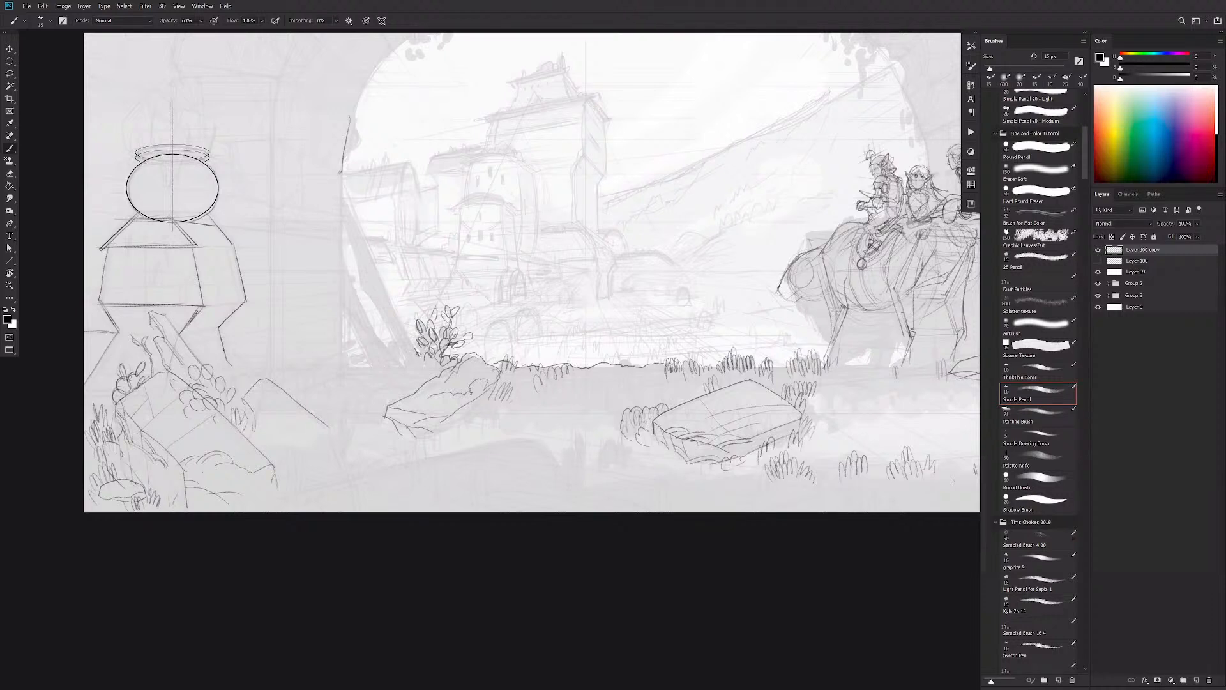
Step: Draw the leaning beam at the arch's left side and the wall edge above it with hanging leaves
mouse_move(436, 359)
mouse_down()
mouse_move(415, 375)
mouse_move(393, 303)
mouse_move(397, 316)
mouse_move(379, 304)
mouse_up()
mouse_move(363, 288)
mouse_down()
mouse_move(378, 306)
mouse_move(345, 217)
mouse_up()
mouse_move(367, 278)
mouse_down()
mouse_move(359, 251)
mouse_move(376, 271)
mouse_up()
mouse_move(355, 108)
mouse_down()
mouse_move(357, 160)
mouse_move(340, 172)
mouse_move(365, 240)
mouse_up()
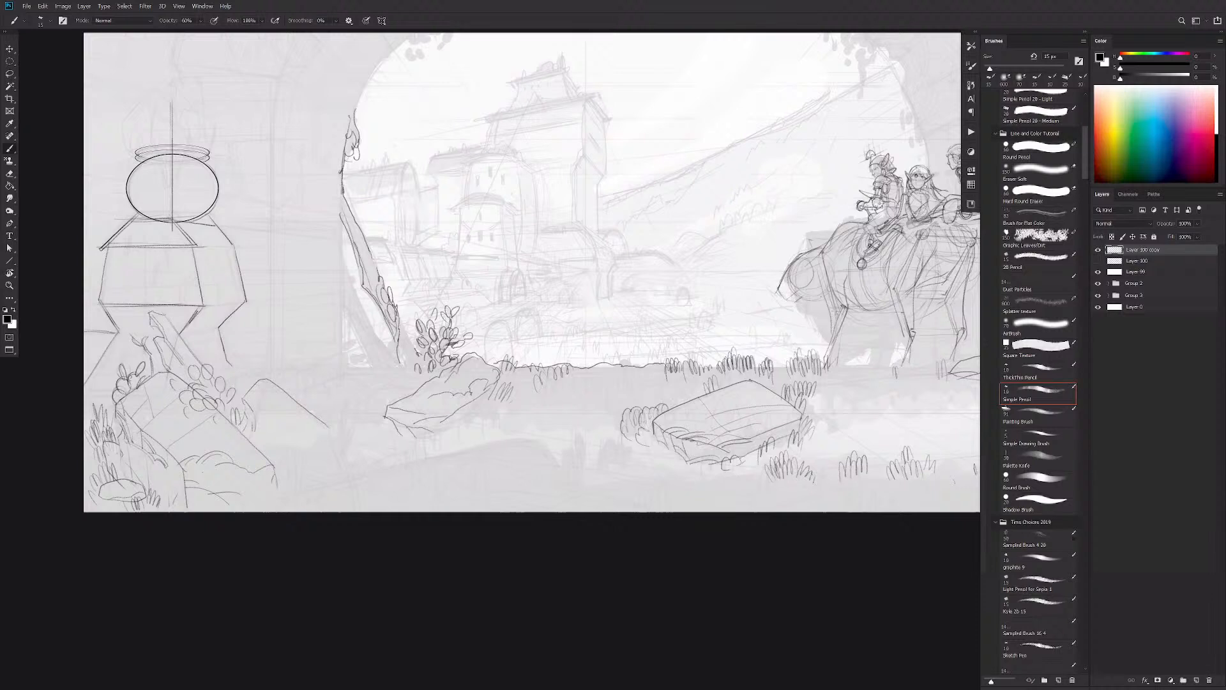
drag(343, 186, 340, 279)
Step: Draw stone block seams at the arch's upper-left curve and refine the lower end of the leaning beam
drag(558, 418, 467, 592)
drag(200, 250, 257, 293)
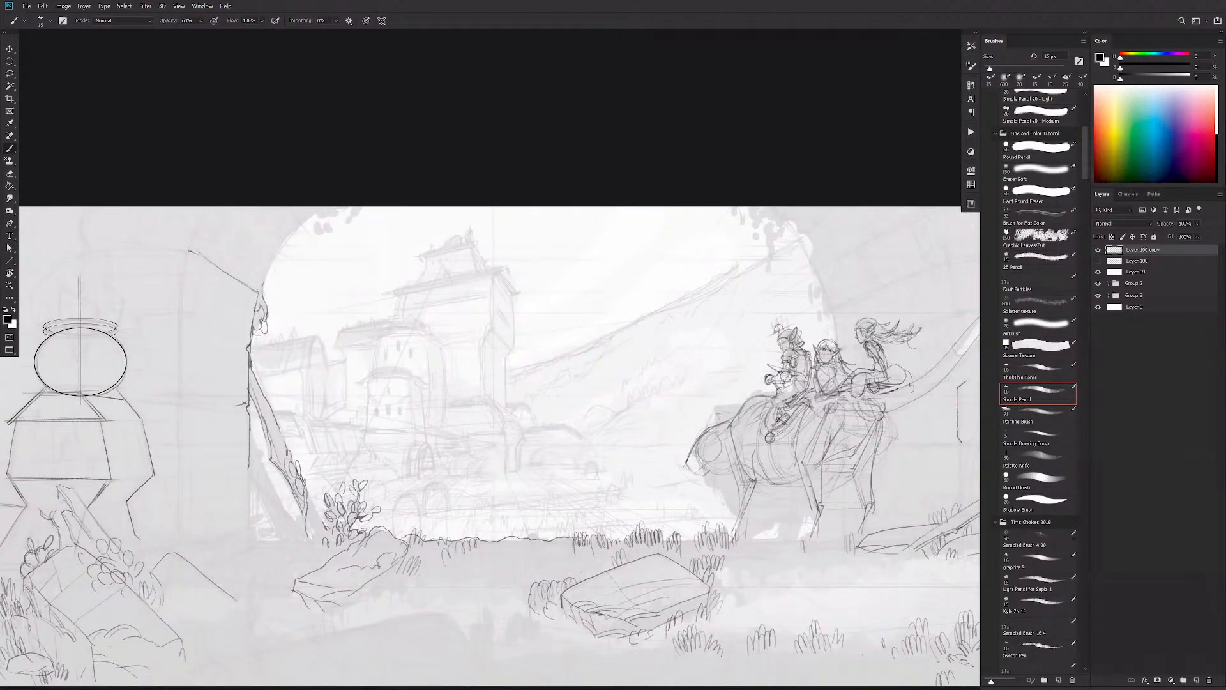
drag(229, 208, 276, 252)
drag(267, 276, 257, 294)
drag(311, 497, 322, 524)
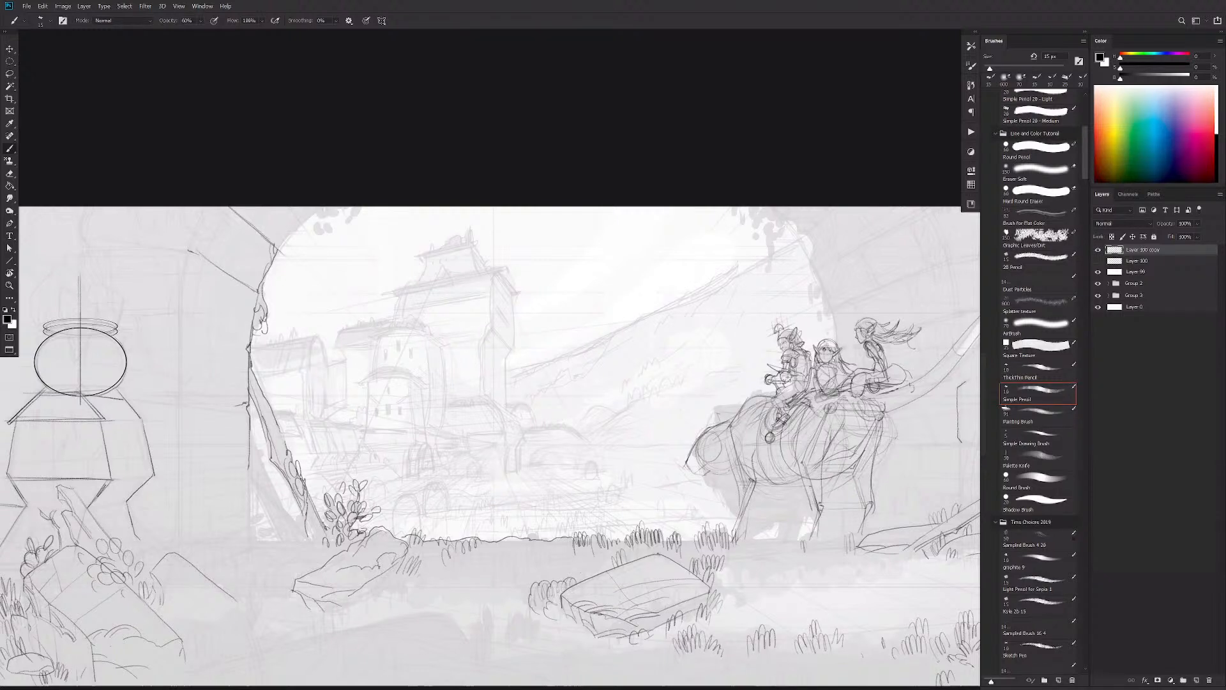
Step: Sketch a leafy plant at the foot of the left wall and outline the wall's lower stone block
drag(572, 559, 624, 548)
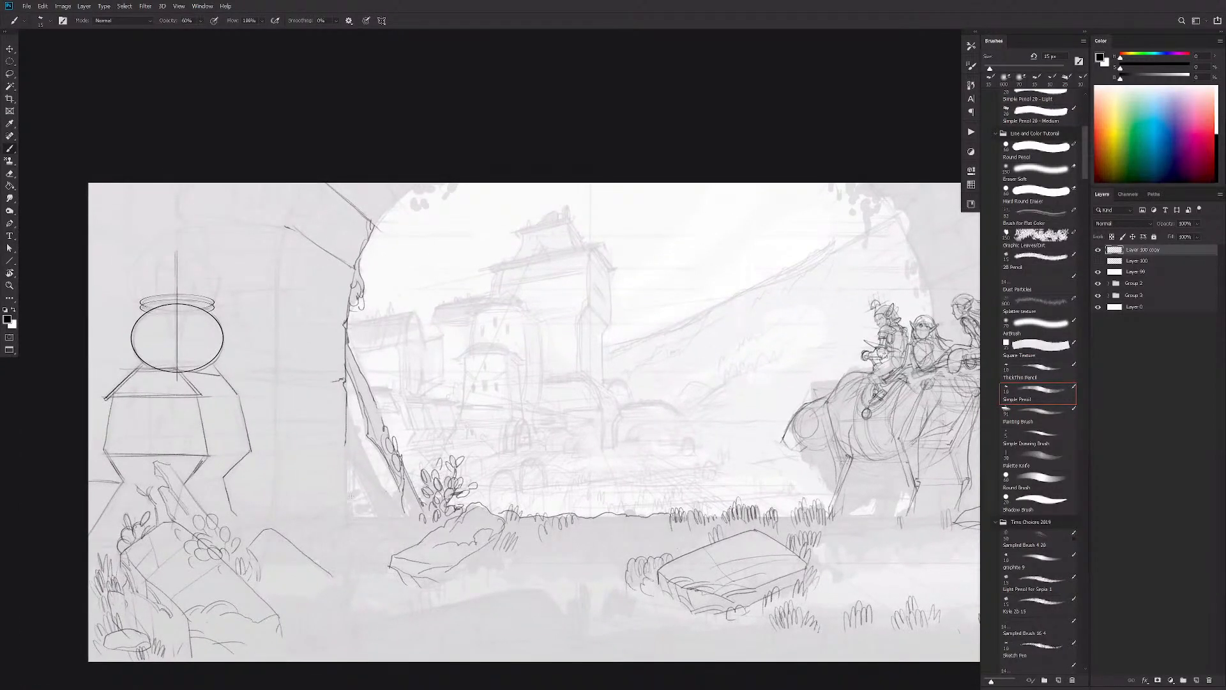
mouse_move(359, 489)
mouse_down()
mouse_move(347, 498)
mouse_move(358, 518)
mouse_move(332, 520)
mouse_move(335, 497)
mouse_up()
key(r)
drag(299, 581, 396, 587)
key(space)
drag(665, 409, 748, 355)
key(b)
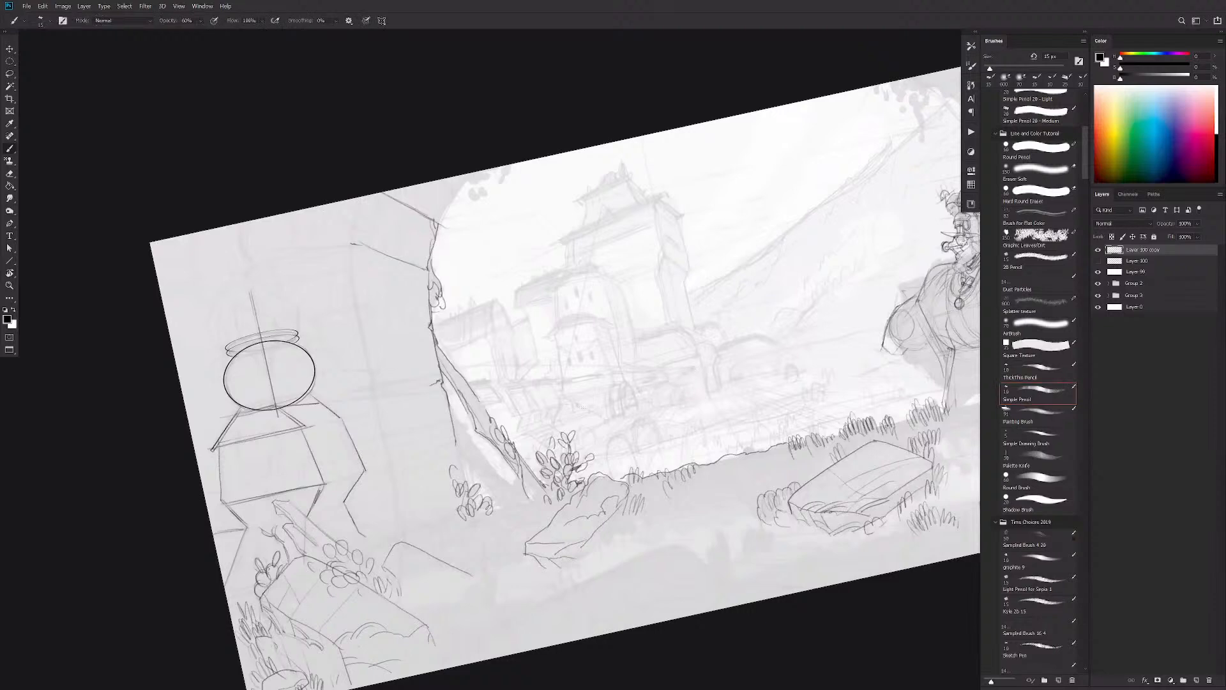
drag(456, 441, 389, 462)
Step: Add grass tufts behind the left rocks, along the left statue's base and around the corner mushroom
mouse_move(406, 539)
mouse_down()
mouse_move(437, 517)
mouse_move(388, 522)
mouse_move(381, 538)
mouse_move(352, 532)
mouse_up()
drag(361, 550, 359, 532)
drag(233, 591, 231, 574)
mouse_move(227, 591)
mouse_down()
mouse_move(224, 572)
mouse_move(251, 580)
mouse_move(231, 553)
mouse_up()
drag(359, 646, 398, 595)
drag(285, 540, 282, 522)
drag(273, 545, 273, 526)
mouse_move(267, 548)
mouse_down()
mouse_move(276, 502)
mouse_move(266, 485)
mouse_up()
drag(260, 504, 263, 483)
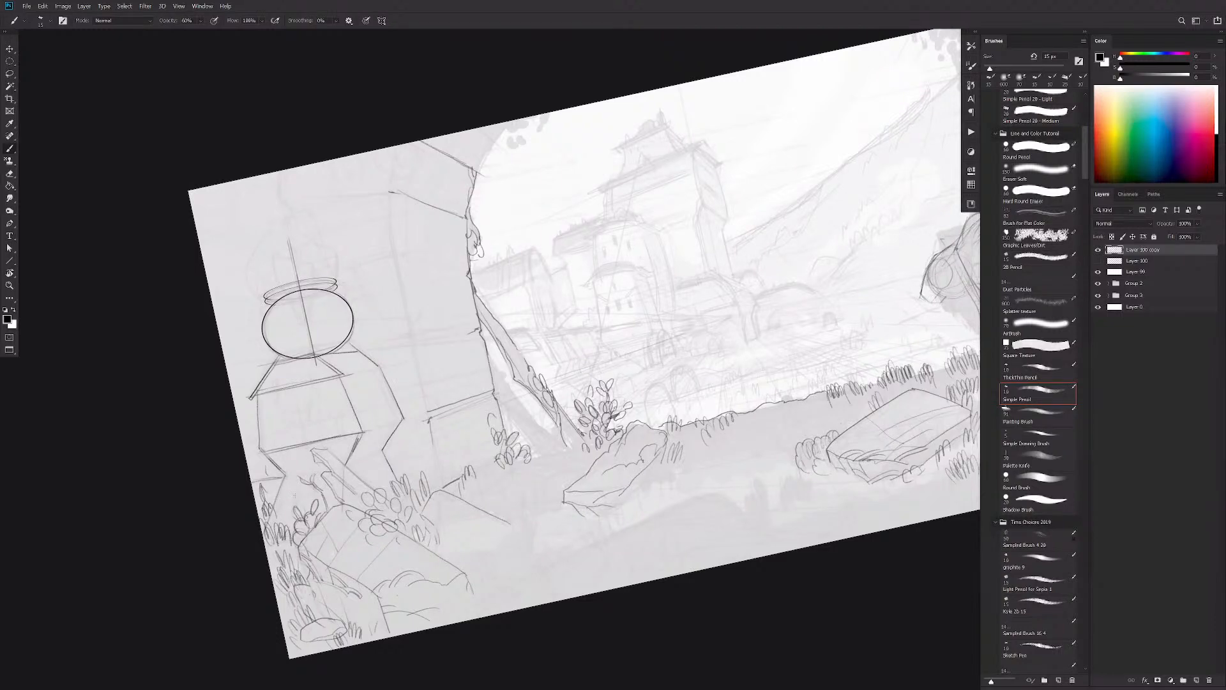
drag(337, 648, 340, 629)
mouse_move(331, 649)
mouse_down()
mouse_move(334, 628)
mouse_move(319, 639)
mouse_up()
Step: Refine the left statue's roof edge below the round vase and erase the old lines
drag(353, 463, 381, 449)
key(r)
drag(343, 372, 360, 439)
key(e)
key(b)
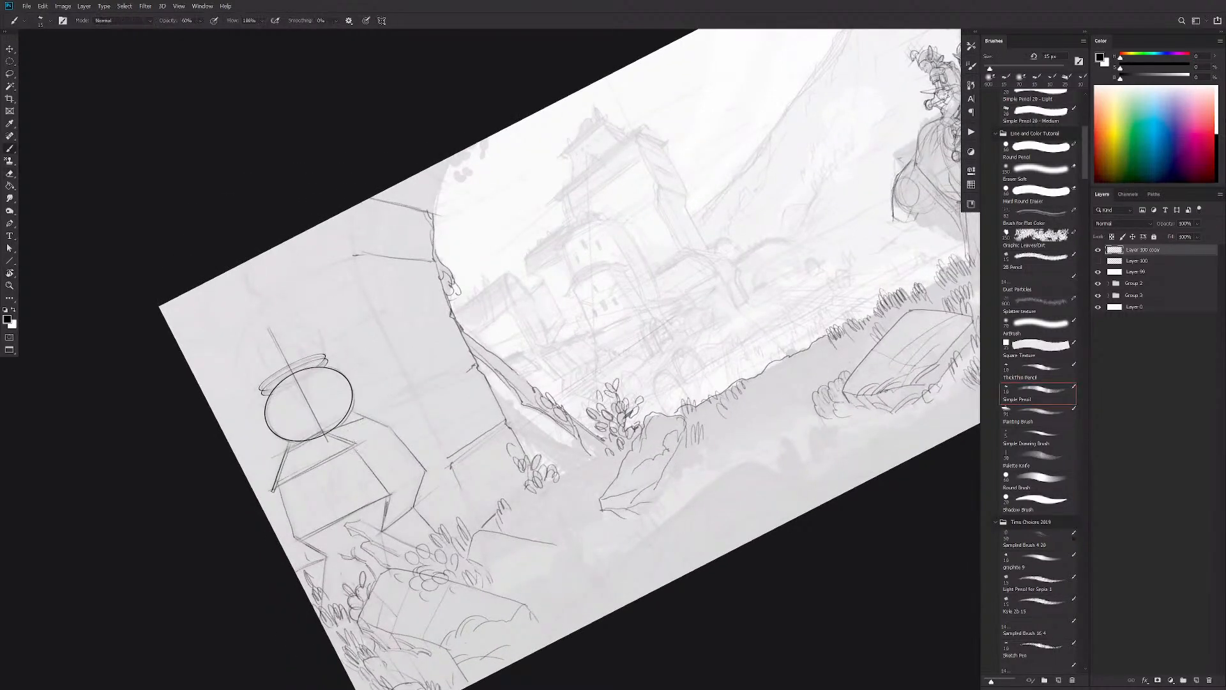
drag(528, 414, 463, 415)
drag(758, 392, 588, 484)
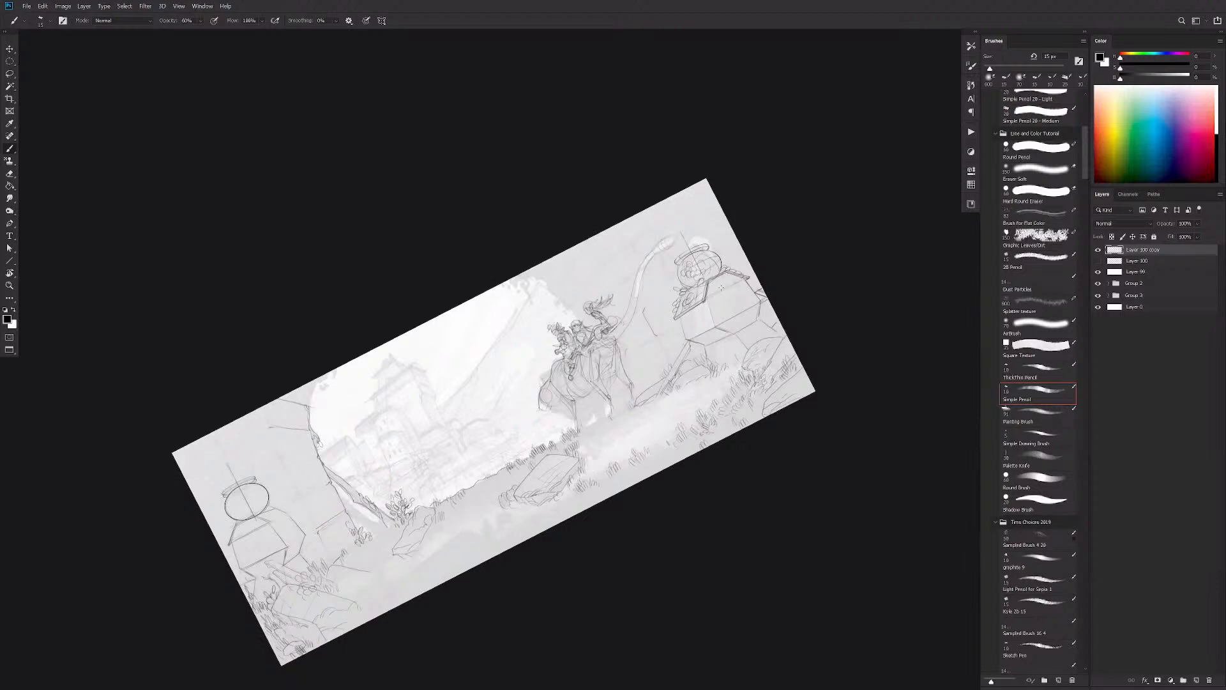
drag(421, 491, 649, 379)
ctrl+click(538, 428)
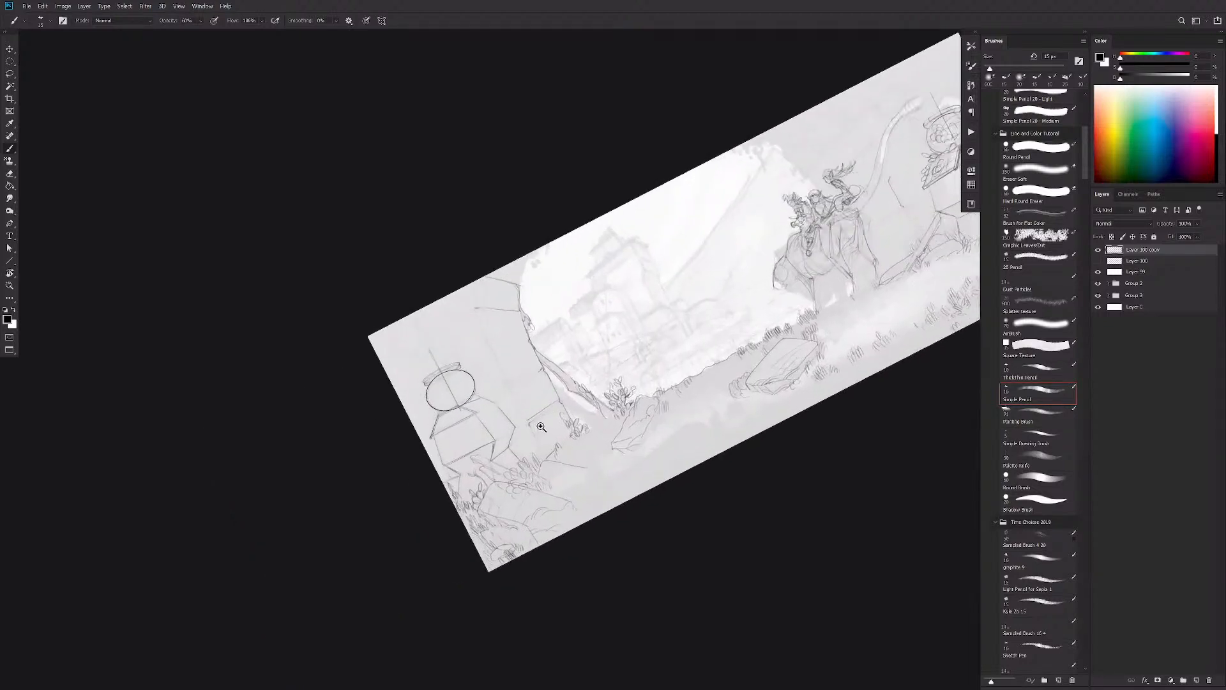
ctrl+click(539, 428)
mouse_move(356, 399)
mouse_down()
mouse_move(338, 450)
mouse_move(347, 439)
mouse_up()
key(e)
mouse_move(391, 389)
mouse_down()
mouse_move(362, 399)
mouse_move(401, 377)
mouse_move(380, 392)
mouse_move(433, 396)
mouse_up()
key(b)
key(ctrl+z)
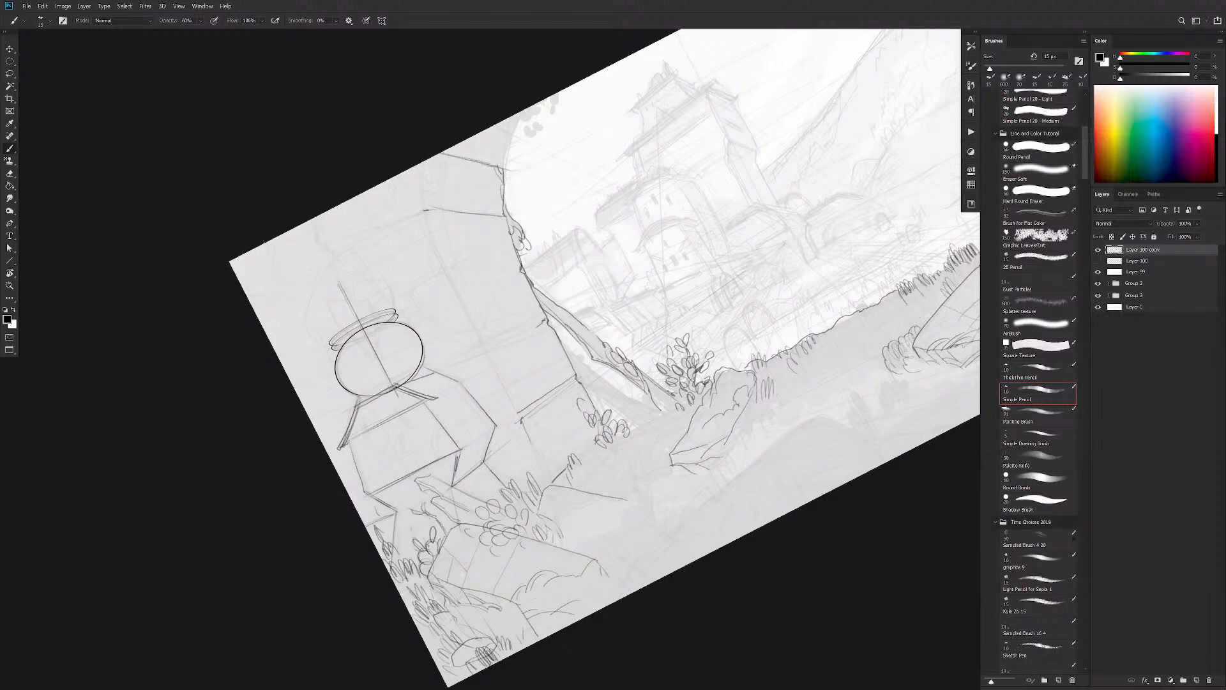
Step: Draw the overhanging right side of the left statue's roof and a vertical edge down its body
drag(399, 385, 440, 369)
drag(450, 415, 287, 466)
mouse_move(269, 417)
mouse_down()
mouse_move(303, 432)
mouse_move(265, 448)
mouse_up()
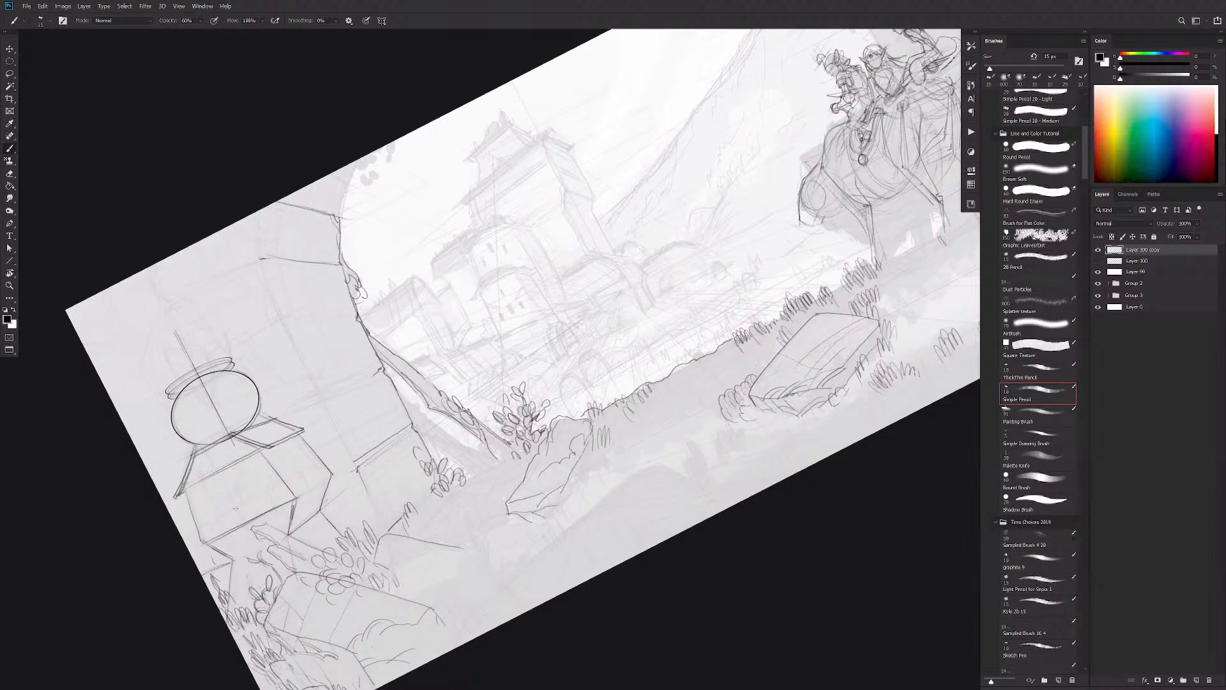
drag(229, 491, 232, 512)
drag(264, 460, 291, 493)
Step: Erase stray lines on the left statue's roof and redraw its sloping left edge
key(e)
mouse_move(242, 447)
mouse_down()
mouse_move(285, 439)
mouse_move(230, 442)
mouse_move(246, 449)
mouse_move(235, 449)
mouse_move(437, 389)
mouse_up()
key(b)
key(e)
key(b)
mouse_move(354, 381)
mouse_down()
mouse_move(383, 368)
mouse_move(331, 391)
mouse_move(377, 368)
mouse_move(332, 394)
mouse_move(316, 429)
mouse_up()
key(b)
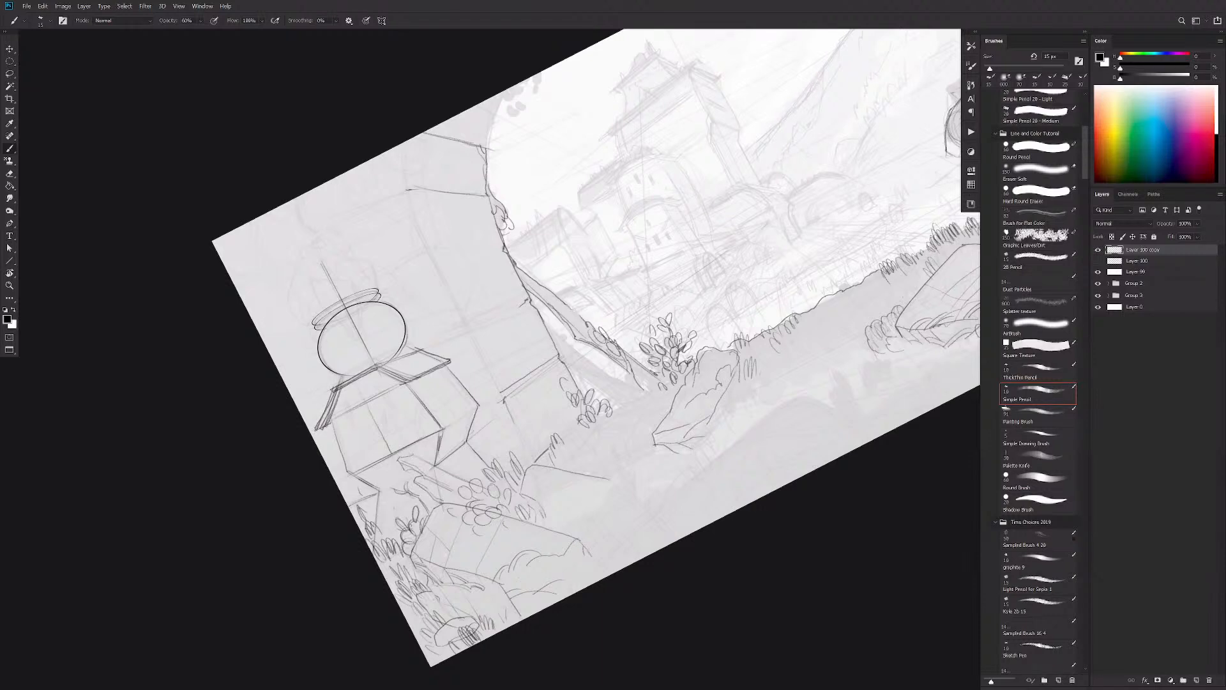
Step: Reset the canvas rotation and sketch an arched niche line around the right statue
key(Escape)
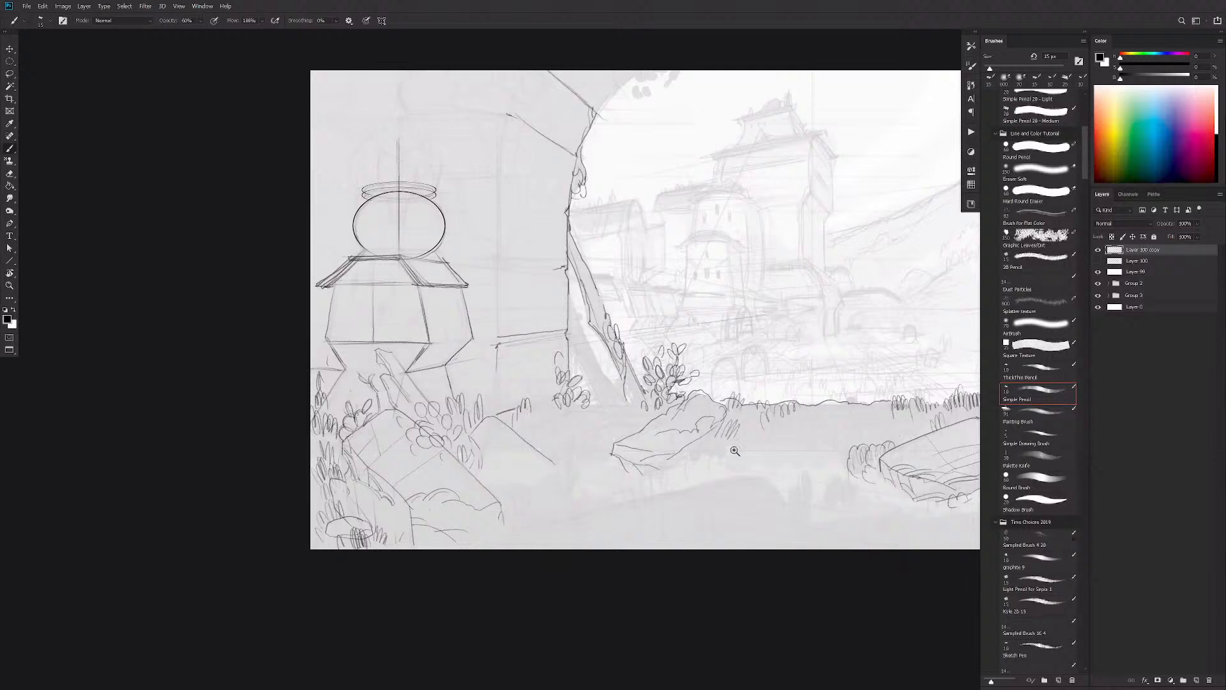
scroll(767, 455, down, 4)
drag(827, 479, 524, 545)
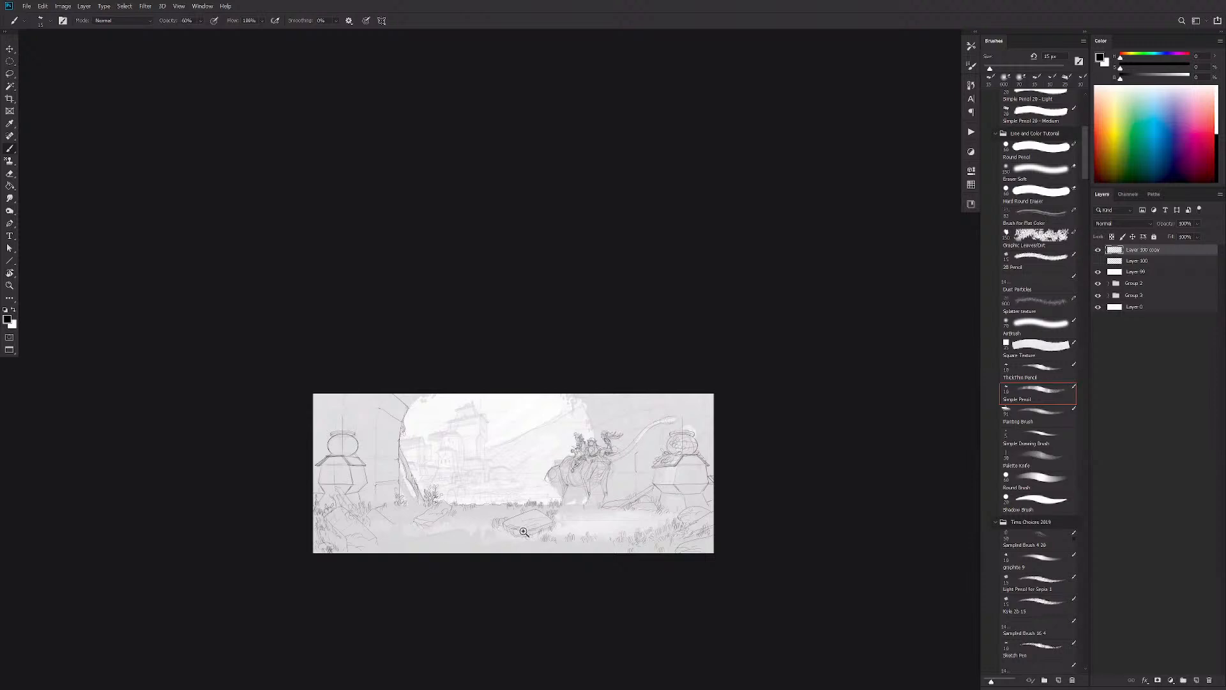
scroll(568, 531, up, 3)
drag(696, 426, 749, 373)
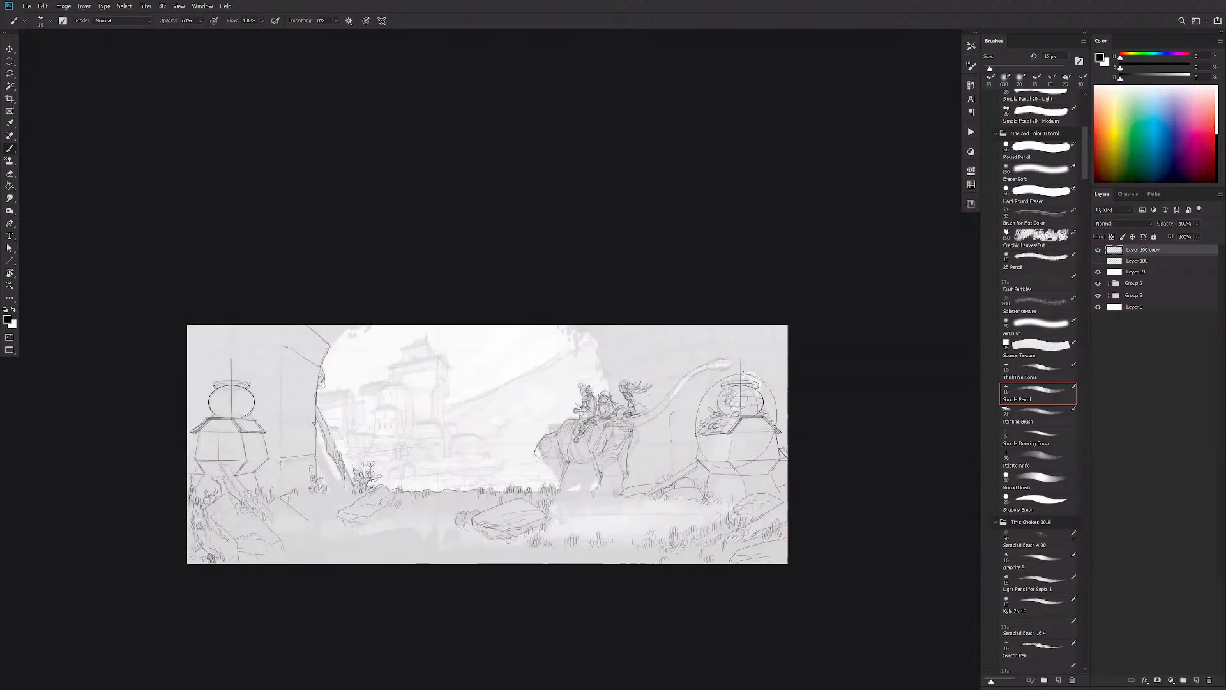
key(ctrl+z)
mouse_move(252, 372)
mouse_down()
mouse_move(207, 400)
mouse_move(269, 389)
mouse_move(223, 412)
mouse_up()
key(ctrl+z)
drag(549, 395, 789, 422)
key(ctrl+z)
mouse_move(741, 371)
mouse_down()
mouse_move(734, 442)
mouse_move(766, 383)
mouse_up()
key(ctrl+z)
mouse_move(741, 440)
mouse_down()
mouse_move(723, 503)
mouse_move(608, 549)
mouse_up()
key(ctrl+z)
drag(231, 387, 296, 535)
key(ctrl+z)
mouse_move(235, 370)
mouse_down()
mouse_move(206, 419)
mouse_move(240, 376)
mouse_move(216, 423)
mouse_move(315, 407)
mouse_move(400, 411)
mouse_up()
key(ctrl+z)
key(ctrl+z)
drag(382, 471, 612, 506)
mouse_move(306, 524)
mouse_down()
mouse_move(599, 461)
mouse_move(516, 440)
mouse_move(529, 514)
mouse_move(710, 520)
mouse_move(954, 475)
mouse_move(549, 455)
mouse_move(620, 531)
mouse_move(804, 519)
mouse_move(750, 553)
mouse_move(722, 626)
mouse_up()
key(ctrl+z)
key(ctrl+z)
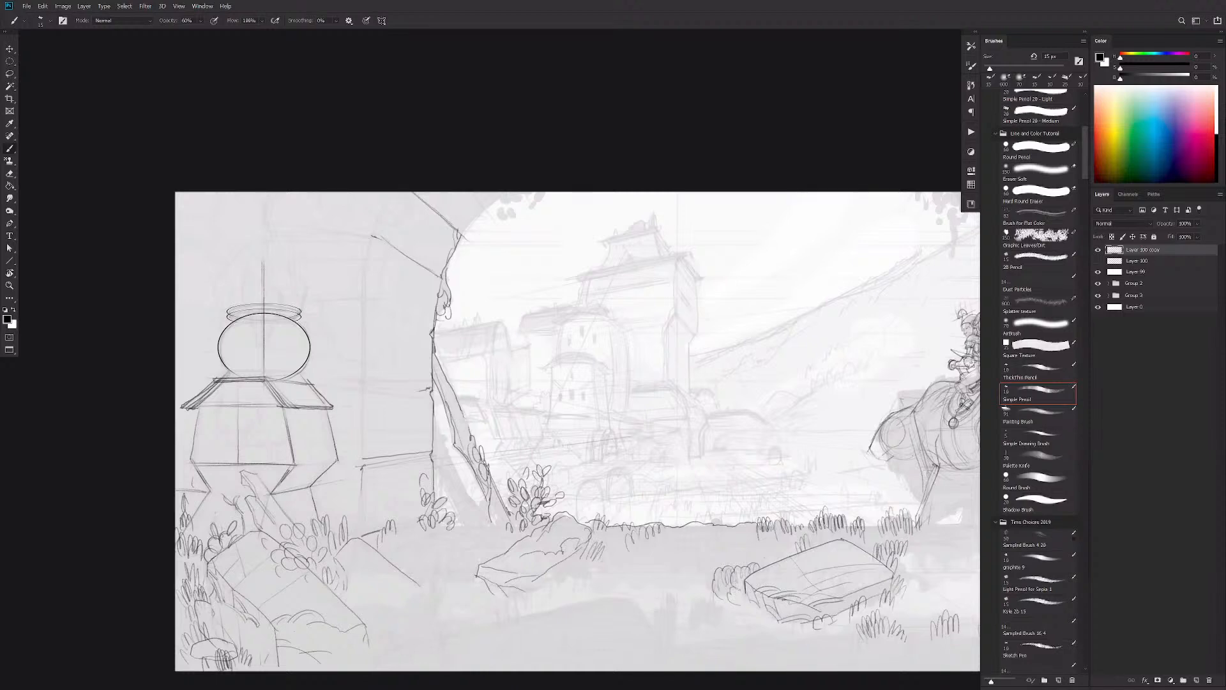
Step: Draw tufts of grass along the base of the rocks in the left foreground
mouse_move(753, 545)
mouse_down()
mouse_move(676, 594)
mouse_move(816, 470)
mouse_up()
drag(622, 465, 717, 451)
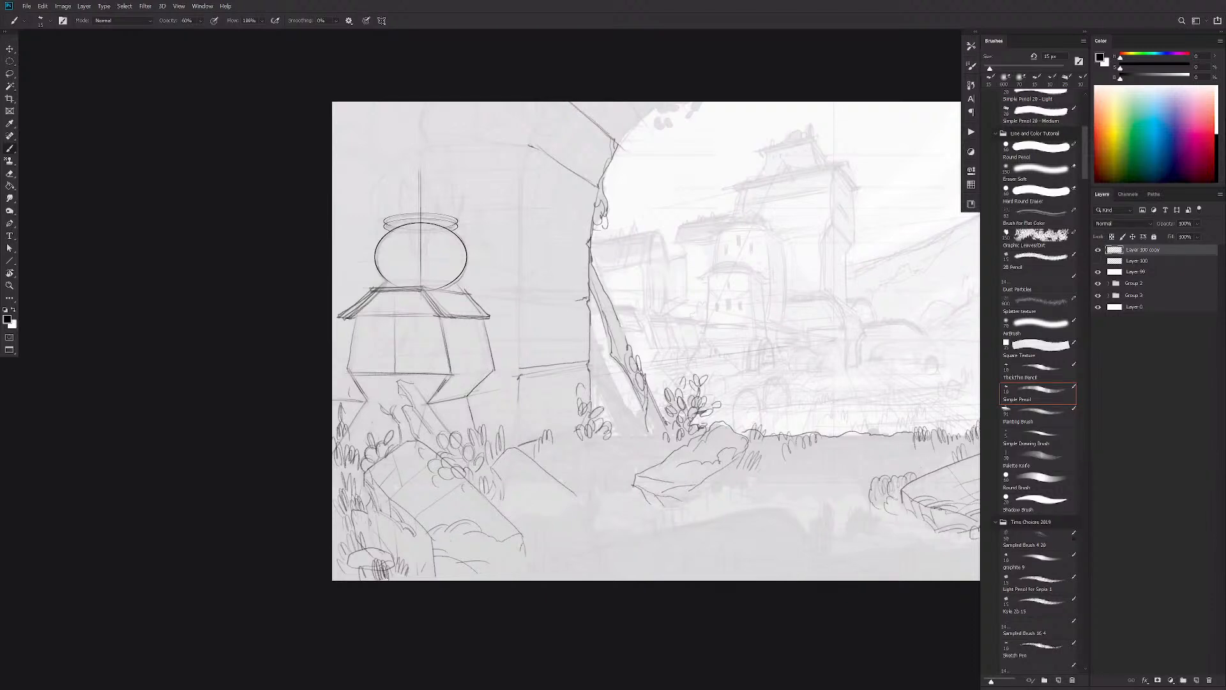
mouse_move(576, 495)
mouse_down()
mouse_move(583, 541)
mouse_move(546, 511)
mouse_up()
drag(550, 560, 548, 522)
mouse_move(546, 560)
mouse_down()
mouse_move(539, 530)
mouse_move(534, 567)
mouse_move(529, 542)
mouse_move(560, 542)
mouse_up()
drag(555, 556, 569, 543)
drag(545, 573, 538, 552)
mouse_move(532, 574)
mouse_down()
mouse_move(523, 547)
mouse_move(473, 560)
mouse_up()
drag(578, 560, 566, 487)
key(ctrl+z)
key(ctrl+z)
key(ctrl+z)
Step: Sketch a tall leafy plant with a dark stem beside the left foreground rocks
drag(572, 509, 595, 461)
mouse_move(597, 504)
mouse_down()
mouse_move(584, 442)
mouse_move(599, 377)
mouse_move(596, 397)
mouse_move(587, 382)
mouse_move(610, 407)
mouse_up()
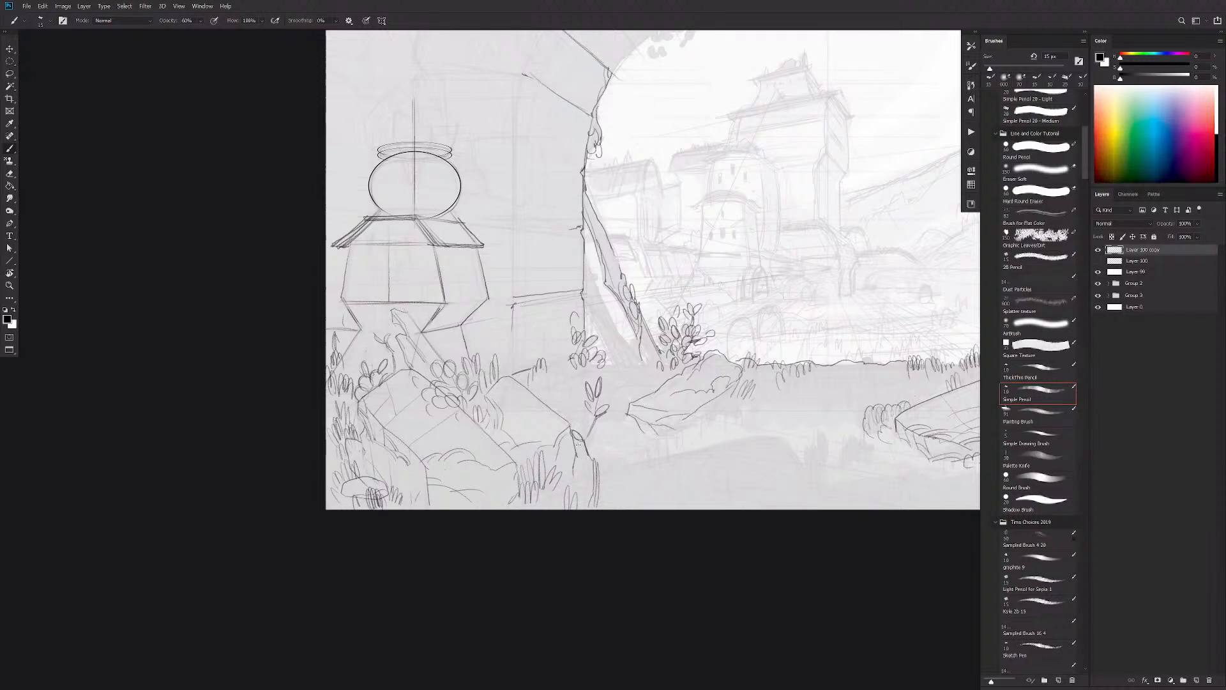
mouse_move(575, 442)
mouse_down()
mouse_move(558, 435)
mouse_move(595, 460)
mouse_move(596, 509)
mouse_up()
mouse_move(596, 463)
mouse_down()
mouse_move(615, 439)
mouse_move(582, 445)
mouse_up()
mouse_move(591, 390)
mouse_down()
mouse_move(582, 409)
mouse_move(584, 390)
mouse_move(608, 371)
mouse_move(609, 403)
mouse_up()
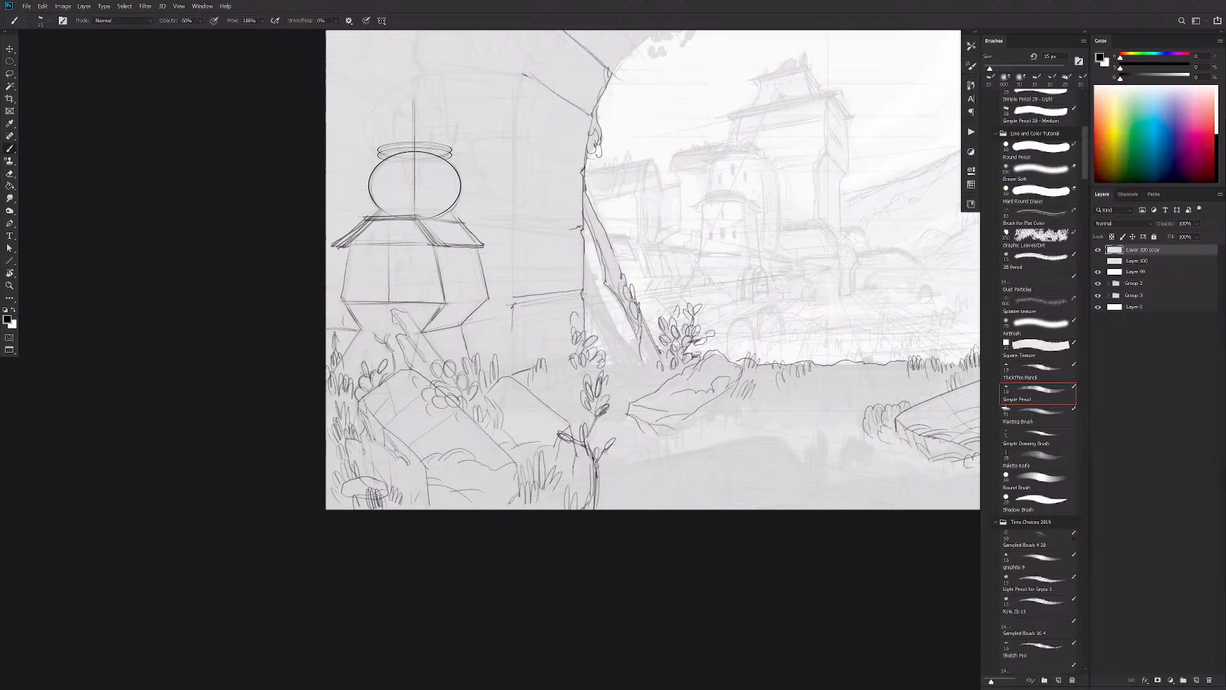
Step: Erase the rough branch at the rock's edge and redraw the tall plant's stem with small side leaves using the Simple Pencil brush
key(e)
mouse_move(571, 428)
mouse_down()
mouse_move(565, 442)
mouse_move(590, 480)
mouse_move(549, 421)
mouse_move(550, 442)
mouse_up()
key(b)
click(1036, 391)
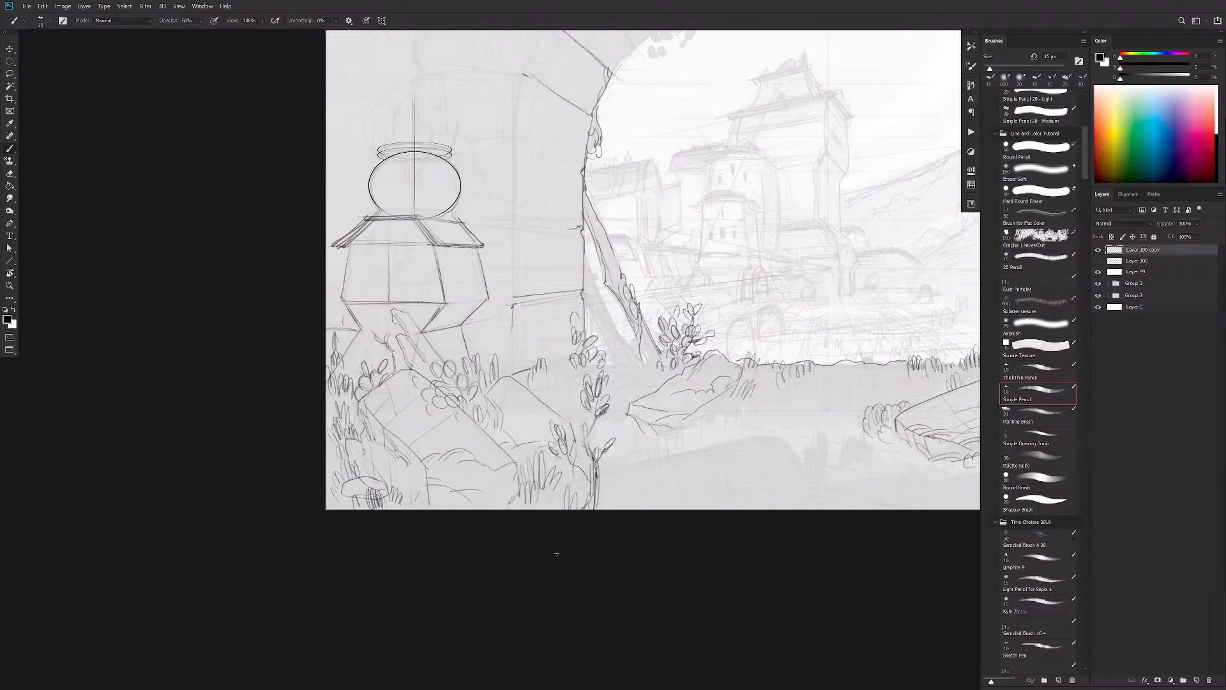
mouse_move(599, 496)
mouse_down()
mouse_move(604, 505)
mouse_move(617, 488)
mouse_move(591, 509)
mouse_up()
drag(592, 465, 580, 437)
drag(591, 493, 591, 460)
mouse_move(588, 454)
mouse_down()
mouse_move(584, 434)
mouse_move(584, 456)
mouse_up()
mouse_move(598, 411)
mouse_down()
mouse_move(587, 431)
mouse_move(591, 421)
mouse_up()
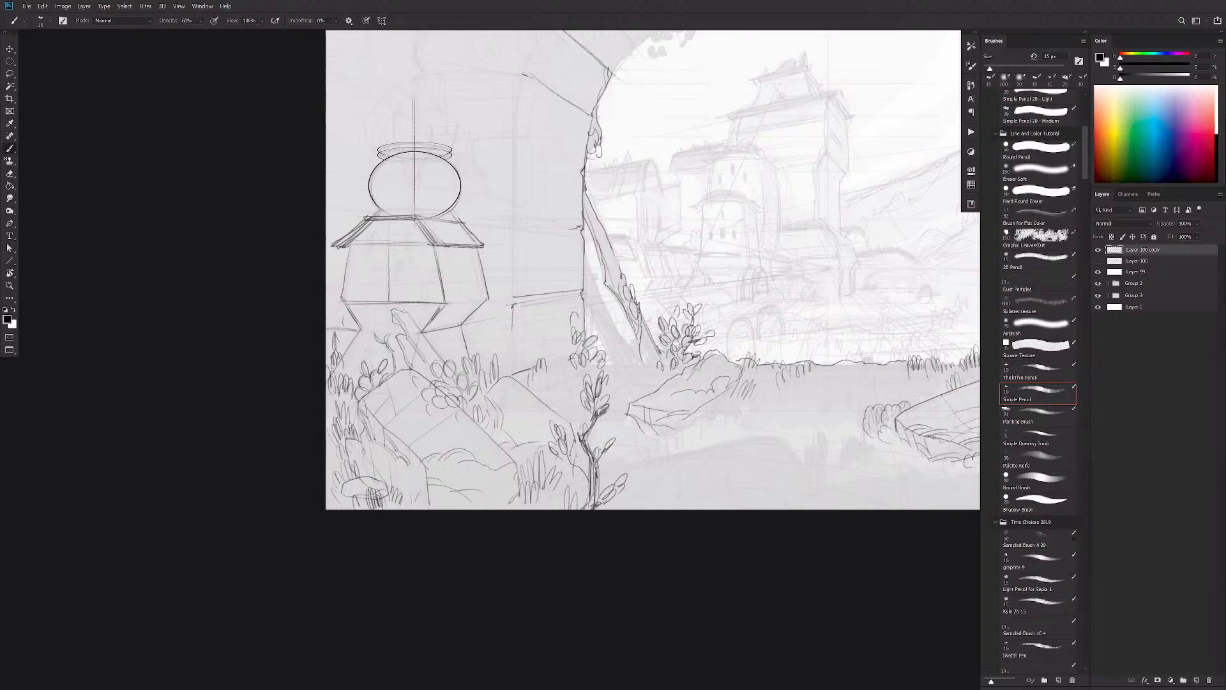
Step: Add small leaves near the flat middle rock and clean up the leaves around the tall plant's lower stem
drag(639, 435, 626, 421)
key(e)
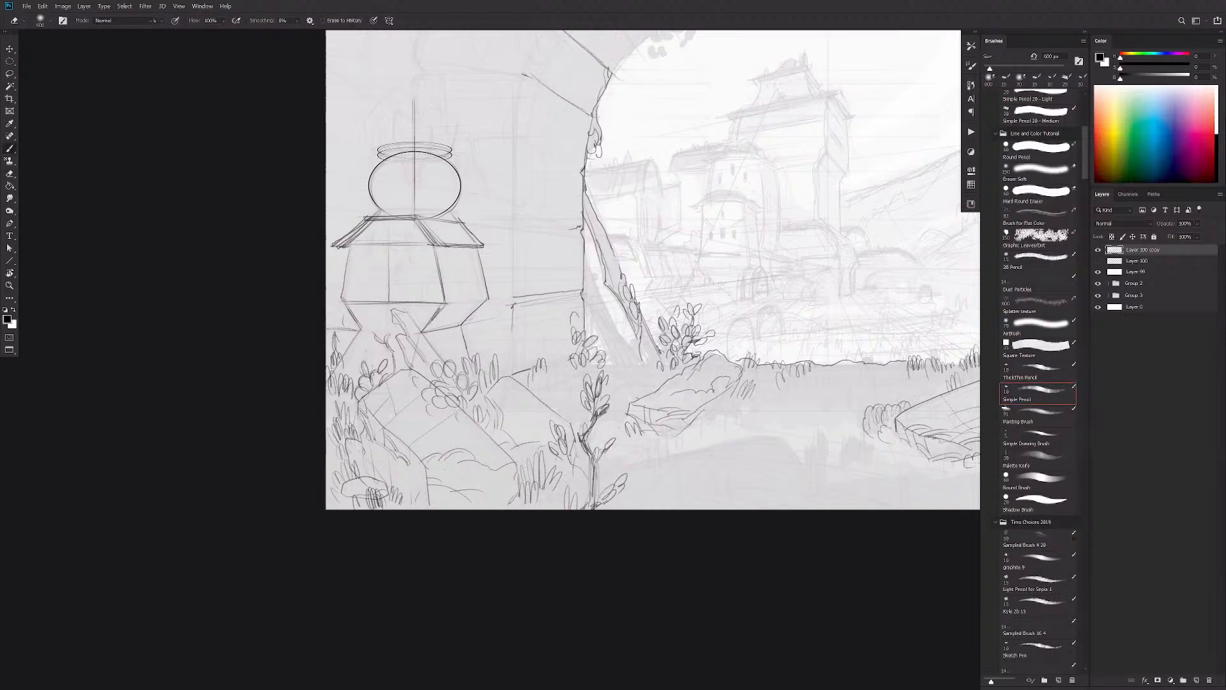
key(b)
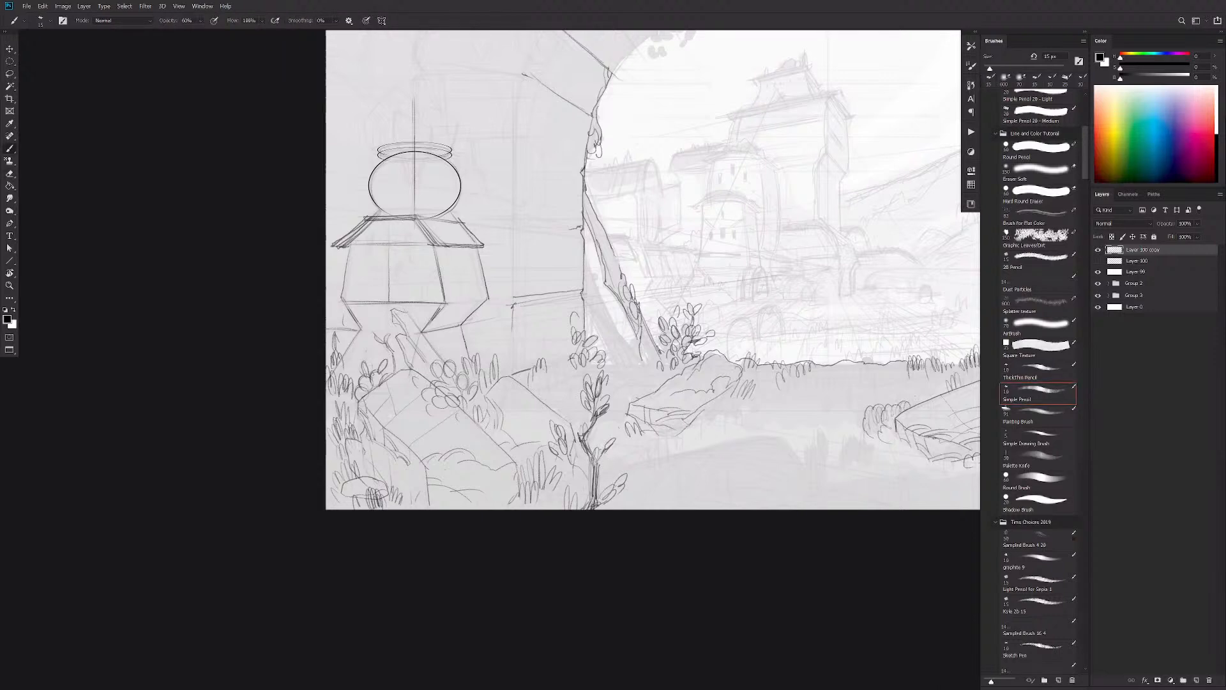
key(e)
mouse_move(594, 492)
mouse_down()
mouse_move(598, 427)
mouse_move(582, 439)
mouse_move(589, 510)
mouse_up()
key(b)
key(b)
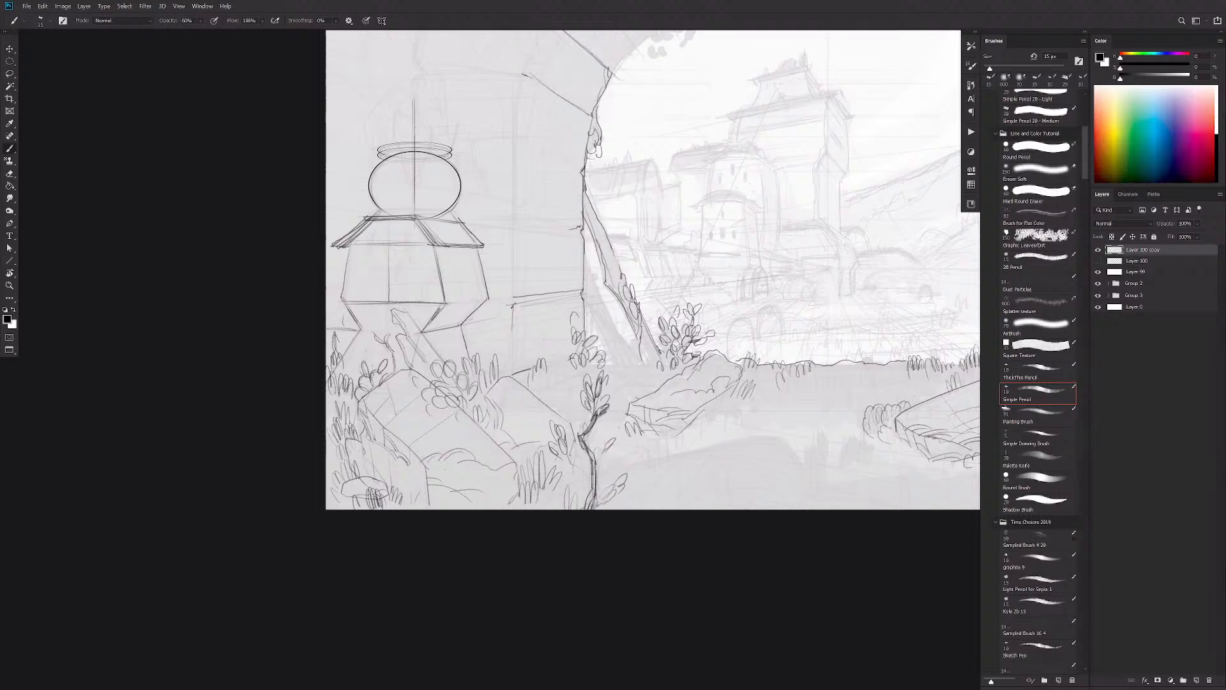
Step: Fill out the tall plant's lower and middle stem with overlapping leaves
mouse_move(595, 457)
mouse_down()
mouse_move(612, 430)
mouse_move(624, 440)
mouse_move(591, 547)
mouse_up()
key(e)
key(b)
mouse_move(606, 486)
mouse_down()
mouse_move(616, 467)
mouse_move(580, 463)
mouse_move(576, 477)
mouse_up()
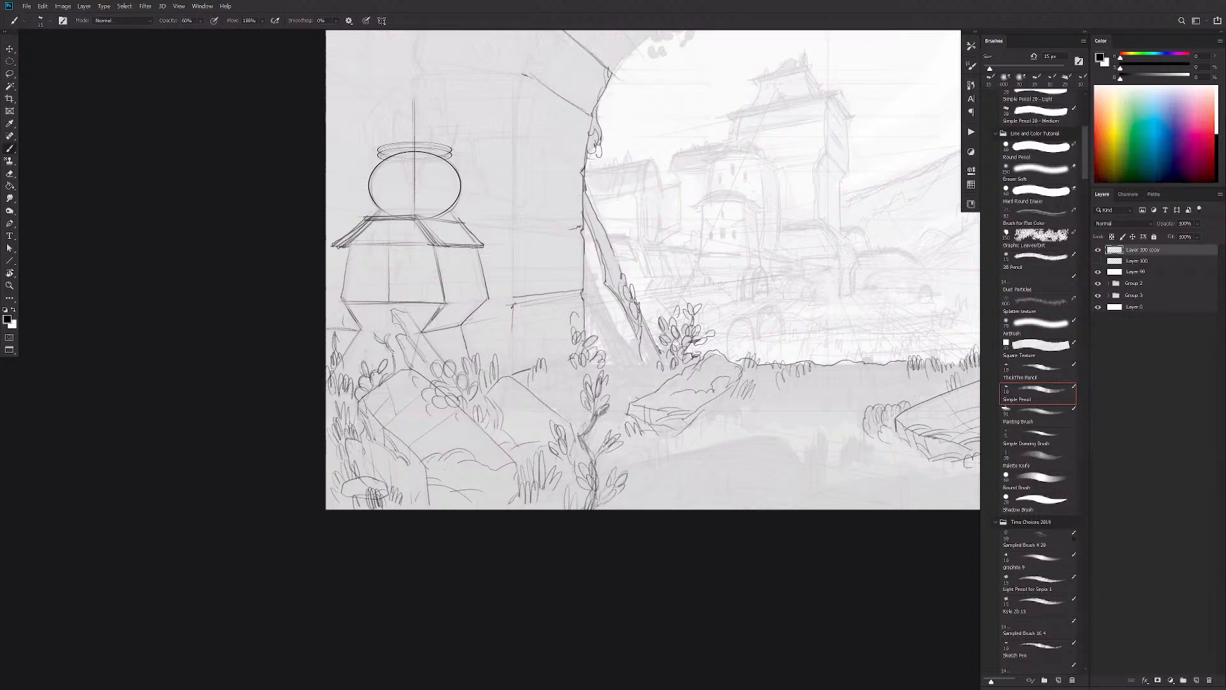
mouse_move(586, 432)
mouse_down()
mouse_move(580, 415)
mouse_move(595, 420)
mouse_move(594, 434)
mouse_move(579, 413)
mouse_up()
drag(649, 539, 617, 557)
key(e)
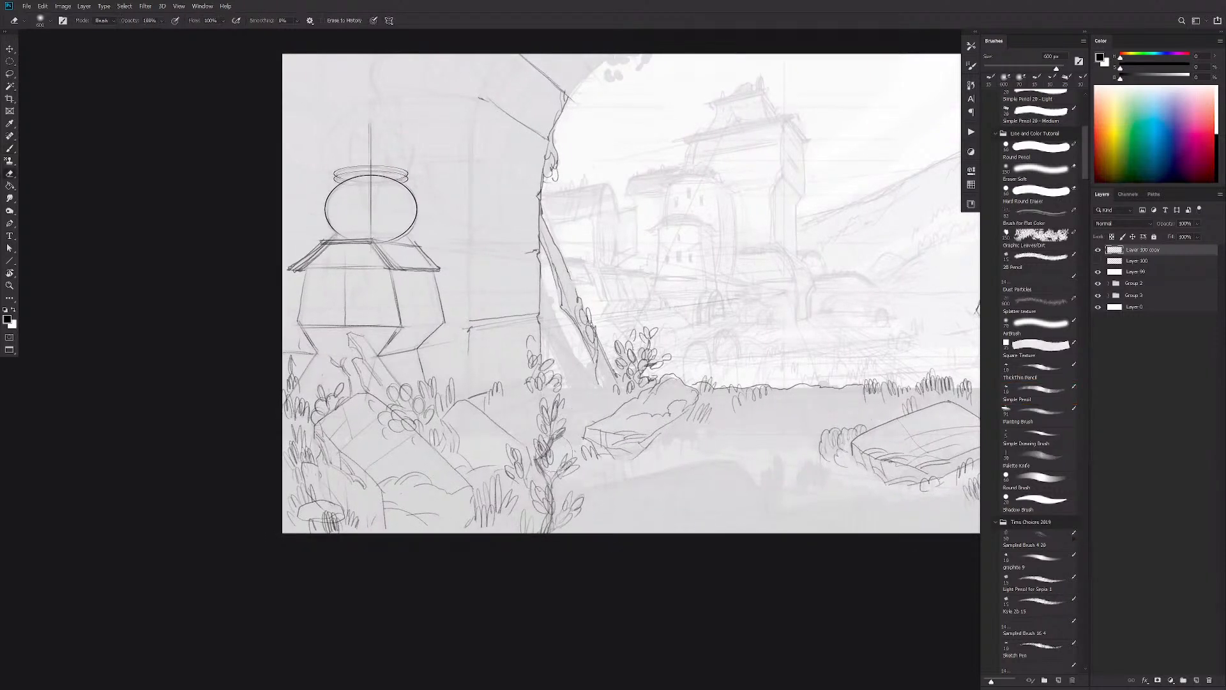
key(b)
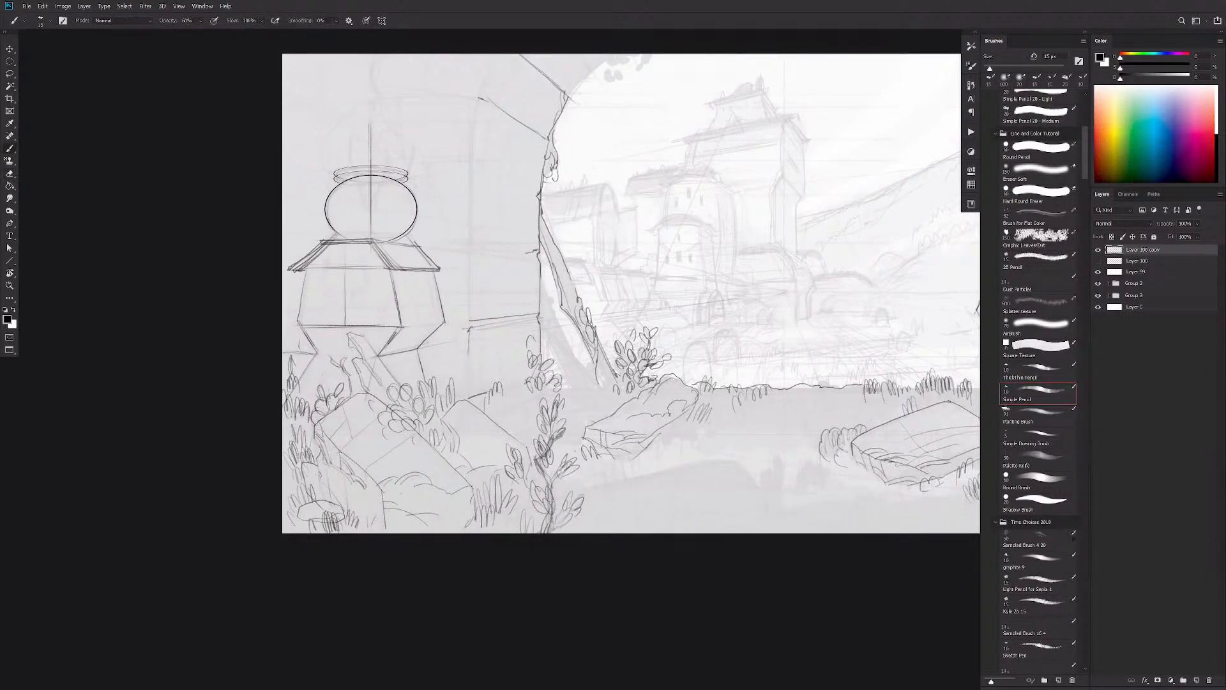
Step: Draw two leafy sprigs, one in front of the left rocks and one behind them near the pillar base
mouse_move(349, 516)
mouse_down()
mouse_move(359, 432)
mouse_move(359, 468)
mouse_move(345, 474)
mouse_move(360, 495)
mouse_up()
mouse_move(501, 427)
mouse_down()
mouse_move(505, 373)
mouse_move(492, 378)
mouse_up()
mouse_move(506, 388)
mouse_down()
mouse_move(513, 357)
mouse_move(496, 356)
mouse_move(513, 359)
mouse_move(500, 373)
mouse_up()
drag(499, 396, 491, 375)
mouse_move(501, 423)
mouse_down()
mouse_move(493, 407)
mouse_move(509, 411)
mouse_up()
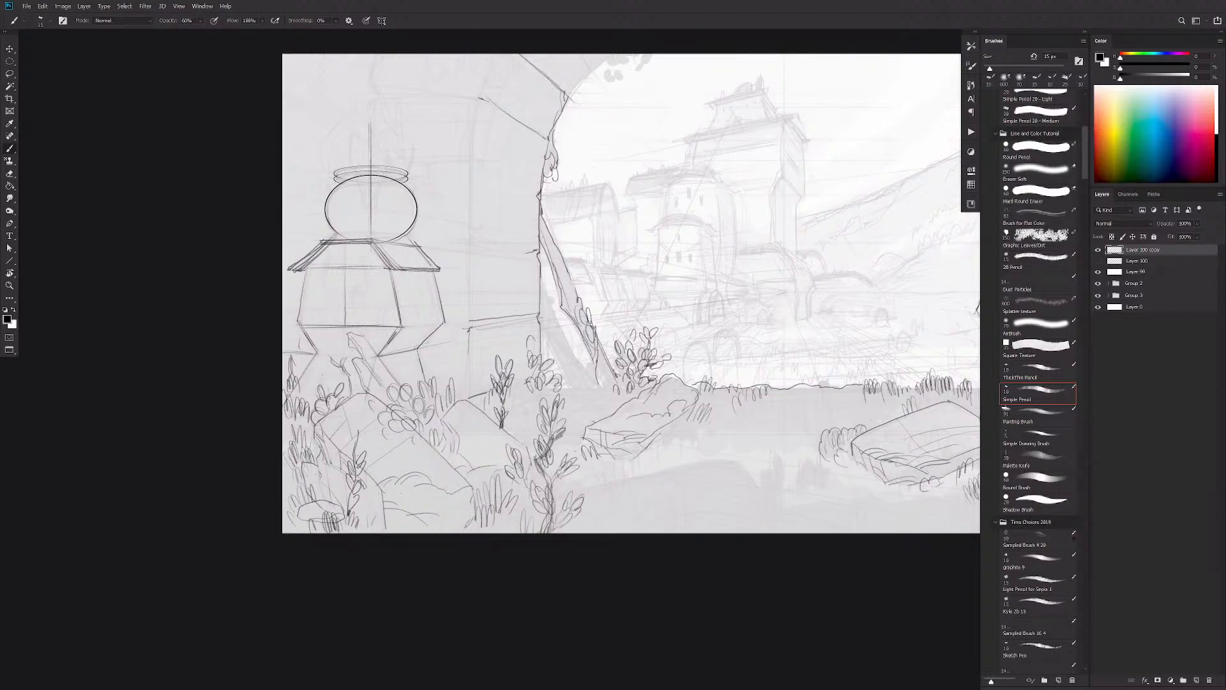
Step: Draw a leafy bush beside the left statue's base and add crack lines across the statue's body
mouse_move(426, 373)
mouse_down()
mouse_move(456, 337)
mouse_move(452, 356)
mouse_move(458, 312)
mouse_up()
drag(343, 323, 363, 296)
drag(375, 350, 367, 328)
mouse_move(342, 272)
mouse_down()
mouse_move(348, 358)
mouse_move(328, 368)
mouse_move(296, 359)
mouse_up()
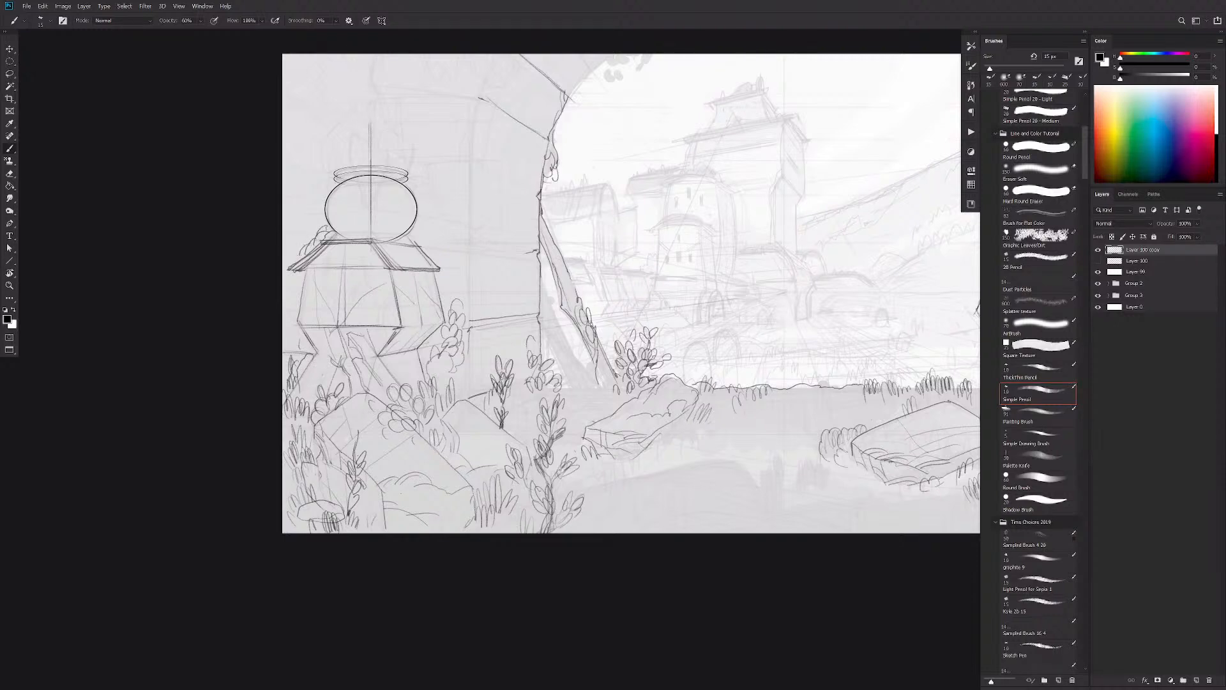
Step: Add leaf clusters on the left statue's roof edge and round vase, with a vine hanging over the roof's front
drag(317, 233, 304, 246)
drag(300, 237, 311, 237)
mouse_move(362, 236)
mouse_down()
mouse_move(395, 219)
mouse_move(378, 223)
mouse_move(361, 180)
mouse_up()
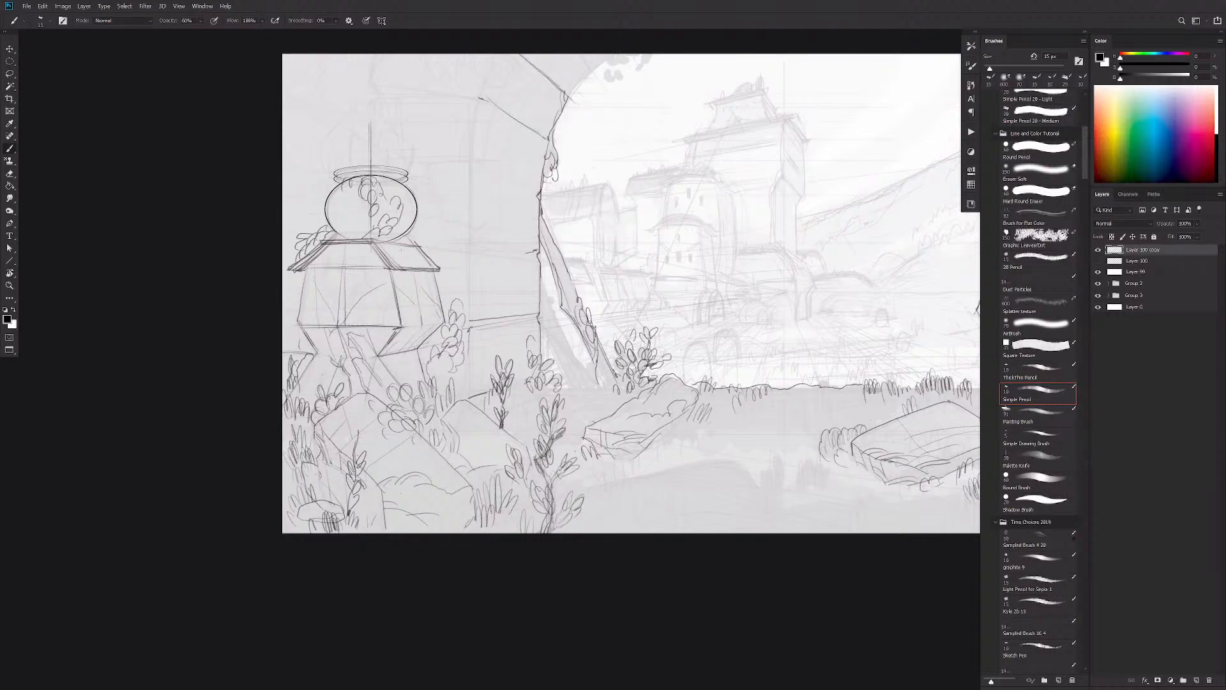
mouse_move(358, 255)
mouse_down()
mouse_move(352, 243)
mouse_move(359, 284)
mouse_move(341, 254)
mouse_move(355, 296)
mouse_up()
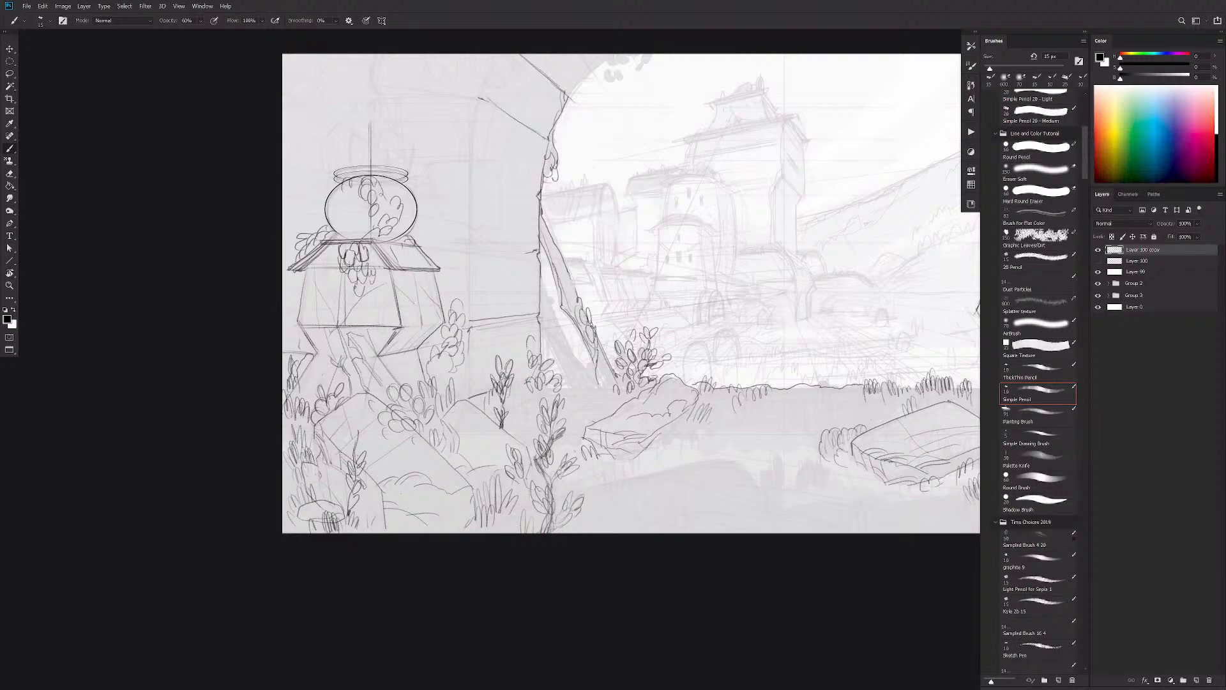
mouse_move(367, 262)
mouse_down()
mouse_move(362, 277)
mouse_move(375, 278)
mouse_move(374, 255)
mouse_move(430, 409)
mouse_move(633, 492)
mouse_up()
mouse_move(379, 416)
mouse_down()
mouse_move(616, 542)
mouse_move(604, 551)
mouse_up()
key(ctrl+z)
key(ctrl+z)
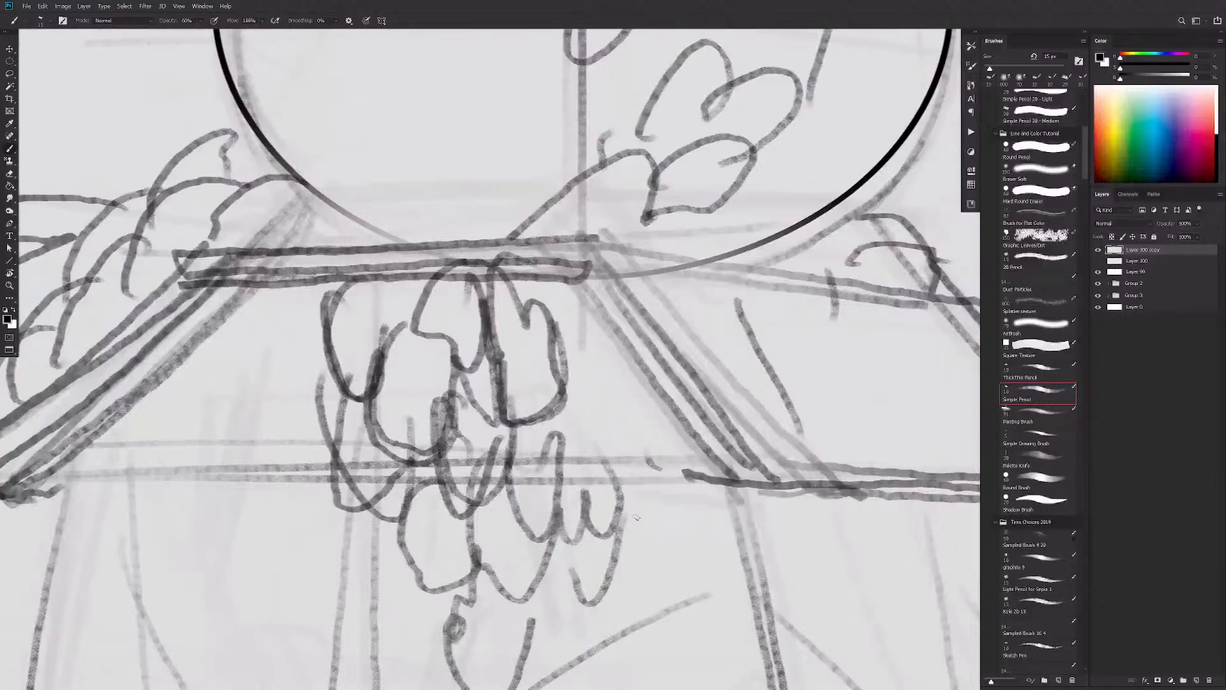
scroll(656, 509, down, 6)
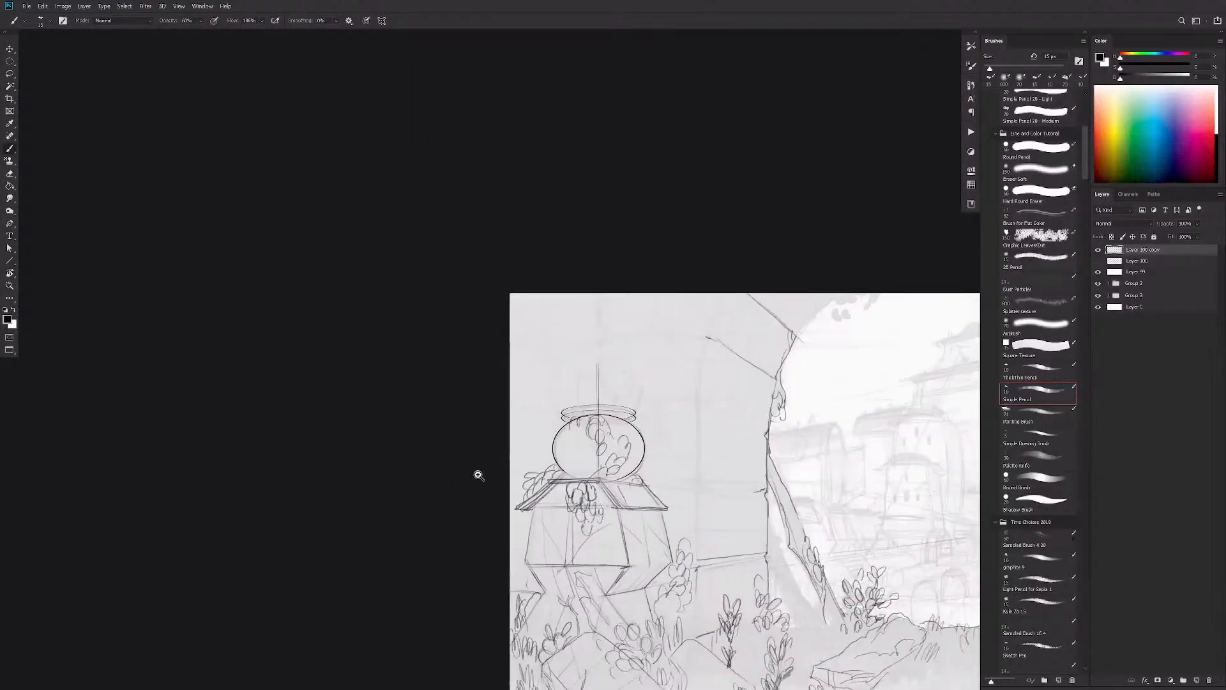
scroll(467, 453, up, 1)
mouse_move(484, 342)
mouse_down()
mouse_move(488, 403)
mouse_move(521, 434)
mouse_up()
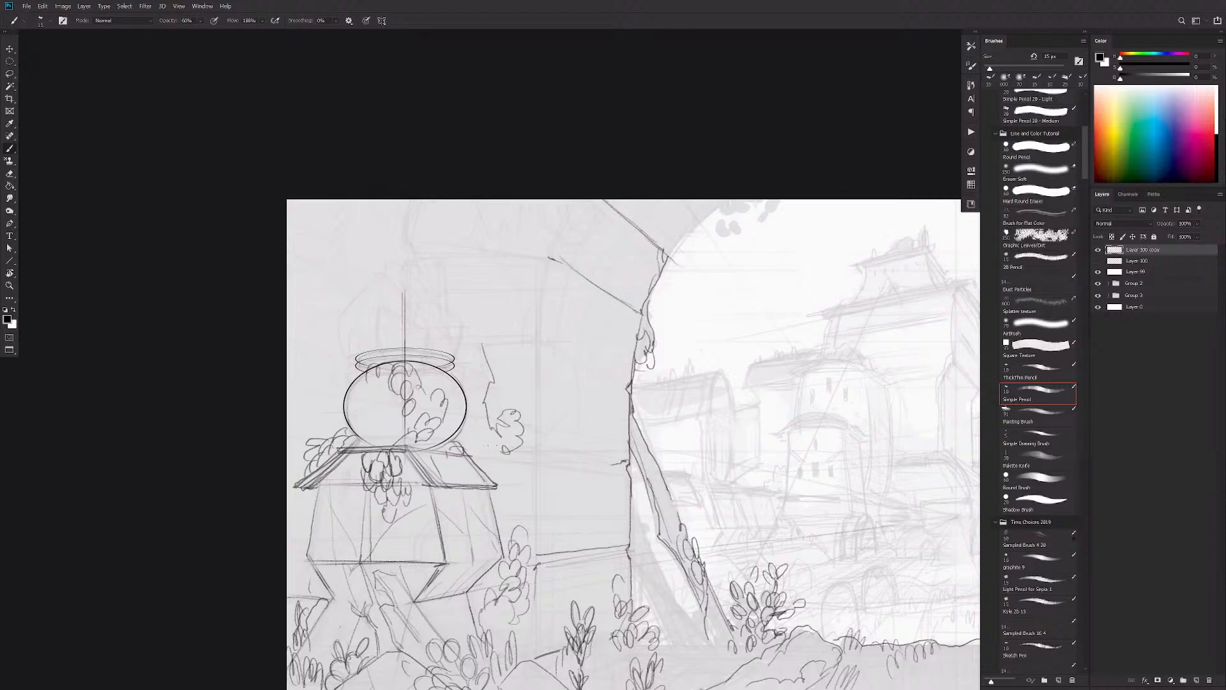
key(ctrl+z)
key(ctrl+z)
key(ctrl+z)
Step: Darken the leaves on the left statue's vase and sketch foliage spilling from its top and down one side
drag(431, 391, 428, 416)
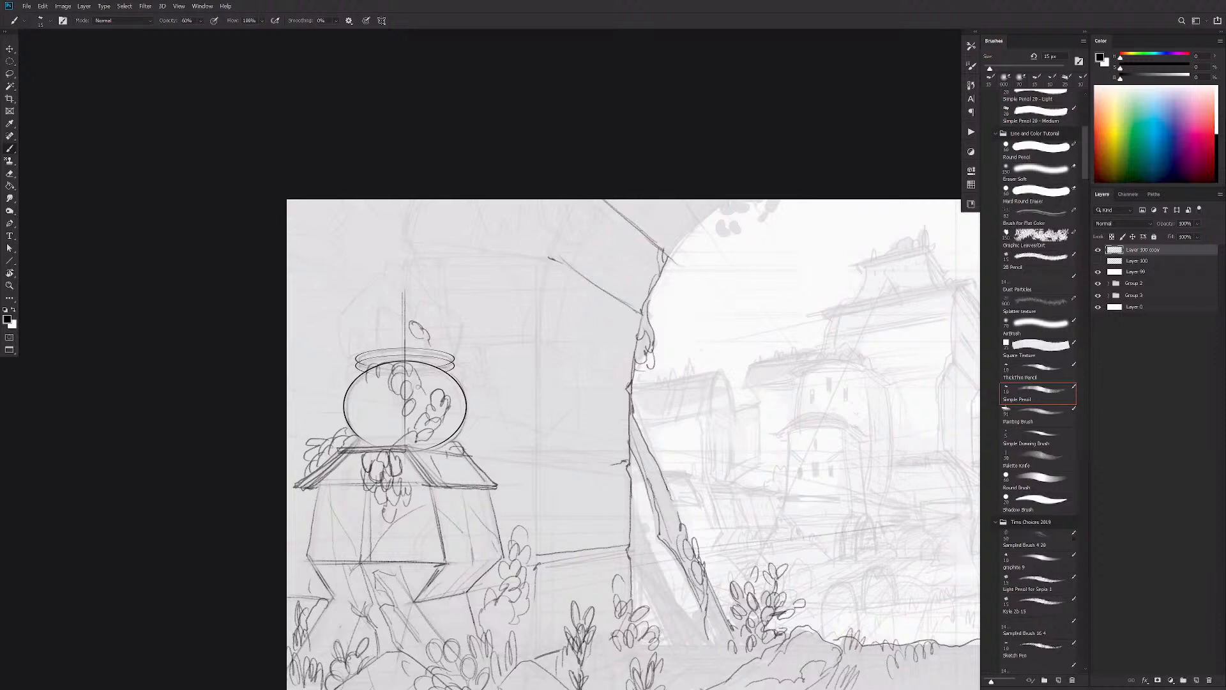
mouse_move(412, 327)
mouse_down()
mouse_move(387, 306)
mouse_move(384, 326)
mouse_move(382, 311)
mouse_move(377, 332)
mouse_move(377, 307)
mouse_up()
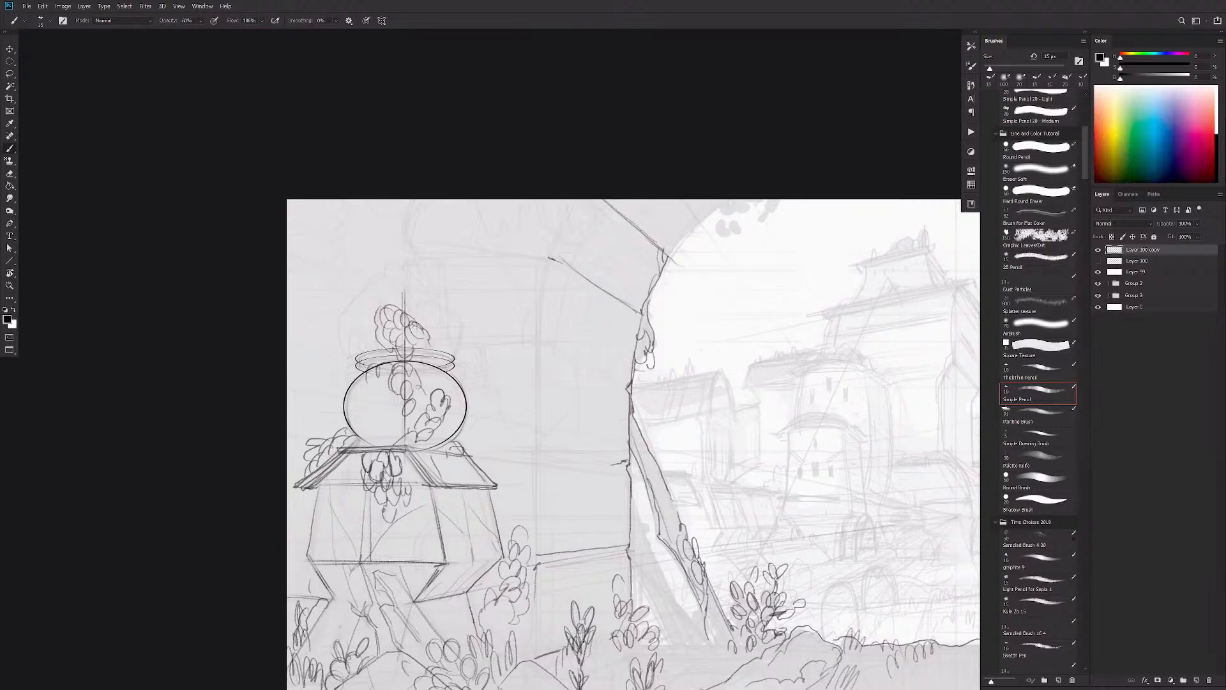
drag(427, 338, 424, 355)
mouse_move(385, 276)
mouse_down()
mouse_move(344, 311)
mouse_move(381, 290)
mouse_move(360, 300)
mouse_move(366, 311)
mouse_move(345, 314)
mouse_move(341, 352)
mouse_up()
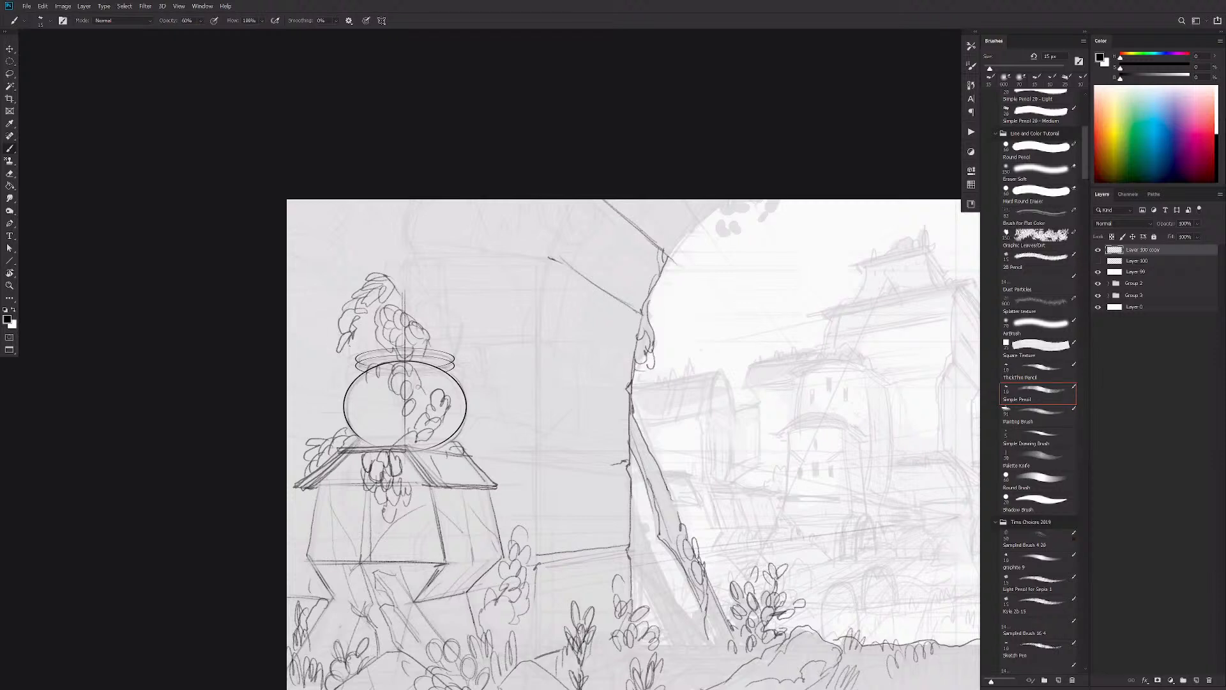
mouse_move(370, 312)
mouse_down()
mouse_move(357, 339)
mouse_move(376, 342)
mouse_up()
drag(394, 278, 403, 293)
scroll(397, 305, up, 4)
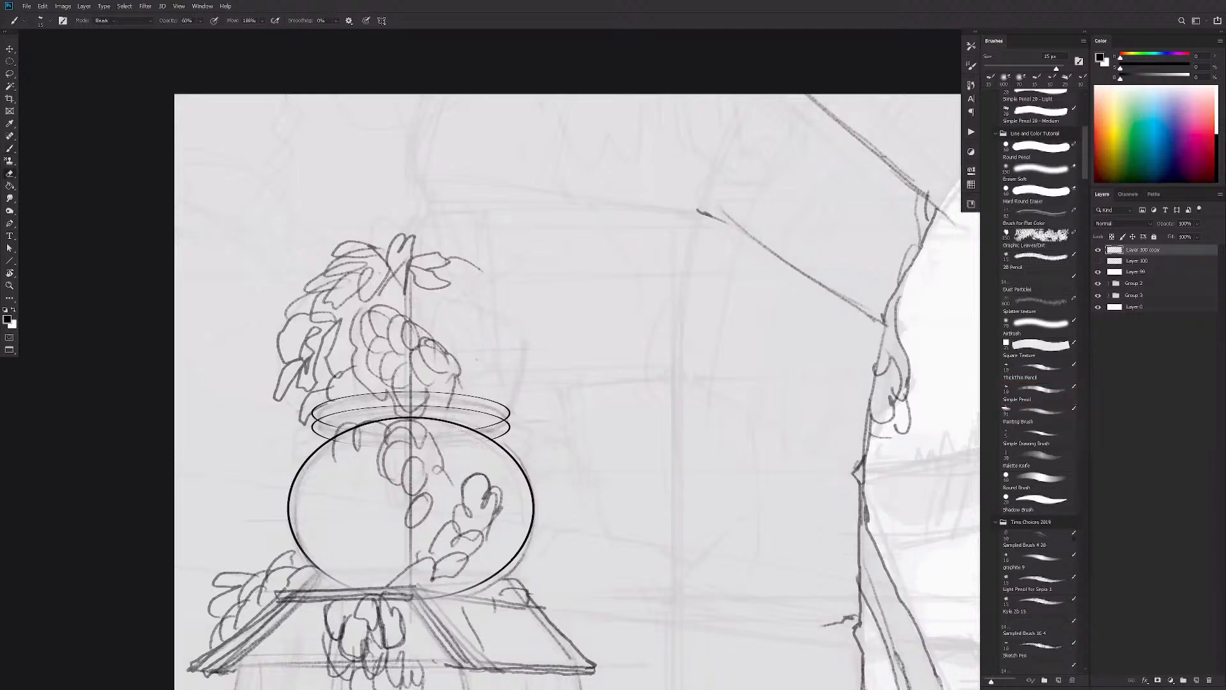
Step: Refine the leaves at the center of the foliage above the vase, erasing overlapping lines
mouse_move(384, 267)
mouse_down()
mouse_move(369, 263)
mouse_move(362, 298)
mouse_move(382, 264)
mouse_move(334, 285)
mouse_move(352, 304)
mouse_up()
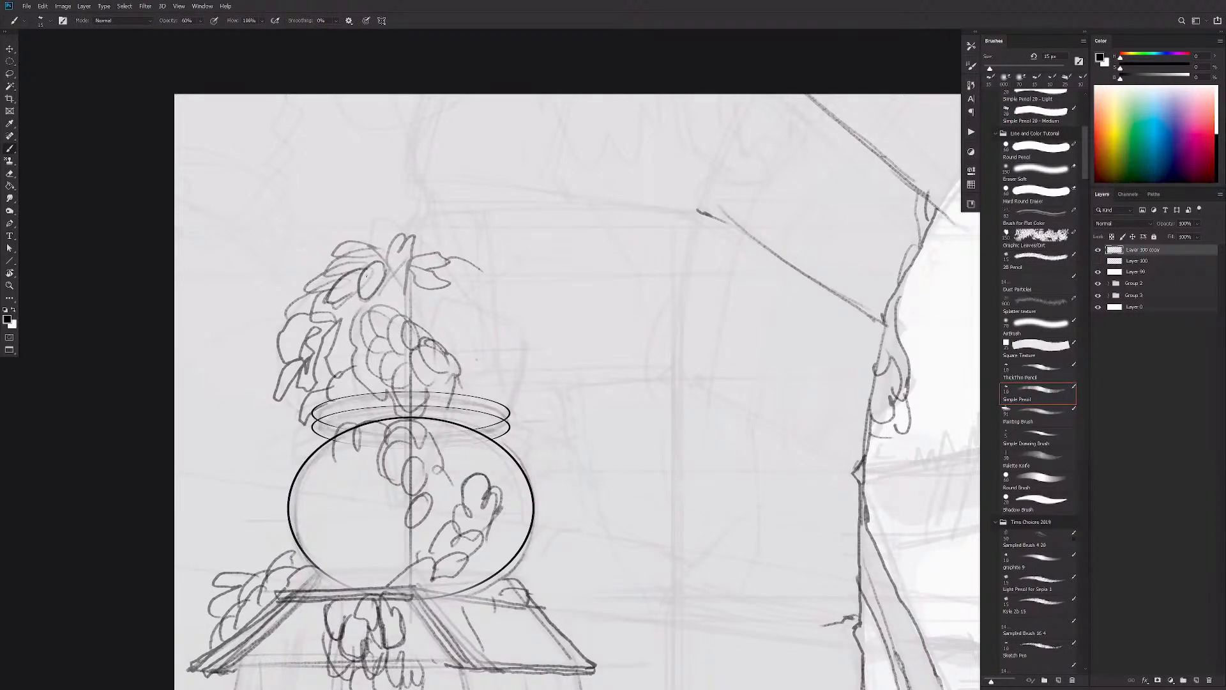
key(e)
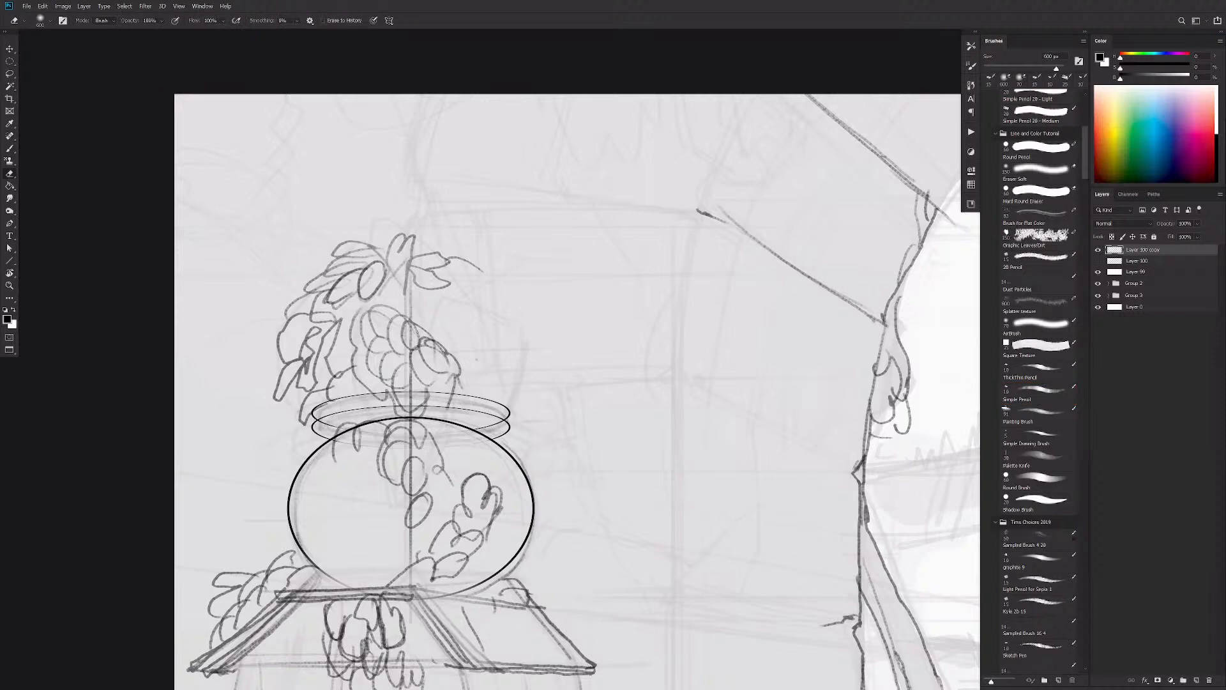
key(b)
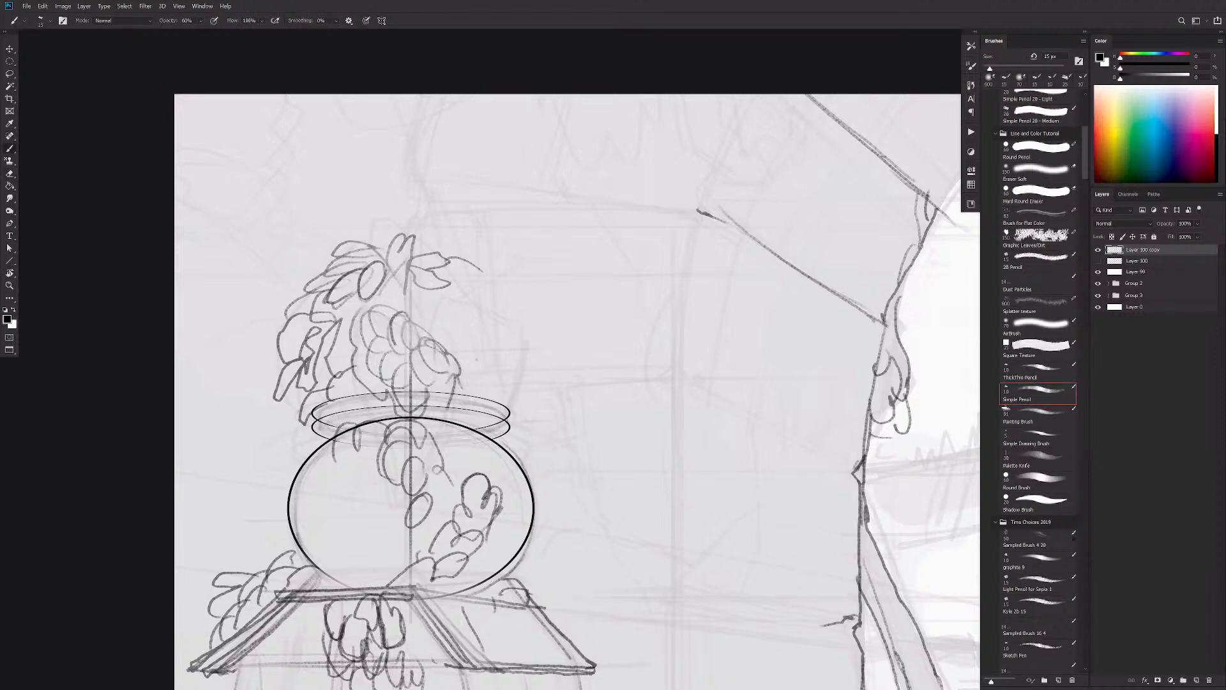
mouse_move(411, 346)
mouse_down()
mouse_move(405, 313)
mouse_move(382, 320)
mouse_move(388, 348)
mouse_up()
mouse_move(405, 291)
mouse_down()
mouse_move(386, 298)
mouse_move(388, 319)
mouse_move(401, 310)
mouse_up()
key(e)
key(b)
key(e)
drag(397, 300, 391, 326)
key(b)
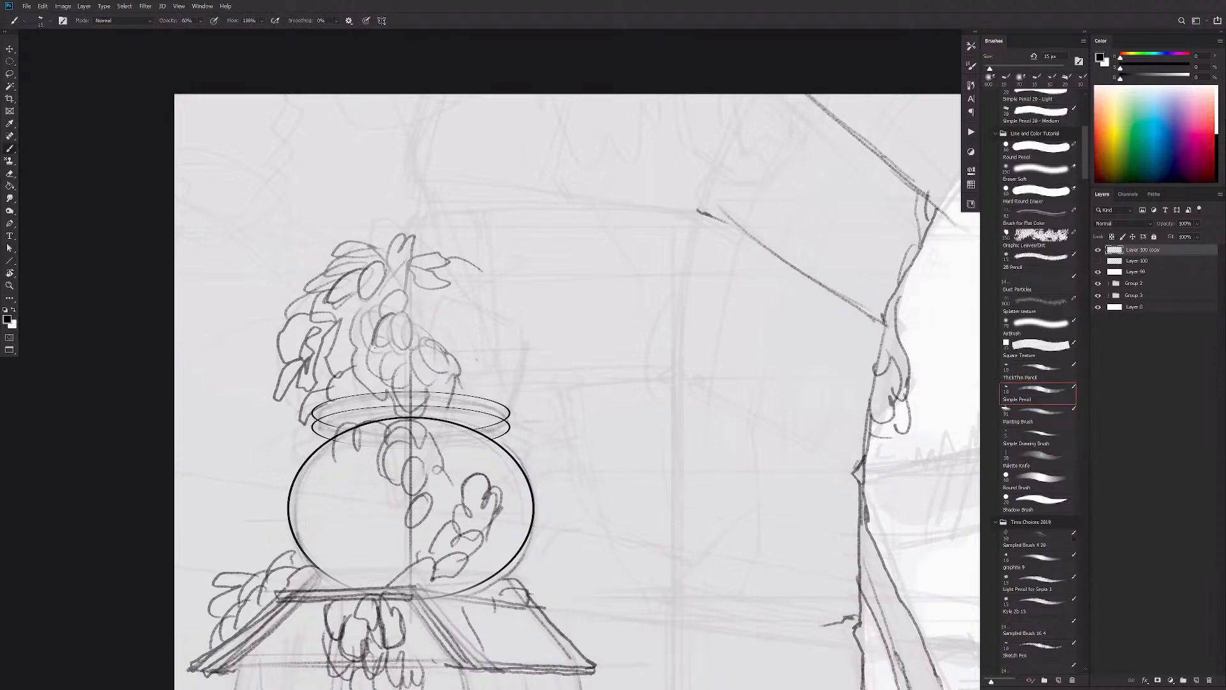
Step: Reinforce the foliage's outer left edge above the vase with darker overlapping leaves
mouse_move(310, 313)
mouse_down()
mouse_move(279, 341)
mouse_move(307, 334)
mouse_up()
mouse_move(321, 291)
mouse_down()
mouse_move(312, 321)
mouse_move(334, 317)
mouse_move(303, 349)
mouse_move(295, 337)
mouse_up()
drag(320, 292, 289, 318)
drag(323, 276, 300, 295)
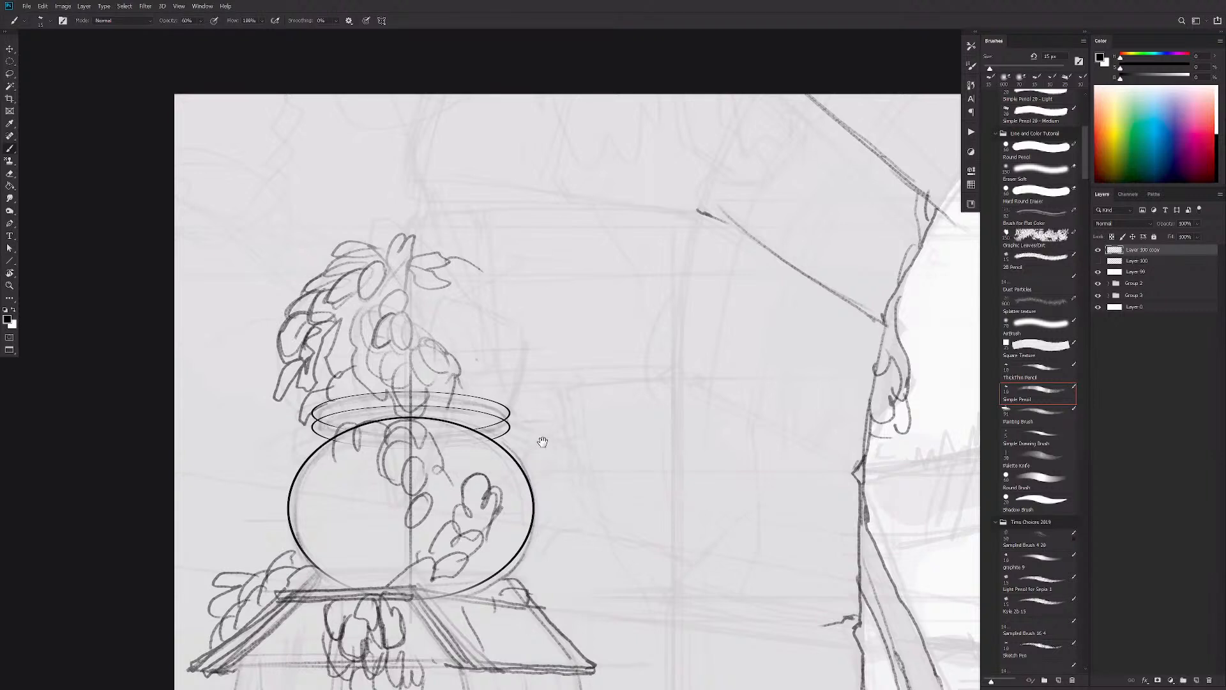
drag(542, 441, 561, 416)
drag(340, 365, 328, 399)
Step: Draw leaves draping over the vase's right side and a separate leaf cluster on the wall beside it
key(e)
drag(427, 365, 448, 382)
key(b)
mouse_move(430, 340)
mouse_down()
mouse_move(440, 370)
mouse_move(409, 358)
mouse_move(459, 292)
mouse_up()
mouse_move(437, 233)
mouse_down()
mouse_move(463, 231)
mouse_move(465, 264)
mouse_up()
mouse_move(474, 252)
mouse_down()
mouse_move(482, 264)
mouse_move(462, 312)
mouse_move(484, 329)
mouse_move(493, 299)
mouse_move(519, 300)
mouse_move(540, 351)
mouse_move(547, 340)
mouse_move(547, 400)
mouse_move(535, 369)
mouse_up()
mouse_move(514, 326)
mouse_down()
mouse_move(532, 348)
mouse_move(513, 359)
mouse_up()
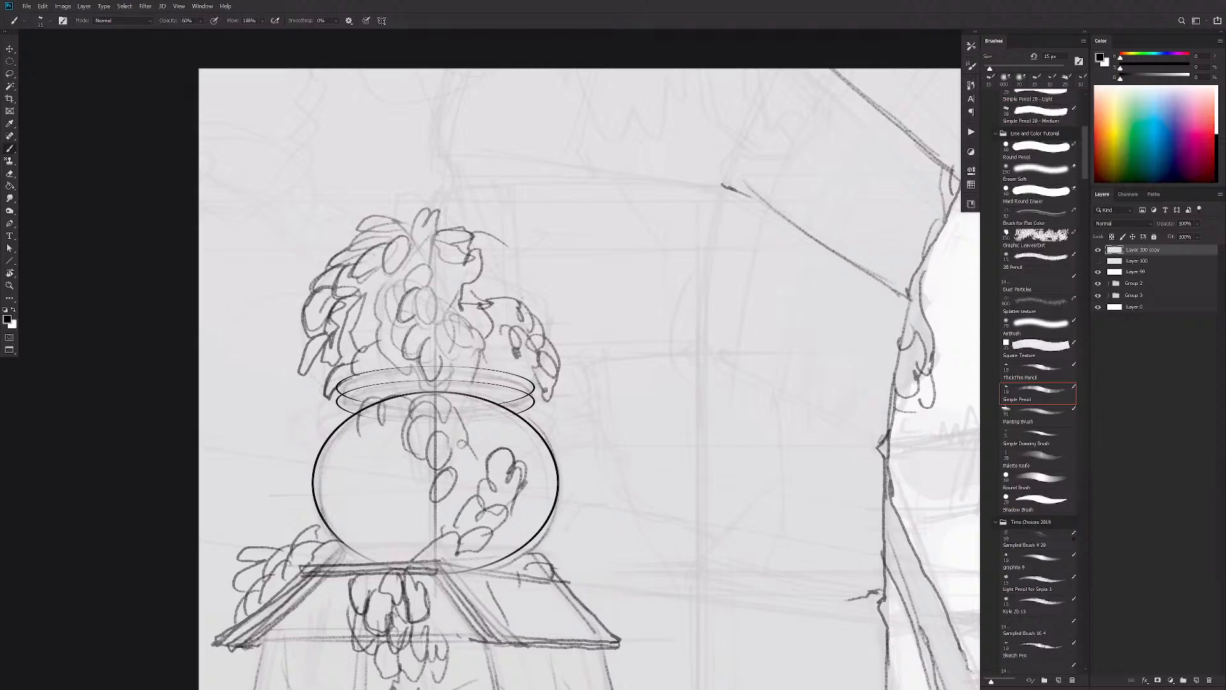
drag(487, 283, 522, 265)
mouse_move(549, 440)
mouse_down()
mouse_move(587, 416)
mouse_move(614, 422)
mouse_move(582, 412)
mouse_move(612, 416)
mouse_move(644, 367)
mouse_move(585, 383)
mouse_move(633, 321)
mouse_move(574, 301)
mouse_up()
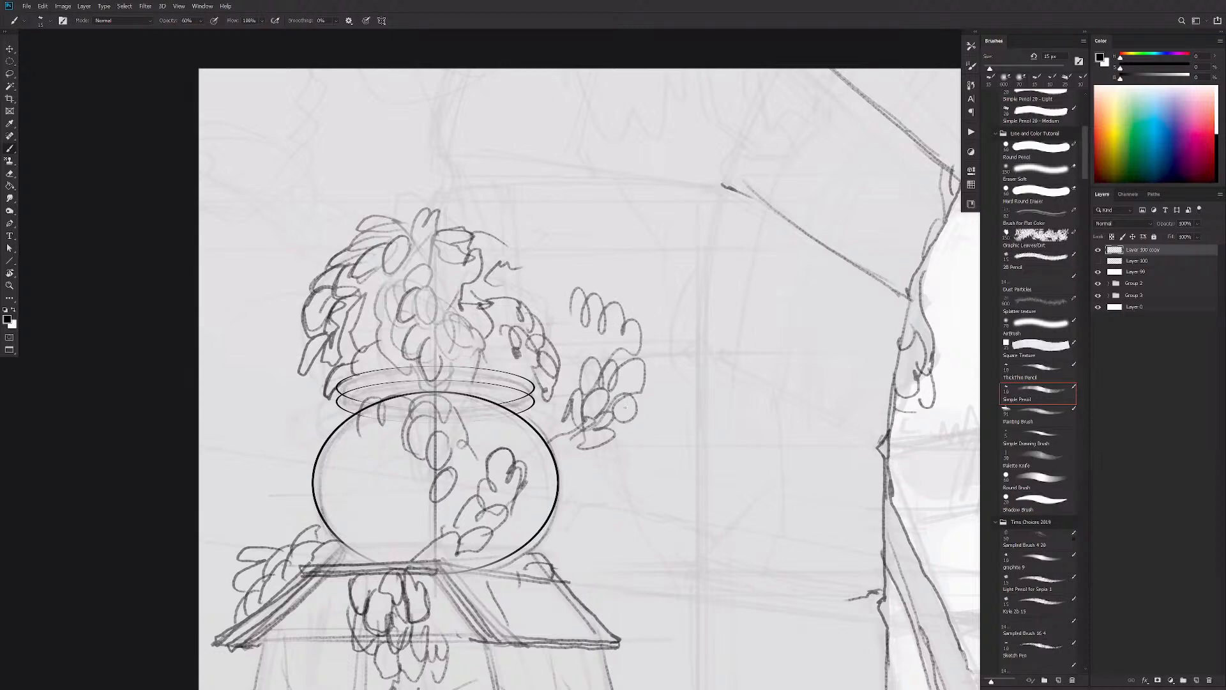
Step: Outline the upper stone block joints on the pillar above the foliage and add cracks in the top block
mouse_move(702, 448)
mouse_down()
mouse_move(629, 522)
mouse_move(647, 557)
mouse_up()
drag(652, 298, 403, 281)
mouse_move(662, 292)
mouse_down()
mouse_move(391, 271)
mouse_move(382, 239)
mouse_move(409, 172)
mouse_move(396, 285)
mouse_up()
drag(393, 278, 379, 337)
mouse_move(670, 297)
mouse_down()
mouse_move(654, 350)
mouse_move(665, 320)
mouse_move(653, 330)
mouse_up()
mouse_move(669, 295)
mouse_down()
mouse_move(670, 270)
mouse_move(720, 181)
mouse_move(650, 288)
mouse_move(631, 287)
mouse_move(662, 271)
mouse_move(487, 280)
mouse_up()
drag(700, 210, 511, 283)
mouse_move(626, 235)
mouse_down()
mouse_move(644, 275)
mouse_move(627, 236)
mouse_move(608, 228)
mouse_move(597, 190)
mouse_up()
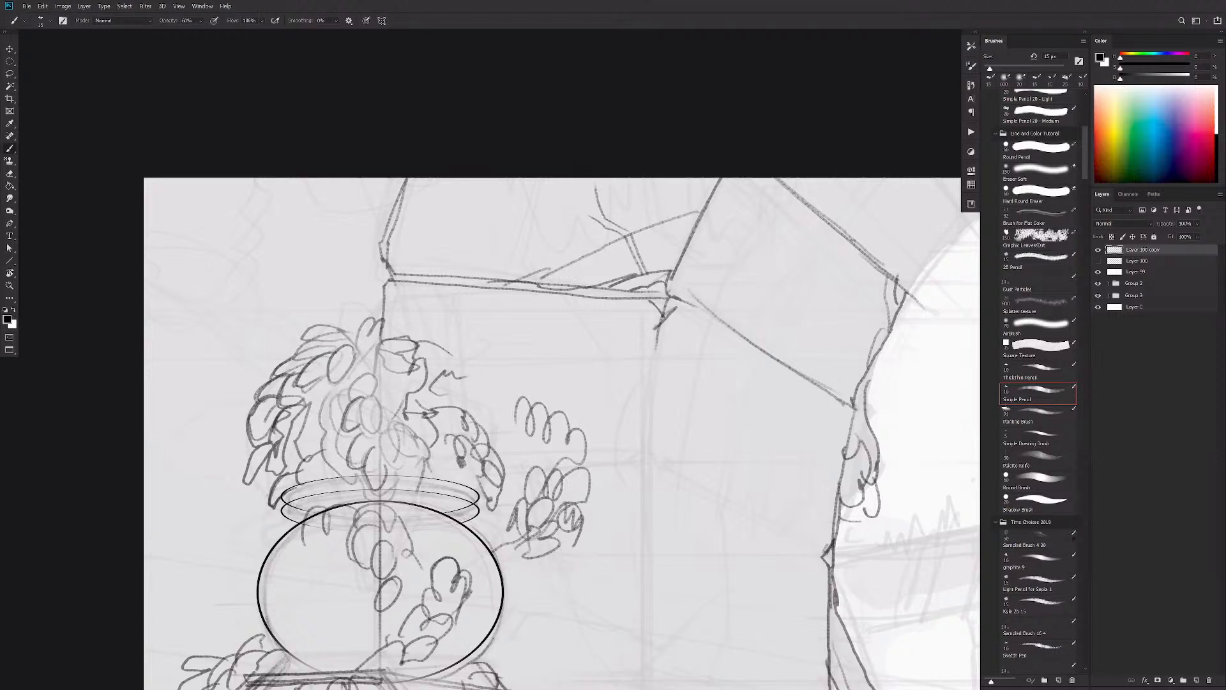
Step: Draw the vertical joint and the lower horizontal and sloping joints of the pillar's stone blocks
mouse_move(658, 331)
mouse_down()
mouse_move(643, 463)
mouse_move(649, 449)
mouse_move(489, 463)
mouse_move(644, 453)
mouse_up()
drag(479, 455, 646, 457)
mouse_move(708, 484)
mouse_down()
mouse_move(695, 452)
mouse_move(536, 427)
mouse_up()
mouse_move(661, 488)
mouse_down()
mouse_move(582, 456)
mouse_move(523, 409)
mouse_move(468, 396)
mouse_move(568, 448)
mouse_up()
drag(487, 417, 652, 498)
drag(552, 450, 399, 403)
mouse_move(505, 407)
mouse_down()
mouse_move(531, 427)
mouse_move(476, 290)
mouse_up()
drag(480, 268, 455, 369)
drag(451, 388, 440, 358)
Step: Draw branching cracks inside the pillar's stone blocks and chip the block corners
drag(339, 232, 354, 324)
drag(339, 266, 407, 381)
drag(343, 293, 297, 374)
drag(328, 297, 281, 352)
drag(212, 232, 223, 292)
mouse_move(219, 132)
mouse_down()
mouse_move(220, 165)
mouse_move(302, 227)
mouse_up()
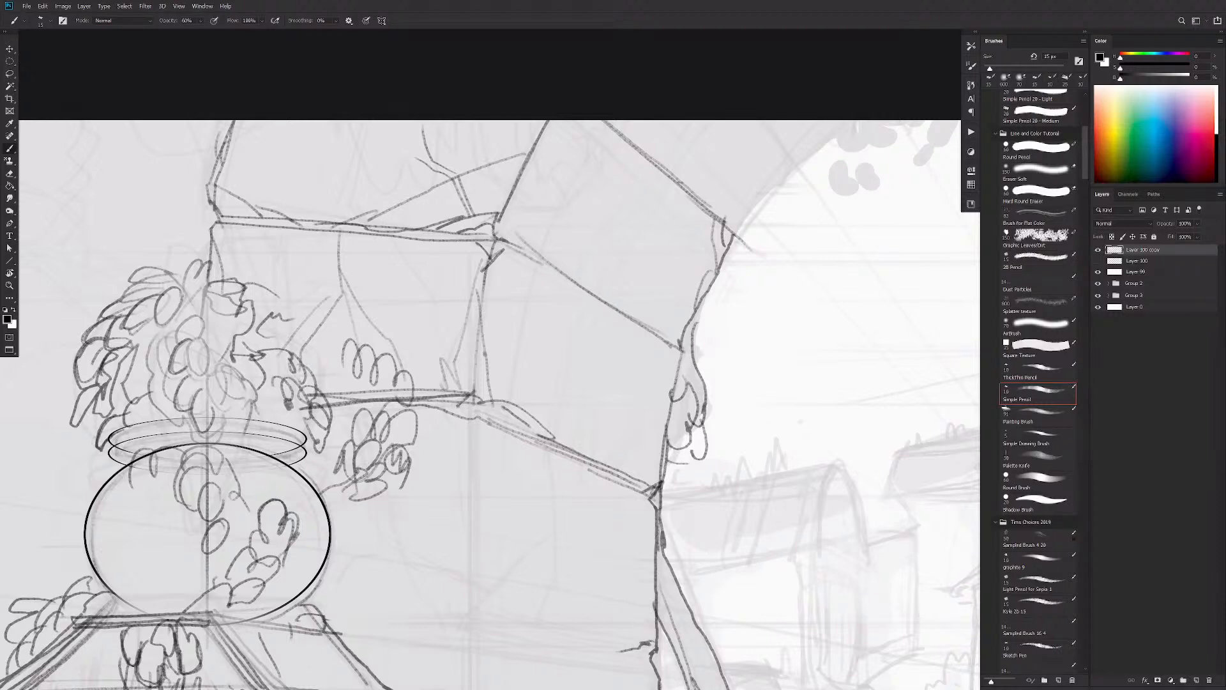
mouse_move(756, 435)
mouse_down()
mouse_move(824, 276)
mouse_move(797, 419)
mouse_up()
mouse_move(634, 281)
mouse_down()
mouse_move(635, 333)
mouse_move(575, 387)
mouse_up()
mouse_move(606, 342)
mouse_down()
mouse_move(546, 405)
mouse_move(630, 439)
mouse_up()
drag(636, 384, 643, 456)
mouse_move(671, 123)
mouse_down()
mouse_move(658, 176)
mouse_move(592, 233)
mouse_up()
drag(599, 242, 637, 218)
drag(666, 171, 679, 311)
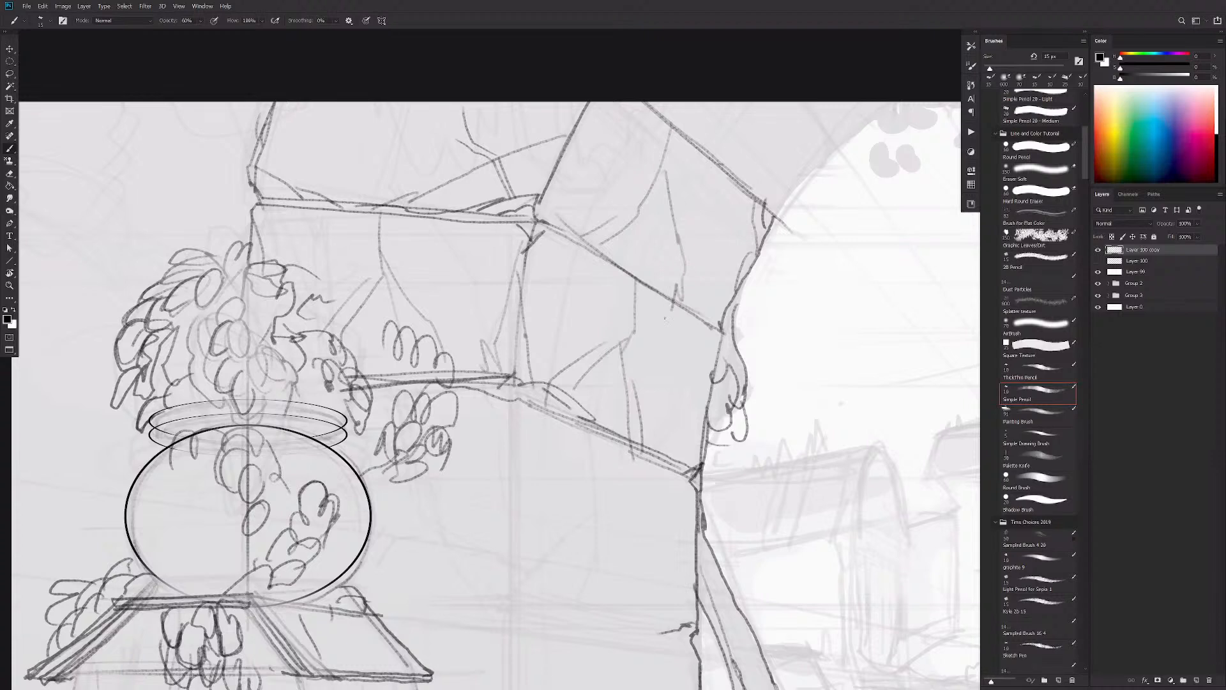
key(ctrl+z)
key(ctrl+z)
key(ctrl+z)
key(ctrl+z)
Step: Draw curved cracks across the upper stone block next to the arch opening
drag(718, 164, 611, 257)
drag(694, 151, 582, 233)
drag(649, 186, 686, 324)
Step: Strengthen the arch's curved inner edge and hatch the stone above it
drag(736, 407, 662, 483)
drag(692, 283, 808, 192)
drag(694, 306, 649, 394)
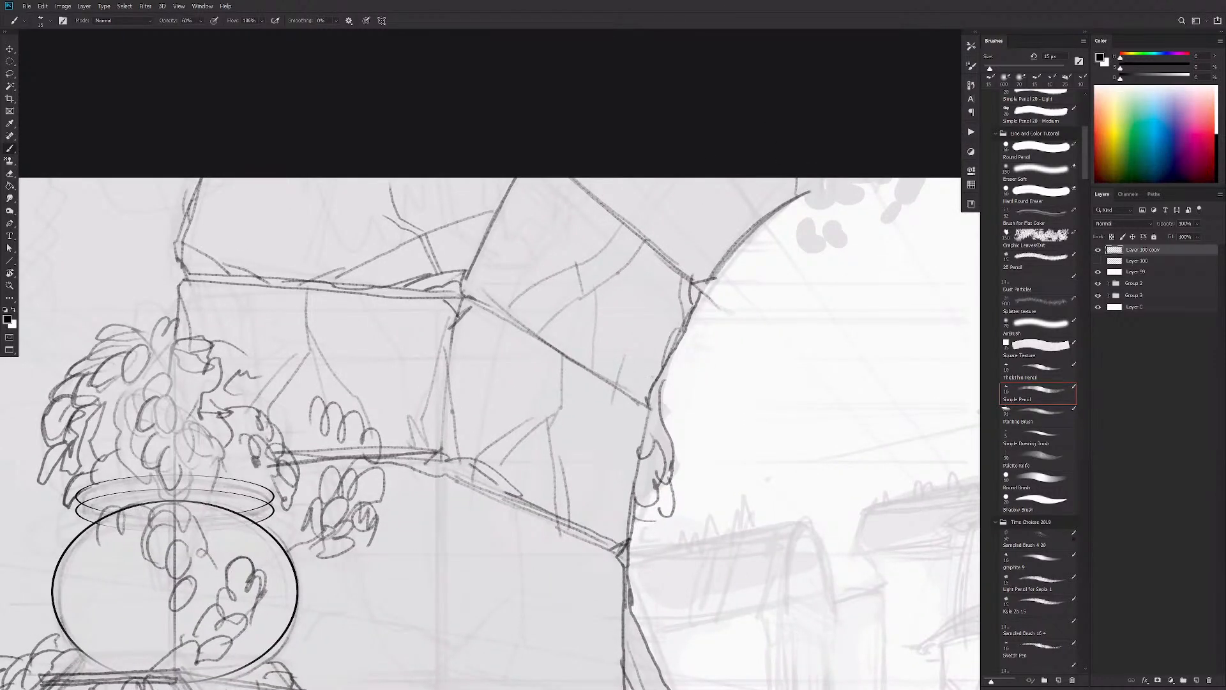
mouse_move(680, 266)
mouse_down()
mouse_move(734, 181)
mouse_move(794, 179)
mouse_up()
drag(716, 238, 795, 179)
mouse_move(653, 226)
mouse_down()
mouse_move(732, 183)
mouse_move(636, 215)
mouse_move(617, 181)
mouse_up()
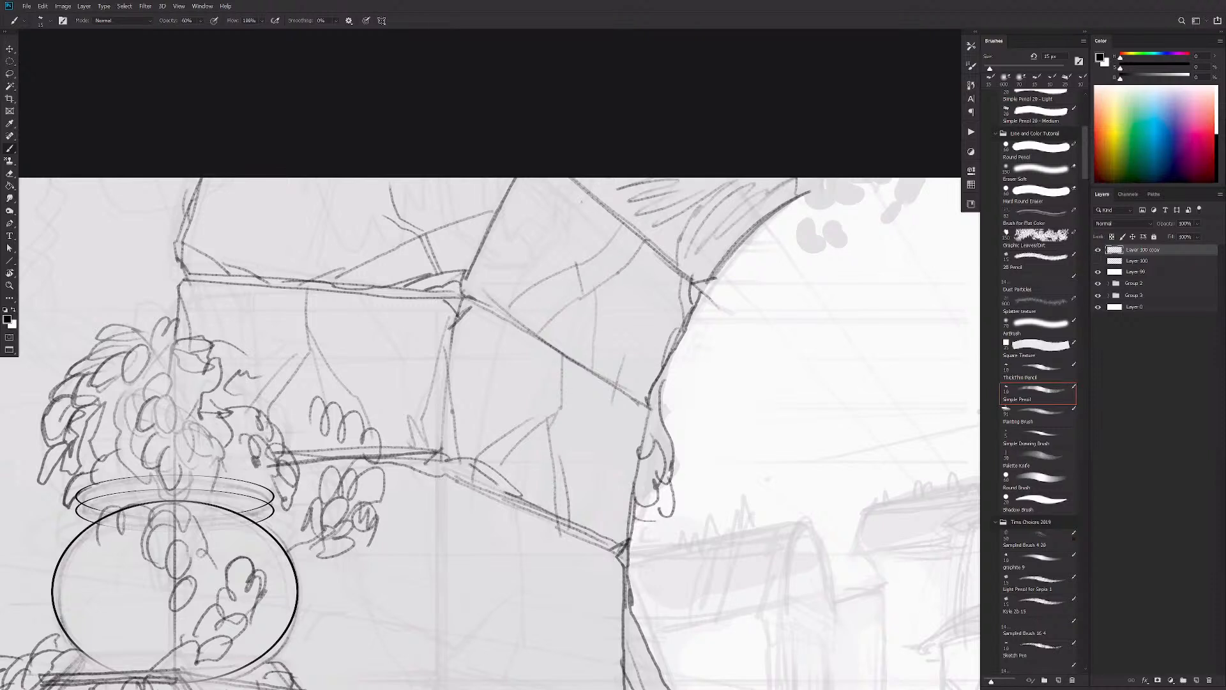
Step: Hatch the stone blocks along the arch's inner edge and beneath the sloping upper joint
mouse_move(677, 280)
mouse_down()
mouse_move(667, 337)
mouse_move(641, 345)
mouse_up()
mouse_move(650, 261)
mouse_down()
mouse_move(617, 314)
mouse_move(555, 225)
mouse_move(565, 189)
mouse_up()
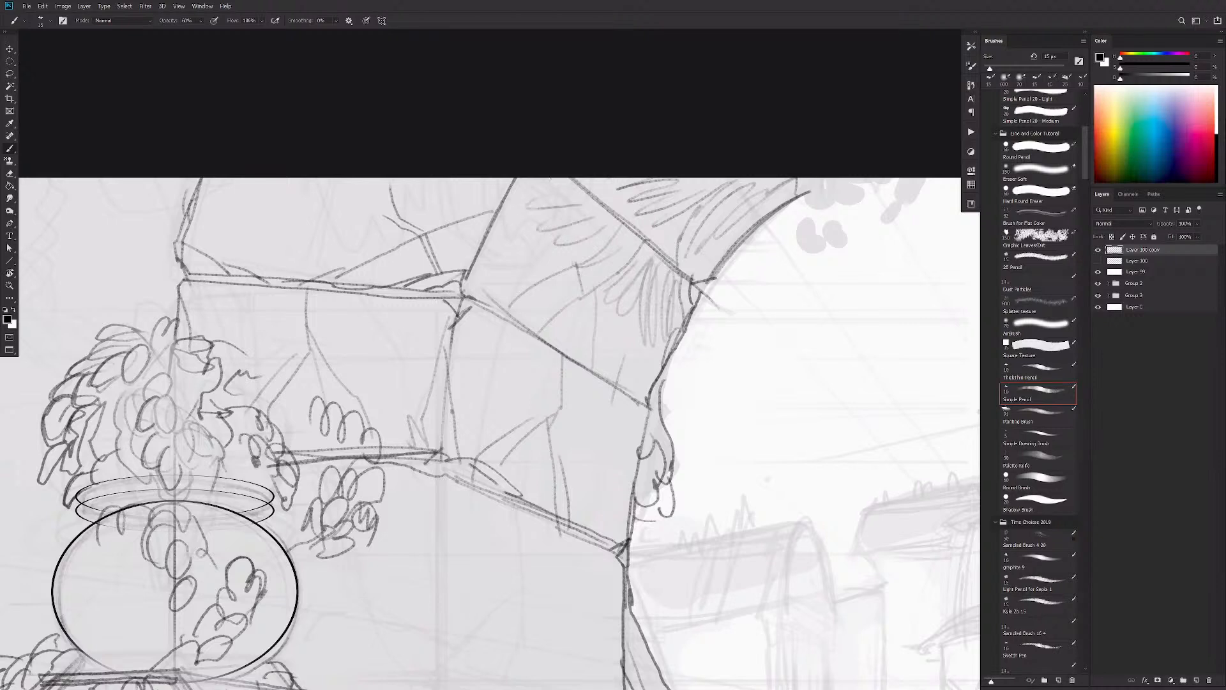
drag(566, 519, 574, 485)
drag(540, 181, 533, 237)
drag(513, 165, 485, 221)
mouse_move(515, 159)
mouse_down()
mouse_move(474, 181)
mouse_move(478, 225)
mouse_move(518, 184)
mouse_move(525, 155)
mouse_up()
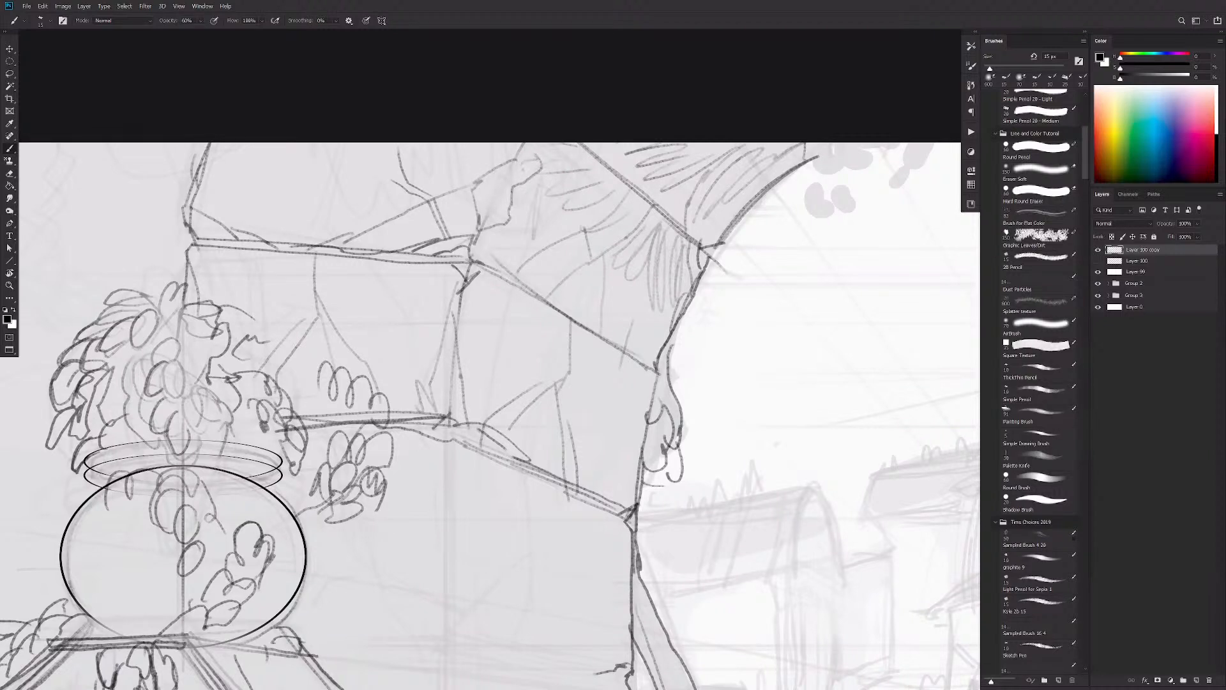
mouse_move(493, 222)
mouse_down()
mouse_move(482, 210)
mouse_move(476, 221)
mouse_move(525, 144)
mouse_up()
key(ctrl+z)
key(ctrl+z)
key(ctrl+z)
key(ctrl+z)
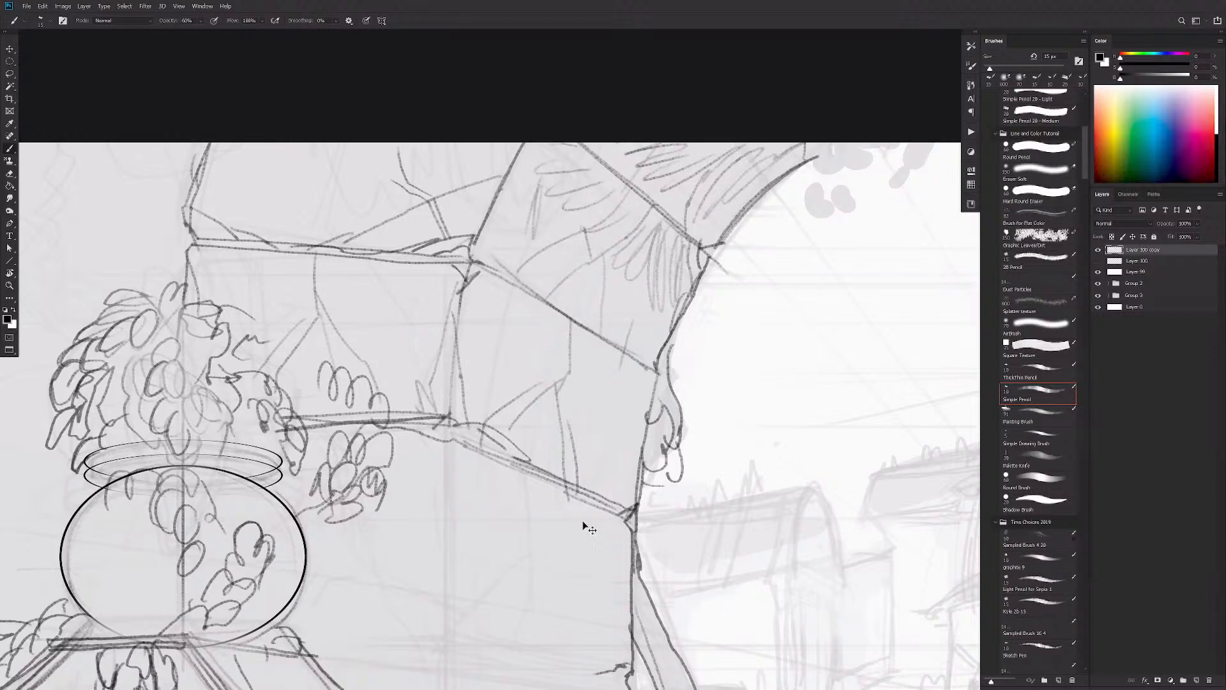
Step: Outline the leaf clusters hanging from the arch's upper inner edge
mouse_move(692, 427)
mouse_down()
mouse_move(618, 454)
mouse_move(591, 477)
mouse_move(597, 499)
mouse_move(579, 497)
mouse_up()
mouse_move(718, 234)
mouse_down()
mouse_move(708, 244)
mouse_move(734, 263)
mouse_move(751, 242)
mouse_up()
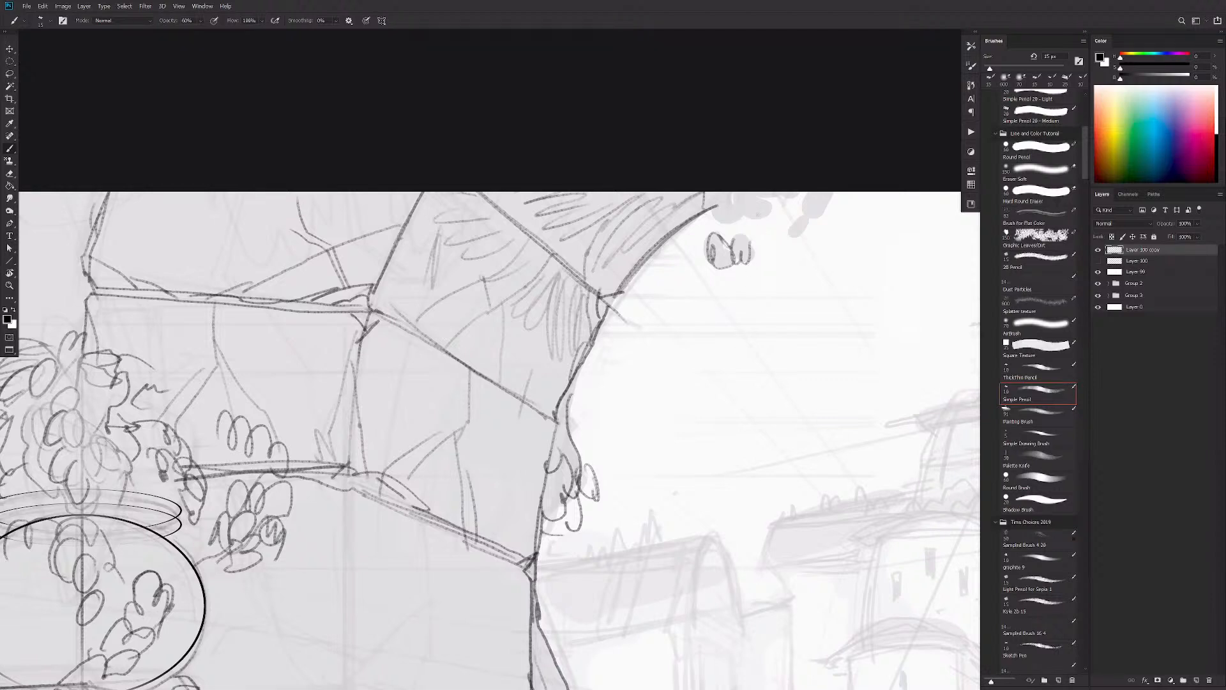
mouse_move(724, 195)
mouse_down()
mouse_move(750, 208)
mouse_move(707, 213)
mouse_up()
drag(804, 216, 833, 194)
drag(791, 194, 754, 215)
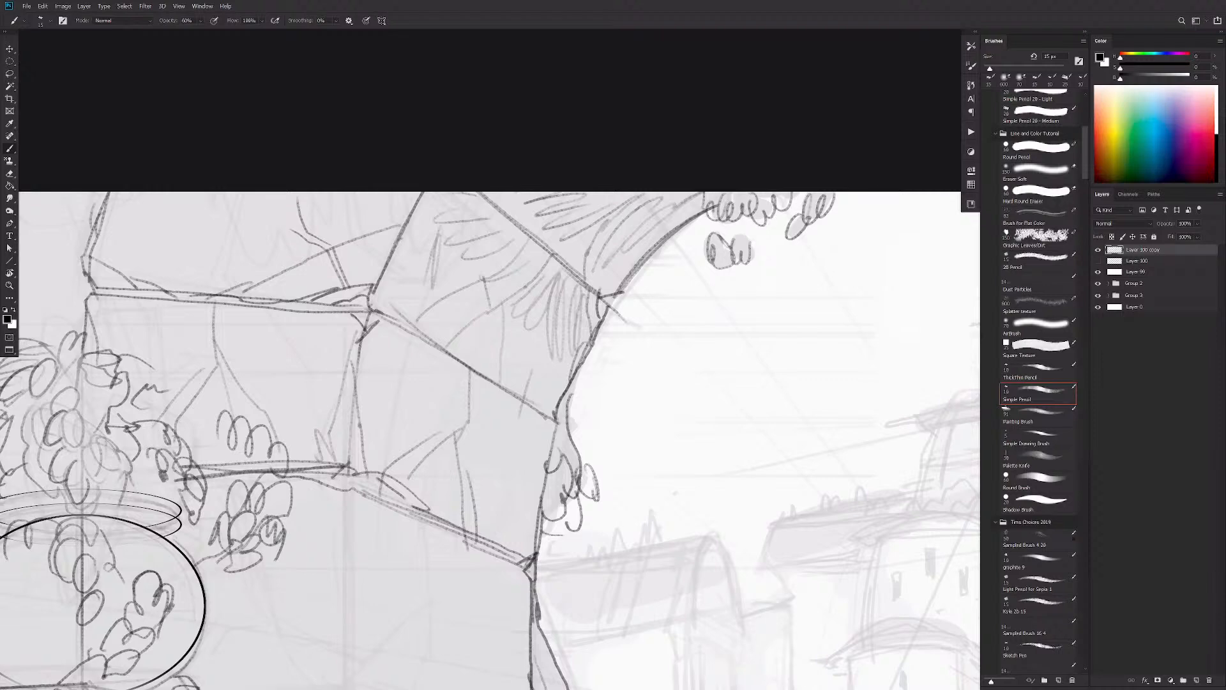
drag(741, 264, 754, 257)
Step: Draw the second sloping root at the pillar's base with small leaf clusters along it
scroll(575, 239, down, 10)
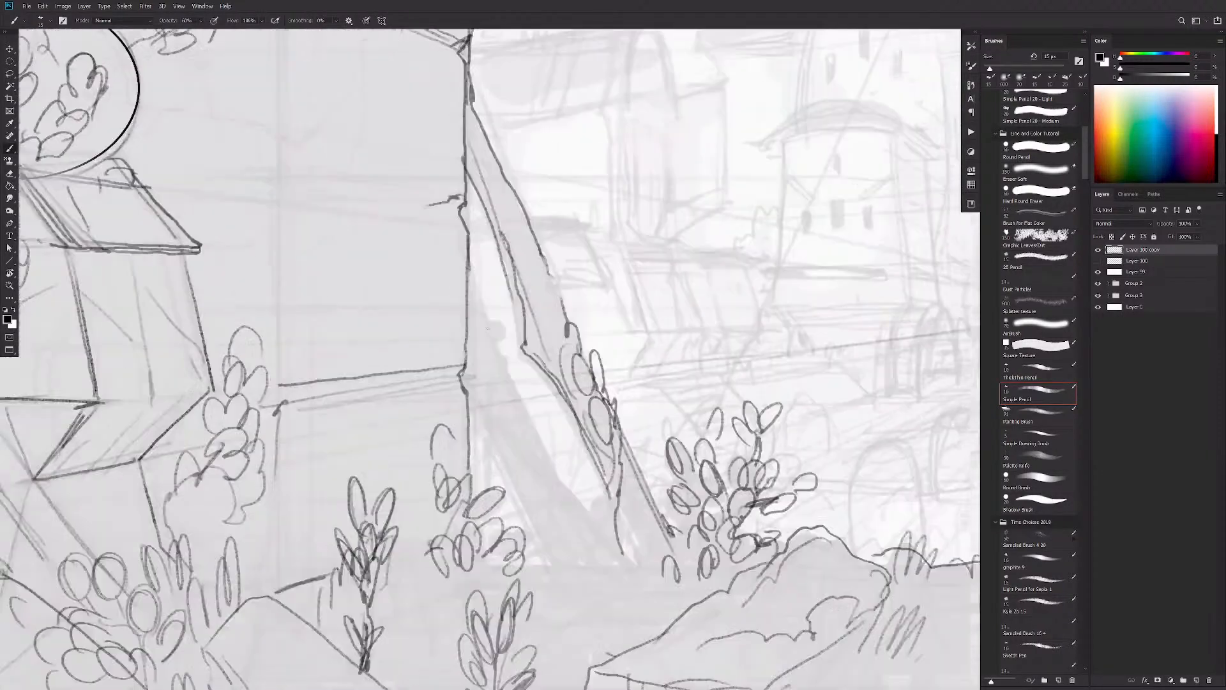
mouse_move(495, 335)
mouse_down()
mouse_move(491, 316)
mouse_move(542, 449)
mouse_up()
drag(467, 382, 626, 561)
drag(471, 422, 593, 574)
drag(534, 425, 541, 453)
drag(476, 432, 548, 574)
drag(511, 486, 561, 583)
mouse_move(614, 536)
mouse_down()
mouse_move(579, 492)
mouse_move(579, 514)
mouse_move(529, 435)
mouse_up()
drag(544, 522, 531, 583)
mouse_move(551, 412)
mouse_down()
mouse_move(557, 459)
mouse_move(544, 437)
mouse_up()
drag(558, 473, 561, 495)
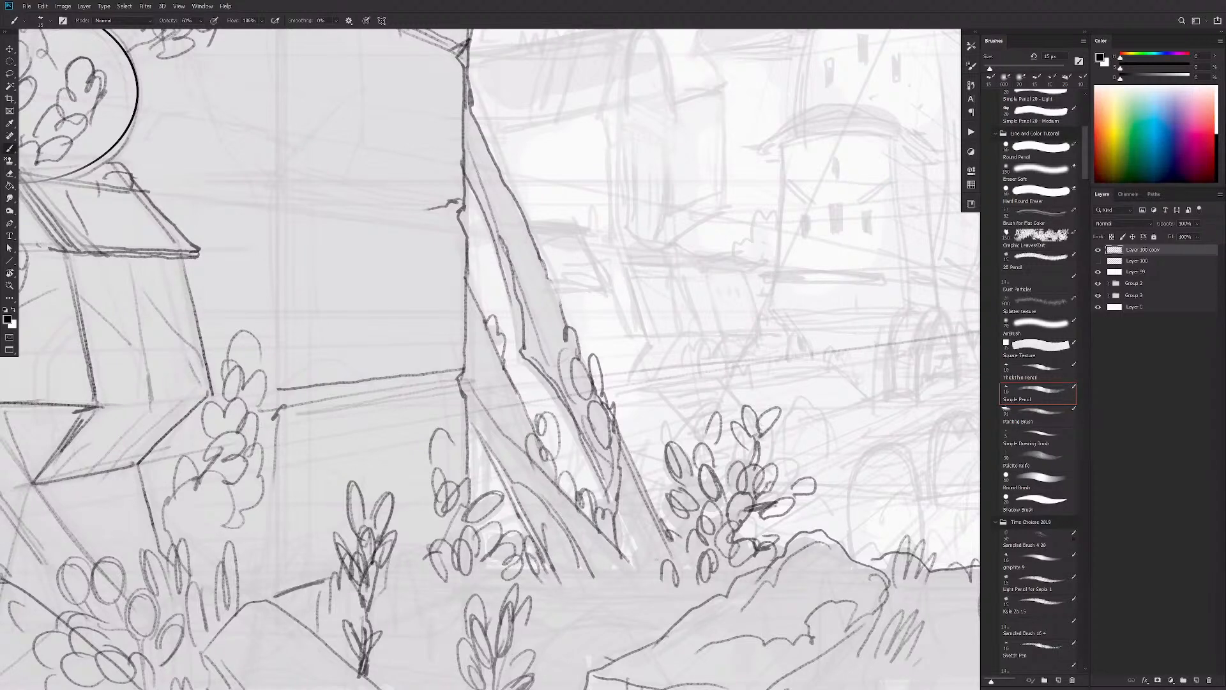
Step: Draw short grass tufts along the ground at the foot of the sloping roots
mouse_move(693, 512)
mouse_down()
mouse_move(705, 452)
mouse_move(659, 547)
mouse_up()
drag(658, 493, 642, 518)
drag(637, 495, 627, 553)
drag(618, 518, 585, 550)
mouse_move(594, 516)
mouse_down()
mouse_move(571, 546)
mouse_move(555, 547)
mouse_up()
mouse_move(543, 505)
mouse_down()
mouse_move(531, 551)
mouse_move(568, 564)
mouse_move(620, 498)
mouse_up()
Step: Add looping leaf clusters on the lower face of the stone pillar
drag(479, 372, 465, 350)
mouse_move(455, 369)
mouse_down()
mouse_move(447, 338)
mouse_move(423, 339)
mouse_up()
mouse_move(425, 325)
mouse_down()
mouse_move(450, 274)
mouse_move(434, 297)
mouse_move(442, 321)
mouse_move(463, 280)
mouse_move(444, 248)
mouse_move(485, 182)
mouse_move(473, 171)
mouse_up()
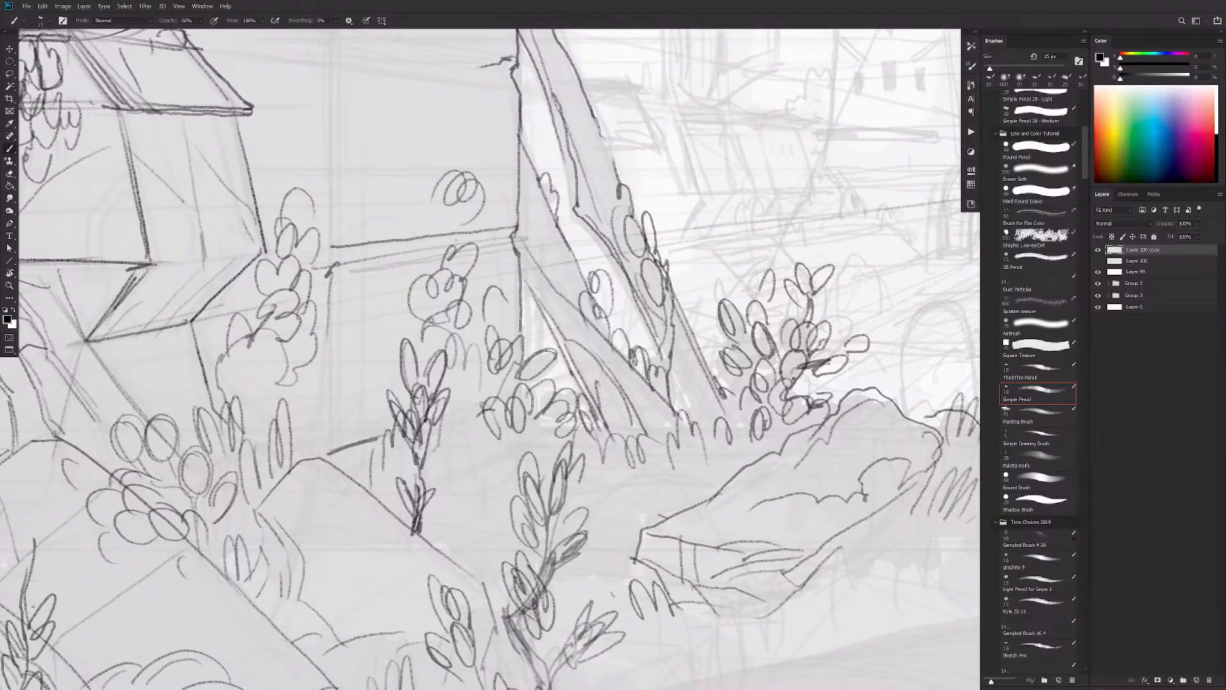
mouse_move(405, 103)
mouse_down()
mouse_move(398, 138)
mouse_move(422, 114)
mouse_move(430, 152)
mouse_move(402, 160)
mouse_move(382, 146)
mouse_move(435, 96)
mouse_up()
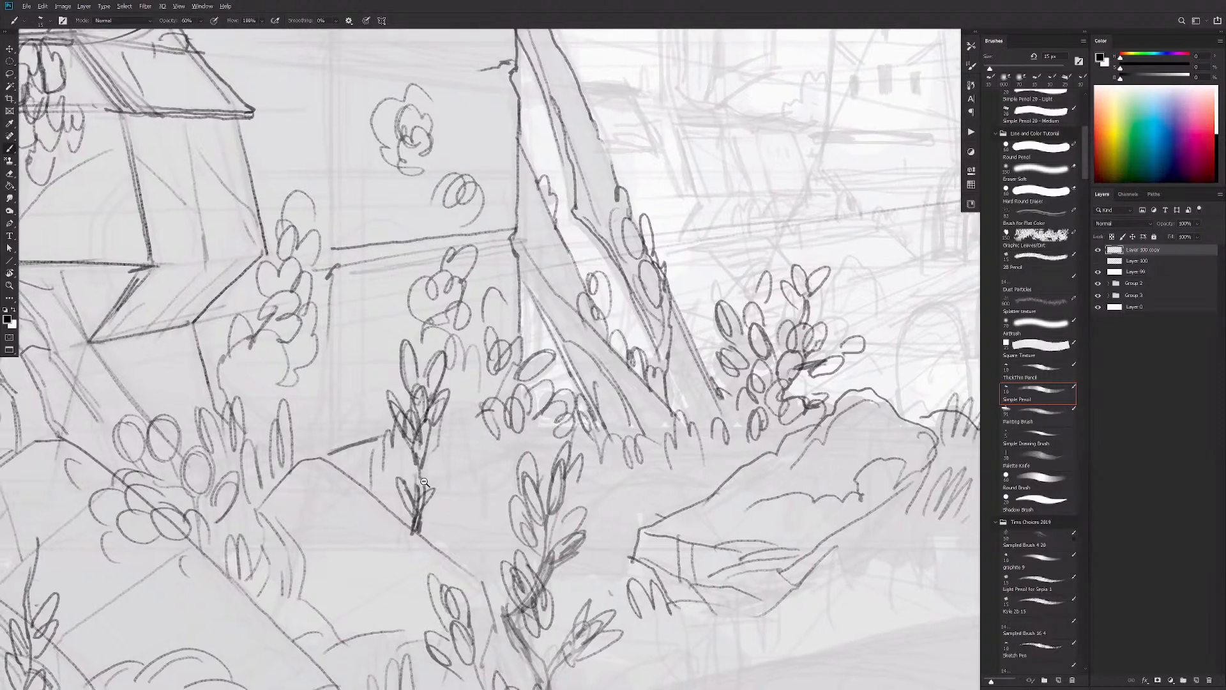
Step: Erase part of the small rock at the pillar's base and redraw its top with an irregular mossy contour
scroll(415, 489, down, 5)
scroll(588, 506, down, 3)
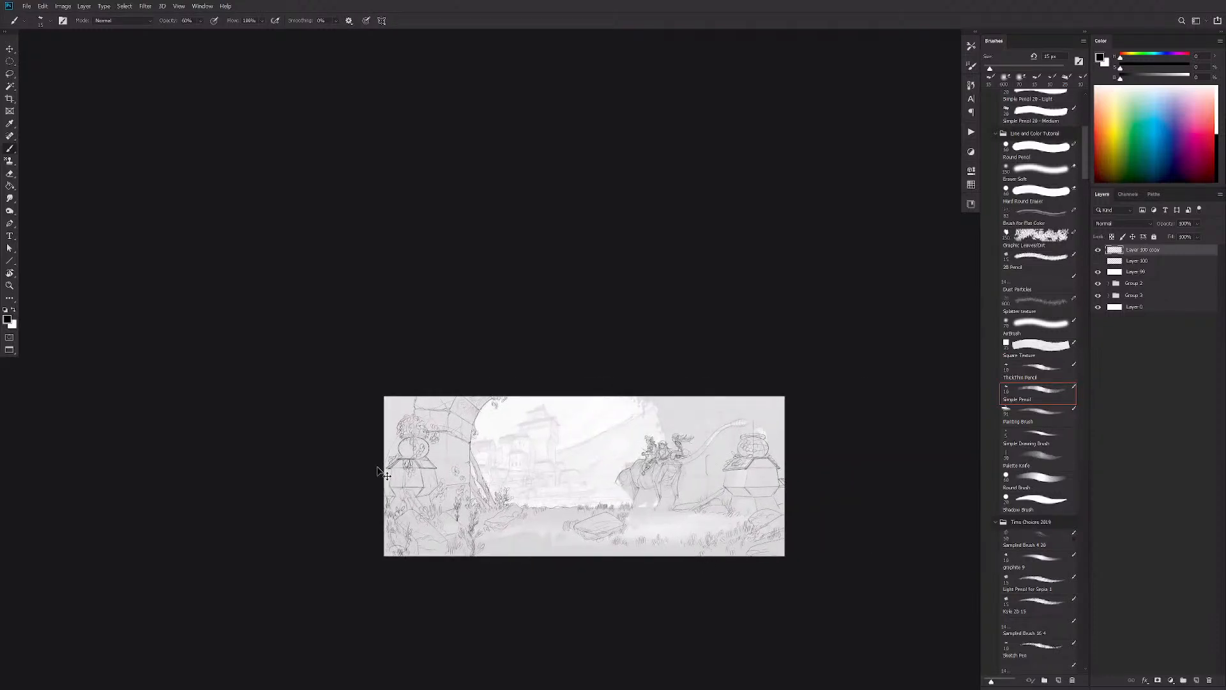
scroll(476, 535, up, 3)
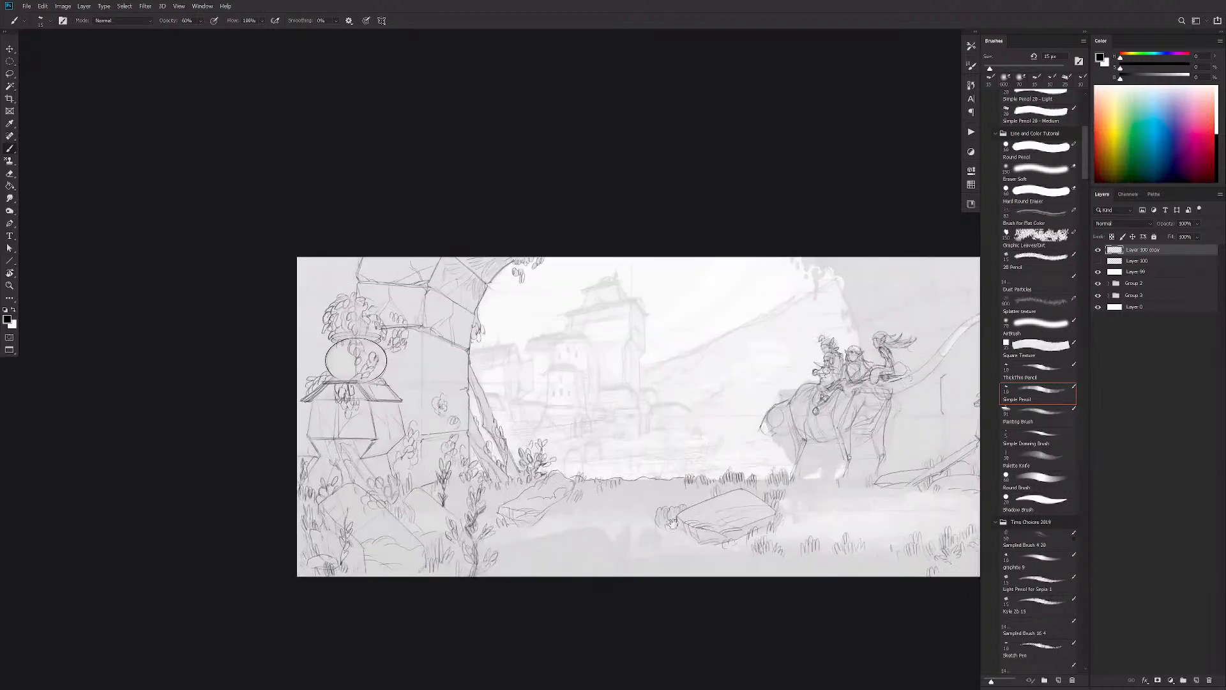
drag(651, 538, 699, 489)
scroll(698, 490, up, 1)
key(e)
drag(436, 417, 479, 522)
key(b)
mouse_move(385, 455)
mouse_down()
mouse_move(442, 441)
mouse_move(468, 452)
mouse_up()
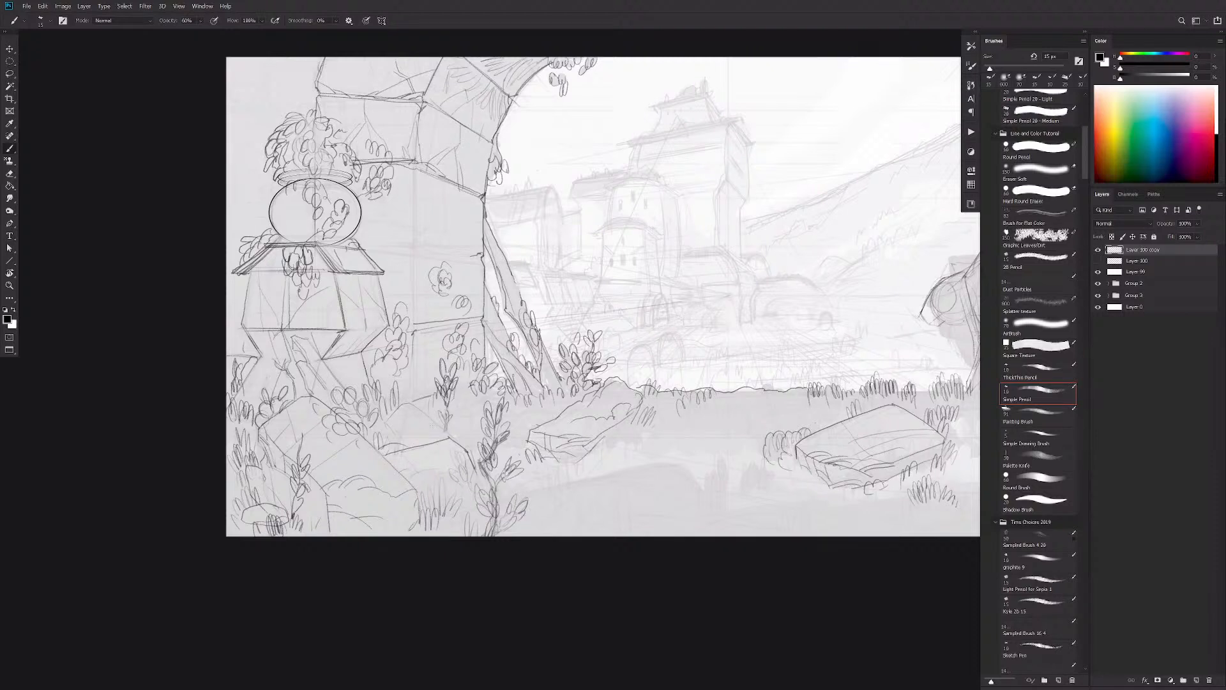
drag(444, 433, 398, 443)
key(ctrl+z)
mouse_move(440, 451)
mouse_down()
mouse_move(456, 461)
mouse_move(404, 477)
mouse_up()
mouse_move(404, 393)
mouse_down()
mouse_move(388, 420)
mouse_move(421, 442)
mouse_up()
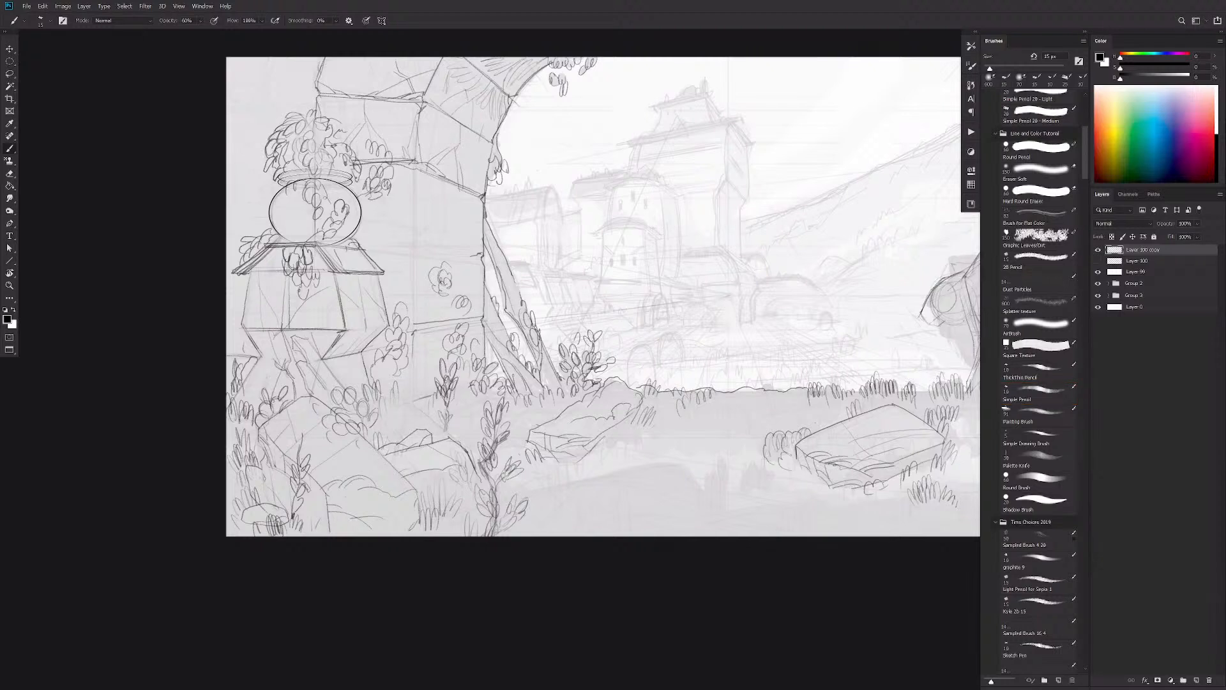
Step: Draw the horizontal joint and branching cracks on the pillar's lower stone blocks
mouse_move(414, 354)
mouse_down()
mouse_move(413, 399)
mouse_move(392, 390)
mouse_move(407, 423)
mouse_up()
drag(397, 427, 391, 414)
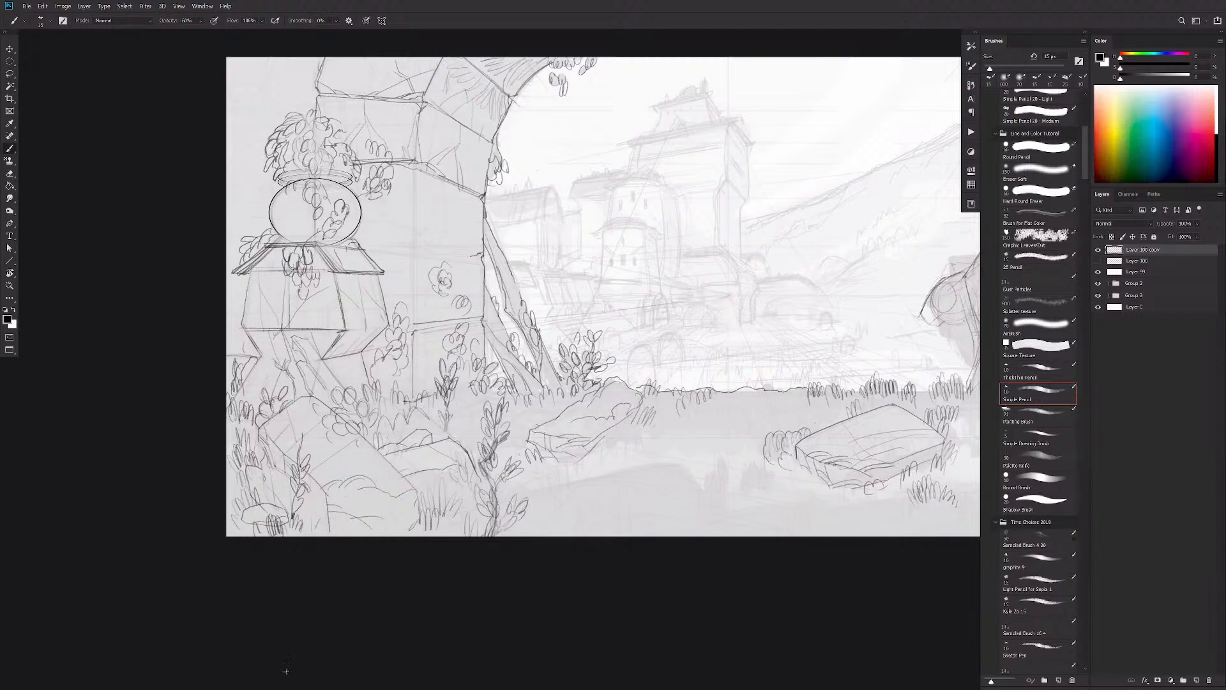
key(ctrl+z)
key(ctrl+z)
mouse_move(416, 247)
mouse_down()
mouse_move(463, 254)
mouse_move(378, 249)
mouse_up()
drag(432, 212, 441, 244)
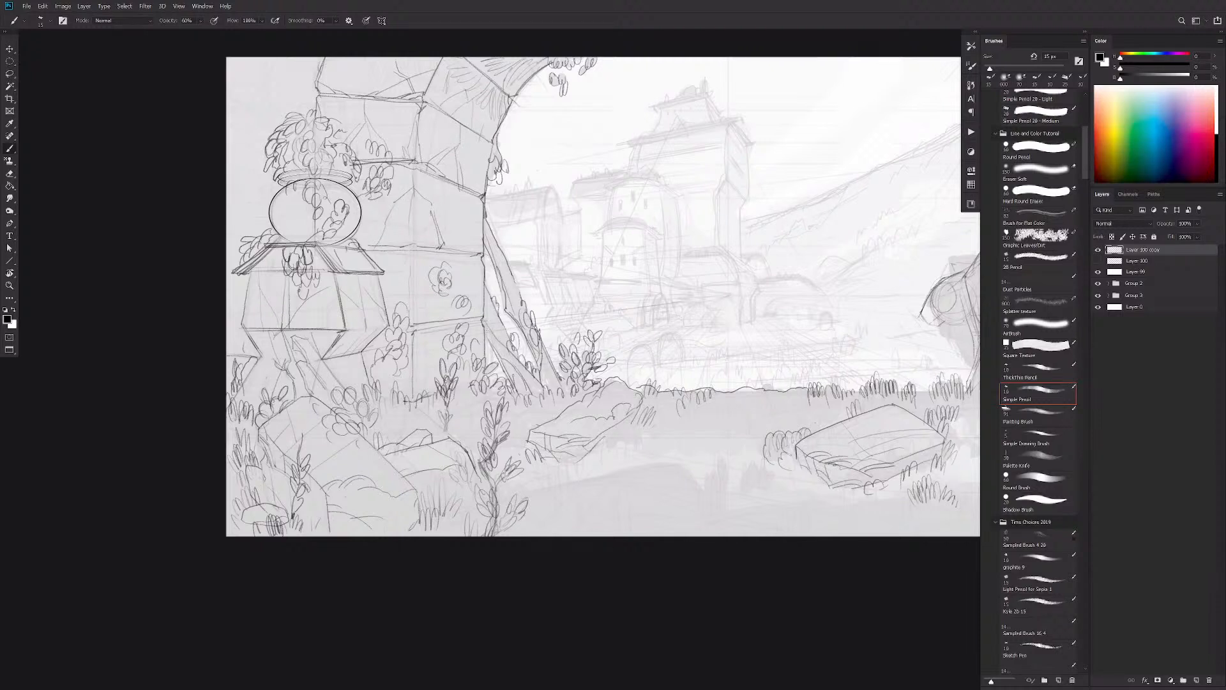
Step: Sketch loose leaf clusters on the wall behind the statue and more leaf detail on the pillar
drag(391, 281, 369, 361)
drag(314, 77, 311, 102)
mouse_move(230, 199)
mouse_down()
mouse_move(252, 210)
mouse_move(248, 171)
mouse_up()
drag(383, 226, 425, 288)
mouse_move(303, 123)
mouse_down()
mouse_move(308, 148)
mouse_move(312, 131)
mouse_move(330, 128)
mouse_move(320, 120)
mouse_move(311, 158)
mouse_move(335, 143)
mouse_move(325, 176)
mouse_up()
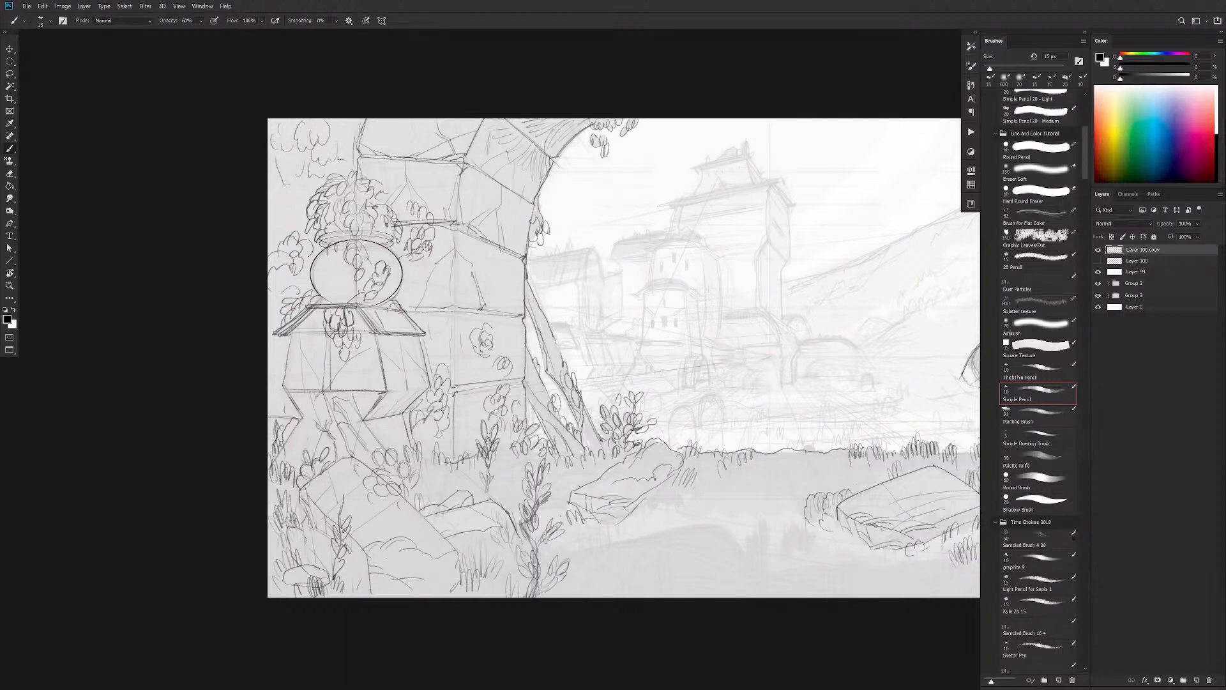
drag(656, 495, 680, 513)
scroll(604, 484, up, 3)
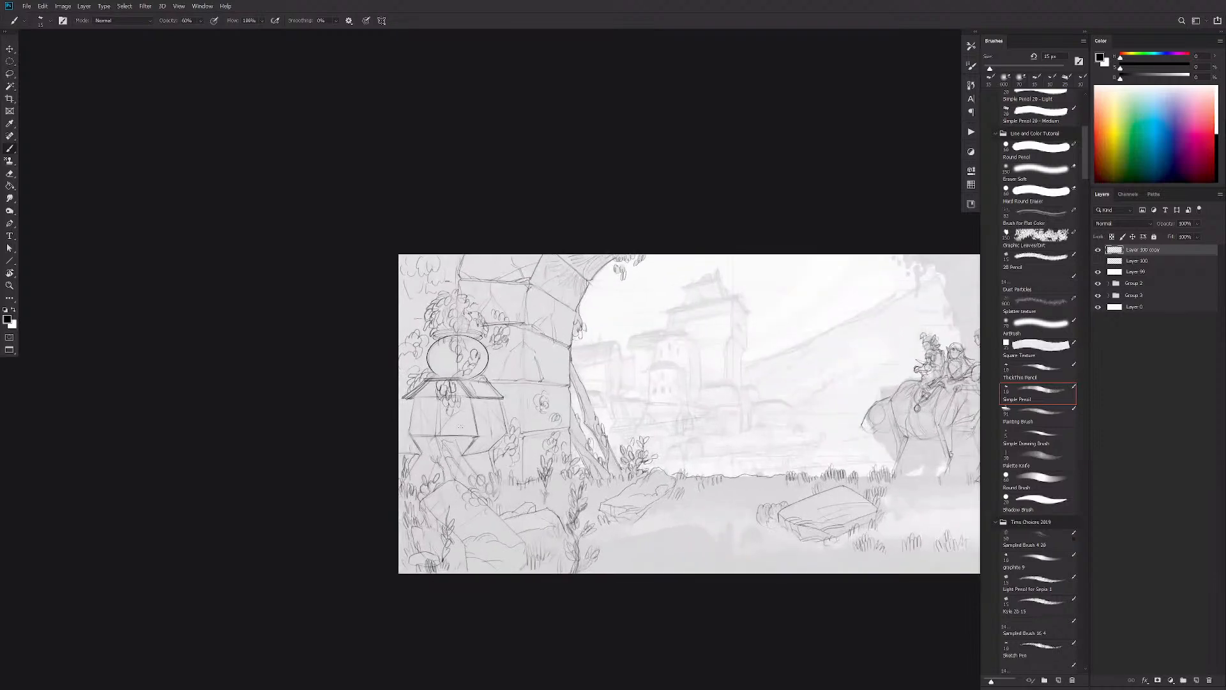
drag(640, 469, 177, 443)
mouse_move(741, 392)
mouse_down()
mouse_move(879, 393)
mouse_move(728, 395)
mouse_move(1, 522)
mouse_up()
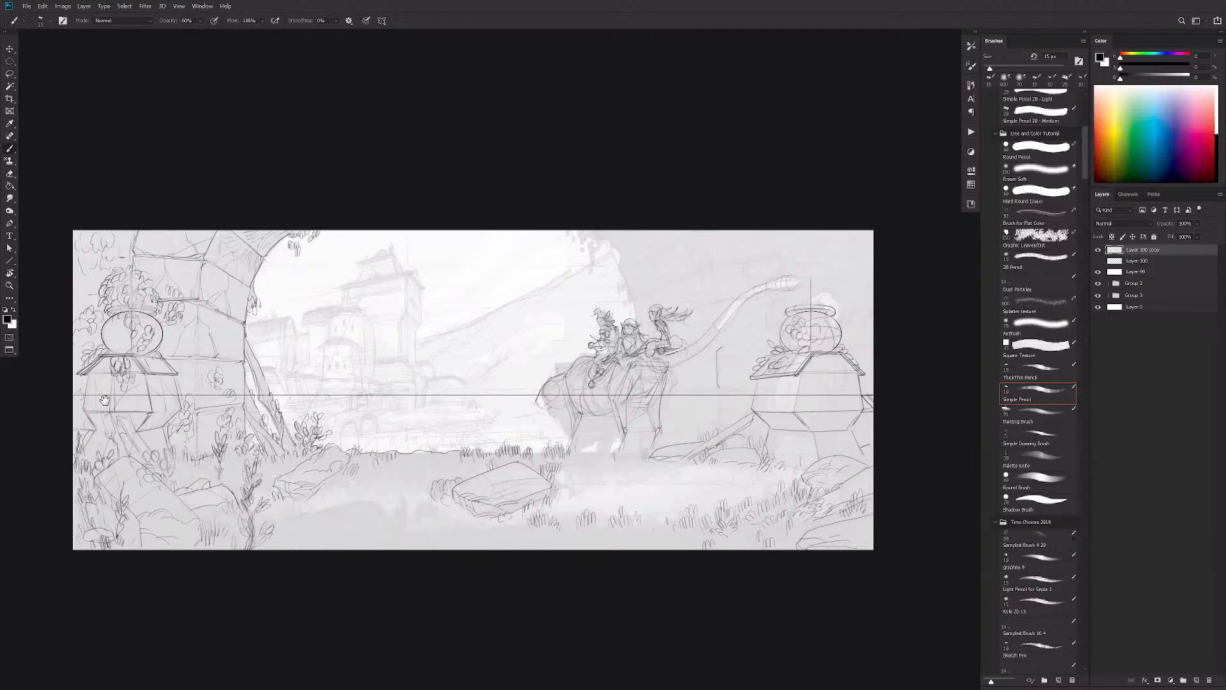
scroll(596, 405, left, 10)
key(ctrl+z)
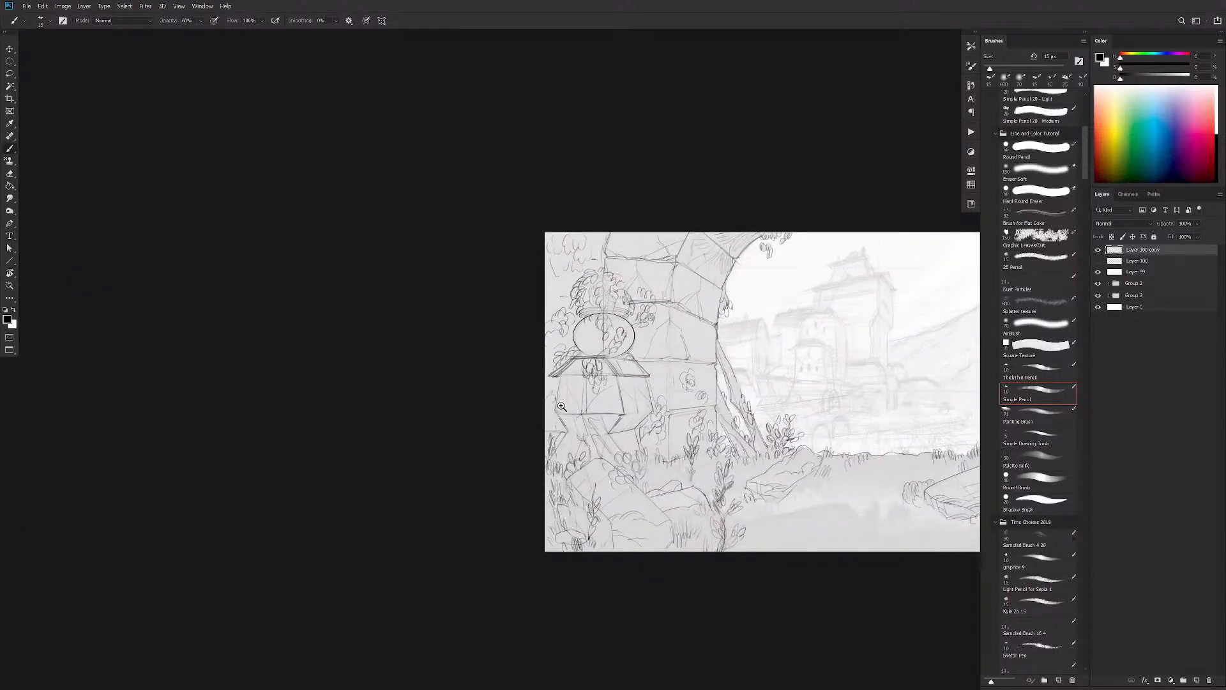
Step: Draw small leaves at the canvas edge beside the overgrown statue's body
scroll(561, 407, up, 1)
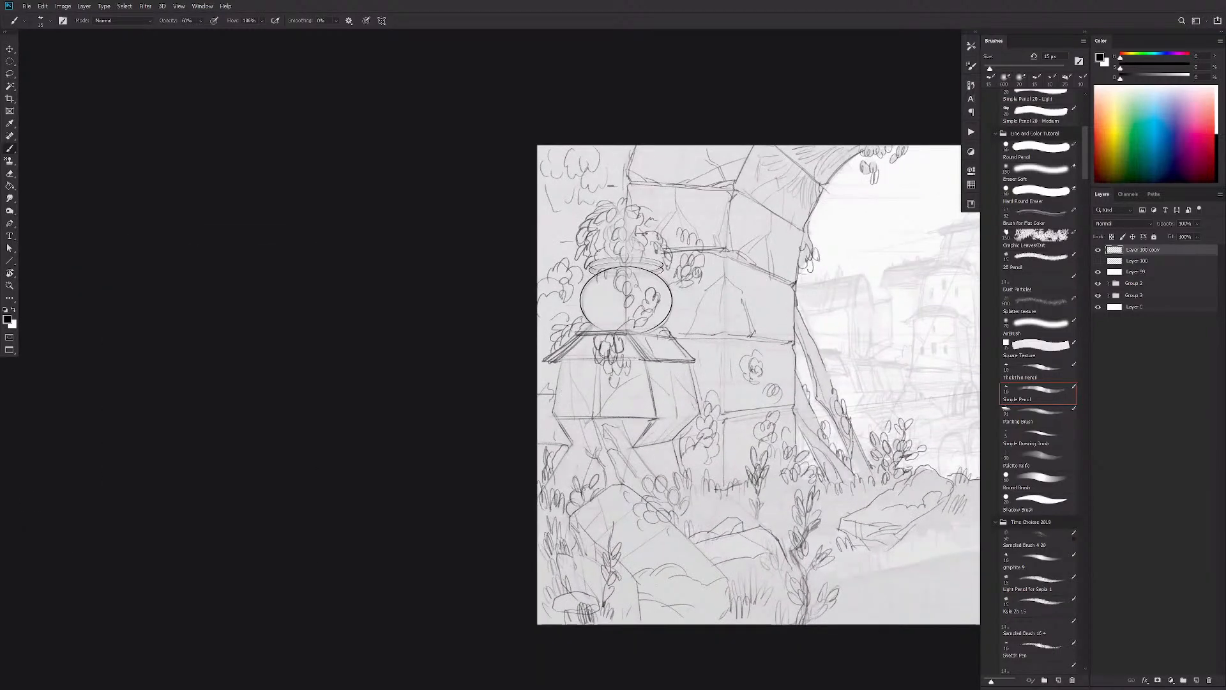
scroll(758, 420, down, 2)
drag(766, 473, 1134, 495)
scroll(846, 470, up, 3)
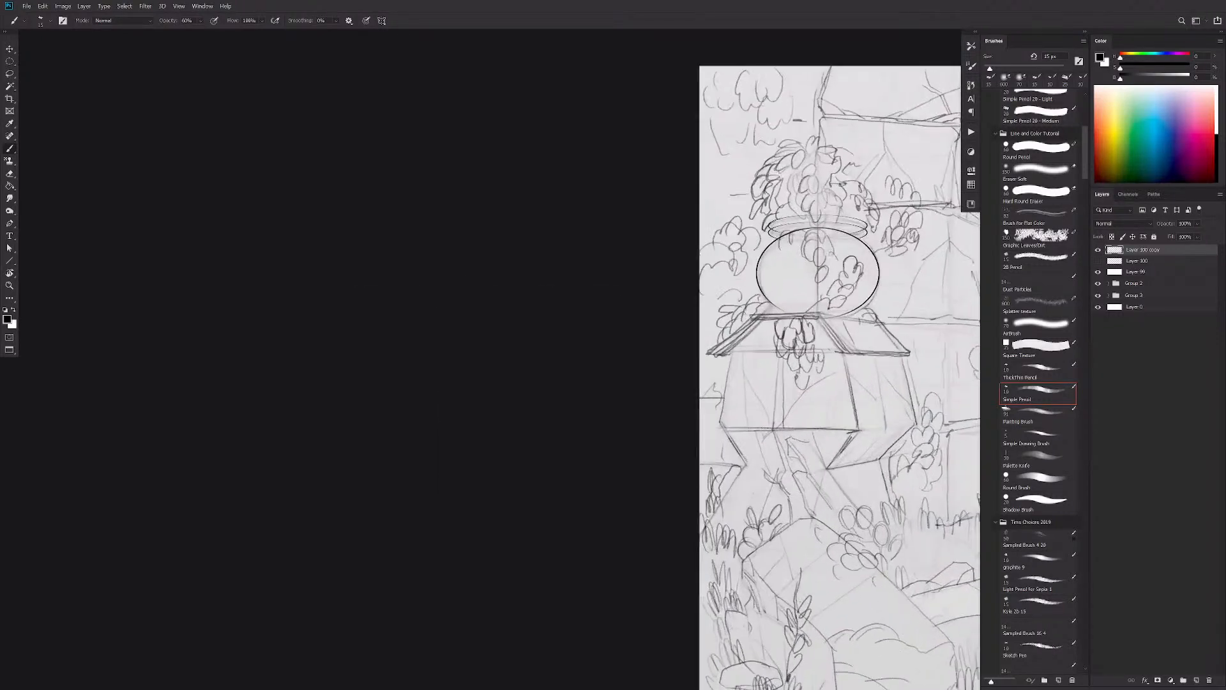
mouse_move(696, 427)
mouse_down()
mouse_move(726, 430)
mouse_move(719, 399)
mouse_move(710, 405)
mouse_up()
mouse_move(700, 417)
mouse_down()
mouse_move(710, 400)
mouse_move(706, 428)
mouse_move(729, 364)
mouse_move(718, 423)
mouse_up()
Step: Outline the top of a large flat rock in the foreground beside the tall leafy plant
key(space)
drag(674, 478, 423, 493)
alt+click(703, 447)
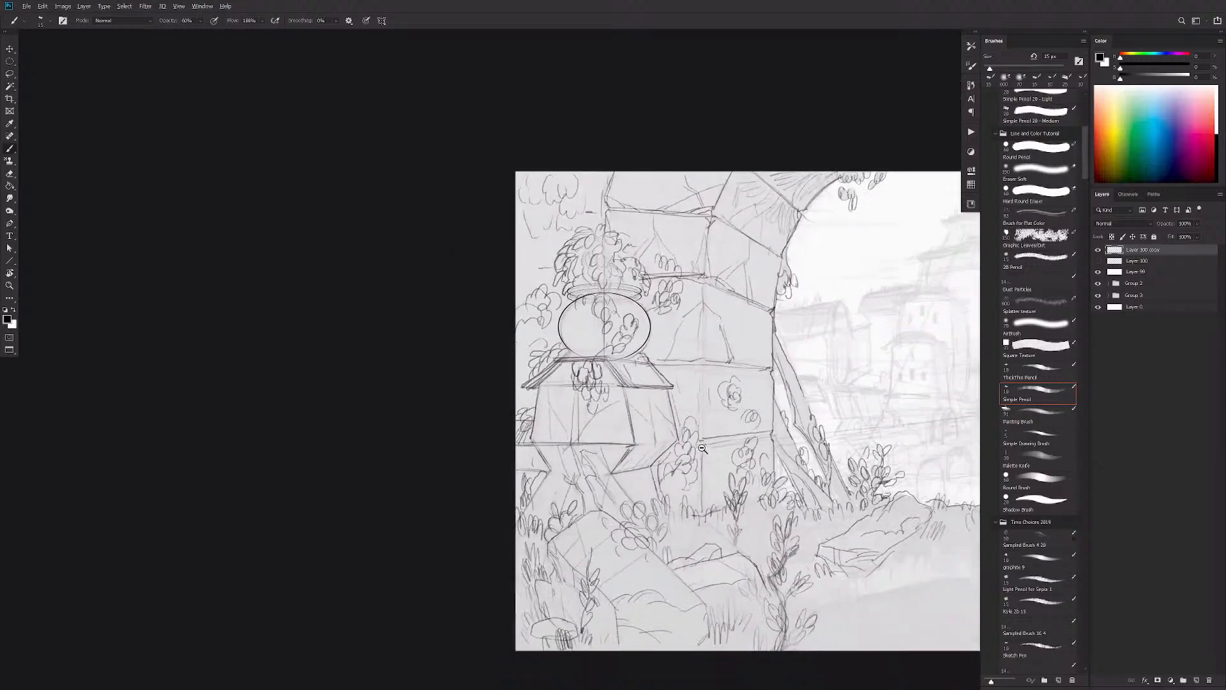
drag(776, 515, 575, 534)
ctrl+click(767, 453)
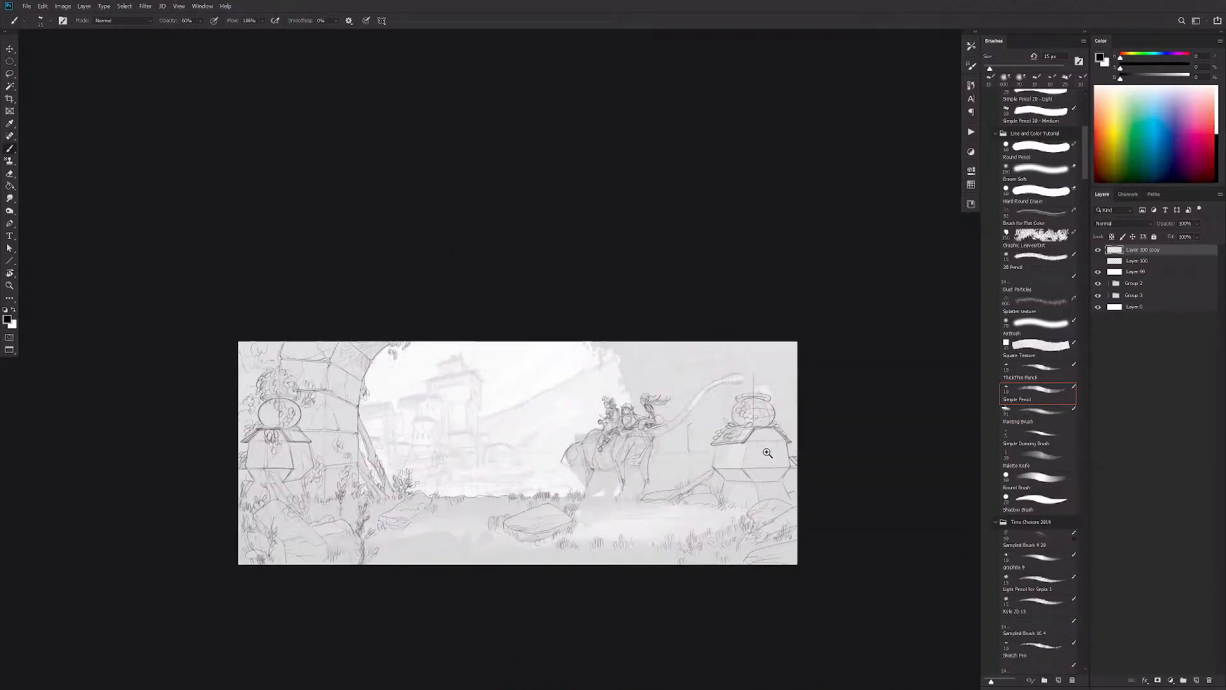
ctrl+click(753, 512)
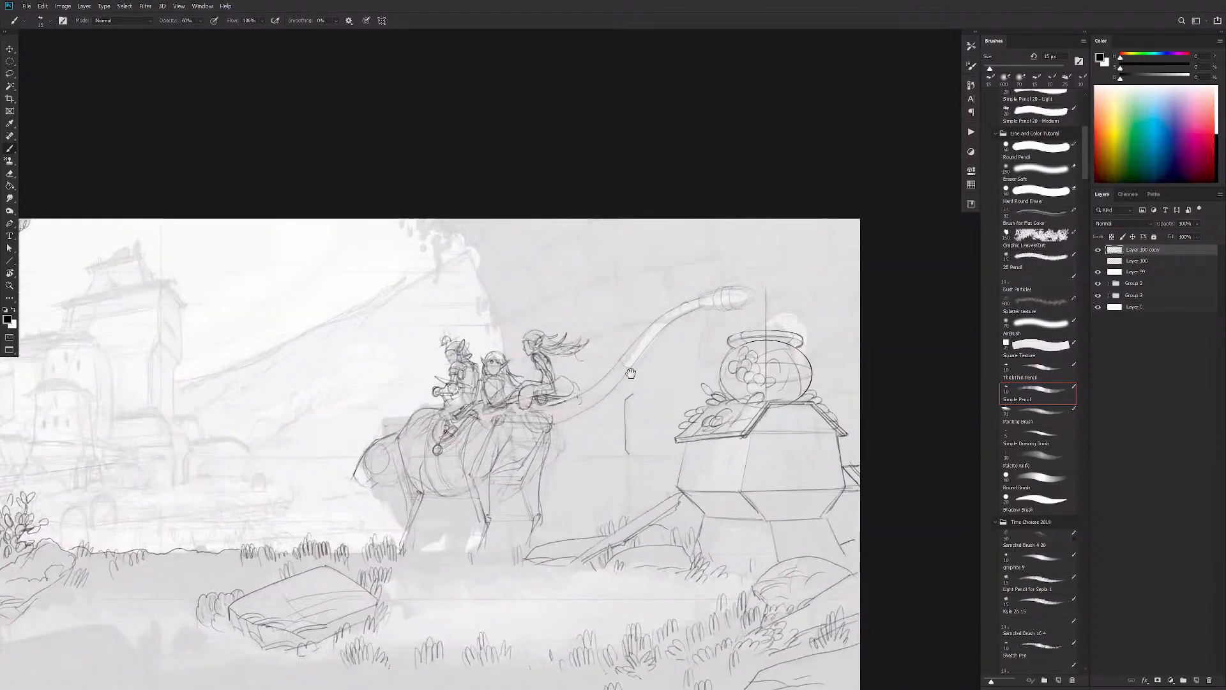
drag(473, 329, 645, 343)
drag(459, 523, 771, 327)
mouse_move(415, 481)
mouse_down()
mouse_move(585, 441)
mouse_move(636, 499)
mouse_up()
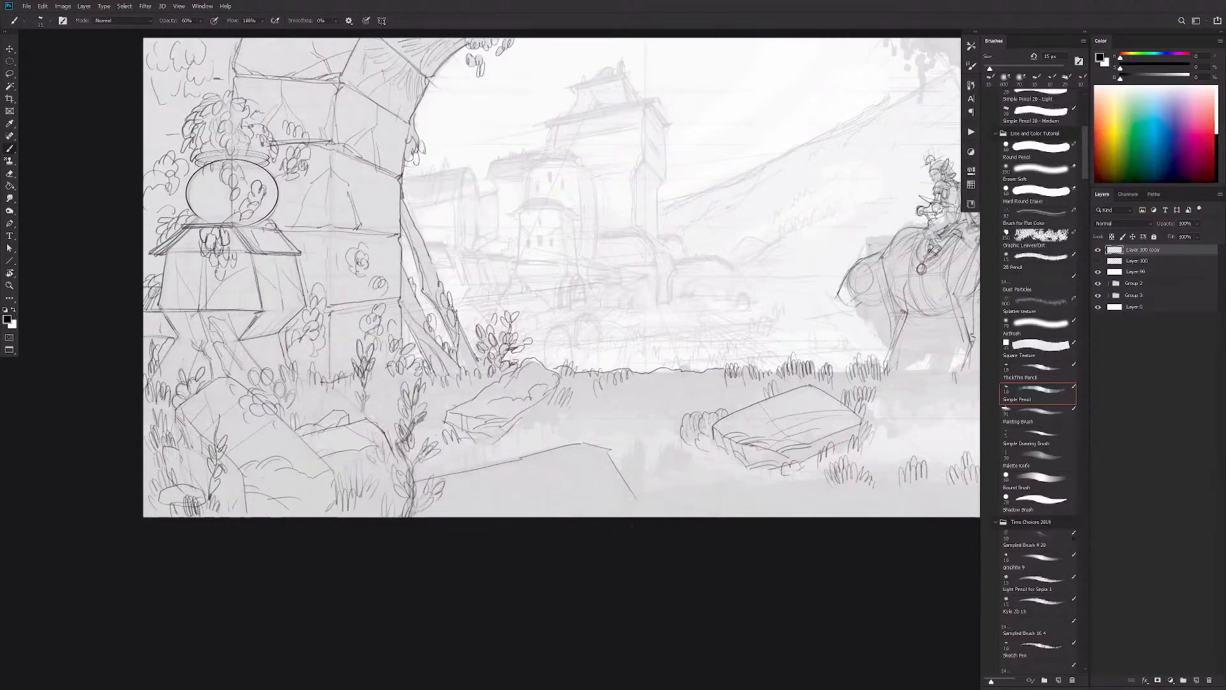
Step: Draw a grass tuft in front of the large flat foreground rock and add contour lines on its surface
drag(550, 512, 544, 464)
mouse_move(547, 513)
mouse_down()
mouse_move(541, 463)
mouse_move(532, 497)
mouse_move(521, 474)
mouse_move(553, 479)
mouse_up()
mouse_move(557, 502)
mouse_down()
mouse_move(563, 473)
mouse_move(567, 492)
mouse_up()
mouse_move(534, 451)
mouse_down()
mouse_move(541, 438)
mouse_move(500, 440)
mouse_up()
drag(492, 458, 490, 437)
mouse_move(487, 465)
mouse_down()
mouse_move(493, 426)
mouse_move(479, 455)
mouse_up()
mouse_move(467, 469)
mouse_down()
mouse_move(473, 455)
mouse_move(610, 467)
mouse_move(619, 504)
mouse_move(569, 511)
mouse_up()
drag(571, 503, 479, 516)
Step: Draw upright grass blades and small pebbles beside the far end of the flat foreground rock
drag(625, 486, 626, 454)
drag(631, 484, 632, 446)
mouse_move(642, 482)
mouse_down()
mouse_move(652, 465)
mouse_move(652, 492)
mouse_up()
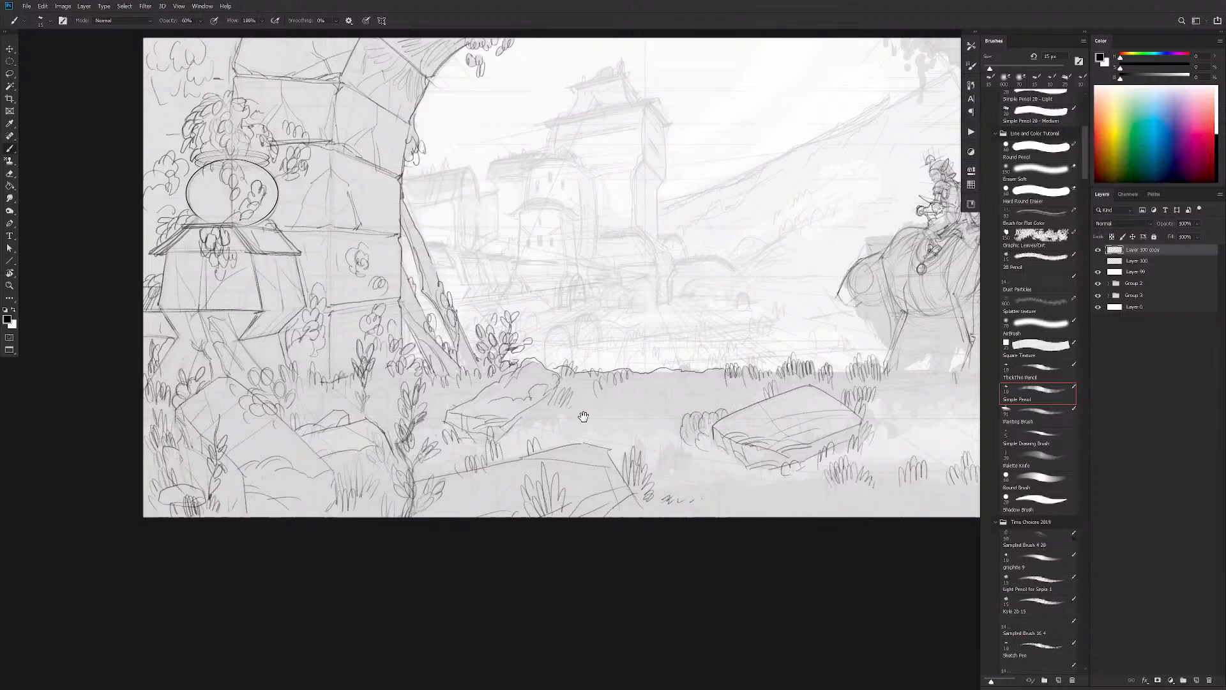
Step: Draw grass tufts beside the middle rock and across the open ground toward the stone slab
drag(650, 452, 637, 427)
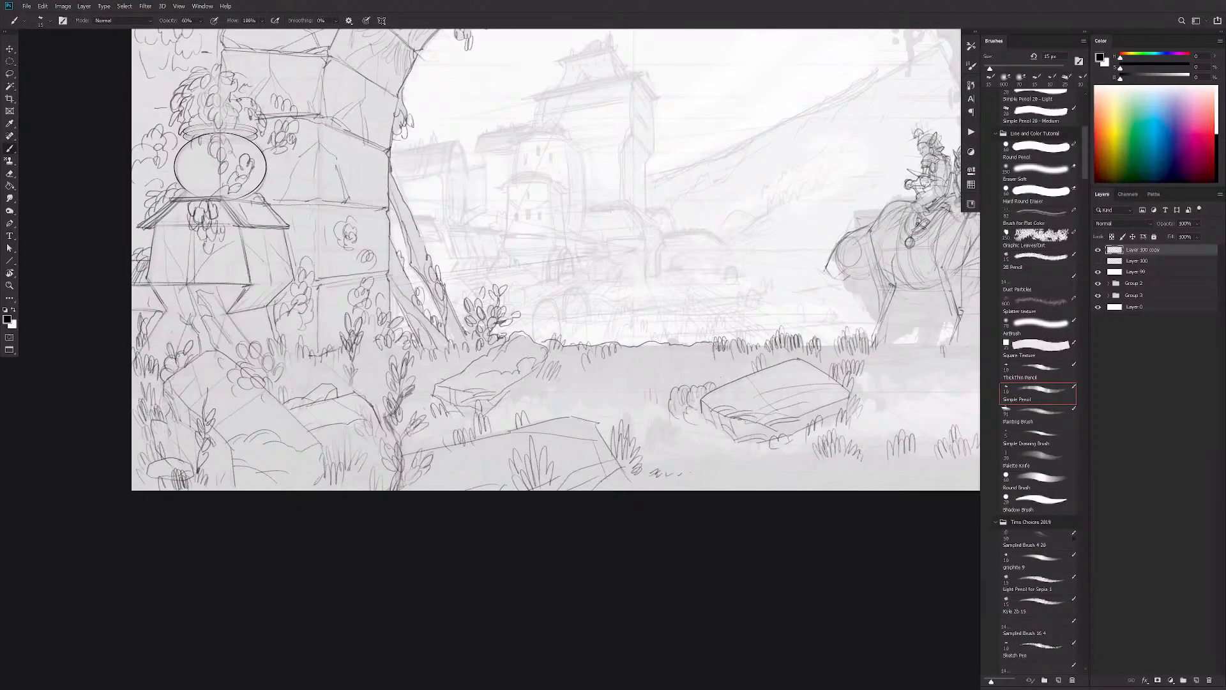
mouse_move(658, 380)
mouse_down()
mouse_move(664, 371)
mouse_move(639, 368)
mouse_up()
mouse_move(529, 398)
mouse_down()
mouse_move(535, 381)
mouse_move(511, 381)
mouse_move(527, 383)
mouse_up()
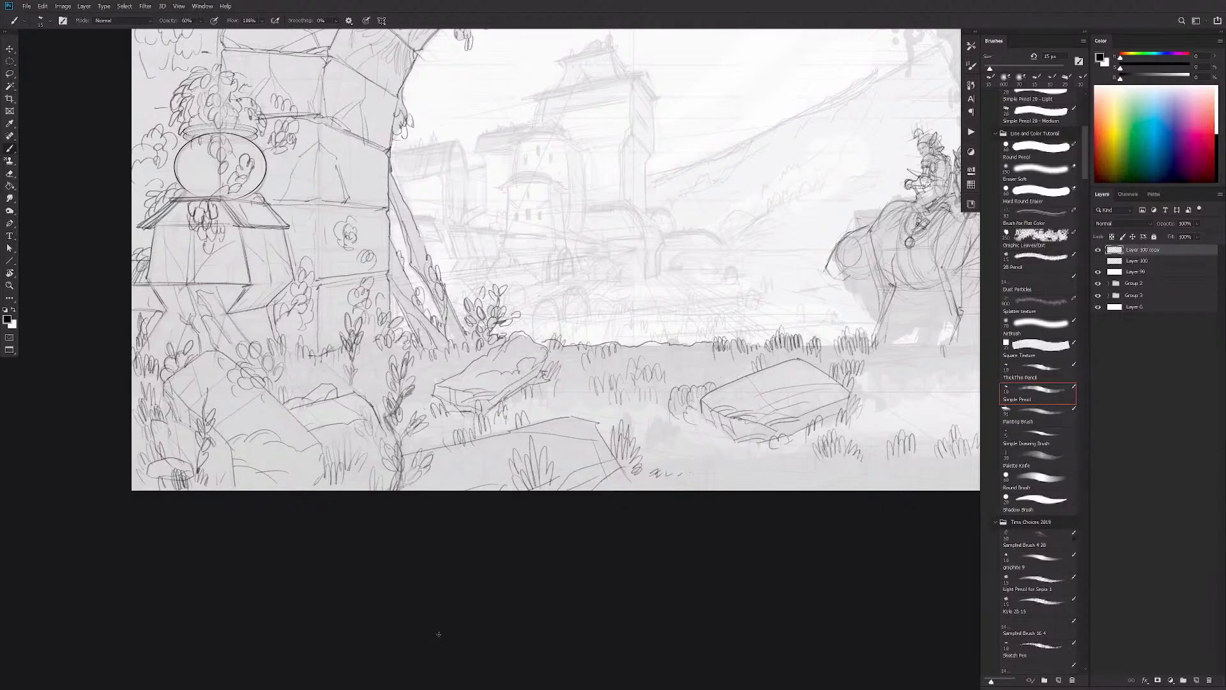
drag(658, 417, 692, 413)
Step: Erase the middle rock's hard edge and redraw it as a bumpy mossy contour extending toward the leafy plant
key(e)
drag(502, 363, 467, 390)
mouse_move(468, 388)
mouse_down()
mouse_move(482, 401)
mouse_move(487, 367)
mouse_move(452, 386)
mouse_up()
key(b)
key(ctrl+z)
drag(517, 360, 481, 382)
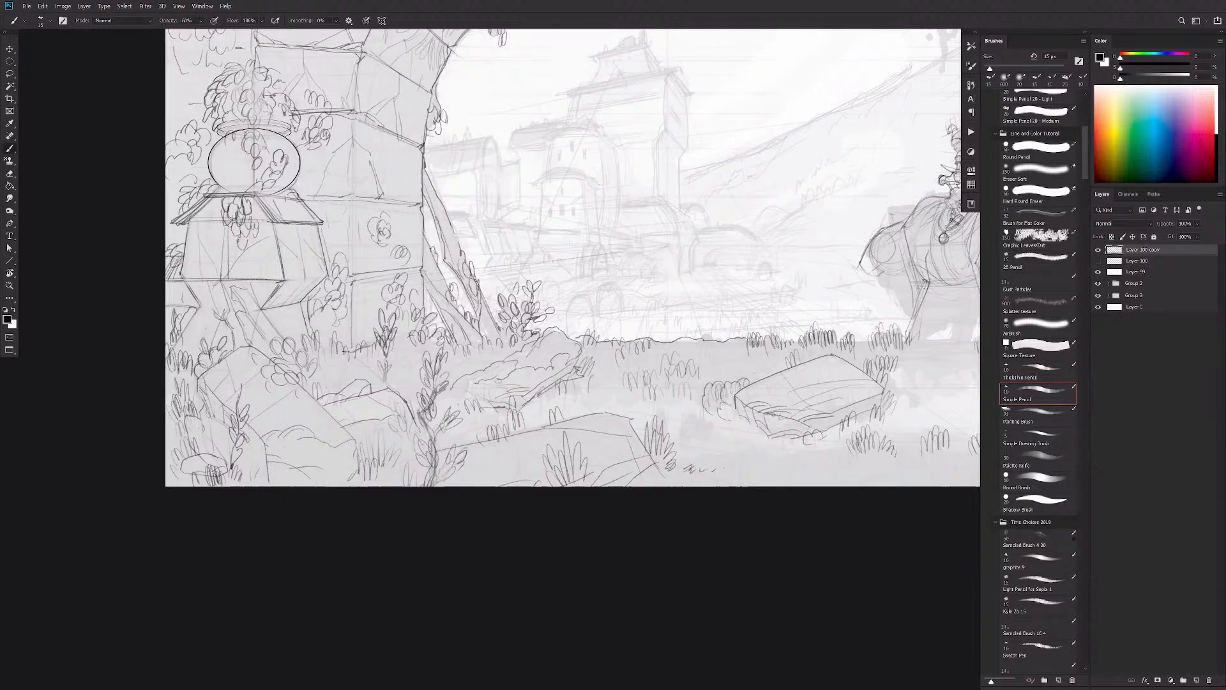
drag(482, 367, 395, 395)
Step: Add bumpy moss contours around the grass tuft on the flat foreground rock
mouse_move(612, 430)
mouse_down()
mouse_move(578, 402)
mouse_move(555, 423)
mouse_move(614, 454)
mouse_up()
key(e)
key(b)
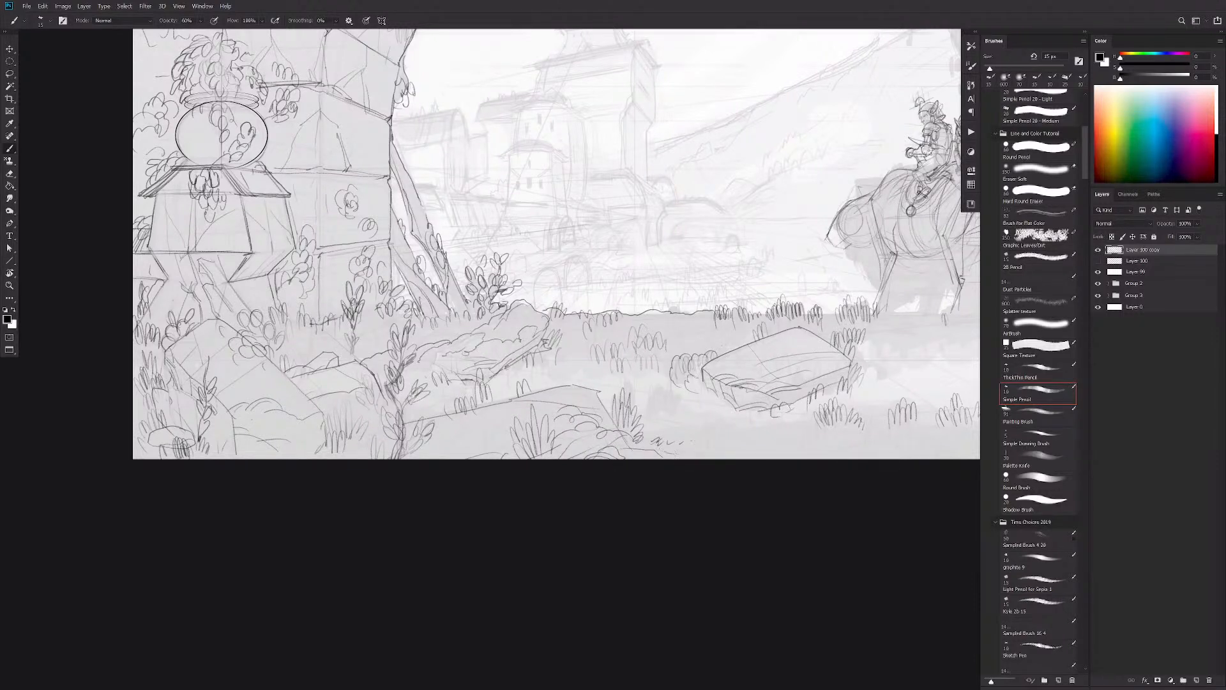
Step: Clean up and add moss contours on the small rock between the large boulder and the tall leafy plant
drag(588, 432, 726, 445)
key(e)
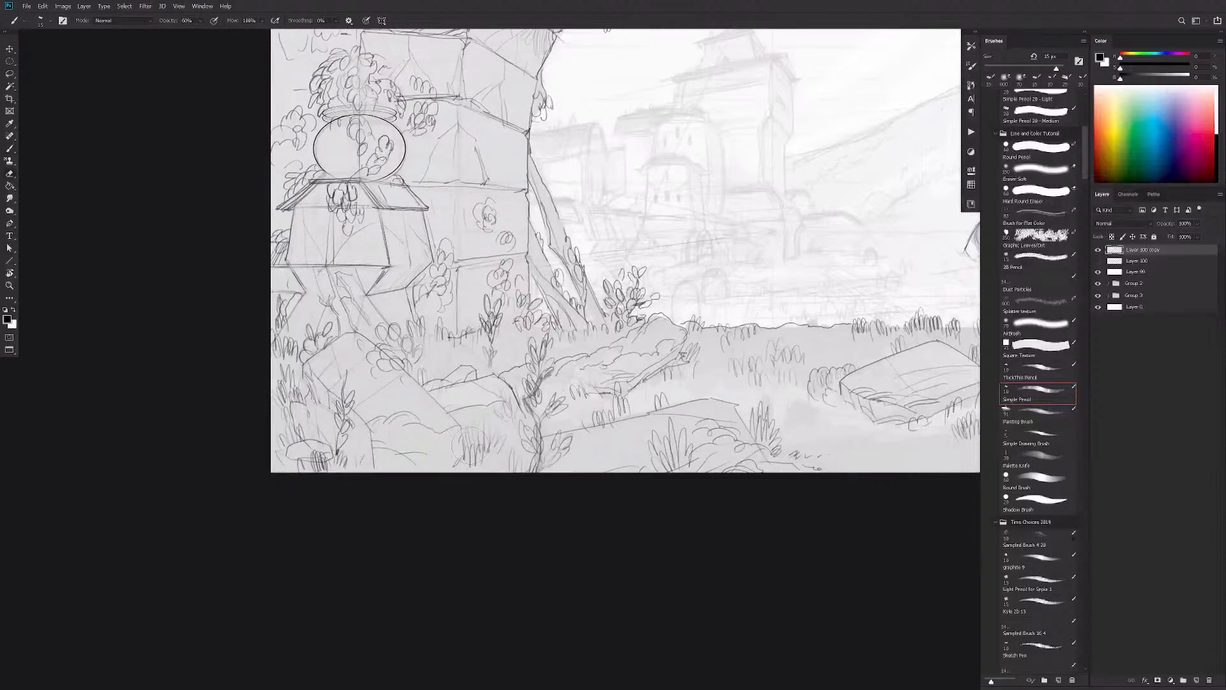
key(b)
drag(461, 403, 487, 394)
drag(451, 404, 464, 398)
drag(645, 429, 794, 462)
key(e)
key(b)
Step: Erase the hard top edges of the boulder below the statue and redraw them with rounded, leafy contours
drag(519, 204, 566, 223)
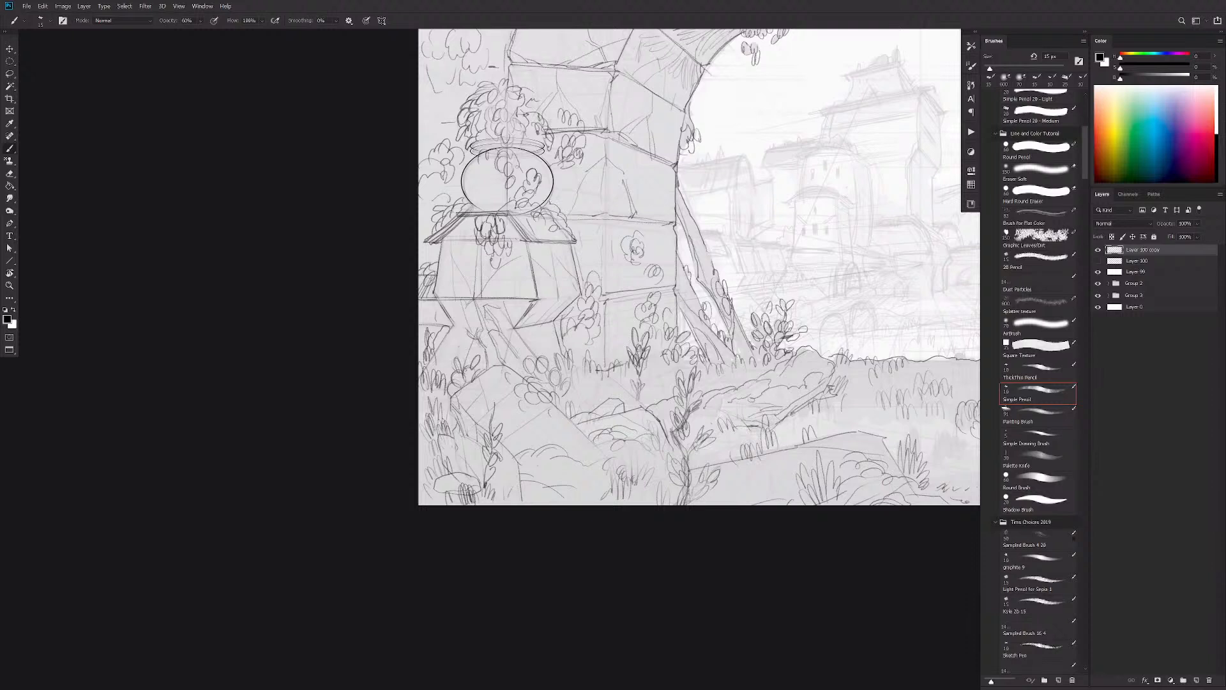
mouse_move(512, 375)
mouse_down()
mouse_move(574, 300)
mouse_move(546, 291)
mouse_move(549, 331)
mouse_move(596, 335)
mouse_up()
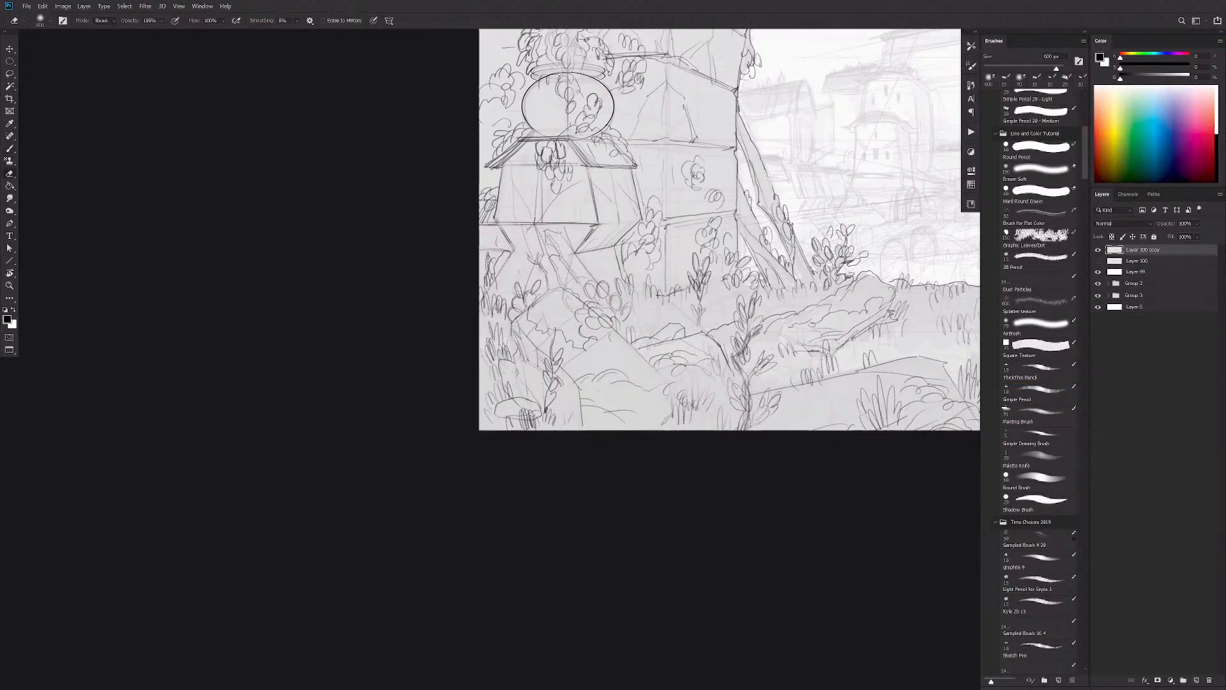
drag(563, 286, 529, 304)
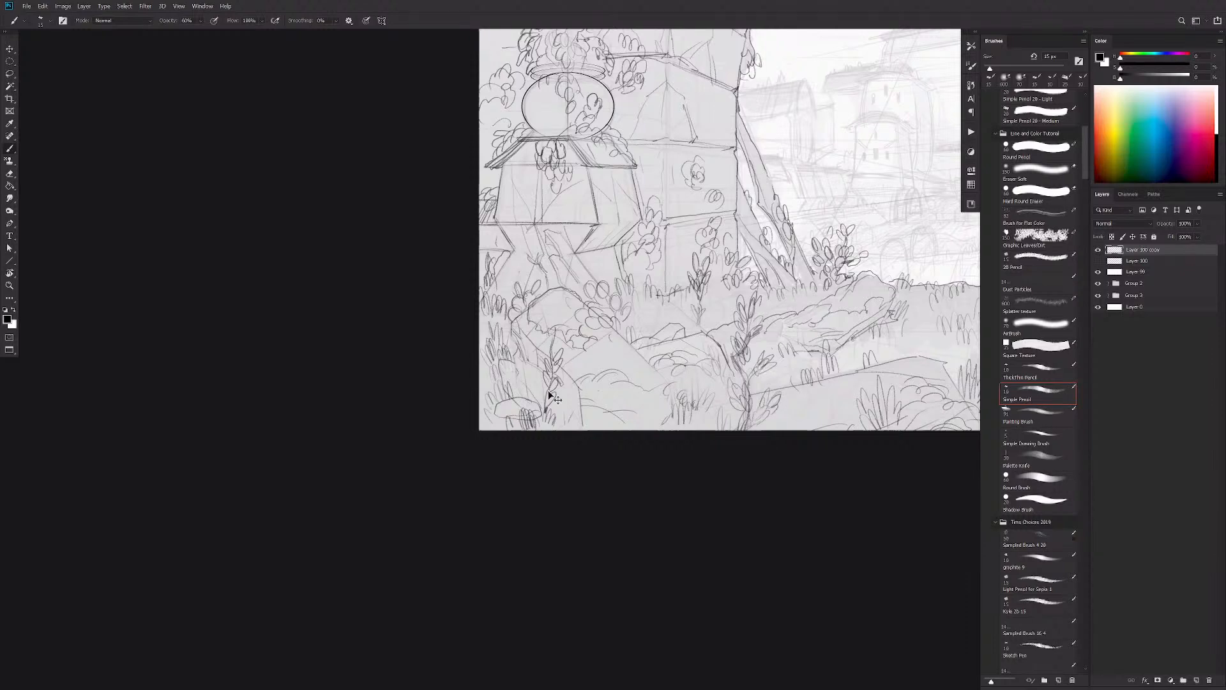
drag(747, 504, 585, 516)
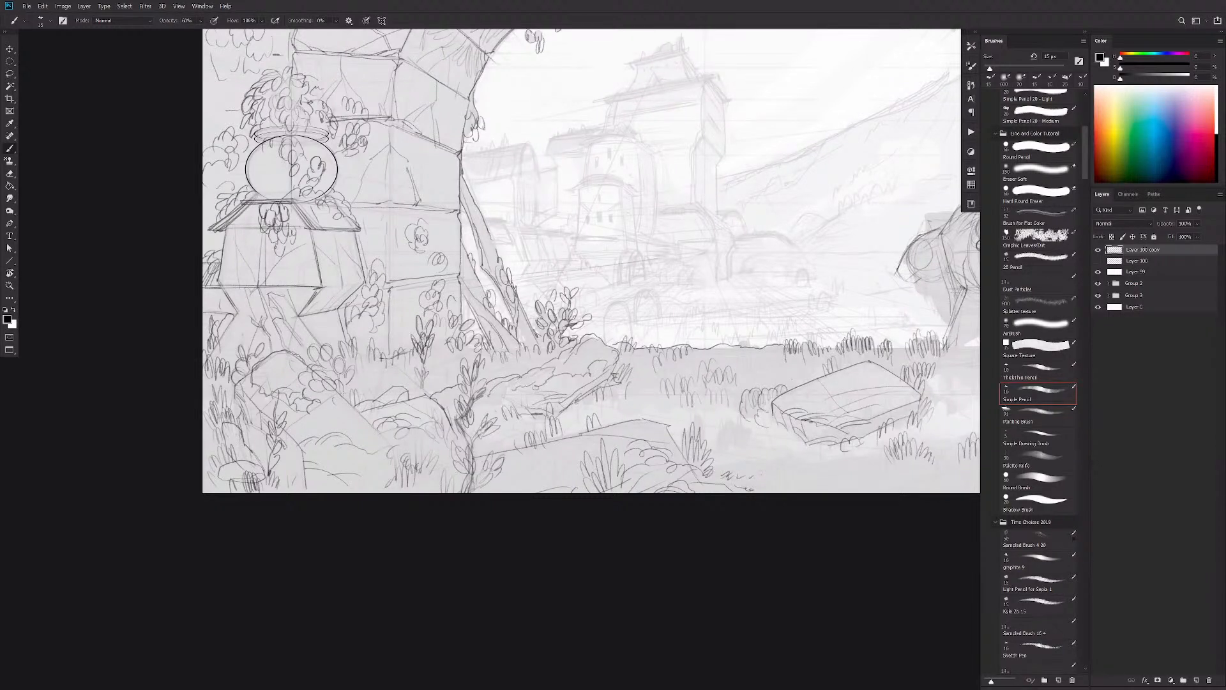
Step: Redraw the slanted edge of the boulder below the statue beside the arch and add mossy, grassy strokes around it
mouse_move(301, 475)
mouse_down()
mouse_move(284, 493)
mouse_move(267, 469)
mouse_up()
drag(760, 438, 711, 417)
mouse_move(248, 421)
mouse_down()
mouse_move(256, 457)
mouse_move(245, 456)
mouse_up()
mouse_move(245, 414)
mouse_down()
mouse_move(237, 455)
mouse_move(294, 422)
mouse_move(266, 446)
mouse_up()
mouse_move(274, 422)
mouse_down()
mouse_move(290, 438)
mouse_move(318, 454)
mouse_up()
drag(331, 441, 327, 456)
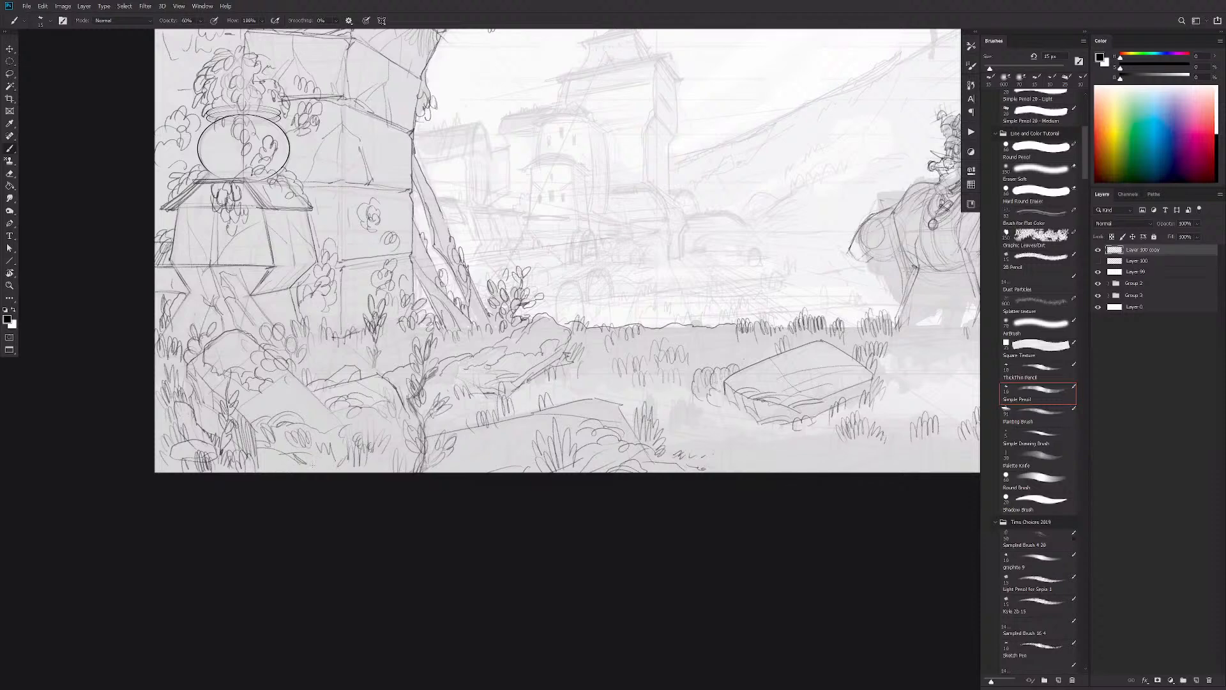
drag(773, 446, 701, 543)
drag(302, 411, 352, 458)
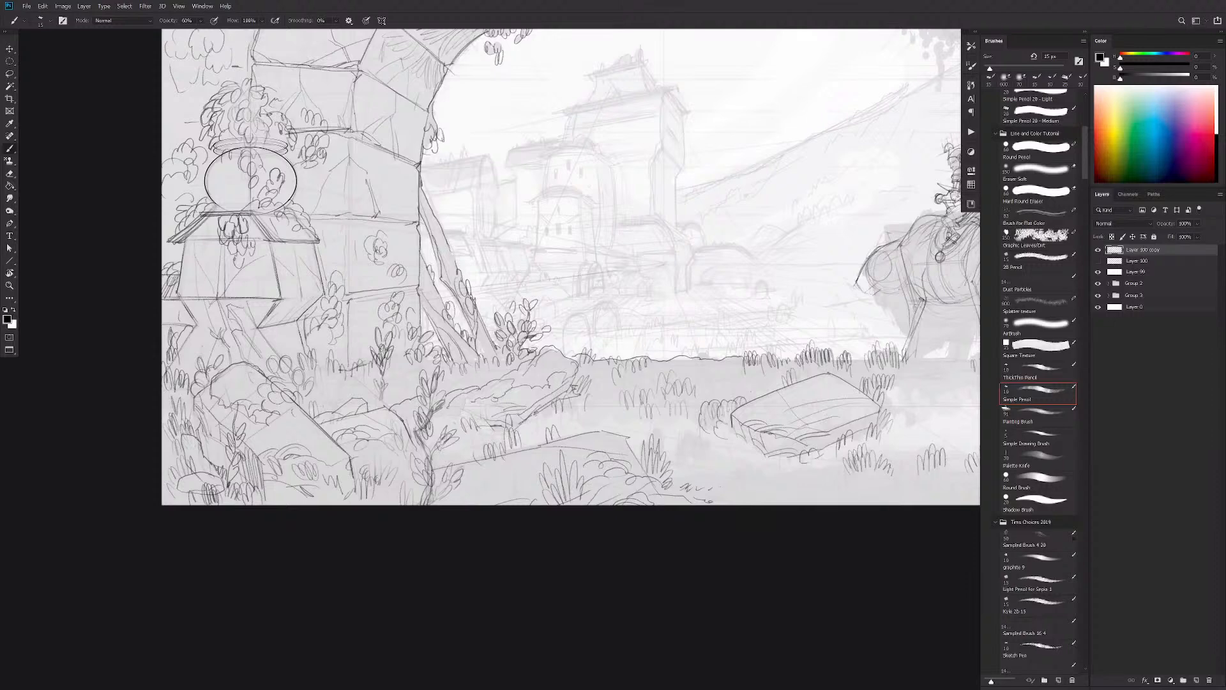
drag(797, 463, 673, 580)
drag(227, 499, 206, 501)
key(ctrl+z)
mouse_move(478, 346)
mouse_down()
mouse_move(451, 276)
mouse_move(466, 279)
mouse_up()
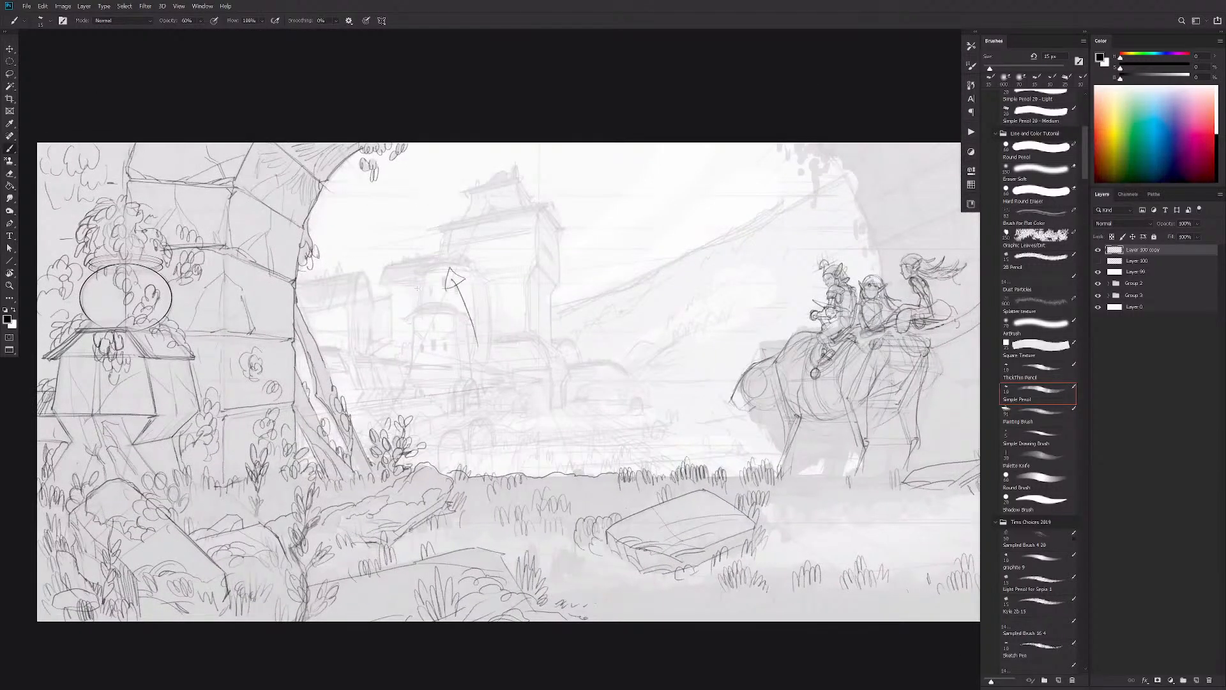
key(ctrl+z)
key(ctrl+z)
Step: Add grass tufts and low ground strokes along the foreground edge between the flat rock and the far statue
drag(838, 523, 558, 517)
mouse_move(837, 483)
mouse_down()
mouse_move(766, 520)
mouse_move(829, 557)
mouse_move(794, 560)
mouse_up()
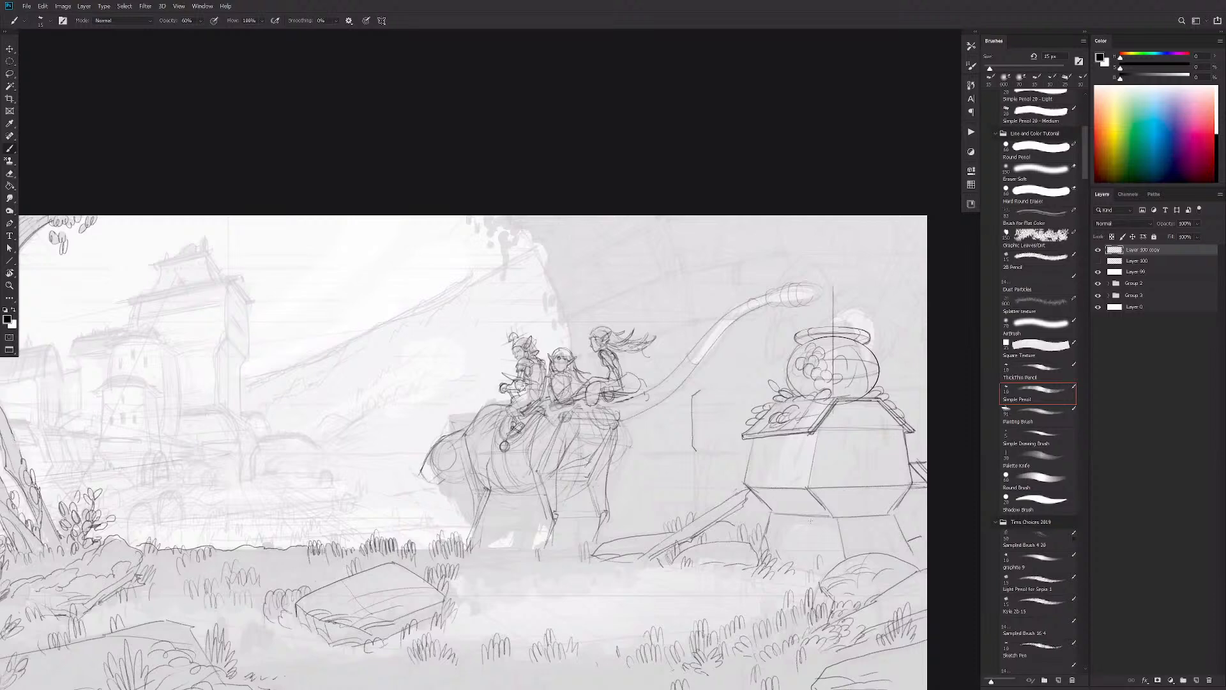
drag(767, 519, 633, 574)
drag(824, 430, 862, 266)
drag(865, 419, 911, 347)
drag(835, 465, 744, 509)
drag(753, 497, 716, 509)
mouse_move(598, 507)
mouse_down()
mouse_move(644, 497)
mouse_move(543, 498)
mouse_move(579, 488)
mouse_move(525, 498)
mouse_up()
drag(526, 511, 486, 506)
mouse_move(484, 513)
mouse_down()
mouse_move(466, 504)
mouse_move(494, 506)
mouse_up()
drag(498, 503, 463, 510)
drag(594, 461, 568, 467)
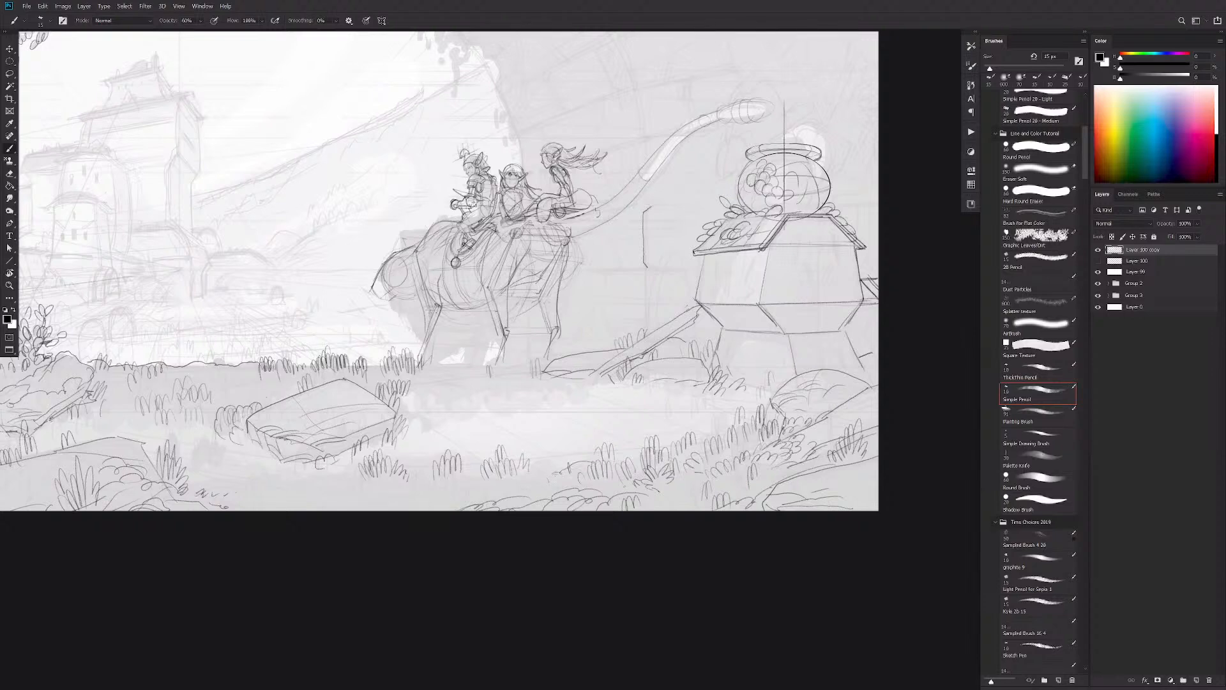
Step: Draw small leaf clusters growing over the pedestal and base of the statue behind the riders
drag(762, 389, 750, 397)
drag(873, 365, 867, 381)
mouse_move(860, 367)
mouse_down()
mouse_move(867, 379)
mouse_move(852, 356)
mouse_up()
mouse_move(754, 370)
mouse_down()
mouse_move(749, 385)
mouse_move(755, 373)
mouse_up()
mouse_move(768, 372)
mouse_down()
mouse_move(742, 375)
mouse_move(761, 342)
mouse_move(730, 322)
mouse_move(743, 314)
mouse_move(731, 281)
mouse_move(754, 279)
mouse_up()
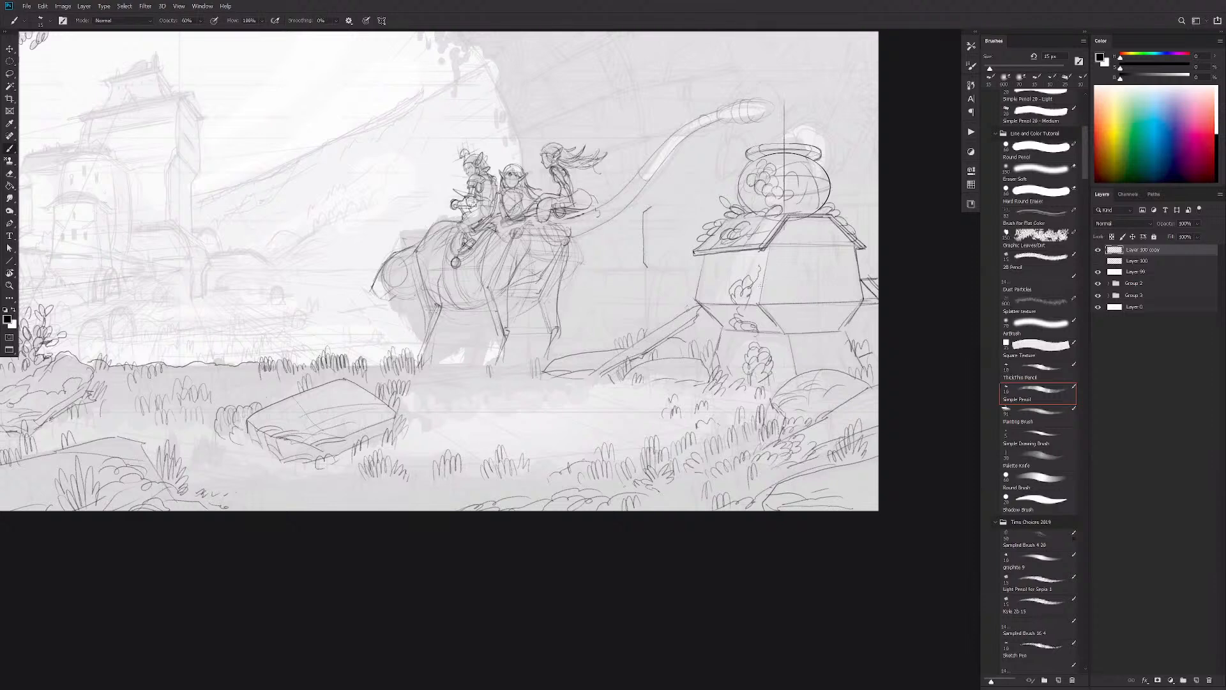
drag(841, 301, 855, 298)
mouse_move(850, 342)
mouse_down()
mouse_move(869, 317)
mouse_move(874, 354)
mouse_move(859, 374)
mouse_up()
Step: Draw crack lines across the pedestal of the statue in front of the ruined arch pillar
drag(533, 408, 1223, 467)
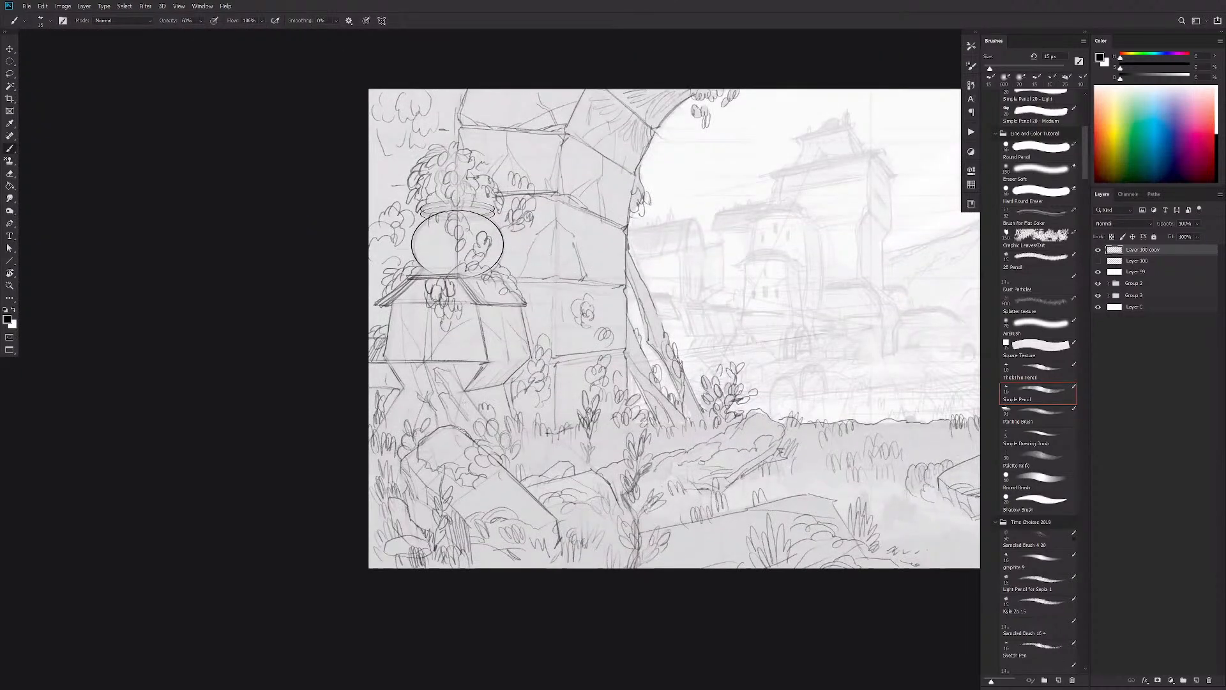
mouse_move(483, 404)
mouse_down()
mouse_move(493, 373)
mouse_move(483, 339)
mouse_move(450, 323)
mouse_up()
drag(505, 362, 500, 346)
mouse_move(484, 396)
mouse_down()
mouse_move(503, 326)
mouse_move(508, 335)
mouse_up()
drag(509, 345, 519, 341)
mouse_move(730, 435)
mouse_down()
mouse_move(718, 439)
mouse_move(747, 452)
mouse_up()
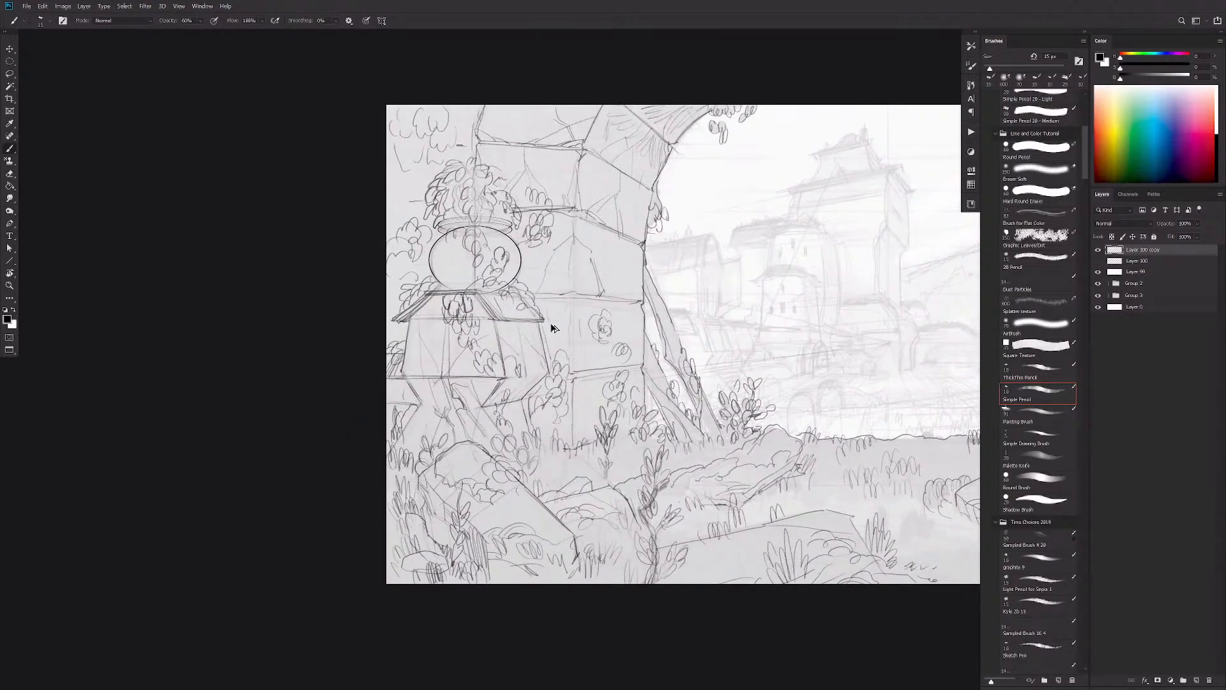
Step: Erase the pedestal's roof edge where the hanging leaves overlap it and touch up the cracks below
key(ctrl+z)
key(e)
mouse_move(472, 339)
mouse_down()
mouse_move(461, 308)
mouse_move(453, 314)
mouse_move(471, 286)
mouse_move(455, 315)
mouse_move(473, 316)
mouse_up()
key(b)
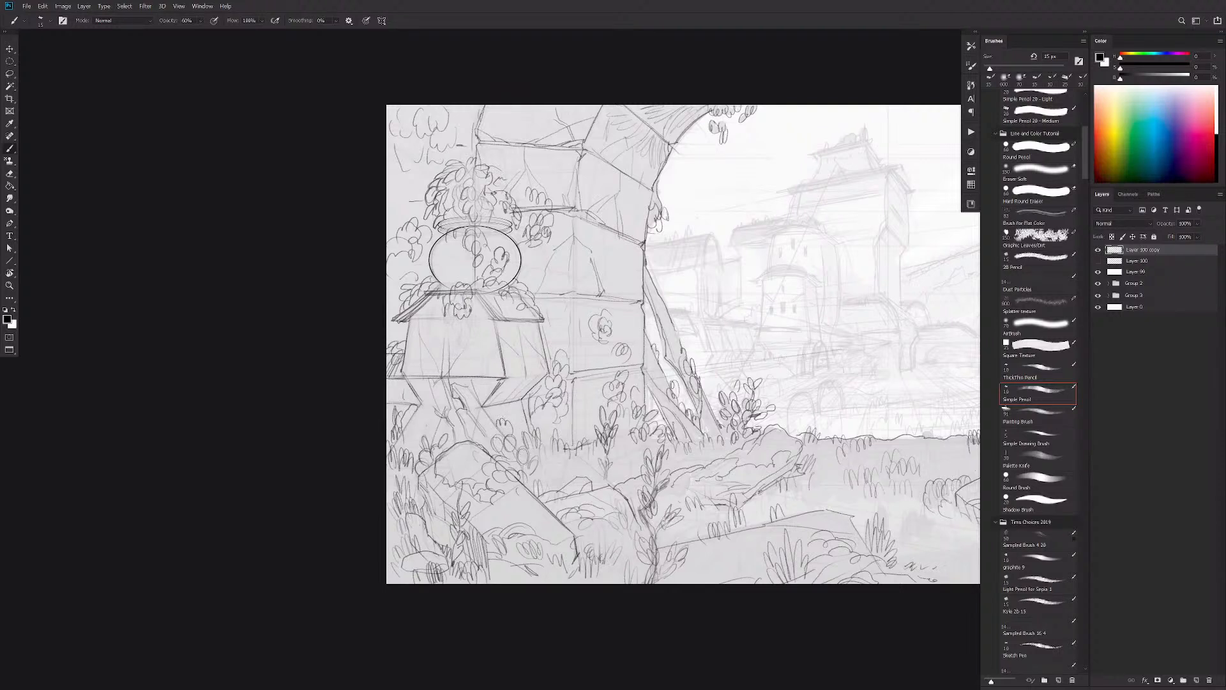
mouse_move(513, 396)
mouse_down()
mouse_move(506, 427)
mouse_move(522, 374)
mouse_move(508, 369)
mouse_up()
Step: Sketch the first large stone block outlines on the arch wall above the riders, checking alignment with temporary horizontal lines
mouse_move(427, 385)
mouse_down()
mouse_move(412, 425)
mouse_move(22, 473)
mouse_up()
drag(959, 345, 756, 368)
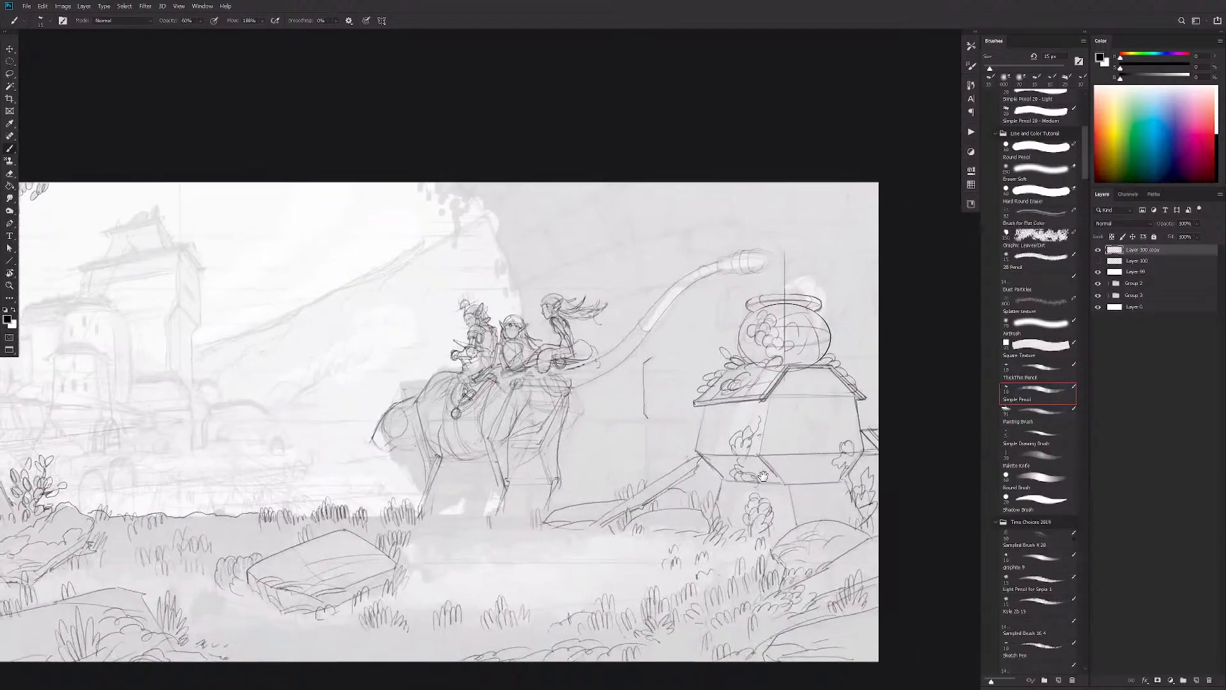
drag(616, 279, 623, 333)
drag(532, 339, 643, 293)
scroll(644, 293, down, 3)
drag(633, 384, 729, 398)
drag(285, 326, 706, 327)
key(ctrl+z)
drag(658, 329, 706, 309)
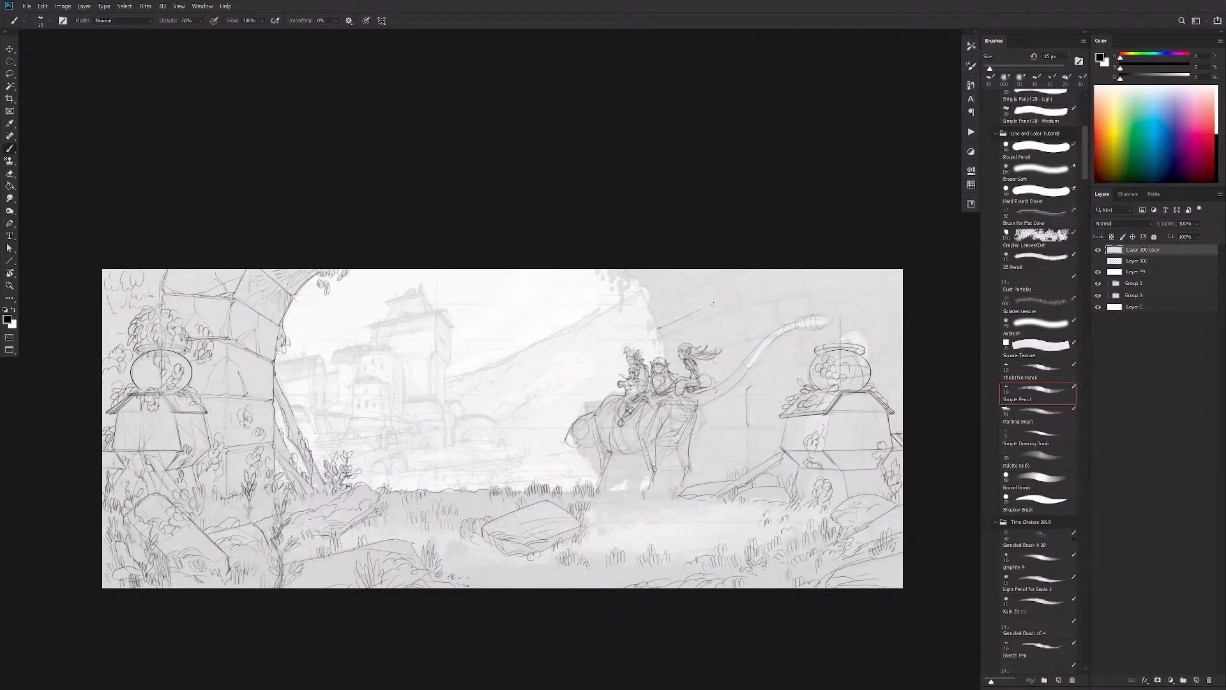
drag(428, 296, 688, 297)
key(ctrl+z)
drag(445, 362, 619, 362)
key(ctrl+z)
Step: Try straight horizontal guide lines across the scene to match the stone joints on both sides of the arch
drag(736, 296, 266, 296)
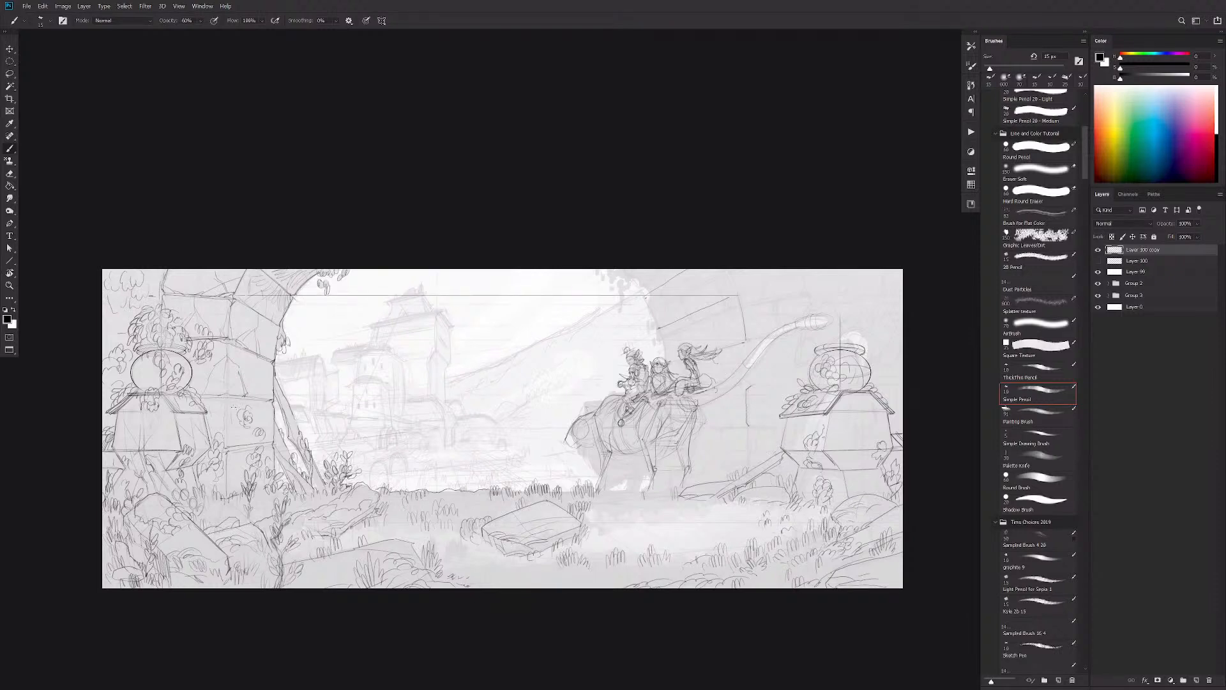
mouse_move(661, 328)
mouse_down()
mouse_move(268, 328)
mouse_move(695, 362)
mouse_up()
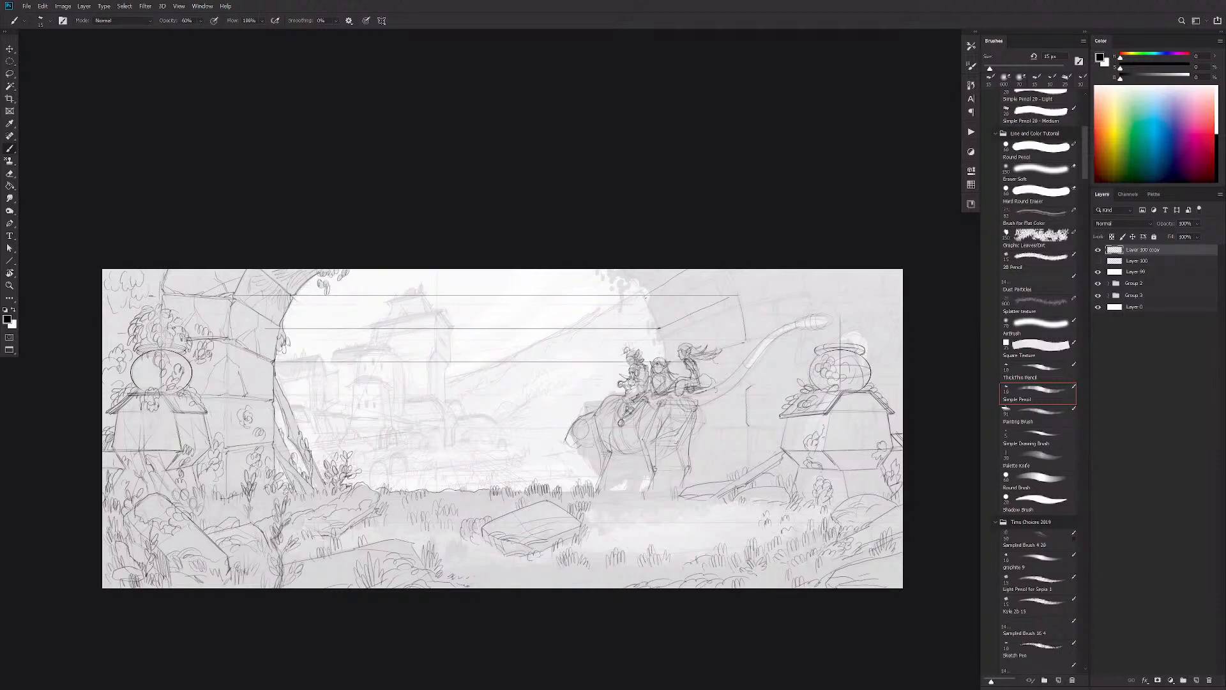
key(ctrl+z)
key(ctrl+z)
key(ctrl+z)
key(ctrl+z)
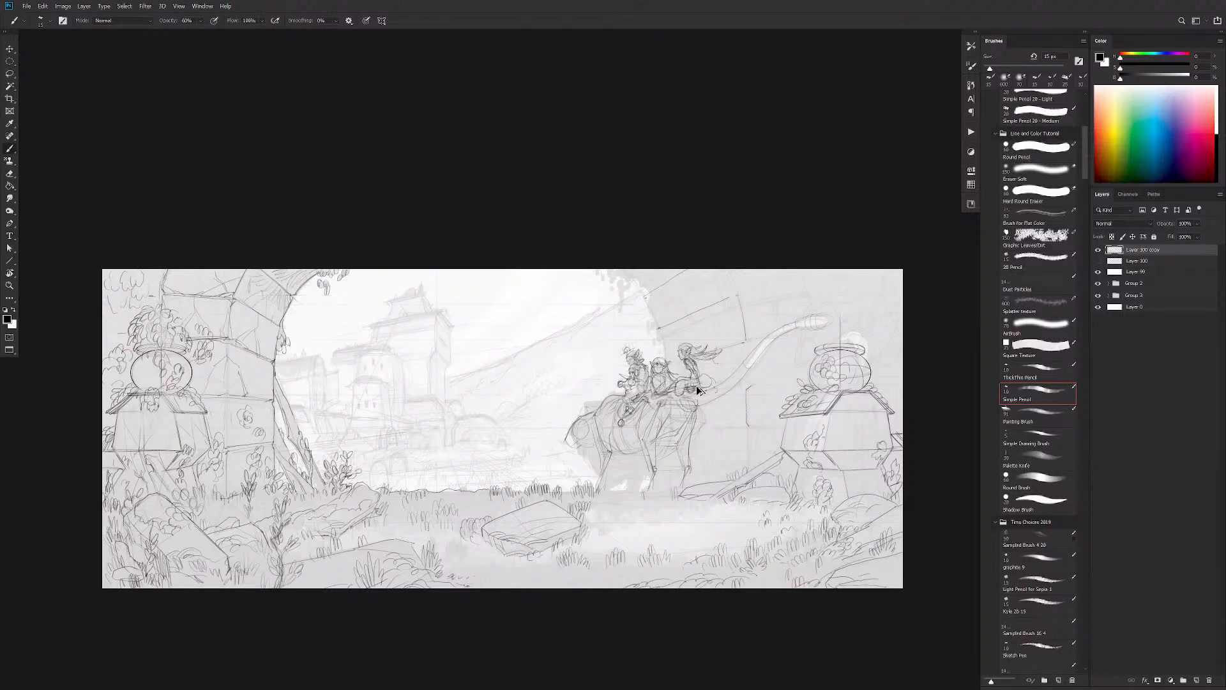
key(ctrl+shift+z)
drag(282, 401, 723, 401)
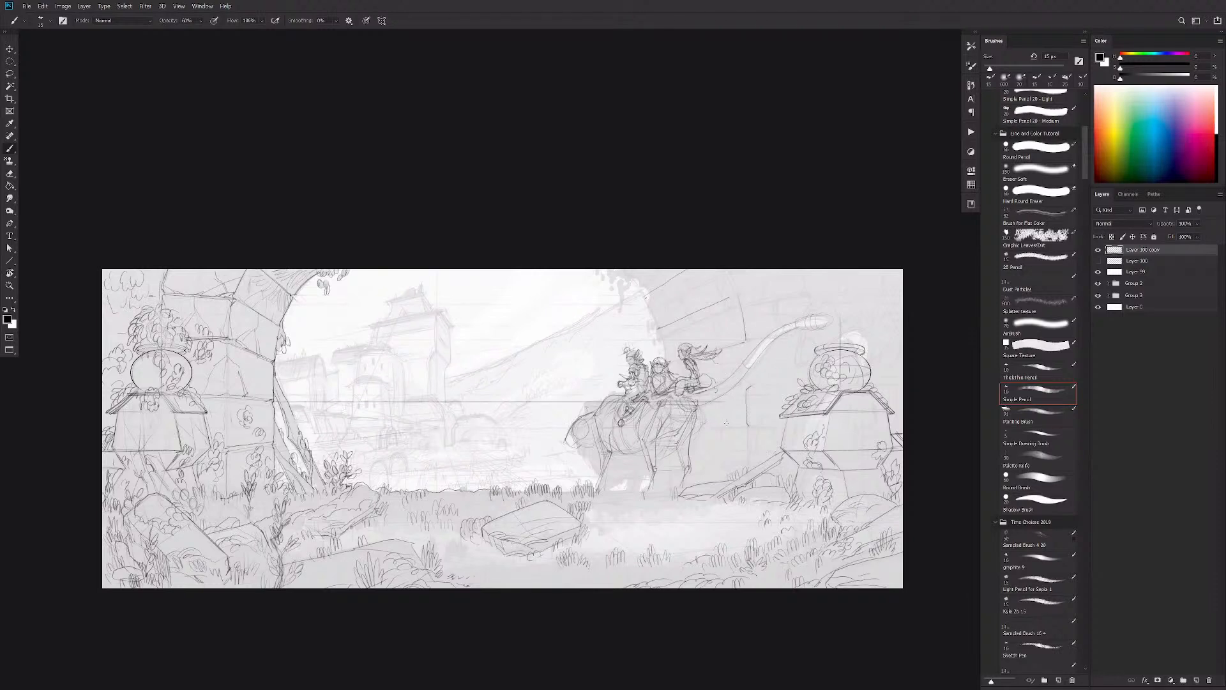
key(ctrl+z)
drag(297, 442, 712, 442)
key(ctrl+z)
Step: Clean up the vertical joint behind the creature and draw horizontal stone joints on the arch wall toward the statue
key(e)
drag(745, 409, 747, 404)
key(b)
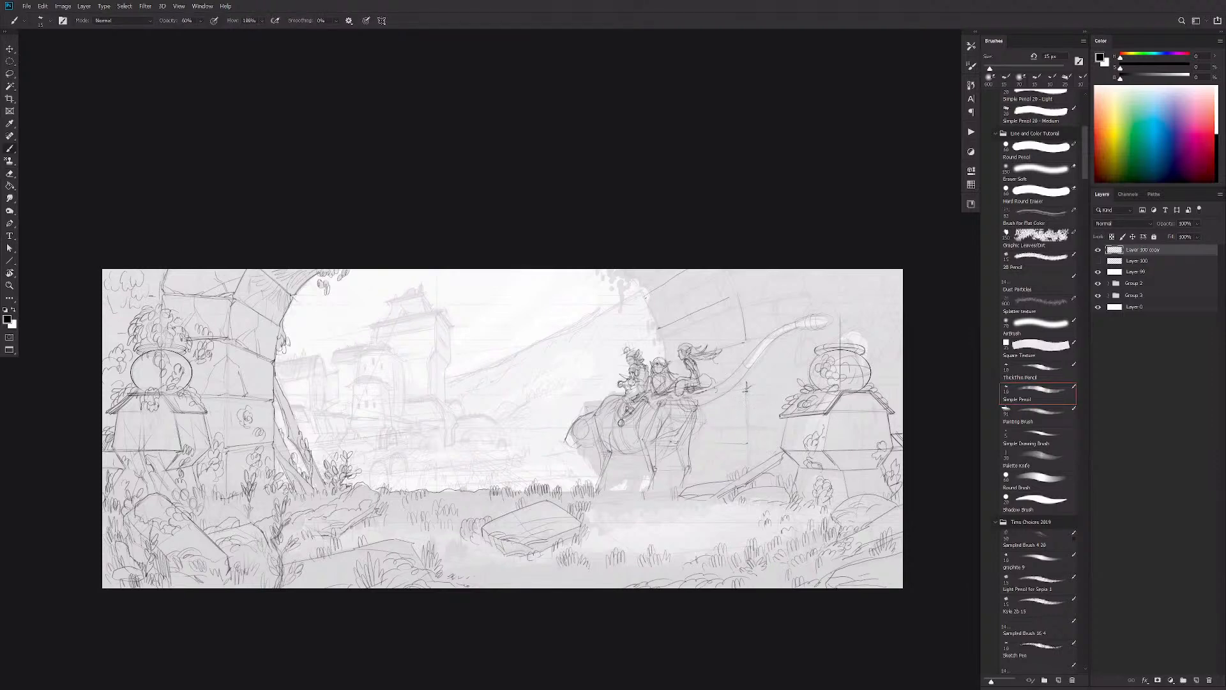
mouse_move(746, 448)
mouse_down()
mouse_move(744, 468)
mouse_move(719, 440)
mouse_up()
drag(748, 387, 789, 390)
key(ctrl+z)
drag(750, 444, 782, 443)
drag(749, 386, 789, 387)
drag(770, 294, 774, 294)
key(ctrl+z)
Step: Draw the broken inner edge of the arch above the riders and add small hanging leaves along it
drag(650, 291, 658, 326)
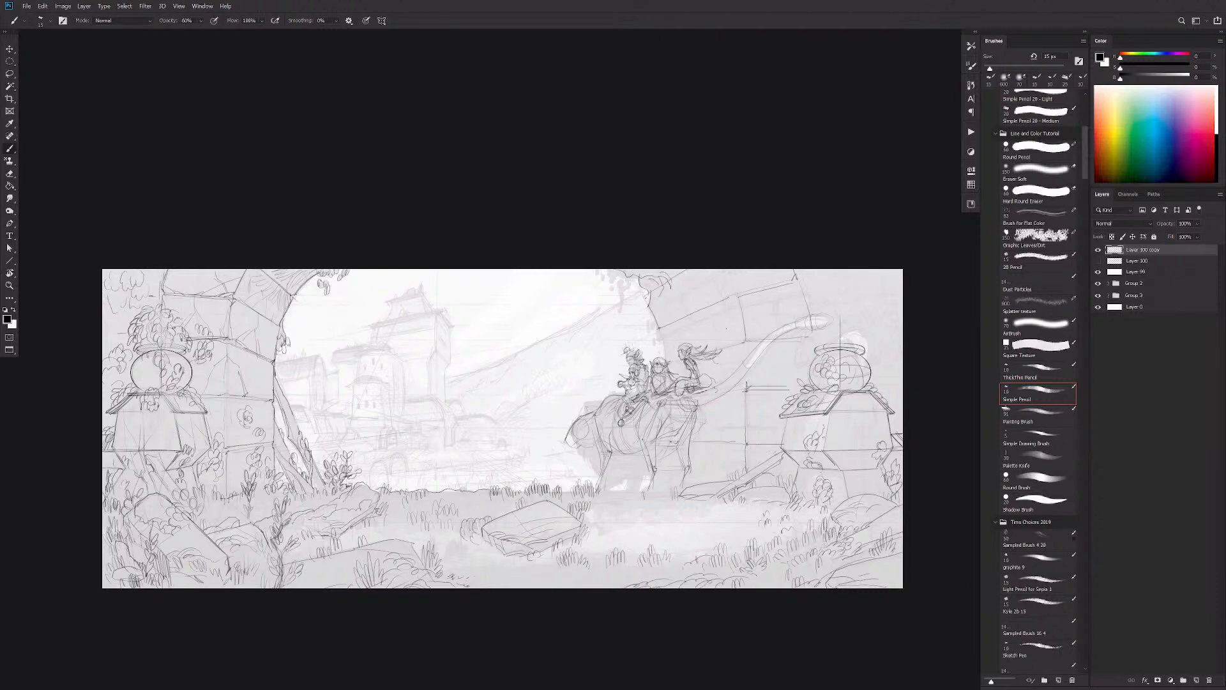
drag(761, 389, 824, 389)
drag(609, 404, 528, 433)
drag(580, 312, 632, 316)
key(e)
key(b)
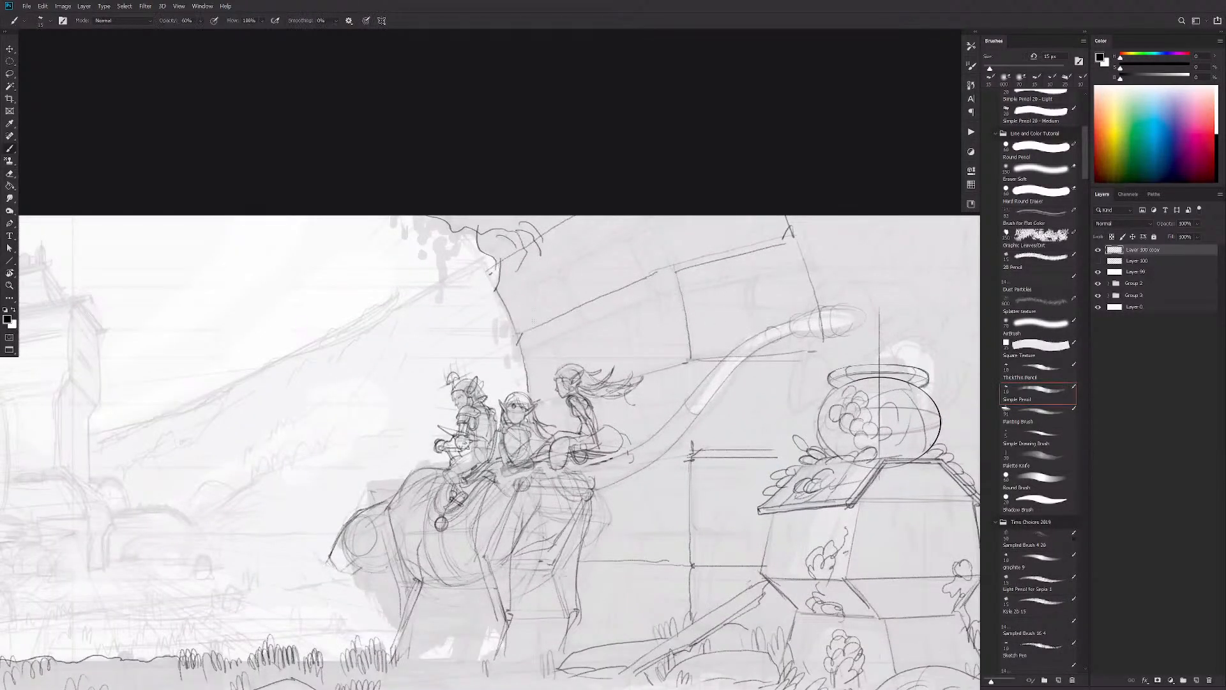
drag(552, 314, 514, 318)
mouse_move(513, 315)
mouse_down()
mouse_move(495, 323)
mouse_move(497, 357)
mouse_move(494, 317)
mouse_up()
Step: Strengthen the horizontal joints between the arch blocks behind the creature's raised tail with doubled lines
drag(761, 473, 709, 475)
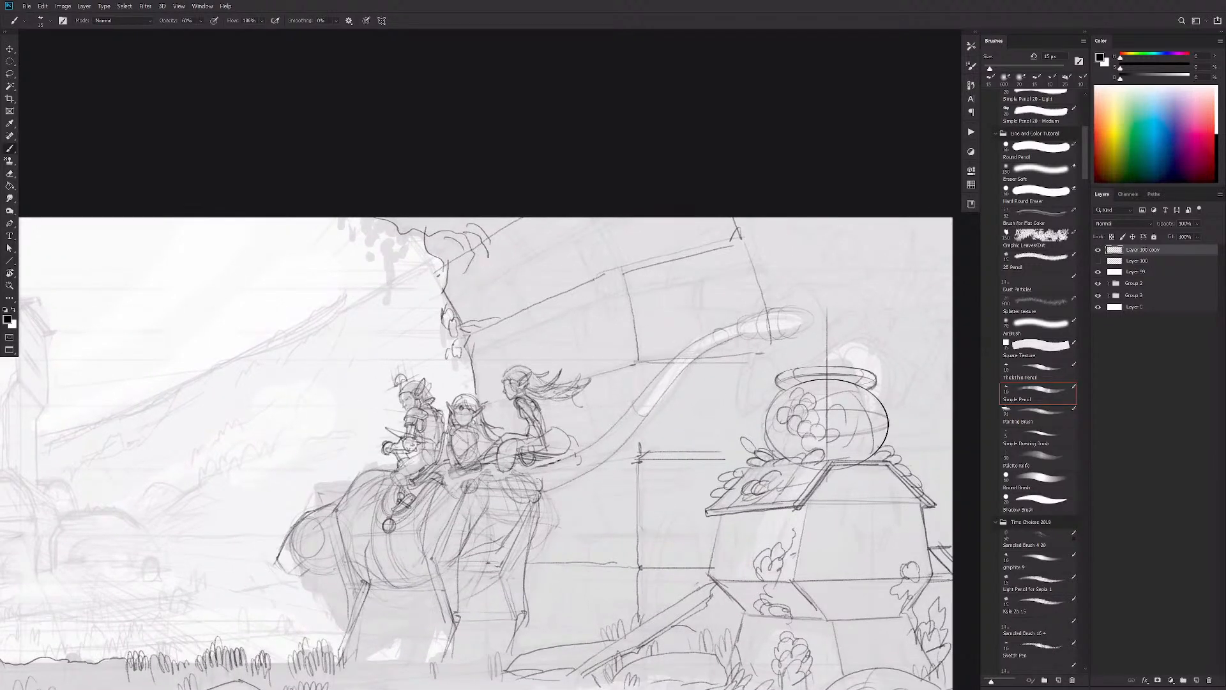
drag(747, 488, 676, 495)
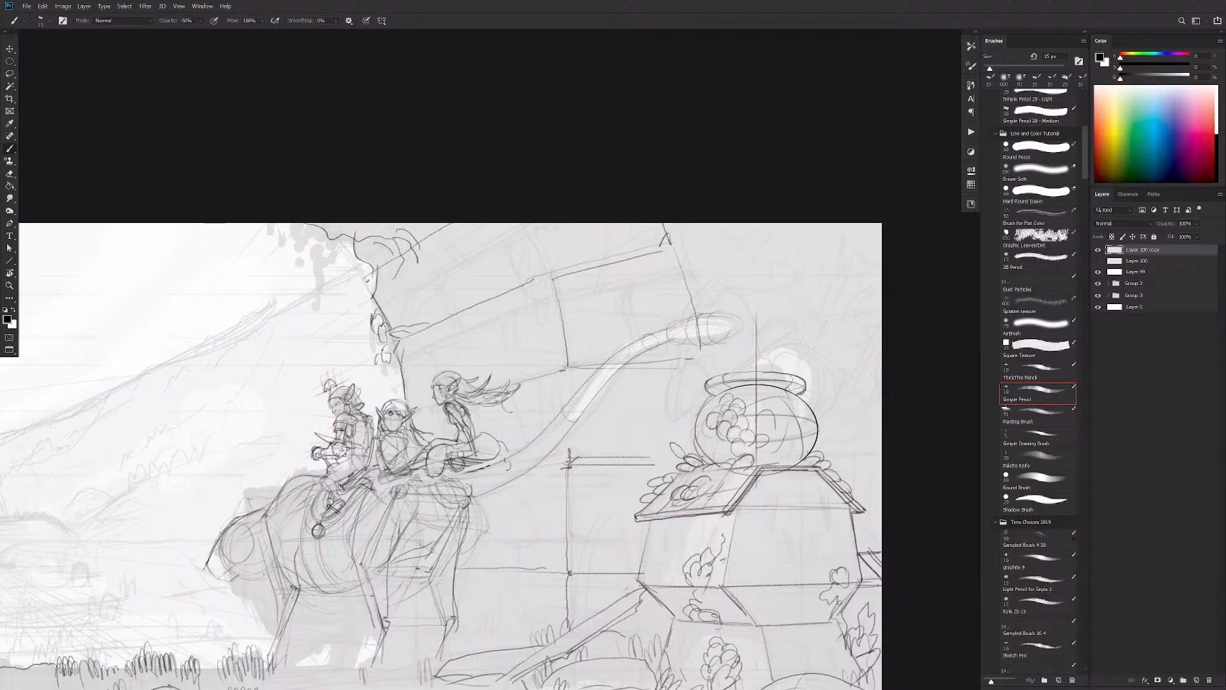
drag(820, 502, 729, 515)
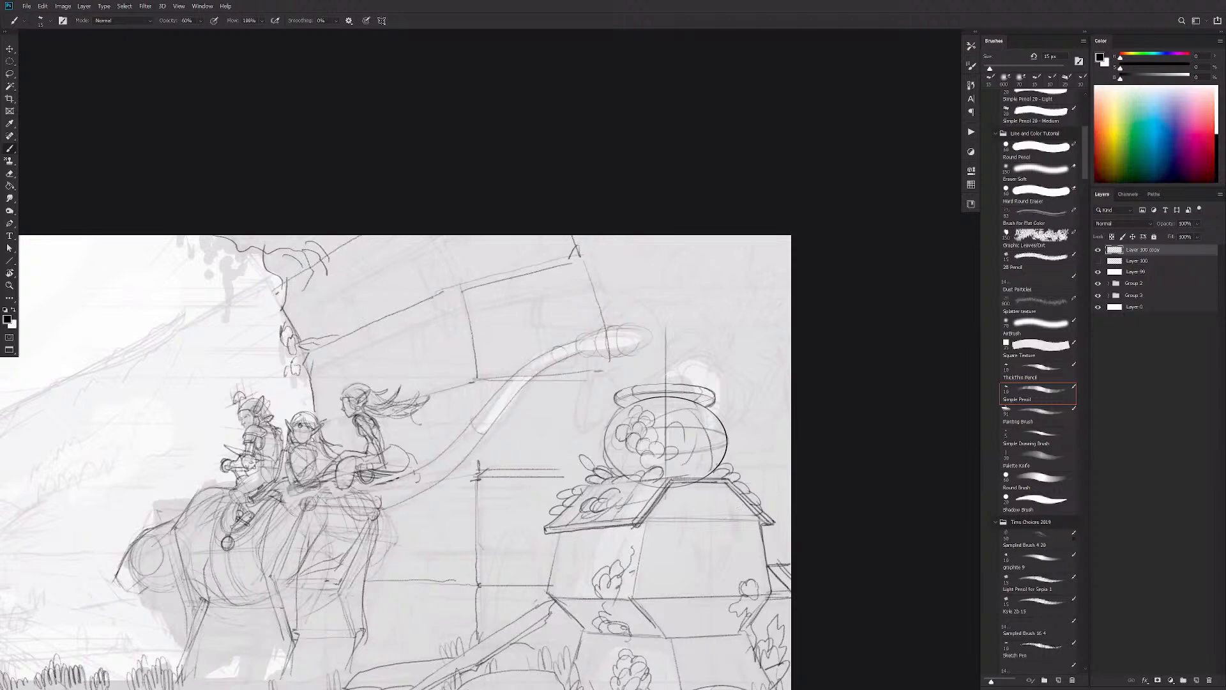
drag(711, 441, 753, 388)
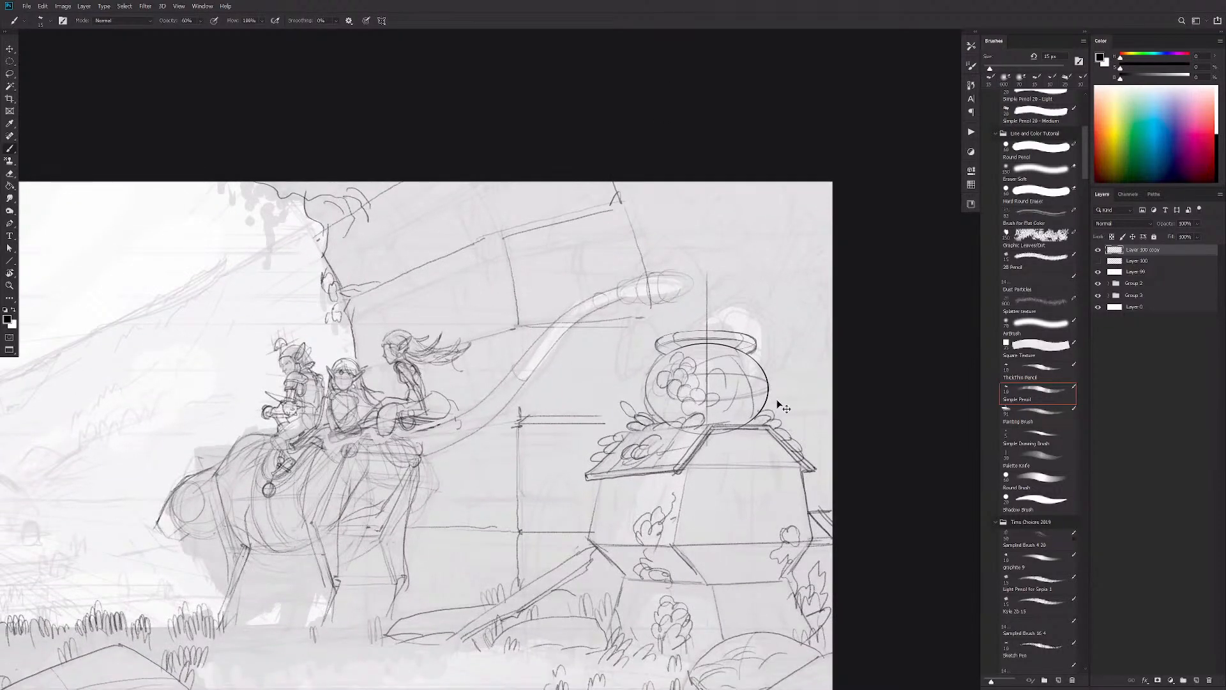
click(1098, 250)
click(1098, 251)
drag(527, 423, 625, 419)
mouse_move(516, 325)
mouse_down()
mouse_move(649, 318)
mouse_move(650, 328)
mouse_up()
drag(524, 333, 698, 304)
drag(616, 310, 672, 300)
drag(521, 340, 542, 332)
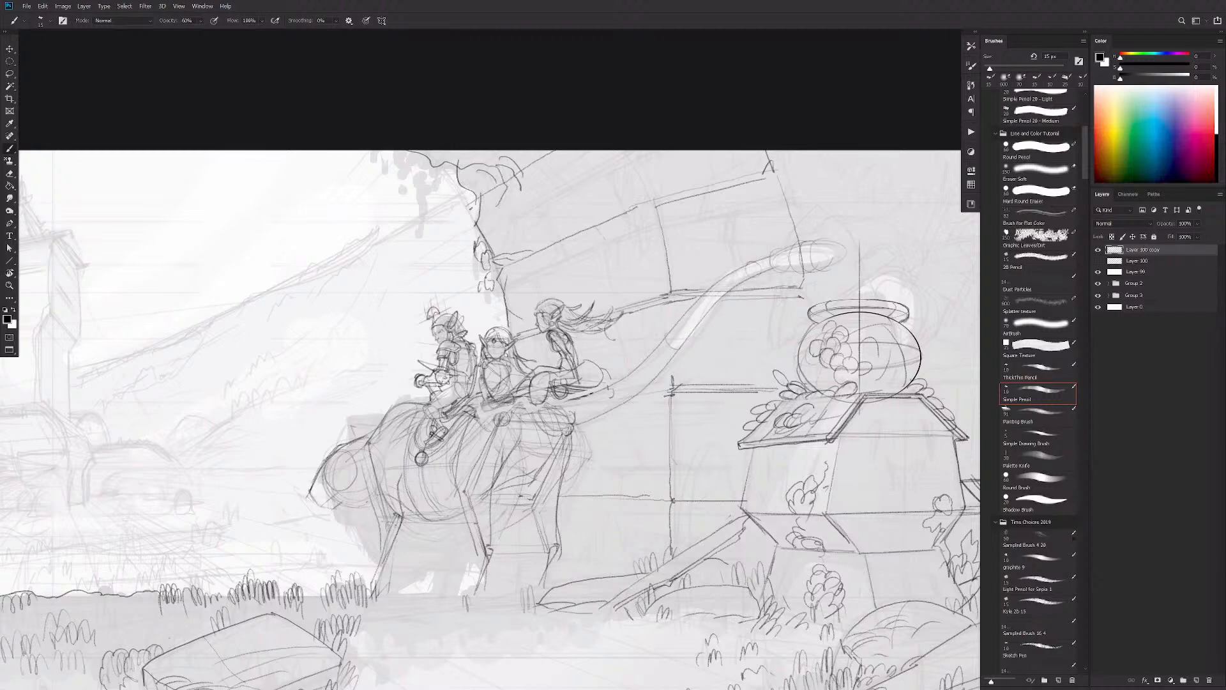
Step: Add crack lines inside the upper arch block above the riders
mouse_move(639, 214)
mouse_down()
mouse_move(639, 245)
mouse_move(613, 282)
mouse_up()
drag(701, 442, 648, 469)
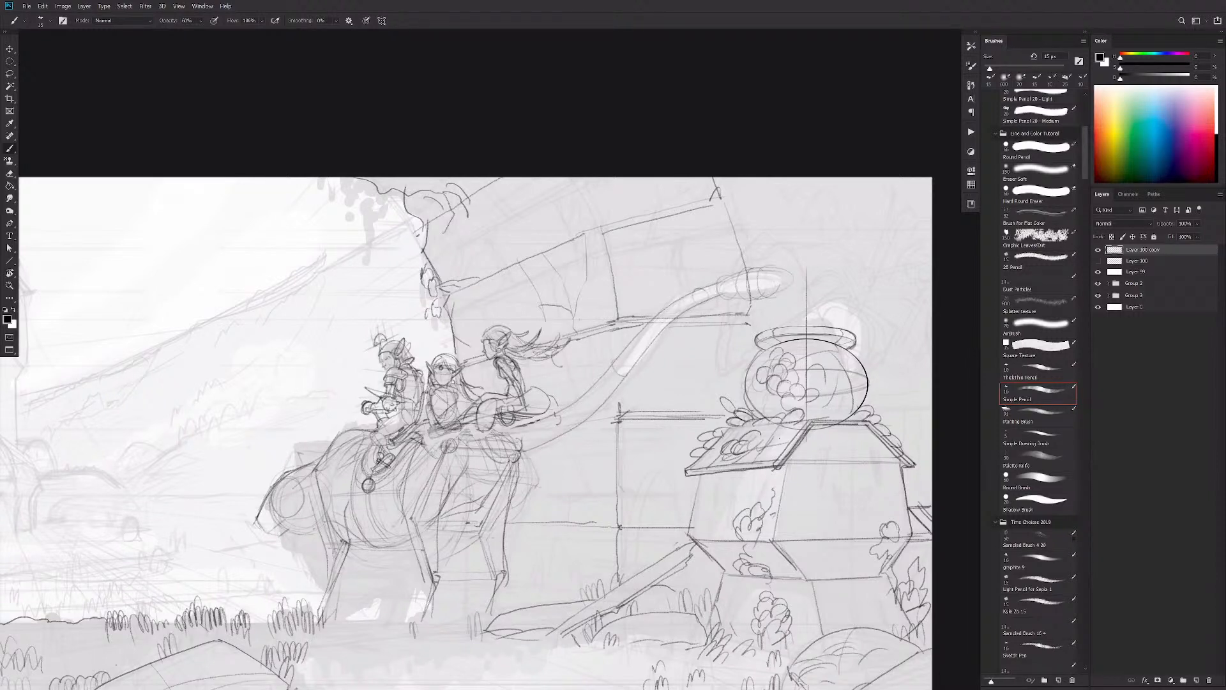
drag(679, 547, 698, 497)
drag(698, 499, 723, 483)
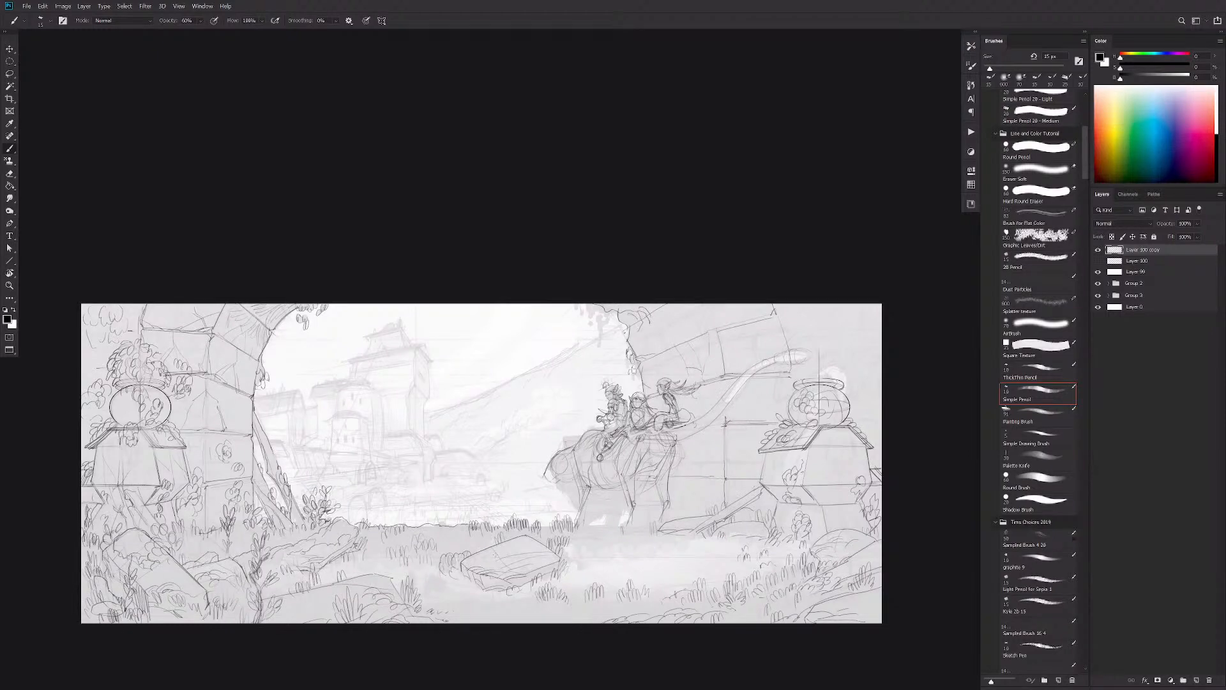
drag(782, 492, 693, 518)
drag(737, 528, 747, 527)
Step: Erase the overshooting corner of the upper arch blocks and redraw their joint lines more firmly
scroll(722, 483, up, 1)
key(e)
drag(681, 303, 679, 274)
key(b)
drag(498, 324, 575, 293)
mouse_move(511, 317)
mouse_down()
mouse_move(668, 267)
mouse_move(691, 311)
mouse_up()
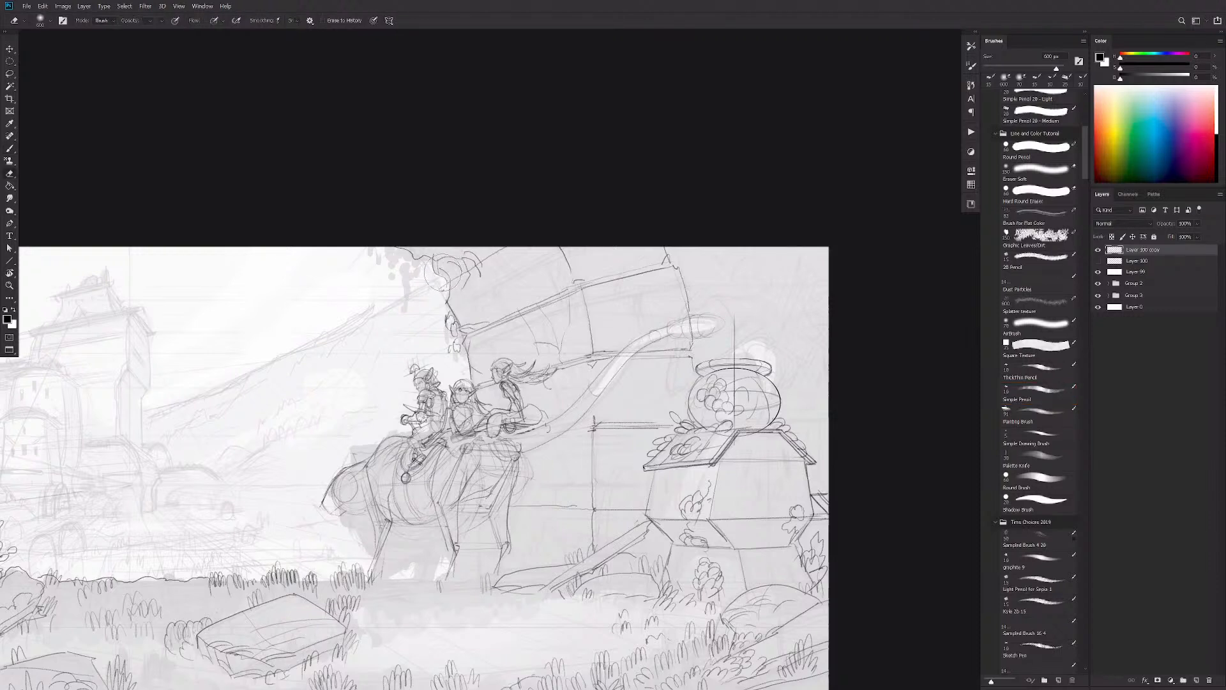
Step: Erase the stray curls at the arch's broken upper edge and redraw the outline of the topmost block
drag(435, 274, 451, 281)
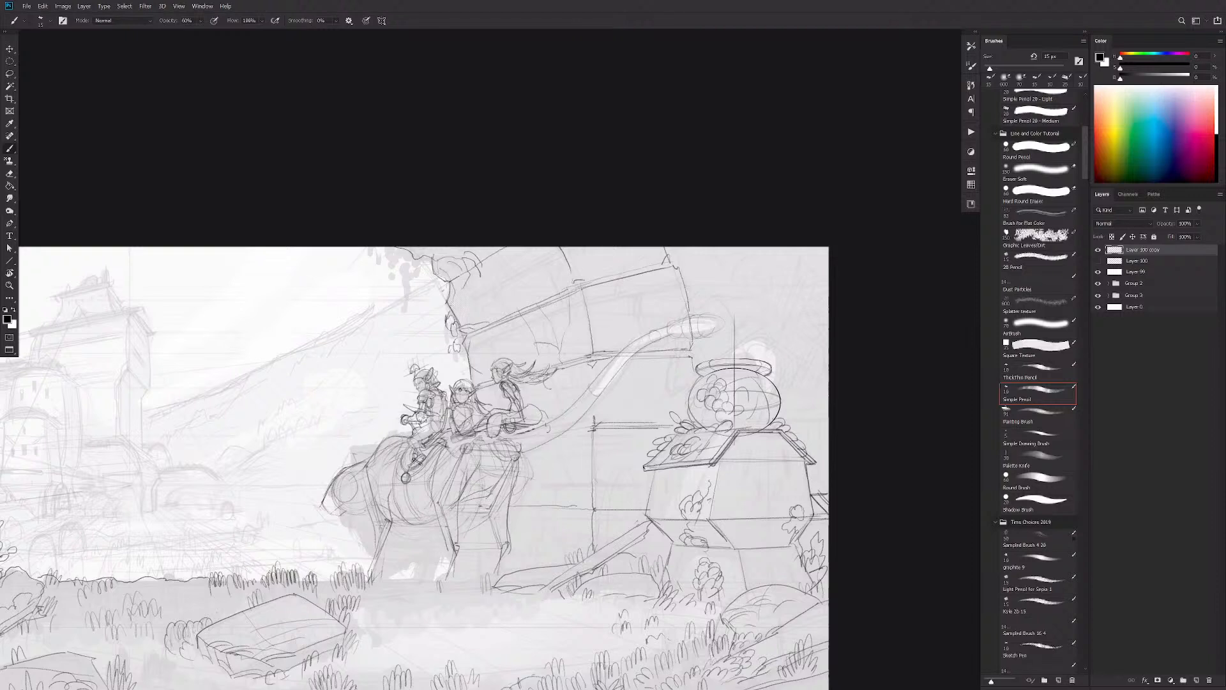
key(e)
drag(471, 259, 485, 254)
key(b)
drag(505, 248, 484, 263)
mouse_move(703, 387)
mouse_down()
mouse_move(647, 461)
mouse_move(692, 386)
mouse_move(676, 386)
mouse_move(698, 471)
mouse_up()
key(ctrl+z)
drag(499, 277, 555, 305)
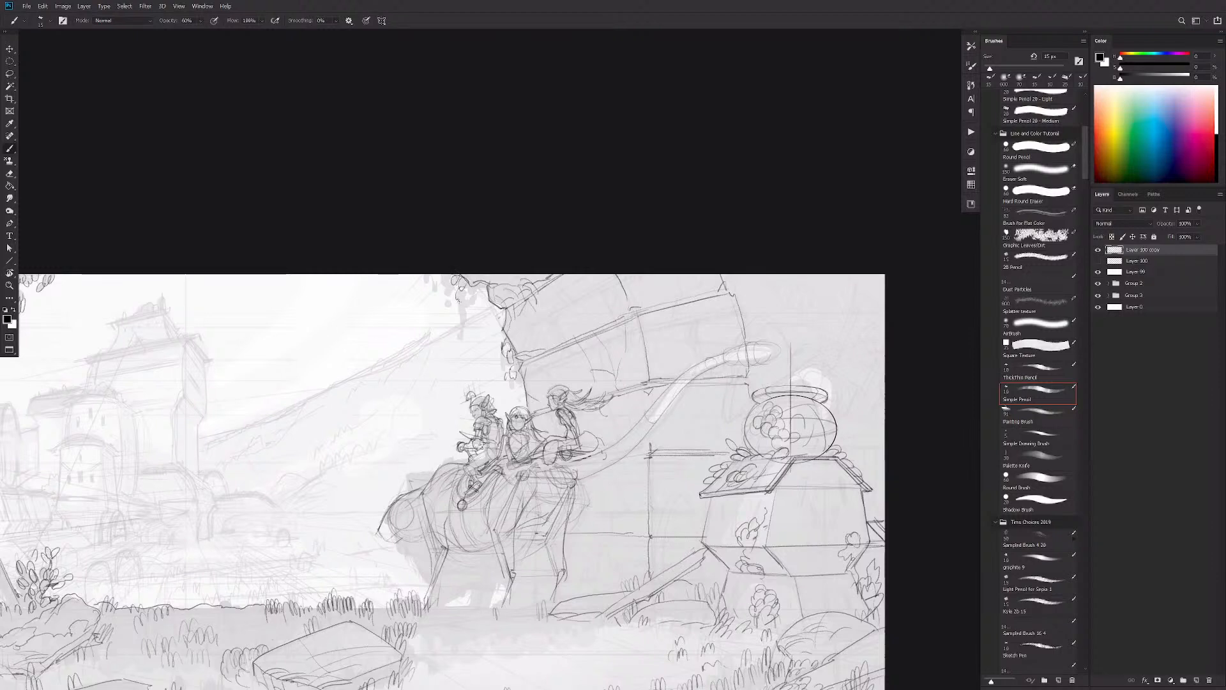
Step: Draw leaves hanging from the arch's broken top and leaf clusters on the upper stone blocks
mouse_move(461, 309)
mouse_down()
mouse_move(461, 336)
mouse_move(445, 285)
mouse_move(431, 285)
mouse_move(471, 296)
mouse_move(500, 329)
mouse_up()
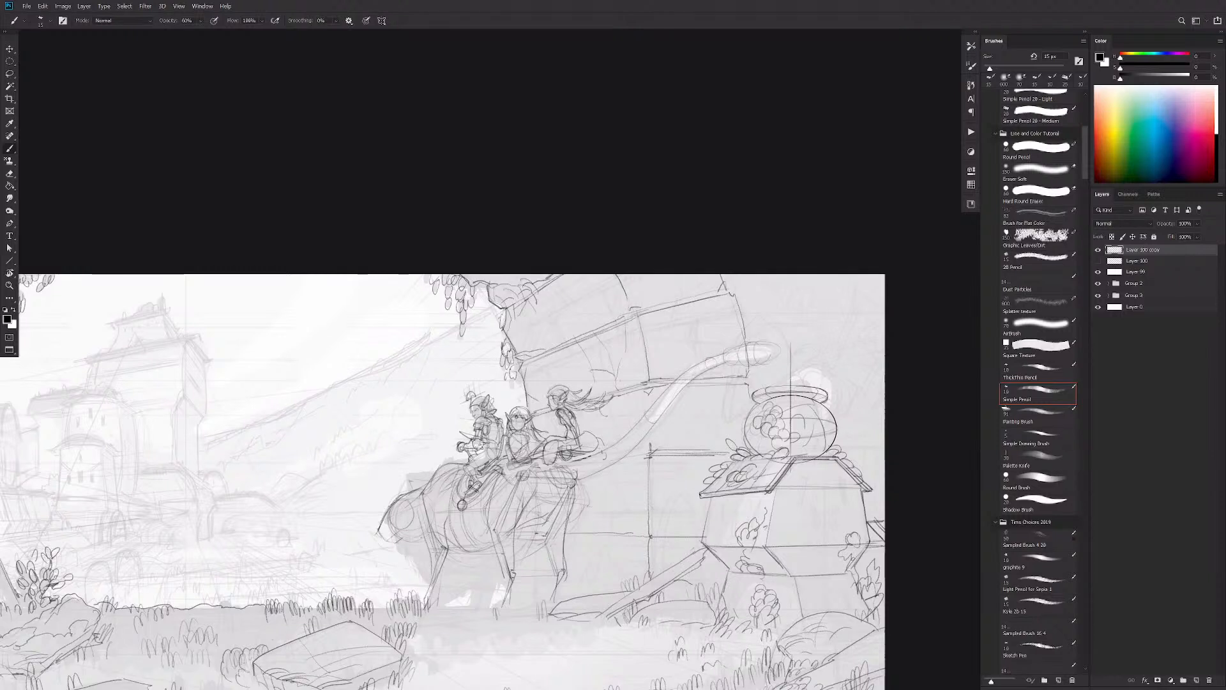
mouse_move(571, 325)
mouse_down()
mouse_move(559, 337)
mouse_move(563, 322)
mouse_move(546, 320)
mouse_up()
mouse_move(586, 304)
mouse_down()
mouse_move(596, 316)
mouse_move(578, 327)
mouse_move(574, 384)
mouse_up()
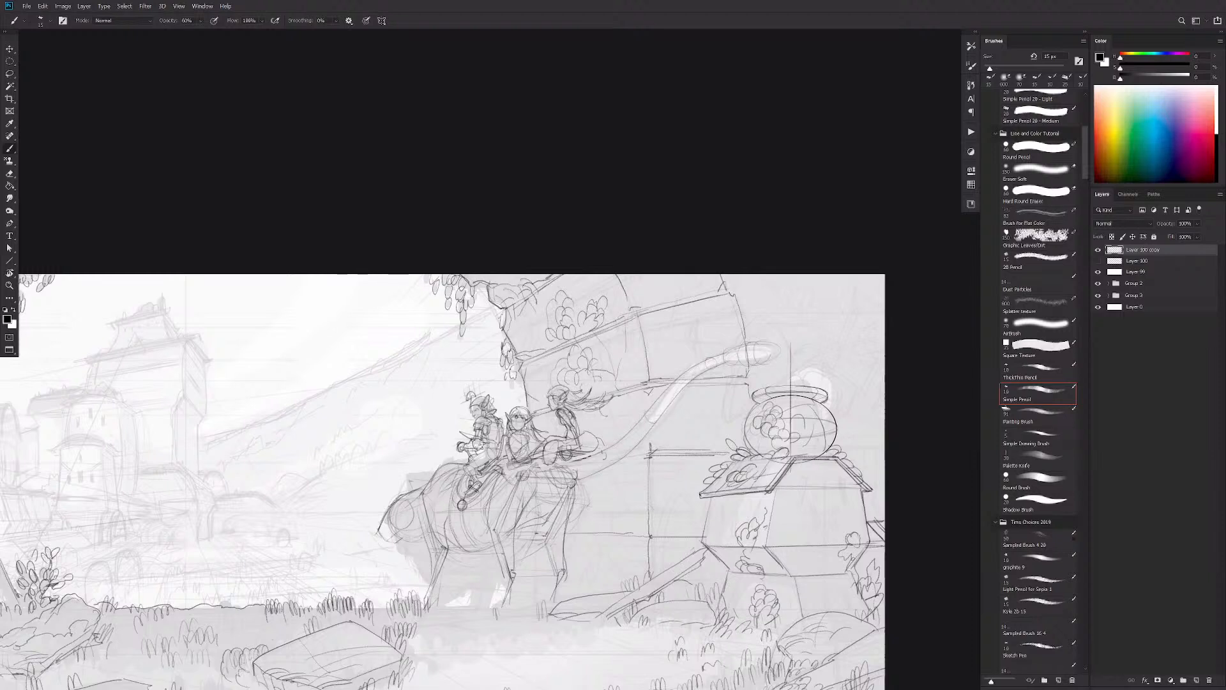
drag(674, 380, 672, 354)
Step: Draw bumpy moss patches along the joints of the lower arch blocks between the riders and the statue
mouse_move(644, 382)
mouse_down()
mouse_move(634, 368)
mouse_move(618, 422)
mouse_up()
drag(619, 424, 616, 438)
drag(628, 456, 652, 453)
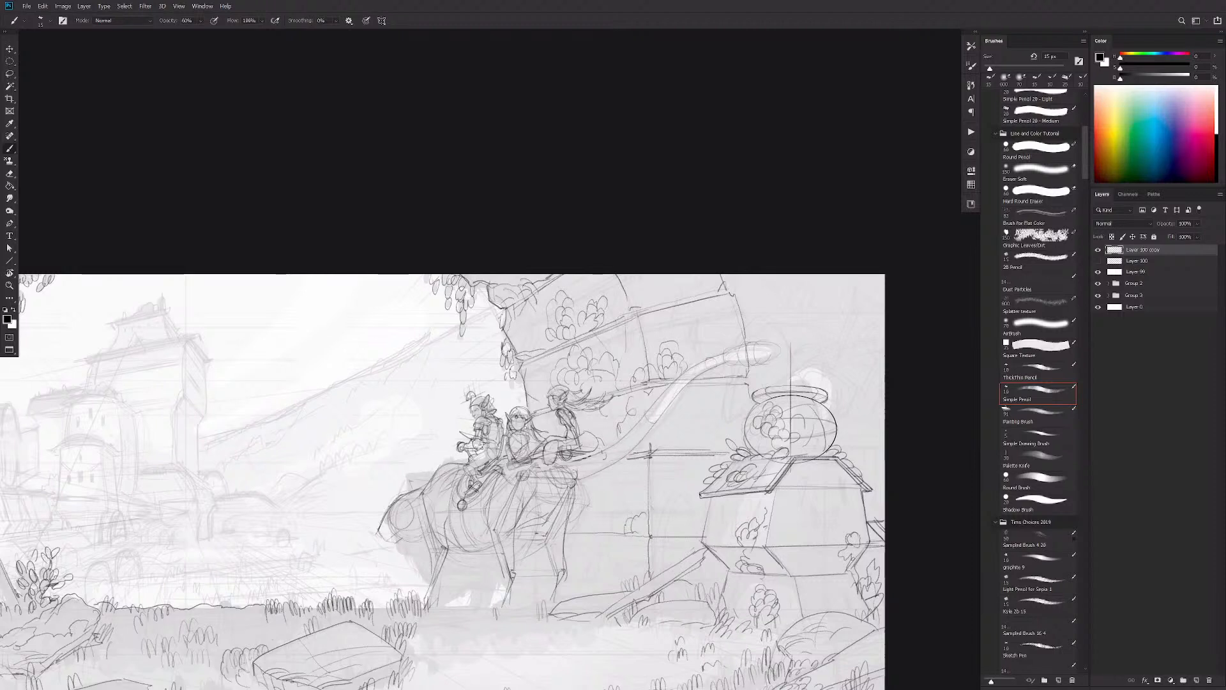
mouse_move(733, 424)
mouse_down()
mouse_move(708, 481)
mouse_move(670, 486)
mouse_up()
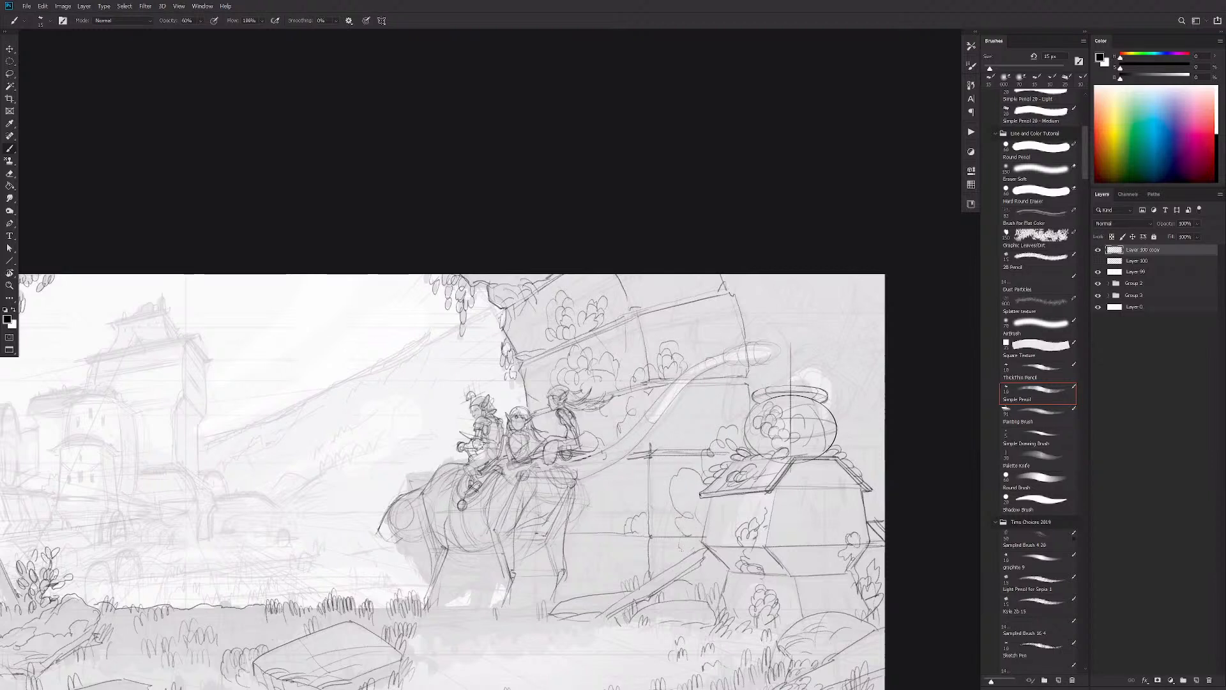
mouse_move(636, 565)
mouse_down()
mouse_move(615, 546)
mouse_move(605, 570)
mouse_move(590, 543)
mouse_move(580, 555)
mouse_move(605, 597)
mouse_up()
mouse_move(636, 495)
mouse_down()
mouse_move(620, 484)
mouse_move(603, 503)
mouse_up()
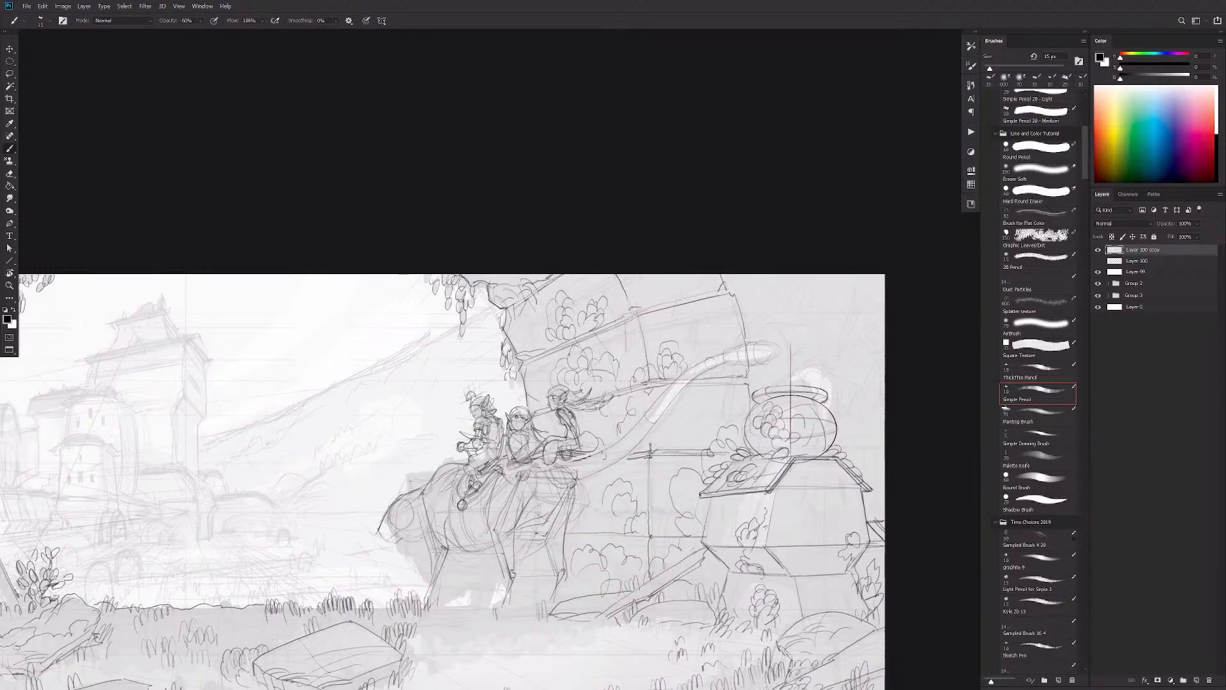
Step: Erase the leaf cluster on the arch block just above the rearmost rider
key(e)
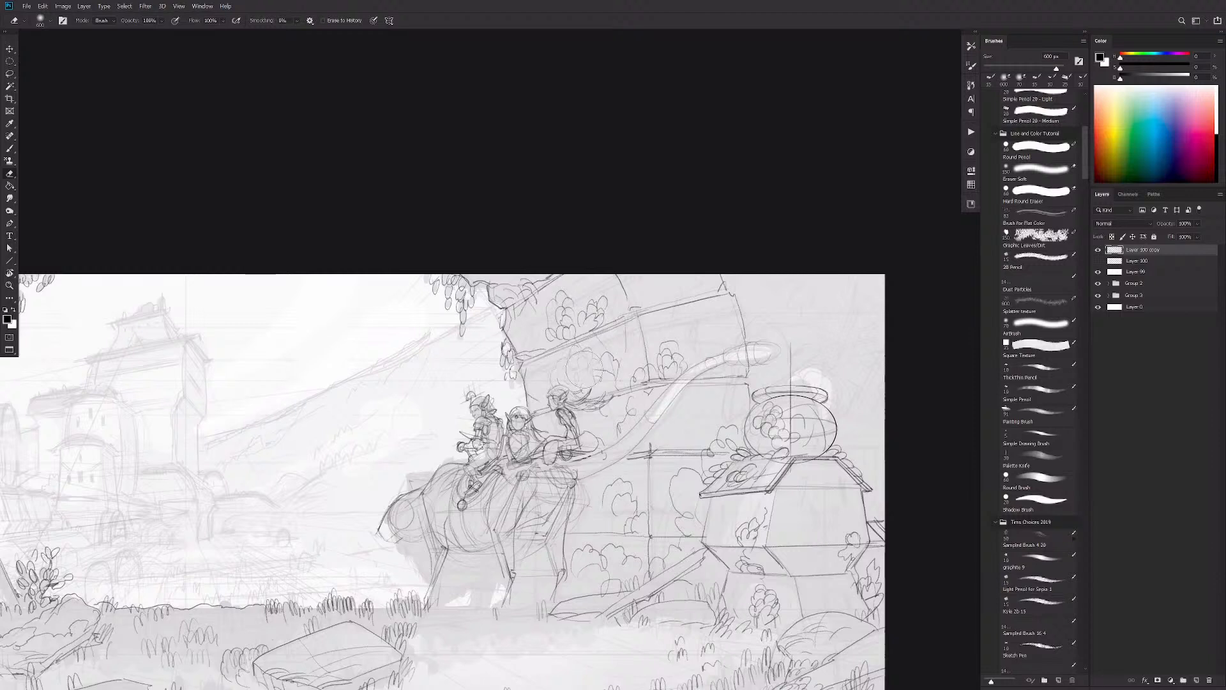
drag(600, 371, 569, 361)
scroll(443, 481, up, 1)
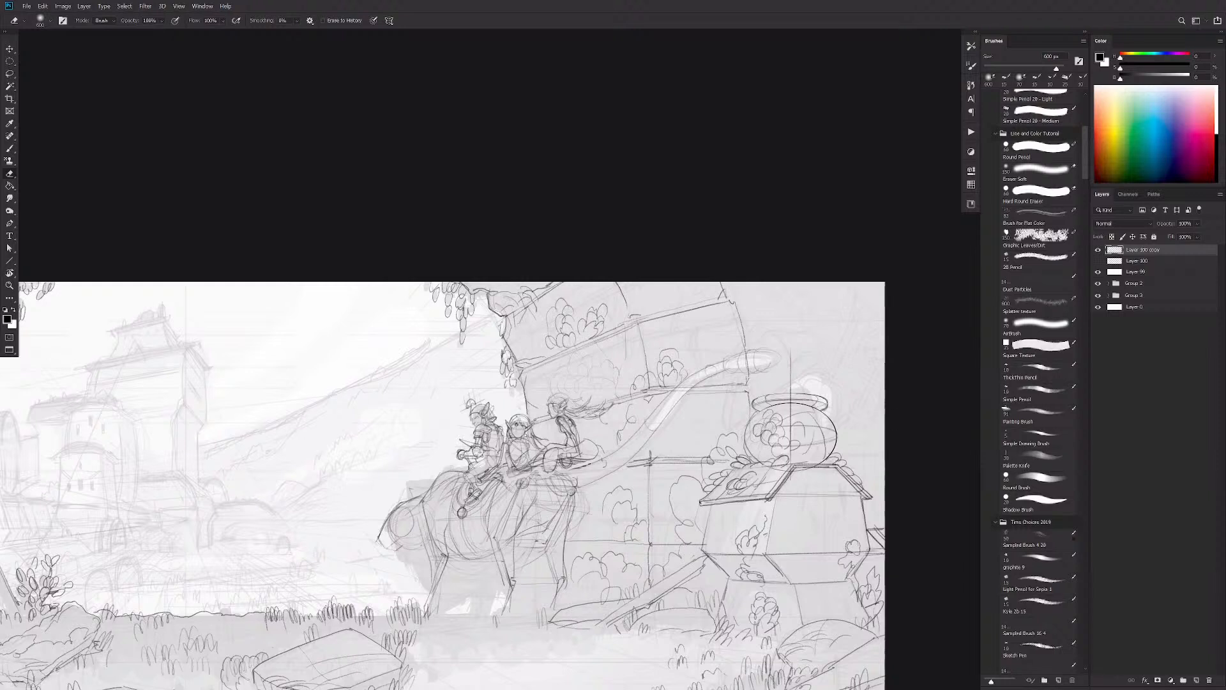
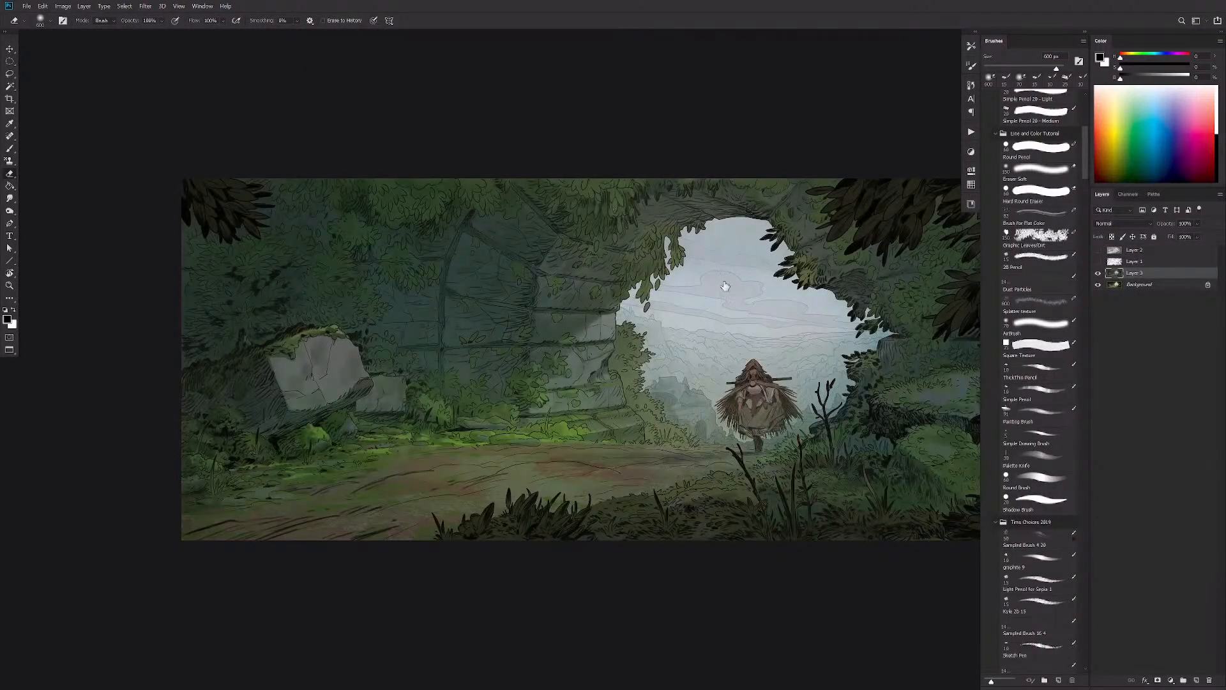
Step: Hide the blue-grey tone layer of the finished cave painting and examine its warm lighting, cloaked figure and black-and-white layer
click(1099, 273)
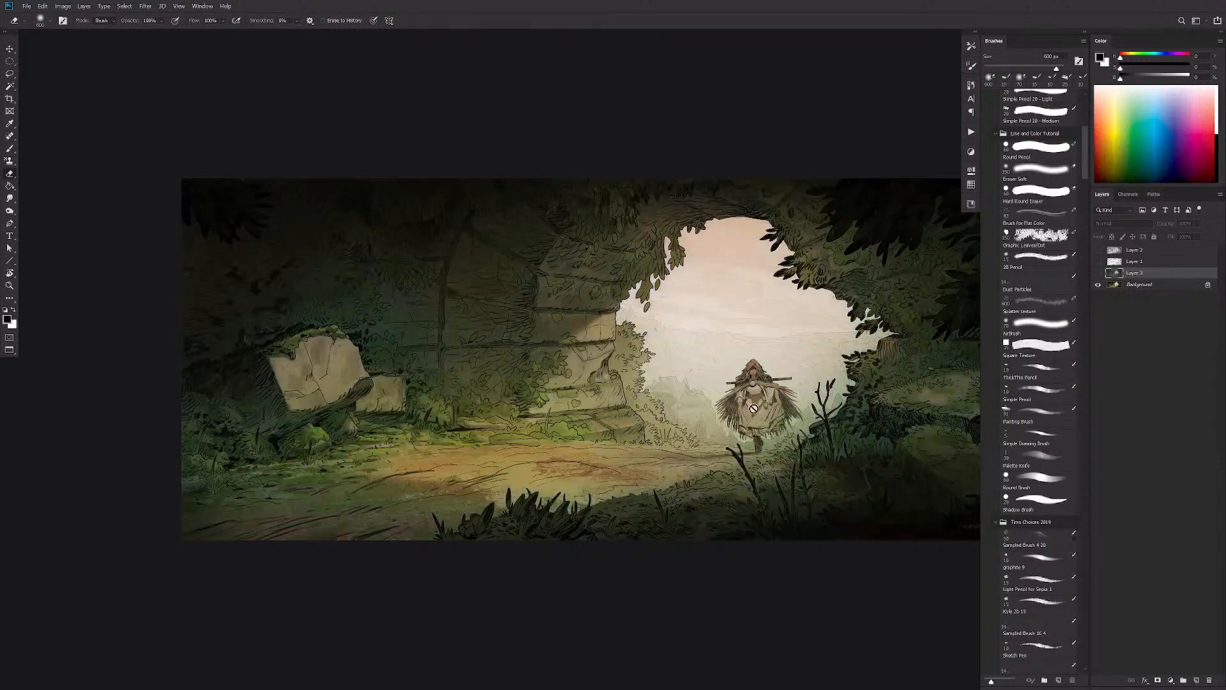
scroll(736, 400, up, 2)
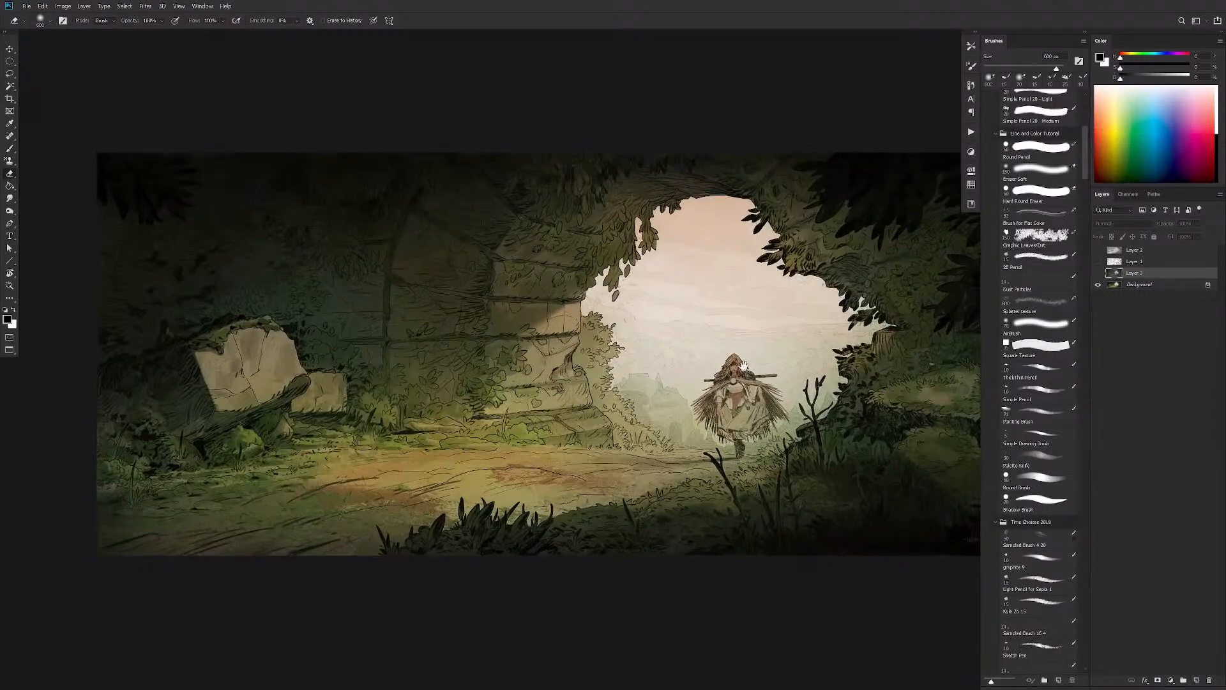
scroll(736, 383, up, 1)
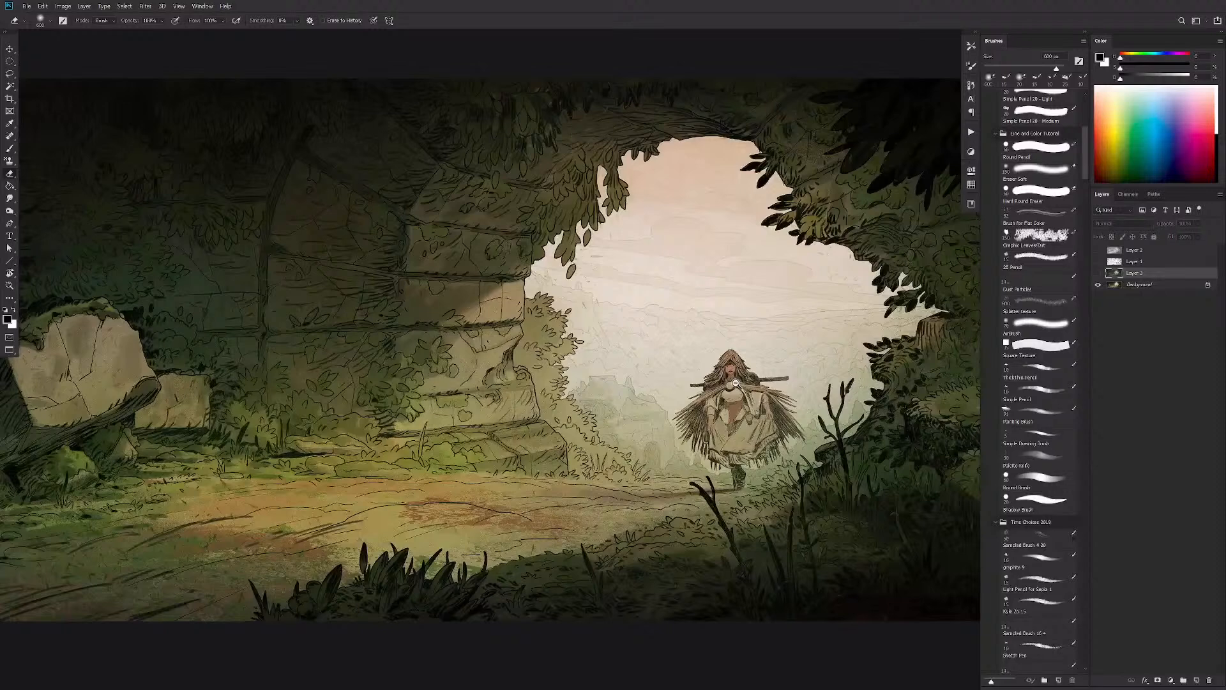
scroll(741, 399, up, 3)
scroll(541, 321, down, 5)
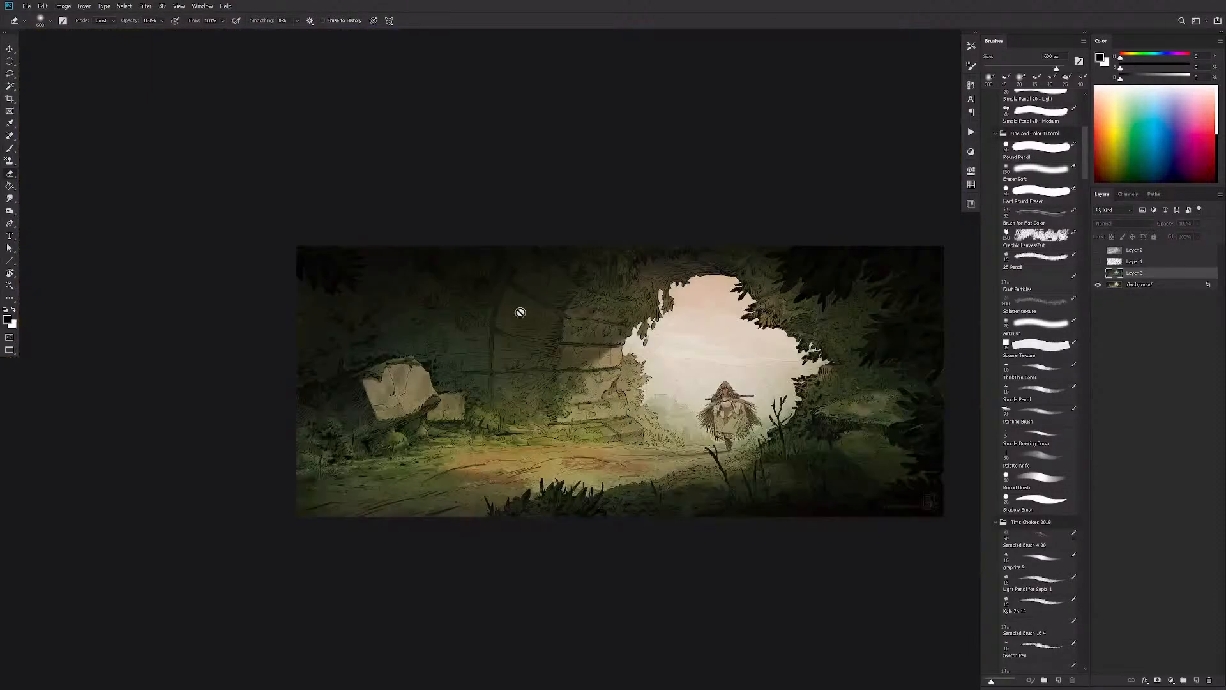
click(1098, 261)
click(1099, 261)
Step: Close the cave painting without saving and bring the ruined arch sketch back in full-screen view with the Brush tool active
key(ctrl+w)
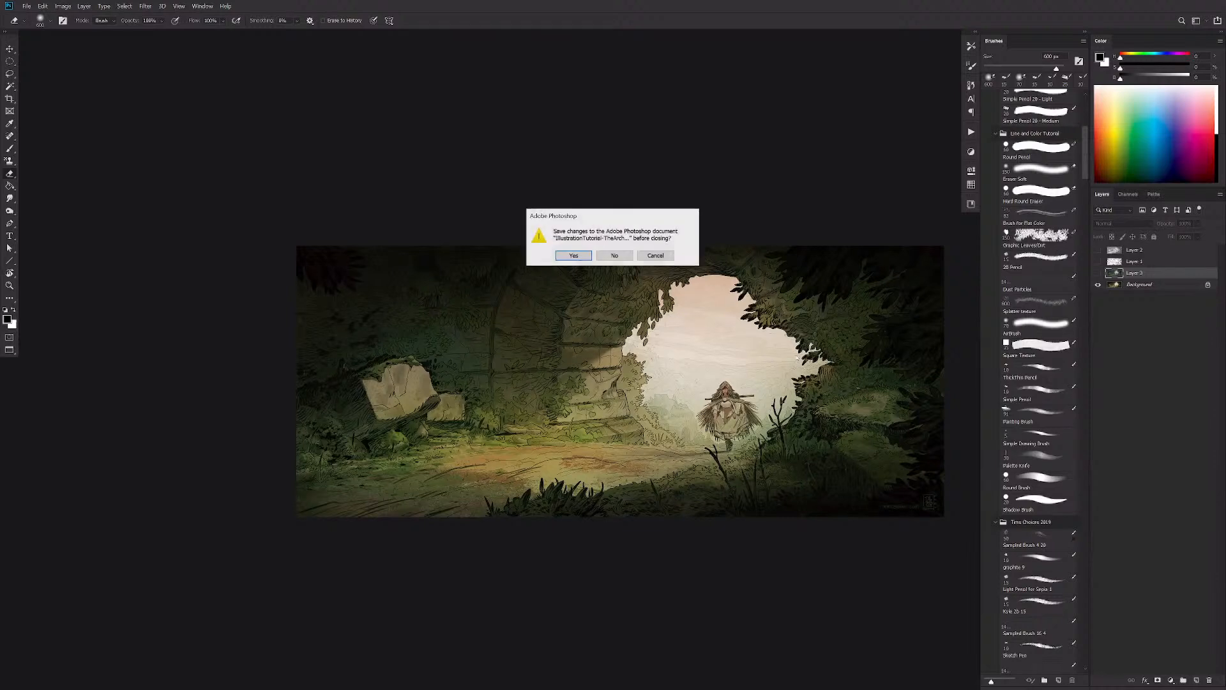
click(626, 256)
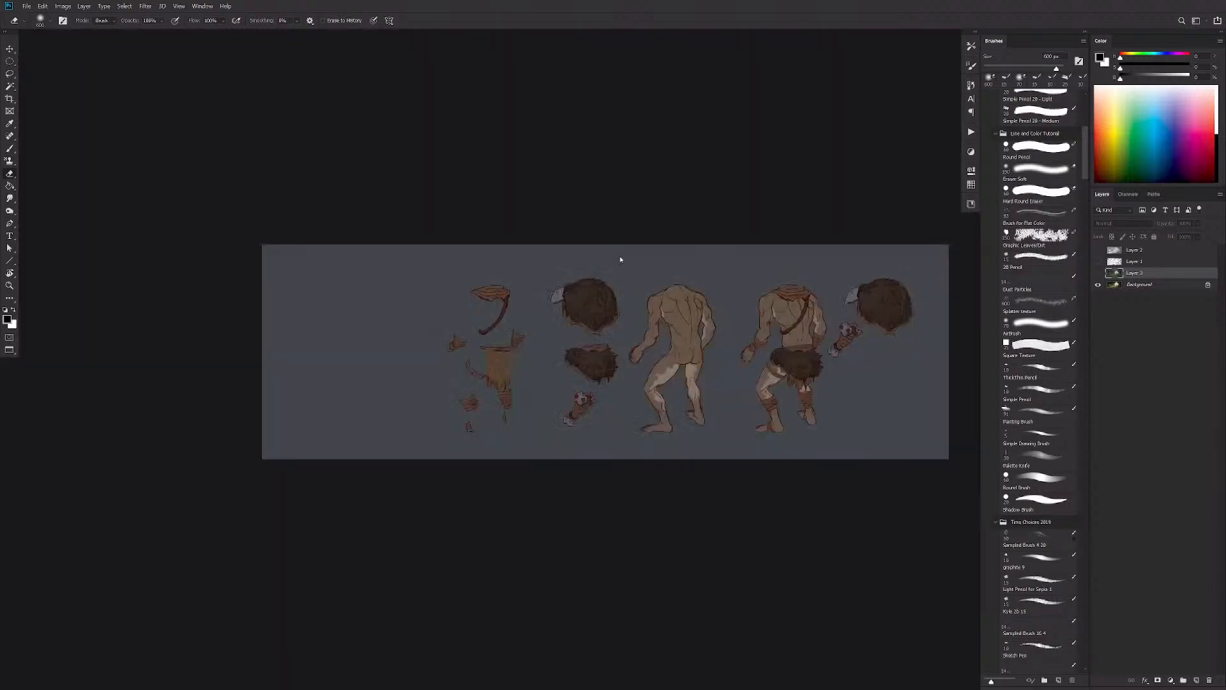
key(f)
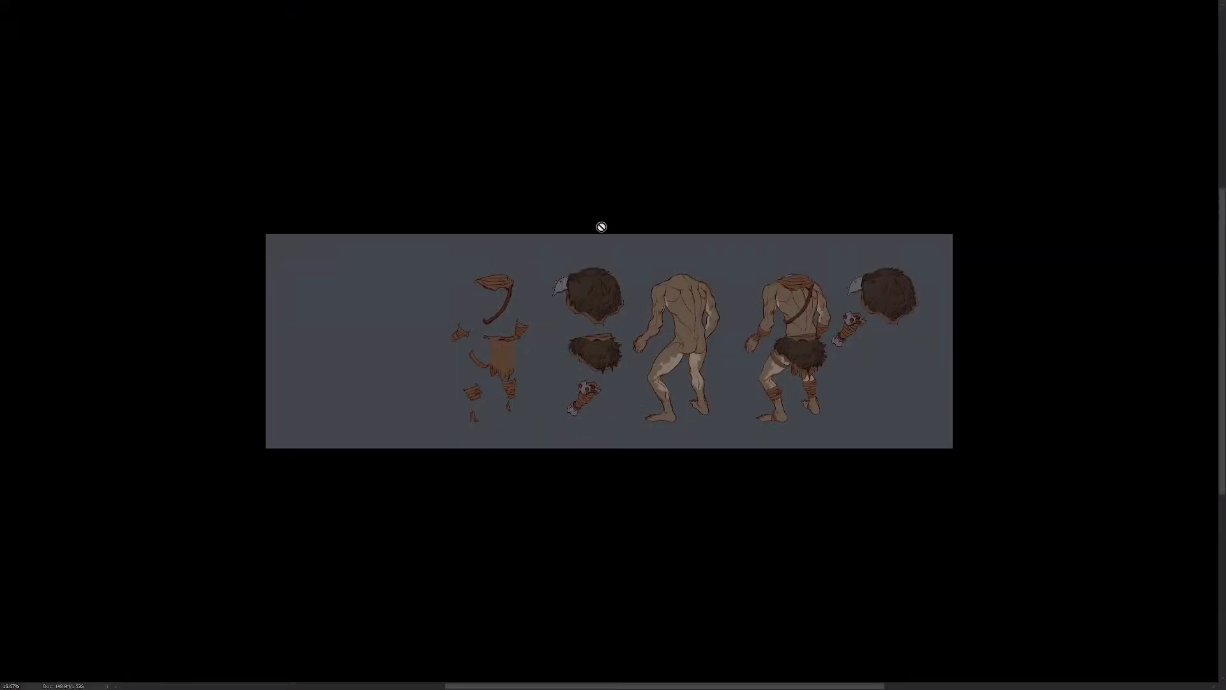
key(f)
drag(595, 182, 519, 0)
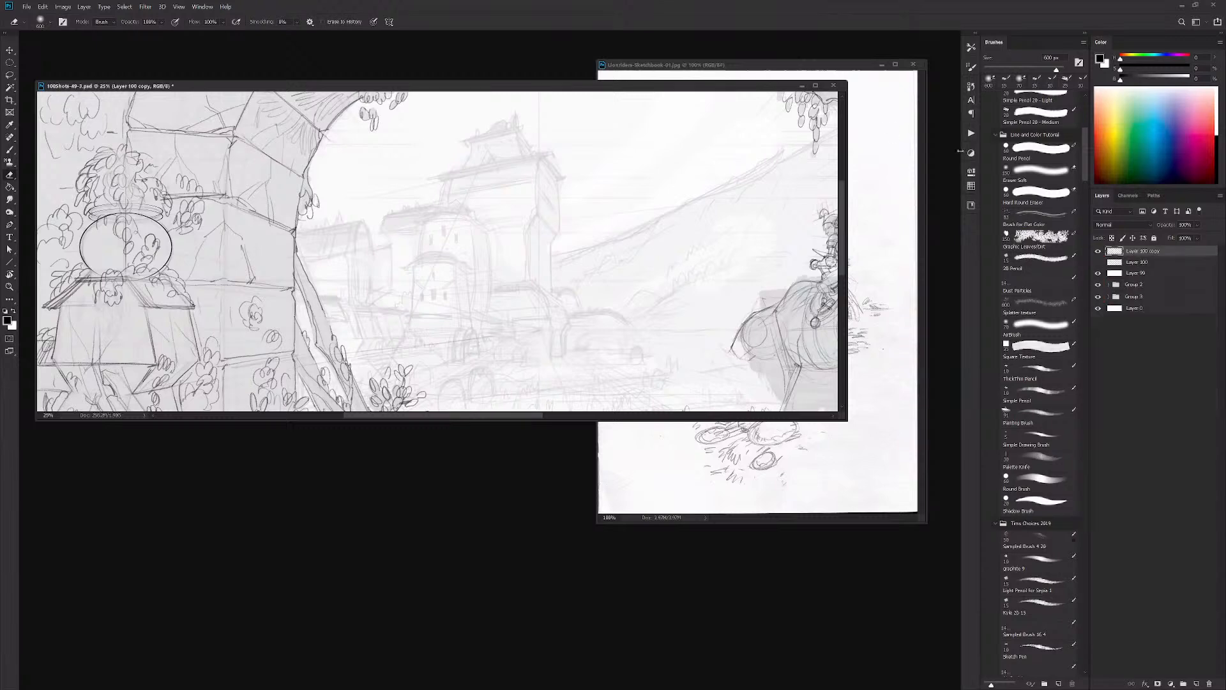
drag(704, 86, 744, 158)
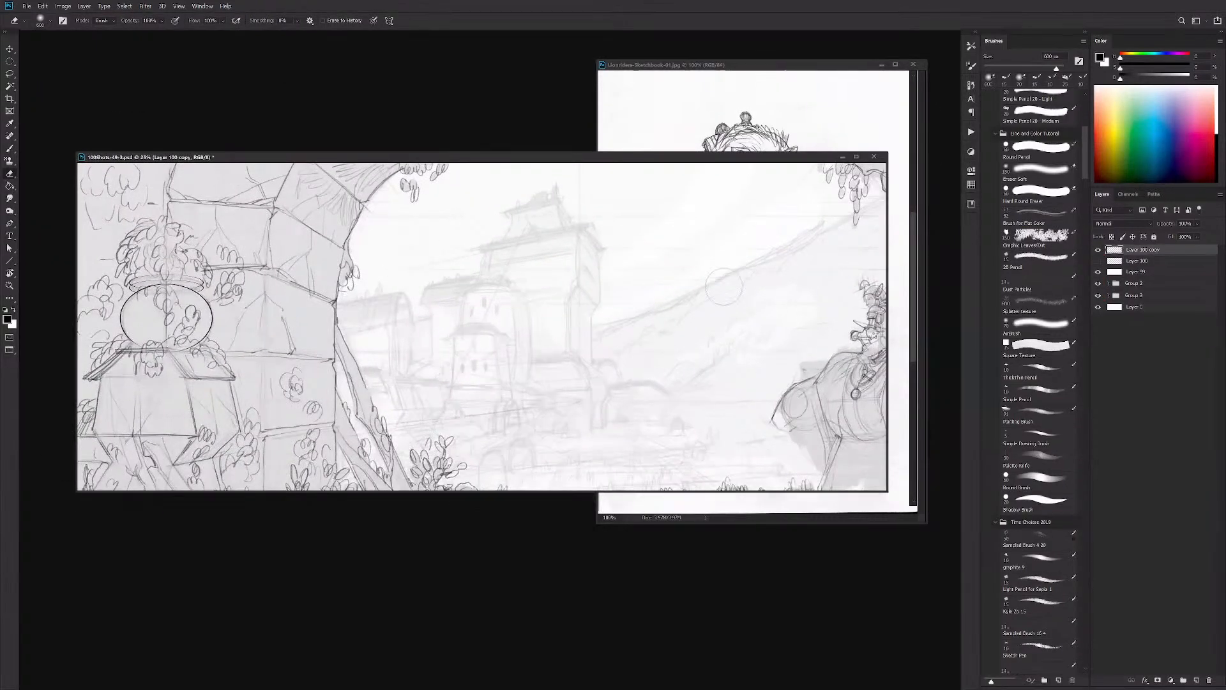
key(f)
drag(798, 442, 635, 469)
key(b)
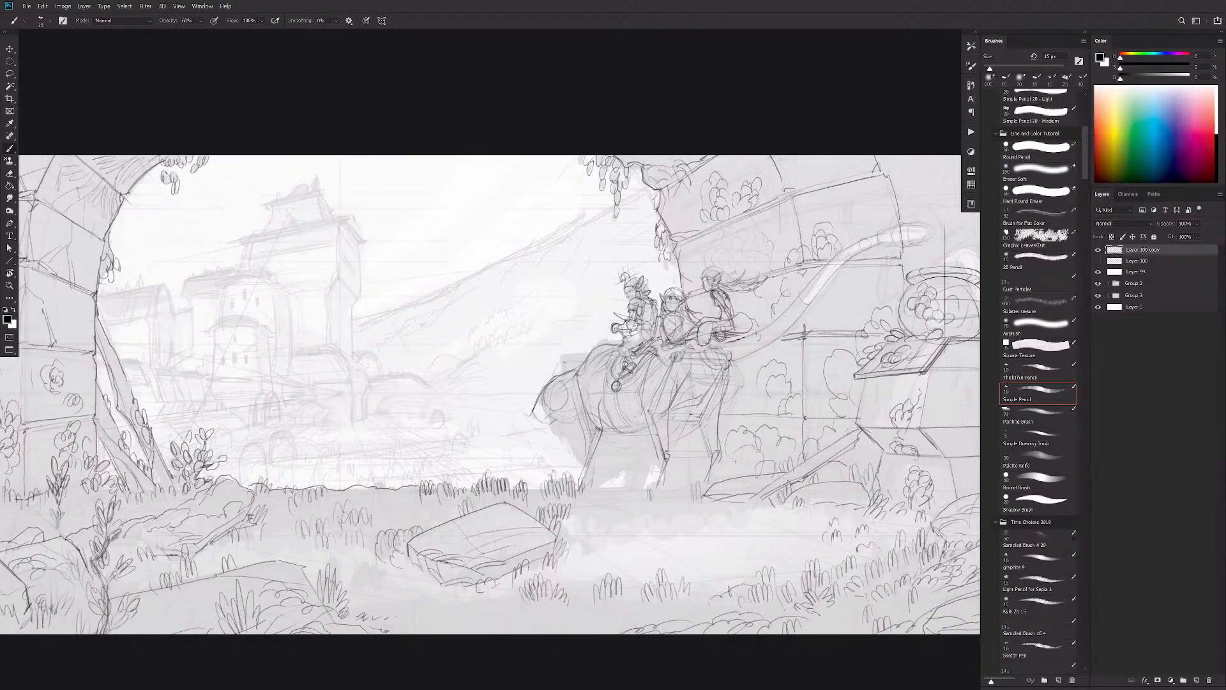
Step: Sketch a diagram of small circles linked by arrows over the distant castle and ring the second arrow
drag(843, 359, 824, 368)
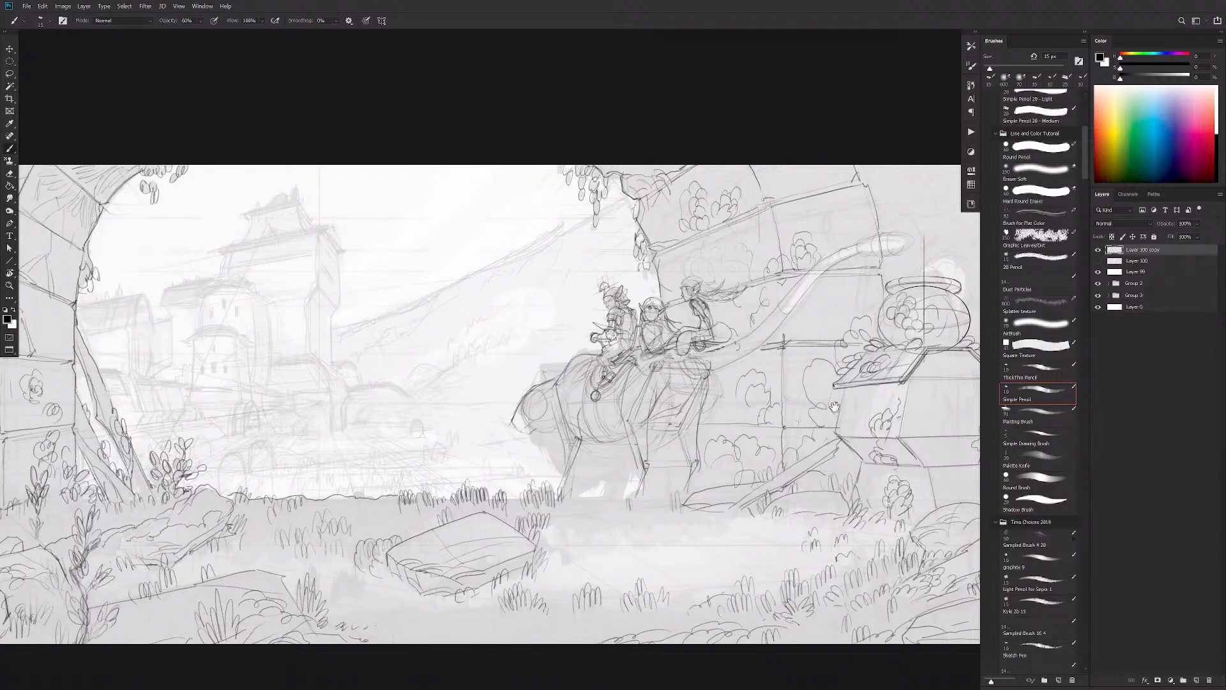
scroll(830, 409, up, 3)
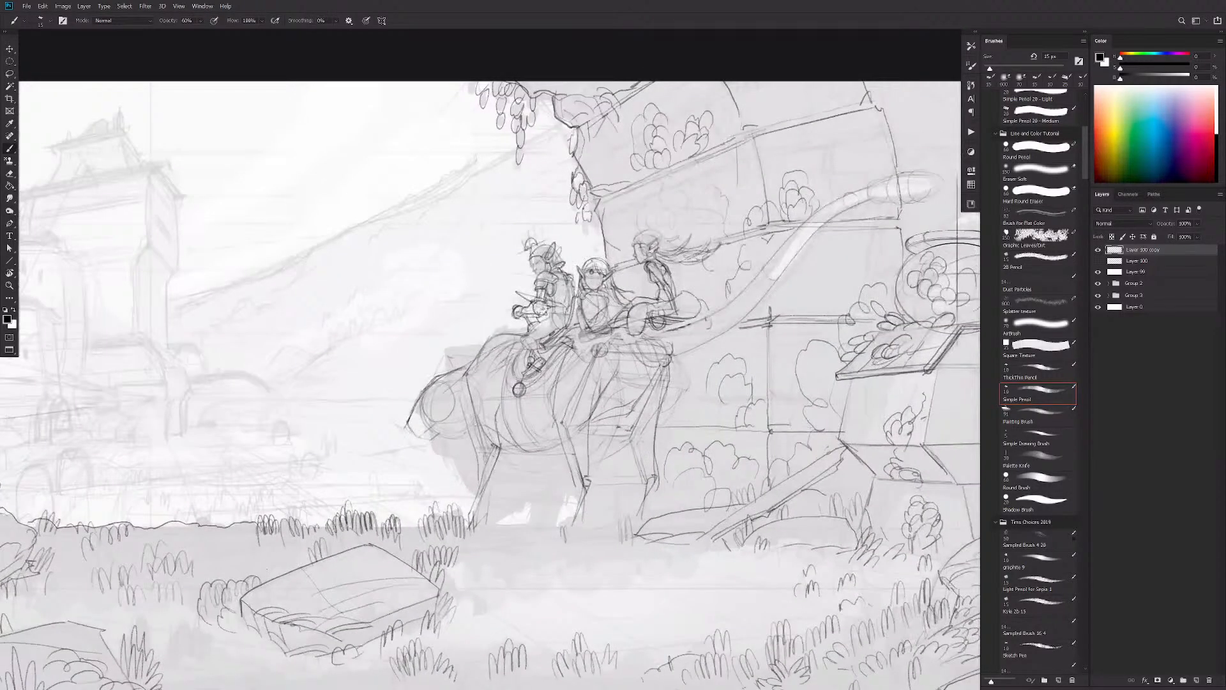
mouse_move(762, 424)
mouse_down()
mouse_move(771, 417)
mouse_move(747, 421)
mouse_move(794, 383)
mouse_up()
mouse_move(690, 336)
mouse_down()
mouse_move(623, 419)
mouse_move(695, 402)
mouse_move(785, 419)
mouse_move(801, 438)
mouse_move(764, 439)
mouse_up()
scroll(764, 439, down, 1)
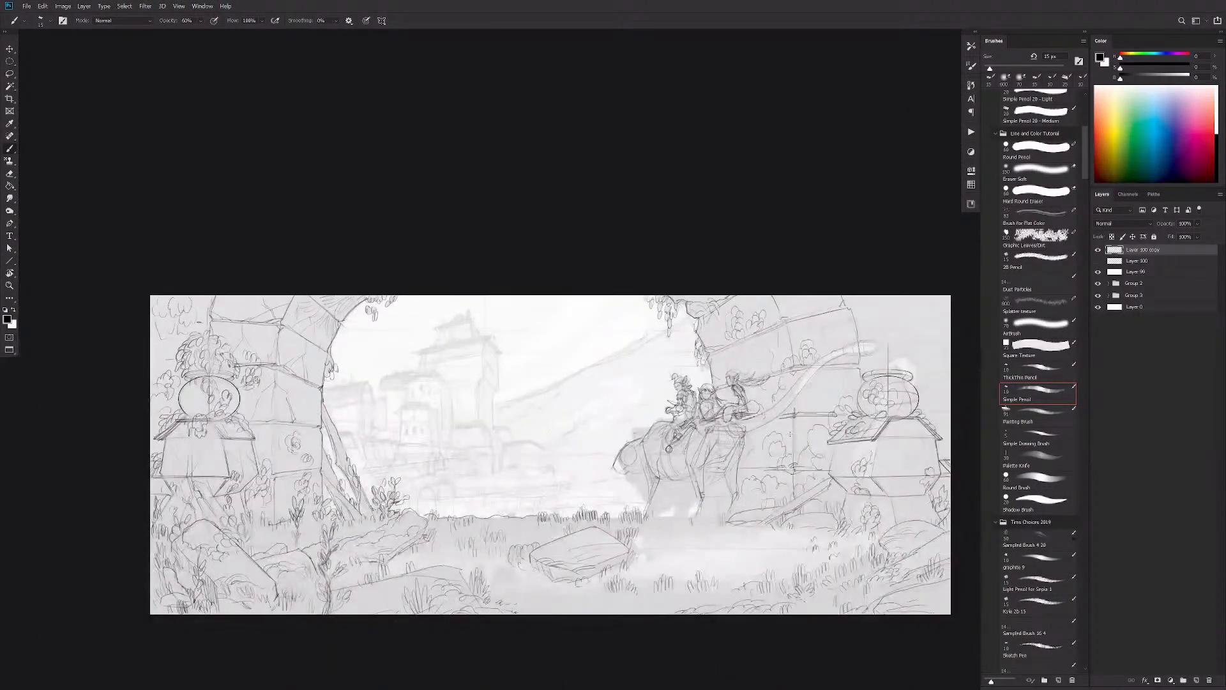
scroll(773, 410, up, 3)
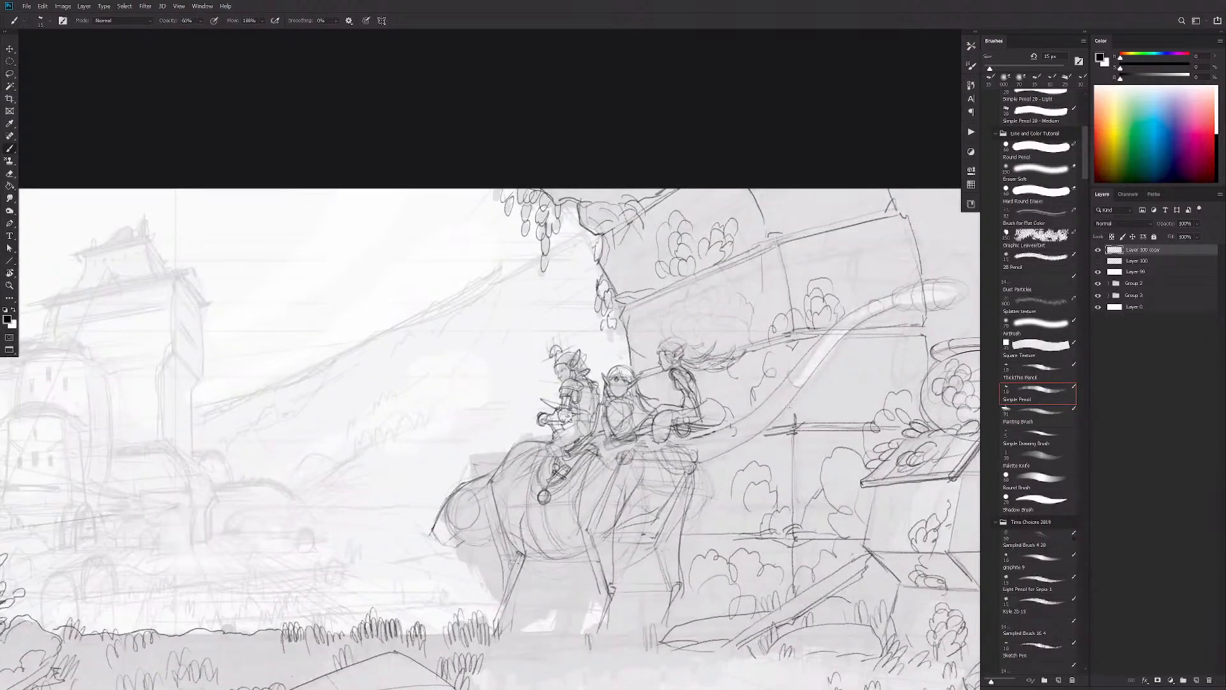
drag(481, 401, 810, 384)
drag(353, 339, 457, 345)
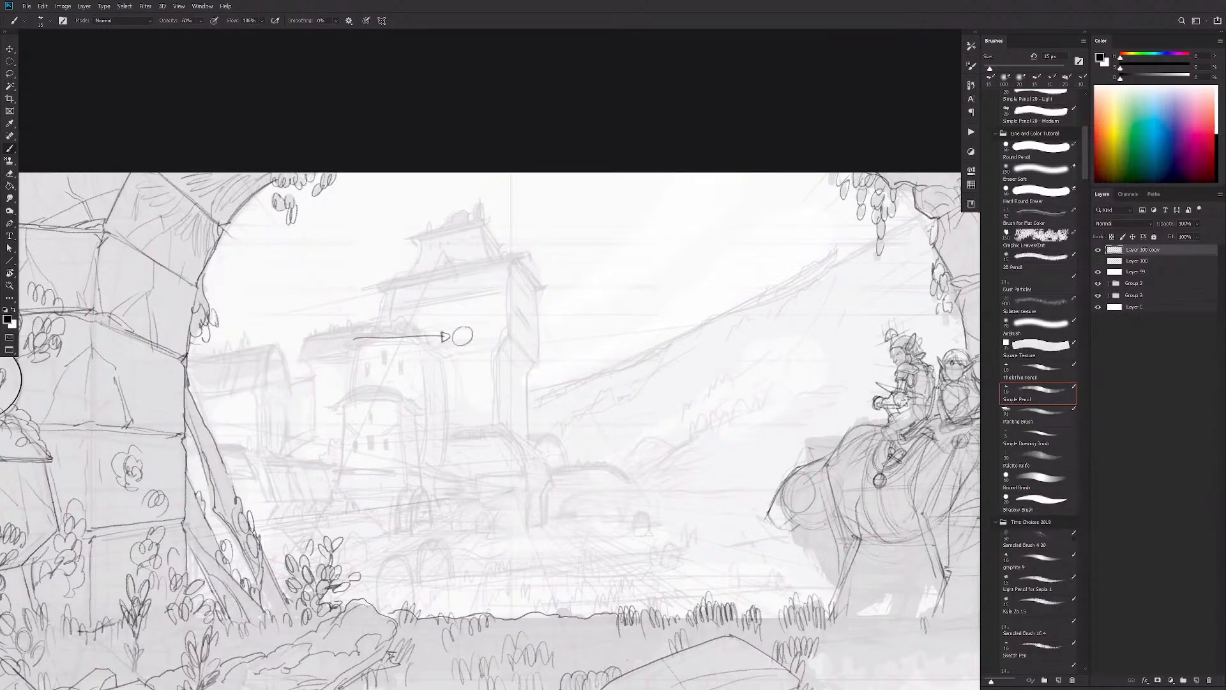
drag(333, 345, 335, 344)
mouse_move(485, 334)
mouse_down()
mouse_move(583, 345)
mouse_move(578, 323)
mouse_up()
drag(841, 452, 782, 456)
mouse_move(494, 316)
mouse_down()
mouse_move(466, 308)
mouse_move(480, 375)
mouse_move(414, 354)
mouse_move(502, 337)
mouse_move(477, 309)
mouse_up()
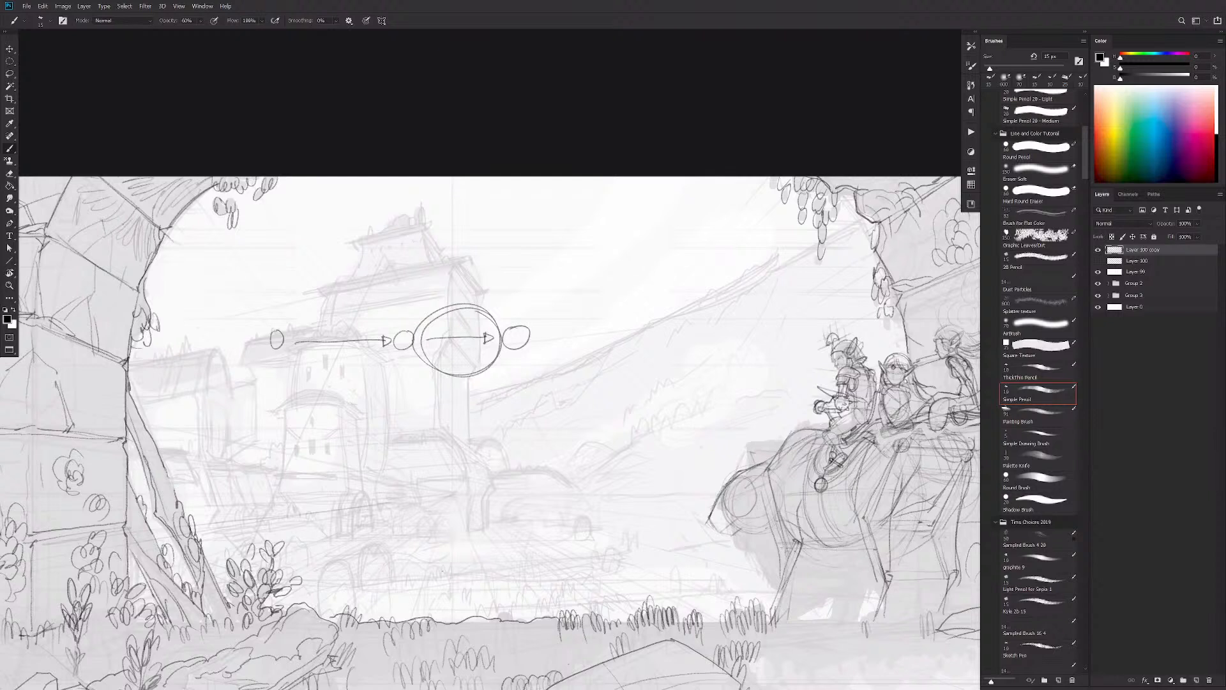
Step: Undo all the circles and arrows drawn over the distant castle
key(ctrl+z)
key(ctrl+z)
key(ctrl+z)
key(ctrl+z)
key(ctrl+z)
key(ctrl+z)
key(ctrl+z)
key(ctrl+z)
key(ctrl+z)
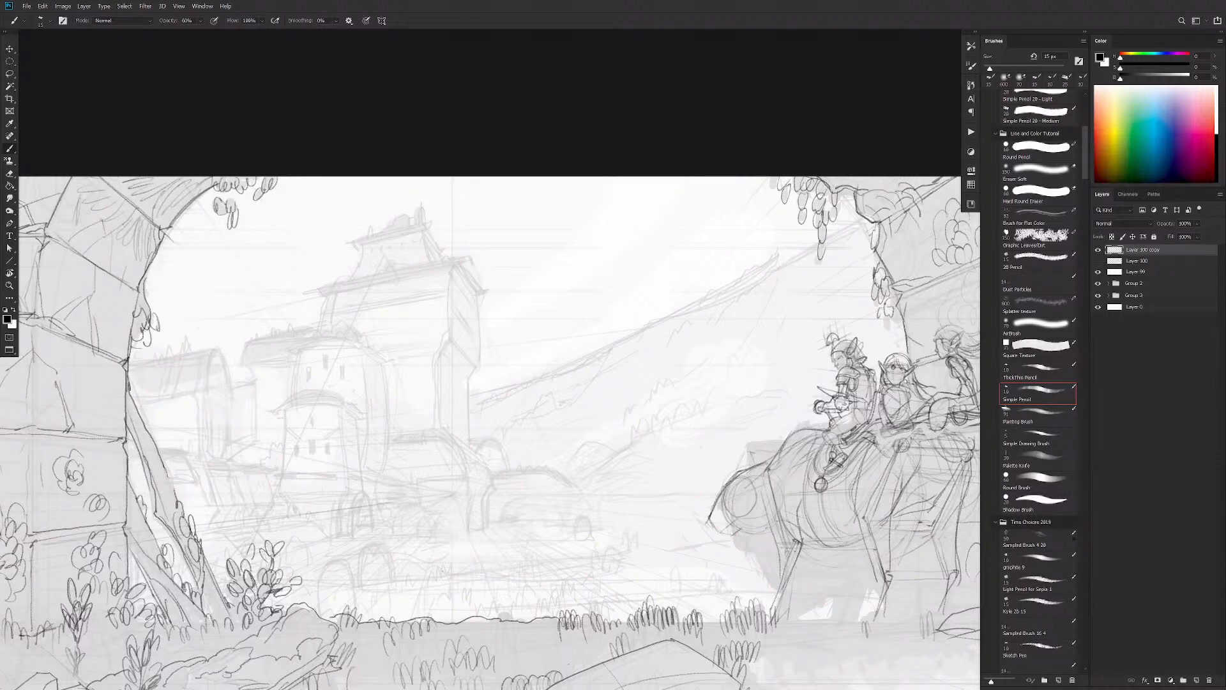
Step: Erase the round leaf cluster on the arch's upper block above the rearmost rider
drag(581, 500, 391, 510)
drag(734, 490, 598, 508)
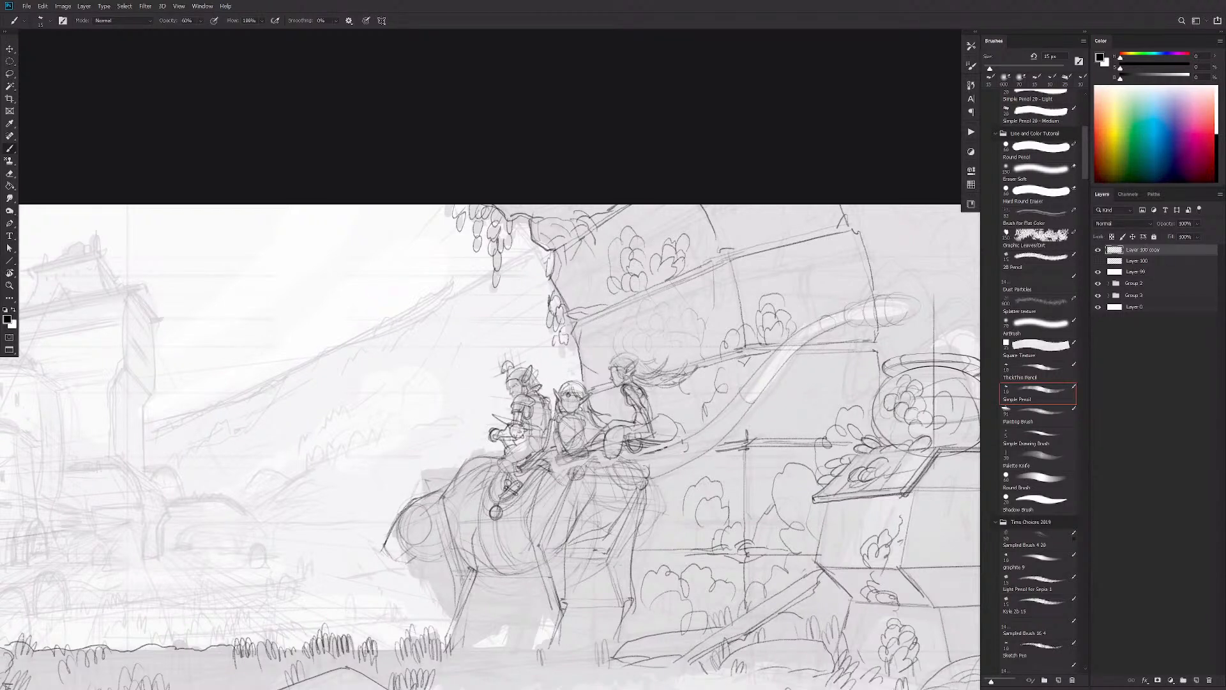
mouse_move(660, 249)
mouse_down()
mouse_move(645, 271)
mouse_move(646, 236)
mouse_up()
drag(649, 227, 640, 248)
key(ctrl+z)
key(ctrl+z)
key(ctrl+z)
key(ctrl+z)
key(e)
drag(661, 252, 634, 274)
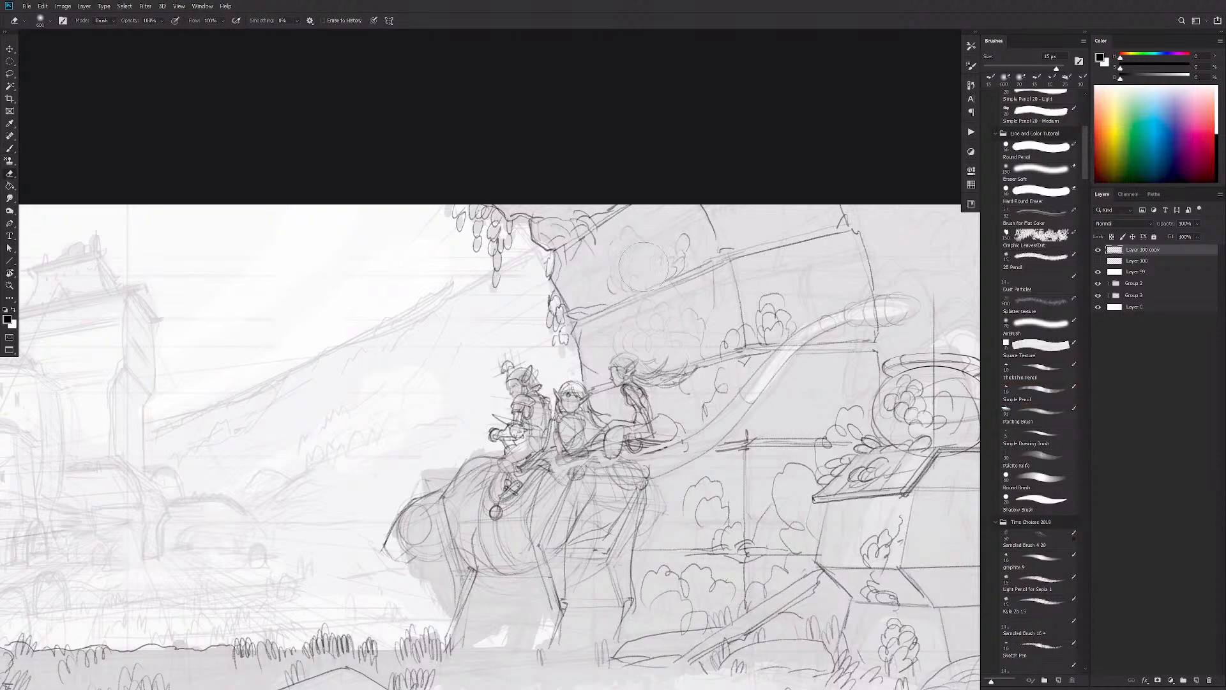
Step: Draw two leaf clusters on either side of the slanted joint between the upper arch blocks
key(b)
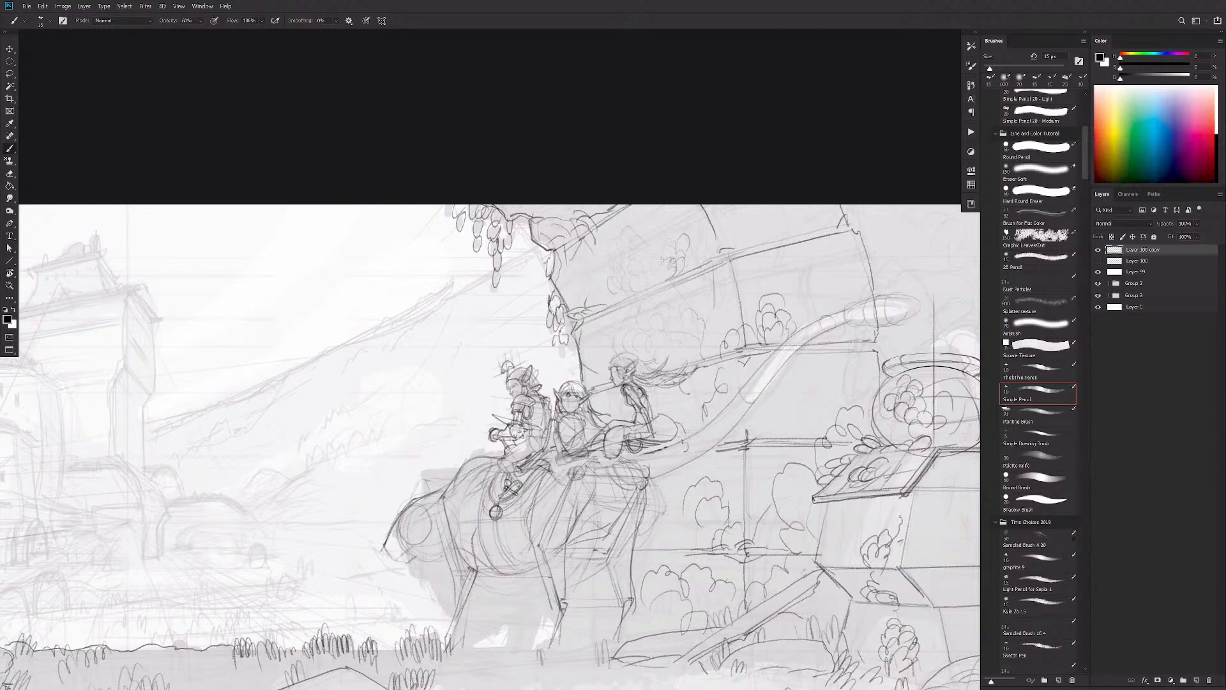
drag(684, 259, 671, 275)
mouse_move(708, 305)
mouse_down()
mouse_move(679, 294)
mouse_move(676, 326)
mouse_up()
mouse_move(709, 284)
mouse_down()
mouse_move(695, 259)
mouse_move(688, 278)
mouse_up()
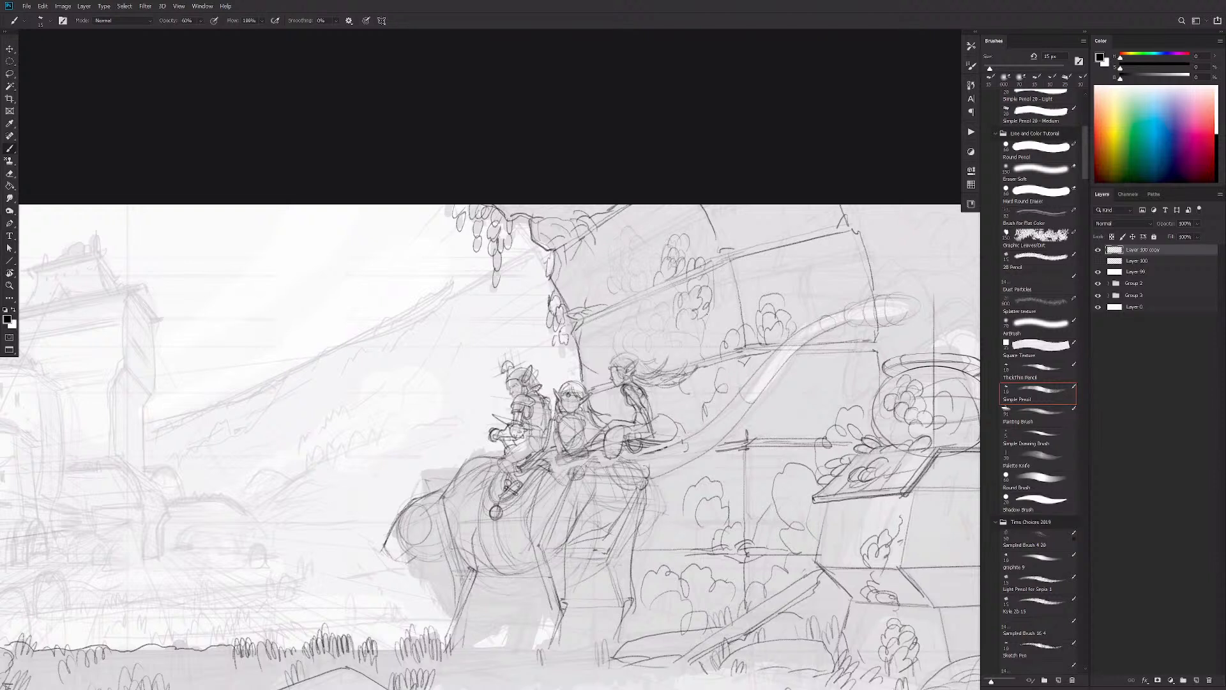
Step: Draw more leaves along the vertical joint, on the block's upper edge and behind the rearmost rider's hair
mouse_move(719, 321)
mouse_down()
mouse_move(711, 336)
mouse_move(723, 350)
mouse_move(709, 320)
mouse_up()
drag(720, 368, 707, 393)
mouse_move(744, 281)
mouse_down()
mouse_move(750, 304)
mouse_move(741, 231)
mouse_move(734, 239)
mouse_up()
mouse_move(744, 409)
mouse_down()
mouse_move(745, 423)
mouse_move(756, 416)
mouse_up()
drag(713, 320, 747, 321)
mouse_move(698, 277)
mouse_down()
mouse_move(705, 293)
mouse_move(669, 298)
mouse_move(674, 317)
mouse_move(705, 313)
mouse_move(680, 320)
mouse_move(692, 325)
mouse_move(679, 316)
mouse_move(664, 343)
mouse_move(678, 357)
mouse_up()
key(ctrl+z)
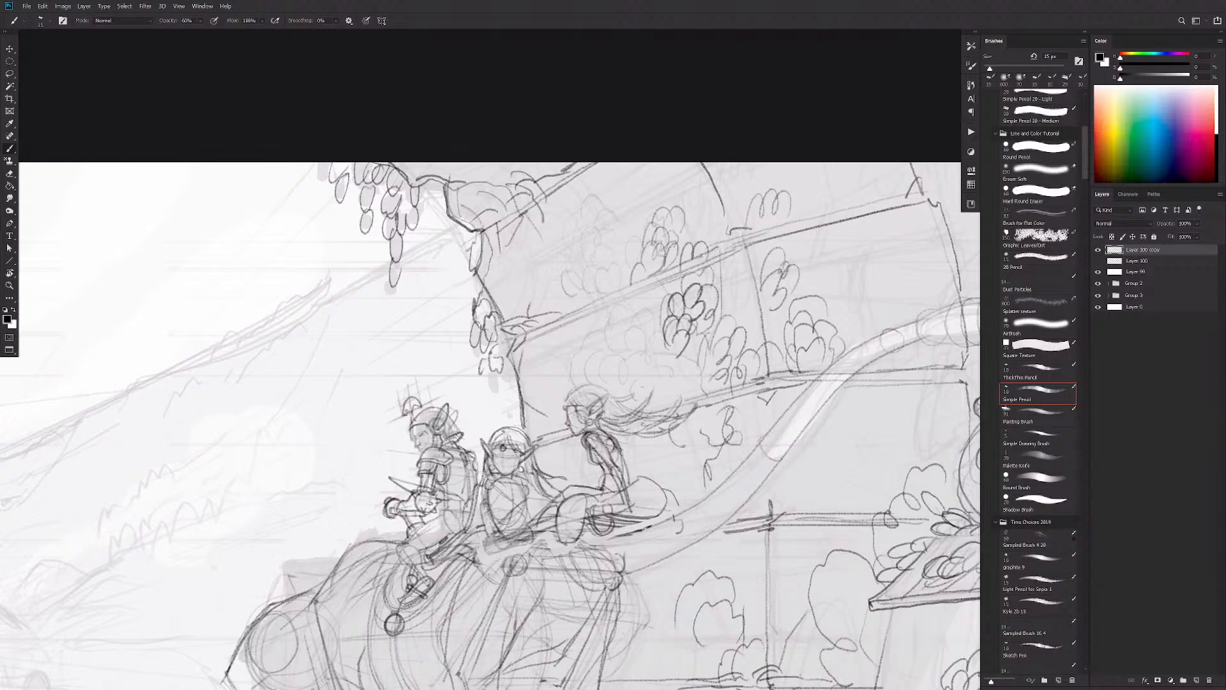
Step: Examine the whole composition and the arch blocks between the riders and the urn-topped statue
drag(680, 423, 594, 425)
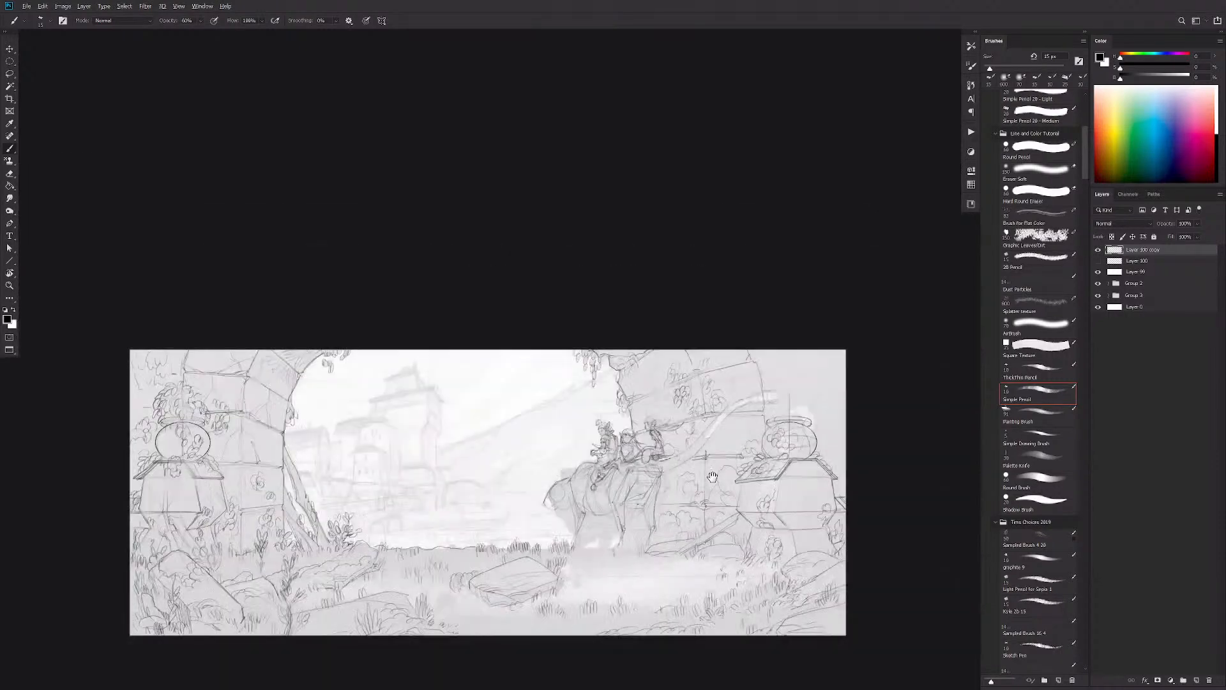
scroll(703, 467, down, 5)
scroll(695, 455, up, 10)
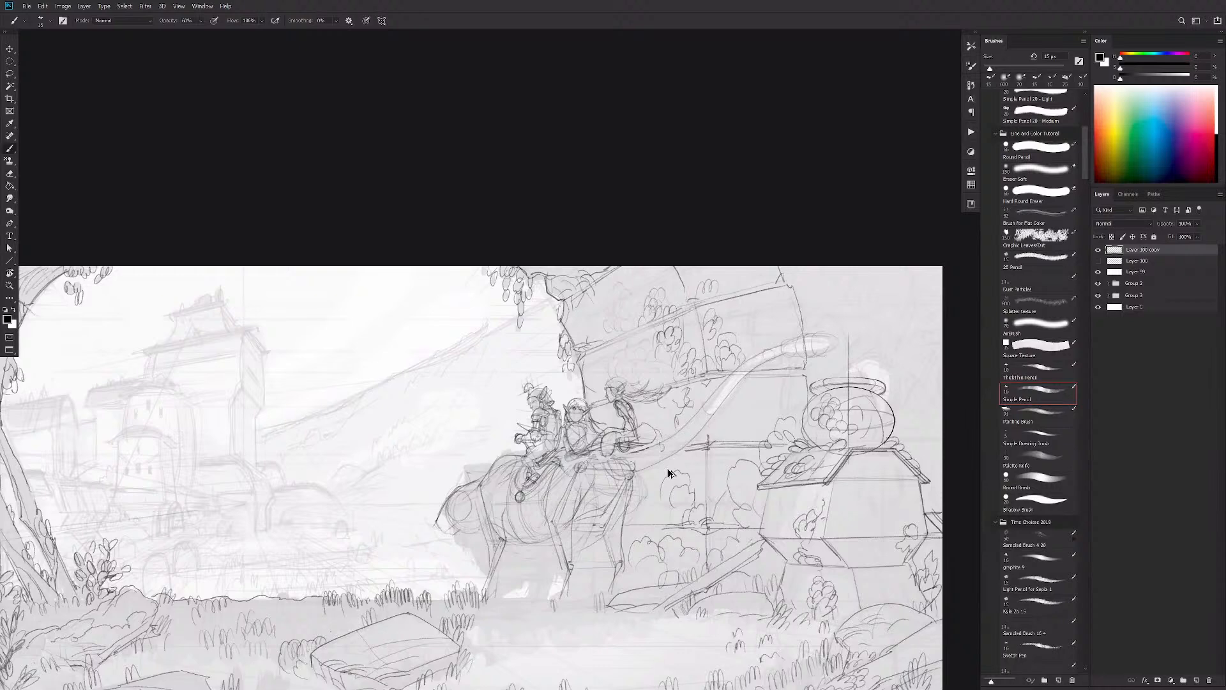
scroll(677, 479, up, 3)
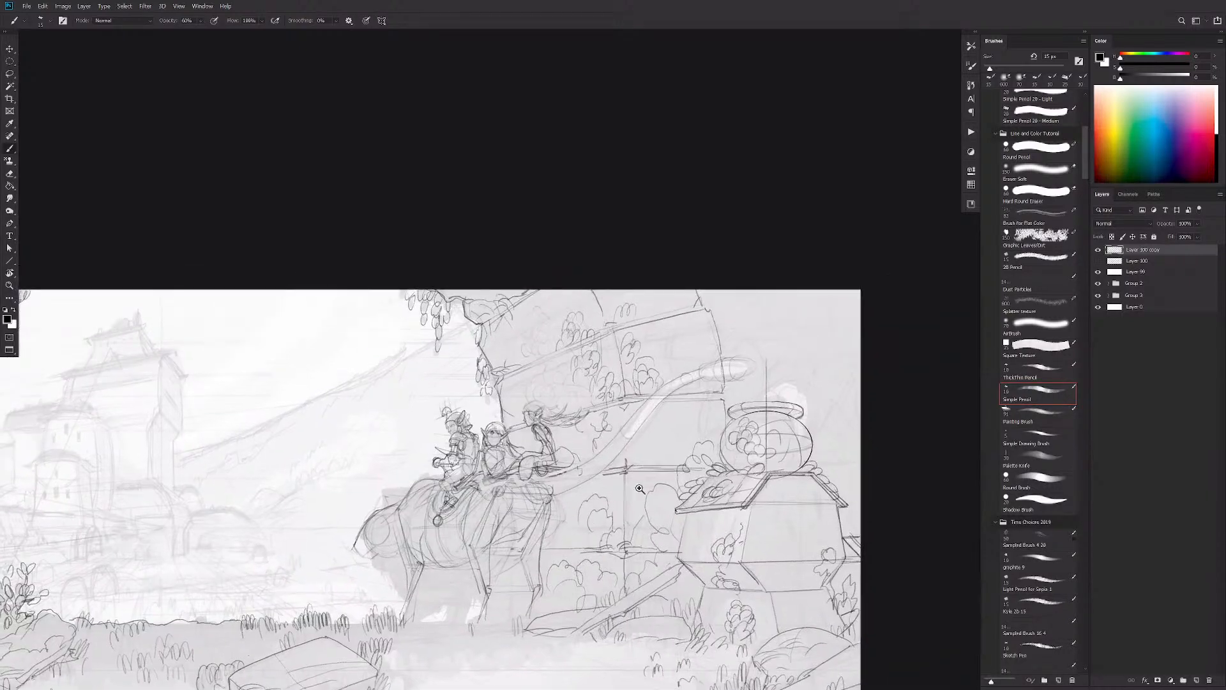
scroll(641, 485, up, 2)
drag(662, 485, 576, 513)
drag(682, 445, 747, 439)
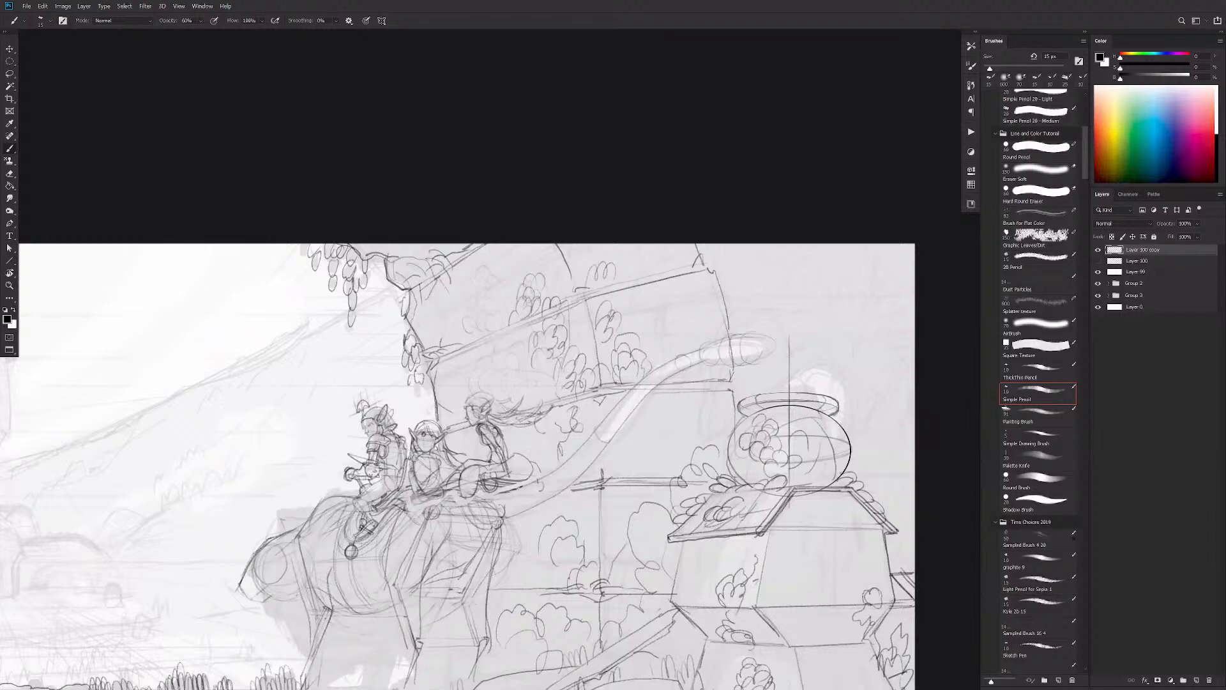
drag(723, 414, 534, 475)
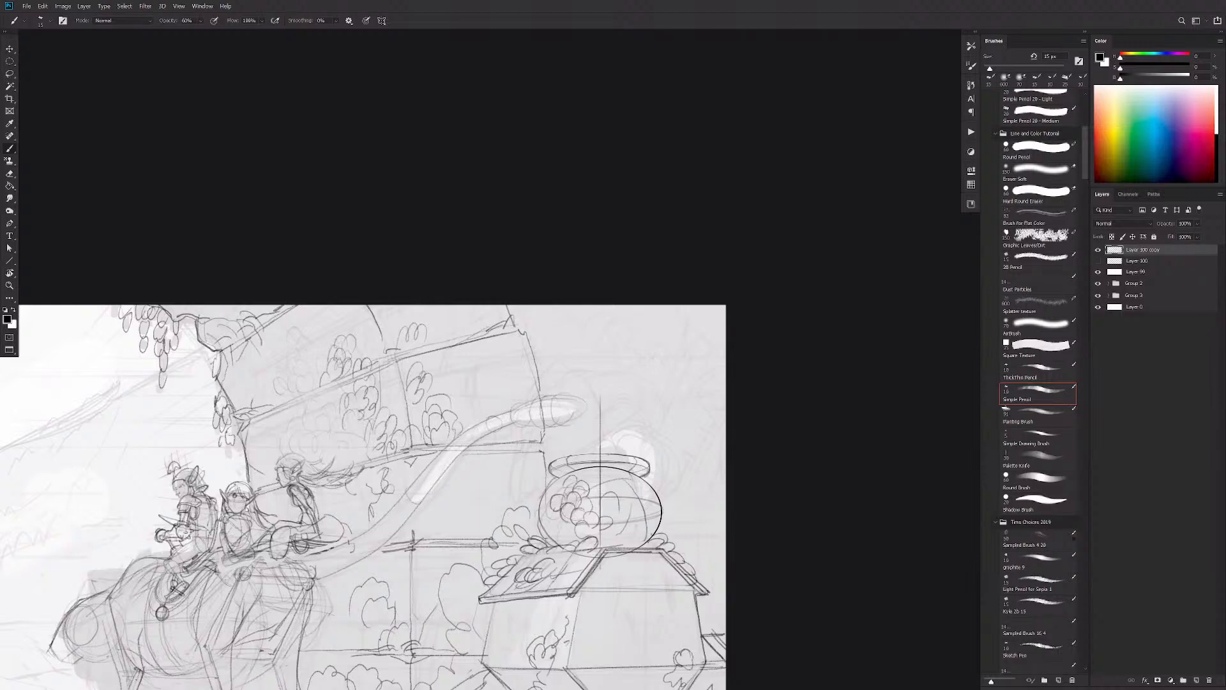
mouse_move(633, 331)
mouse_down()
mouse_move(674, 406)
mouse_move(615, 390)
mouse_up()
key(ctrl+z)
mouse_move(650, 324)
mouse_down()
mouse_move(669, 366)
mouse_move(588, 391)
mouse_up()
key(ctrl+z)
drag(331, 521, 681, 418)
mouse_move(300, 313)
mouse_down()
mouse_move(284, 362)
mouse_move(325, 444)
mouse_up()
mouse_move(304, 368)
mouse_down()
mouse_move(329, 273)
mouse_move(306, 453)
mouse_up()
drag(313, 498, 318, 475)
key(ctrl+z)
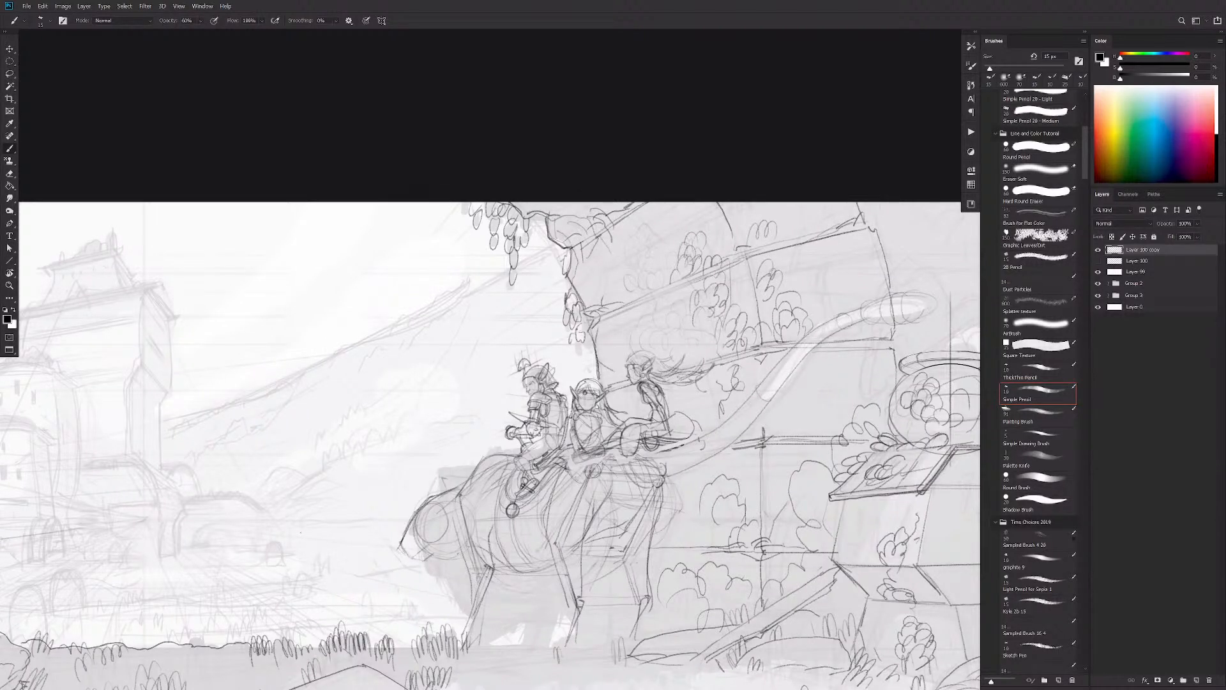
Step: Draw cracks and leaves on the arch's topmost blocks and thicken the slanted joint with a second edge line
drag(623, 505, 523, 515)
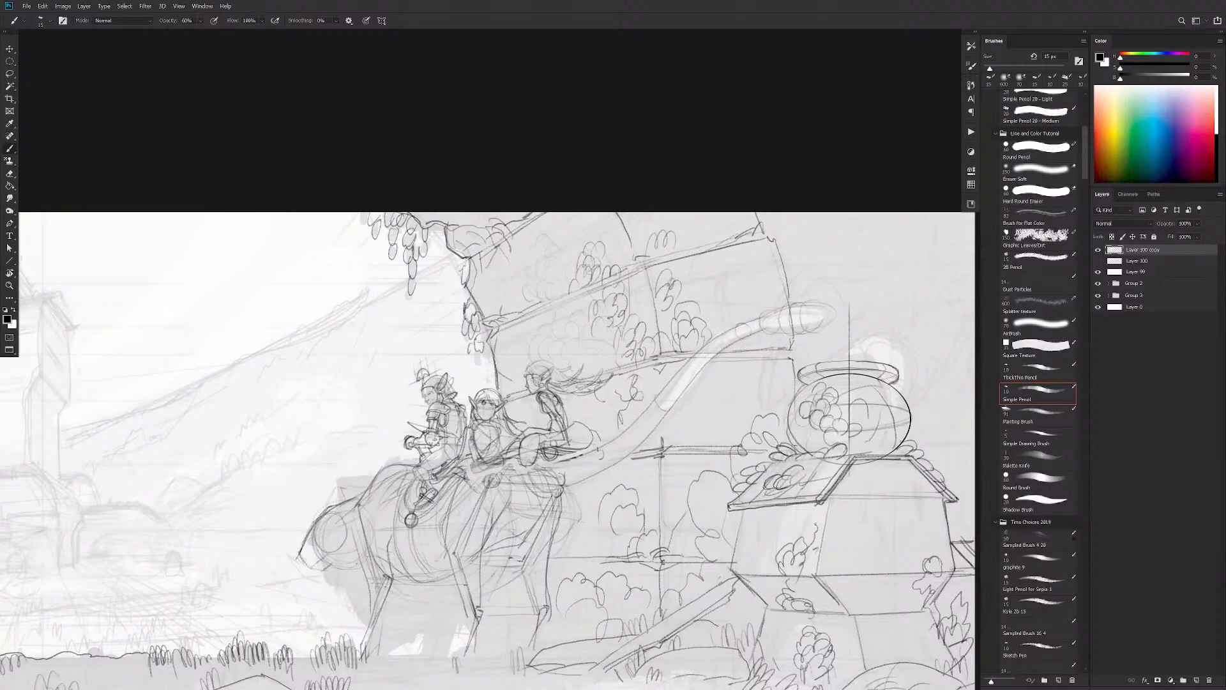
drag(536, 267, 547, 305)
drag(547, 216, 571, 243)
drag(555, 273, 553, 296)
drag(618, 247, 629, 275)
drag(691, 403, 629, 474)
drag(601, 326, 705, 306)
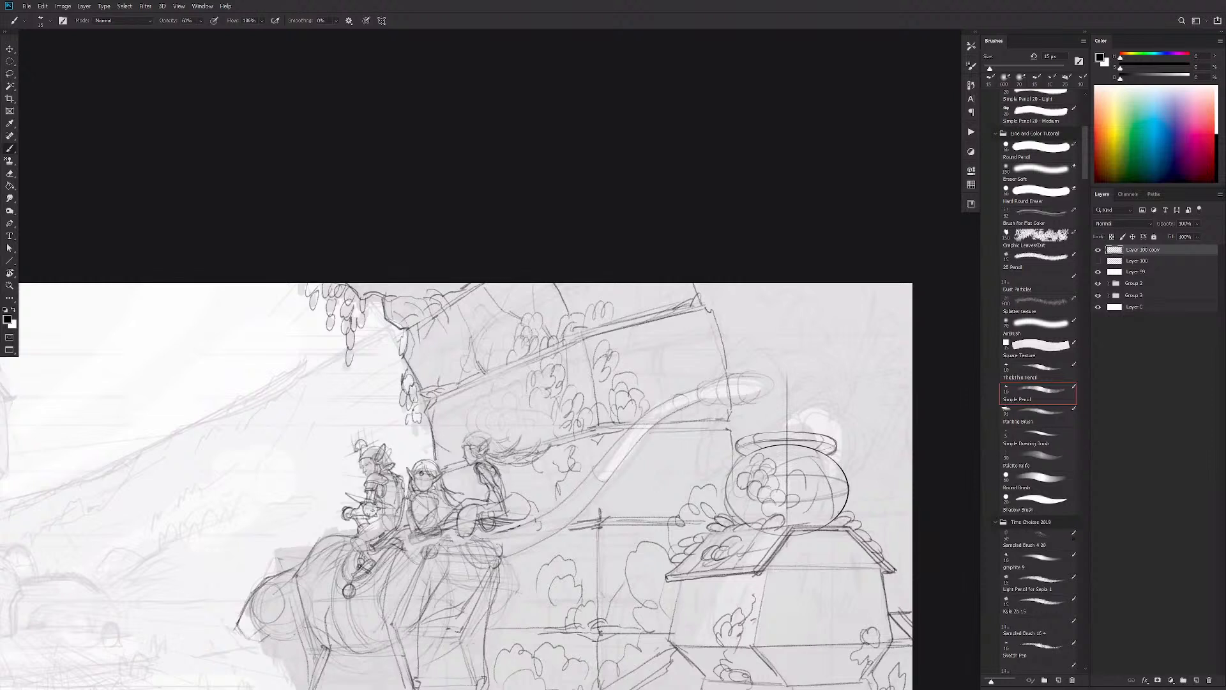
drag(473, 387, 502, 378)
mouse_move(497, 384)
mouse_down()
mouse_move(492, 408)
mouse_move(476, 412)
mouse_up()
drag(527, 370, 514, 384)
key(ctrl+alt+z)
key(ctrl+alt+z)
key(ctrl+alt+z)
key(ctrl+alt+z)
Step: Draw thin crack lines across the arch blocks above and below the slanted joint
drag(639, 329, 643, 354)
mouse_move(638, 288)
mouse_down()
mouse_move(644, 312)
mouse_move(669, 304)
mouse_up()
drag(597, 284, 595, 312)
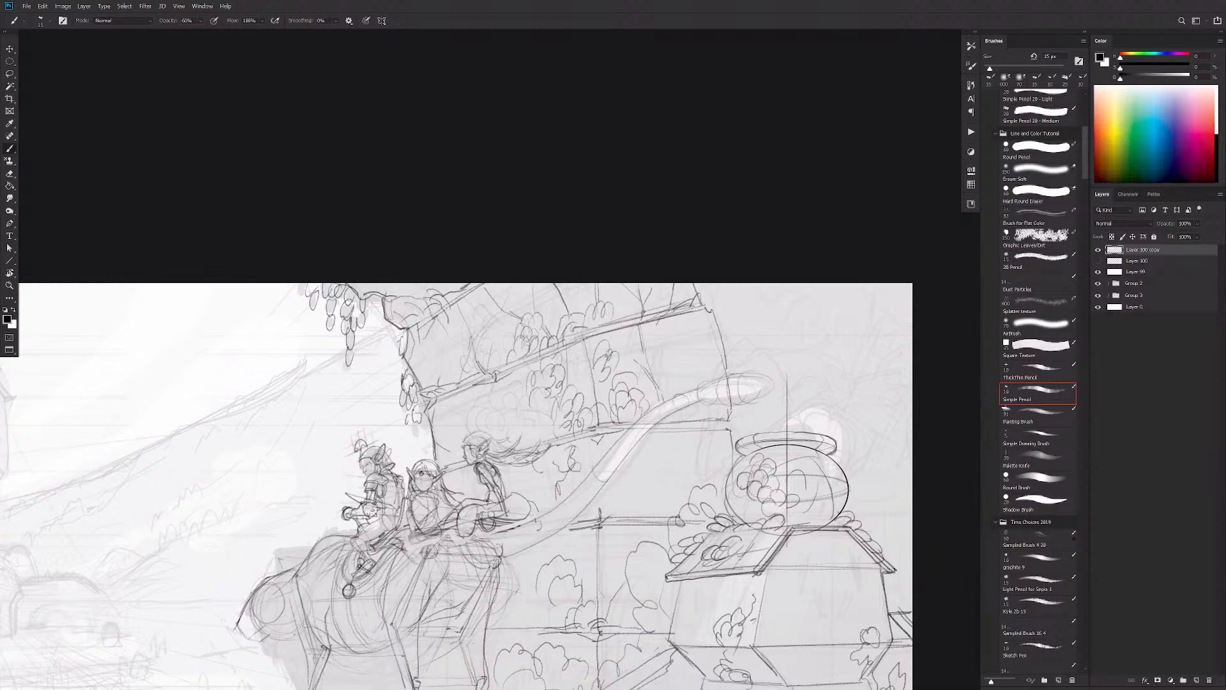
Step: Extend the horizontal block joints past the arch's outer edge into the wall area behind the urn-topped statue
drag(636, 544, 647, 473)
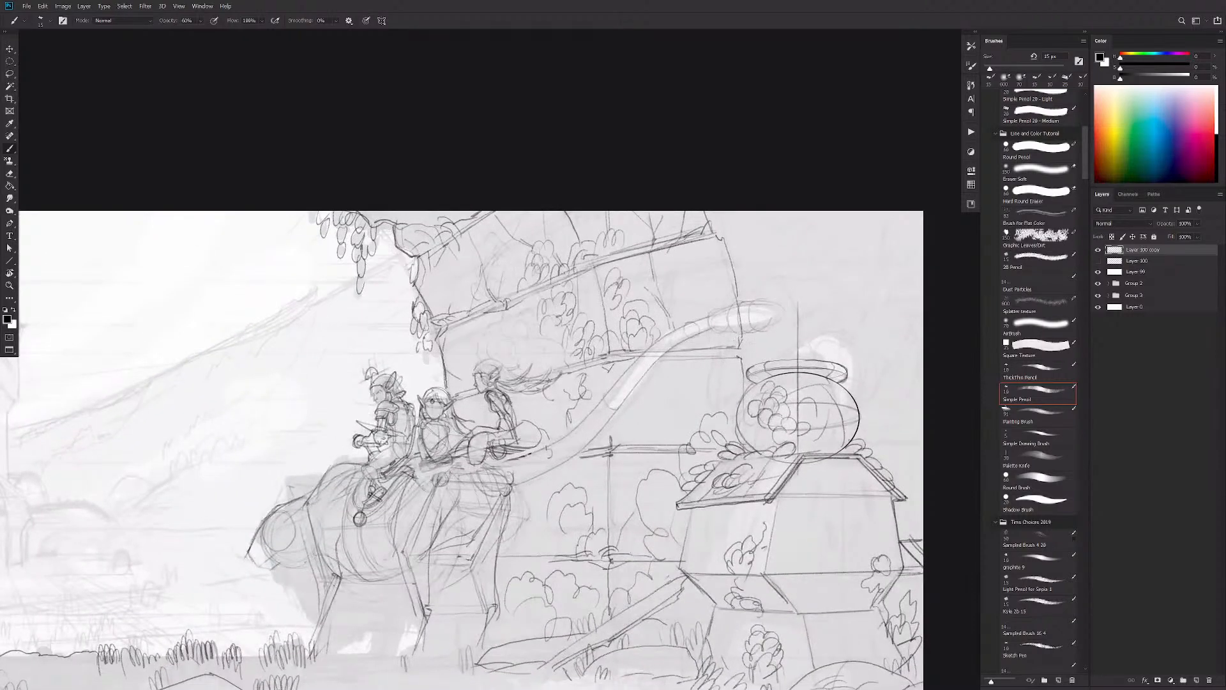
drag(697, 350, 723, 351)
drag(855, 351, 716, 352)
drag(713, 232, 806, 235)
drag(866, 317, 860, 323)
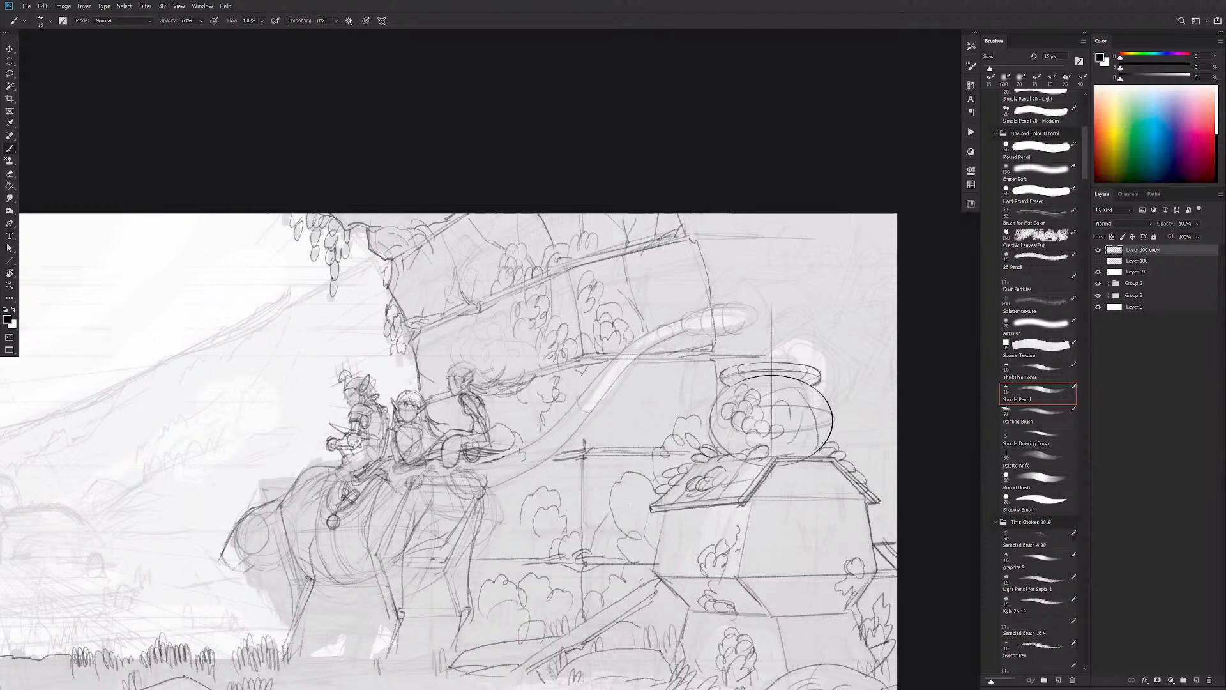
drag(663, 522, 651, 536)
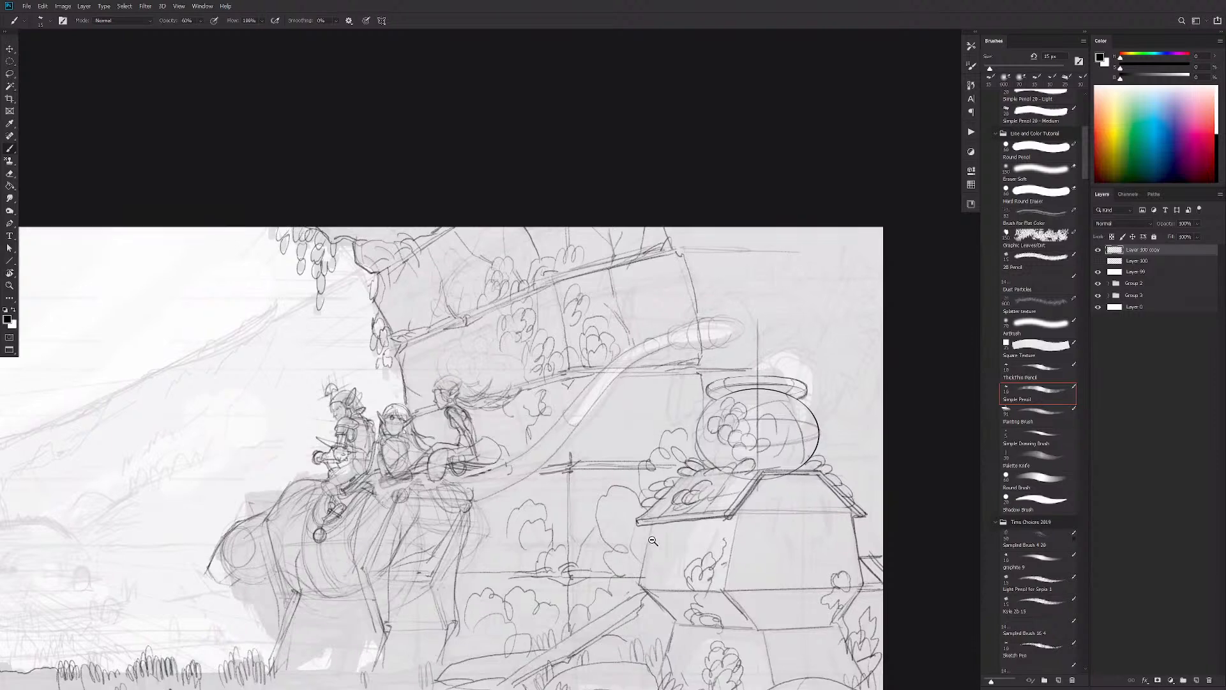
Step: Draw loose leaf clusters on the arch blocks between the riders and the urn-topped statue
alt+click(651, 541)
scroll(655, 543, down, 4)
scroll(790, 432, up, 3)
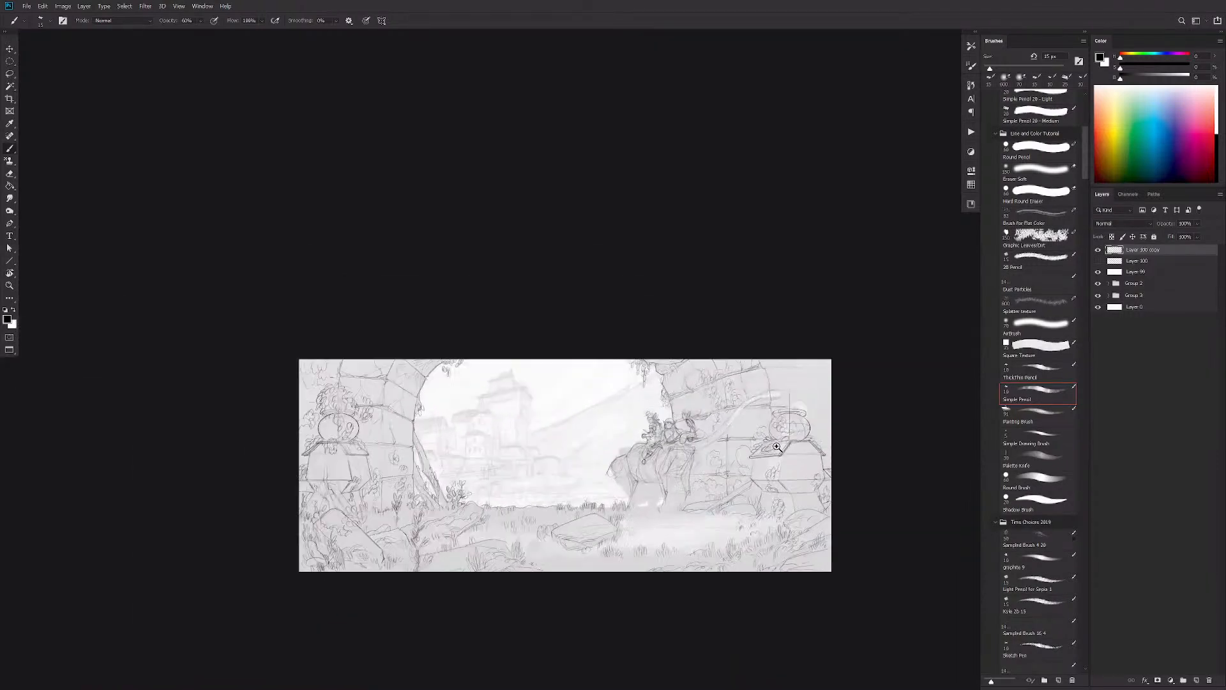
scroll(791, 433, up, 3)
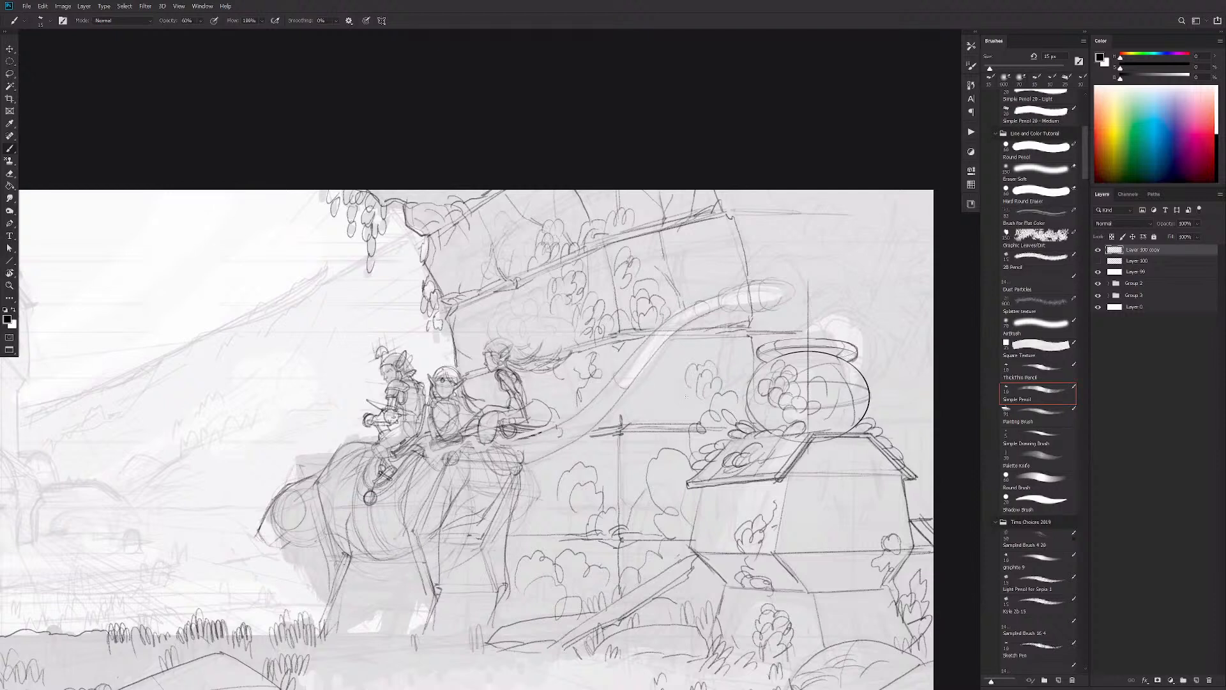
drag(687, 414, 670, 396)
drag(711, 327, 706, 346)
drag(738, 399, 658, 438)
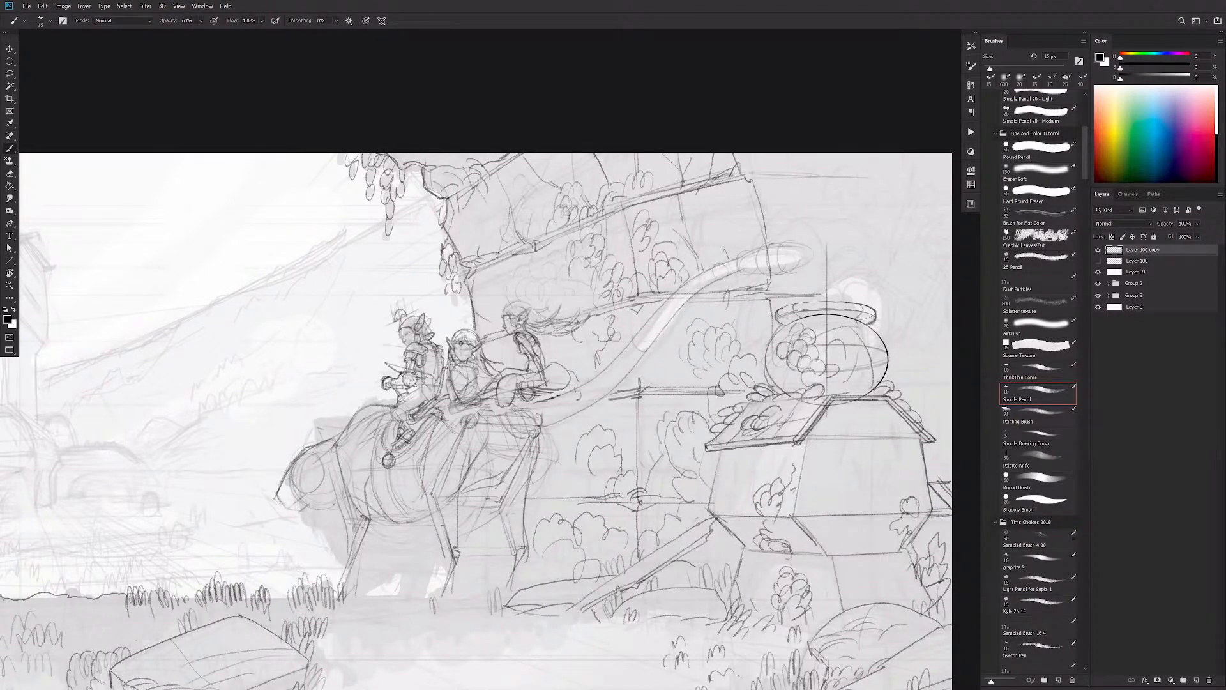
drag(672, 351, 672, 382)
drag(887, 268, 822, 302)
drag(852, 376, 907, 287)
drag(592, 566, 805, 447)
alt+click(696, 453)
alt+click(696, 453)
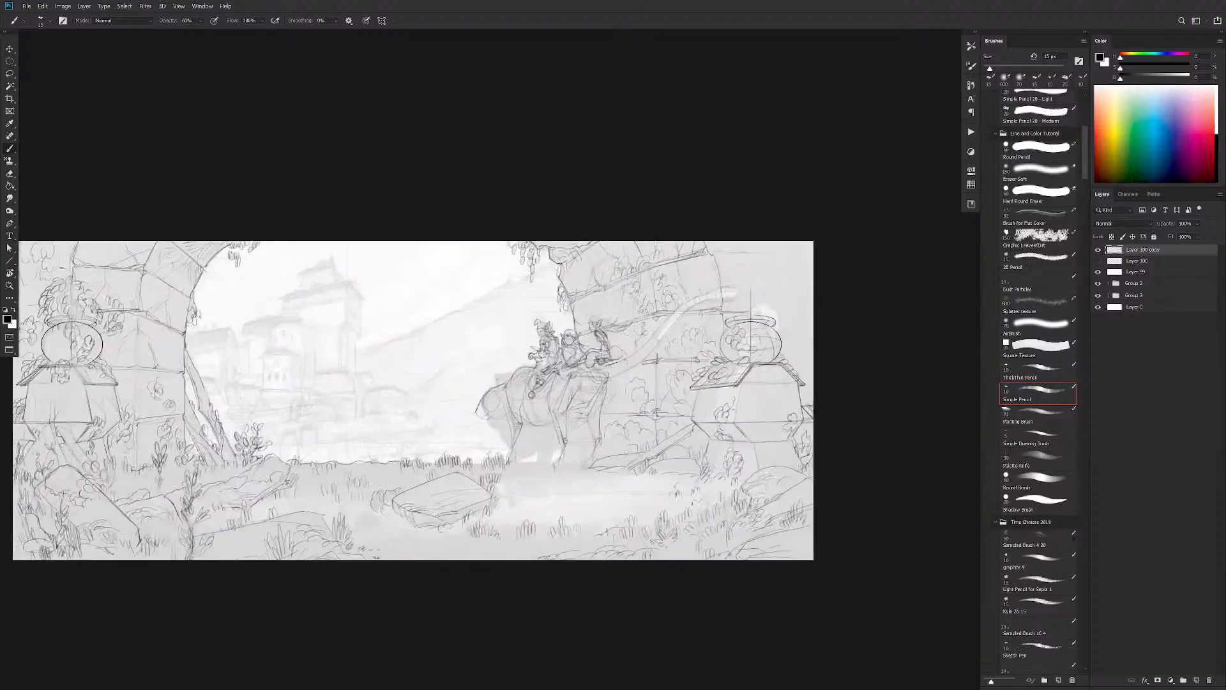
Step: Compare the whole composition with the current line layer hidden and shown
click(1097, 250)
click(1098, 250)
alt+click(687, 502)
alt+click(686, 502)
drag(711, 514, 709, 525)
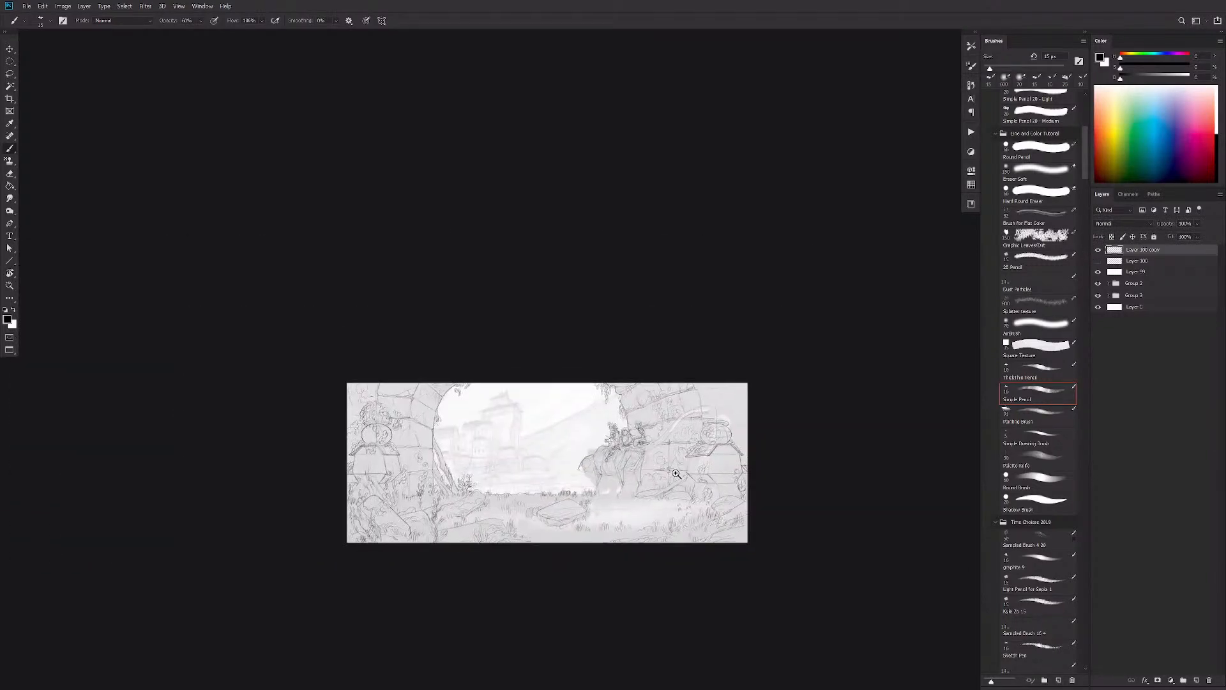
ctrl+click(673, 474)
drag(684, 469, 720, 521)
Step: Draw the wall joint on the outer side of the urn-topped statue and outline a leafy mass rising above the urn
key(e)
drag(593, 502, 580, 486)
key(b)
drag(907, 299, 864, 292)
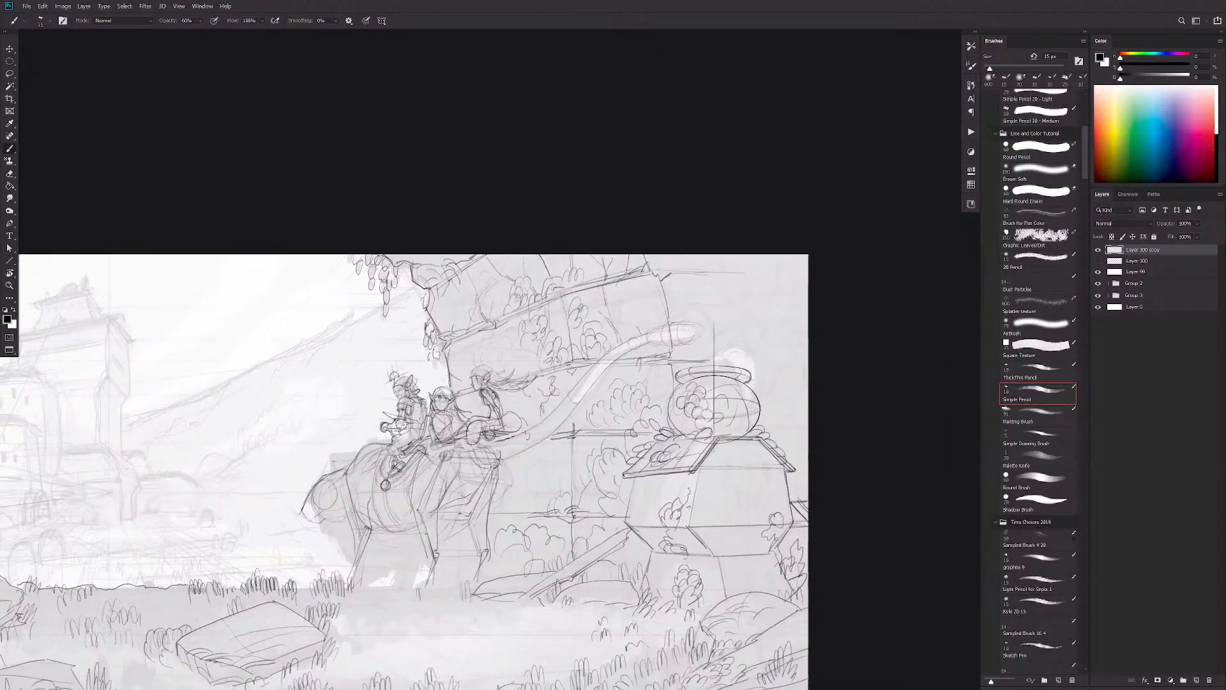
drag(765, 426, 796, 426)
mouse_move(733, 344)
mouse_down()
mouse_move(720, 349)
mouse_move(706, 313)
mouse_move(680, 306)
mouse_up()
key(ctrl+z)
drag(666, 355, 664, 381)
key(e)
key(b)
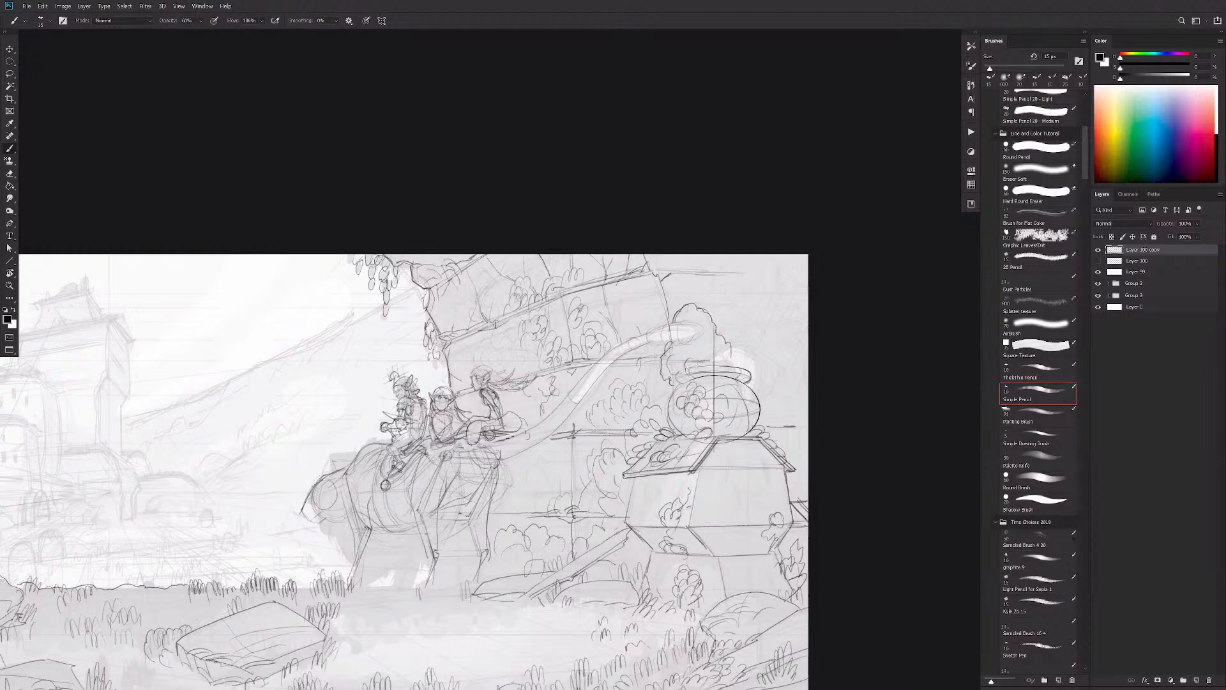
Step: Outline the tip of the long curved form that reaches from the riders' mount into the foliage above the urn
mouse_move(689, 364)
mouse_down()
mouse_move(691, 374)
mouse_move(673, 367)
mouse_move(670, 385)
mouse_up()
mouse_move(647, 334)
mouse_down()
mouse_move(700, 329)
mouse_move(716, 341)
mouse_move(646, 335)
mouse_move(689, 322)
mouse_move(691, 344)
mouse_move(633, 340)
mouse_move(604, 370)
mouse_up()
key(ctrl+z)
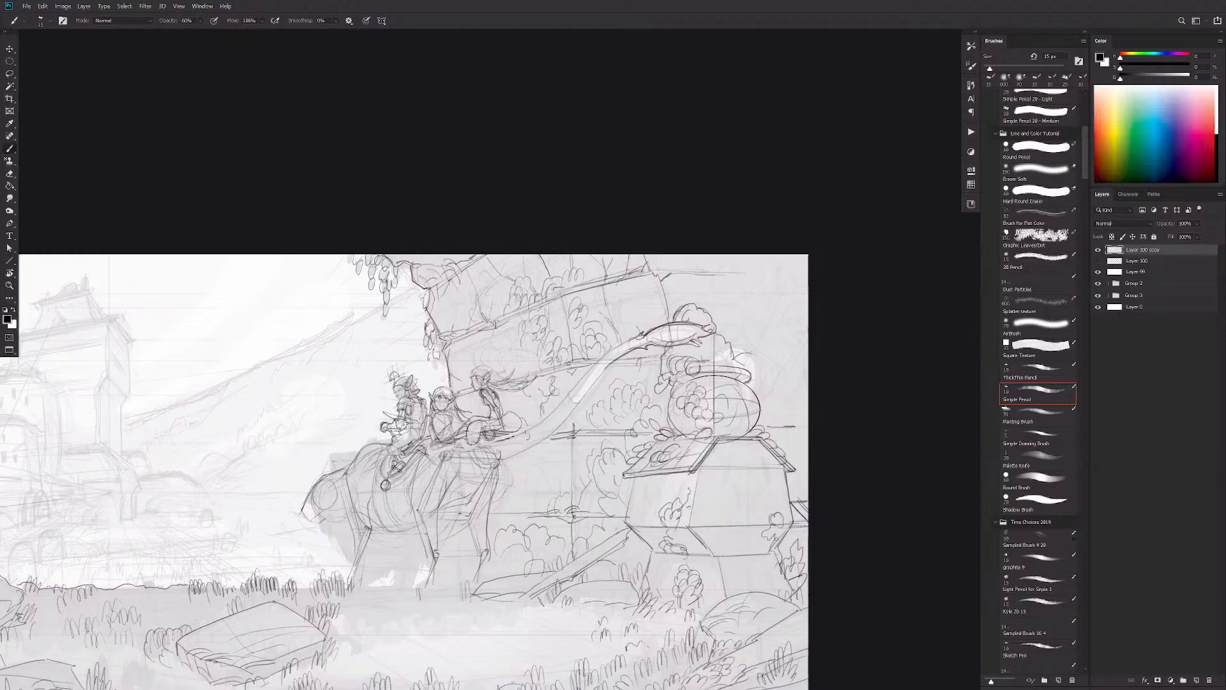
Step: Draw leaves and sprigs around the urn's rim and build up the foliage behind the curved form's tip
mouse_move(762, 365)
mouse_down()
mouse_move(760, 380)
mouse_move(719, 368)
mouse_move(729, 383)
mouse_up()
drag(758, 330, 771, 345)
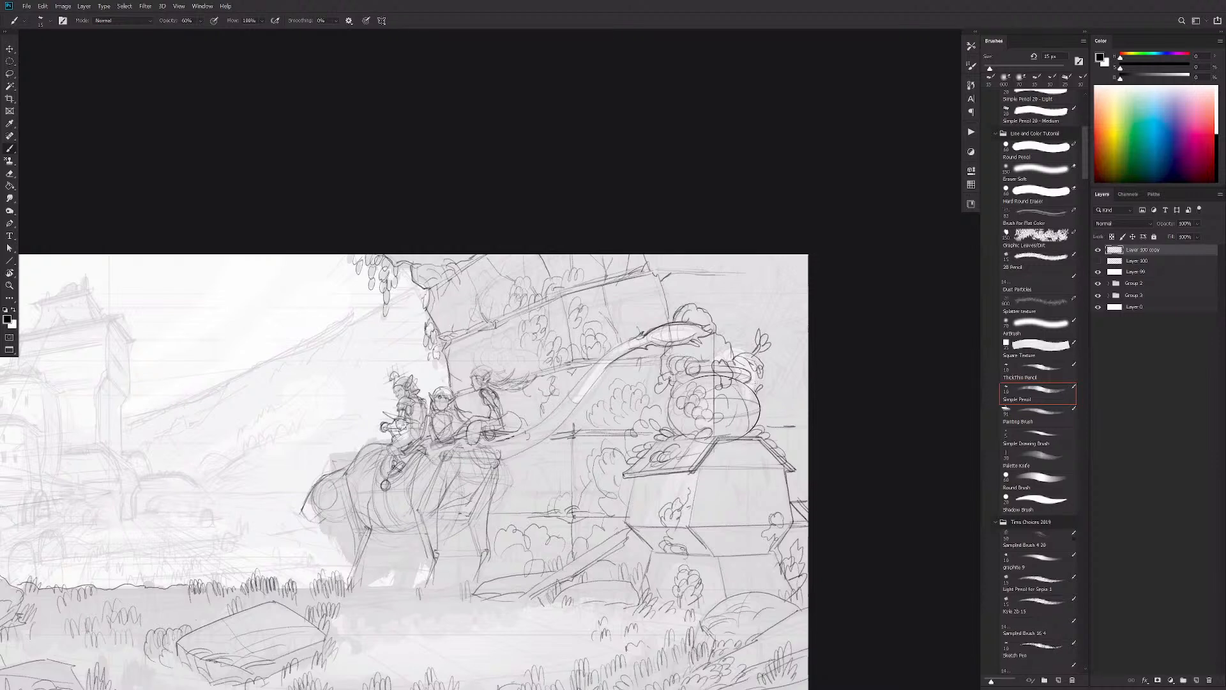
mouse_move(735, 347)
mouse_down()
mouse_move(710, 361)
mouse_move(734, 319)
mouse_move(729, 345)
mouse_move(720, 321)
mouse_up()
key(e)
key(b)
mouse_move(695, 327)
mouse_down()
mouse_move(644, 336)
mouse_move(716, 309)
mouse_up()
key(ctrl+z)
key(ctrl+z)
drag(649, 483, 668, 470)
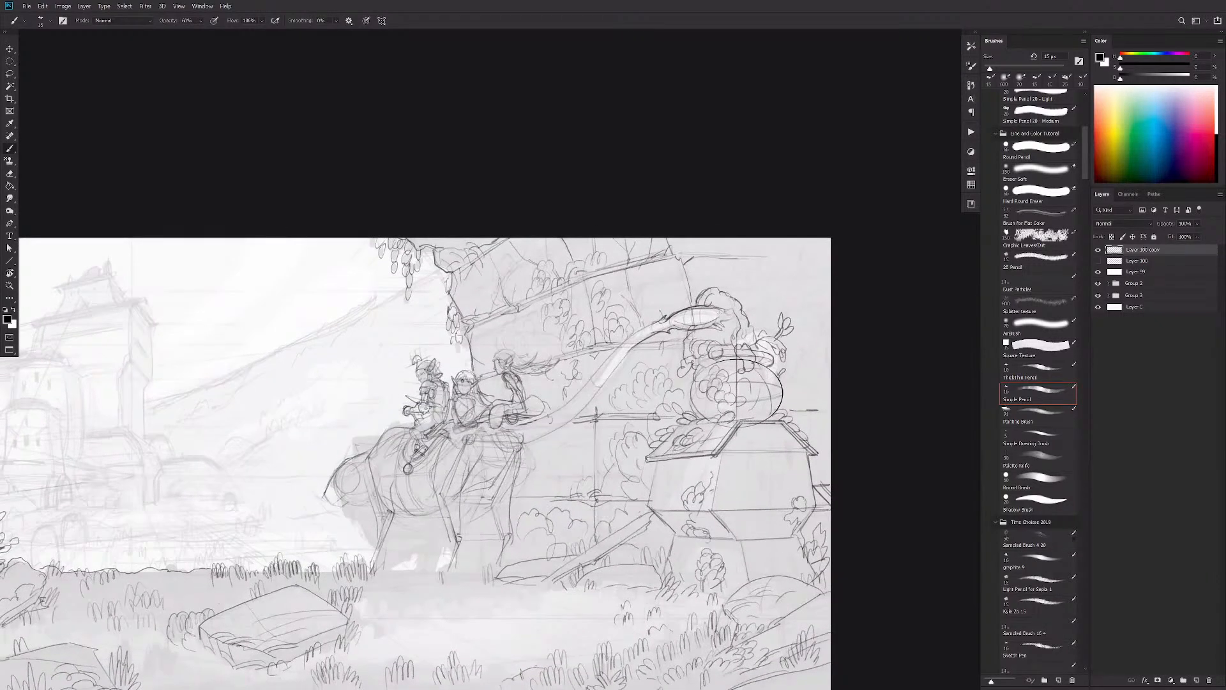
Step: Outline both edges of the long curved form from its tip down to the mount's back
drag(654, 333, 543, 436)
mouse_move(613, 350)
mouse_down()
mouse_move(562, 407)
mouse_move(516, 429)
mouse_up()
drag(780, 513, 871, 515)
drag(784, 537, 872, 521)
scroll(825, 520, up, 2)
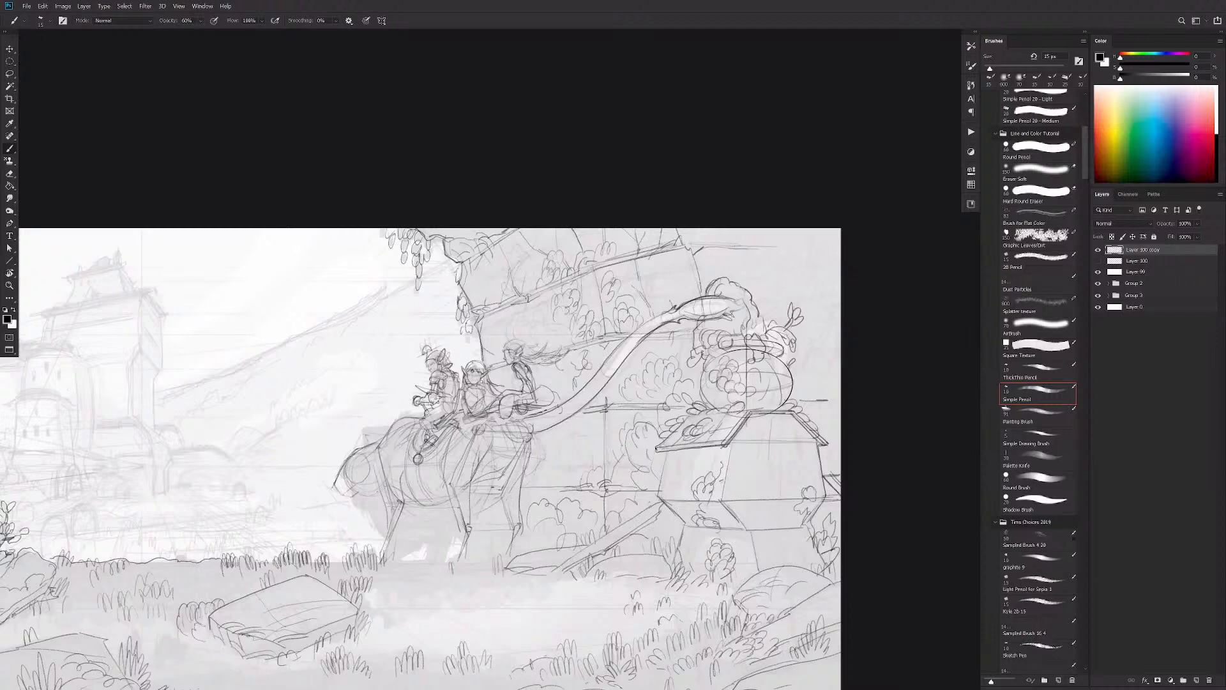
Step: Create a new layer and draw half of a carved-line motif with short bold strokes in the empty sky
key(ctrl+shift+alt+n)
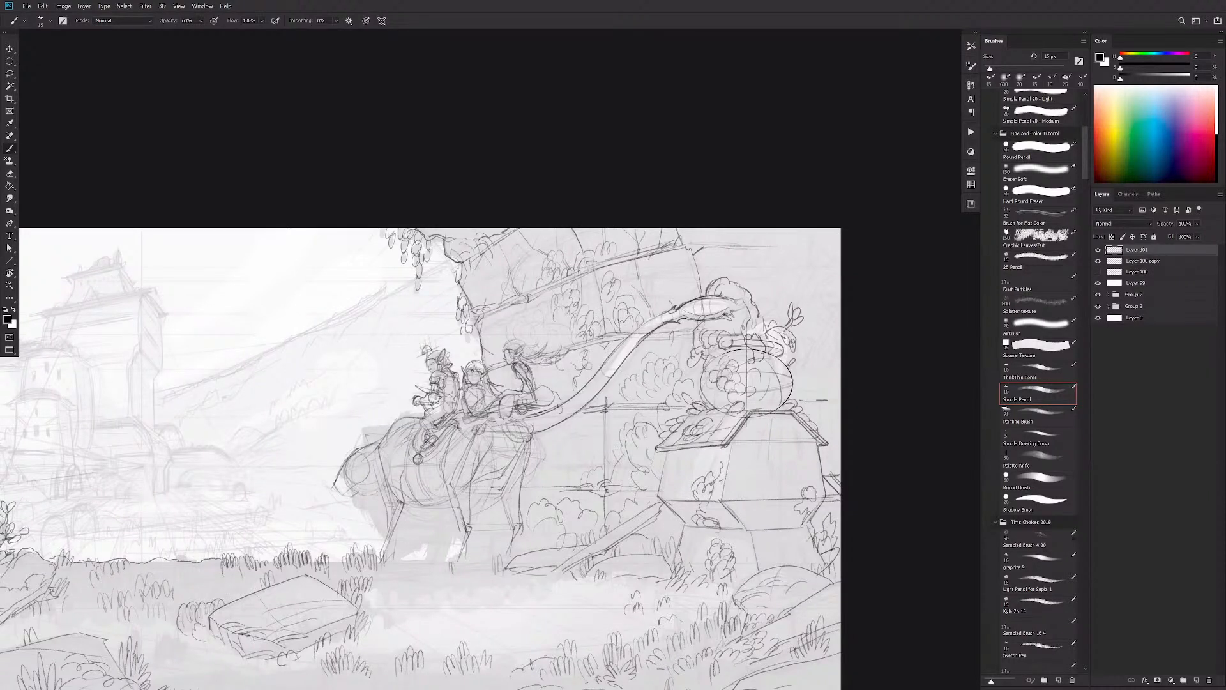
drag(539, 464, 735, 426)
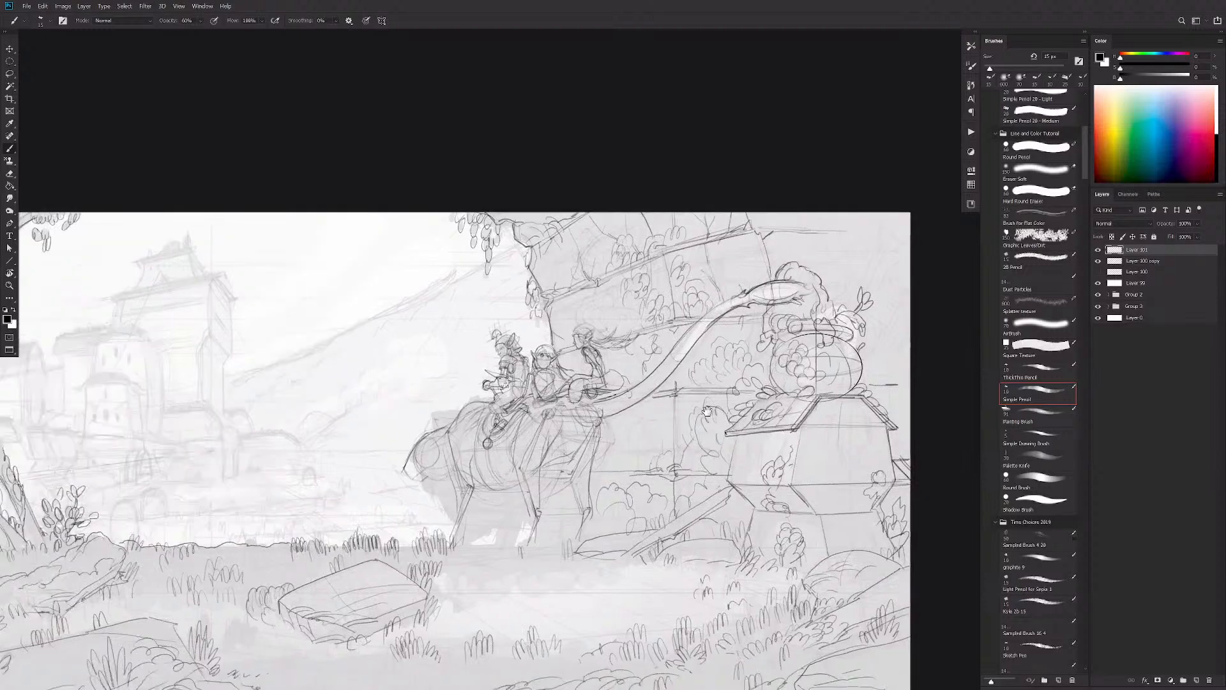
mouse_move(433, 301)
mouse_down()
mouse_move(438, 272)
mouse_move(451, 290)
mouse_move(461, 281)
mouse_move(447, 254)
mouse_move(458, 365)
mouse_move(445, 343)
mouse_up()
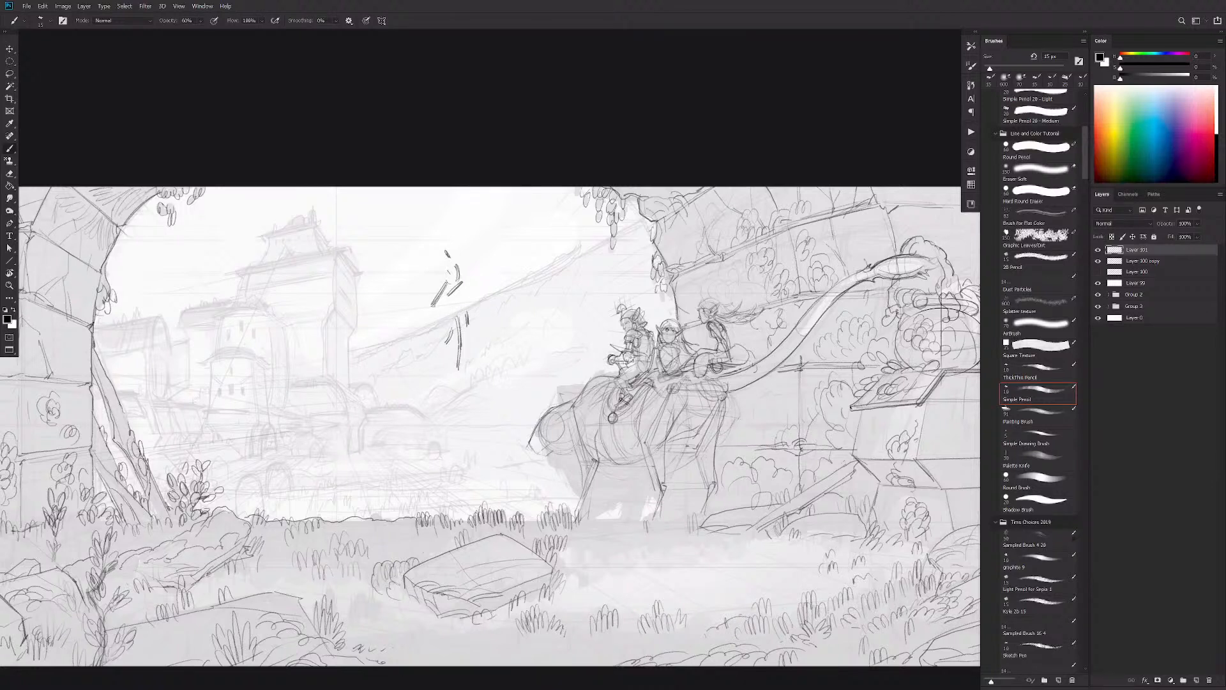
drag(447, 372, 437, 382)
Step: Duplicate the half motif, flip it horizontally and place it alongside to form a symmetrical design
key(ctrl+j)
key(ctrl+t)
right_click(458, 343)
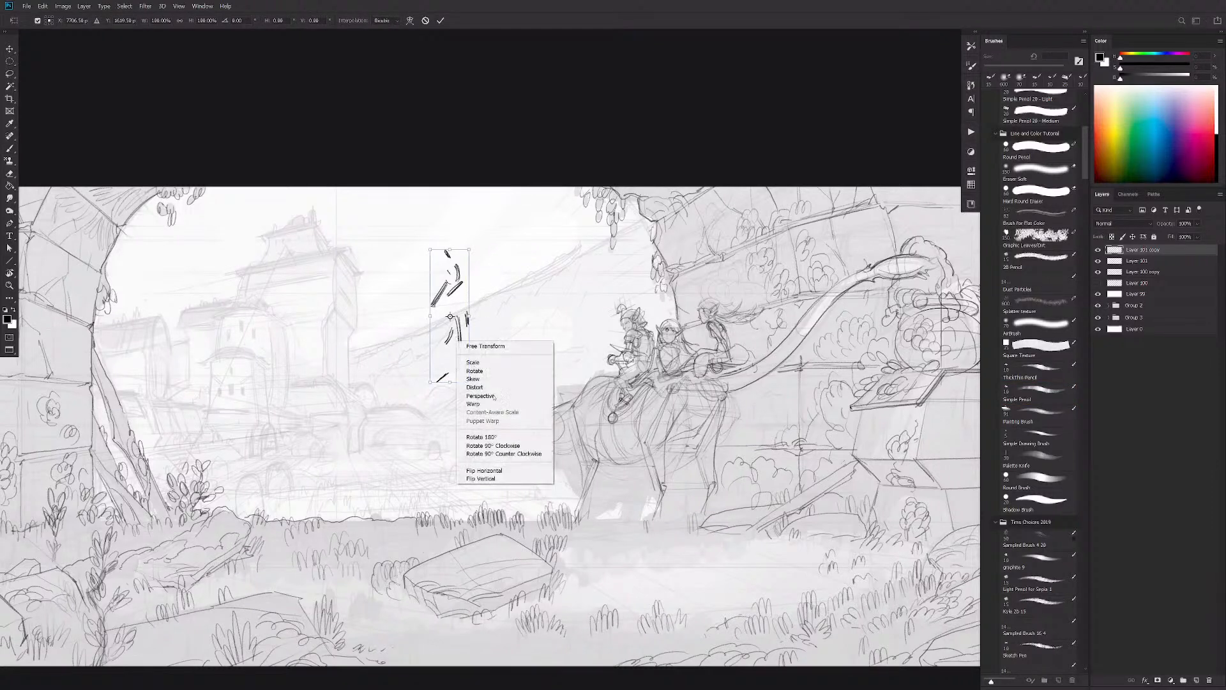
click(506, 469)
drag(451, 348, 499, 349)
key(b)
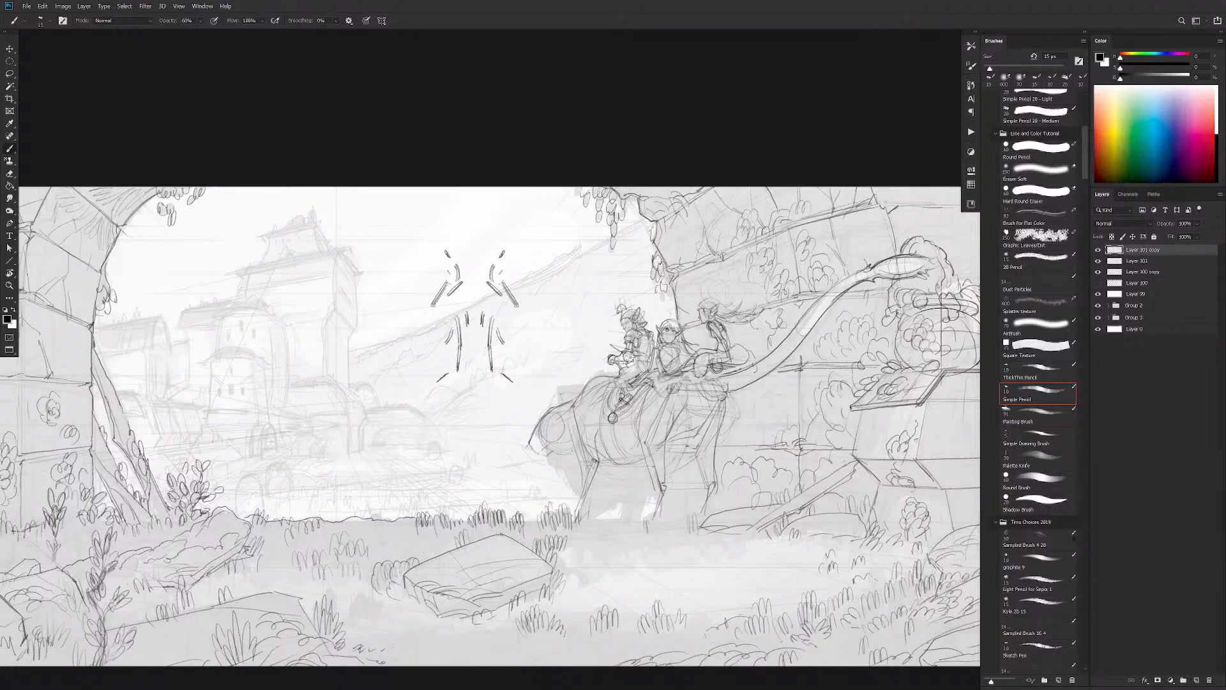
Step: Merge the two motif halves into one layer and compress the motif's height slightly
key(ctrl+e)
key(ctrl+t)
drag(475, 384, 476, 366)
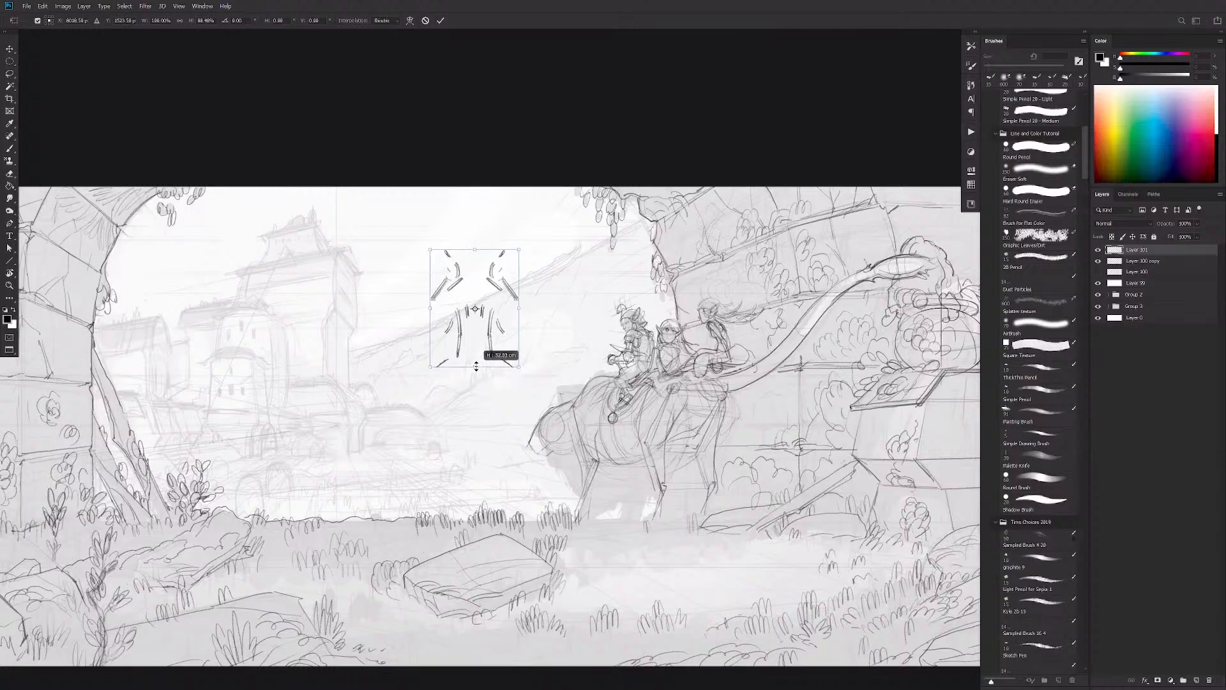
key(Return)
key(b)
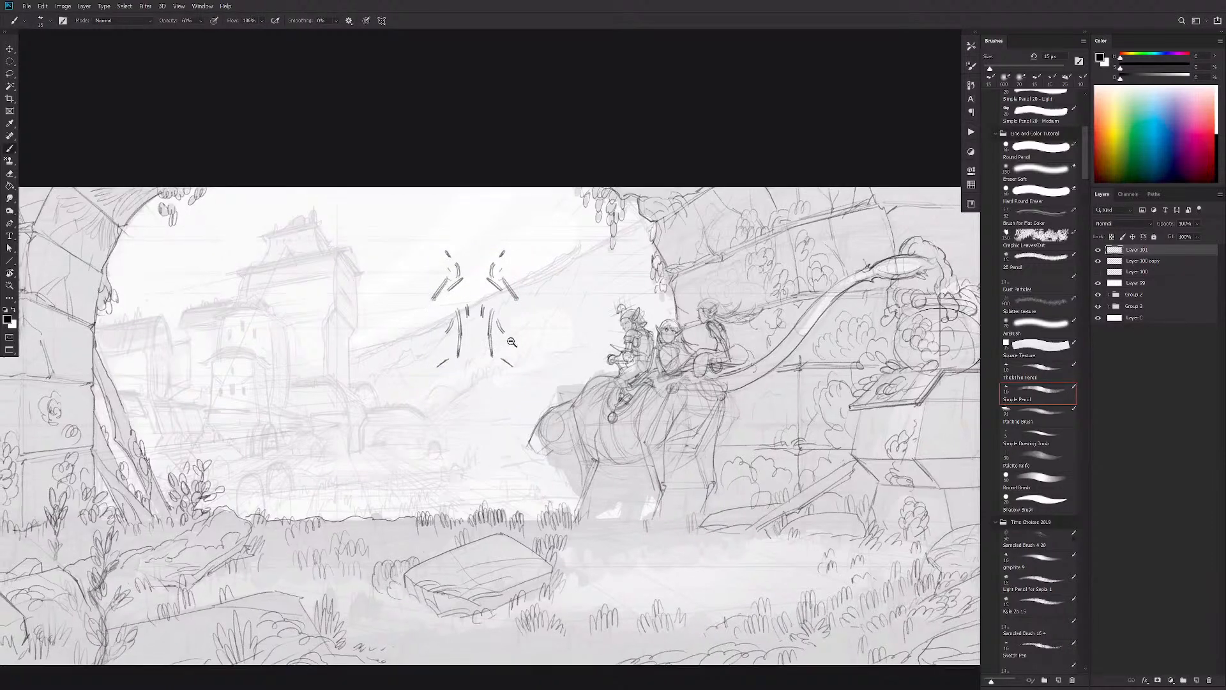
Step: Copy the motif onto the front face of the statue beneath the urn near the mount and scale it down
alt+click(495, 345)
key(v)
mouse_move(486, 344)
mouse_down()
mouse_move(654, 369)
mouse_move(741, 400)
mouse_up()
ctrl+click(744, 401)
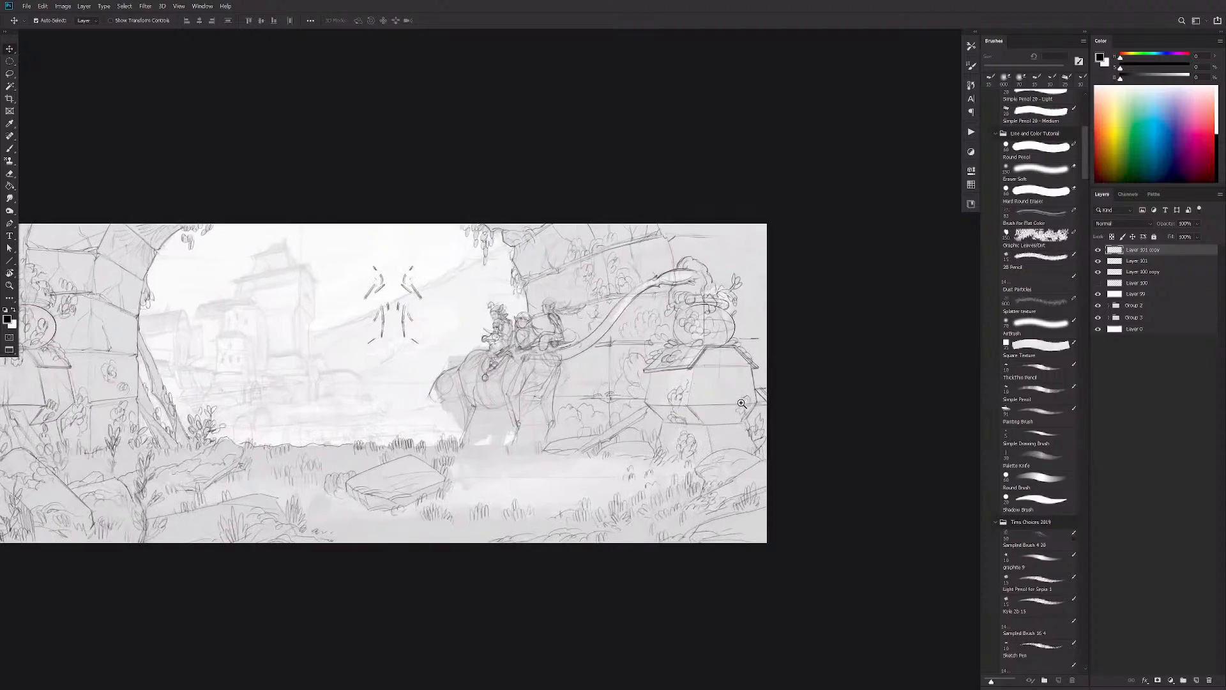
ctrl+click(744, 402)
key(ctrl+t)
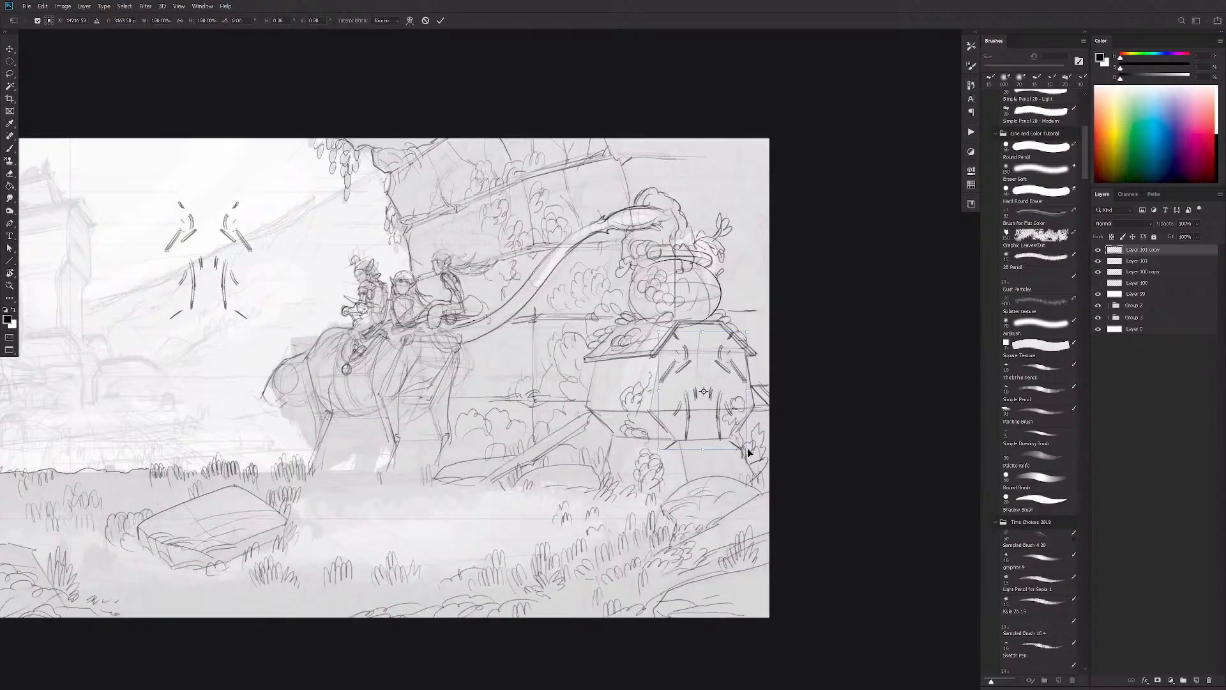
drag(748, 449, 713, 401)
key(Return)
Step: Reshape the copied motif to follow the perspective of the statue's front face
alt+click(750, 429)
alt+click(750, 429)
alt+click(749, 429)
ctrl+click(746, 430)
ctrl+click(745, 430)
ctrl+click(744, 434)
ctrl+click(745, 436)
key(ctrl+t)
key(Return)
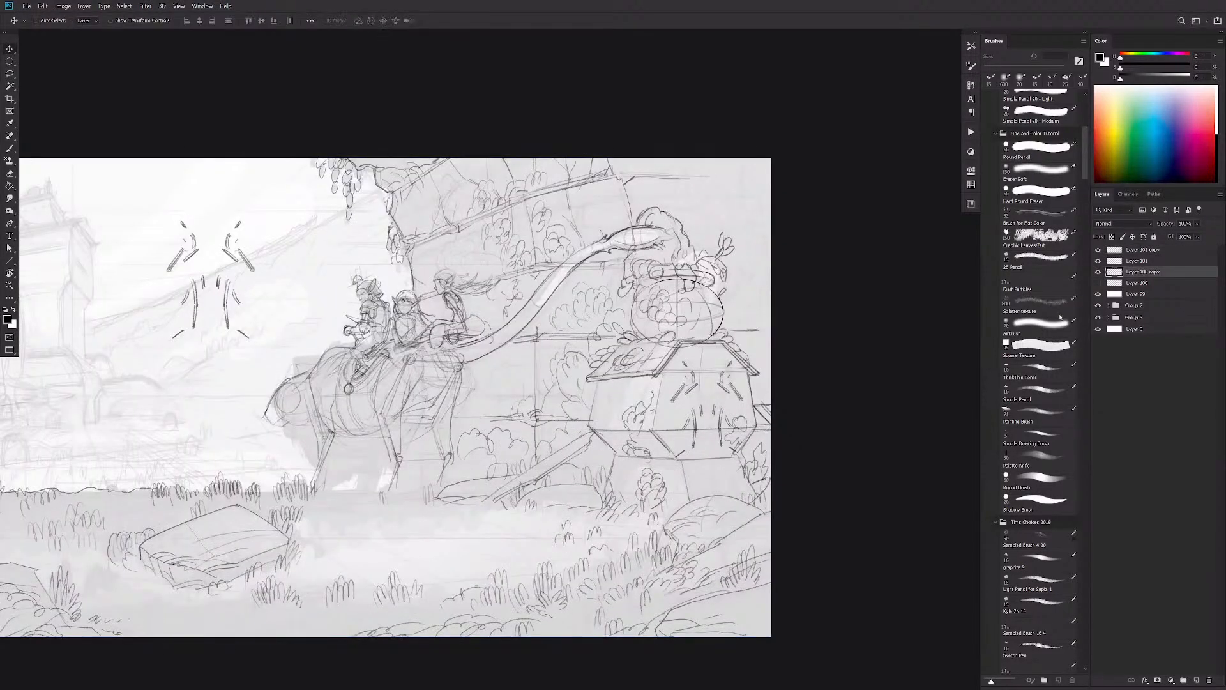
Step: Check which layer holds the original motif and fine-tune the copy's fit on the statue near the mount
alt+click(701, 431)
alt+click(702, 430)
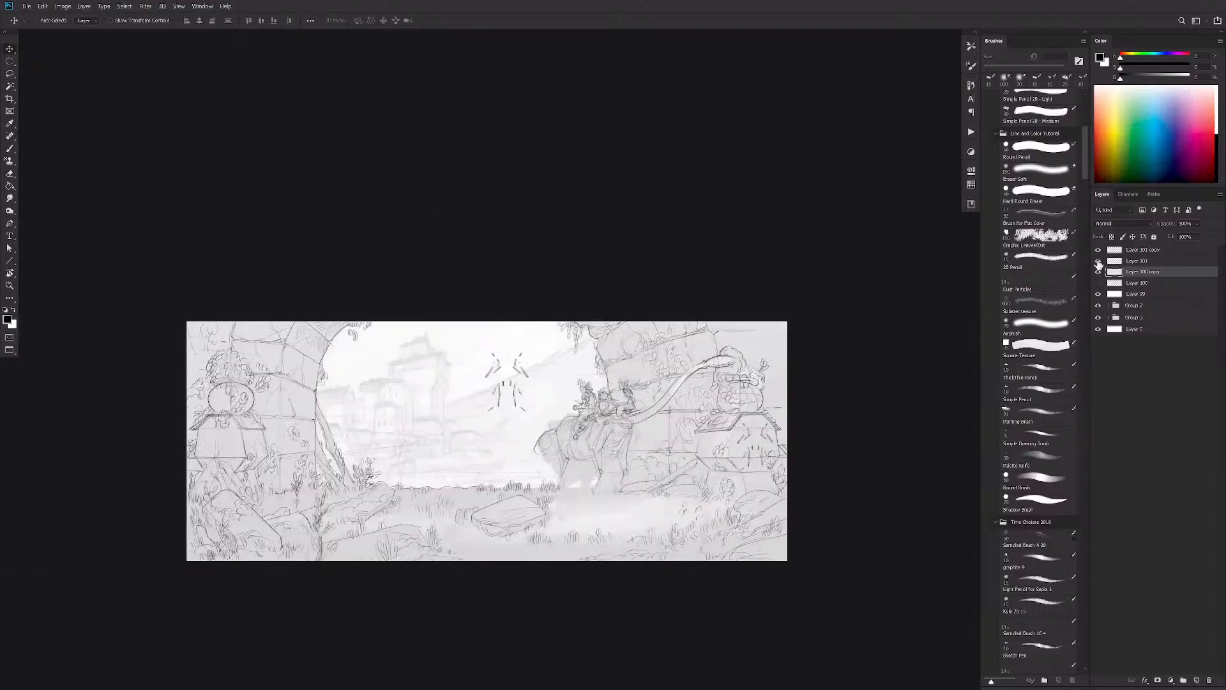
click(1098, 261)
click(1099, 260)
click(1124, 261)
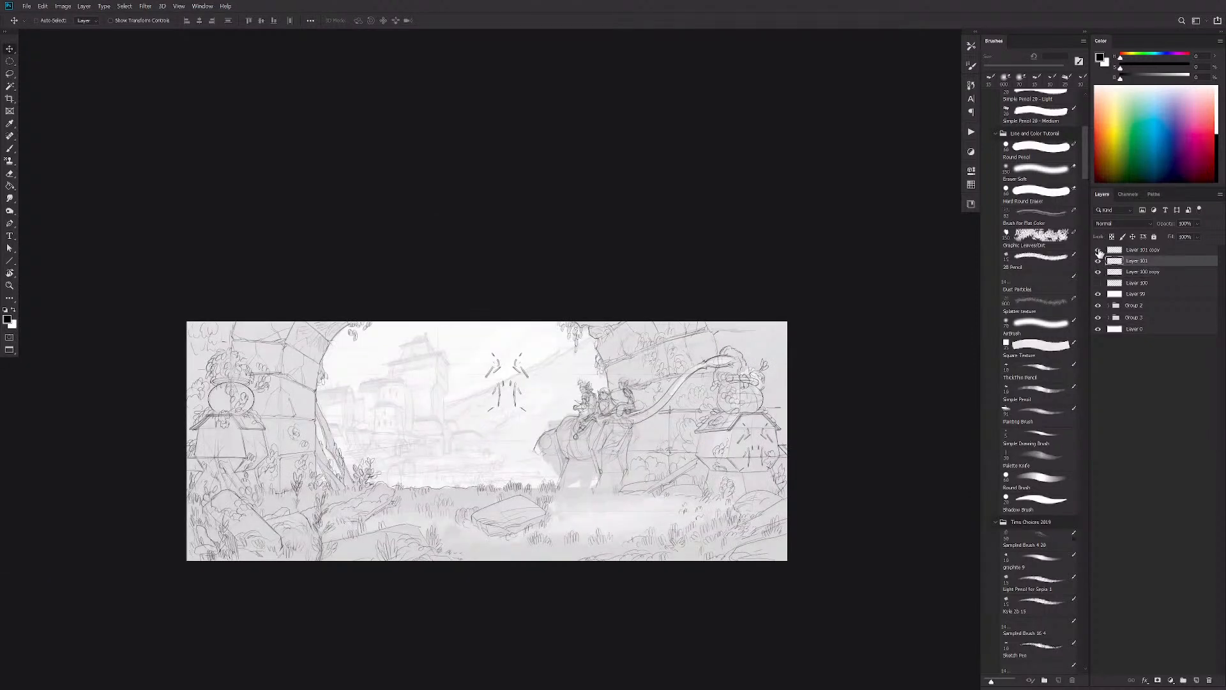
drag(763, 446, 875, 424)
key(ctrl+z)
key(ctrl+t)
key(Return)
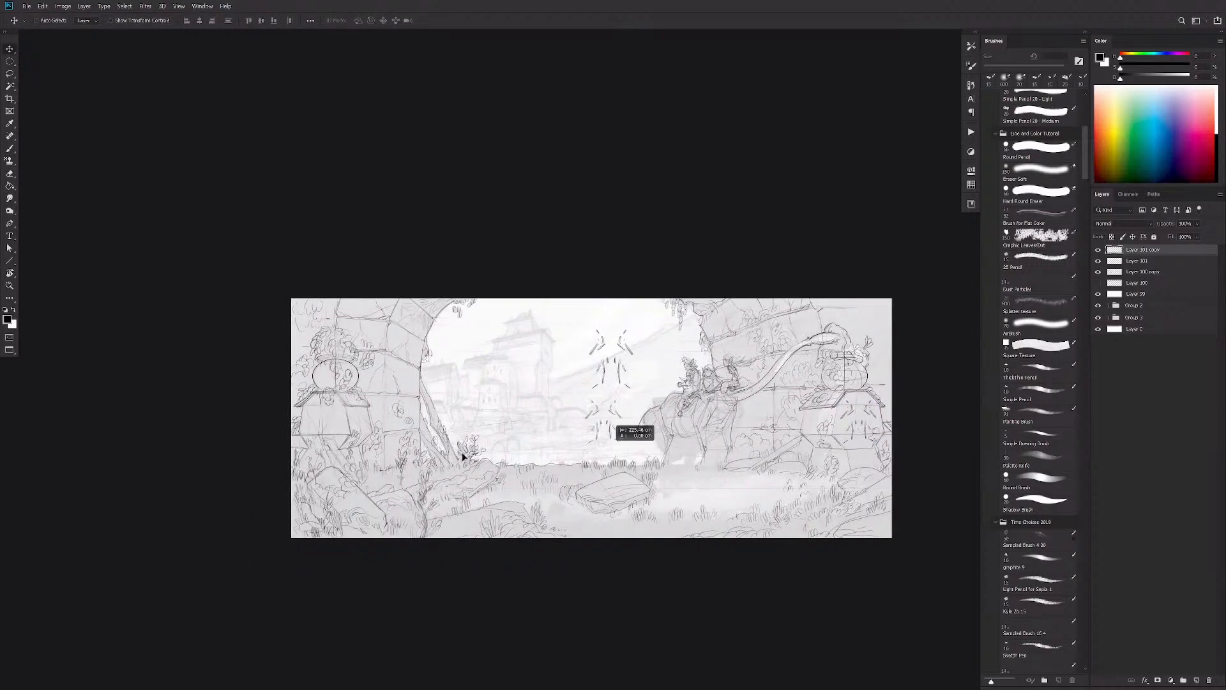
Step: Copy the fitted motif onto the opposite statue's front face and flip it horizontally
drag(331, 460, 331, 459)
key(ctrl+t)
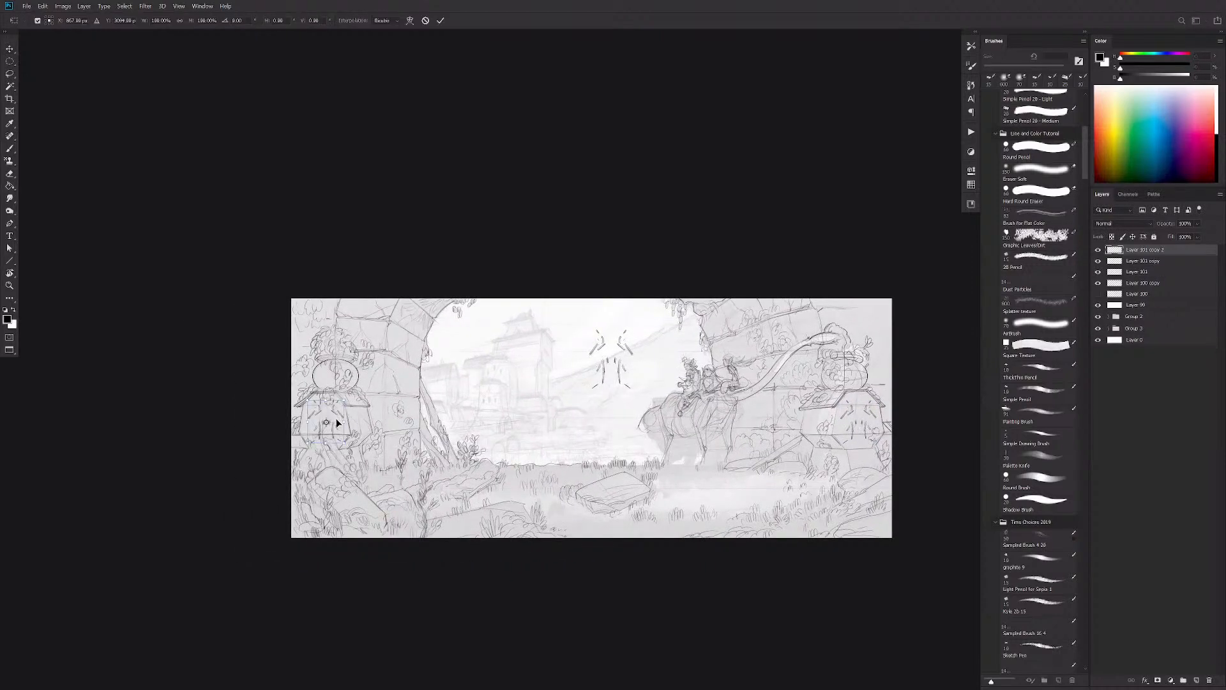
right_click(335, 415)
click(364, 547)
key(Return)
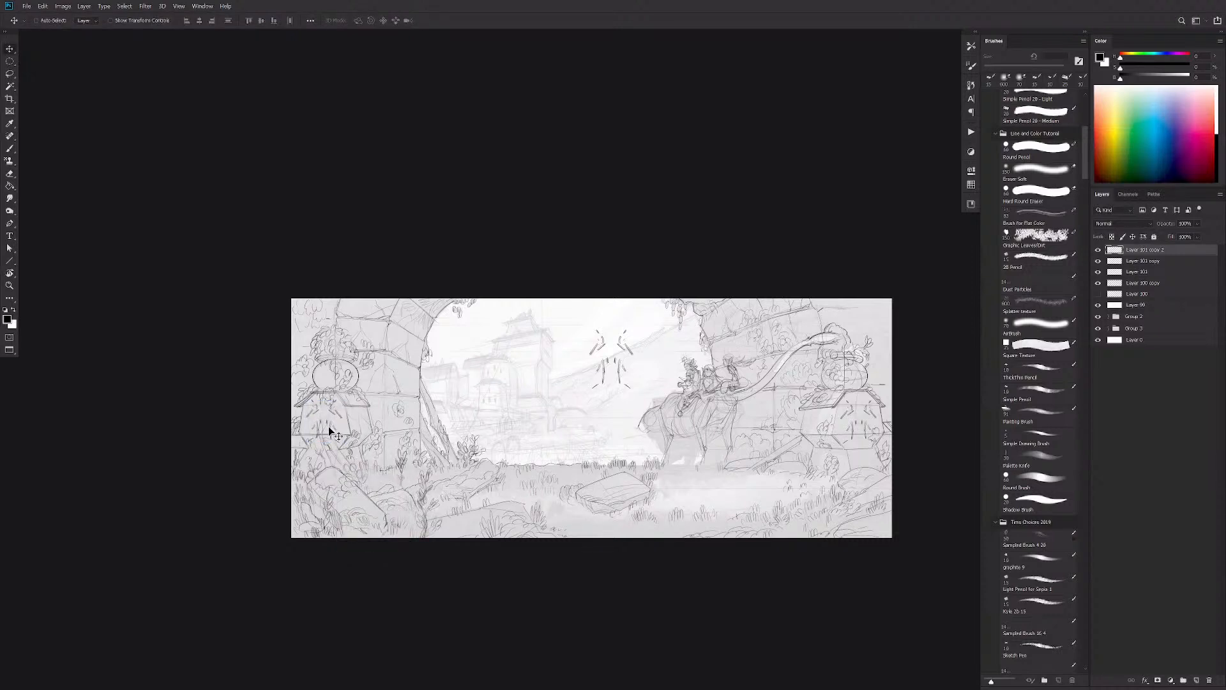
Step: Lasso the original motif strokes in the sky on Layer 101 and copy them to a new layer
drag(920, 467, 932, 497)
scroll(913, 474, up, 2)
key(l)
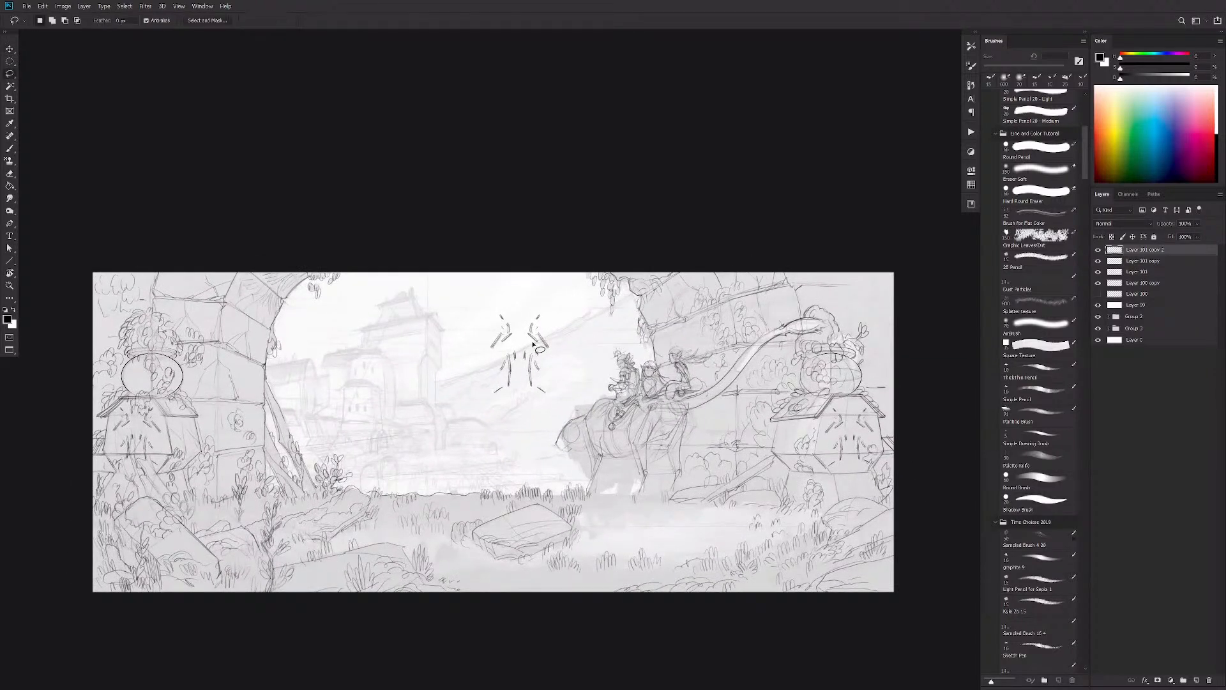
mouse_move(553, 355)
mouse_down()
mouse_move(469, 350)
mouse_move(550, 305)
mouse_move(568, 353)
mouse_up()
click(1115, 275)
click(1098, 274)
click(1098, 274)
key(ctrl+j)
Step: Move the new motif copy onto the side face of the statue near the mount, narrowing and tilting it to fit
key(v)
mouse_move(497, 325)
mouse_down()
mouse_move(820, 447)
mouse_move(828, 420)
mouse_move(819, 454)
mouse_up()
key(ctrl+t)
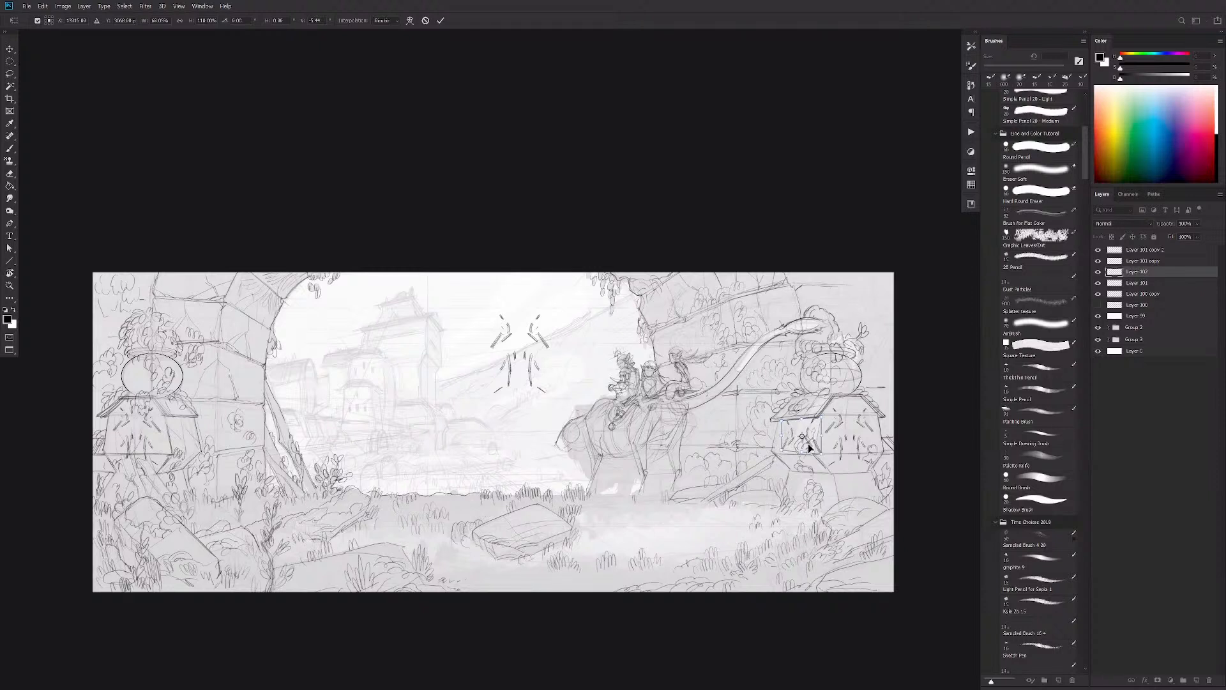
mouse_move(809, 444)
mouse_down()
mouse_move(817, 420)
mouse_move(812, 454)
mouse_move(783, 424)
mouse_move(808, 448)
mouse_up()
key(Return)
Step: Scale down the side-face motif so it sits within the edges of the statue's side panel
key(ctrl+t)
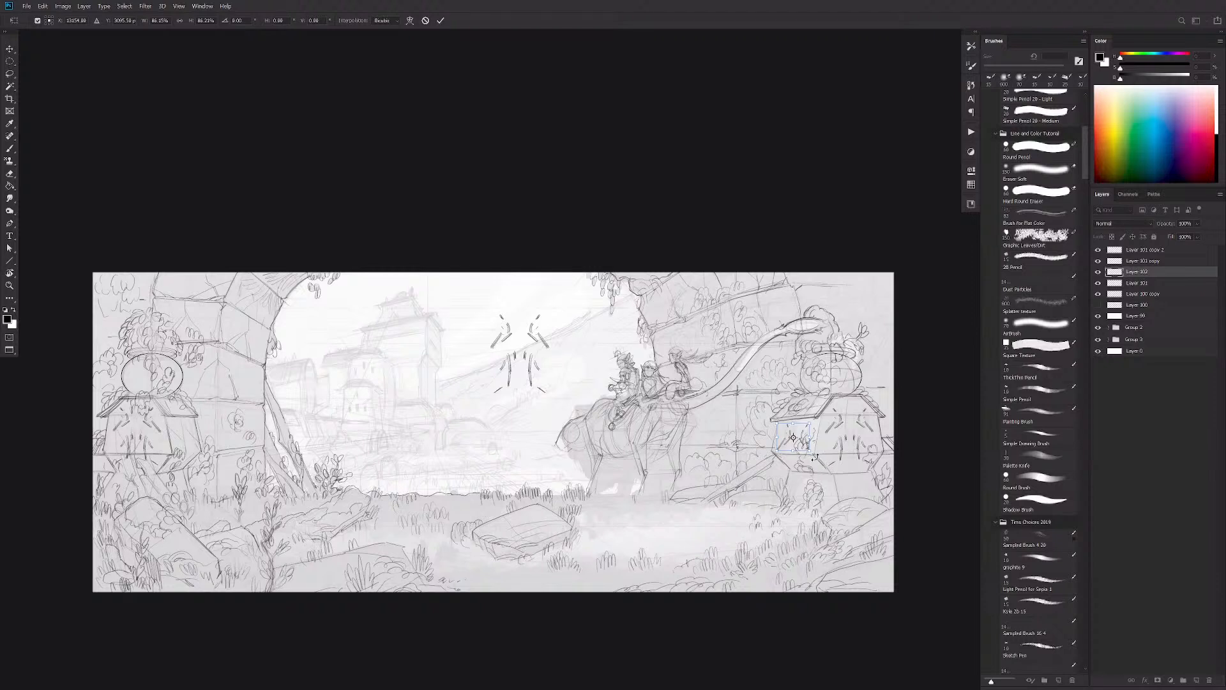
drag(817, 456, 817, 455)
key(Return)
scroll(850, 504, down, 5)
scroll(850, 504, up, 5)
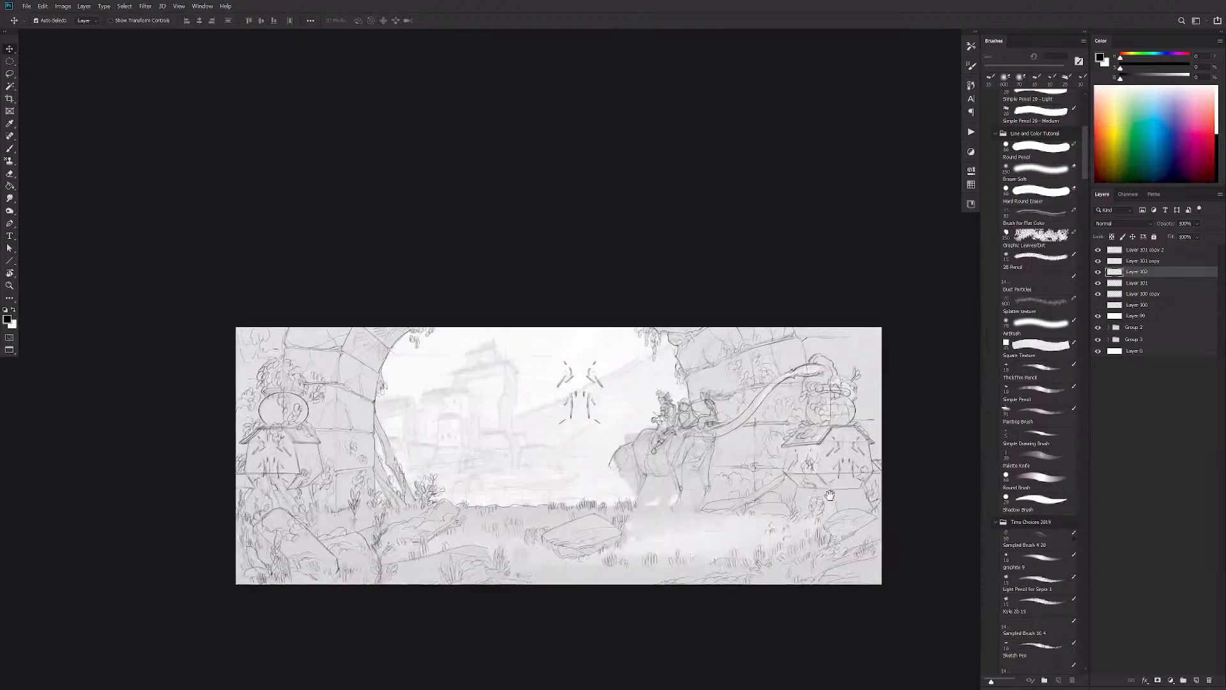
Step: Copy the side-face motif to the opposite statue's side panel, flip it horizontally and fit it in place
drag(853, 502, 917, 493)
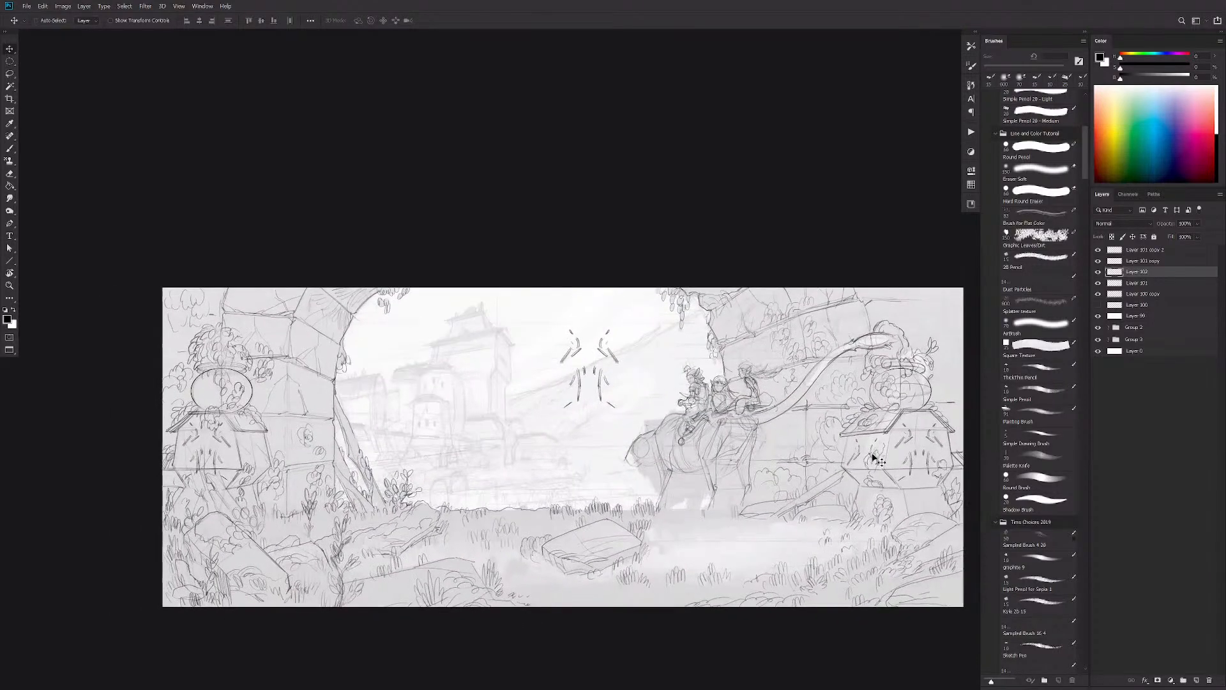
drag(253, 487, 254, 487)
key(ctrl+t)
right_click(264, 490)
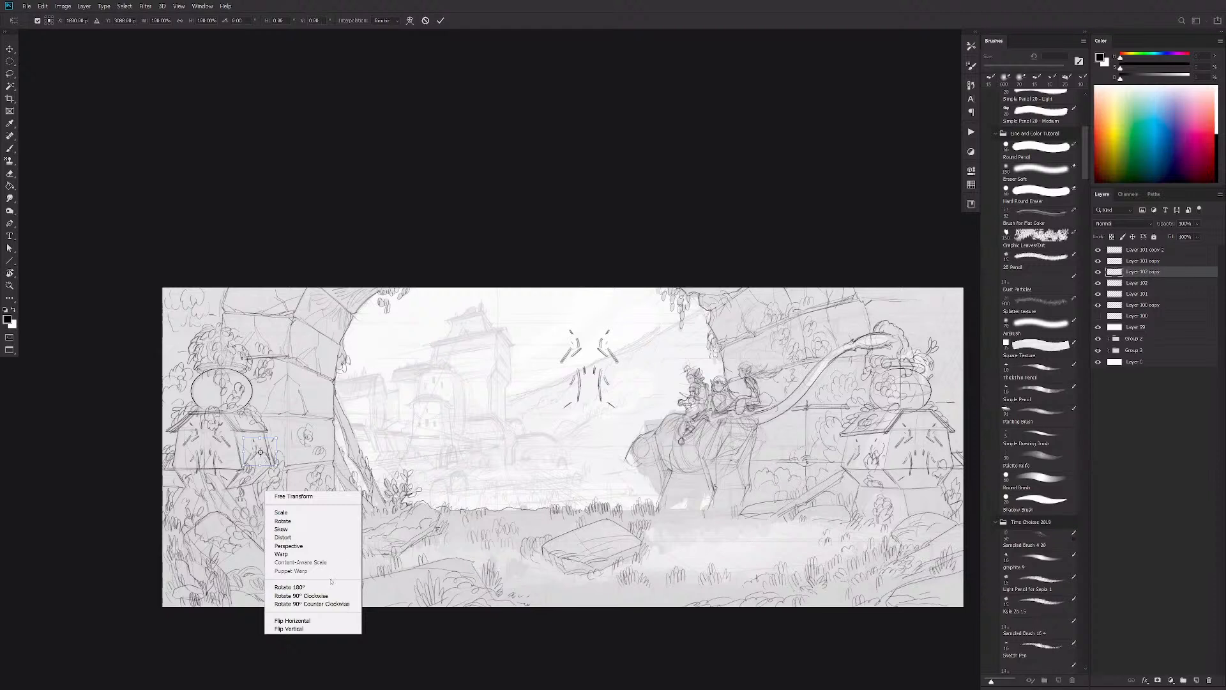
click(329, 620)
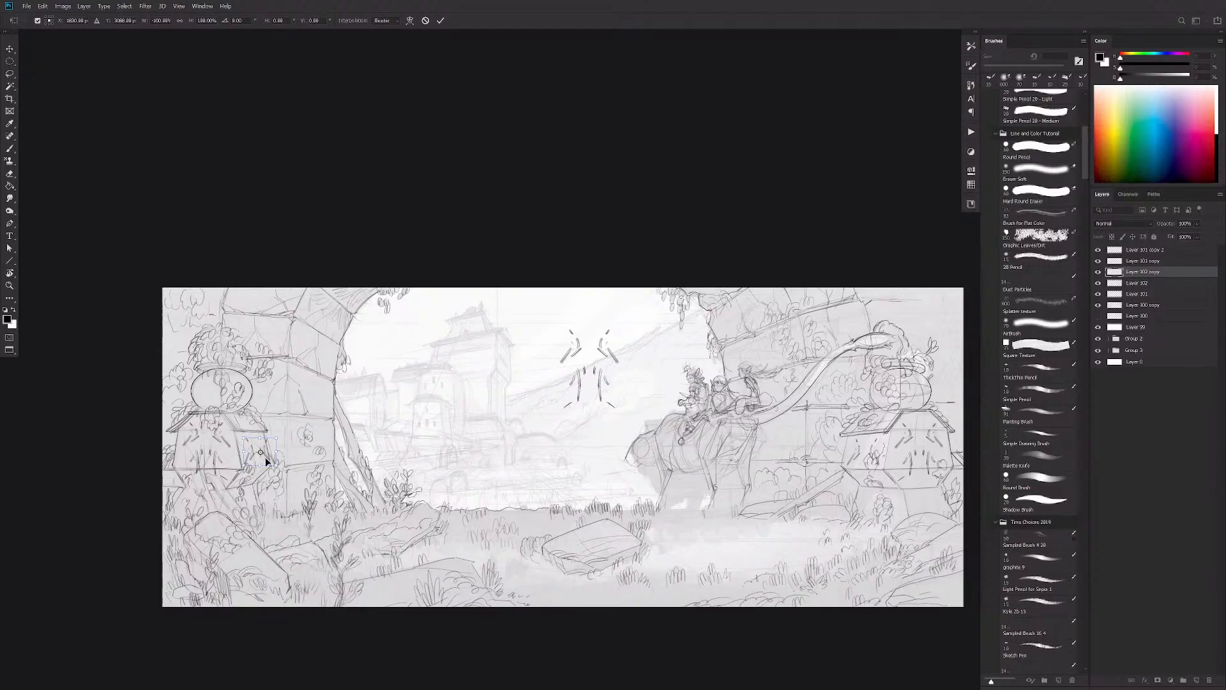
mouse_move(266, 460)
mouse_down()
mouse_move(269, 445)
mouse_move(274, 457)
mouse_up()
key(Return)
key(ctrl+t)
key(Return)
Step: Activate the Eraser on Layer 102 and hide Layer 101 with the original motif in the sky
key(b)
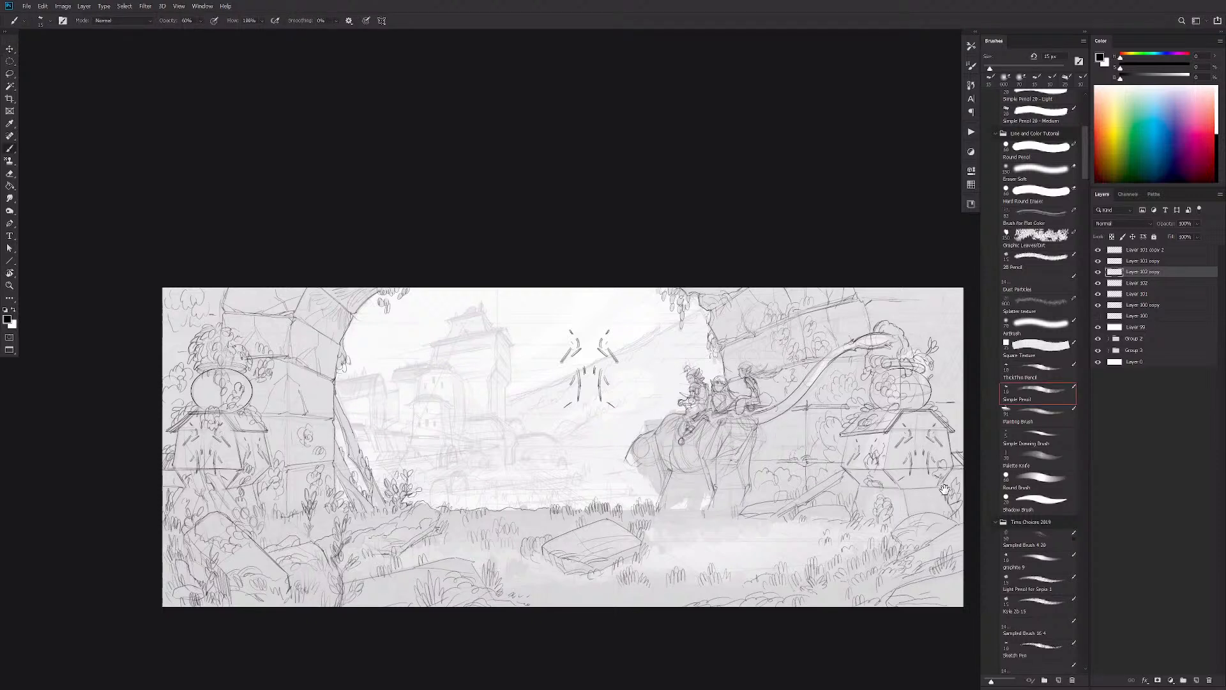
mouse_move(907, 515)
mouse_down()
mouse_move(875, 517)
mouse_move(920, 492)
mouse_move(1016, 492)
mouse_up()
key(e)
click(1133, 284)
click(1099, 284)
click(1099, 284)
click(1099, 295)
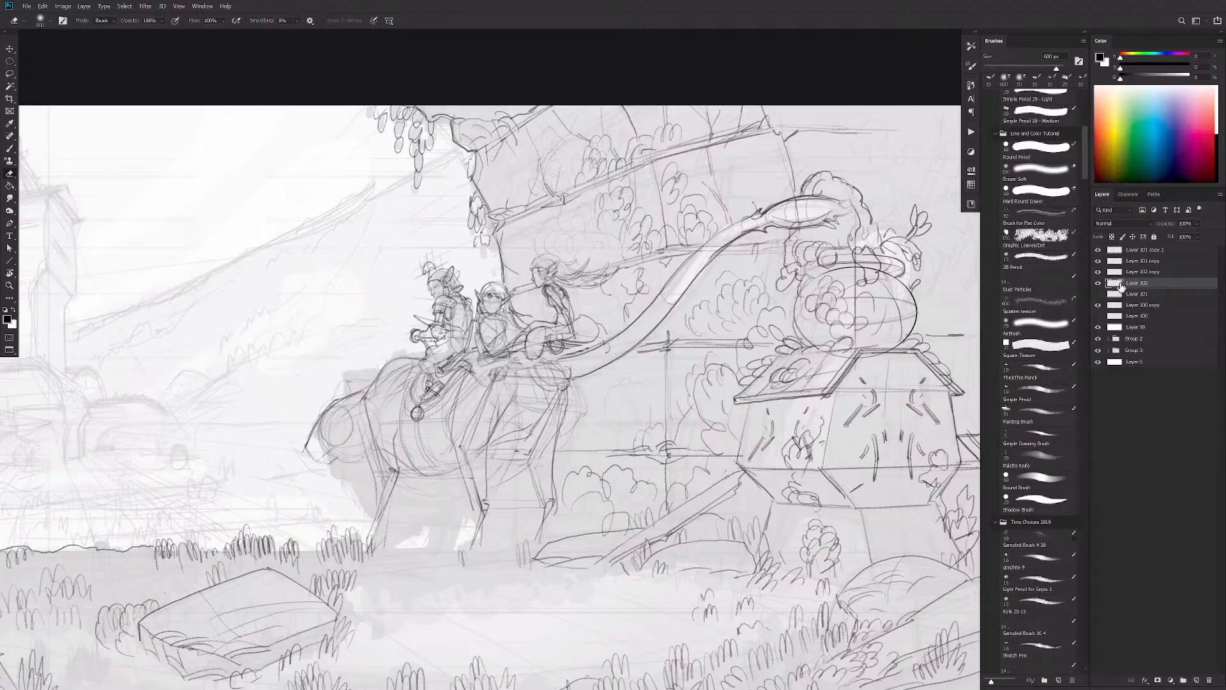
Step: Merge the motif copies and Layer 102 down into the Layer 100 copy line-art layer
shift+click(1131, 254)
key(ctrl+e)
drag(1134, 252, 1122, 273)
key(ctrl+e)
drag(729, 425, 672, 405)
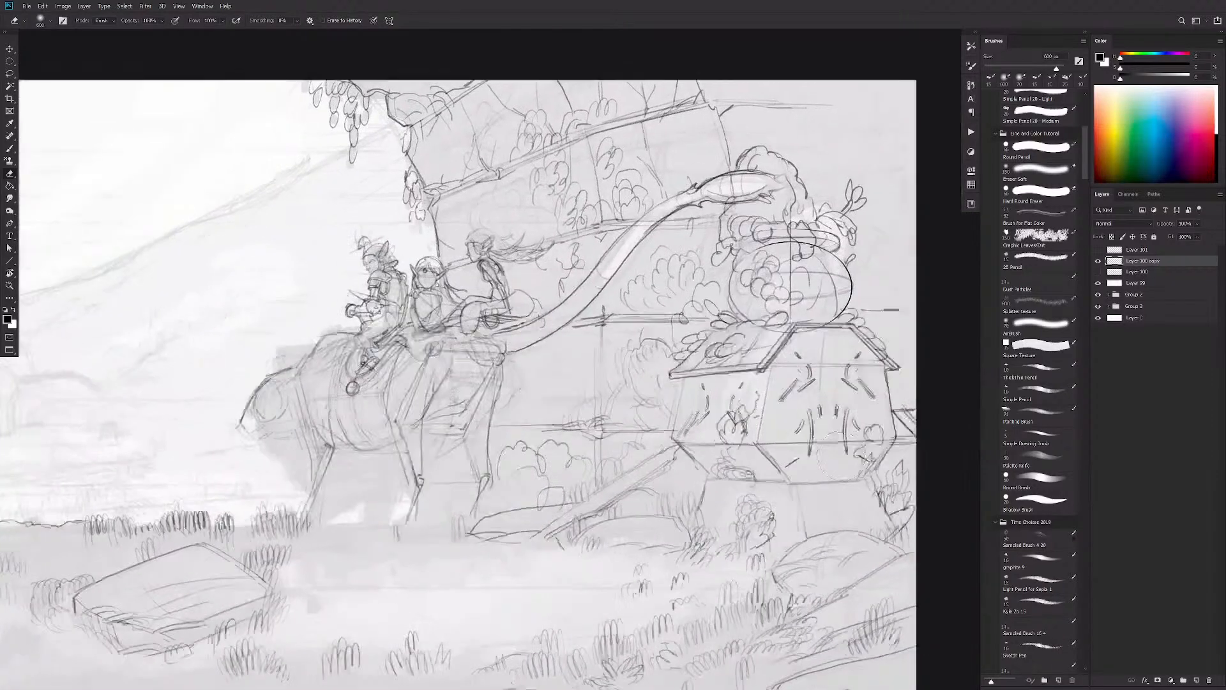
Step: Touch up the lines on the front panel and base of the statue near the mount, comparing with Layer 100 copy hidden
key(b)
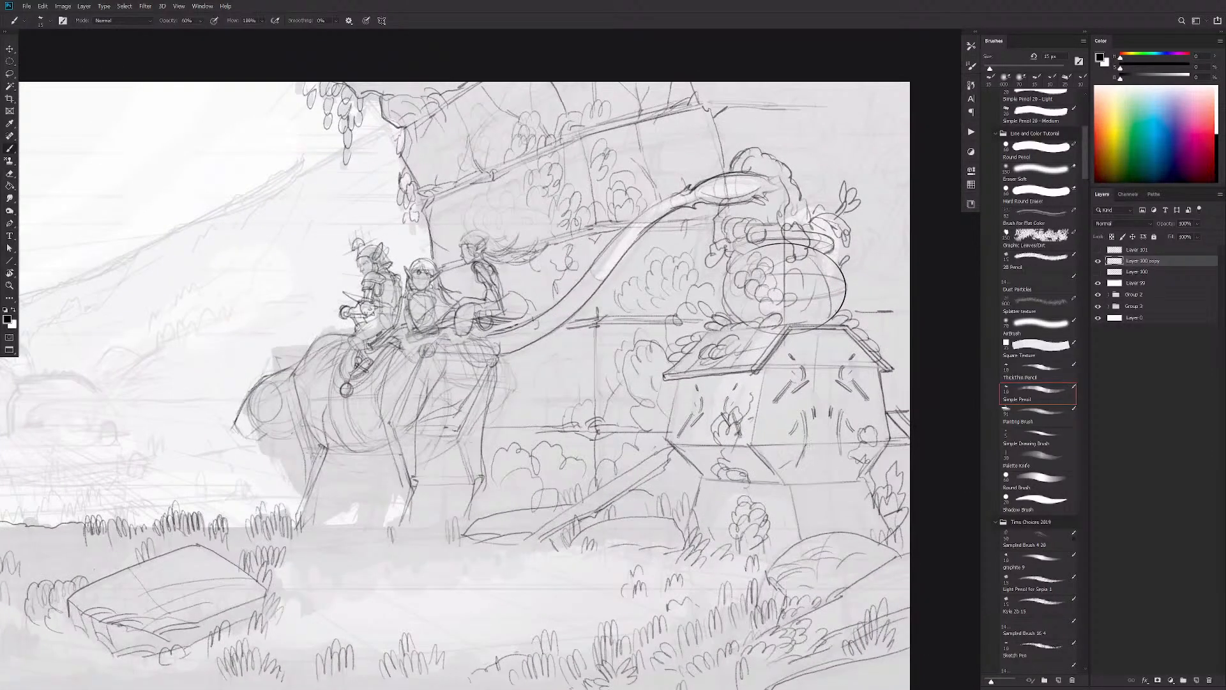
drag(841, 445, 836, 466)
drag(831, 378, 830, 453)
key(ctrl+z)
drag(845, 496, 808, 503)
key(e)
key(b)
click(1099, 261)
click(1098, 261)
key(e)
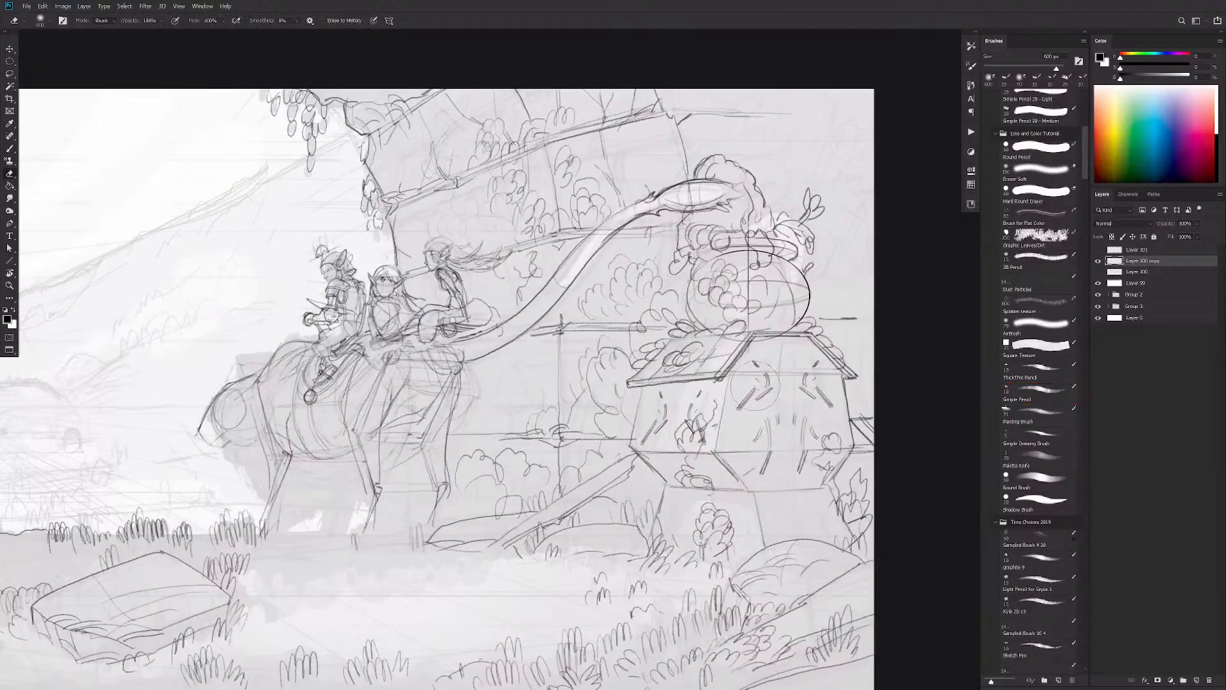
key(b)
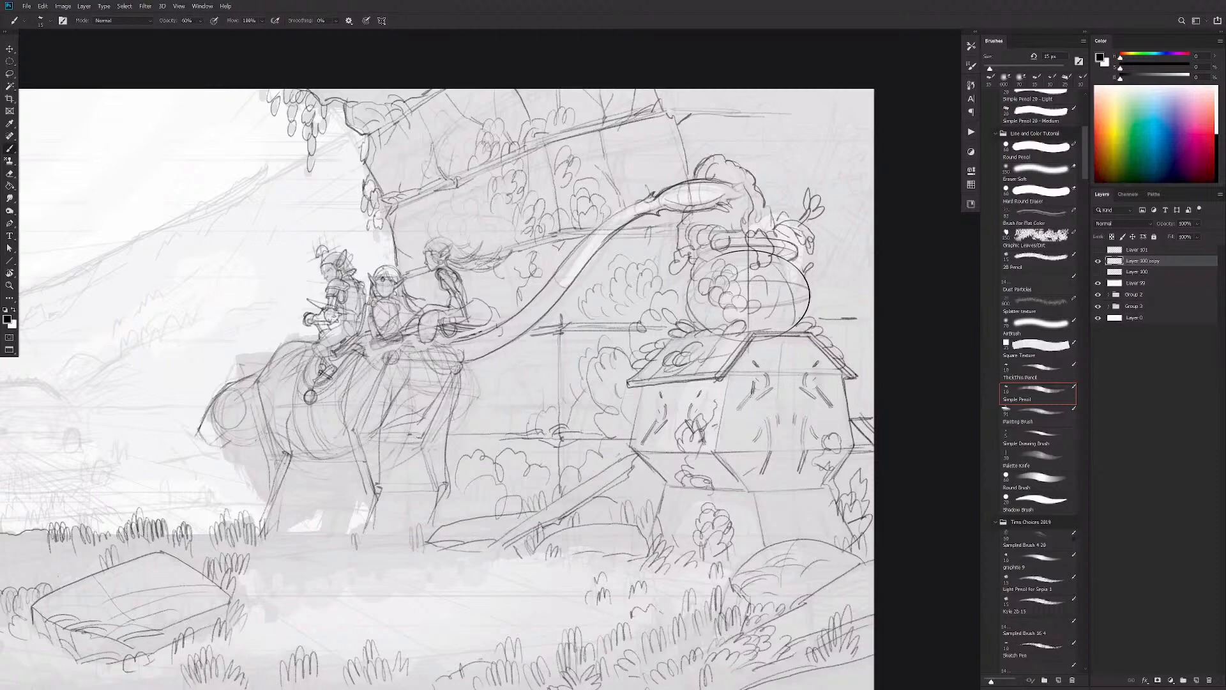
Step: Darken and thicken the carved motif strokes on the front panel of the statue near the mount
drag(751, 392, 739, 410)
drag(816, 390, 831, 409)
drag(806, 373, 802, 390)
drag(805, 373, 800, 392)
drag(779, 411, 768, 455)
drag(805, 439, 801, 456)
key(e)
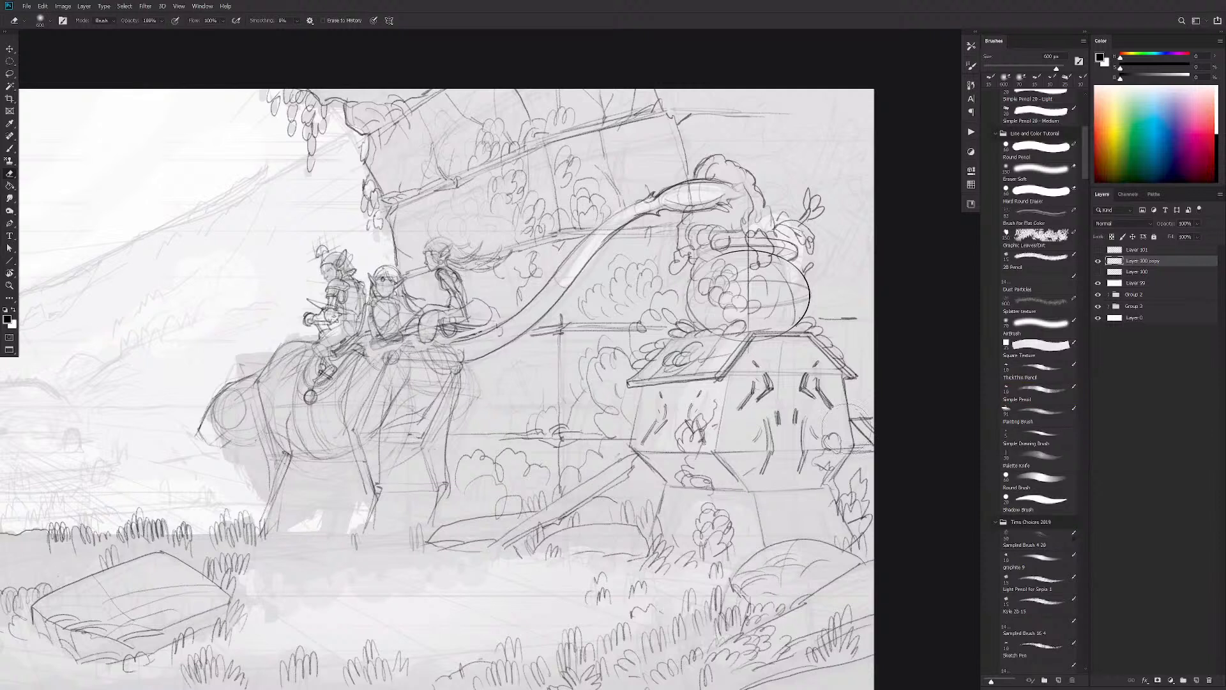
key(b)
mouse_move(810, 430)
mouse_down()
mouse_move(806, 450)
mouse_move(766, 450)
mouse_move(800, 455)
mouse_move(802, 471)
mouse_move(764, 472)
mouse_up()
key(e)
key(b)
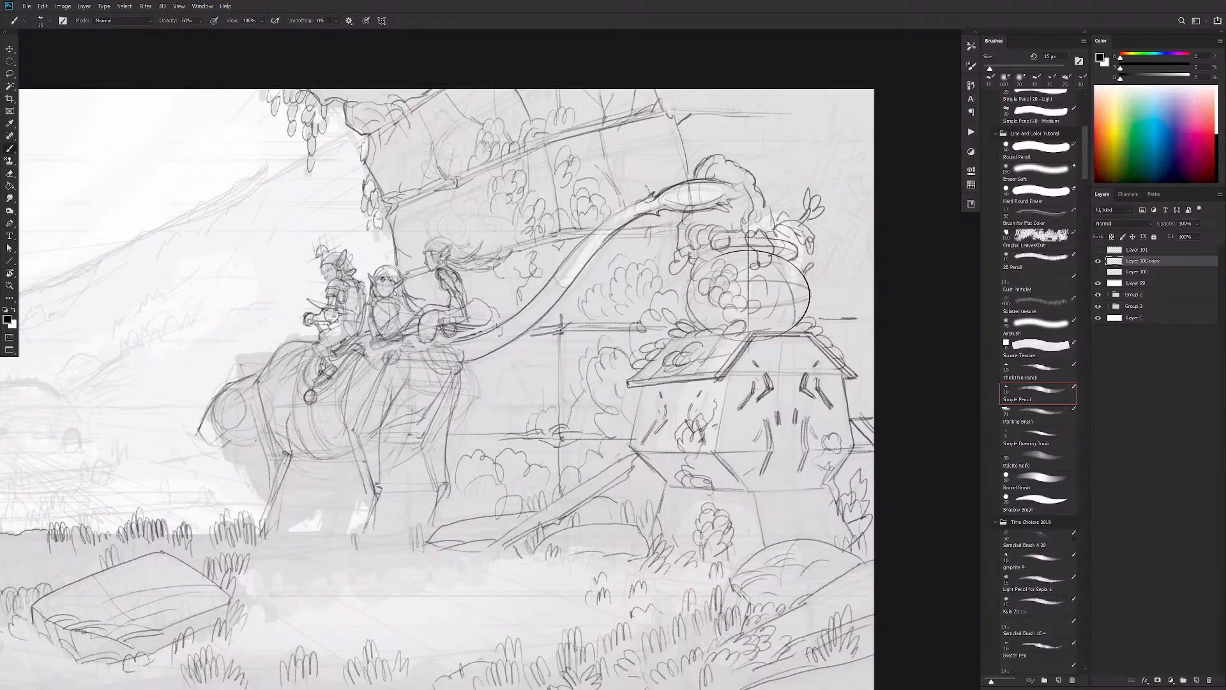
Step: Reinforce the line work along the outer edge of the same statue, including the detail beside its panel
drag(860, 420, 851, 437)
drag(858, 410, 851, 429)
mouse_move(705, 514)
mouse_down()
mouse_move(726, 510)
mouse_move(716, 507)
mouse_up()
mouse_move(879, 440)
mouse_down()
mouse_move(868, 426)
mouse_move(842, 450)
mouse_move(829, 416)
mouse_move(821, 430)
mouse_up()
key(e)
key(b)
drag(848, 400, 846, 451)
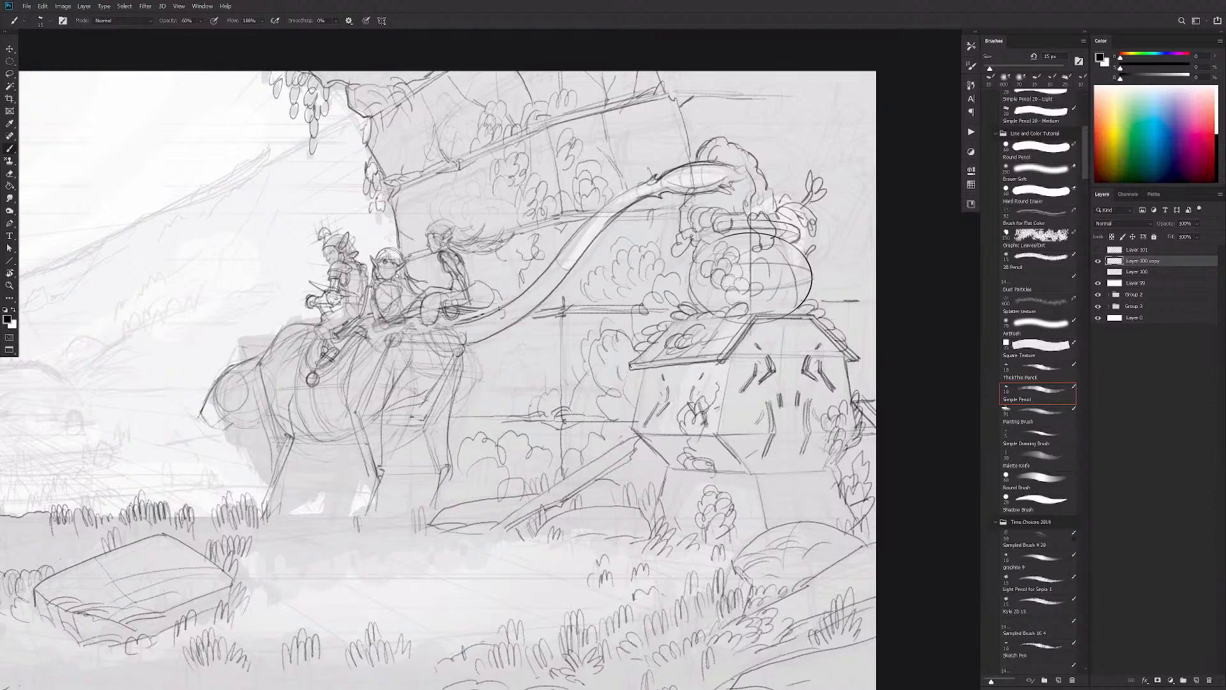
drag(874, 400, 799, 443)
Step: Clean up the area below the opposite statue's front panel and outline the broken beam leaning against its base
scroll(801, 442, down, 3)
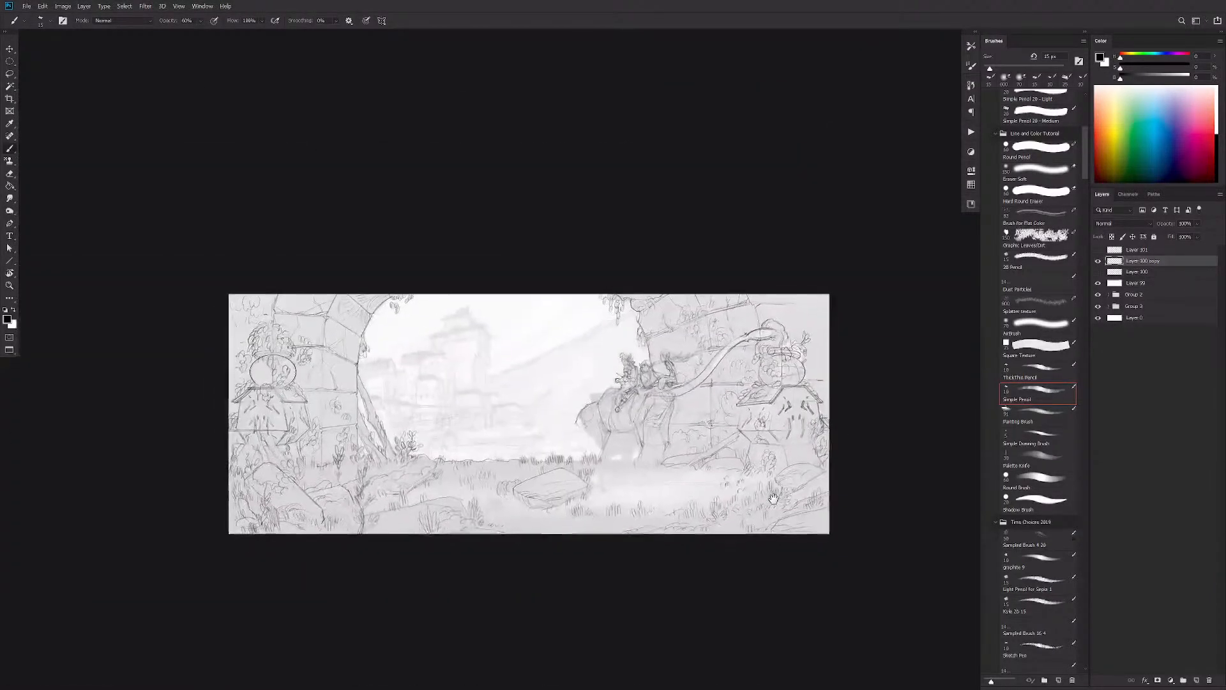
scroll(466, 440, up, 5)
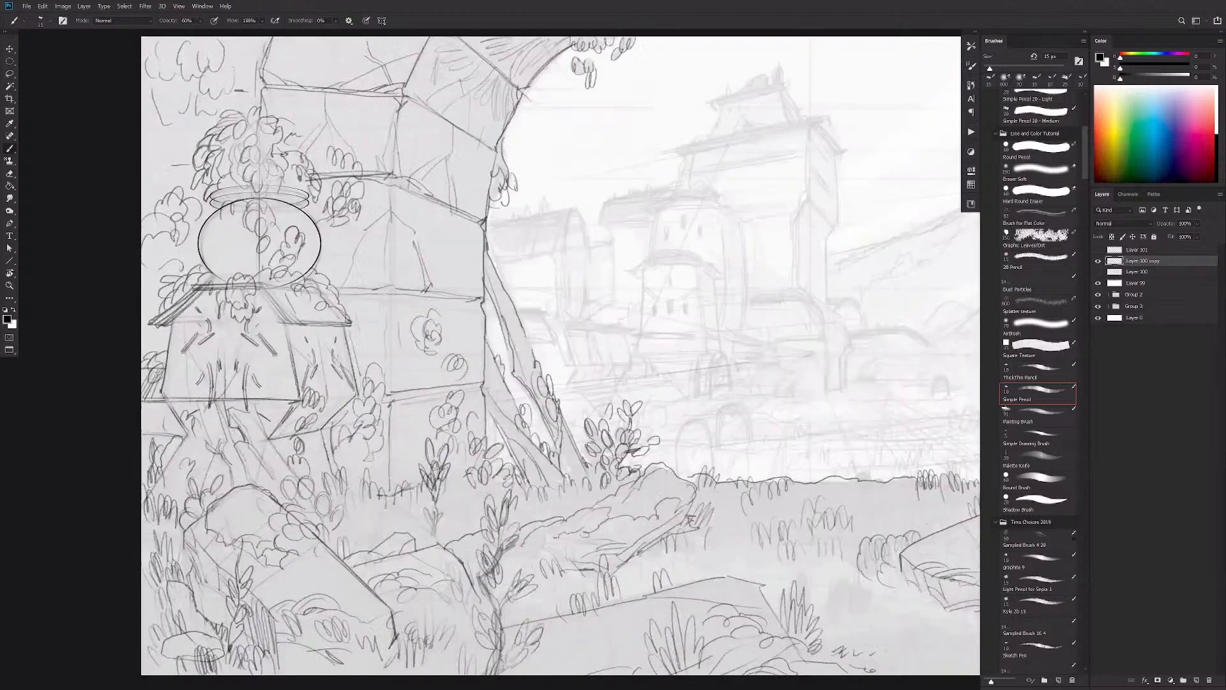
key(e)
click(245, 395)
click(216, 401)
key(b)
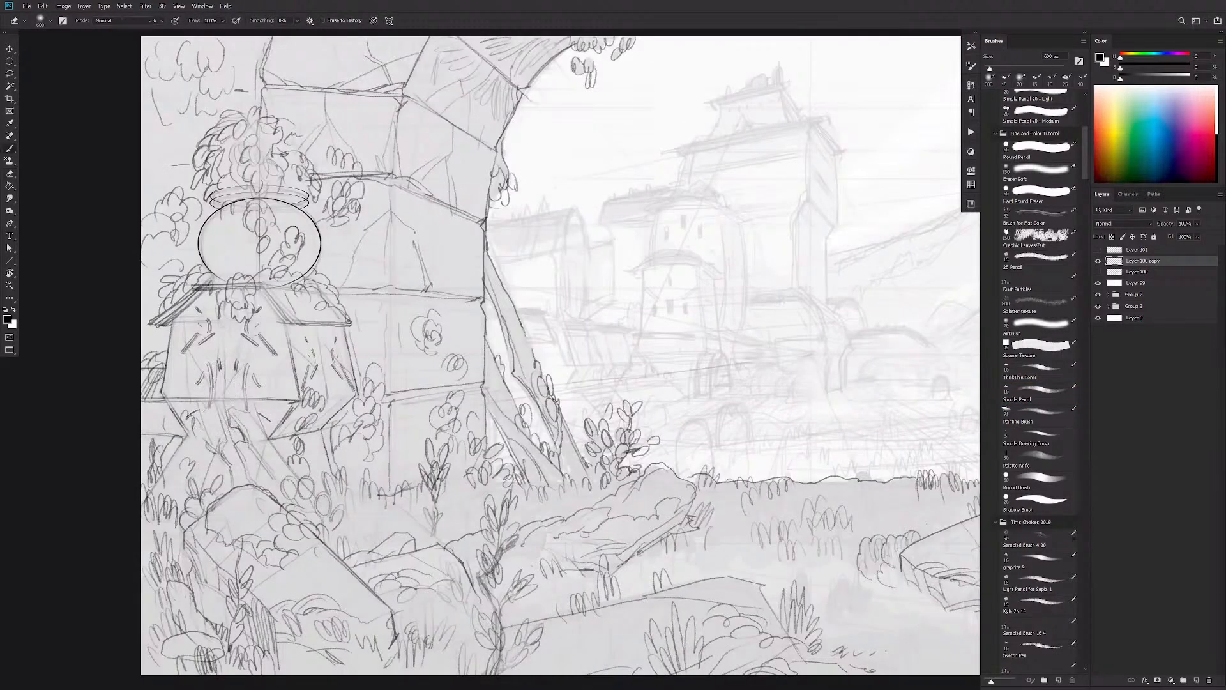
drag(253, 397, 243, 411)
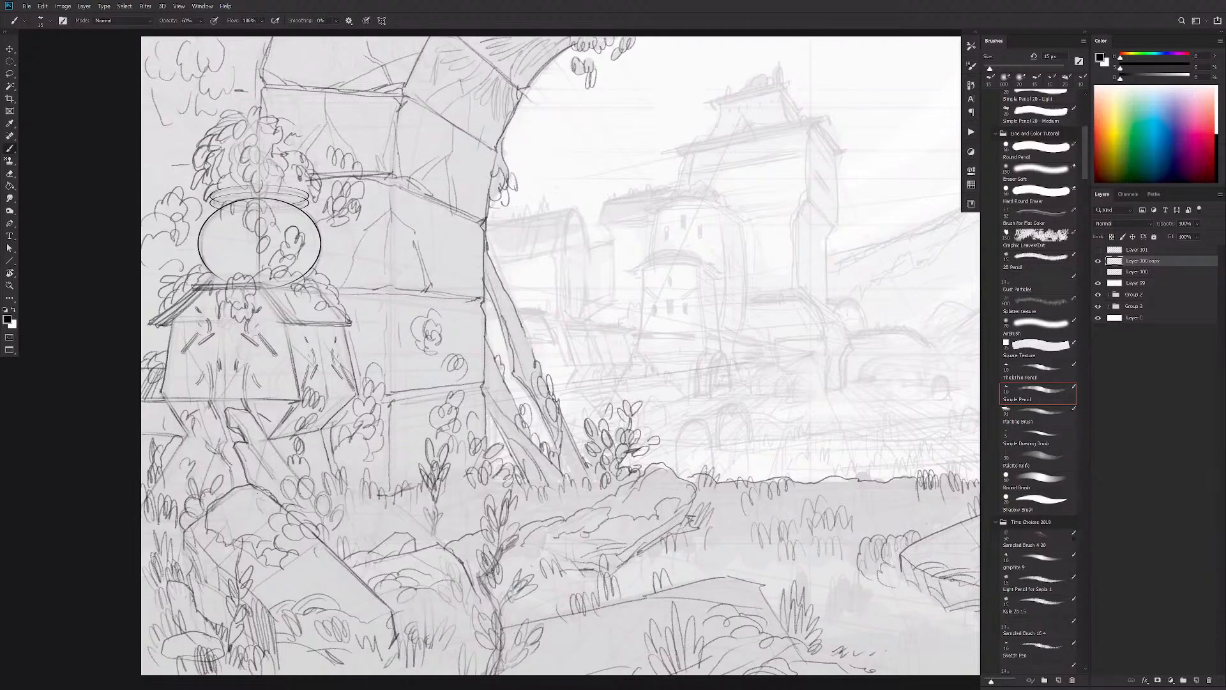
drag(249, 412, 297, 481)
drag(666, 470, 663, 465)
drag(263, 461, 278, 476)
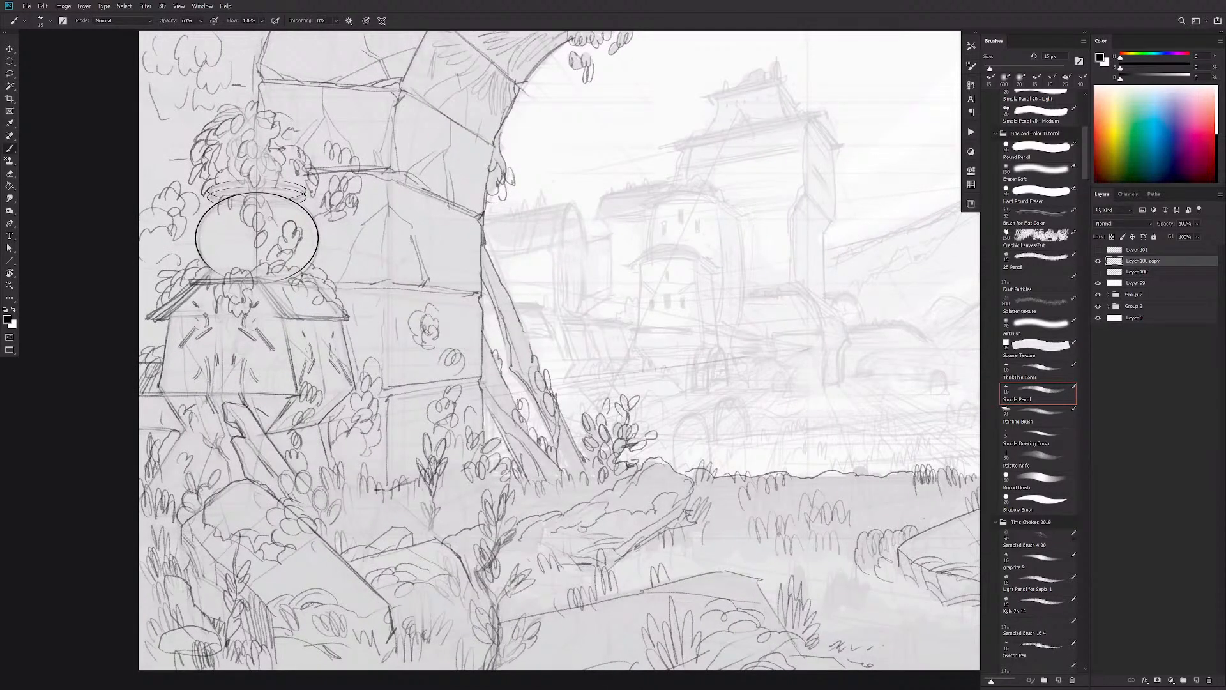
mouse_move(684, 469)
mouse_down()
mouse_move(588, 478)
mouse_move(761, 463)
mouse_move(625, 429)
mouse_up()
Step: Examine the full scene, the mount and the nearby statue, comparing the drawing with Layer 100 copy hidden
scroll(807, 456, up, 8)
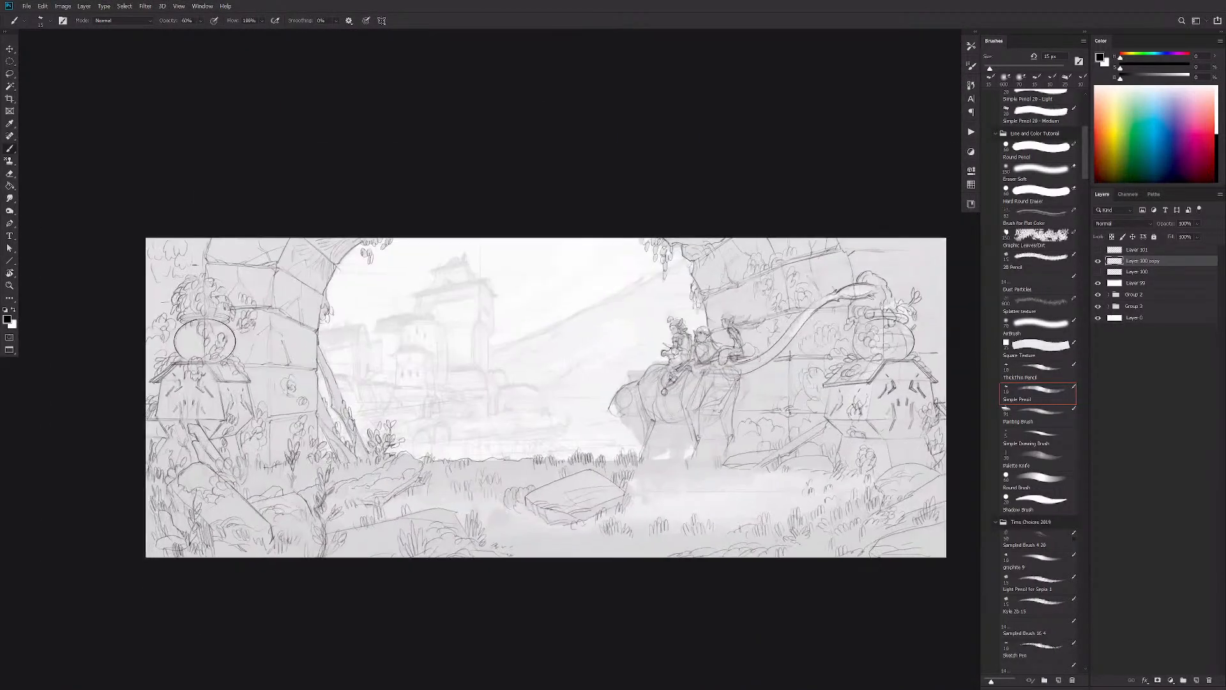
key(e)
key(b)
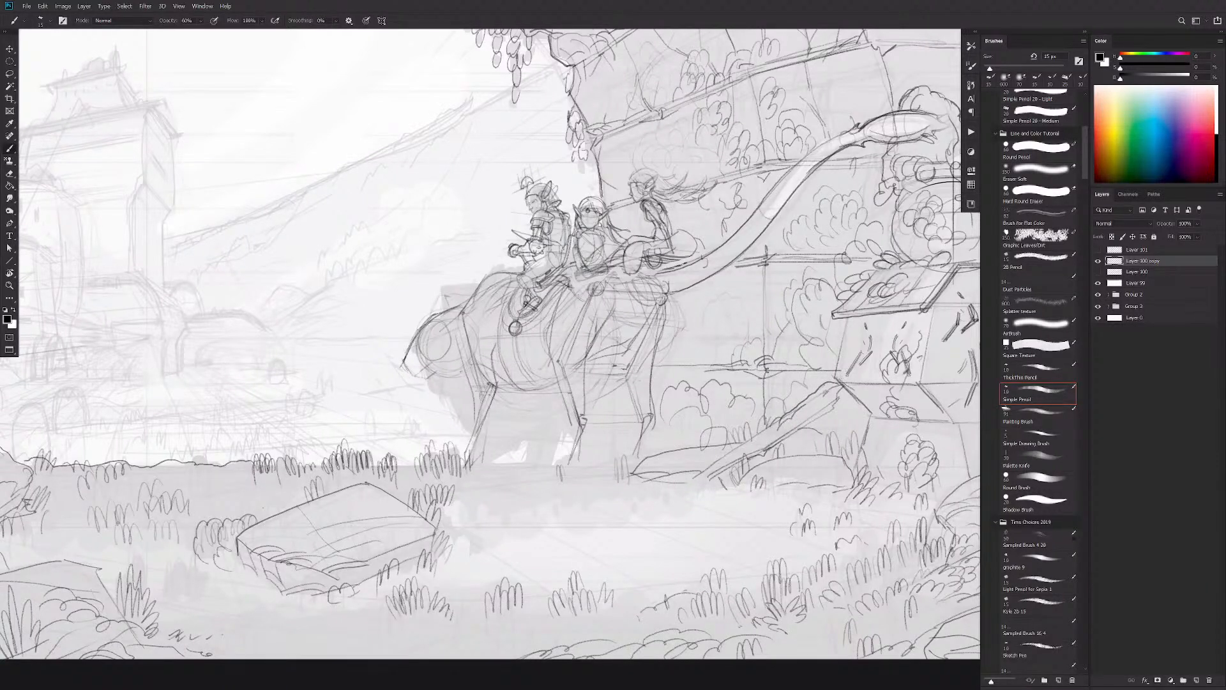
mouse_move(847, 323)
mouse_down()
mouse_move(833, 381)
mouse_move(795, 362)
mouse_move(736, 369)
mouse_move(827, 354)
mouse_up()
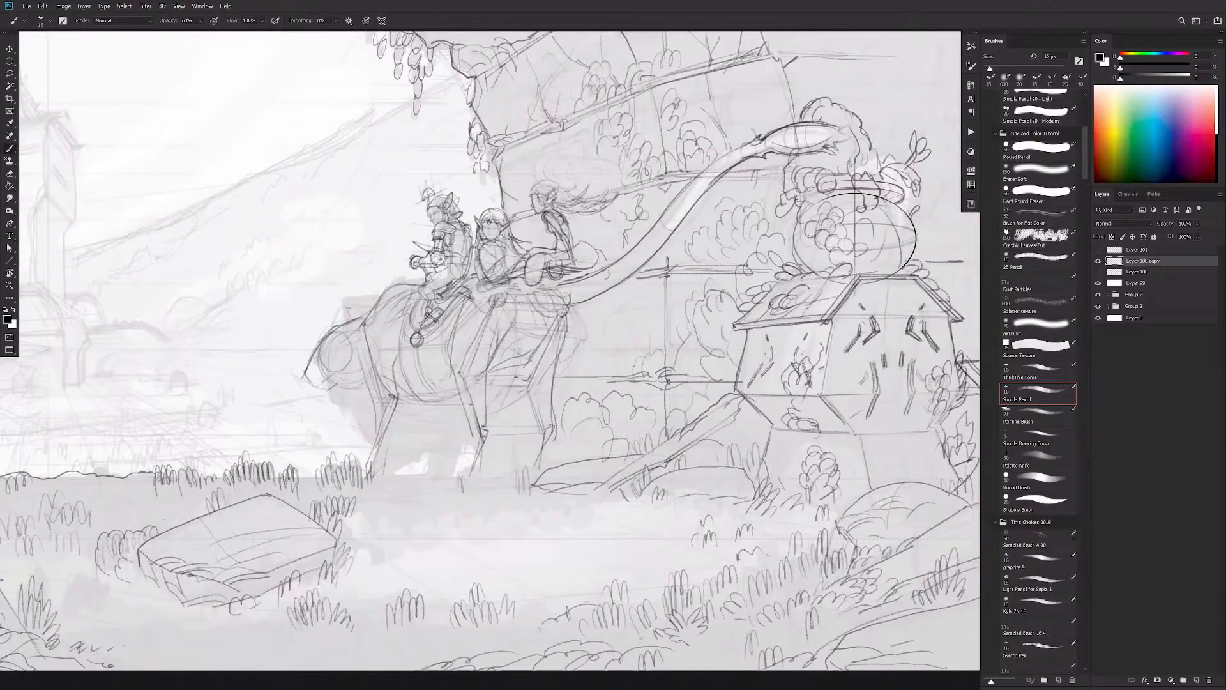
drag(691, 396, 649, 386)
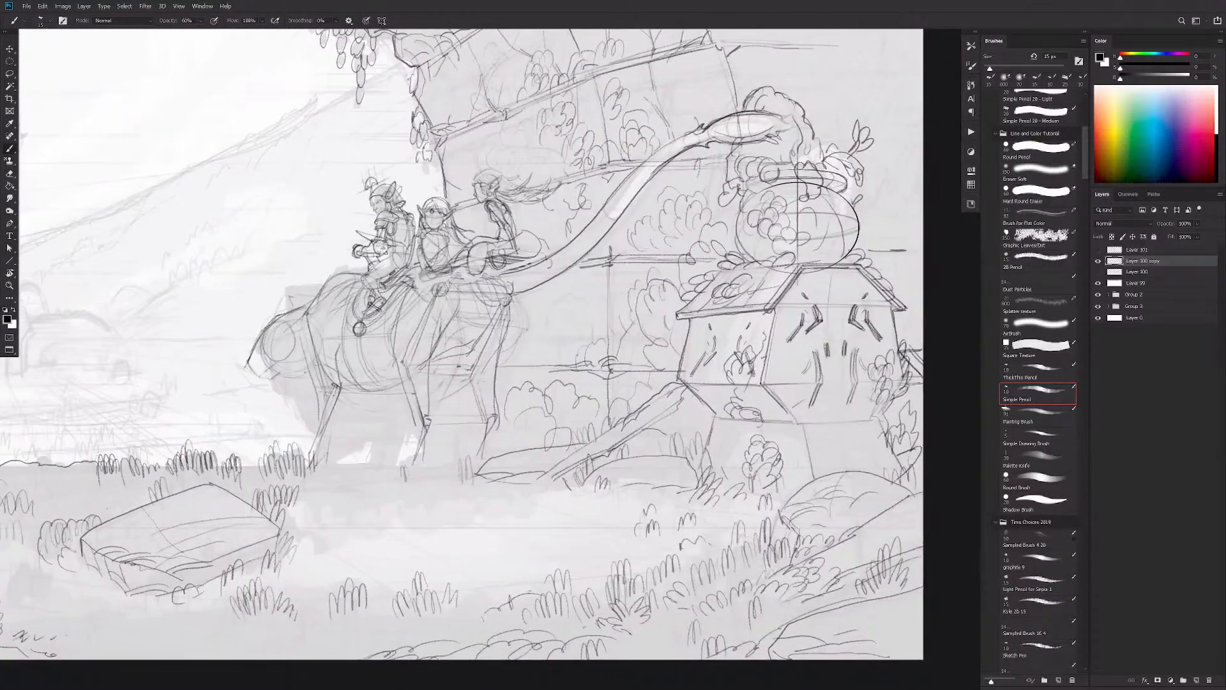
drag(736, 400, 601, 411)
drag(759, 343, 765, 368)
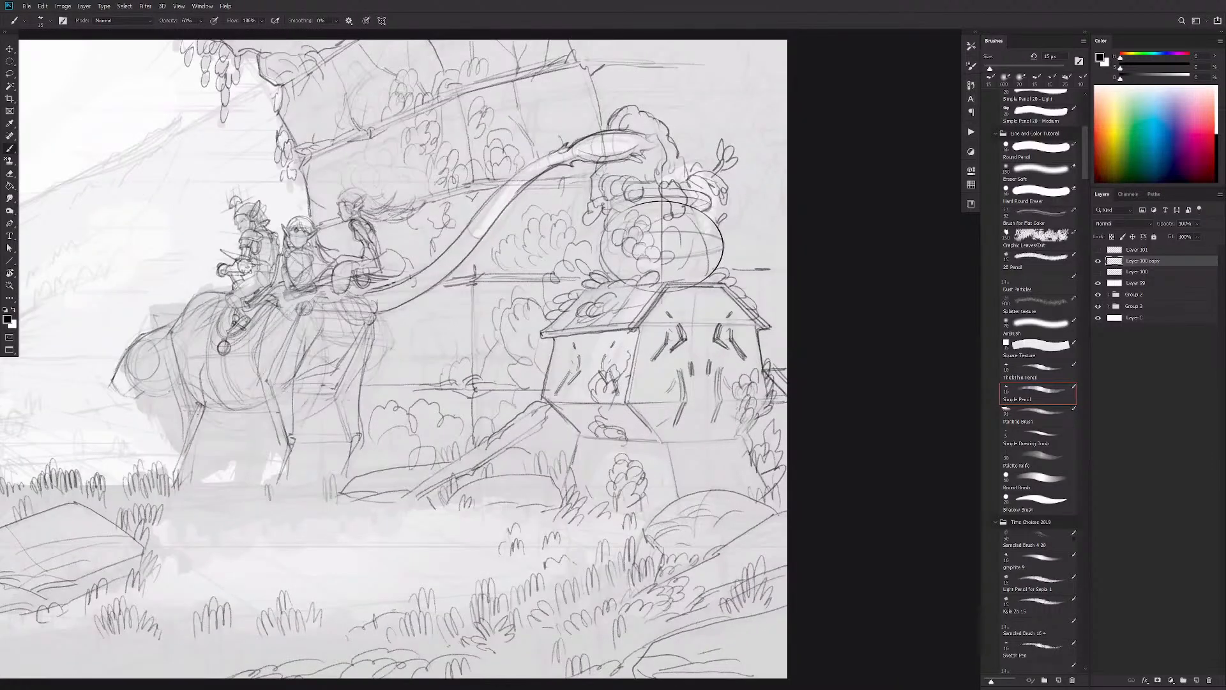
drag(665, 295, 636, 332)
drag(636, 281, 606, 287)
drag(535, 506, 680, 450)
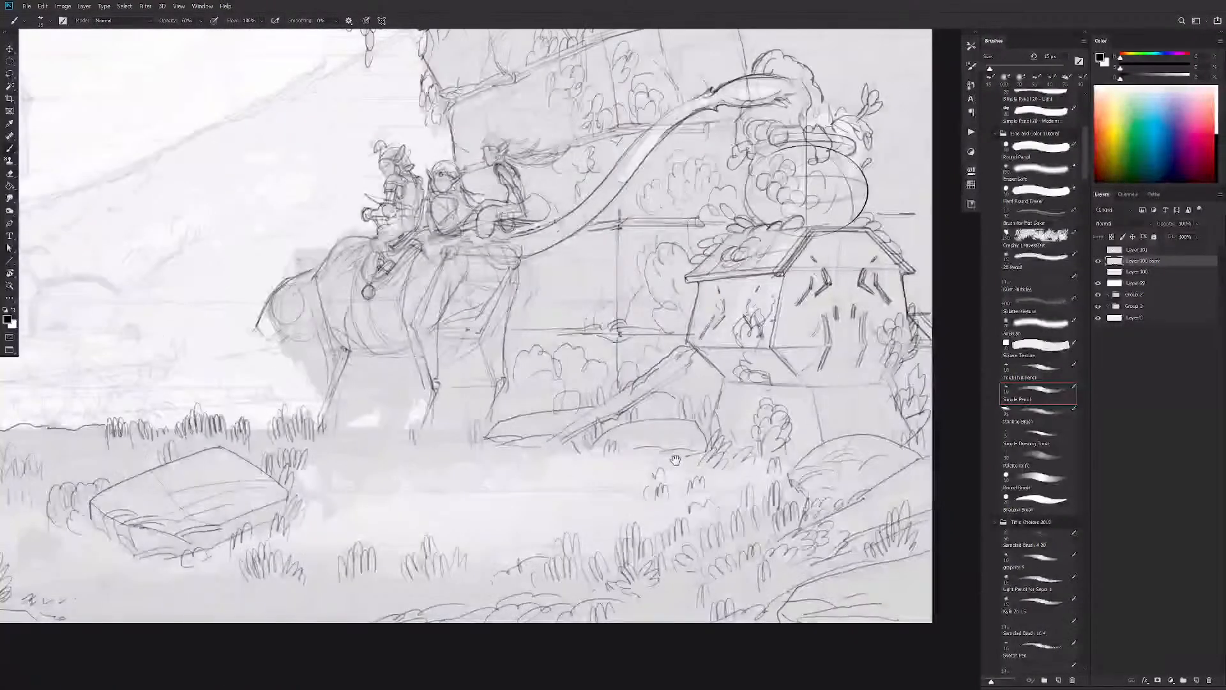
drag(610, 389, 651, 370)
drag(717, 408, 757, 408)
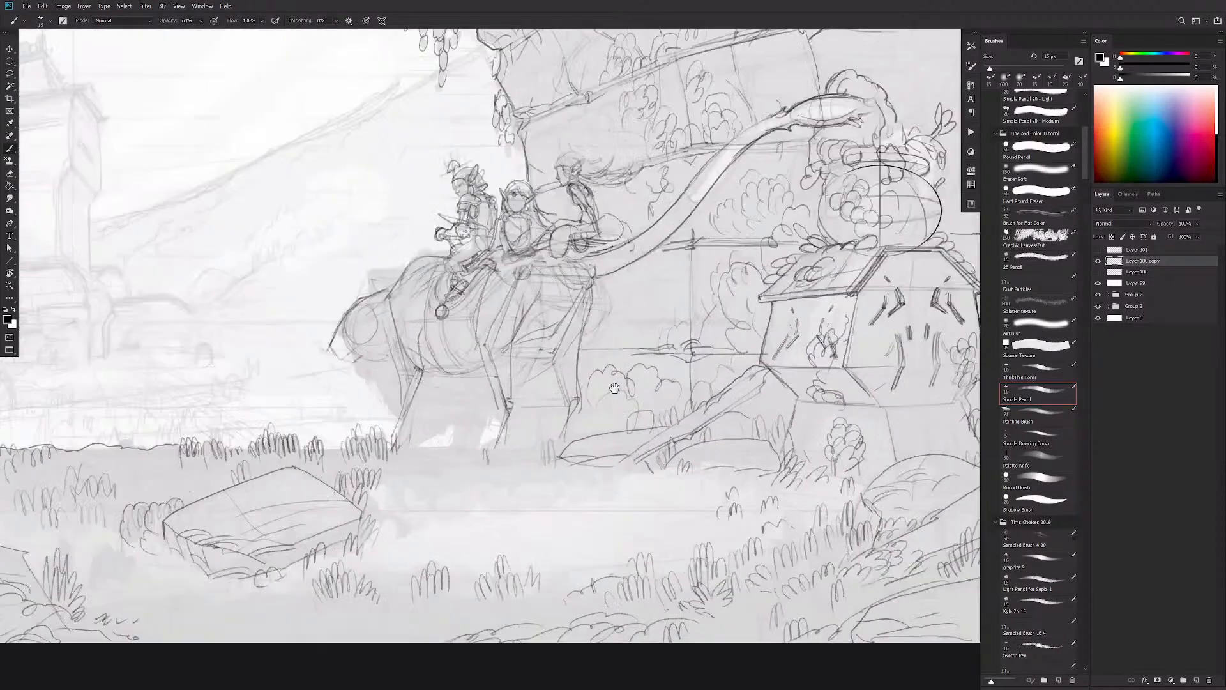
drag(600, 289, 598, 327)
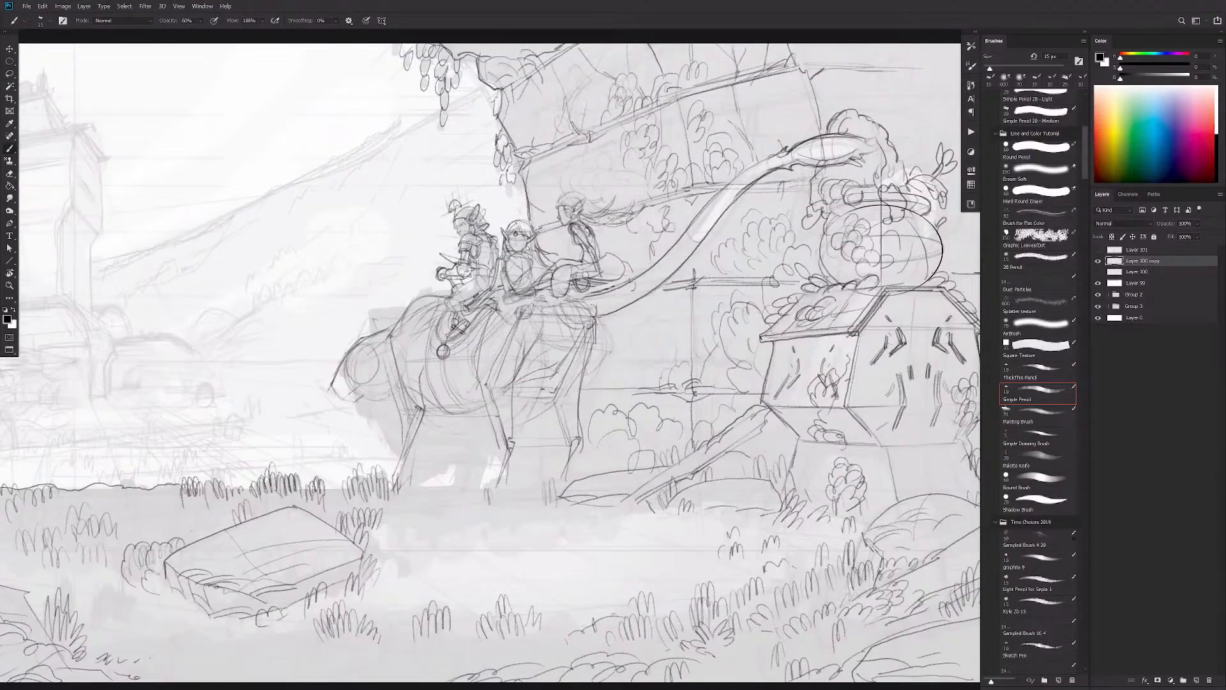
click(1098, 262)
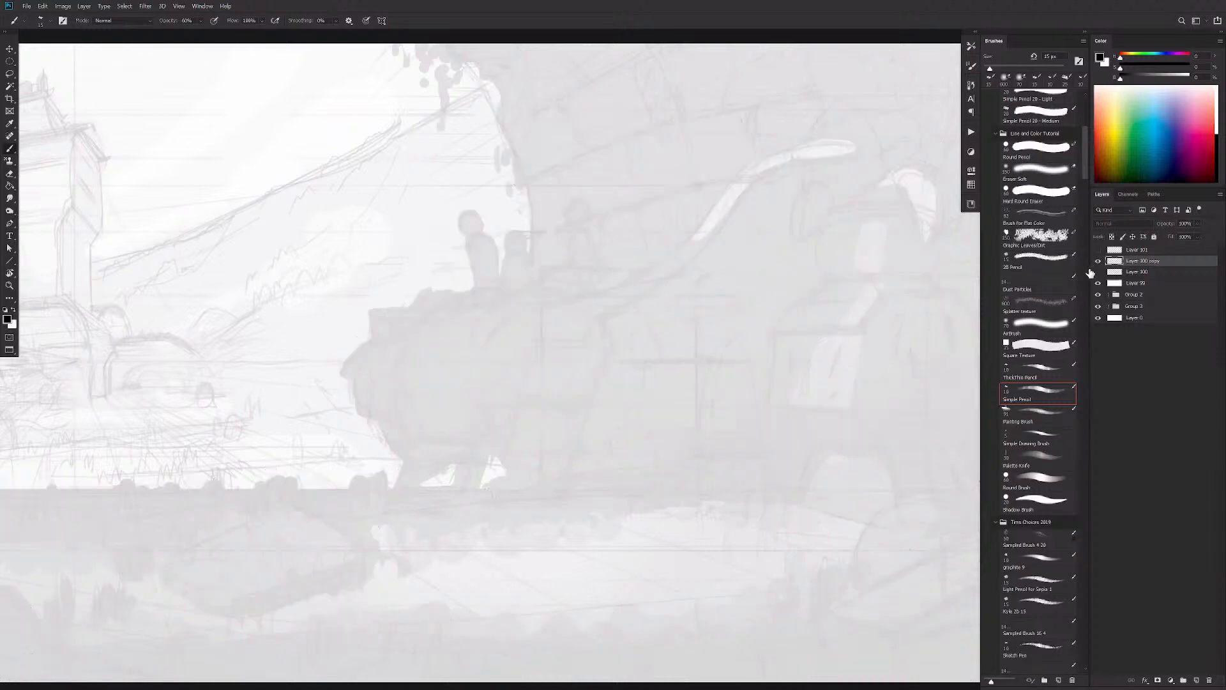
click(1099, 262)
Step: Erase the rough lines on the upper stretch of the mount's long curved form and redraw its contour
key(e)
drag(749, 188, 708, 223)
key(b)
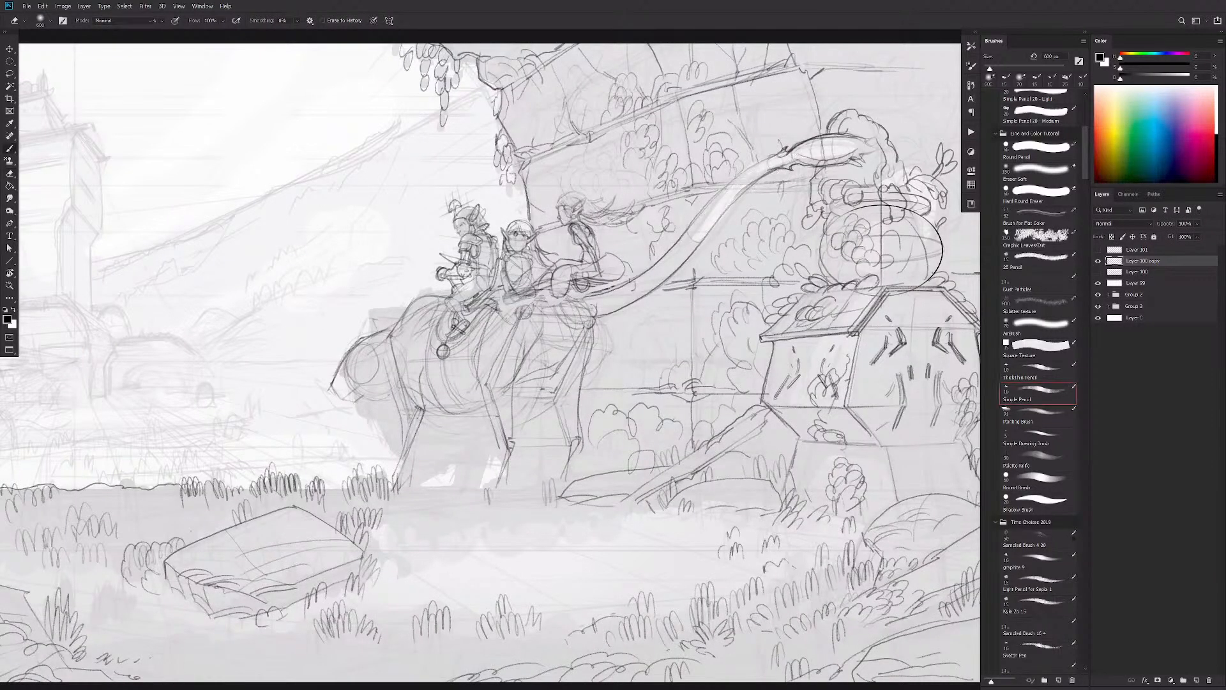
mouse_move(775, 171)
mouse_down()
mouse_move(735, 199)
mouse_move(756, 205)
mouse_move(718, 217)
mouse_move(695, 248)
mouse_up()
key(r)
key(e)
key(b)
key(e)
drag(768, 172, 722, 212)
key(b)
mouse_move(785, 153)
mouse_down()
mouse_move(699, 221)
mouse_move(763, 162)
mouse_up()
key(ctrl+z)
Step: Erase stray lines in the middle of the mount's long curved form and rework its contour towards the body
key(e)
drag(714, 205, 692, 228)
key(b)
mouse_move(732, 183)
mouse_down()
mouse_move(678, 240)
mouse_move(776, 170)
mouse_move(688, 261)
mouse_move(668, 271)
mouse_move(704, 214)
mouse_move(607, 296)
mouse_up()
key(e)
key(b)
key(ctrl+z)
key(e)
key(b)
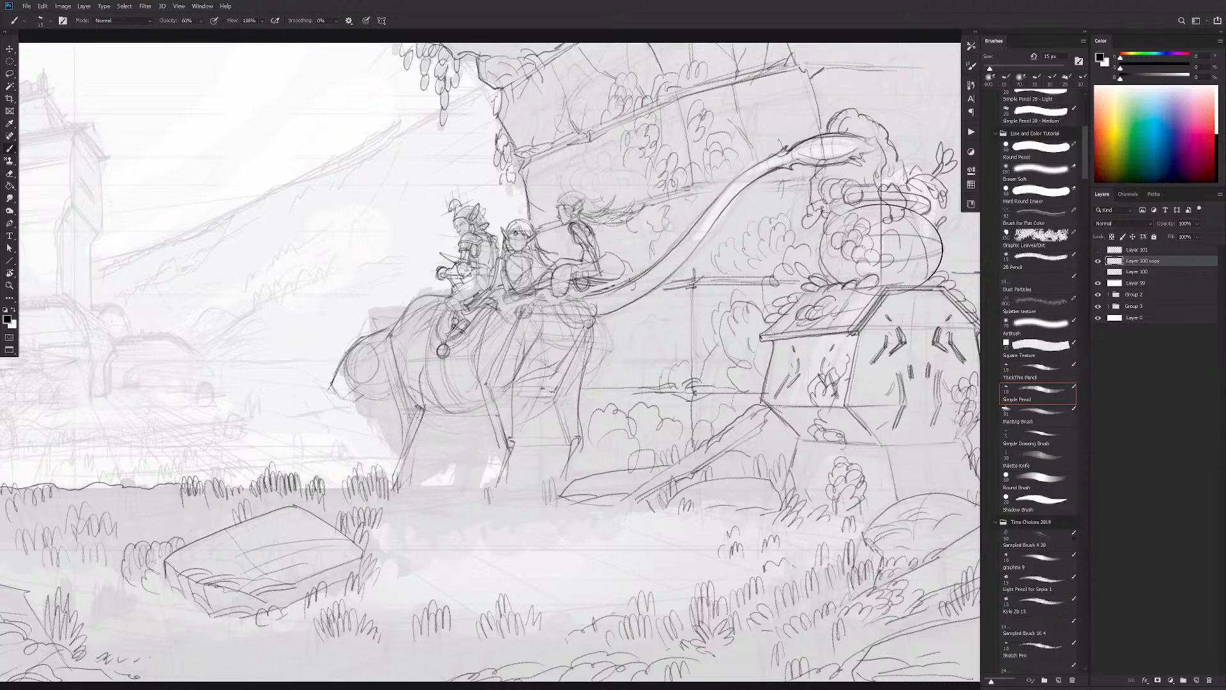
Step: Erase the lower part of the curved form's contour and redraw it joining the mount's back behind the riders
key(e)
drag(669, 236, 652, 269)
key(b)
mouse_move(700, 217)
mouse_down()
mouse_move(647, 271)
mouse_move(594, 299)
mouse_move(605, 313)
mouse_move(581, 317)
mouse_up()
key(e)
key(b)
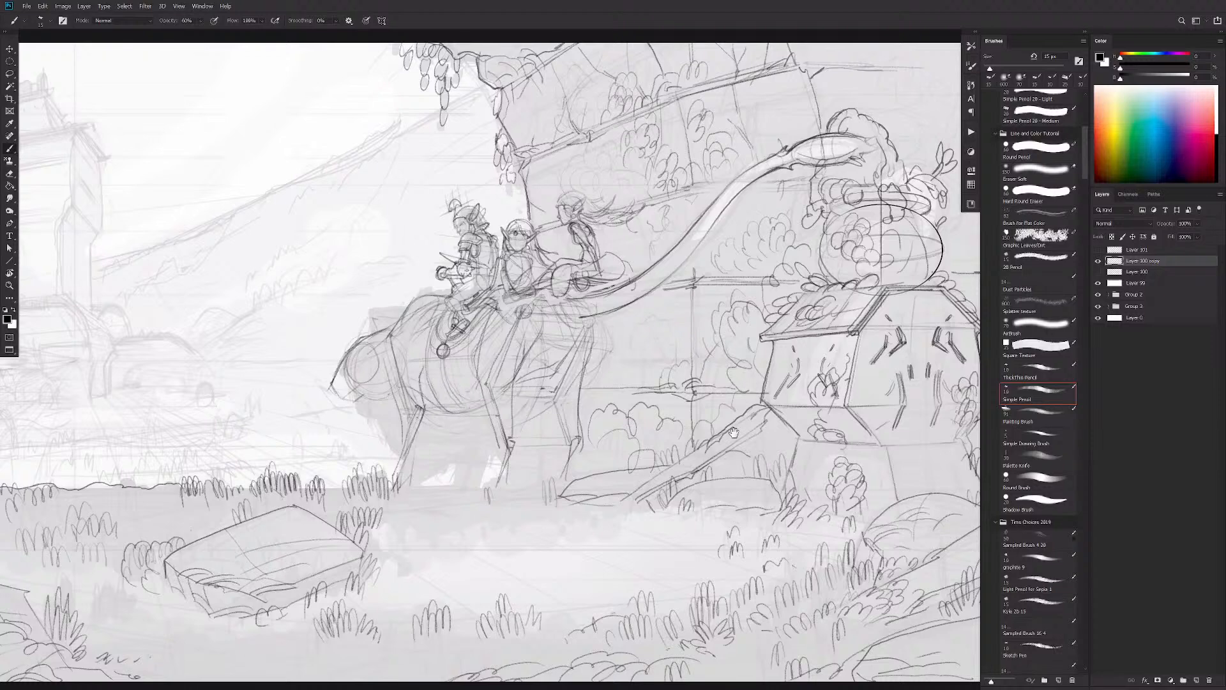
Step: Sketch leafy growth on the hut's walls and right side, and reinforce the lines of the rear rider's lower leg
drag(739, 354, 730, 388)
drag(717, 241, 655, 315)
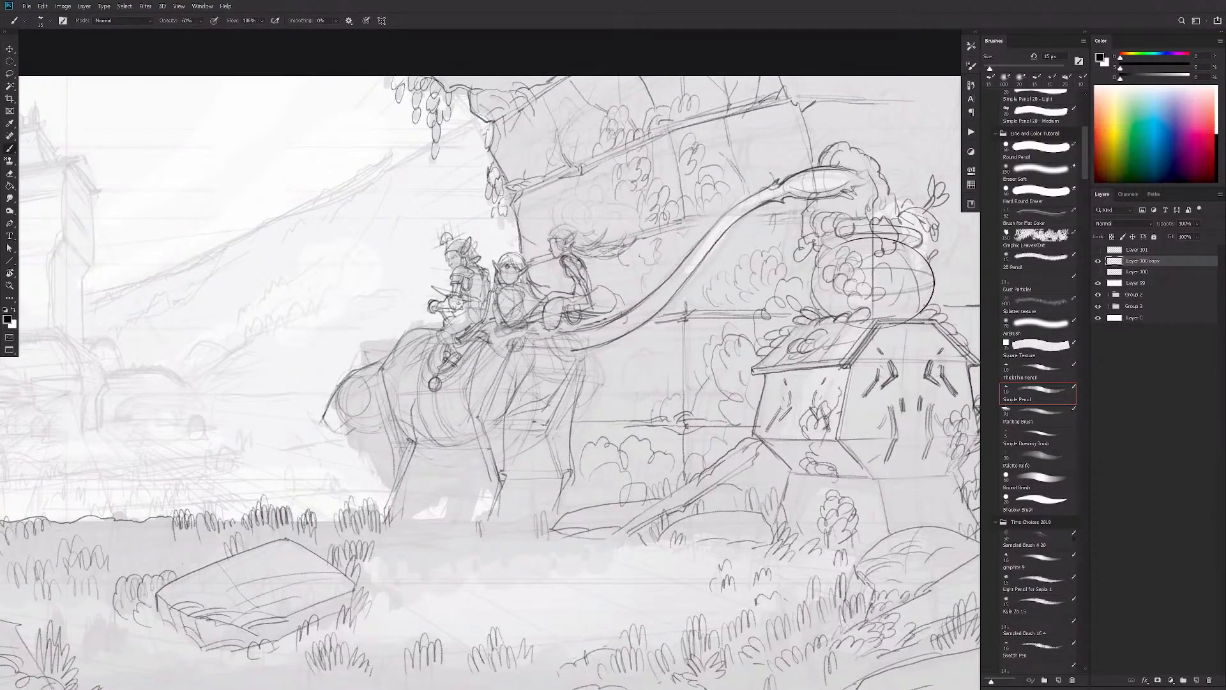
drag(706, 233, 746, 199)
drag(566, 461, 590, 468)
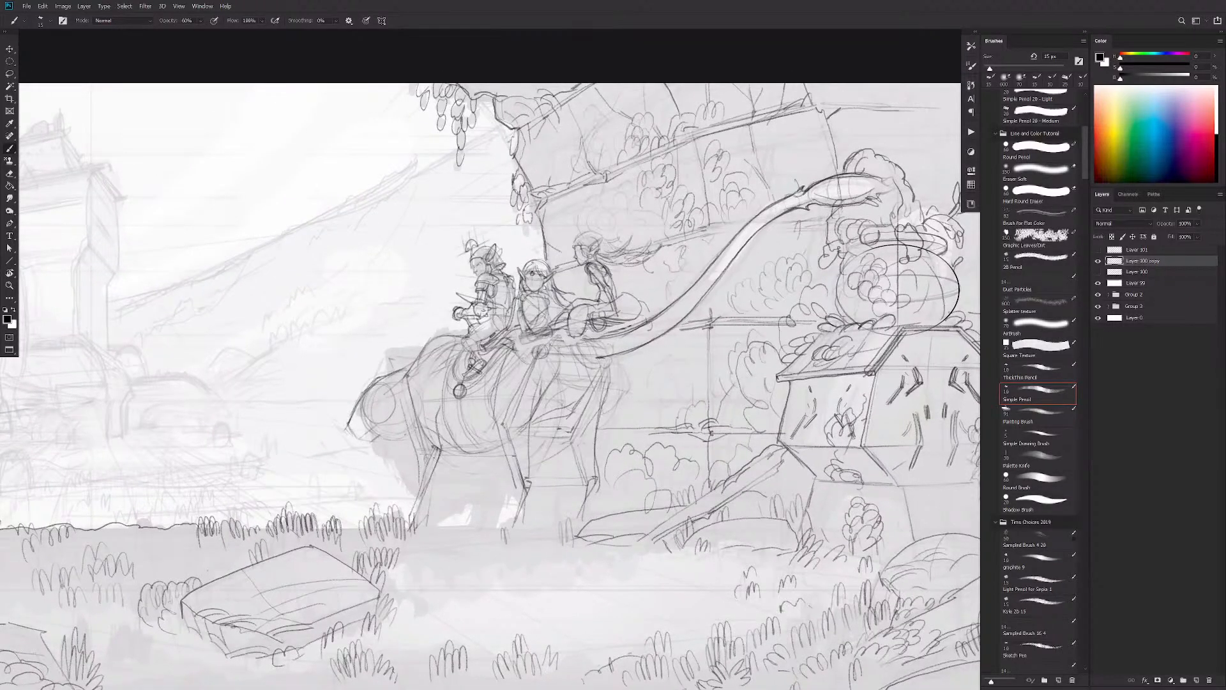
drag(603, 429, 574, 449)
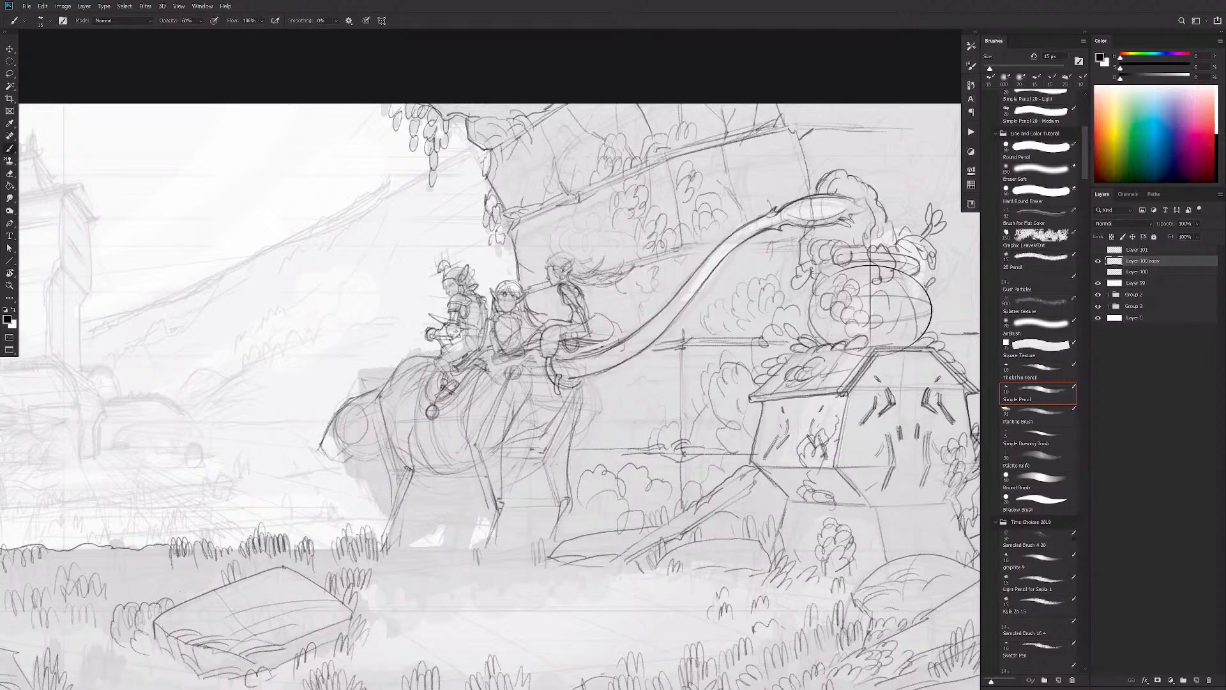
drag(667, 430, 633, 415)
drag(683, 456, 676, 461)
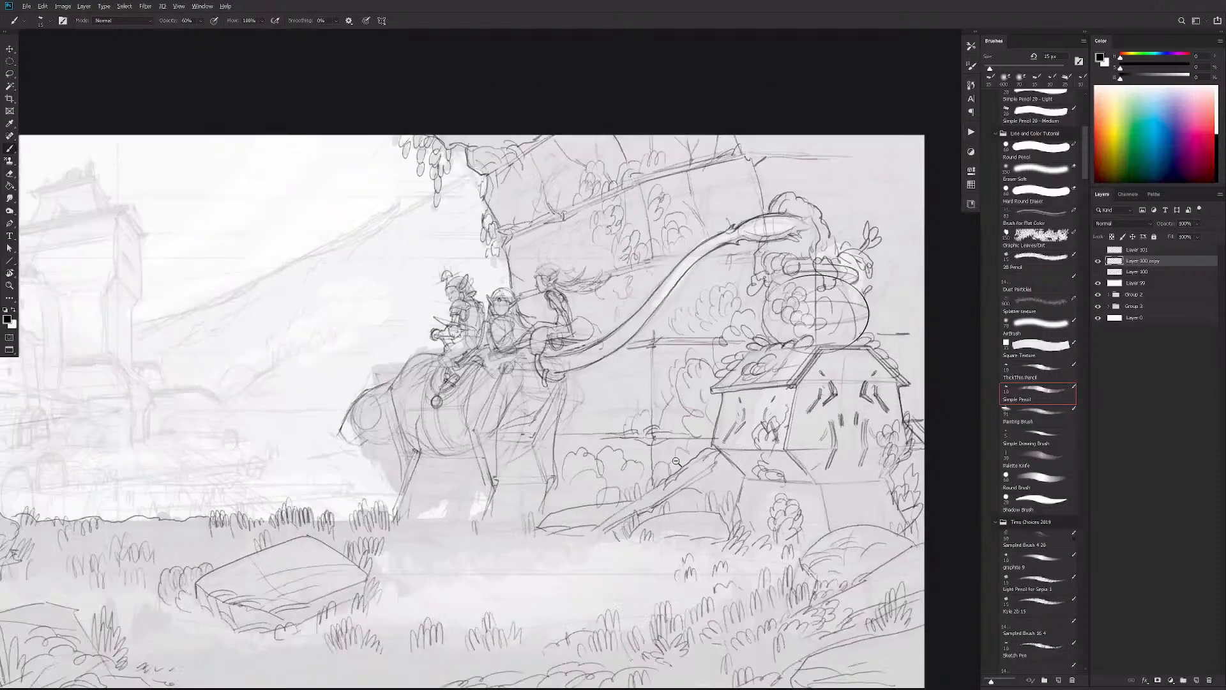
Step: Examine the whole scene at reduced size to judge the composition and undo the trial stroke on the castle tower
alt+click(676, 461)
click(638, 423)
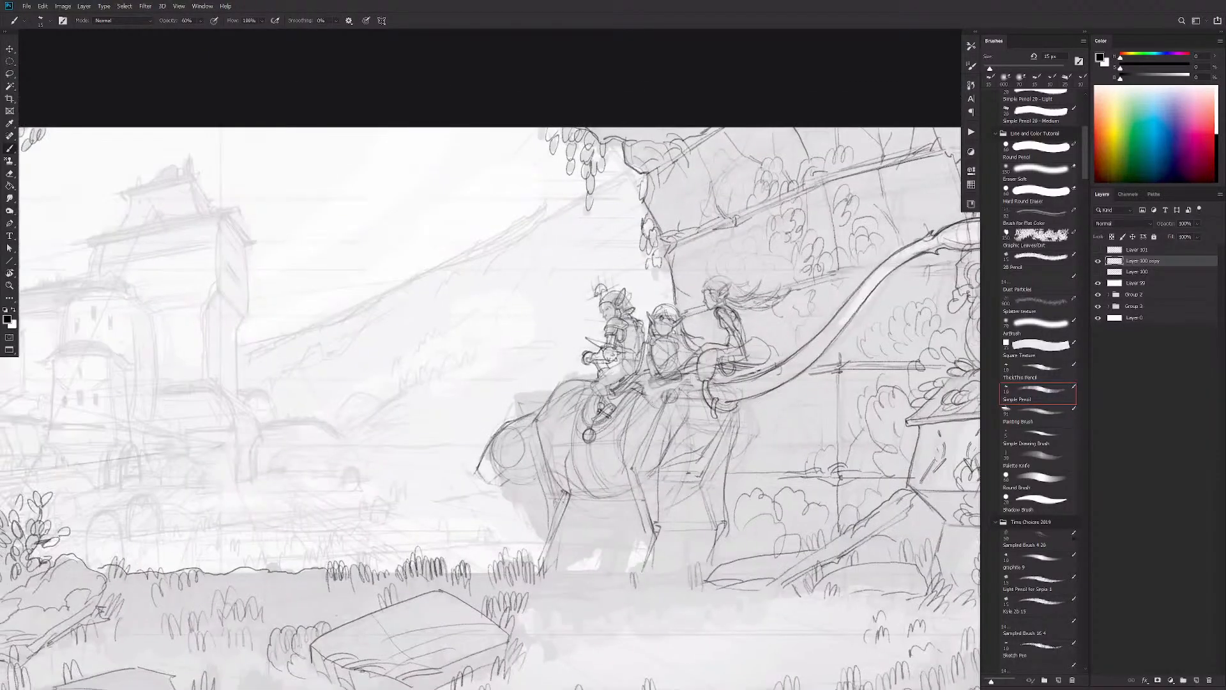
mouse_move(245, 312)
mouse_down()
mouse_move(167, 338)
mouse_move(247, 380)
mouse_up()
key(ctrl+z)
alt+click(638, 444)
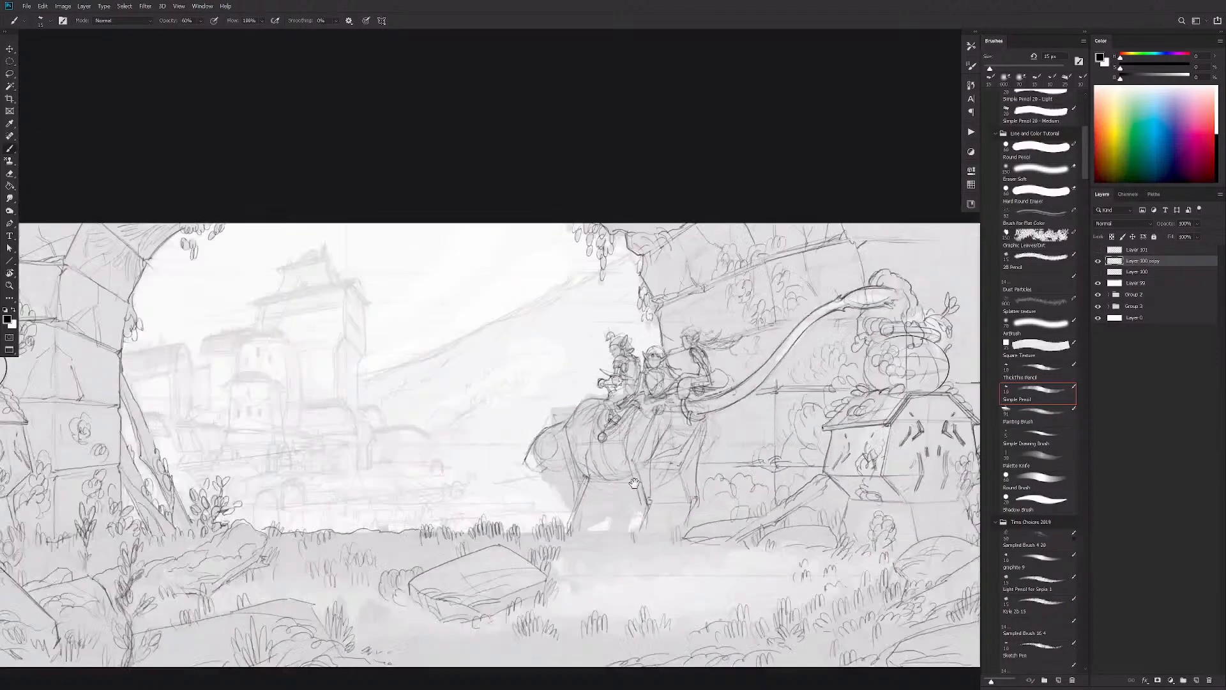
alt+click(635, 485)
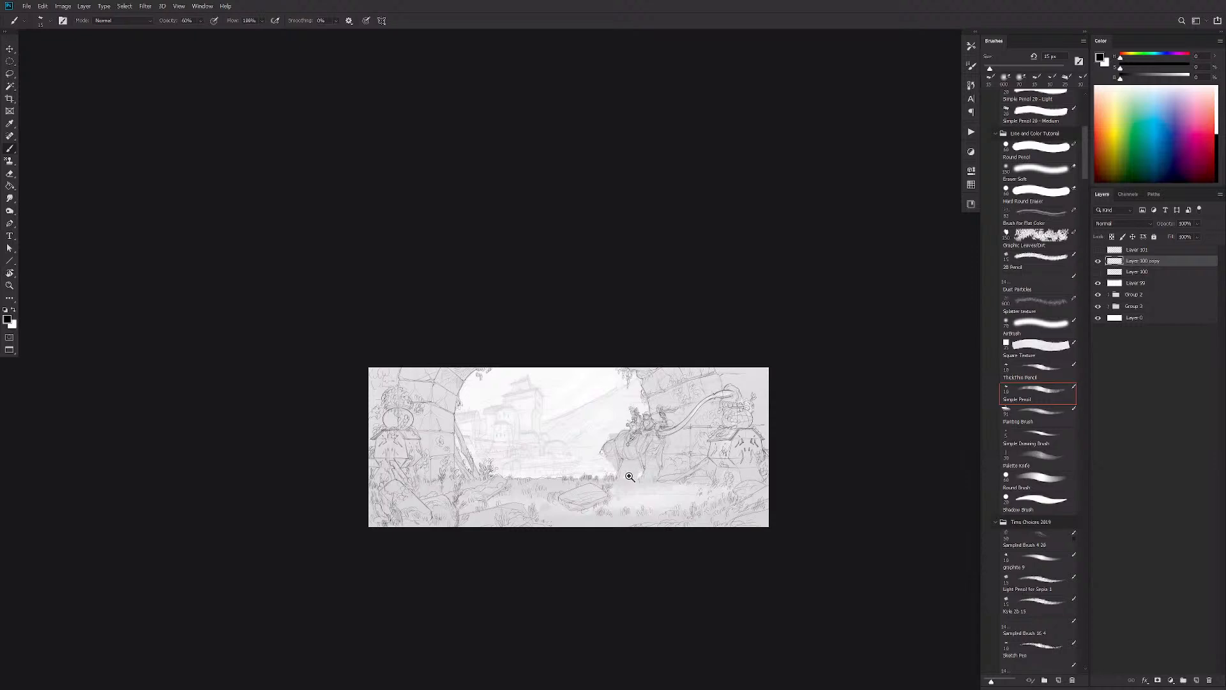
drag(635, 454, 663, 452)
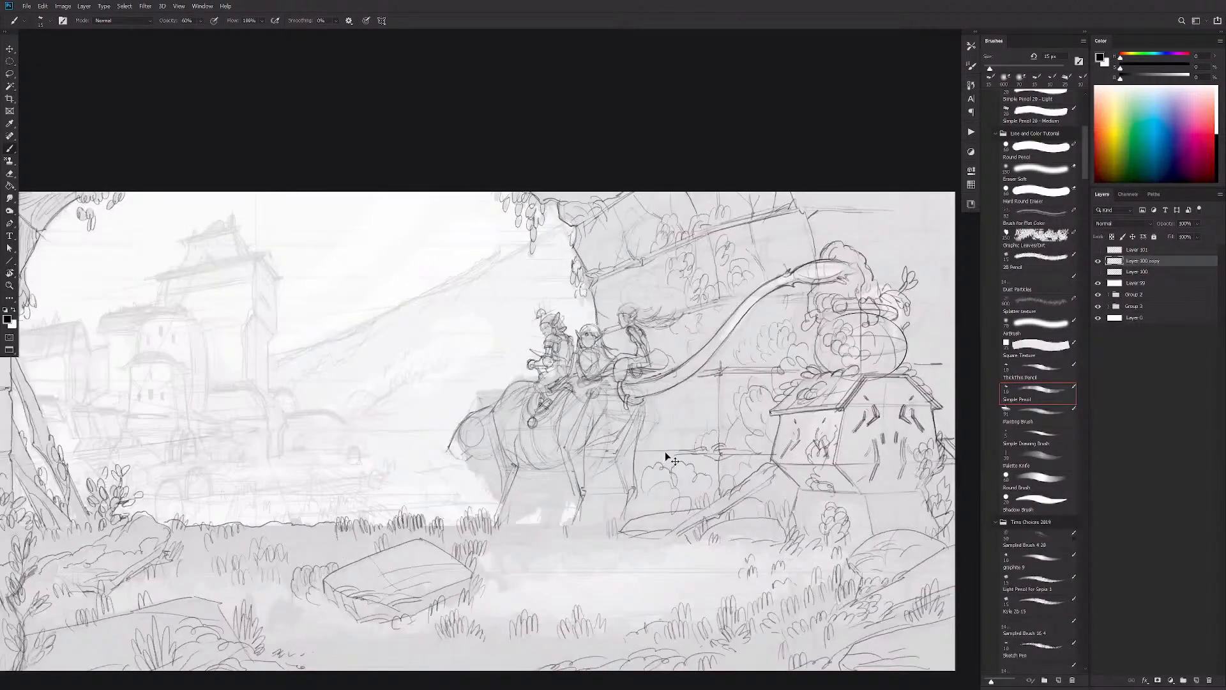
Step: Sketch a flat stone slab in the right foreground below the hut, with grass tufts growing around it
drag(620, 397, 441, 365)
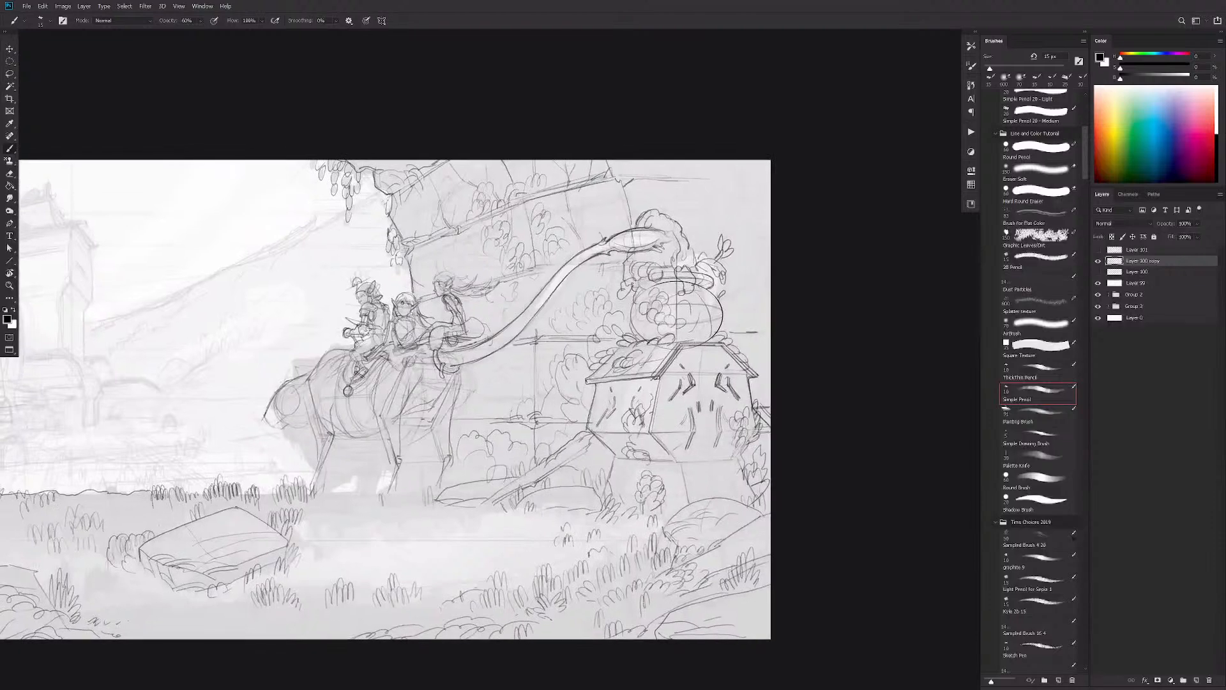
drag(761, 421, 775, 373)
mouse_move(731, 439)
mouse_down()
mouse_move(567, 502)
mouse_move(737, 394)
mouse_move(578, 403)
mouse_move(580, 417)
mouse_move(681, 431)
mouse_move(601, 427)
mouse_move(574, 391)
mouse_move(568, 420)
mouse_move(575, 391)
mouse_move(554, 413)
mouse_up()
key(e)
mouse_move(665, 433)
mouse_down()
mouse_move(626, 438)
mouse_move(625, 418)
mouse_move(638, 432)
mouse_up()
key(b)
drag(642, 445, 647, 433)
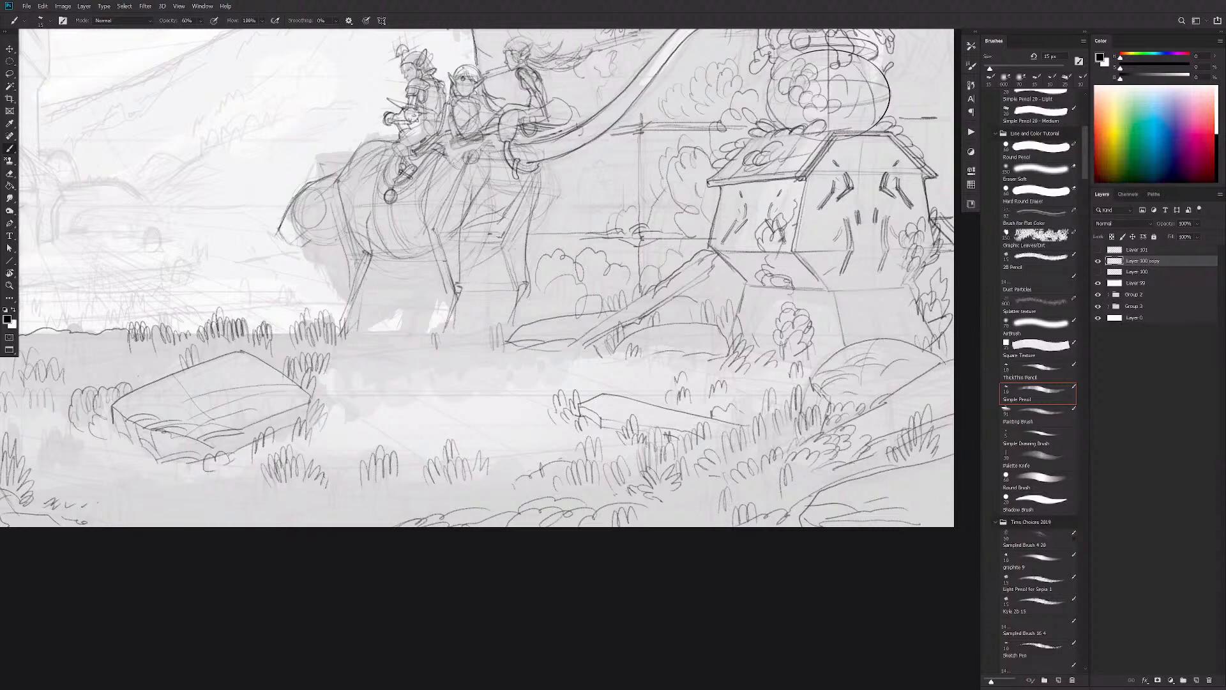
Step: Undo the last slab stroke, clean up the slab's outline with the Eraser and redraw the lines and grass around it
key(ctrl+z)
drag(807, 427, 719, 419)
key(e)
drag(598, 381, 606, 393)
key(b)
drag(608, 384, 556, 340)
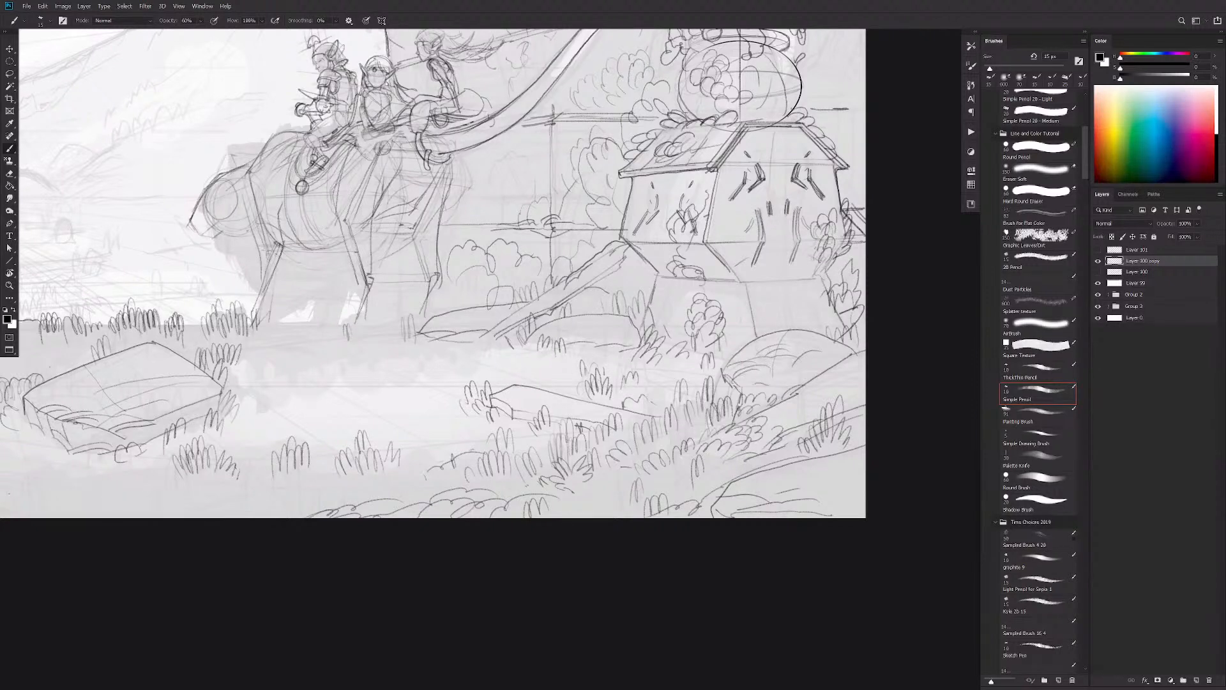
Step: Add grass tufts beside the beast's hind leg and along the ground at the base of the hut
drag(483, 347, 484, 323)
mouse_move(478, 345)
mouse_down()
mouse_move(476, 329)
mouse_move(493, 334)
mouse_move(398, 329)
mouse_up()
mouse_move(396, 347)
mouse_down()
mouse_move(395, 332)
mouse_move(431, 335)
mouse_up()
drag(537, 436, 698, 442)
mouse_move(588, 352)
mouse_down()
mouse_move(581, 324)
mouse_move(573, 342)
mouse_move(553, 341)
mouse_up()
drag(547, 359, 548, 344)
mouse_move(478, 384)
mouse_down()
mouse_move(513, 389)
mouse_move(476, 396)
mouse_up()
mouse_move(707, 492)
mouse_down()
mouse_move(631, 525)
mouse_move(650, 560)
mouse_up()
drag(417, 463, 394, 552)
mouse_move(651, 414)
mouse_down()
mouse_move(598, 400)
mouse_move(558, 414)
mouse_up()
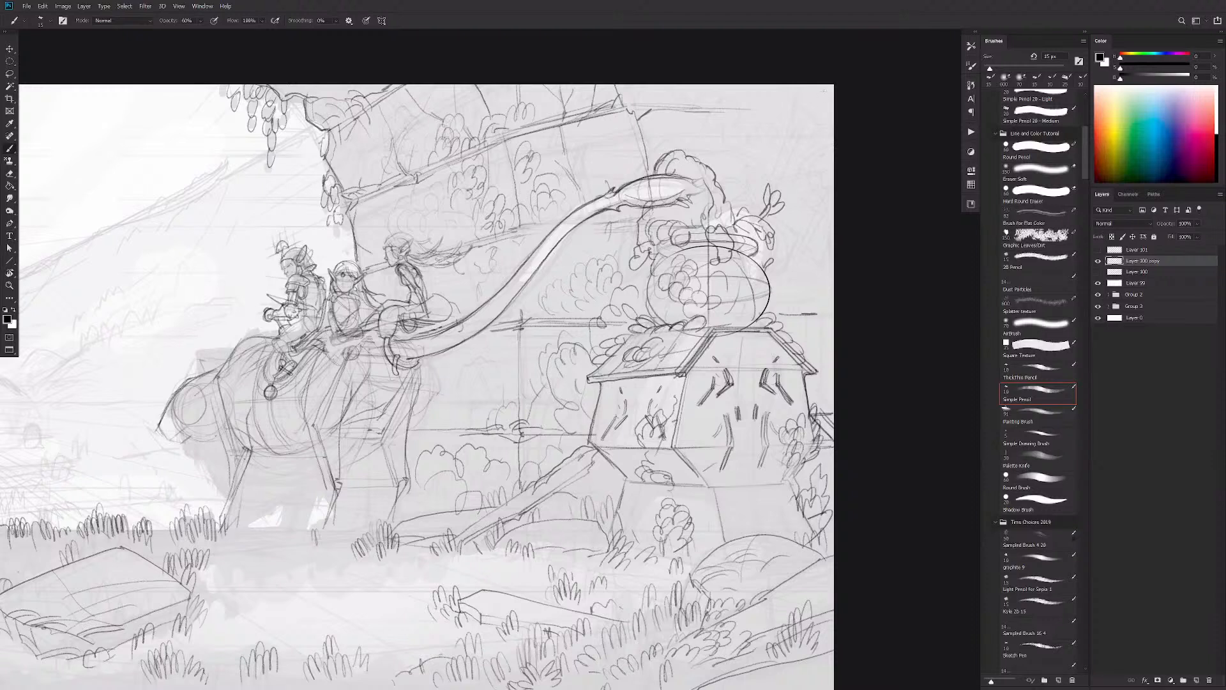
Step: Sketch a hanging foliage mass along the wall's upper right edge and fill it with leaf details
mouse_move(782, 87)
mouse_down()
mouse_move(782, 126)
mouse_move(806, 135)
mouse_move(827, 191)
mouse_move(824, 278)
mouse_up()
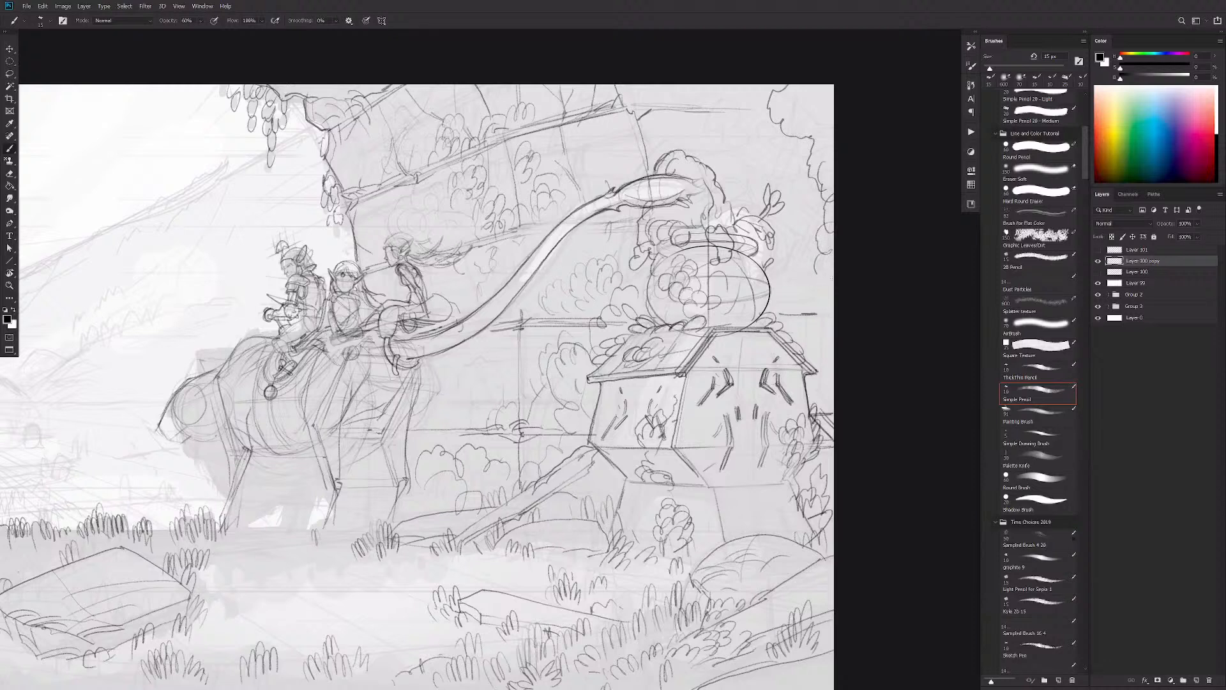
drag(818, 199, 802, 230)
mouse_move(805, 141)
mouse_down()
mouse_move(797, 165)
mouse_move(816, 167)
mouse_up()
mouse_move(820, 112)
mouse_down()
mouse_move(810, 130)
mouse_move(787, 120)
mouse_move(770, 137)
mouse_move(793, 149)
mouse_move(800, 135)
mouse_up()
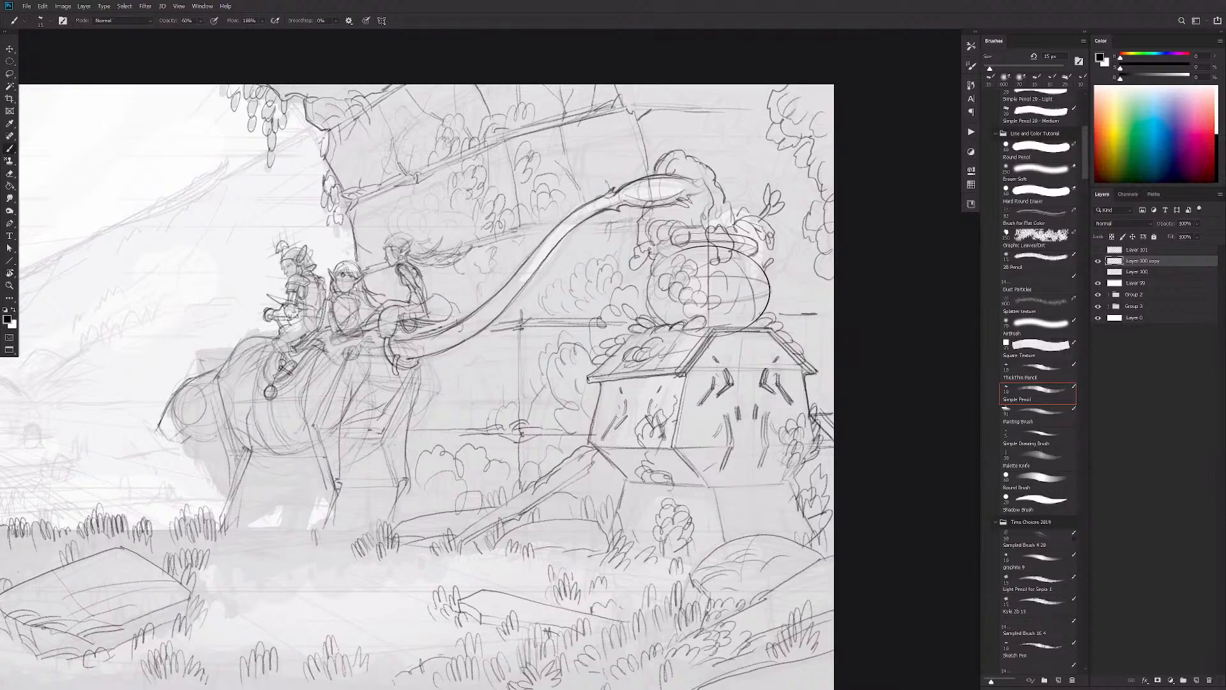
drag(799, 173, 809, 195)
Step: Inspect the full scene and the area around the beast and riders, undoing the stray strokes made meanwhile
drag(419, 454, 631, 461)
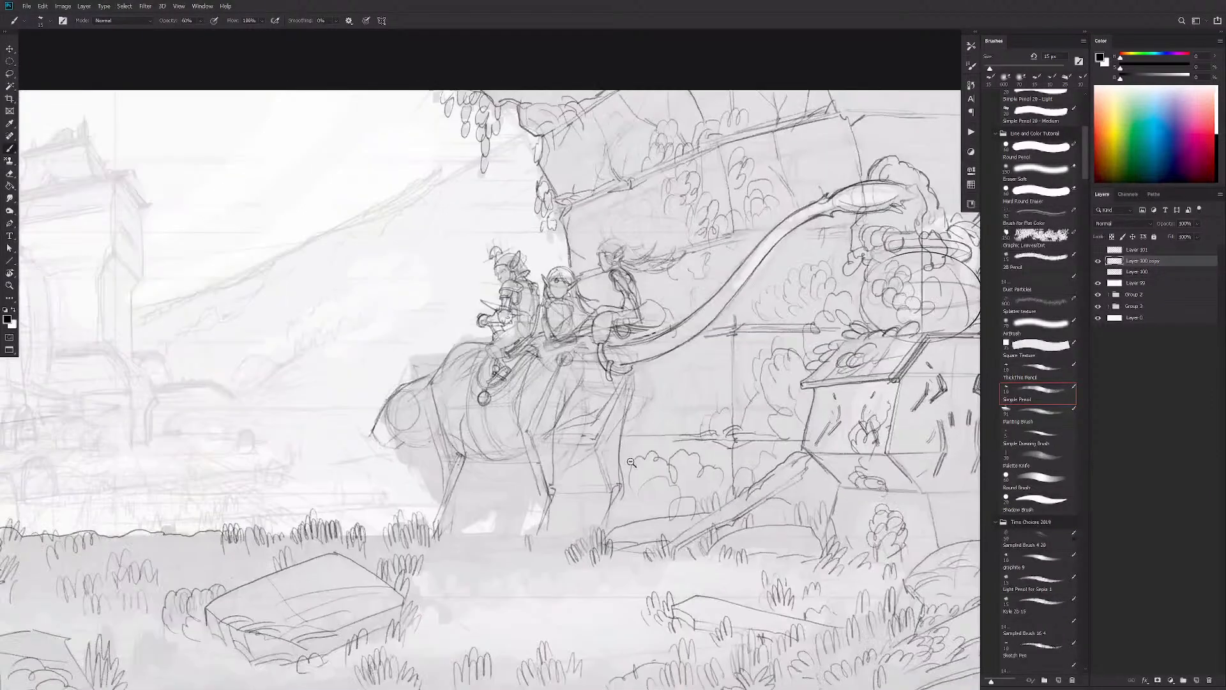
ctrl+alt+click(632, 460)
ctrl+alt+click(633, 461)
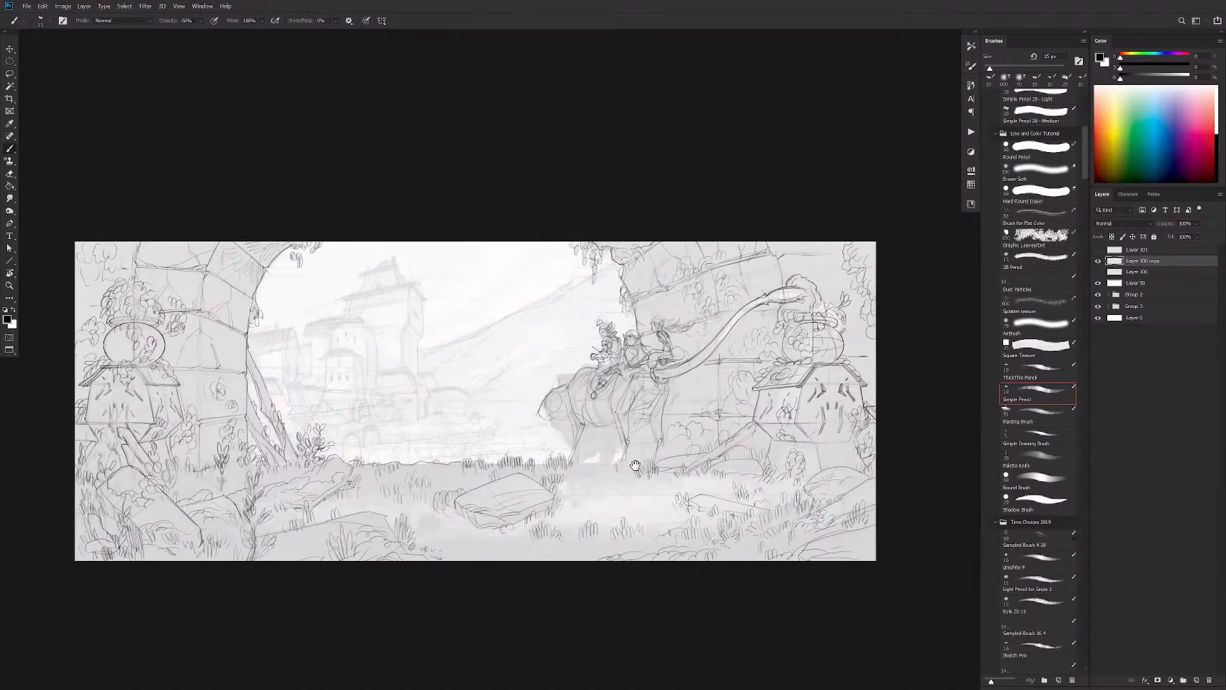
mouse_move(636, 466)
mouse_down()
mouse_move(640, 453)
mouse_move(587, 500)
mouse_move(598, 506)
mouse_up()
key(ctrl+z)
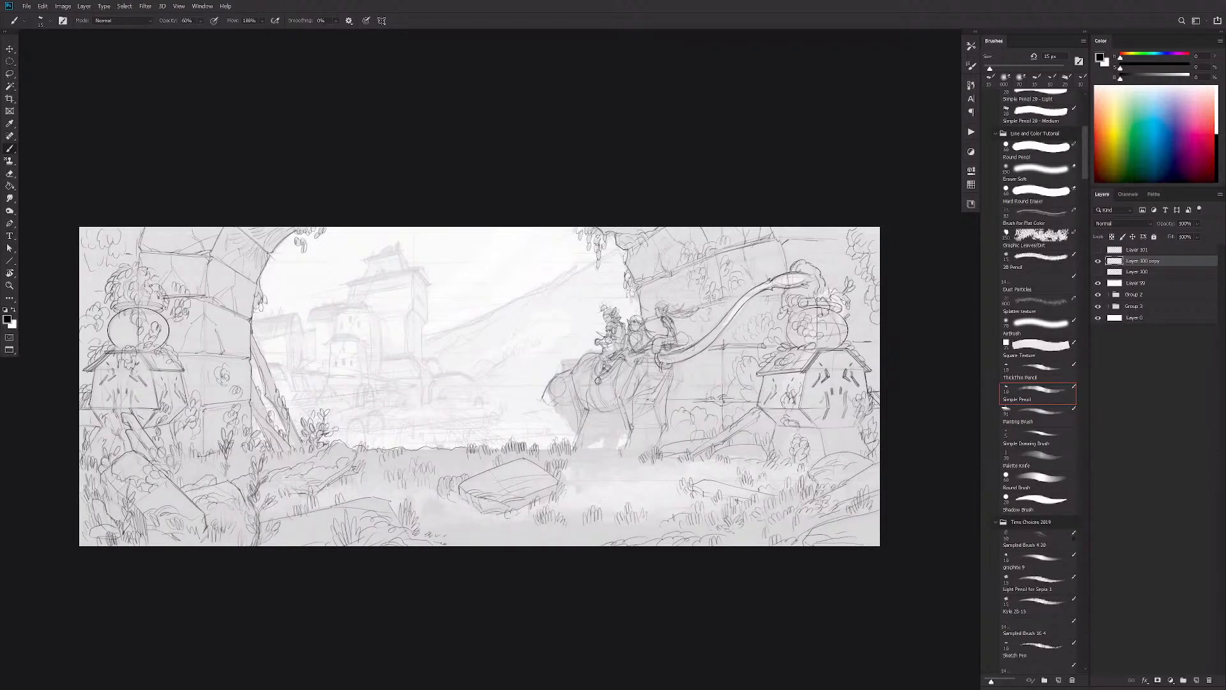
mouse_move(596, 361)
mouse_down()
mouse_move(595, 397)
mouse_move(615, 374)
mouse_up()
drag(552, 479, 575, 459)
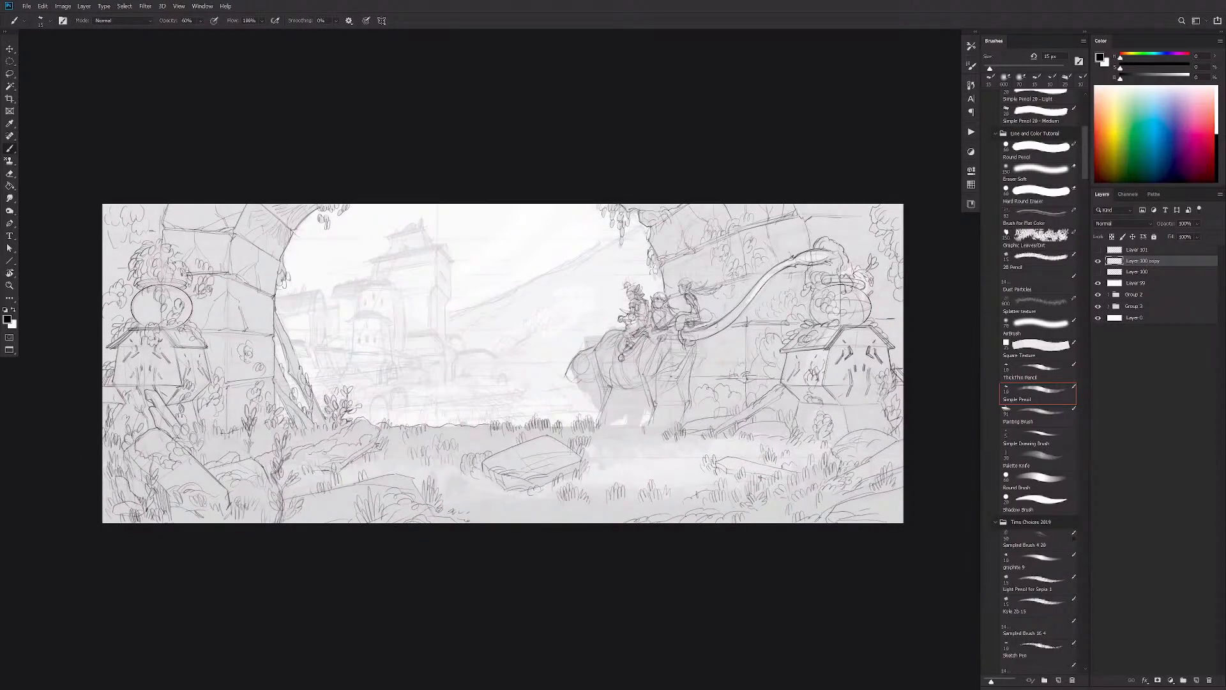
mouse_move(420, 227)
mouse_down()
mouse_move(466, 293)
mouse_move(452, 241)
mouse_up()
key(ctrl+z)
drag(734, 415, 643, 405)
mouse_move(680, 421)
mouse_down()
mouse_move(754, 410)
mouse_move(724, 487)
mouse_up()
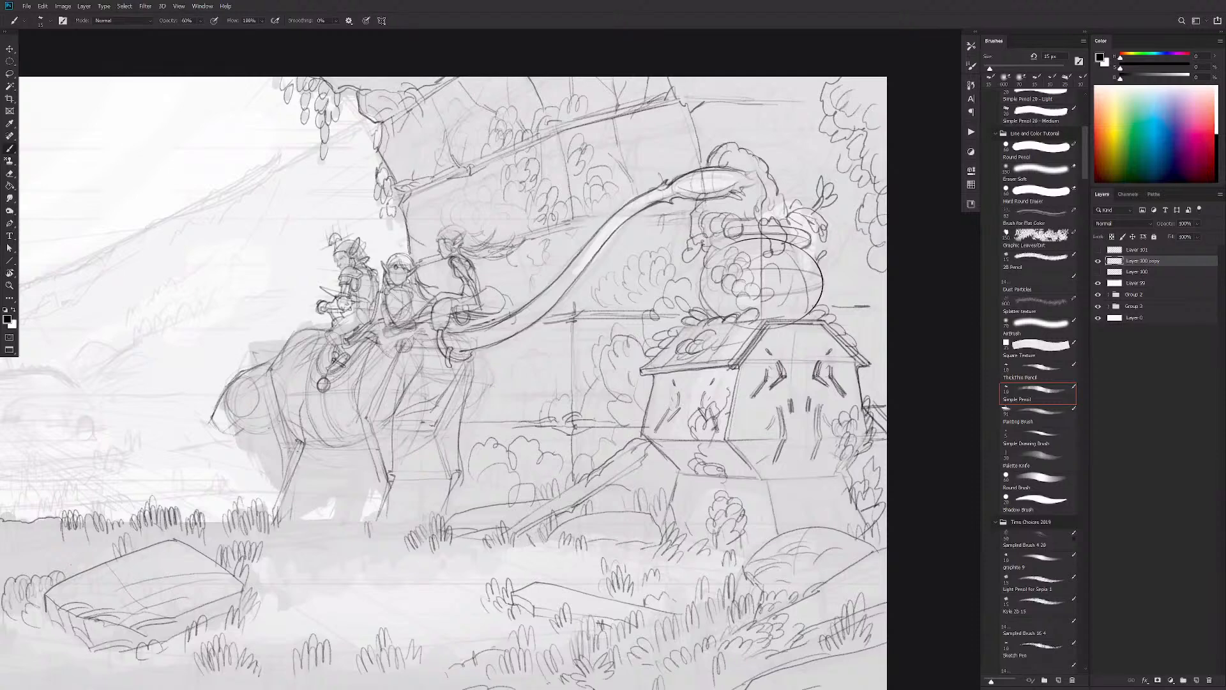
mouse_move(604, 471)
mouse_down()
mouse_move(779, 422)
mouse_move(897, 444)
mouse_move(884, 436)
mouse_up()
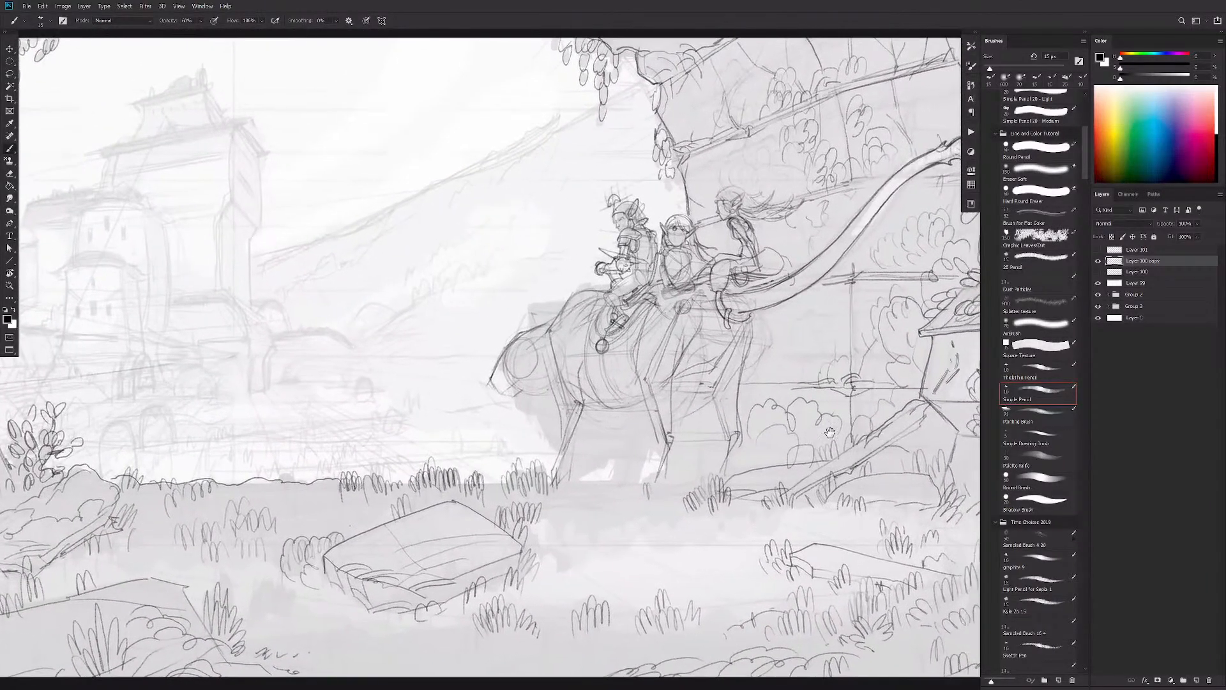
drag(646, 429, 572, 436)
mouse_move(716, 453)
mouse_down()
mouse_move(778, 461)
mouse_move(862, 427)
mouse_move(781, 426)
mouse_move(765, 447)
mouse_up()
scroll(784, 436, up, 4)
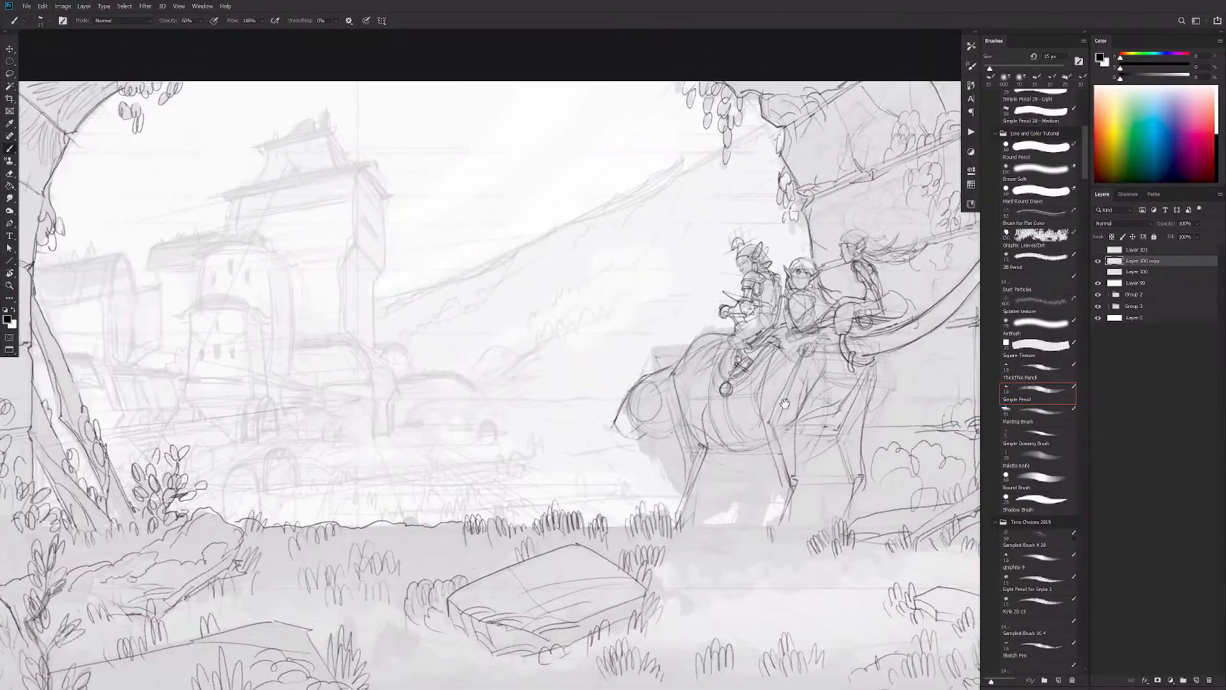
Step: Compare the sketch with its layer hidden and shown, then duplicate Layer 100 copy and hide the original
click(1098, 261)
click(1098, 262)
scroll(856, 358, up, 2)
drag(839, 227, 670, 306)
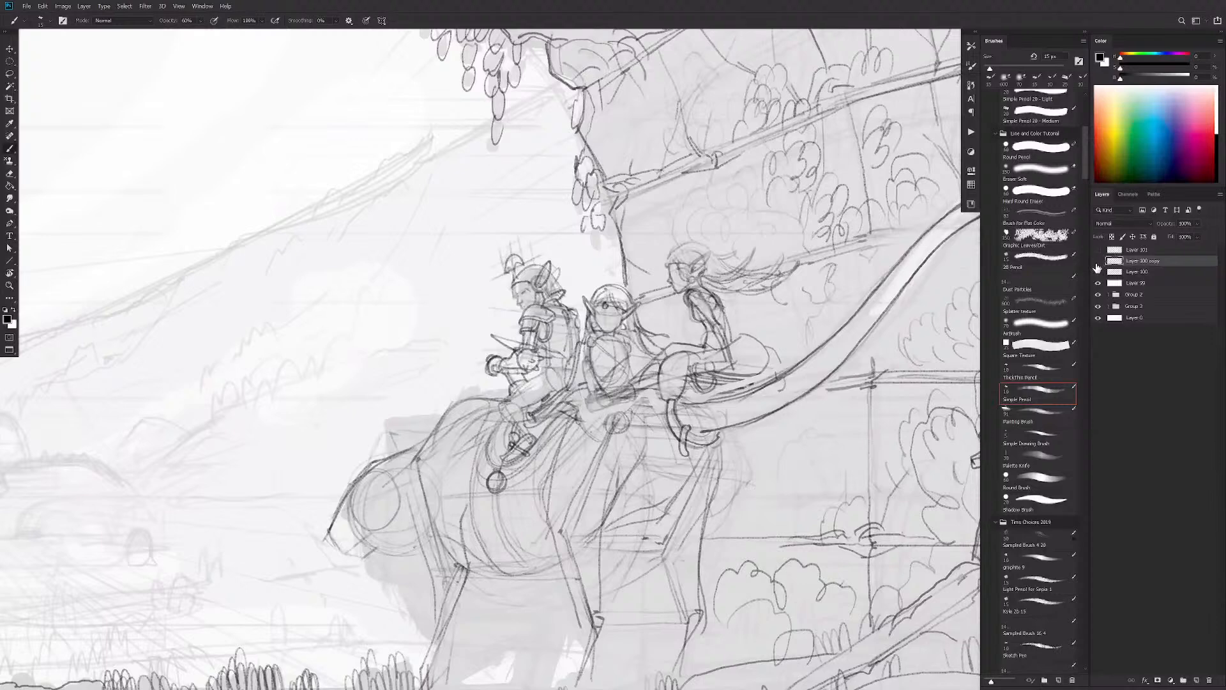
click(1098, 260)
click(1099, 261)
key(ctrl+j)
click(1098, 272)
Step: Shrink the Eraser, remove the rough lines behind the front rider's ear and redraw the back of the head
key(e)
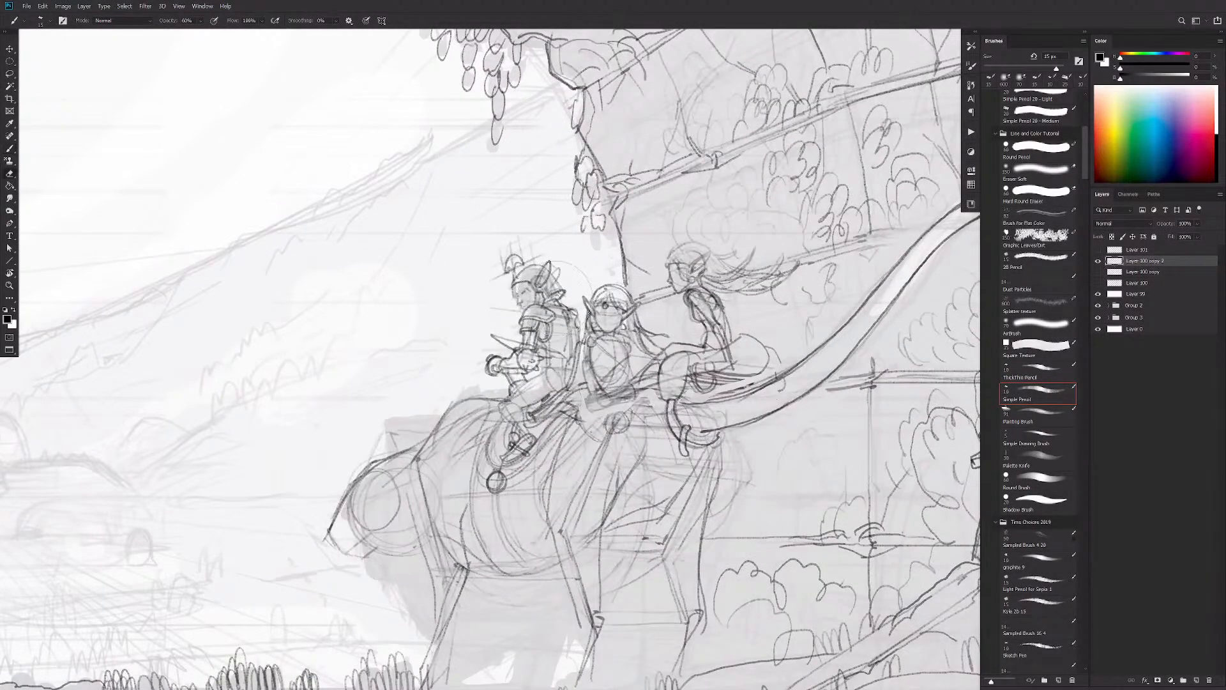
key(b)
scroll(568, 286, up, 3)
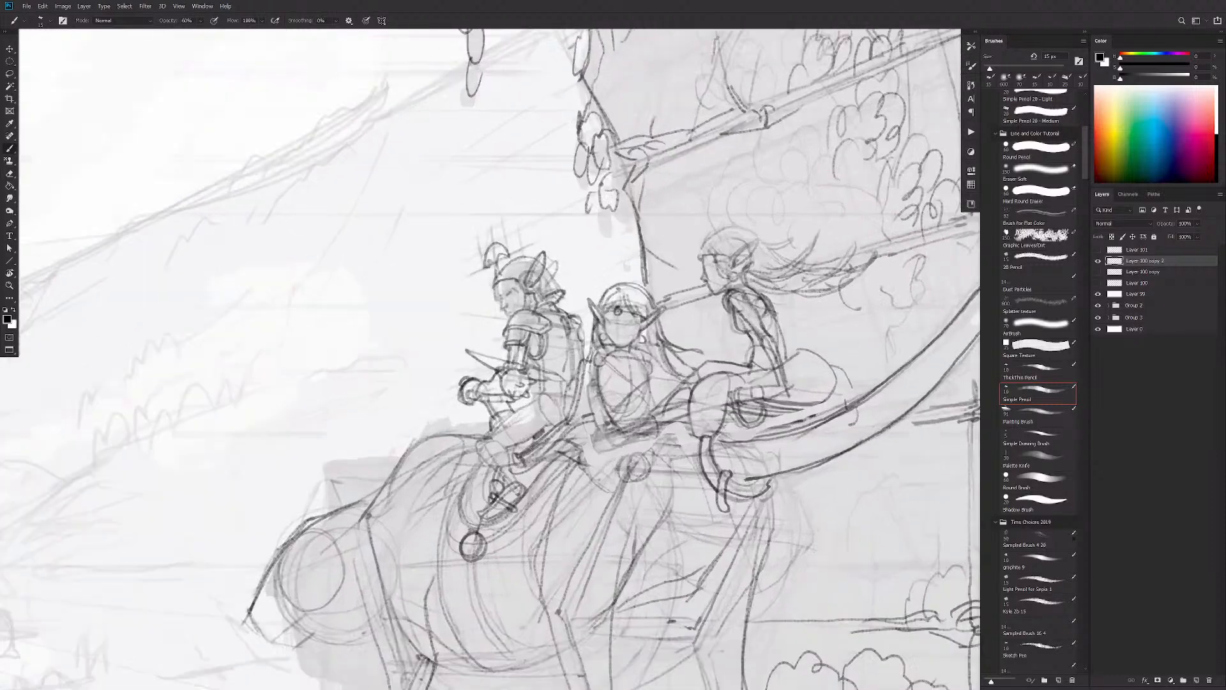
drag(498, 286, 494, 301)
drag(760, 422, 737, 435)
key(e)
key(e)
key(bracketleft)
key(bracketleft)
key(bracketleft)
key(bracketleft)
key(bracketleft)
key(bracketleft)
key(bracketleft)
key(bracketleft)
key(bracketleft)
key(bracketleft)
key(bracketleft)
key(bracketleft)
key(bracketleft)
key(bracketleft)
key(bracketleft)
key(bracketleft)
key(bracketleft)
drag(530, 279, 532, 292)
key(b)
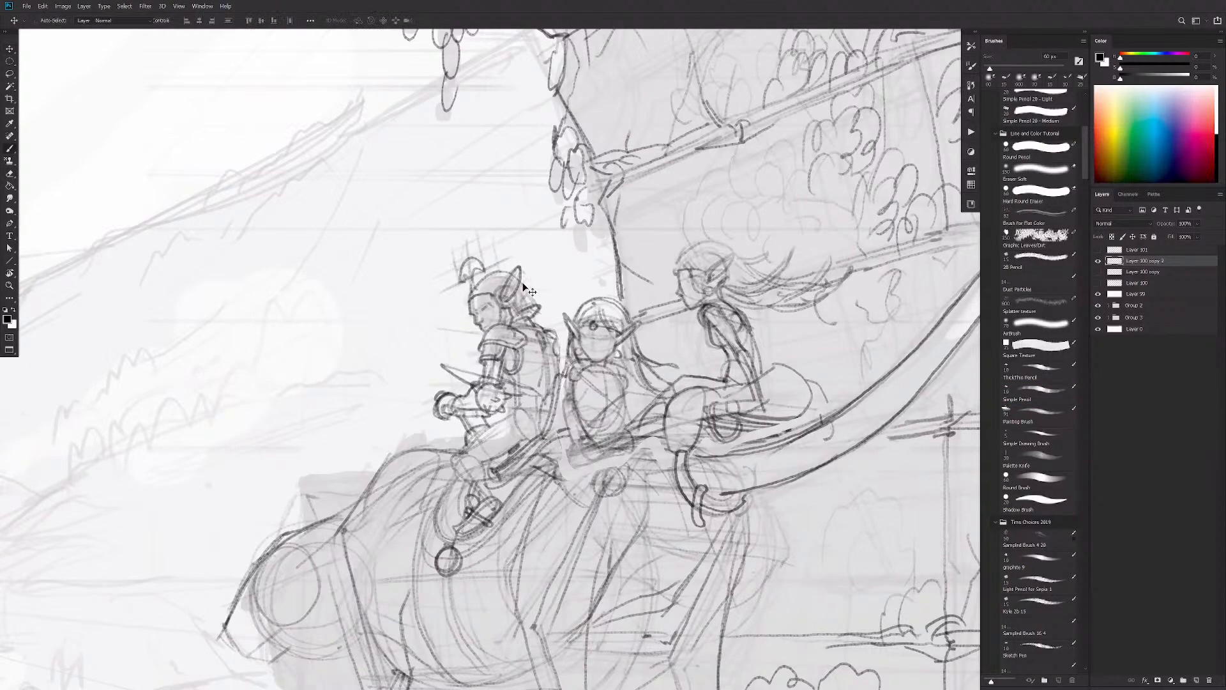
mouse_move(534, 299)
mouse_down()
mouse_move(524, 316)
mouse_move(518, 303)
mouse_up()
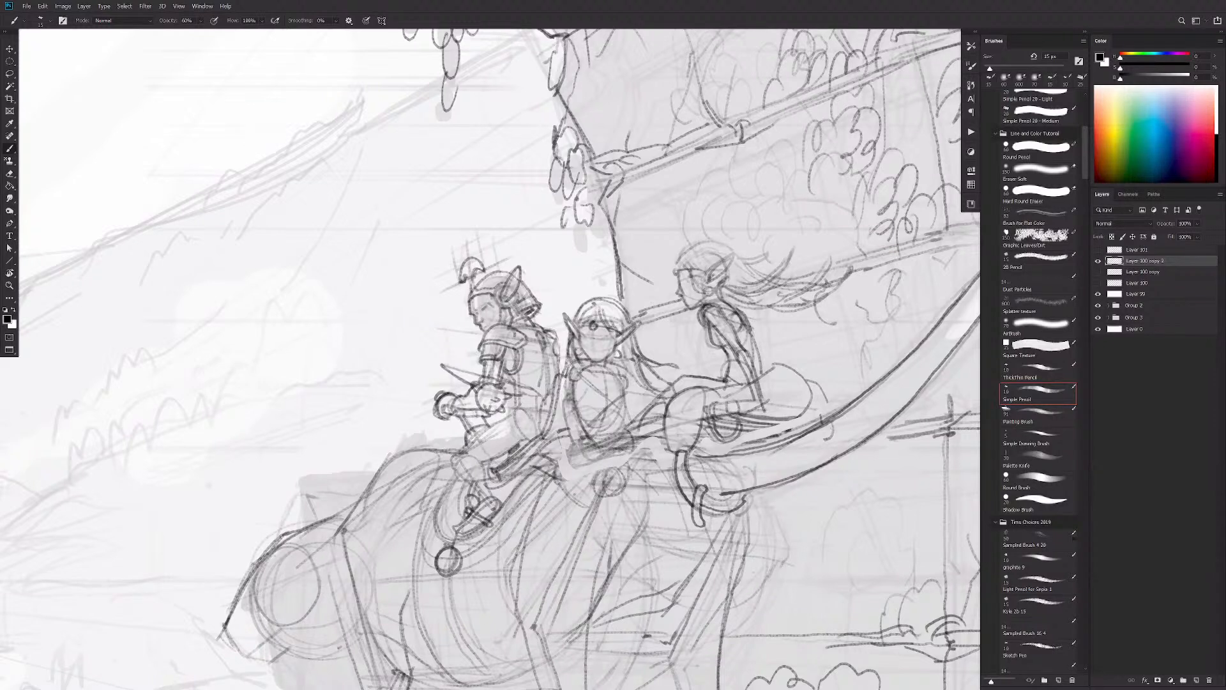
key(e)
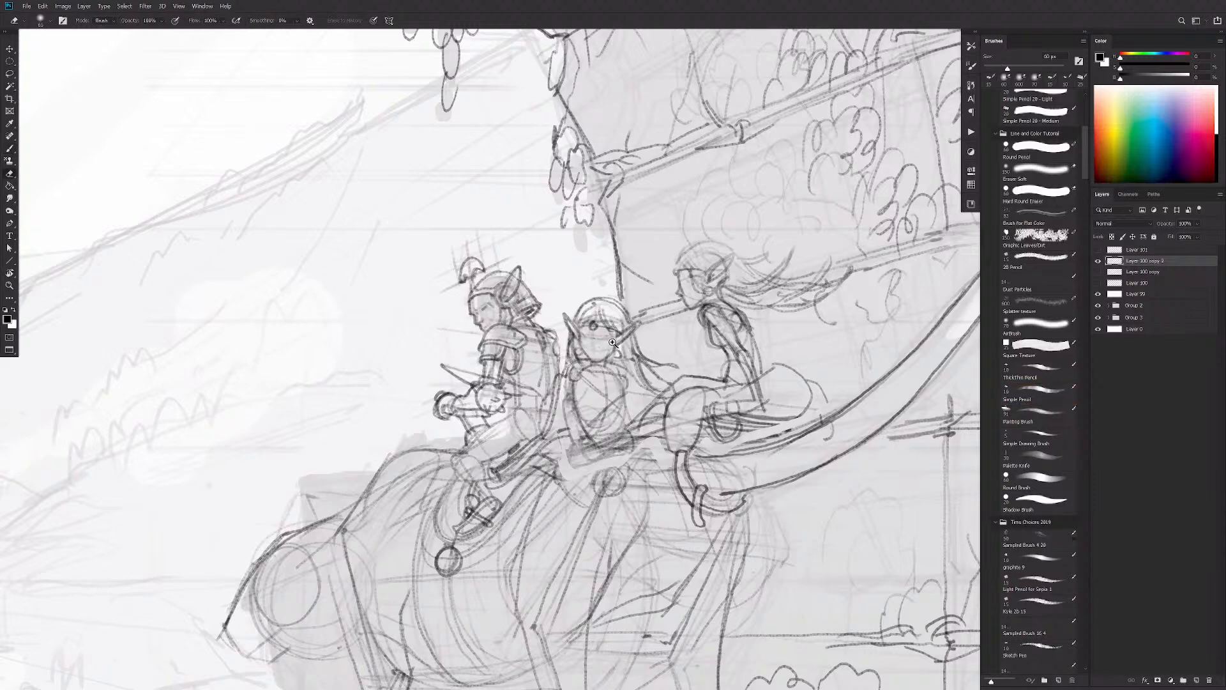
key(ctrl+plus)
key(b)
mouse_move(432, 260)
mouse_down()
mouse_move(391, 282)
mouse_move(405, 264)
mouse_move(445, 269)
mouse_move(417, 259)
mouse_move(393, 282)
mouse_up()
key(ctrl+z)
key(ctrl+z)
key(ctrl+z)
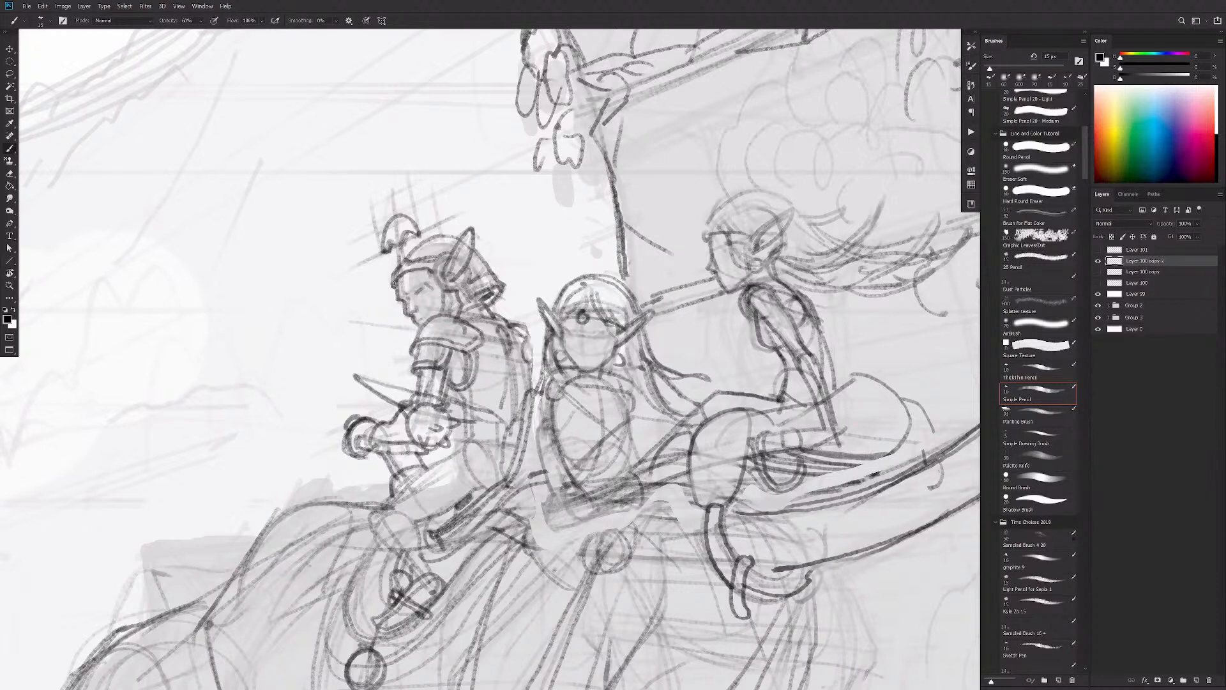
Step: Draw the middle rider's fringe and facial features, including the nose and mouth
drag(594, 298, 615, 330)
drag(609, 393, 596, 406)
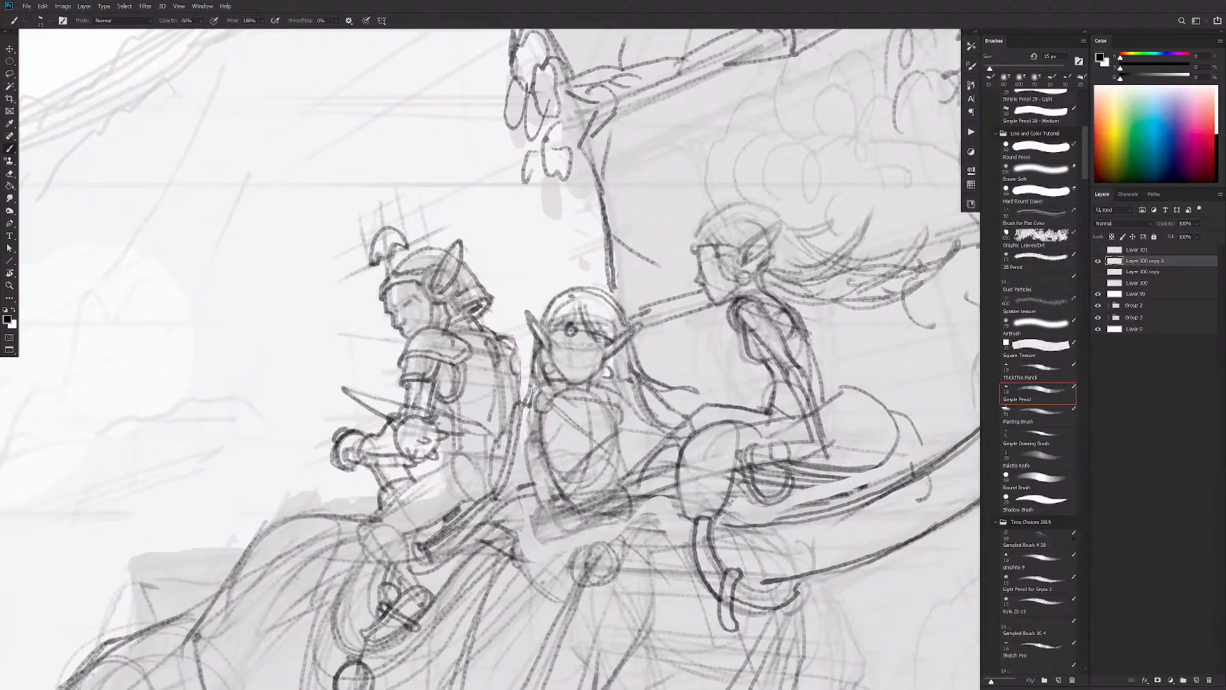
drag(570, 351, 563, 365)
Step: Erase the heavy lines of the rear rider's face and neck and lightly redraw them
drag(778, 275, 725, 288)
key(e)
mouse_move(652, 303)
mouse_down()
mouse_move(650, 279)
mouse_move(657, 312)
mouse_up()
key(b)
mouse_move(646, 264)
mouse_down()
mouse_move(646, 249)
mouse_move(754, 350)
mouse_move(734, 322)
mouse_move(687, 344)
mouse_move(685, 329)
mouse_move(693, 351)
mouse_up()
key(e)
key(b)
key(e)
key(b)
key(e)
key(ctrl+z)
key(b)
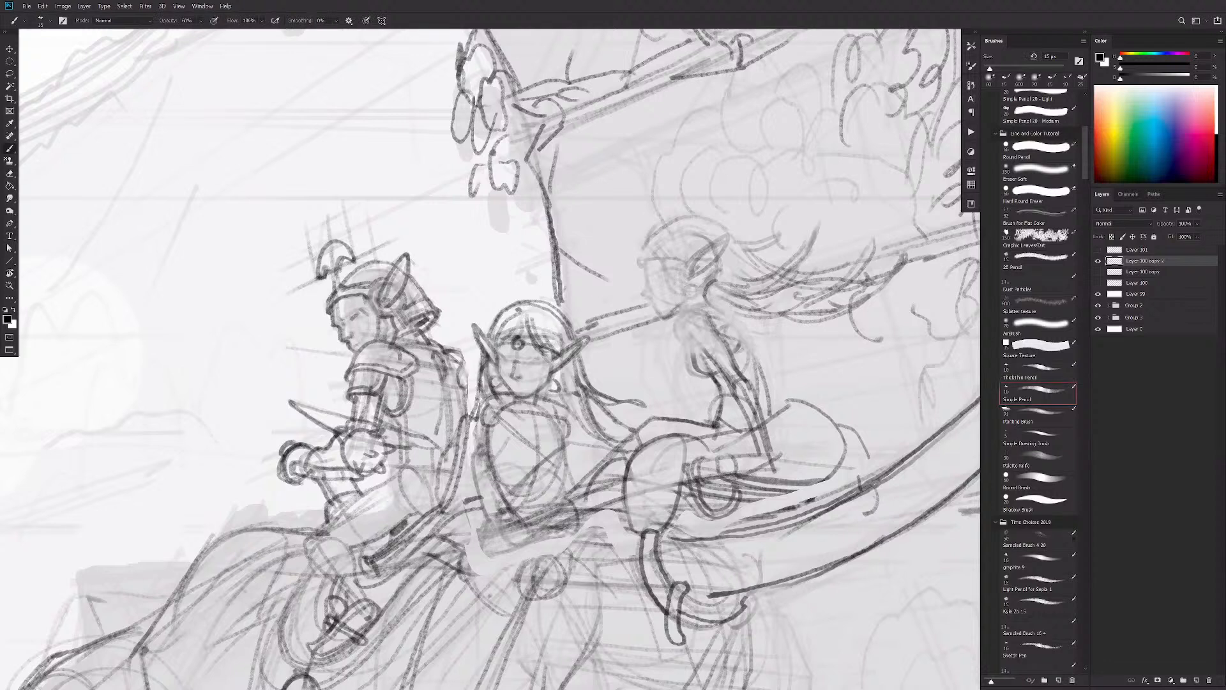
Step: Redraw the rear rider's torso and upper arm with cleaner lines and a short sleeve
mouse_move(715, 308)
mouse_down()
mouse_move(686, 321)
mouse_move(698, 369)
mouse_move(758, 355)
mouse_move(717, 388)
mouse_up()
key(e)
key(e)
key(b)
drag(794, 380, 718, 417)
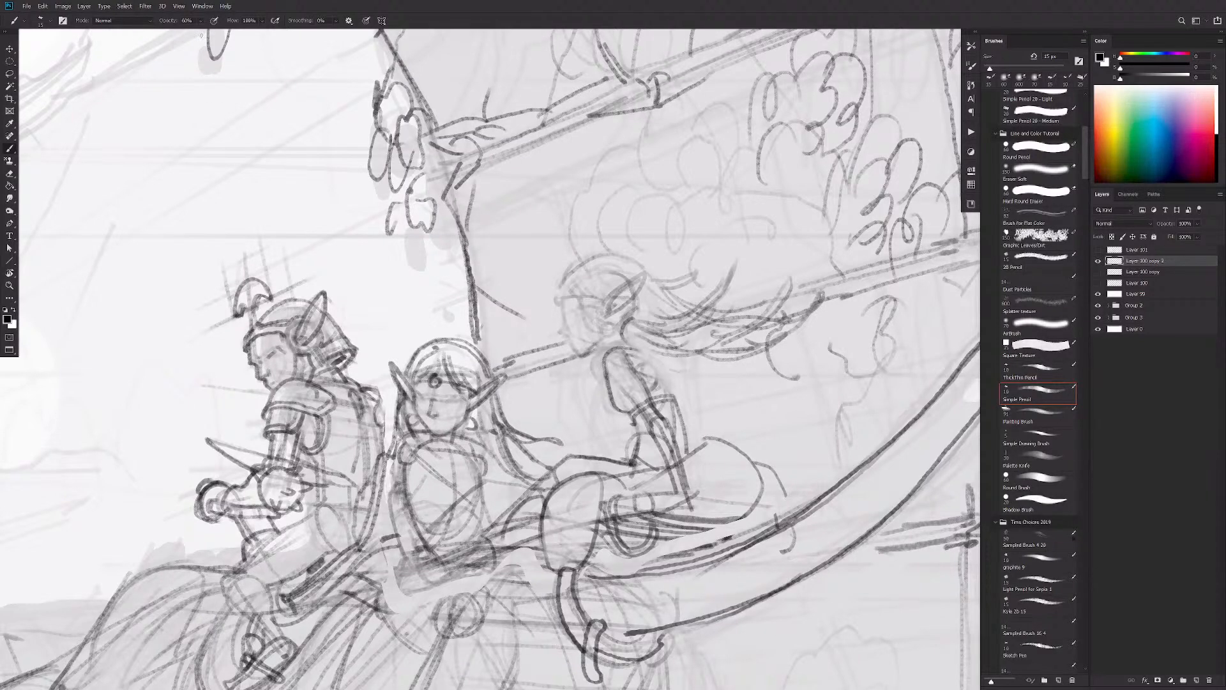
Step: Bring up Lionriders-Sketchbook-01.jpg, float the document windows and place the coloured lion rider illustration beside it as reference
click(202, 6)
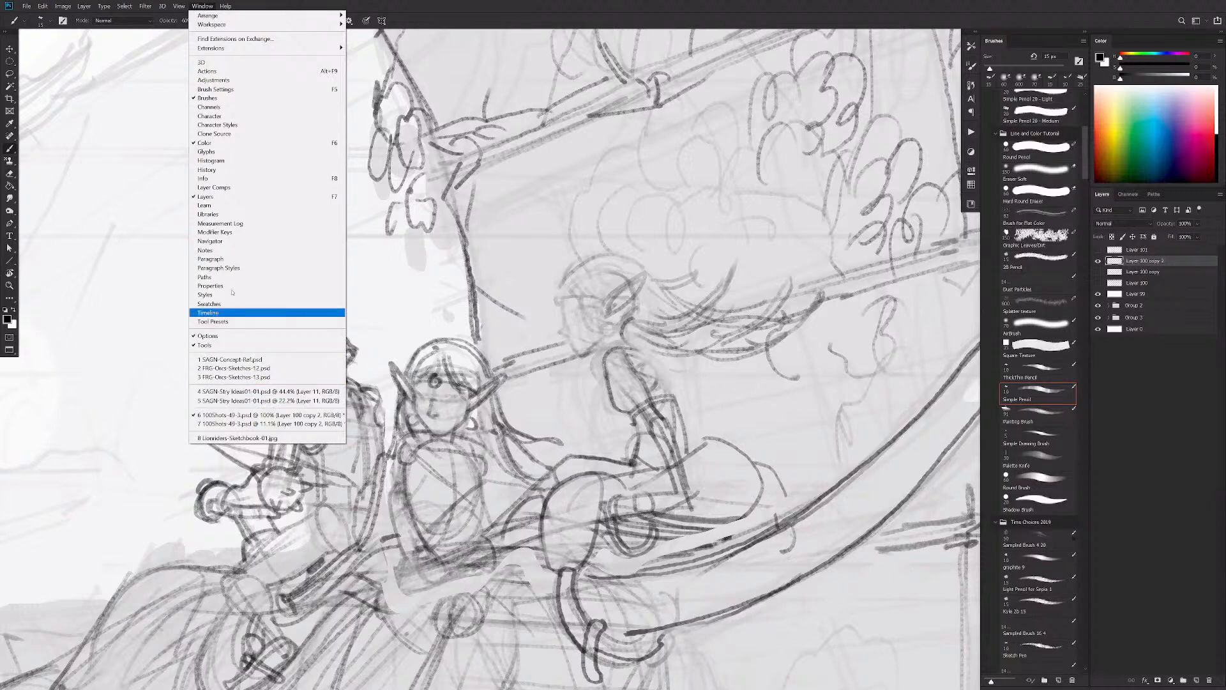
click(234, 438)
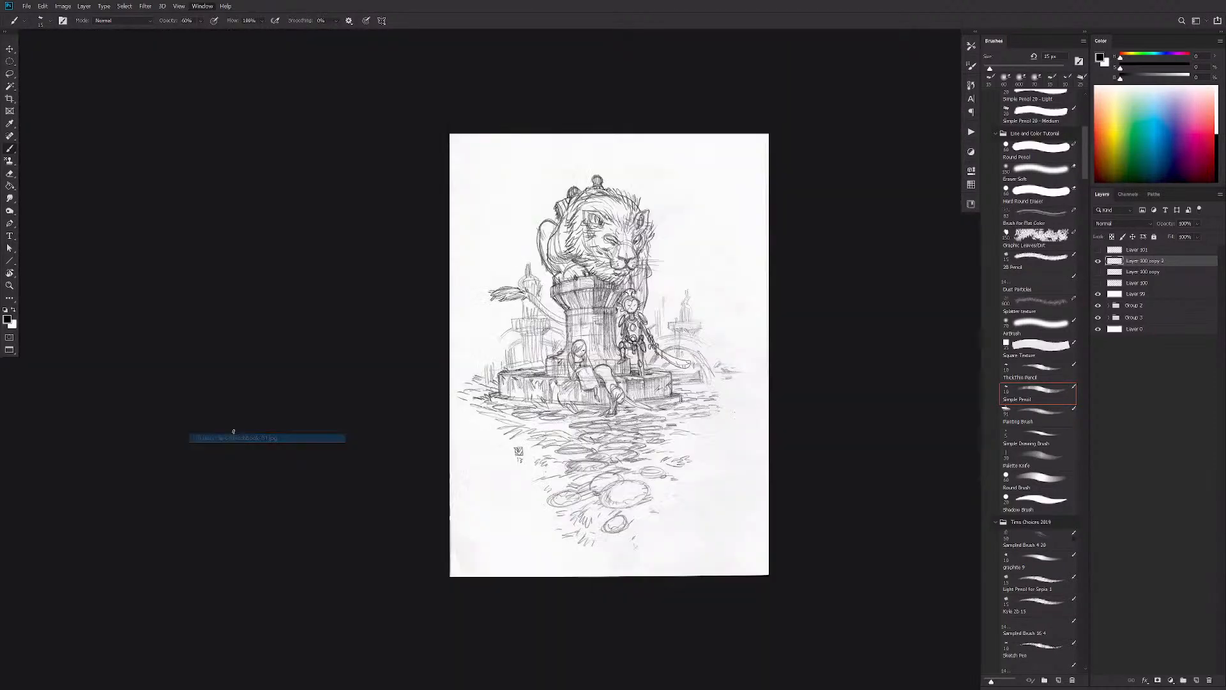
key(f)
key(f)
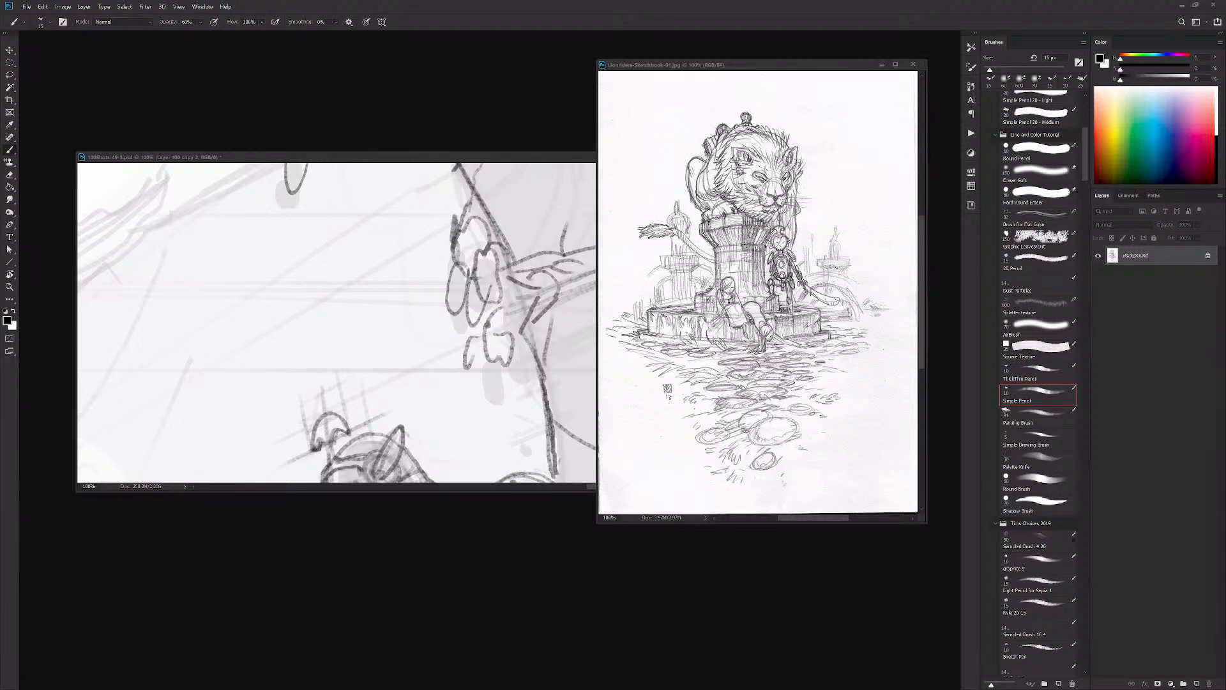
drag(596, 170, 493, 83)
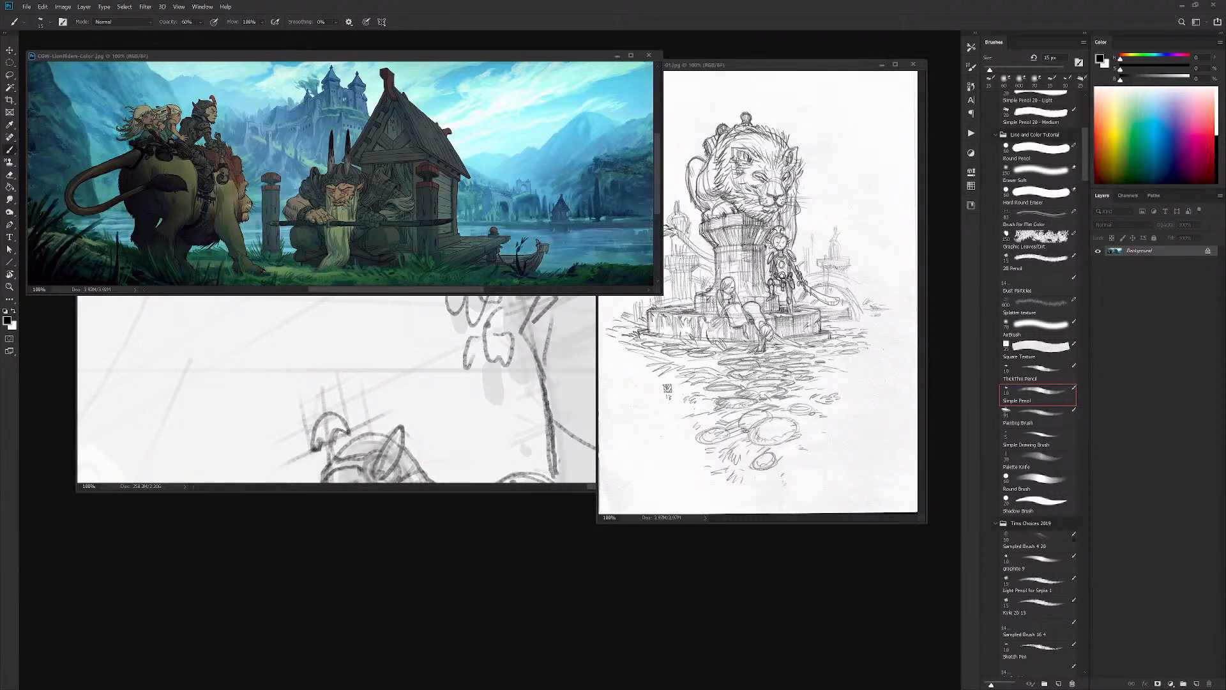
Step: Open the high-resolution lion rider illustration, close the smaller colour version and examine the mounted riders up close
drag(495, 686, 484, 588)
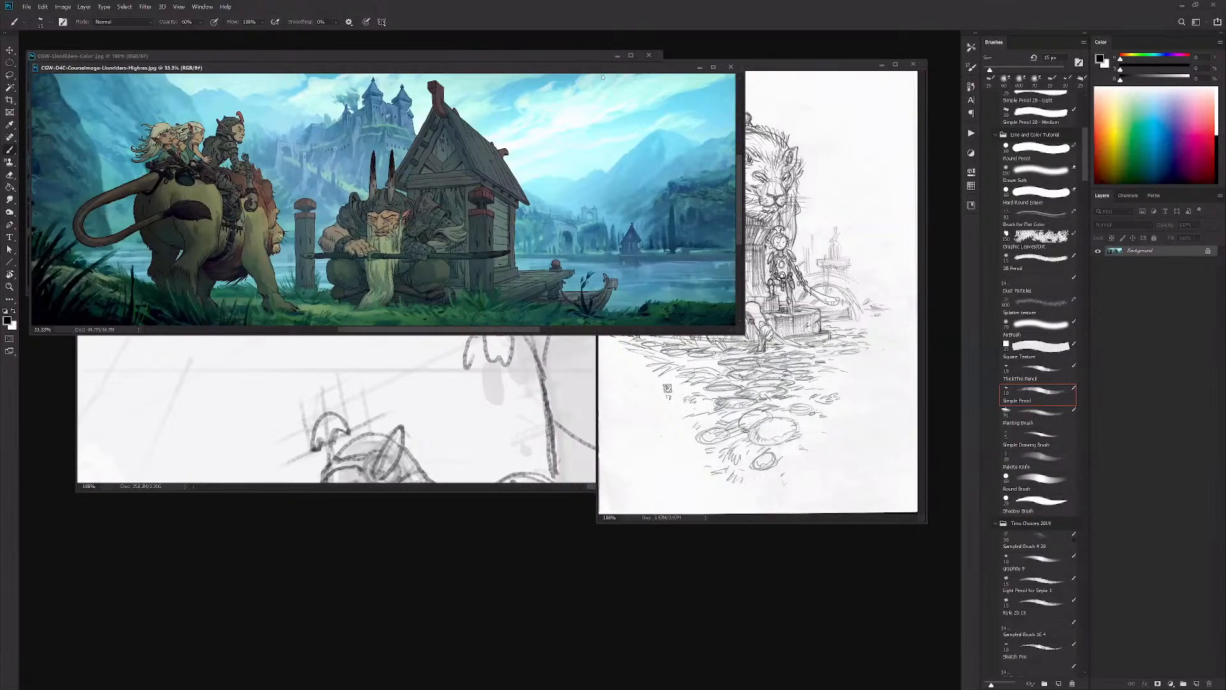
drag(600, 70, 629, 133)
click(642, 72)
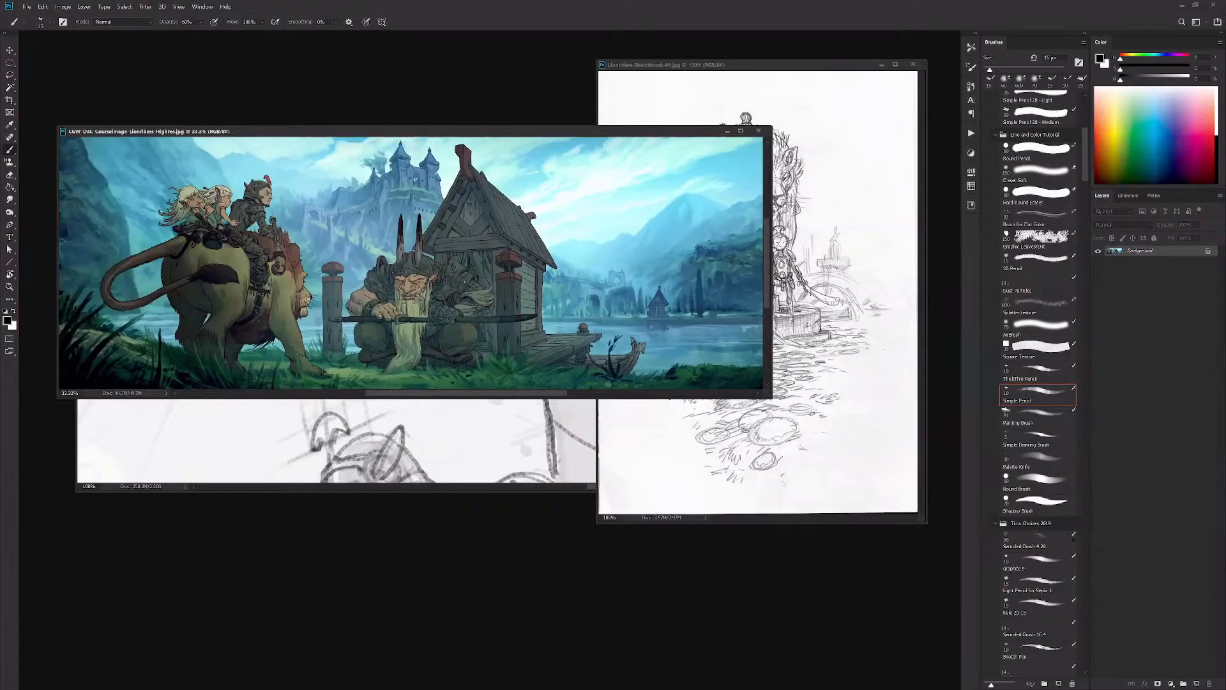
scroll(210, 210, up, 2)
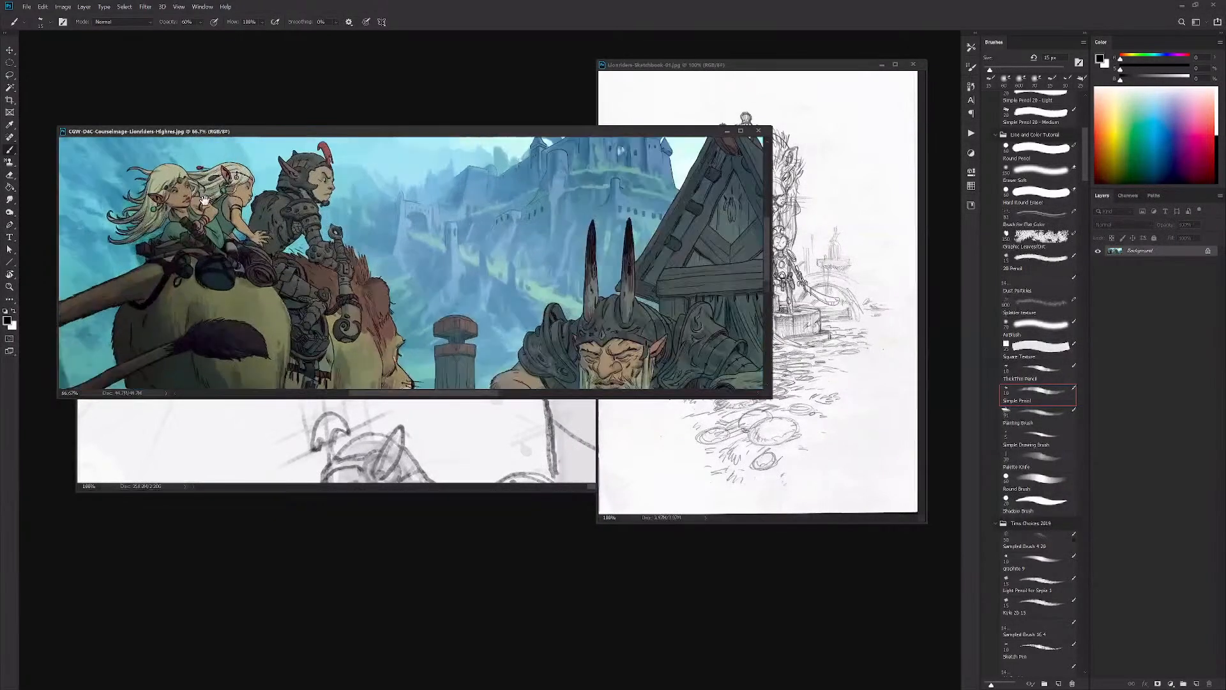
drag(233, 127, 296, 125)
drag(303, 218, 351, 219)
key(ctrl+w)
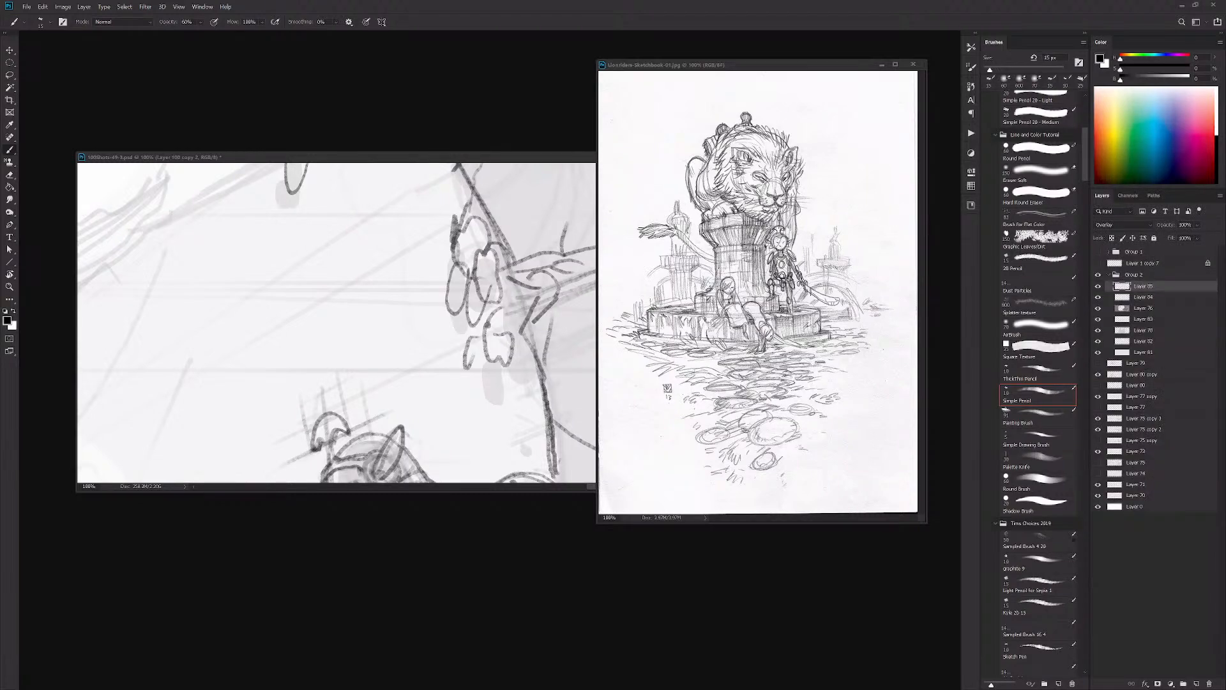
Step: Open the earlier sketch versions 100Shots-49.psd and 100Shots-49-2.psd one after the other to compare their compositions
drag(1225, 178, 449, 206)
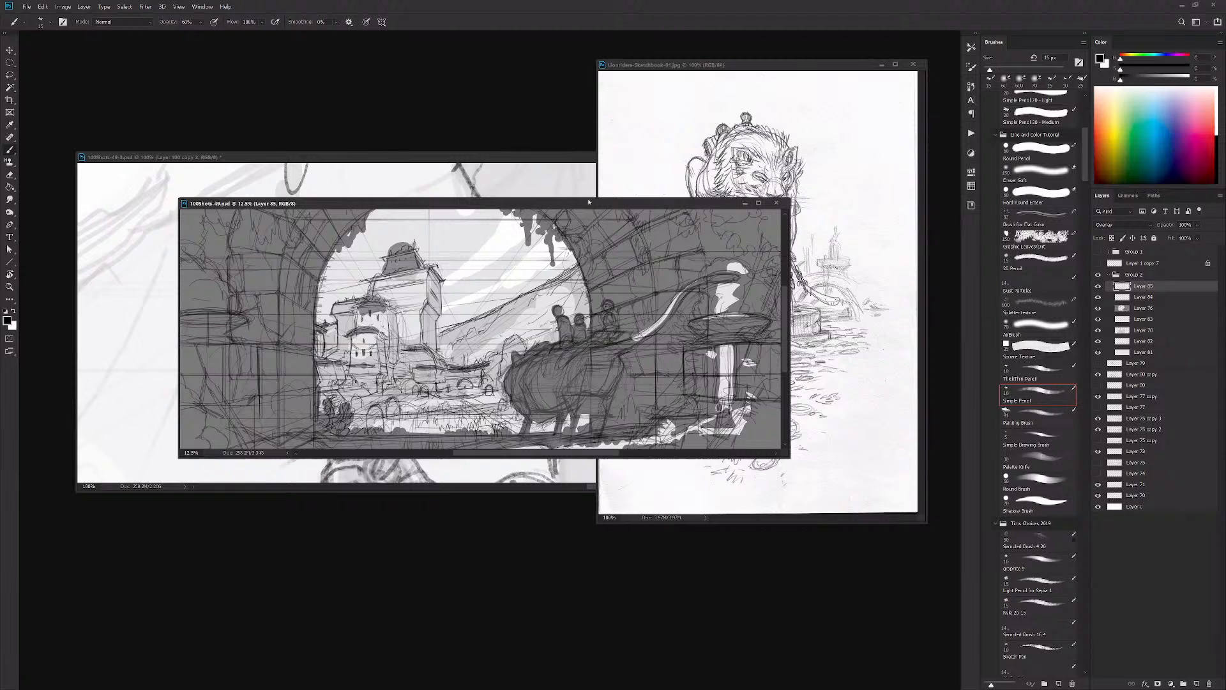
drag(570, 203, 607, 294)
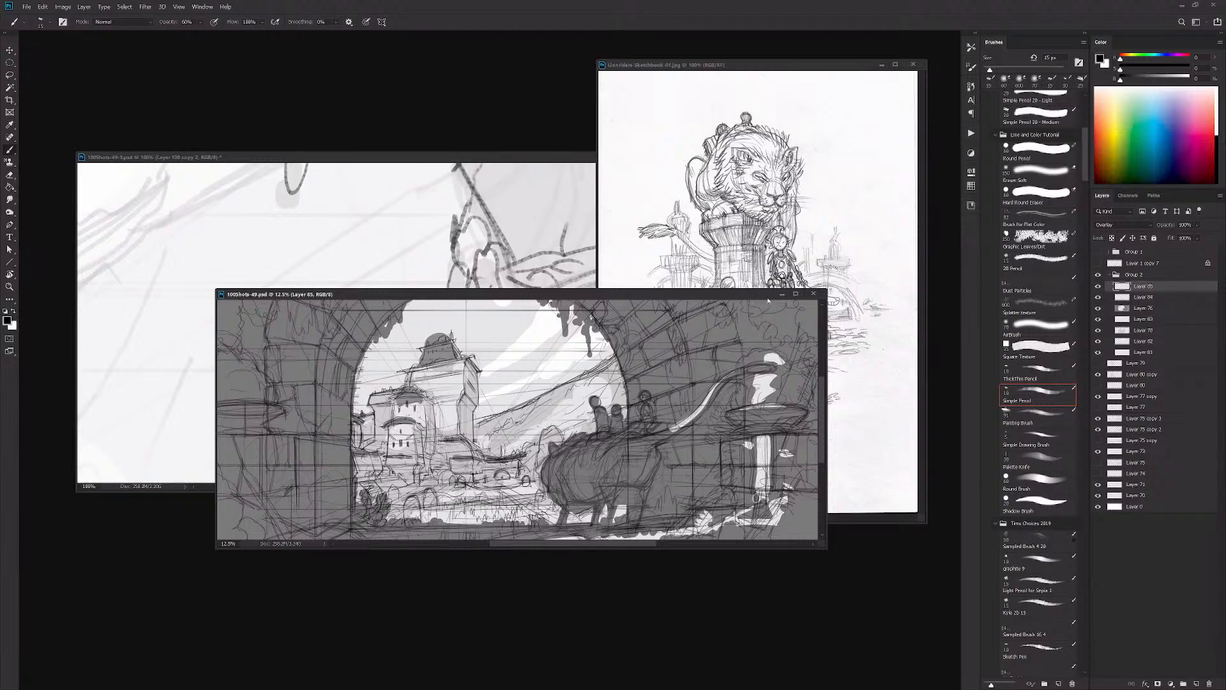
click(812, 294)
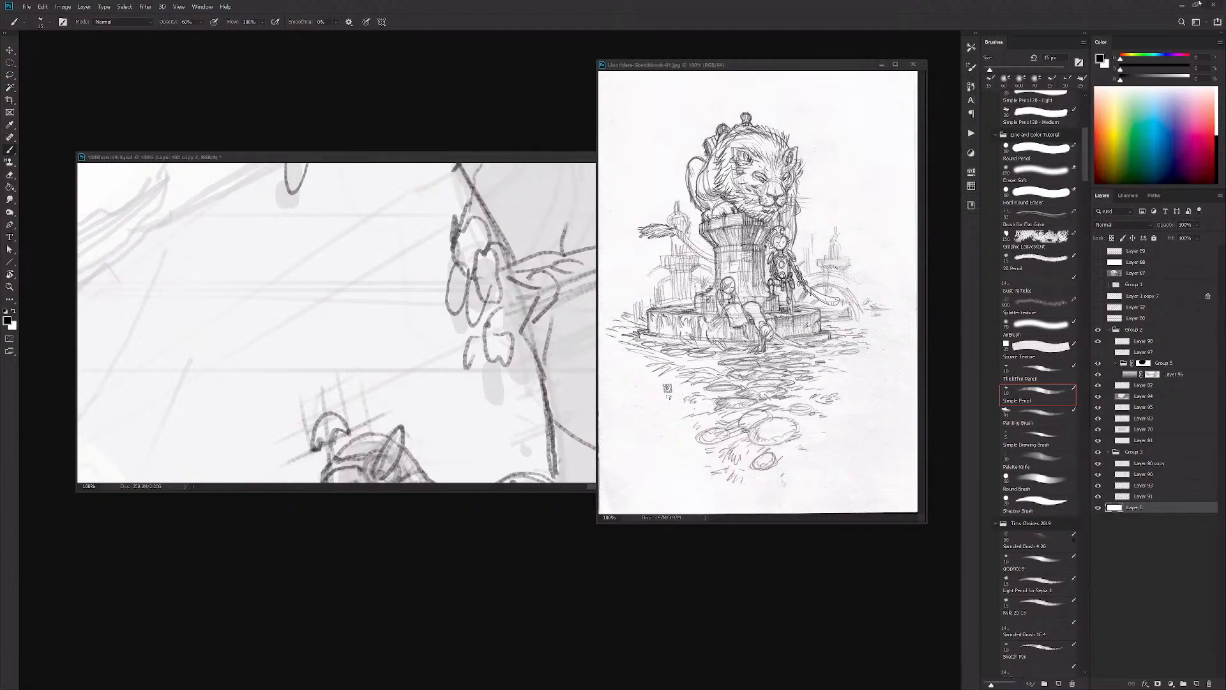
drag(1225, 311, 533, 174)
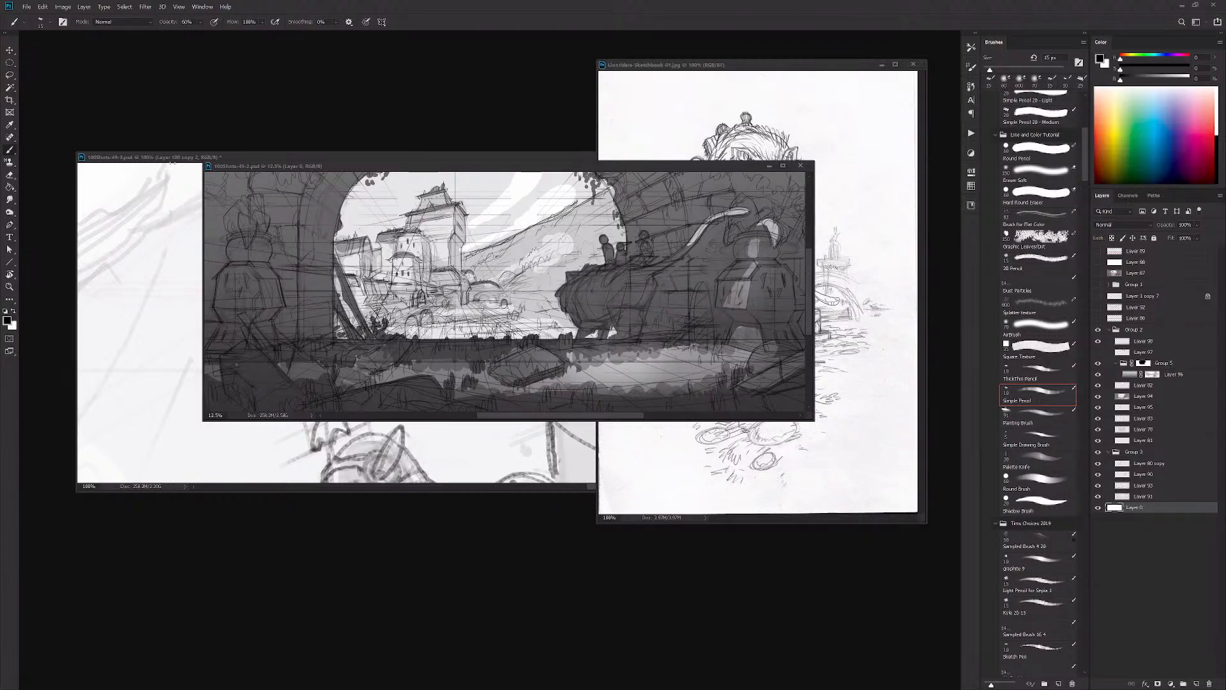
click(501, 157)
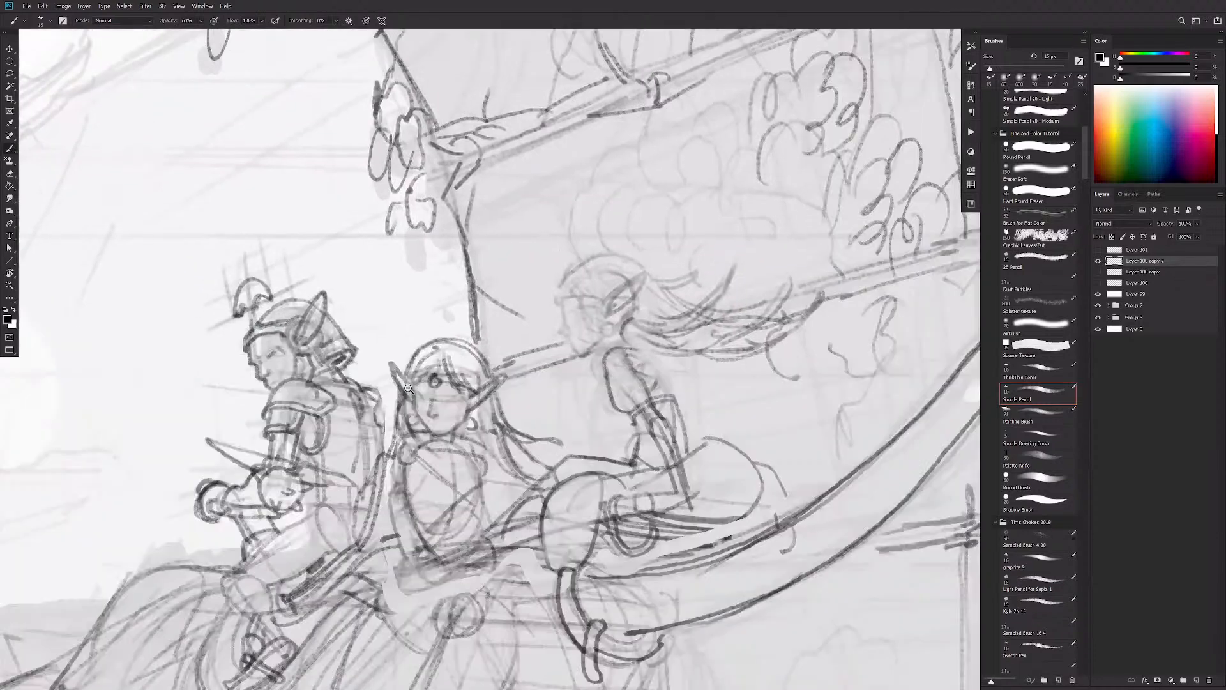
Step: Review the whole composition of the working sketch in its floating window
scroll(459, 403, down, 3)
drag(460, 403, 480, 356)
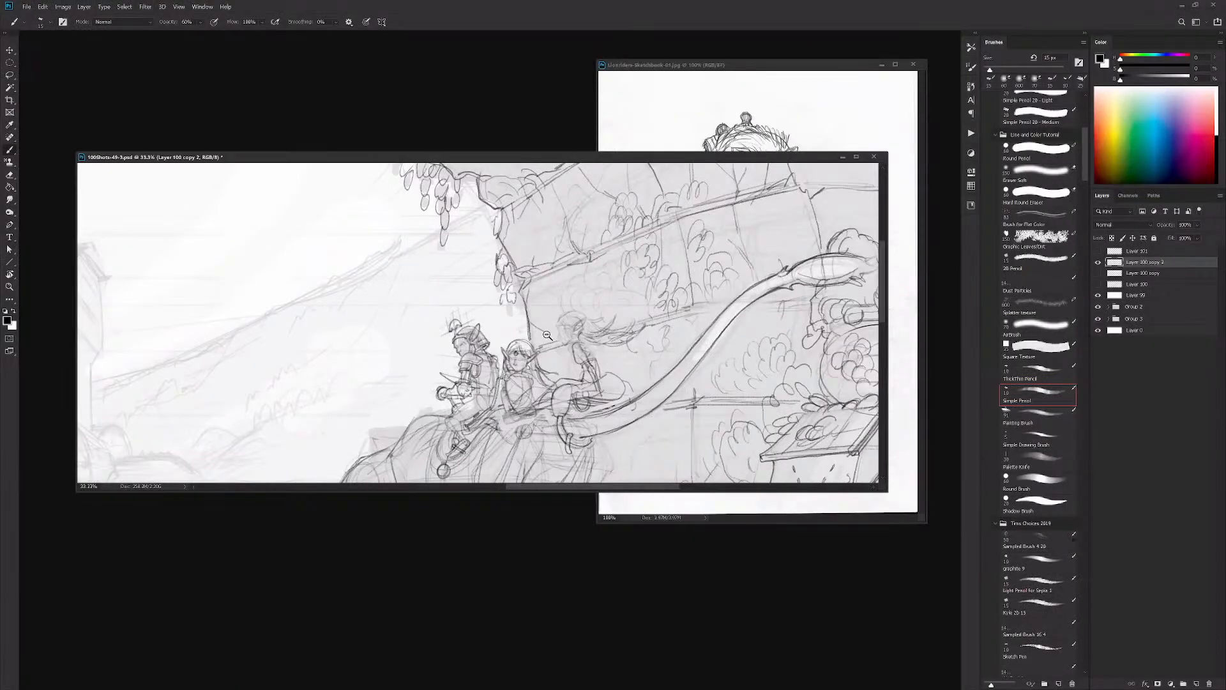
ctrl+alt+click(528, 332)
ctrl+alt+click(555, 365)
ctrl+alt+click(555, 366)
drag(614, 348, 667, 340)
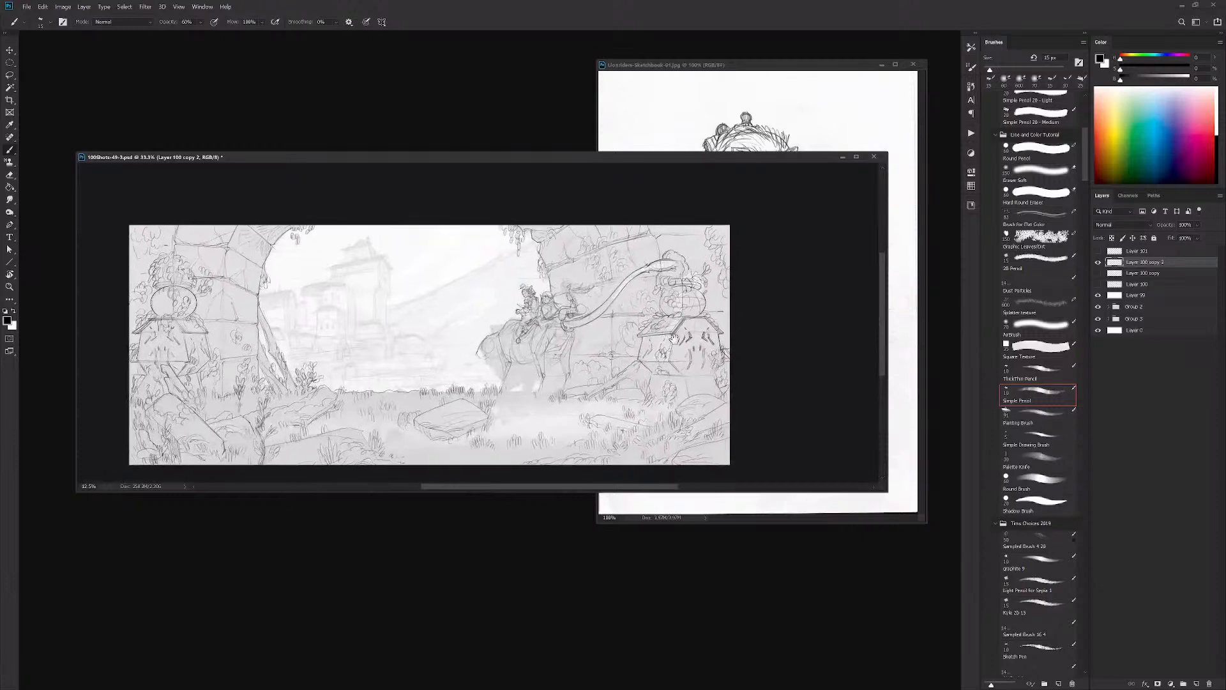
Step: Reopen the high-resolution coloured lion rider illustration and view the entire image full screen
mouse_move(1225, 419)
mouse_down()
mouse_move(780, 285)
mouse_move(405, 203)
mouse_up()
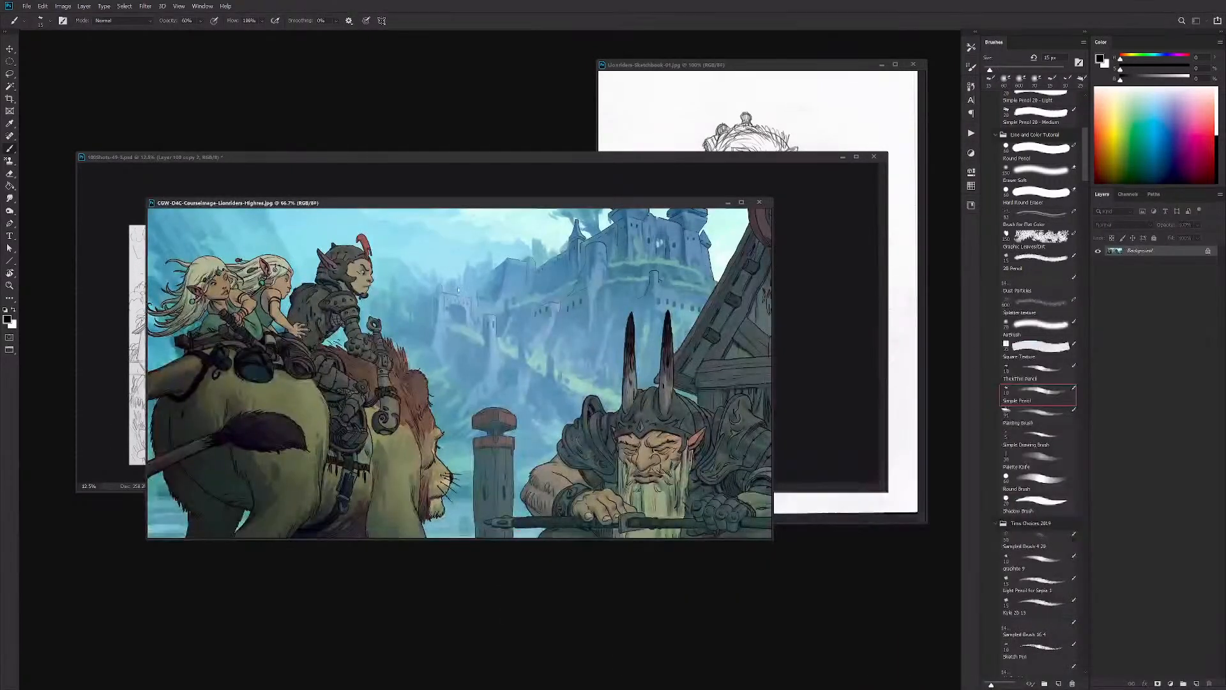
key(f)
drag(486, 366, 528, 384)
ctrl+alt+click(520, 373)
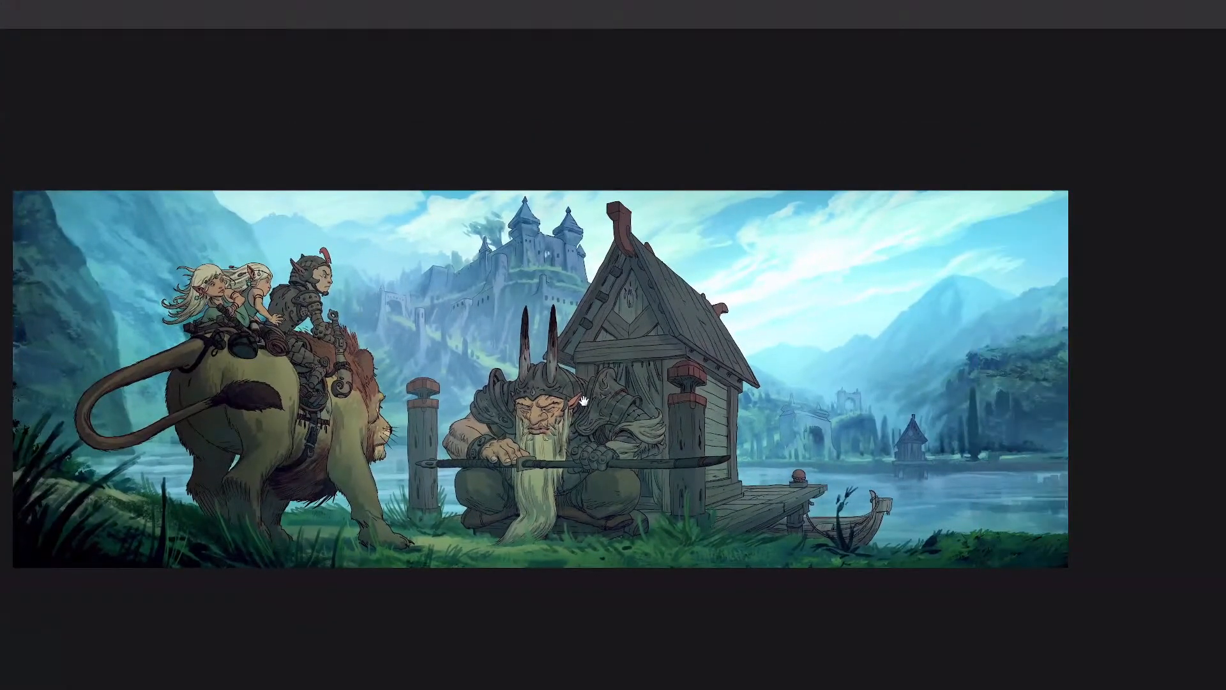
key(ctrl+0)
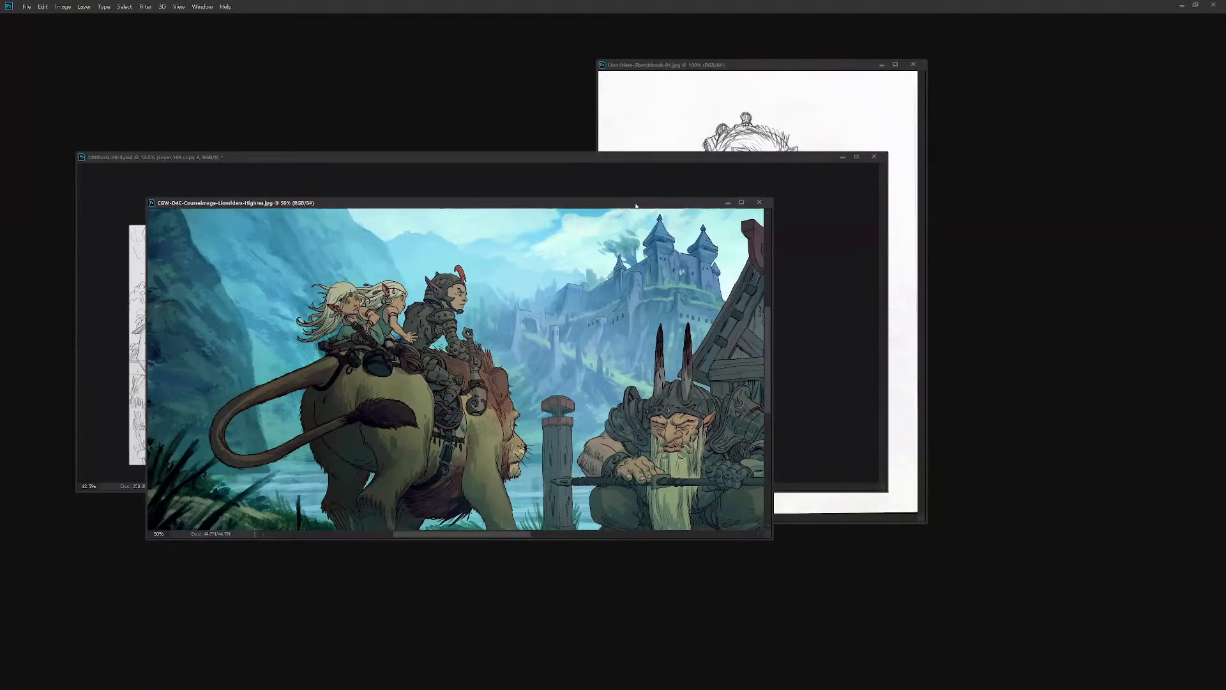
Step: Open the LionRiders thumbnail sheet full screen and examine its composition sketches
click(610, 162)
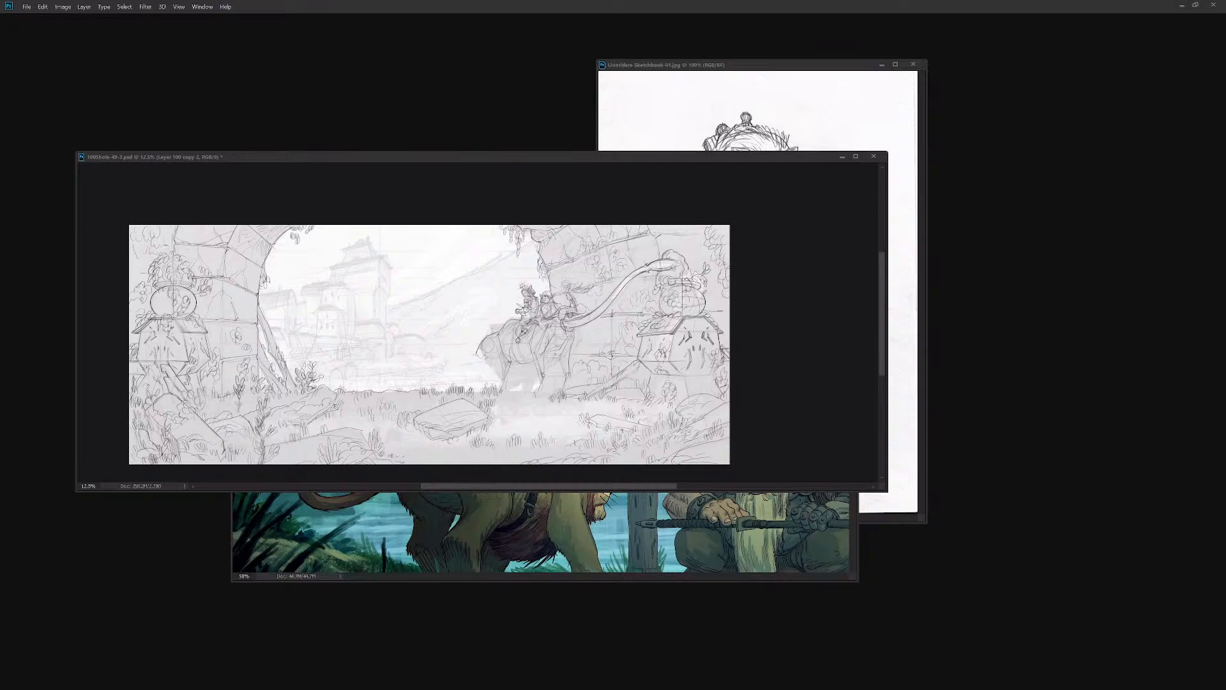
drag(476, 31, 424, 90)
key(f)
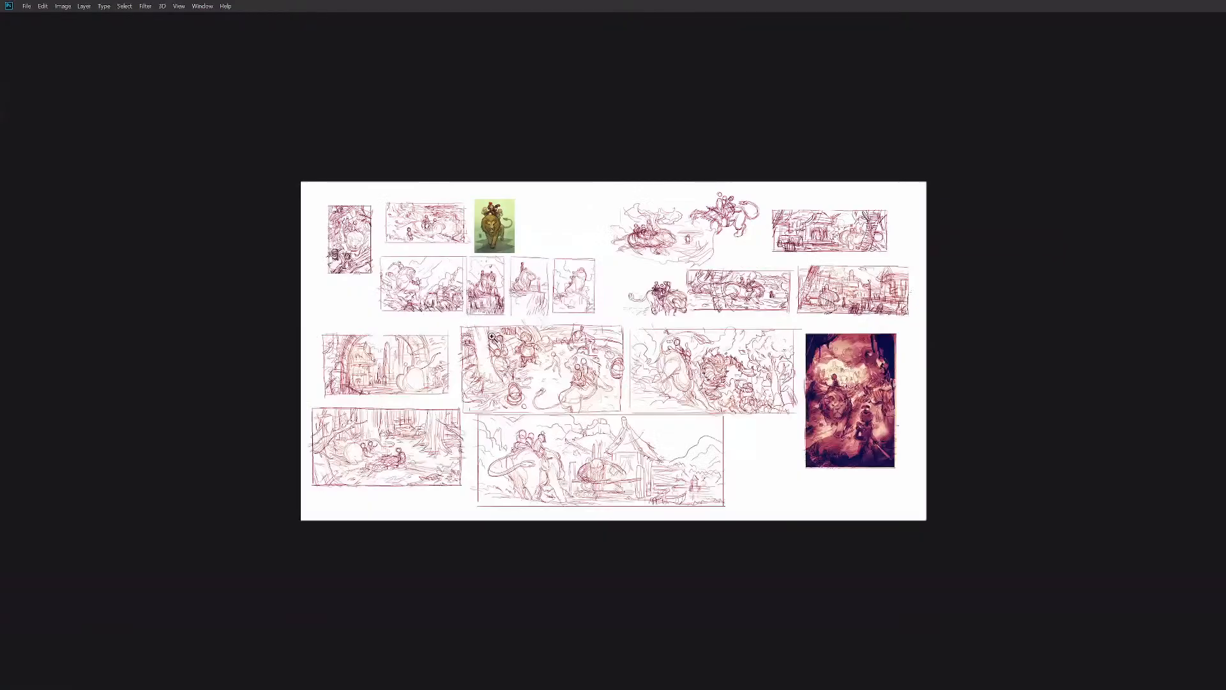
scroll(495, 345, up, 2)
scroll(486, 342, up, 1)
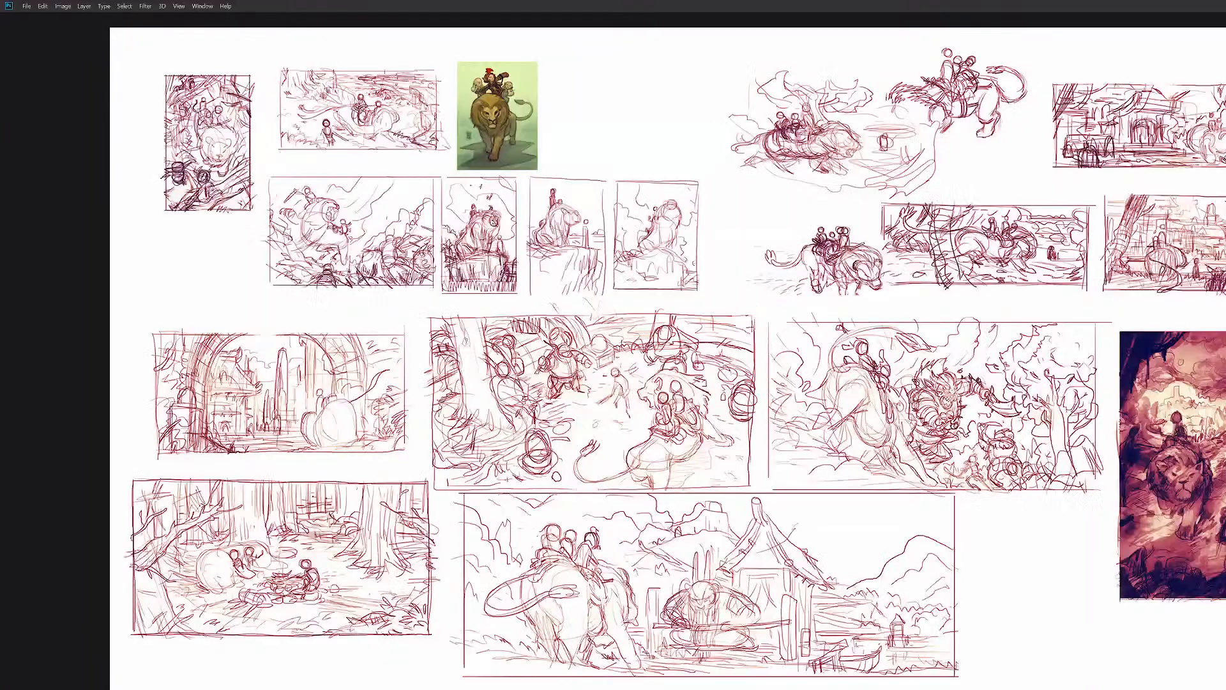
drag(518, 353, 466, 340)
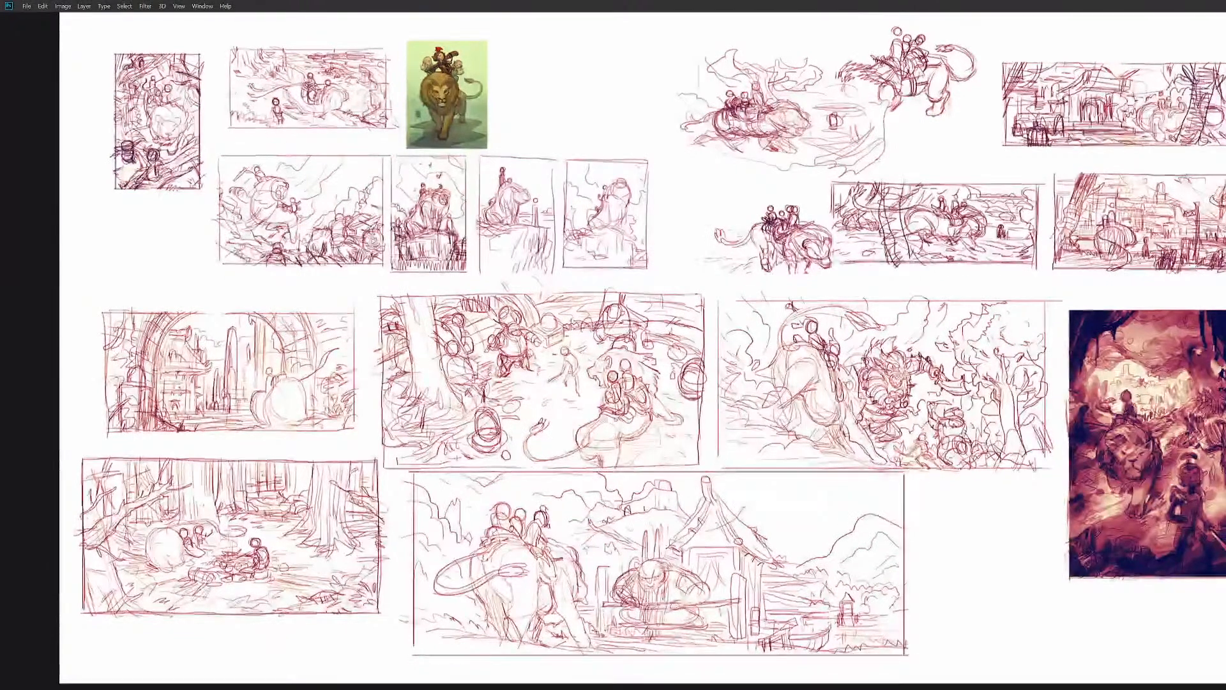
drag(529, 653, 532, 578)
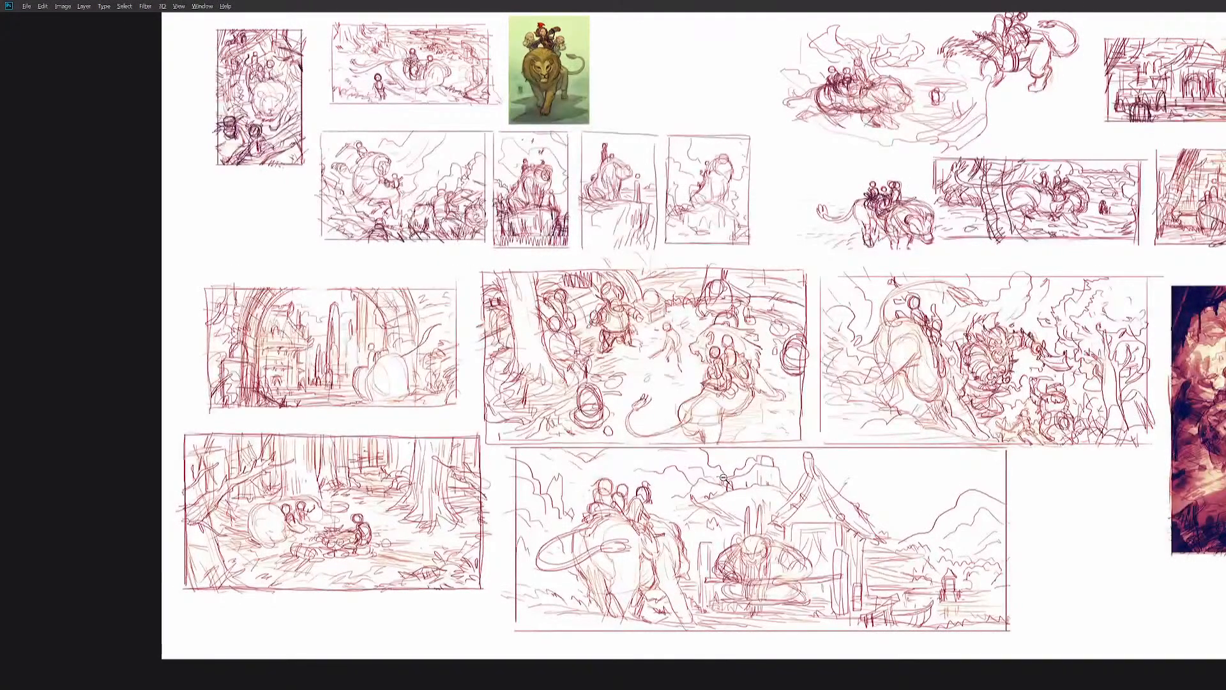
alt+click(706, 478)
alt+click(602, 400)
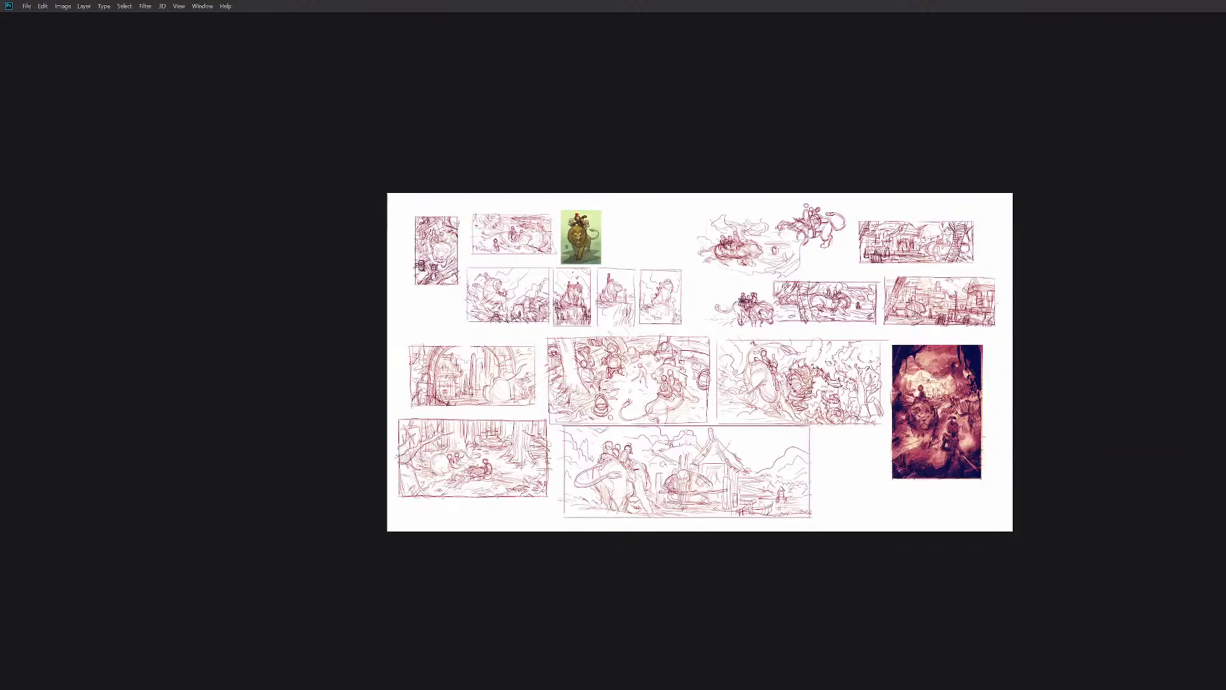
Step: Circle the main figures in the archway and lakeside thumbnails as focal points, and undo the marks
mouse_move(519, 353)
mouse_down()
mouse_move(457, 376)
mouse_move(528, 362)
mouse_up()
mouse_move(623, 429)
mouse_down()
mouse_move(598, 497)
mouse_move(636, 433)
mouse_up()
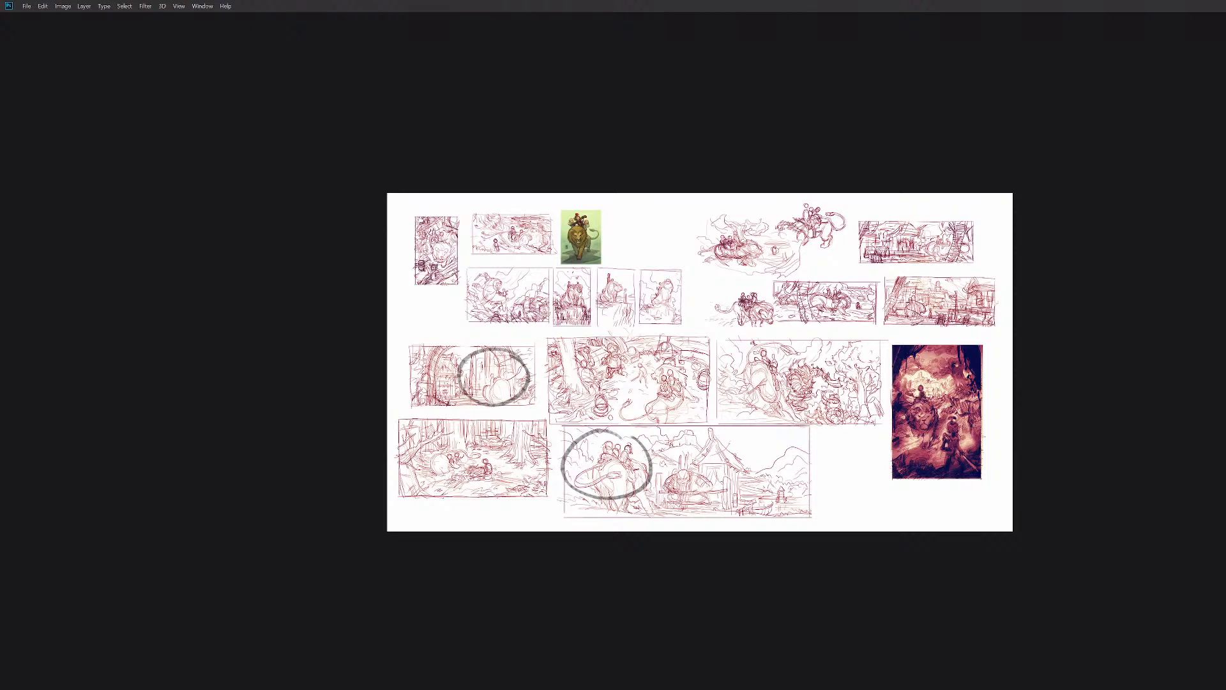
mouse_move(721, 447)
mouse_down()
mouse_move(661, 457)
mouse_move(729, 450)
mouse_up()
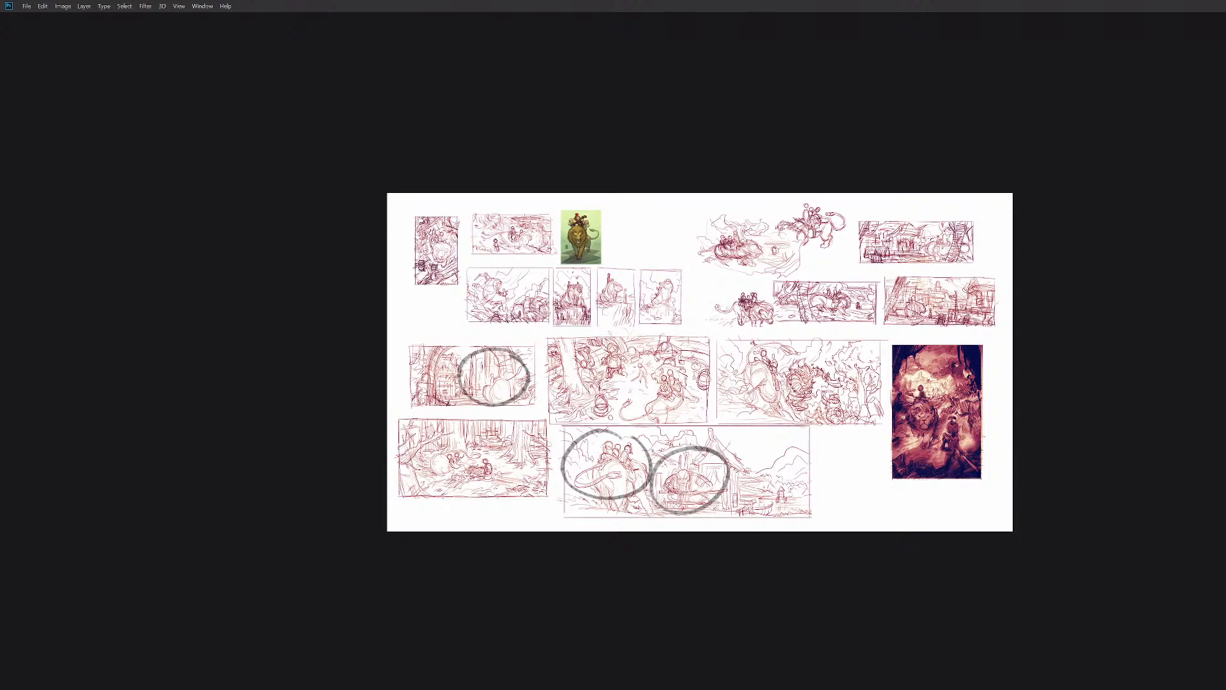
key(ctrl+z)
key(ctrl+z)
key(ctrl+z)
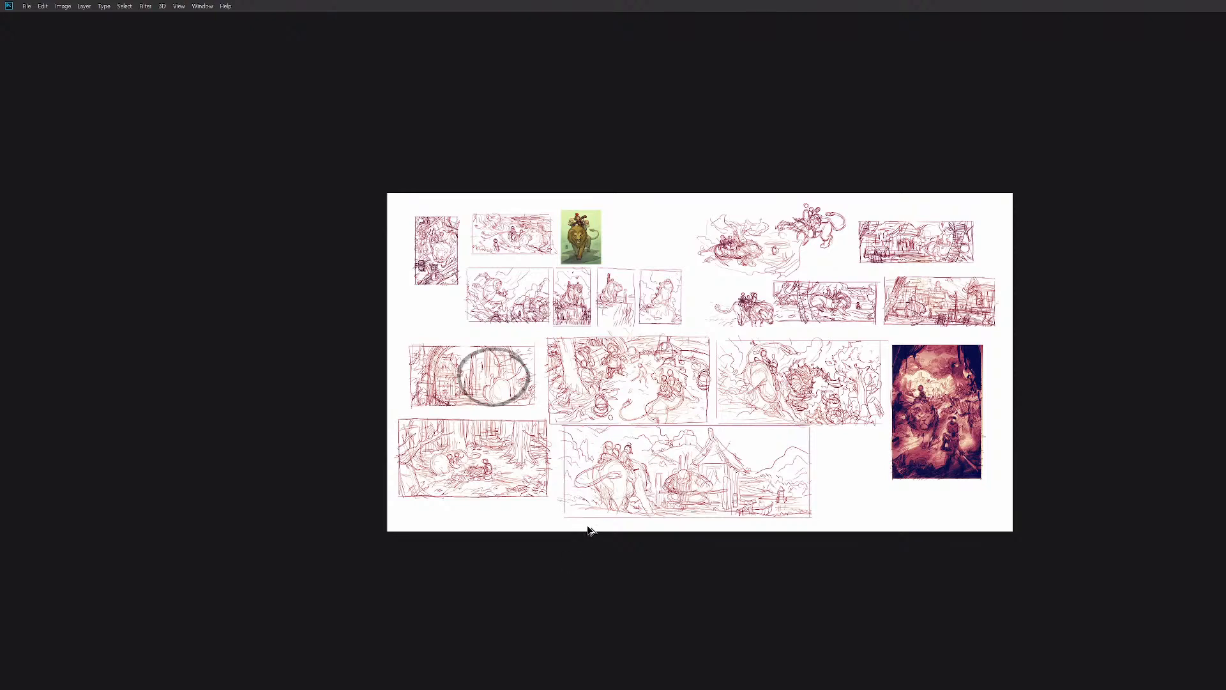
mouse_move(511, 352)
mouse_down()
mouse_move(465, 384)
mouse_move(521, 358)
mouse_up()
key(ctrl+z)
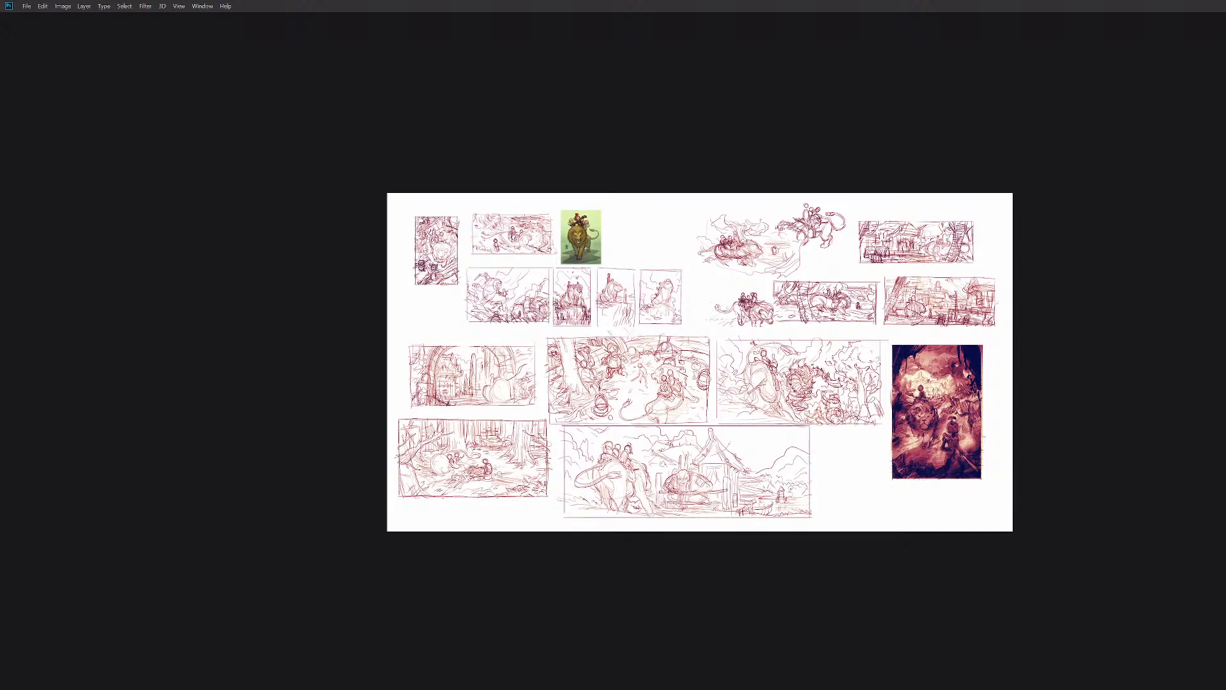
Step: Trace the silhouettes of the lion riders, giant and hut in the lakeside thumbnail, and undo the strokes
mouse_move(647, 463)
mouse_down()
mouse_move(605, 443)
mouse_move(578, 489)
mouse_move(620, 510)
mouse_move(692, 455)
mouse_move(740, 470)
mouse_move(737, 506)
mouse_up()
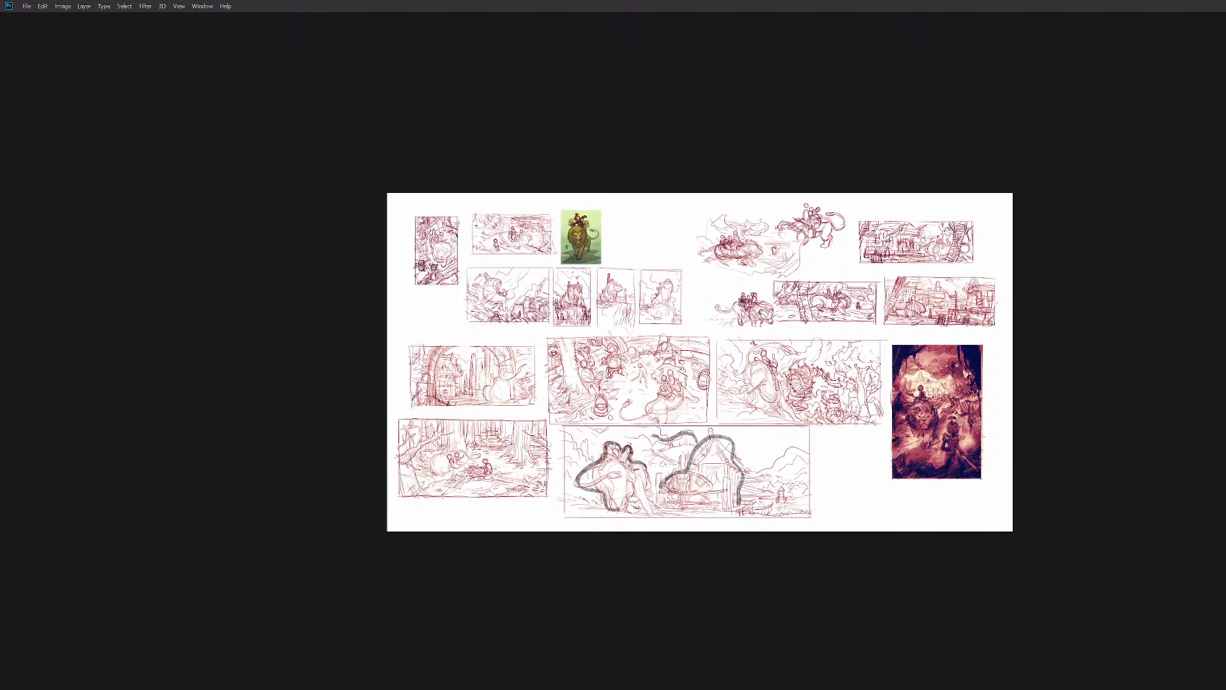
key(ctrl+z)
key(ctrl+z)
key(ctrl+z)
mouse_move(671, 444)
mouse_down()
mouse_move(619, 450)
mouse_move(698, 446)
mouse_up()
key(ctrl+z)
Step: Mark the opening area of the archway thumbnail with loose outlines, and undo them
mouse_move(504, 358)
mouse_down()
mouse_move(473, 396)
mouse_move(515, 364)
mouse_up()
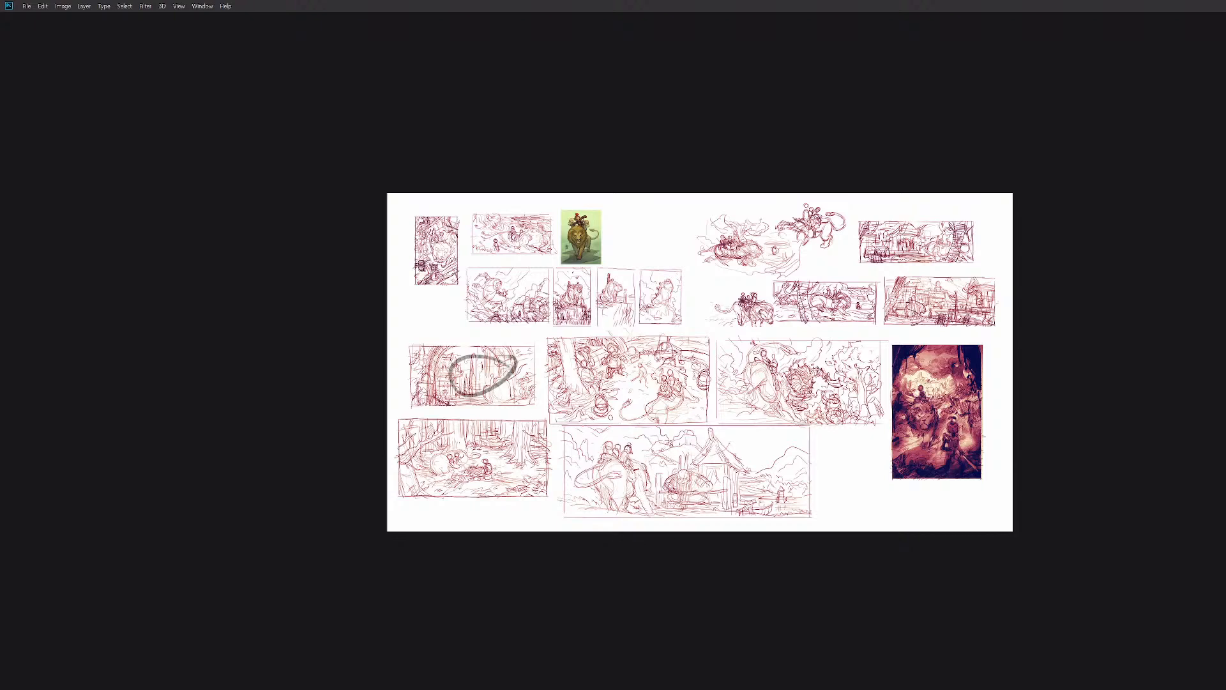
key(ctrl+z)
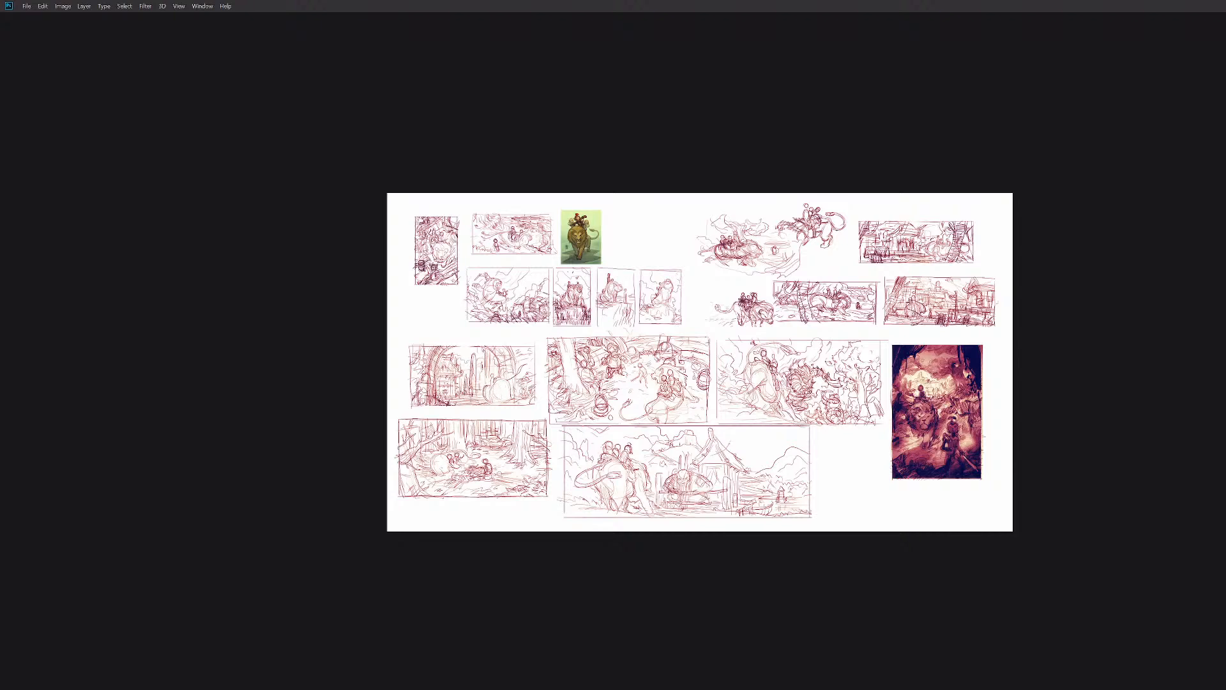
mouse_move(511, 353)
mouse_down()
mouse_move(449, 402)
mouse_move(471, 348)
mouse_move(497, 347)
mouse_move(441, 393)
mouse_move(450, 381)
mouse_up()
key(ctrl+z)
key(ctrl+z)
Step: Return to floating windows and bring the coloured illustration forward to examine the lion riders, giant and hut
key(f)
key(f)
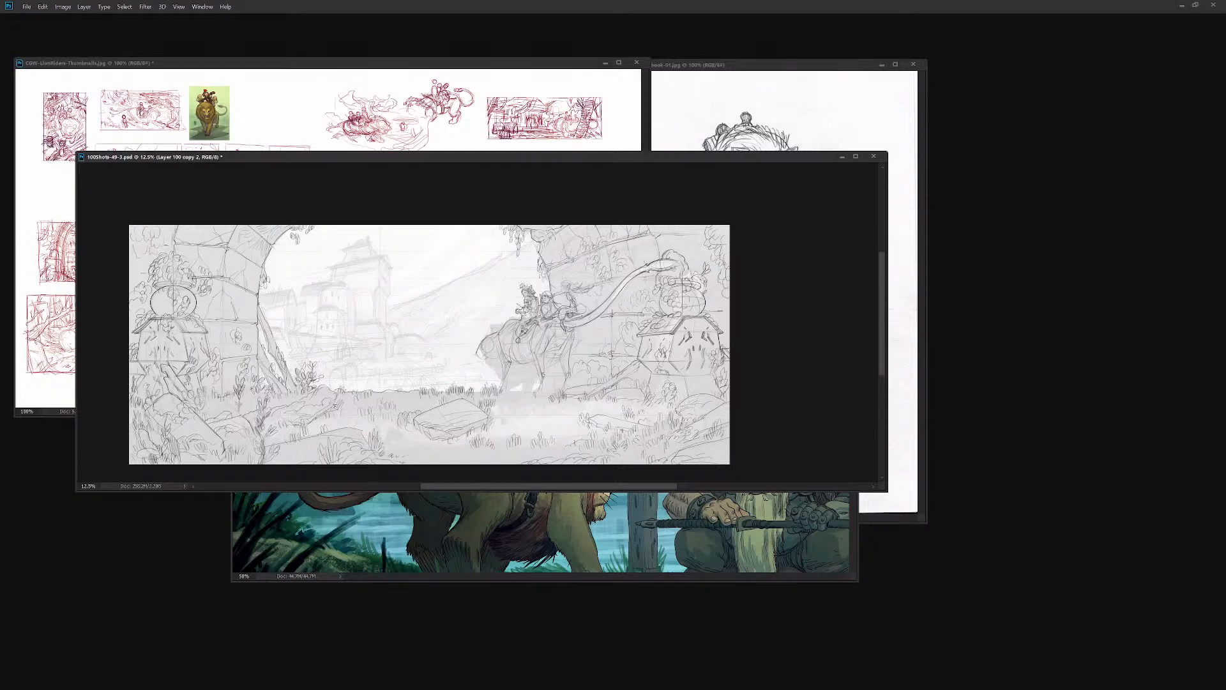
drag(591, 159, 674, 170)
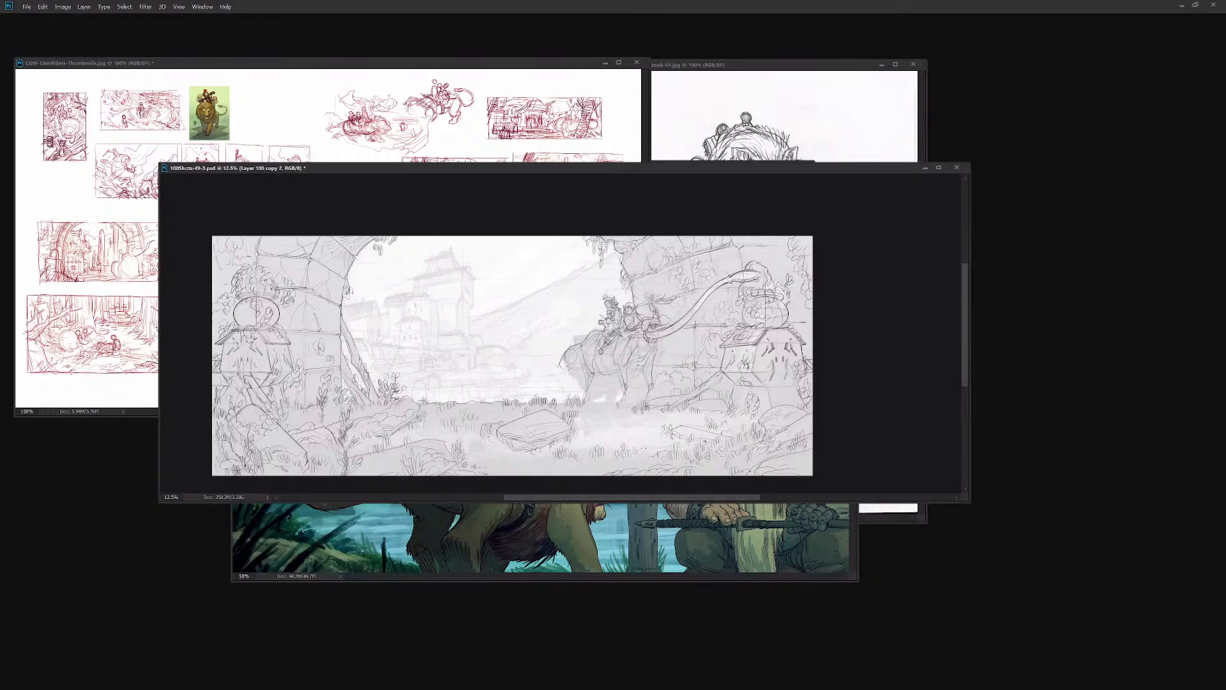
click(629, 526)
drag(600, 245, 551, 204)
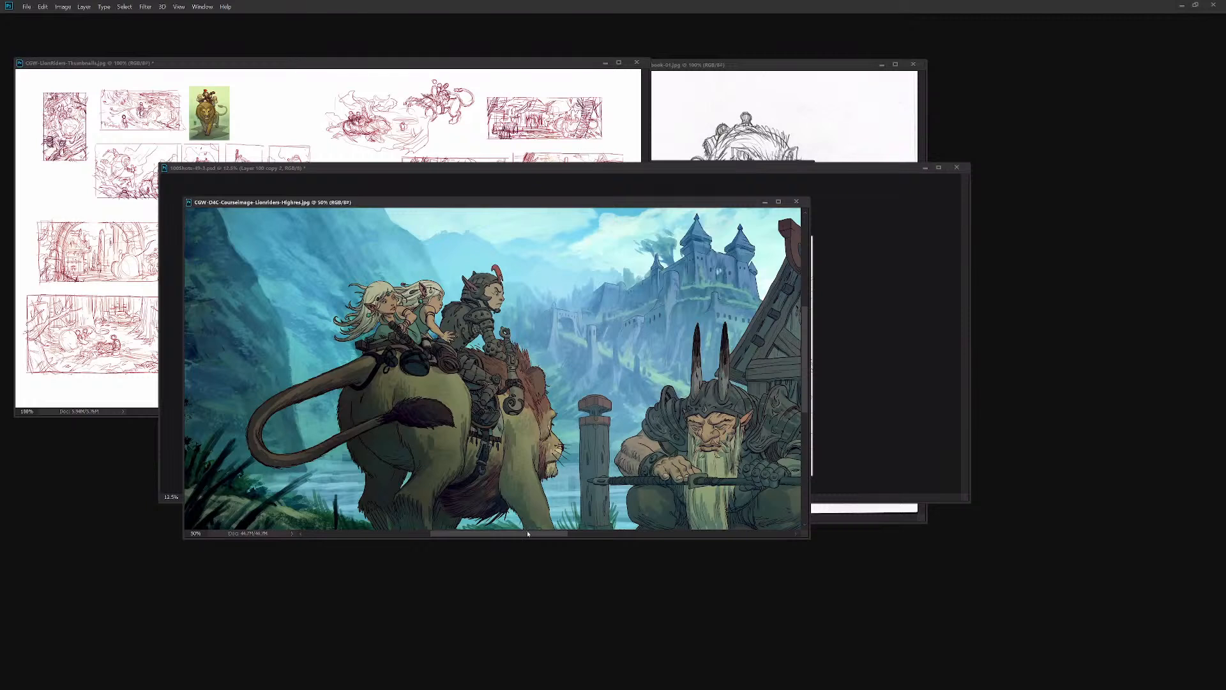
drag(548, 205, 610, 227)
drag(700, 443, 573, 440)
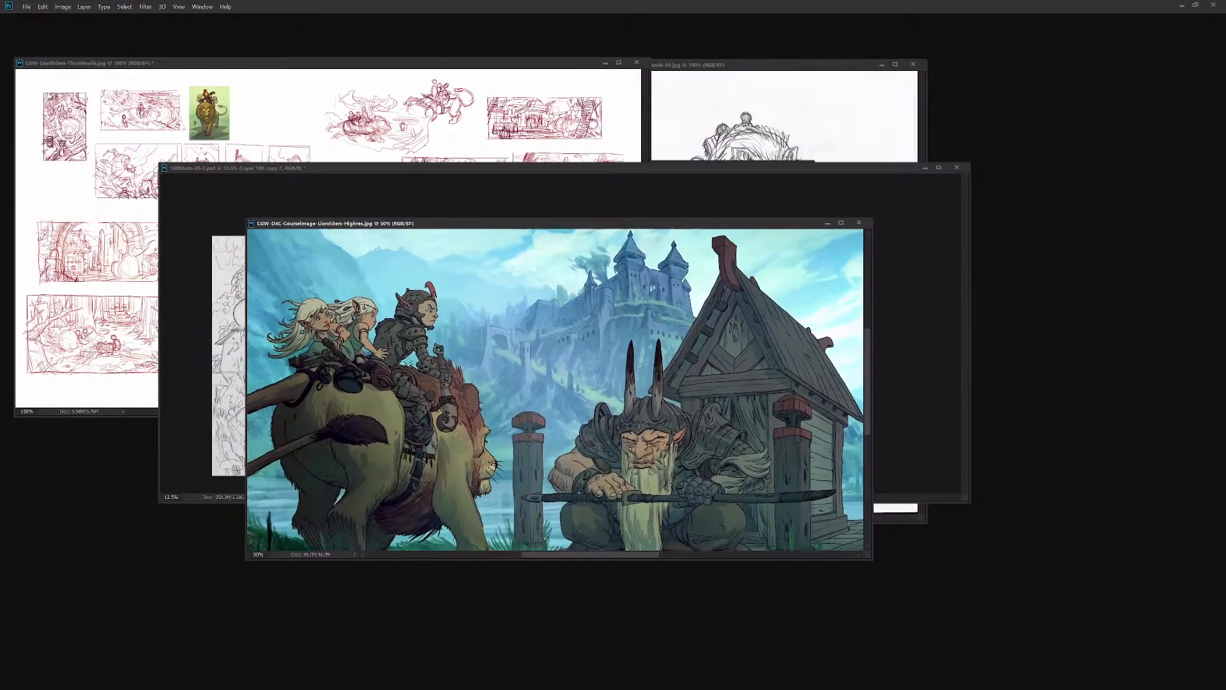
key(f)
drag(586, 485, 574, 502)
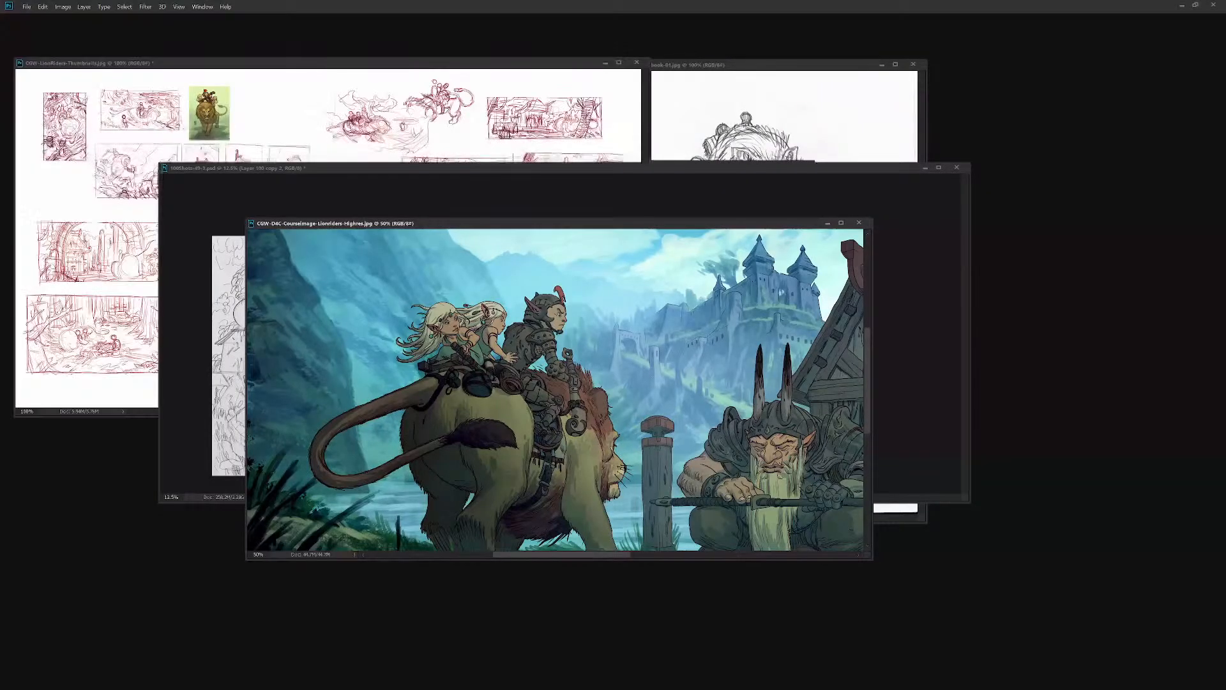
Step: Bring the thumbnail sheet forward for comparison, and return to the working sketch in full-screen view
drag(424, 63, 441, 96)
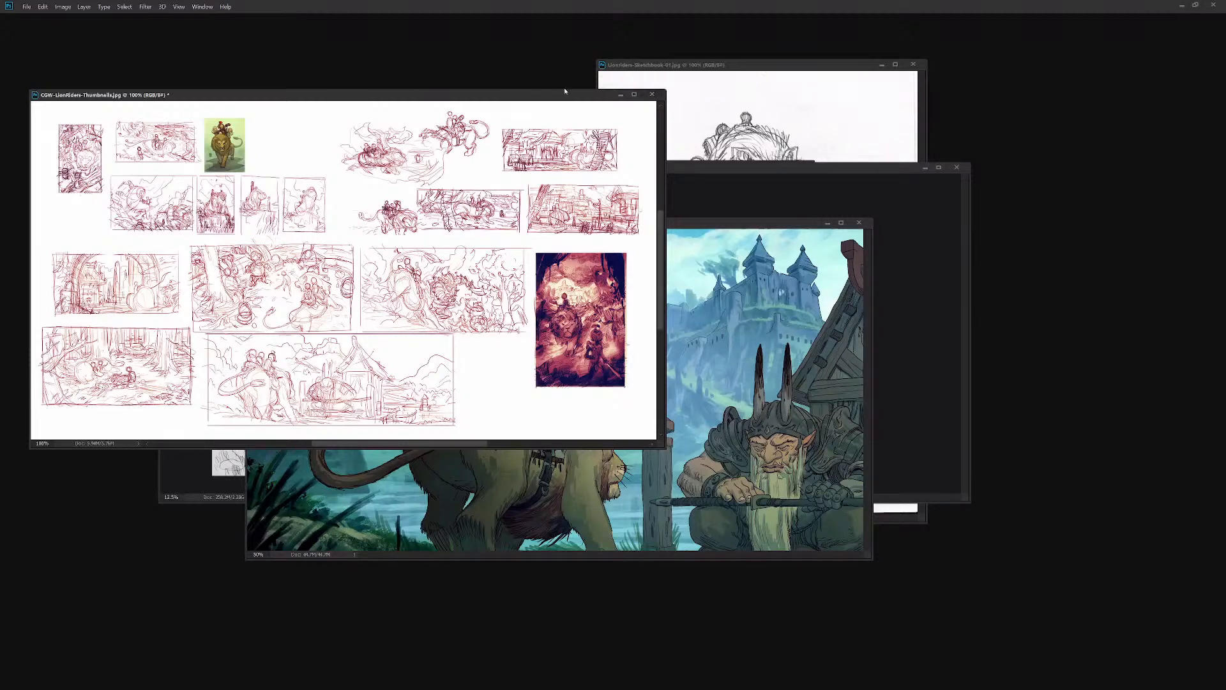
click(248, 483)
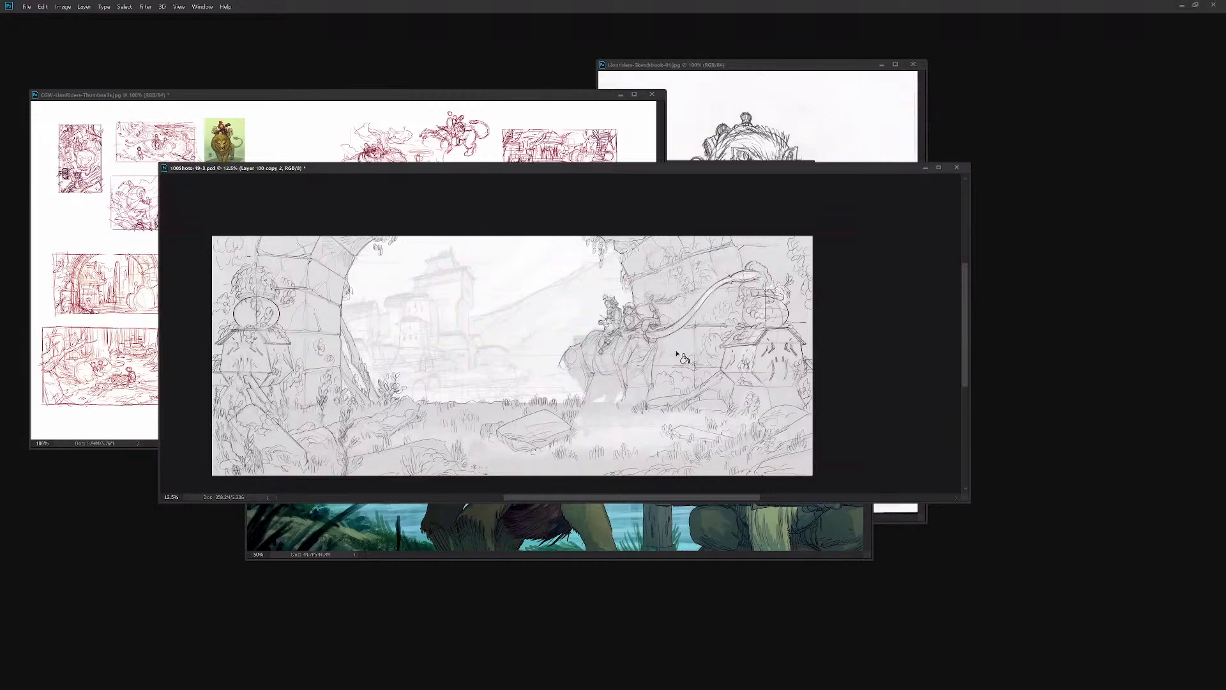
drag(636, 168, 635, 171)
drag(635, 402, 688, 382)
key(f)
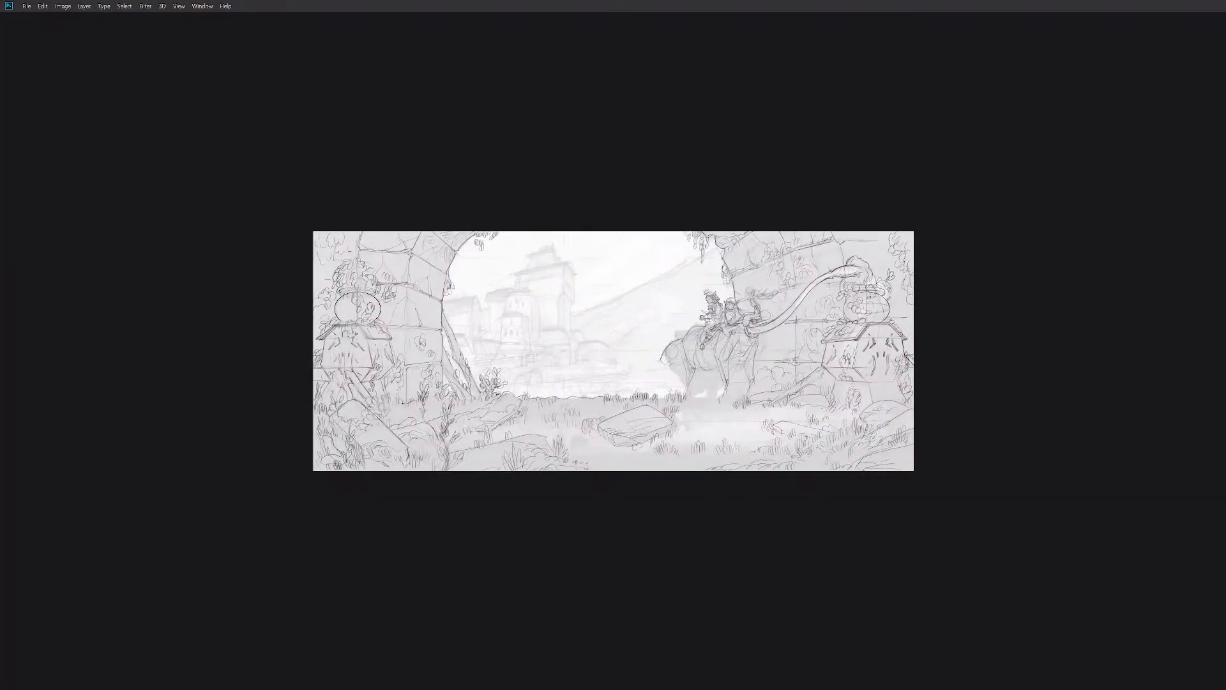
Step: Examine the elf riders and the beast's back up close in the working sketch
click(761, 390)
click(757, 389)
click(747, 353)
drag(752, 320, 732, 356)
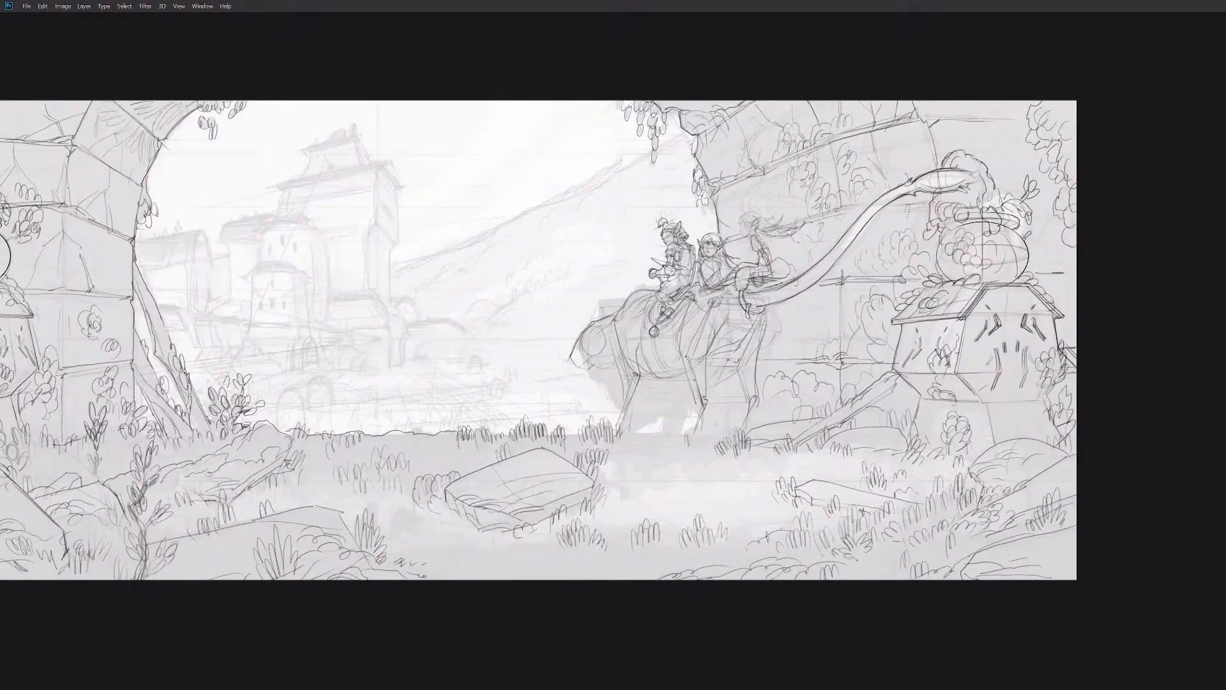
drag(760, 399, 731, 451)
mouse_move(795, 415)
mouse_down()
mouse_move(786, 450)
mouse_move(804, 409)
mouse_move(819, 422)
mouse_move(802, 412)
mouse_up()
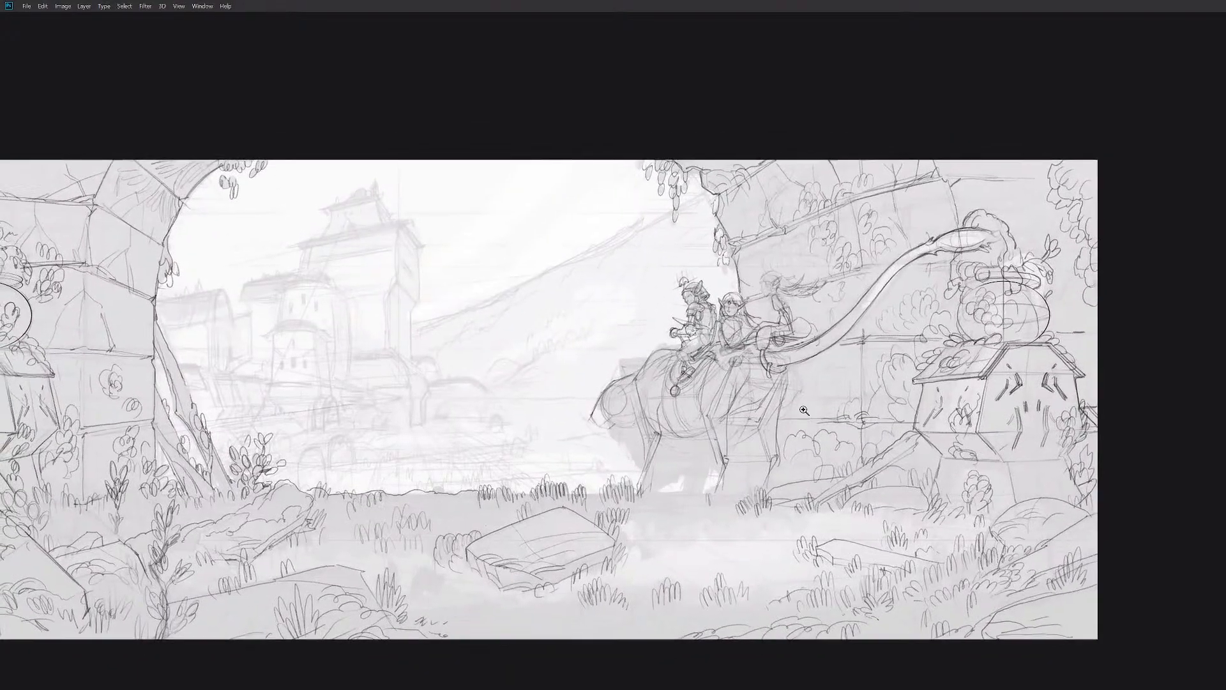
scroll(797, 413, up, 1)
scroll(797, 412, up, 3)
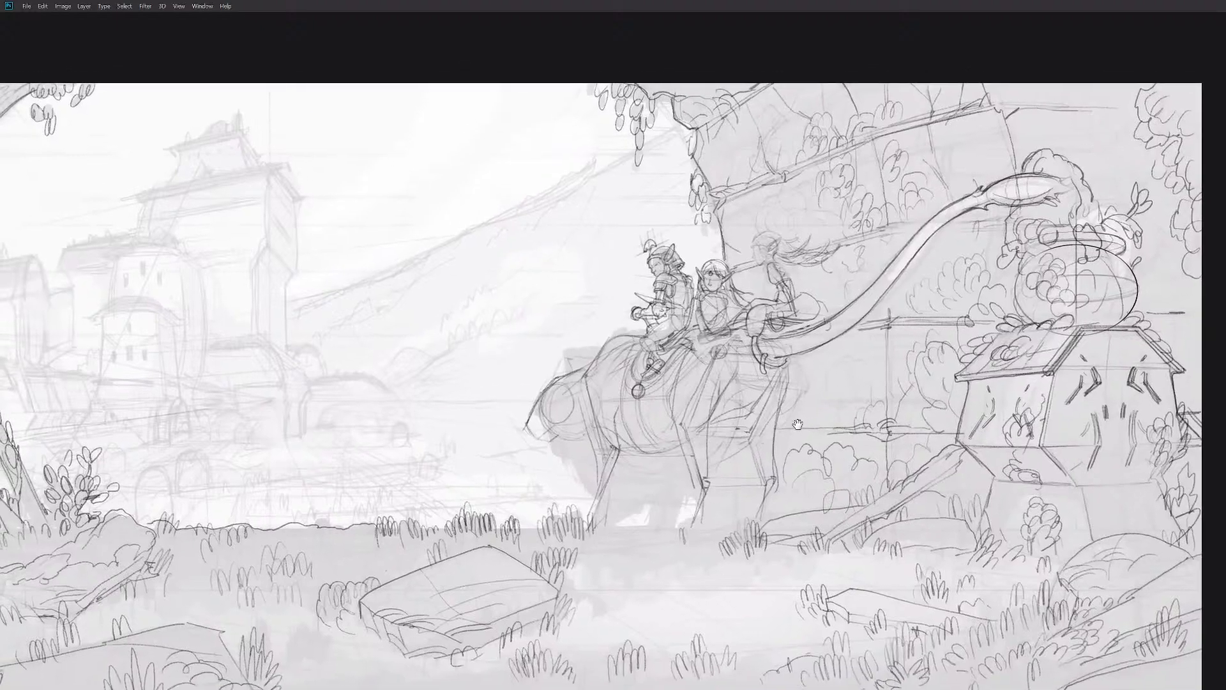
mouse_move(798, 424)
mouse_down()
mouse_move(777, 483)
mouse_move(778, 320)
mouse_up()
scroll(777, 320, up, 1)
scroll(786, 393, up, 3)
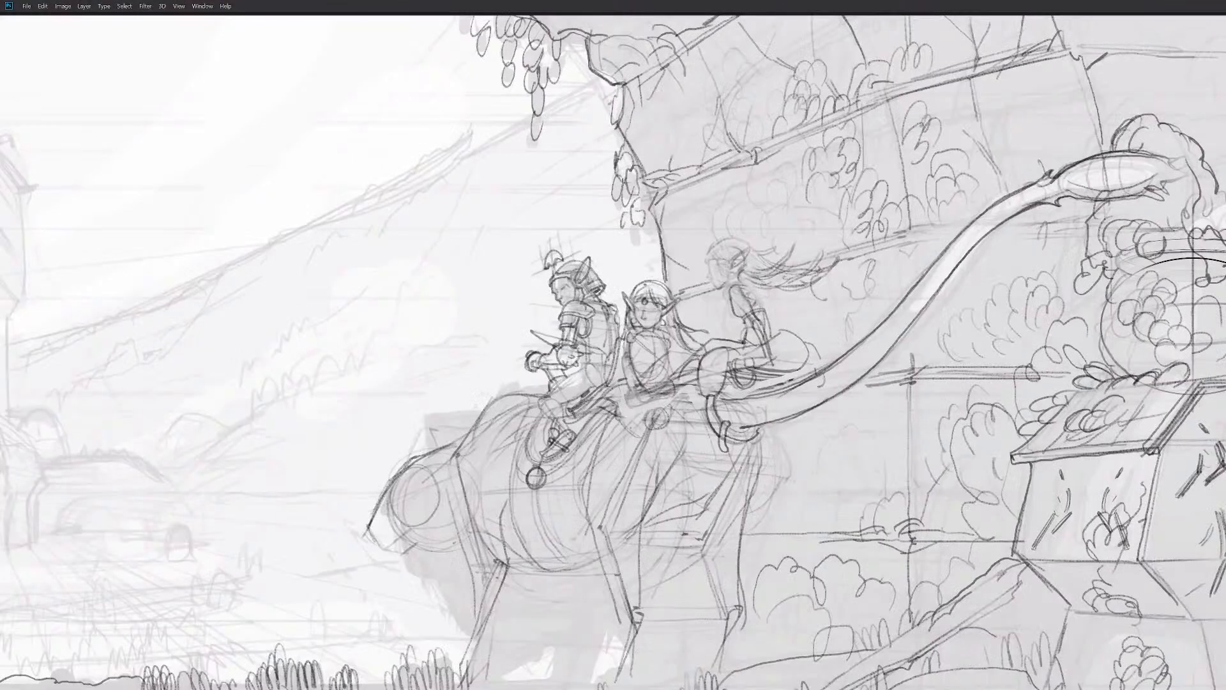
drag(739, 308, 753, 326)
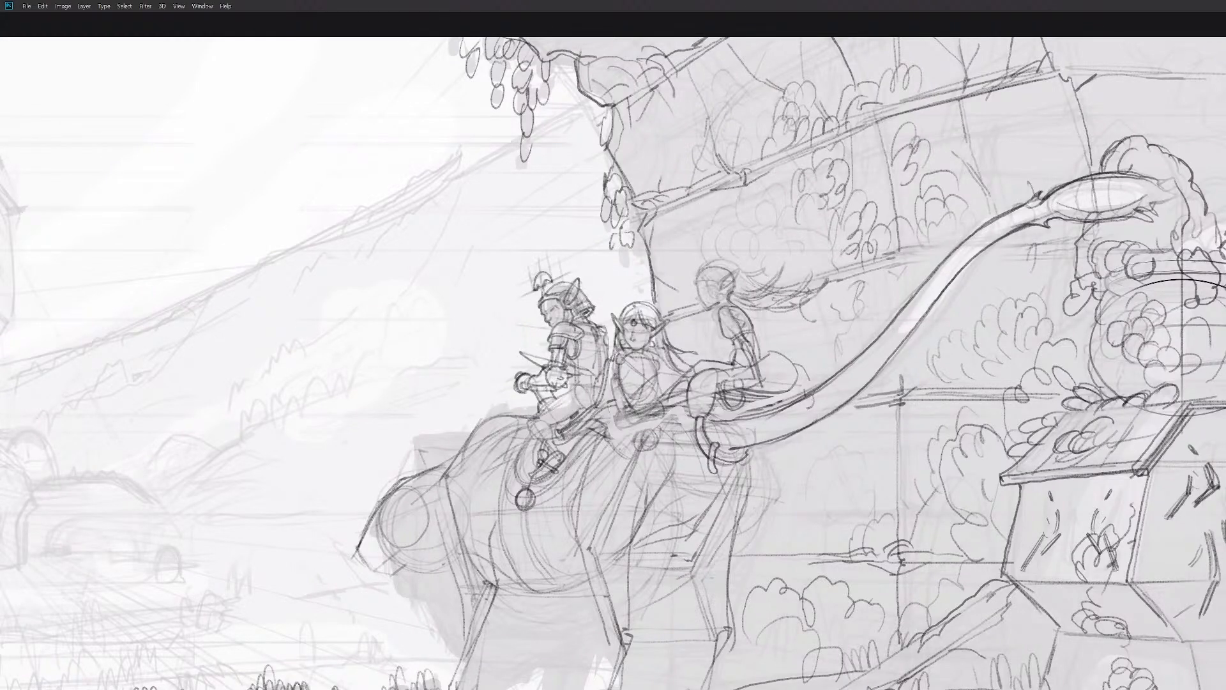
scroll(761, 345, up, 3)
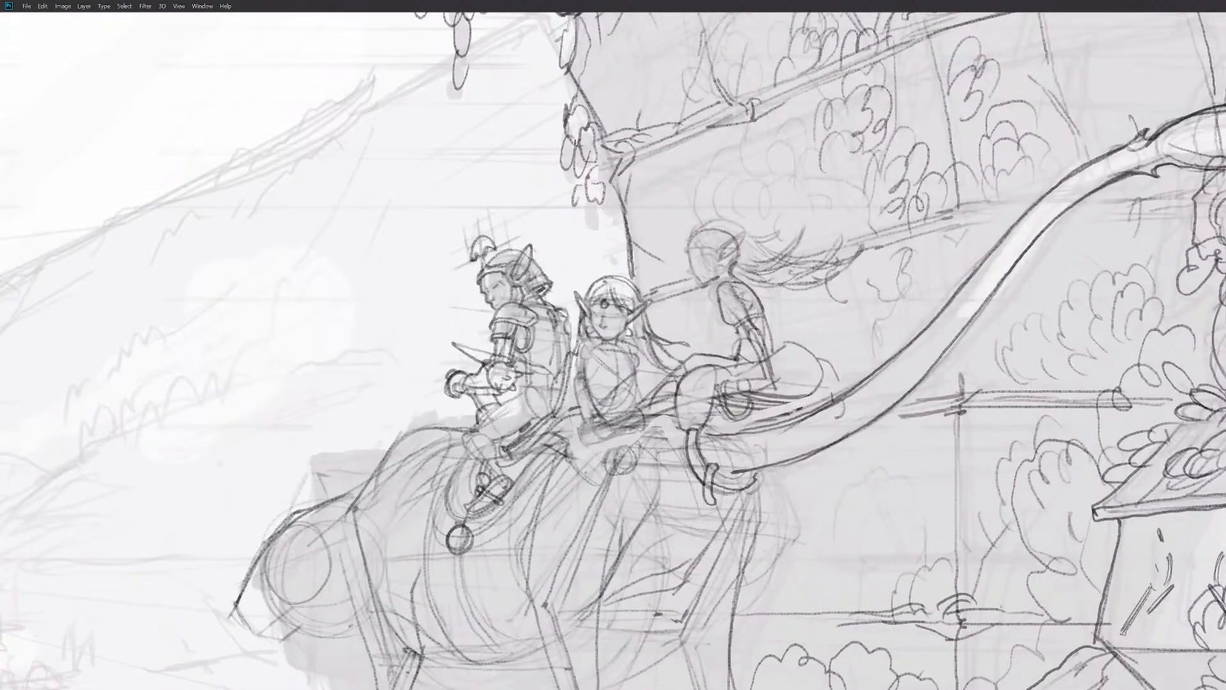
Step: Erase the middle rider's rough torso lines and redraw her shoulder and arm
mouse_move(581, 350)
mouse_down()
mouse_move(637, 353)
mouse_move(576, 370)
mouse_up()
mouse_move(574, 356)
mouse_down()
mouse_move(561, 401)
mouse_move(582, 406)
mouse_up()
key(e)
drag(582, 363, 556, 414)
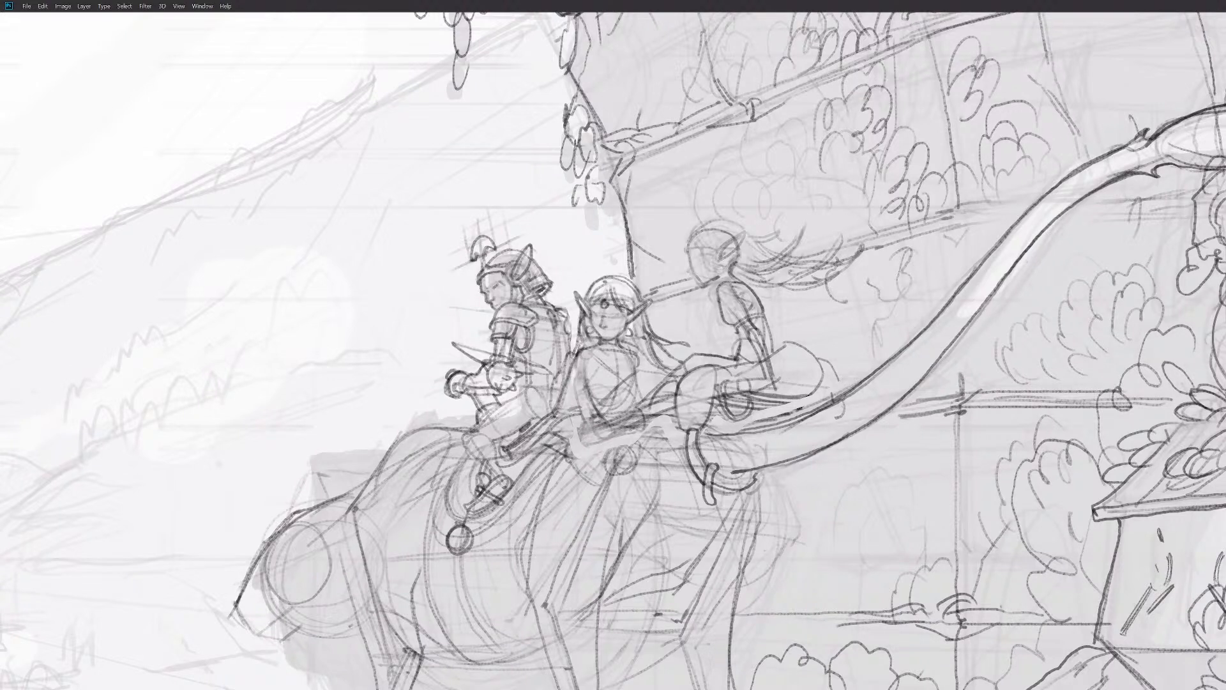
key(ctrl+z)
mouse_move(576, 354)
mouse_down()
mouse_move(563, 413)
mouse_move(578, 393)
mouse_move(566, 411)
mouse_move(601, 400)
mouse_move(567, 410)
mouse_move(589, 388)
mouse_up()
drag(632, 352, 623, 375)
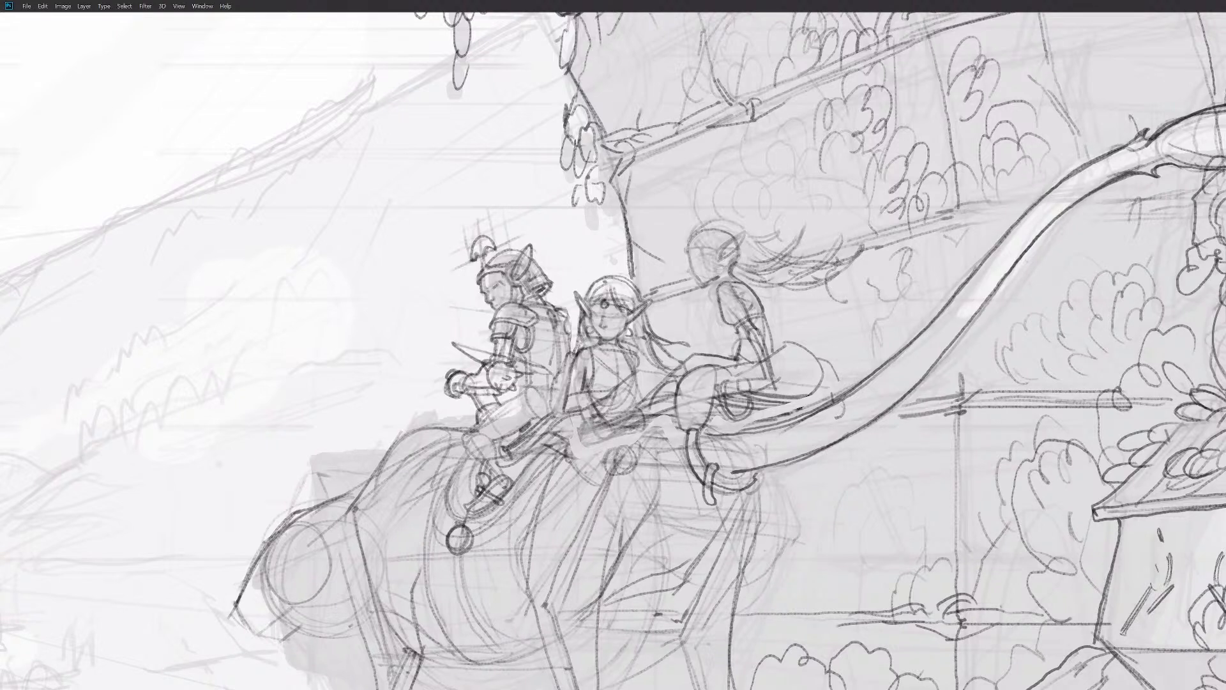
key(ctrl+z)
Step: Redraw the middle rider's long hair and the forearm crossing her torso, undoing the poor strokes
mouse_move(609, 284)
mouse_down()
mouse_move(613, 308)
mouse_move(607, 277)
mouse_move(583, 299)
mouse_move(627, 282)
mouse_move(589, 286)
mouse_move(584, 300)
mouse_move(664, 368)
mouse_up()
key(ctrl+z)
key(ctrl+z)
mouse_move(639, 322)
mouse_down()
mouse_move(658, 369)
mouse_move(642, 372)
mouse_up()
mouse_move(641, 369)
mouse_down()
mouse_move(651, 382)
mouse_move(610, 401)
mouse_up()
drag(611, 381, 641, 375)
mouse_move(643, 377)
mouse_down()
mouse_move(672, 371)
mouse_move(603, 403)
mouse_up()
key(ctrl+z)
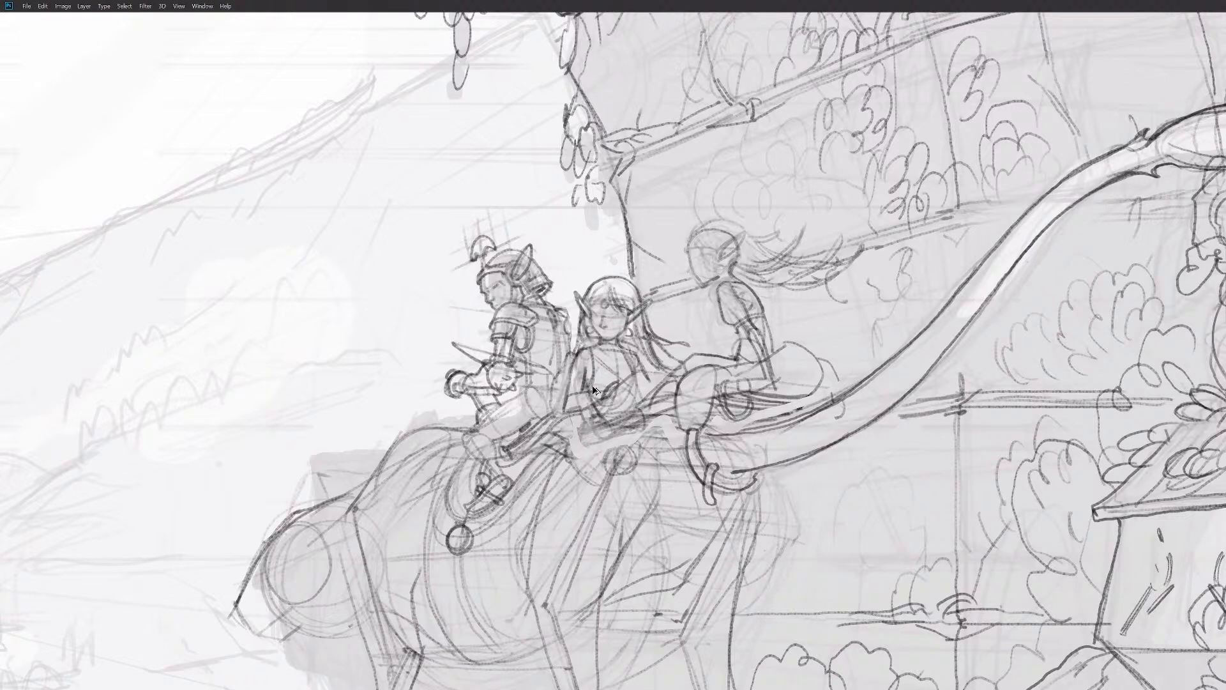
Step: Rework the line from the middle rider's arm down to her hip, undoing the stray strokes
drag(578, 353, 604, 444)
key(ctrl+z)
drag(581, 360, 606, 442)
key(ctrl+z)
drag(624, 280, 636, 294)
key(ctrl+z)
Step: Try to shrink the lassoed middle rider slightly with Free Transform, and undo the change
mouse_move(741, 422)
mouse_down()
mouse_move(763, 412)
mouse_move(733, 394)
mouse_up()
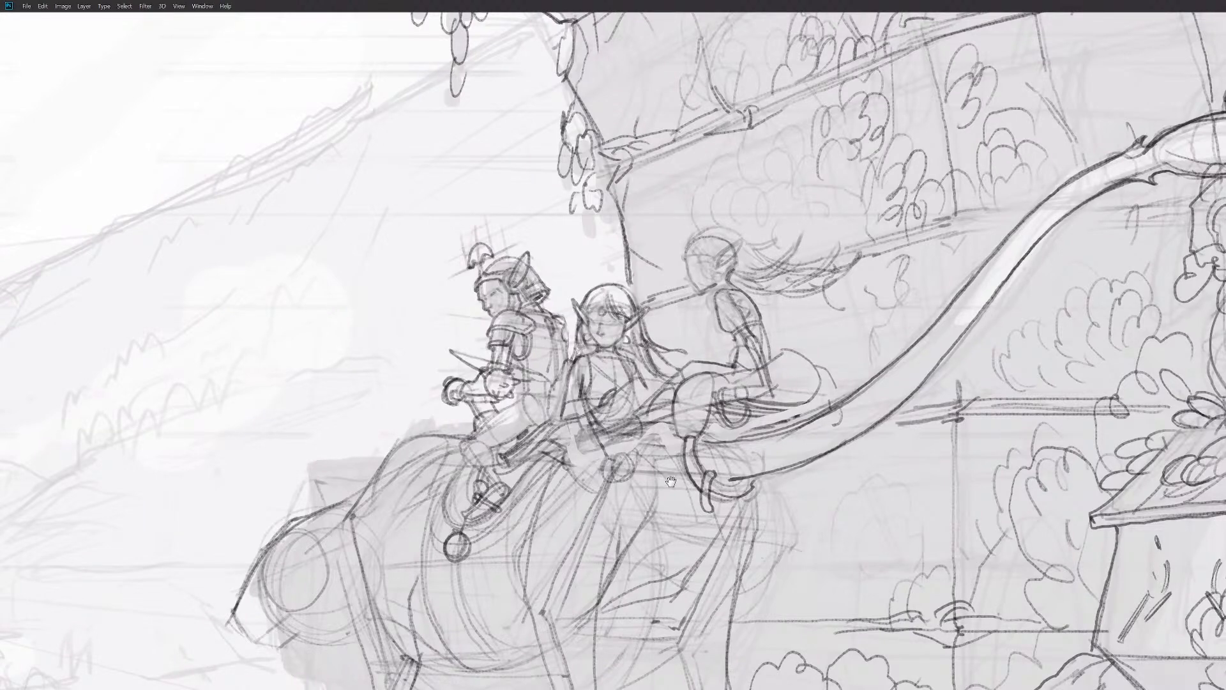
scroll(674, 481, down, 4)
scroll(709, 479, down, 3)
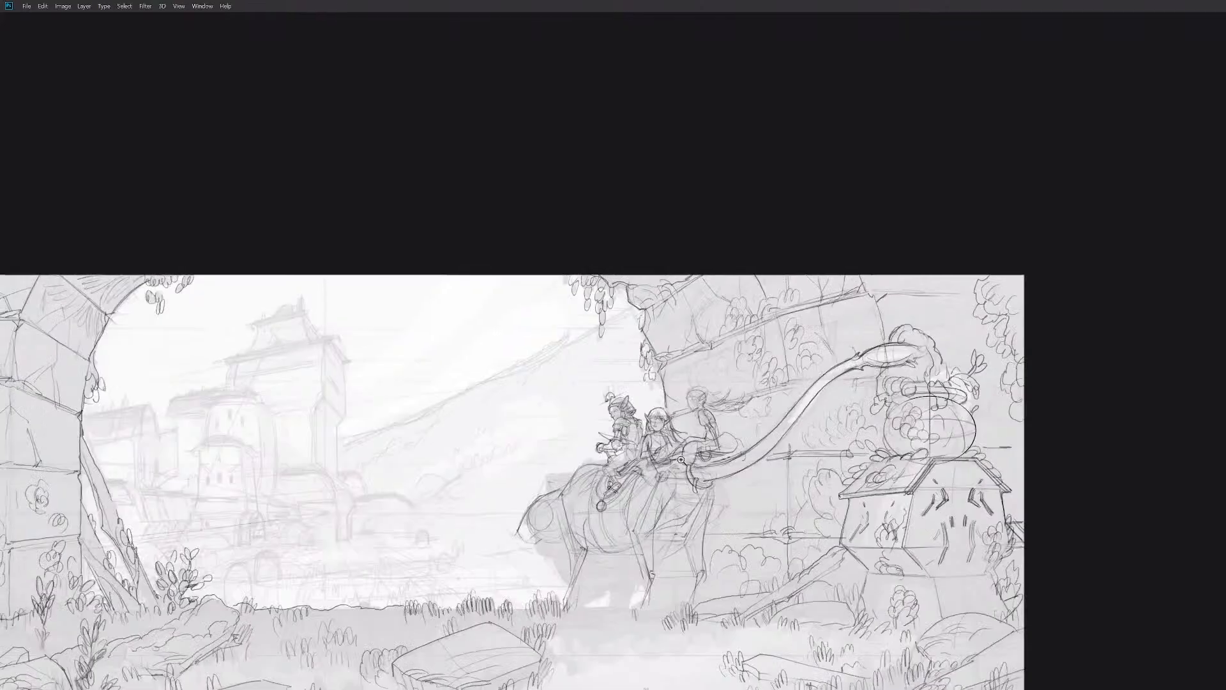
scroll(682, 461, up, 2)
scroll(690, 427, up, 1)
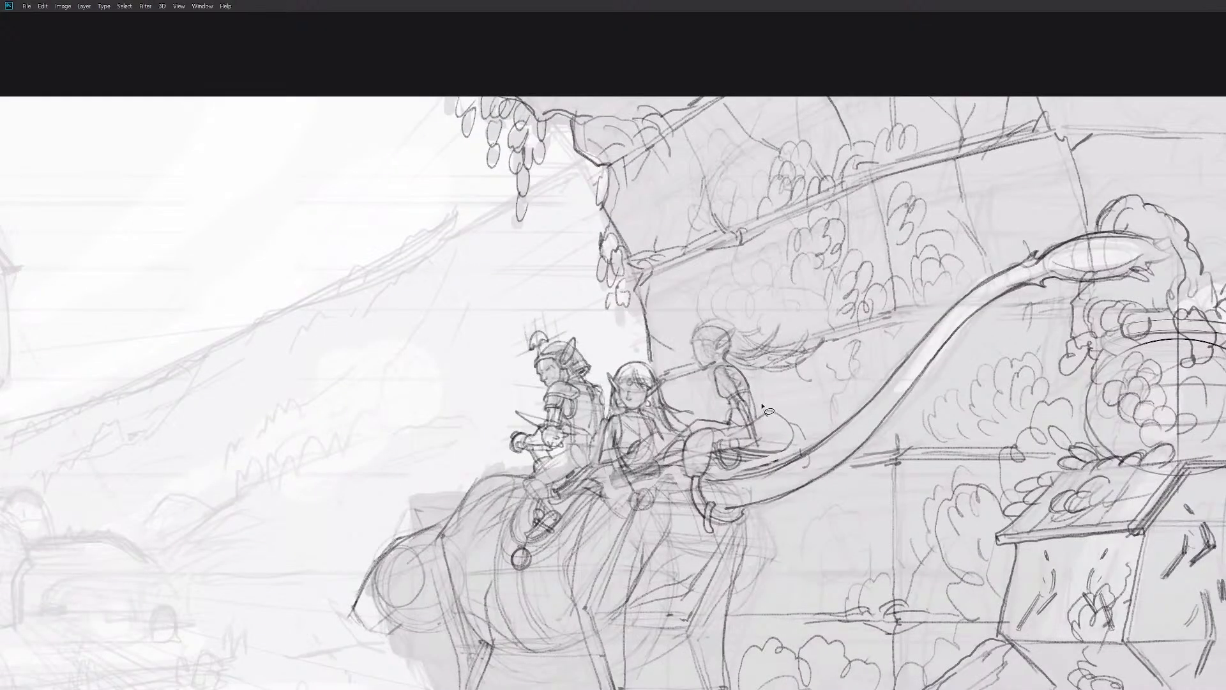
mouse_move(695, 420)
mouse_down()
mouse_move(629, 481)
mouse_move(599, 459)
mouse_up()
mouse_move(607, 413)
mouse_down()
mouse_move(625, 351)
mouse_move(657, 363)
mouse_move(707, 420)
mouse_up()
key(ctrl+t)
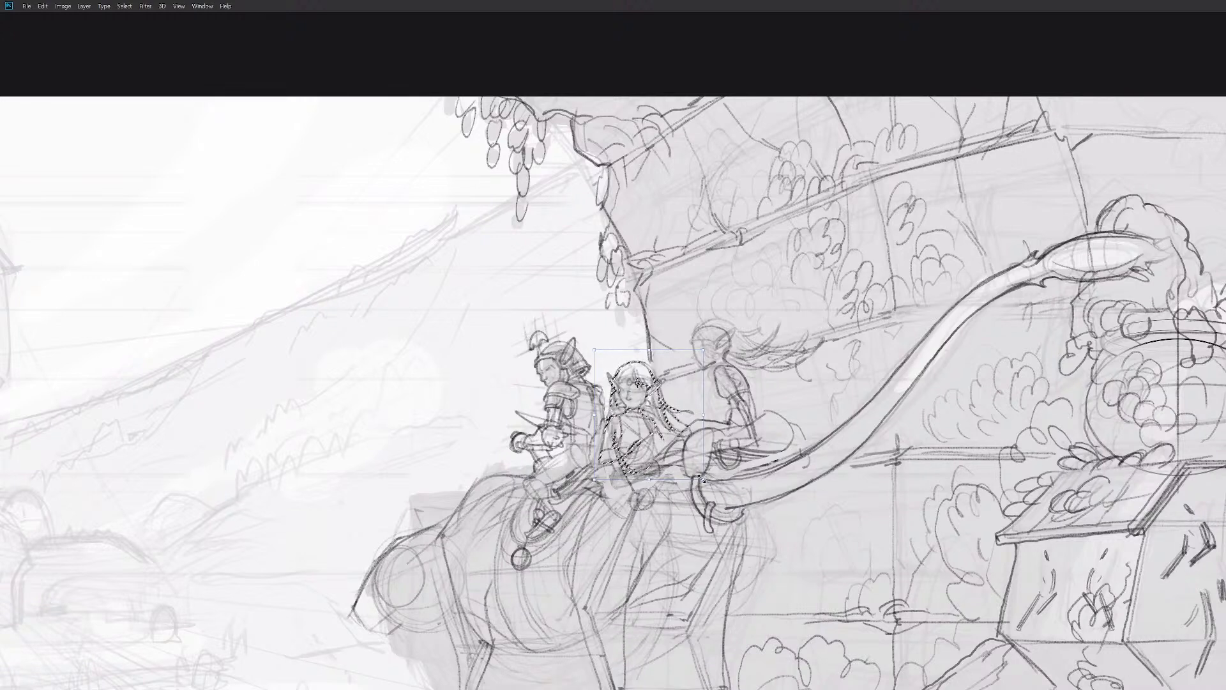
drag(704, 479, 698, 475)
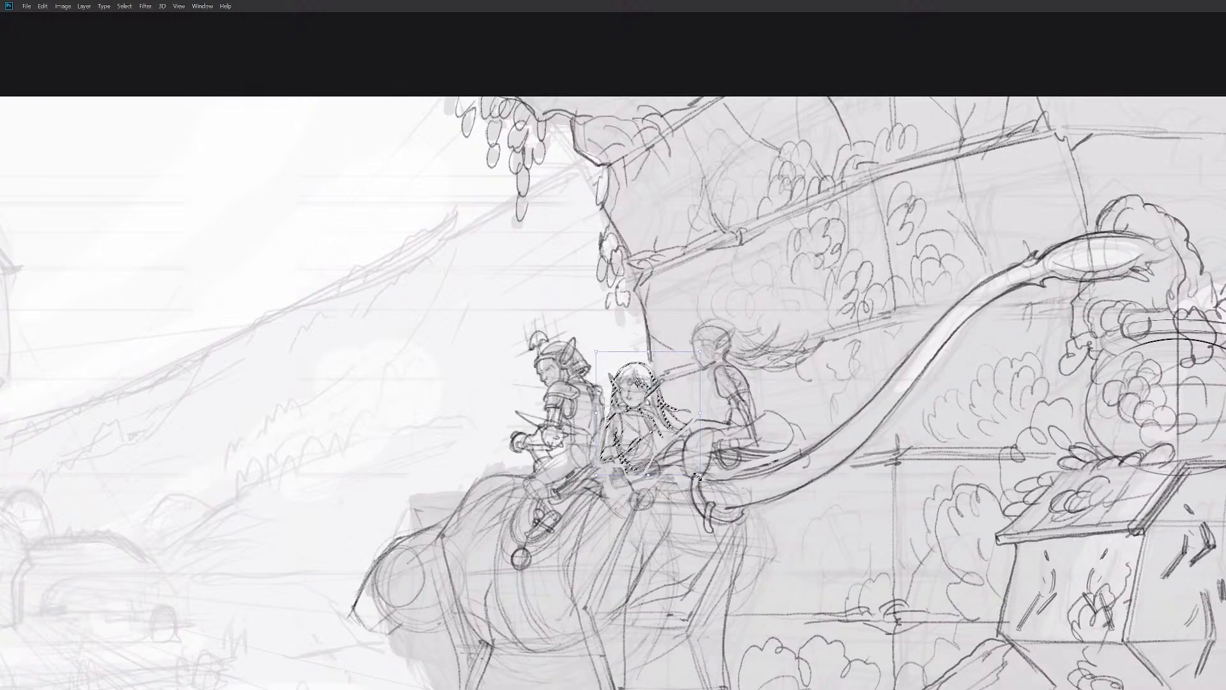
key(Return)
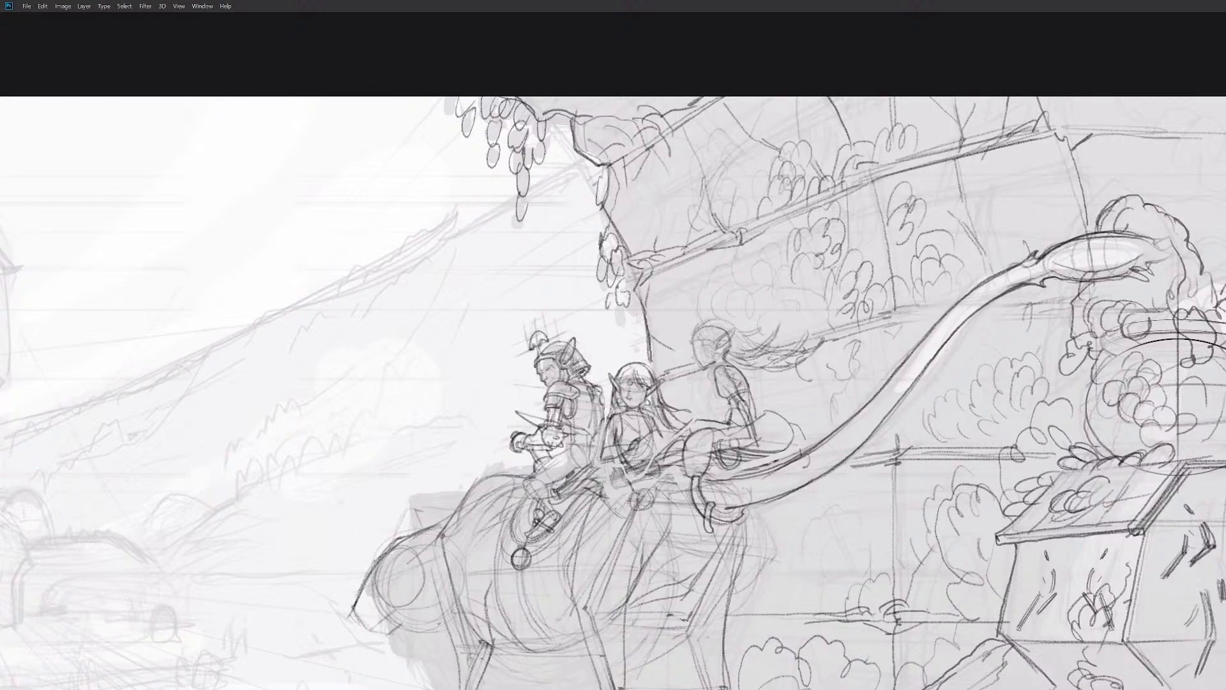
mouse_move(637, 488)
mouse_down()
mouse_move(665, 483)
mouse_move(654, 448)
mouse_move(666, 481)
mouse_move(624, 515)
mouse_move(681, 460)
mouse_up()
key(ctrl+alt+z)
key(ctrl+alt+z)
Step: Lasso the middle rider, move her higher above the beast's back, scale her down slightly and deselect
drag(676, 431, 692, 480)
key(l)
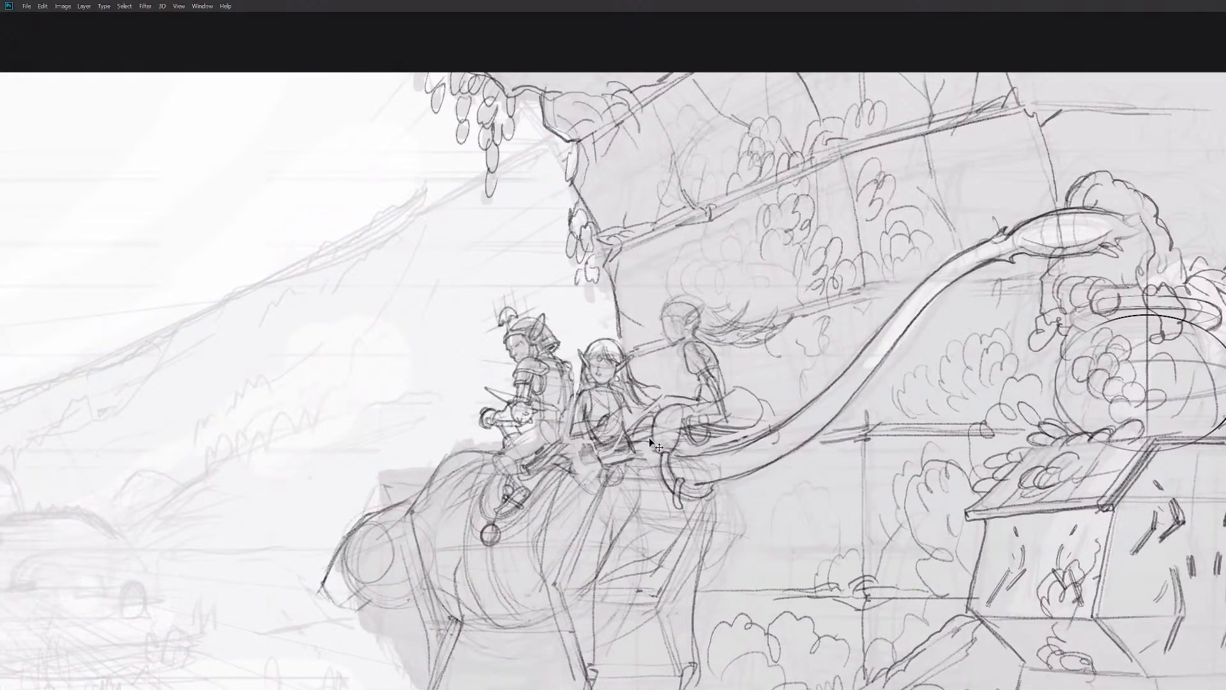
drag(634, 438, 621, 427)
mouse_move(601, 332)
mouse_down()
mouse_move(575, 345)
mouse_move(573, 400)
mouse_up()
drag(594, 451, 635, 459)
drag(610, 435, 611, 402)
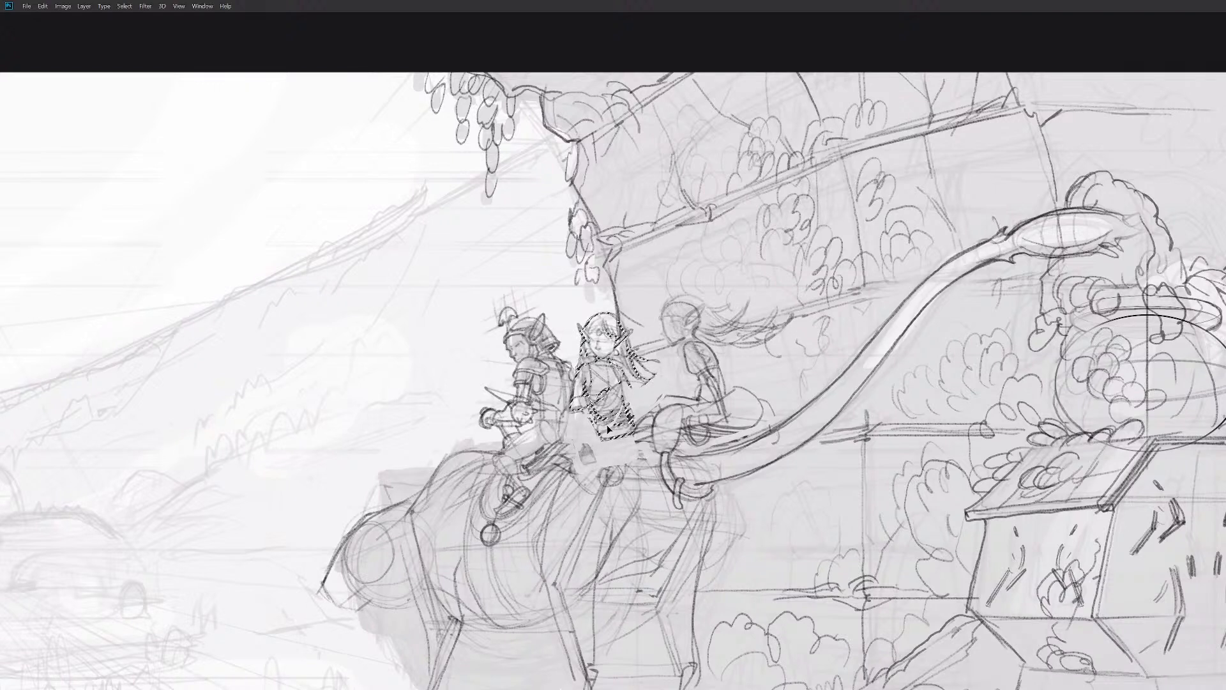
key(ctrl+t)
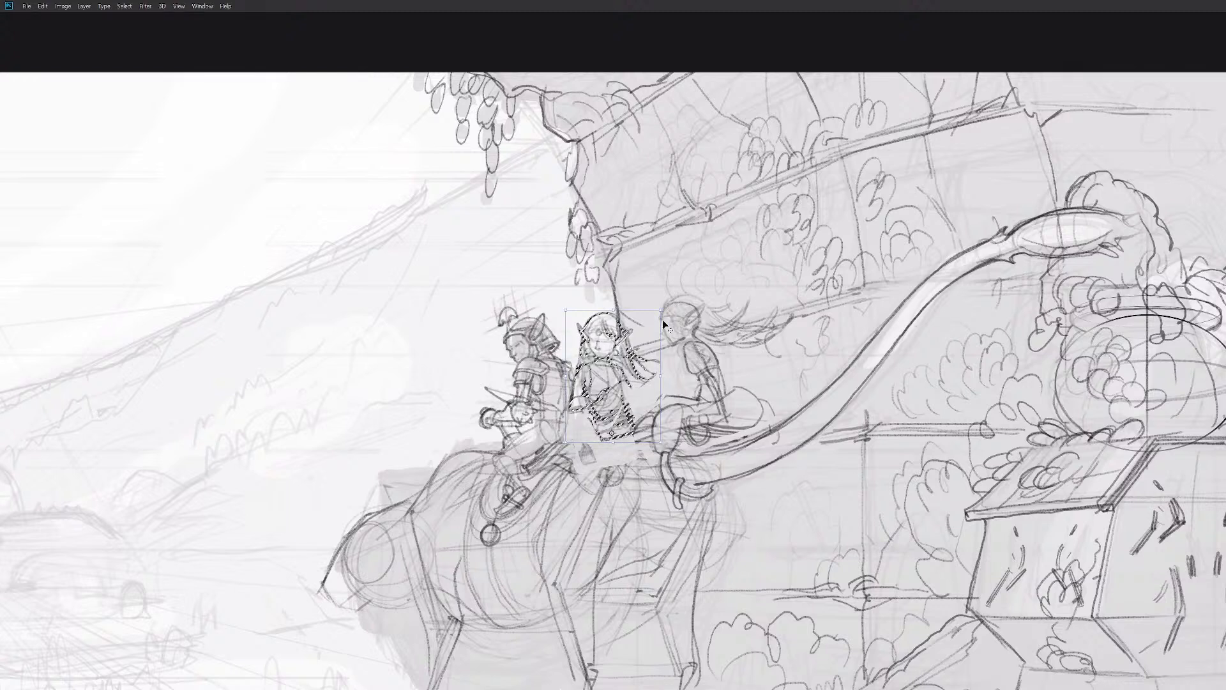
drag(661, 310, 655, 320)
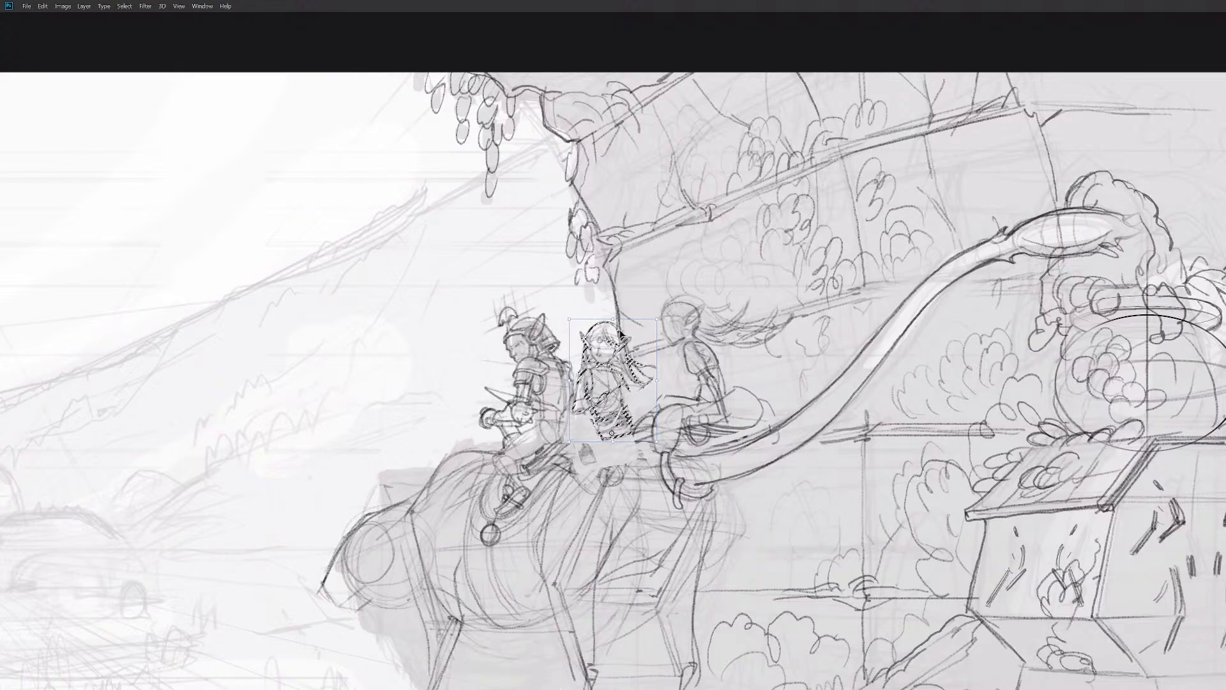
key(Return)
key(ctrl+d)
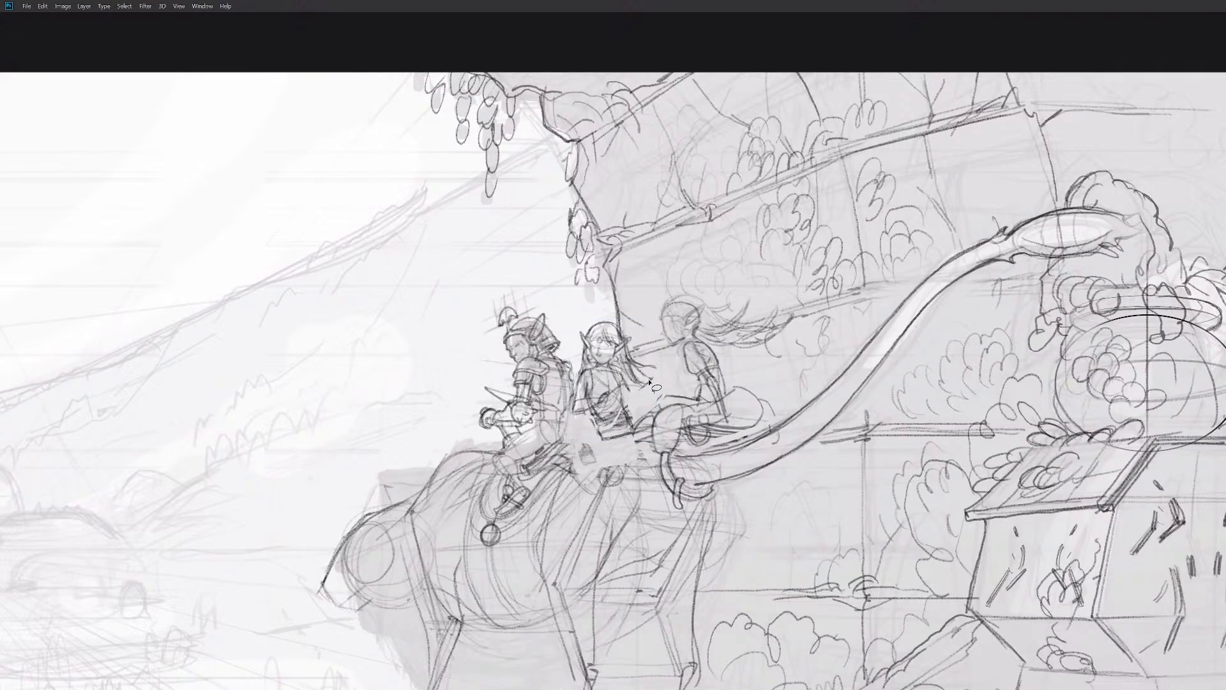
Step: Lasso the middle rider's head and hair, adjust their size and position with Free Transform, and deselect
mouse_move(623, 376)
mouse_down()
mouse_move(575, 361)
mouse_move(608, 317)
mouse_up()
drag(662, 370, 646, 393)
key(ctrl+t)
drag(663, 397, 668, 400)
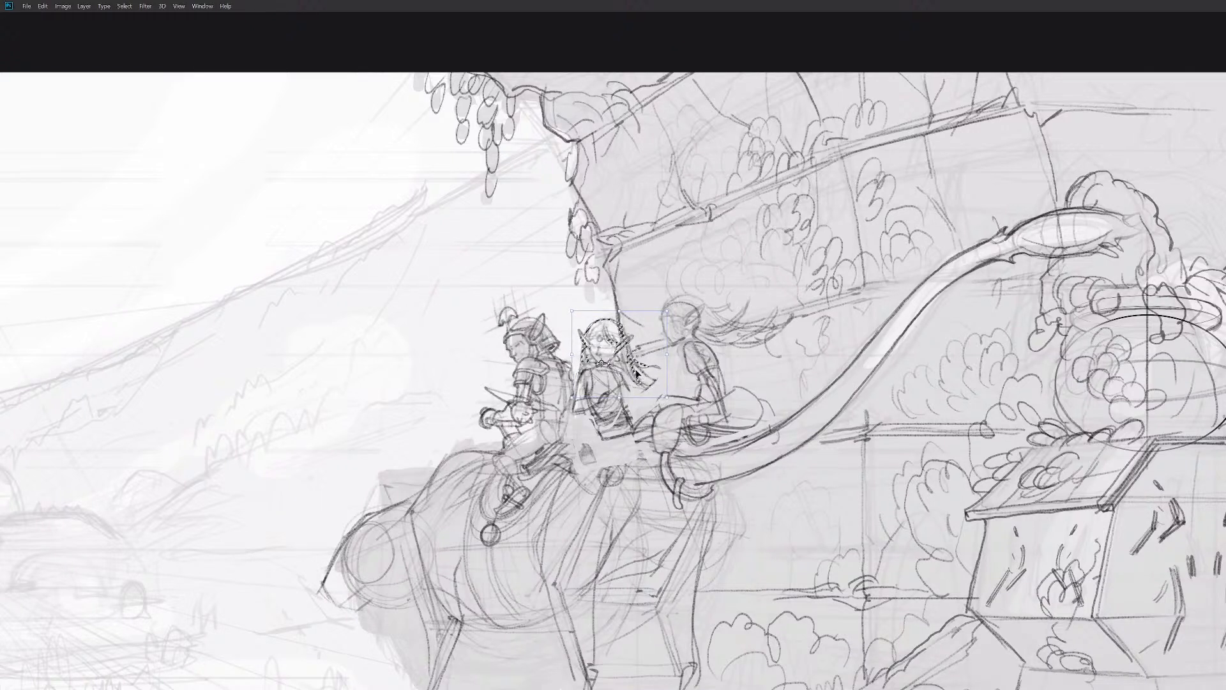
drag(636, 368, 632, 369)
key(Return)
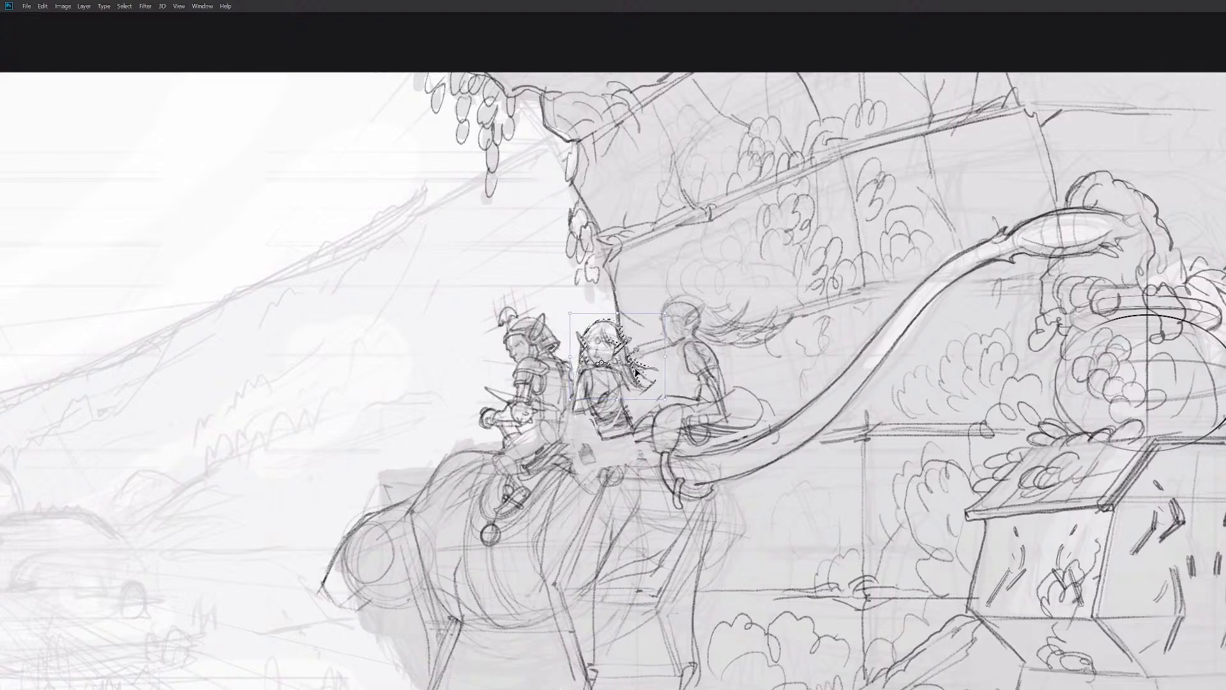
key(ctrl+d)
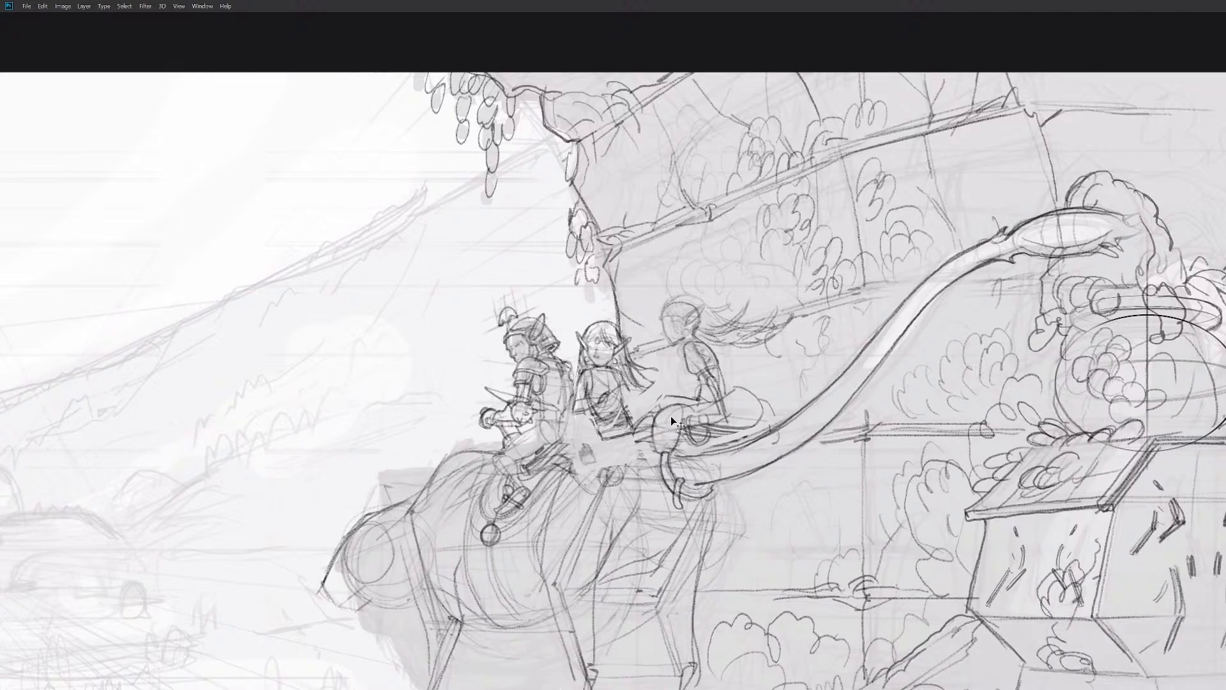
Step: Erase the leftover torso lines and redraw the middle rider's arm and raised knee in a seated pose
key(e)
mouse_move(619, 409)
mouse_down()
mouse_move(640, 422)
mouse_move(608, 424)
mouse_move(653, 392)
mouse_move(607, 405)
mouse_move(615, 424)
mouse_up()
key(e)
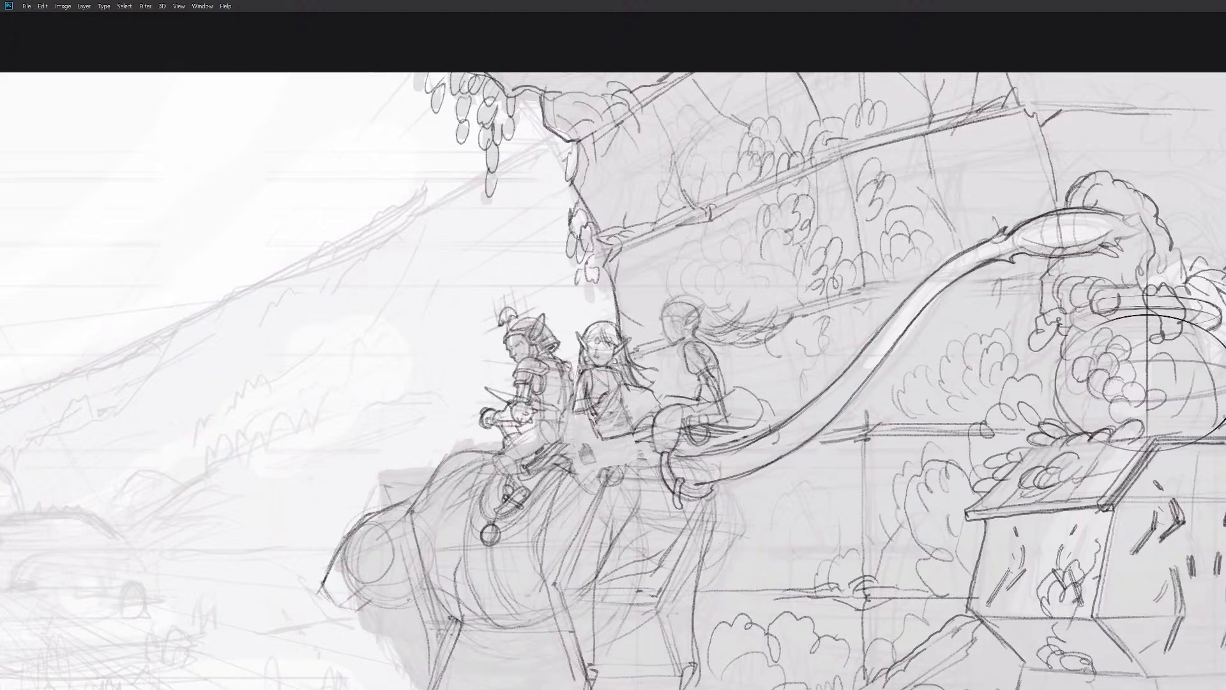
mouse_move(583, 370)
mouse_down()
mouse_move(597, 438)
mouse_move(611, 423)
mouse_move(629, 444)
mouse_up()
mouse_move(653, 389)
mouse_down()
mouse_move(670, 407)
mouse_move(623, 428)
mouse_move(656, 406)
mouse_move(658, 417)
mouse_up()
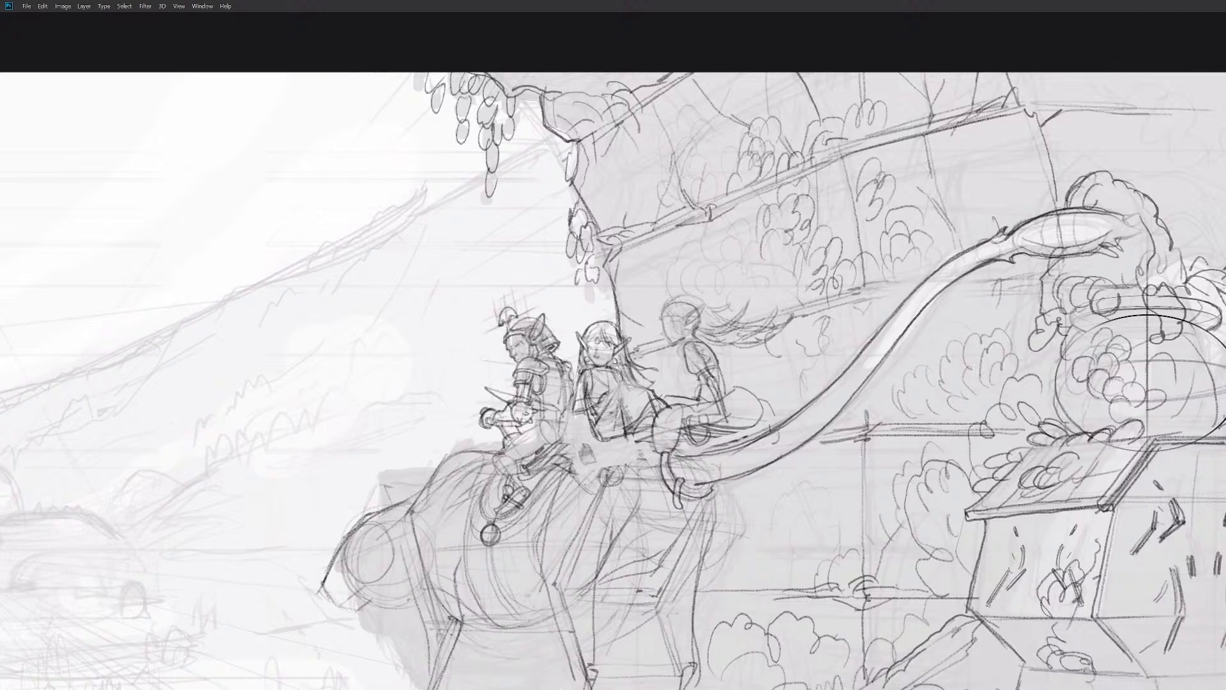
drag(629, 385, 587, 443)
mouse_move(581, 390)
mouse_down()
mouse_move(576, 416)
mouse_move(605, 405)
mouse_up()
key(ctrl+z)
Step: Draw a long curved pole beneath the middle rider and tidy her supporting arm and hair
drag(570, 398, 547, 466)
drag(699, 422, 567, 460)
key(ctrl+z)
drag(675, 421, 577, 450)
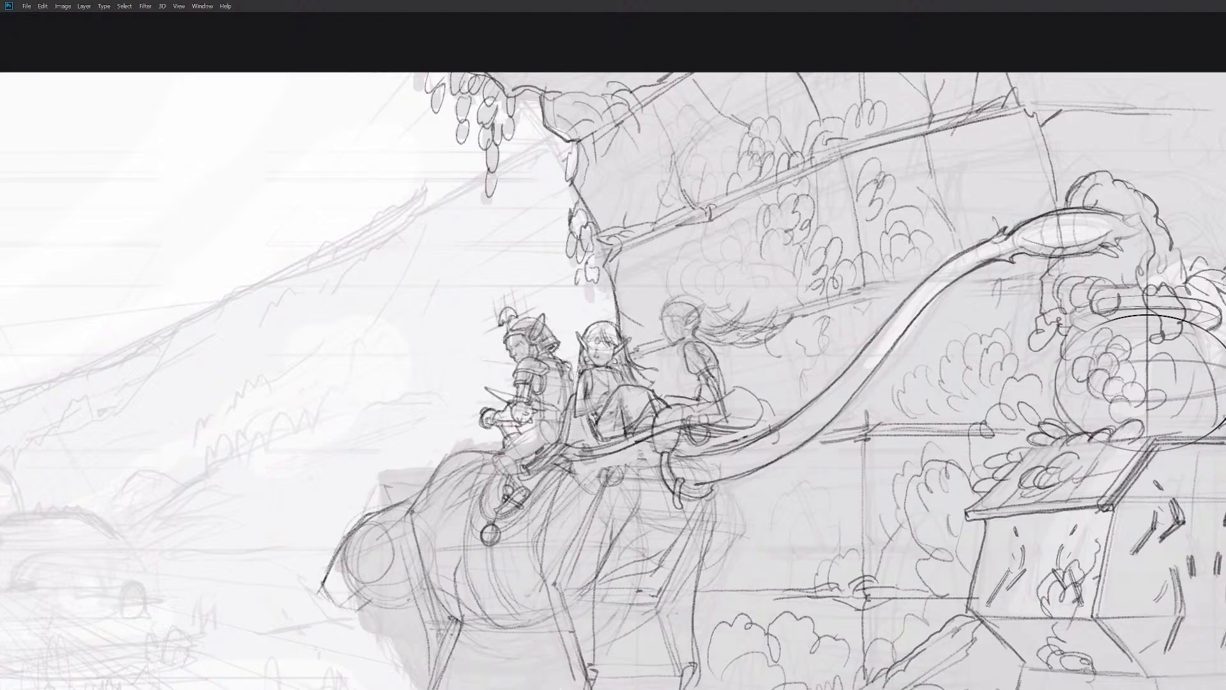
drag(577, 443, 562, 453)
mouse_move(598, 437)
mouse_down()
mouse_move(581, 400)
mouse_move(607, 373)
mouse_up()
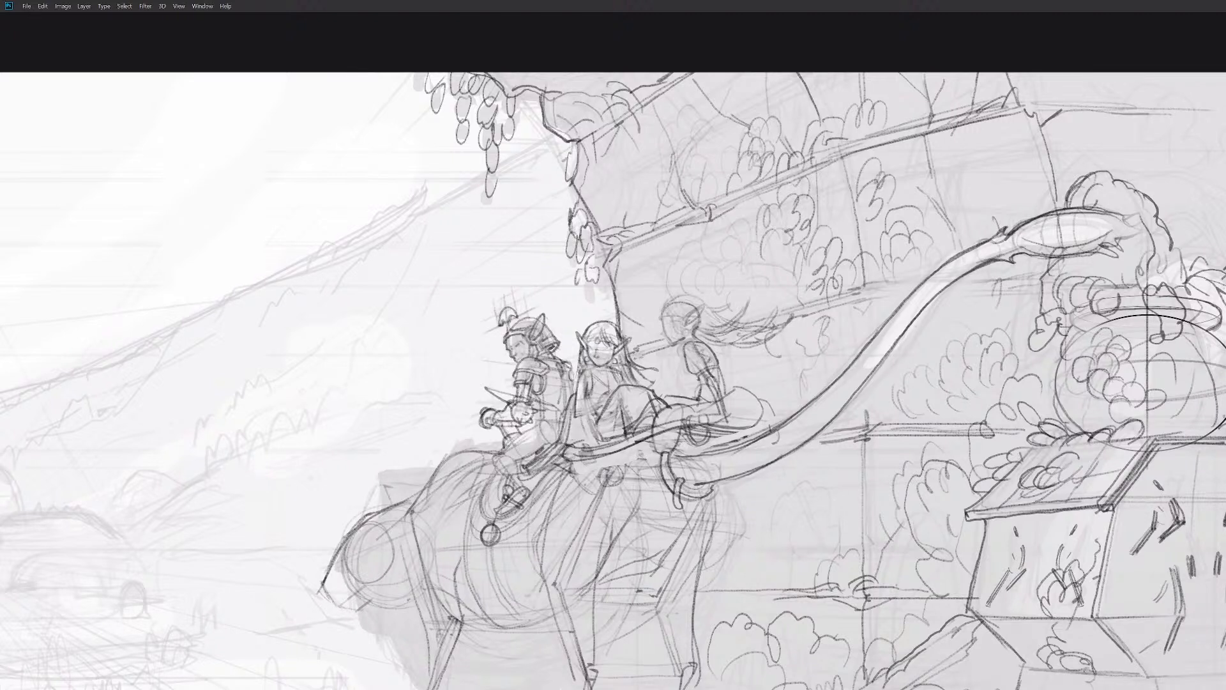
drag(631, 352, 635, 382)
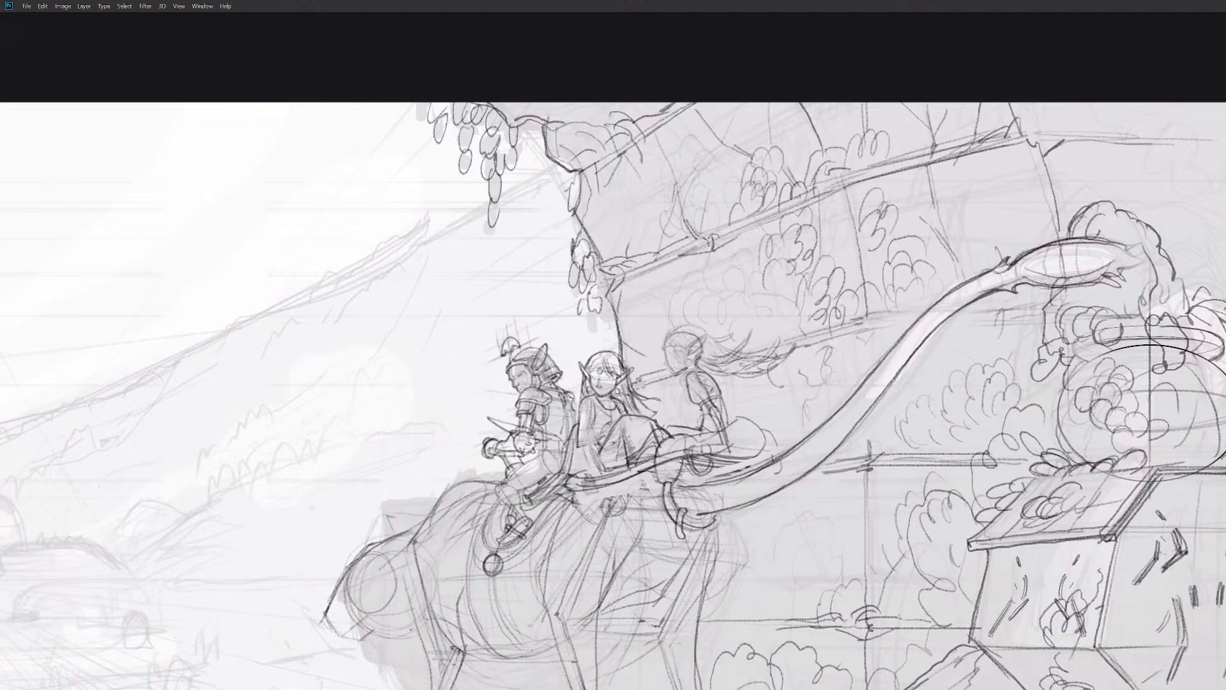
Step: Draw a straight shaft with a capped end across the rear rider's lap, undoing the misplaced strokes
drag(642, 468, 709, 444)
drag(703, 446, 776, 458)
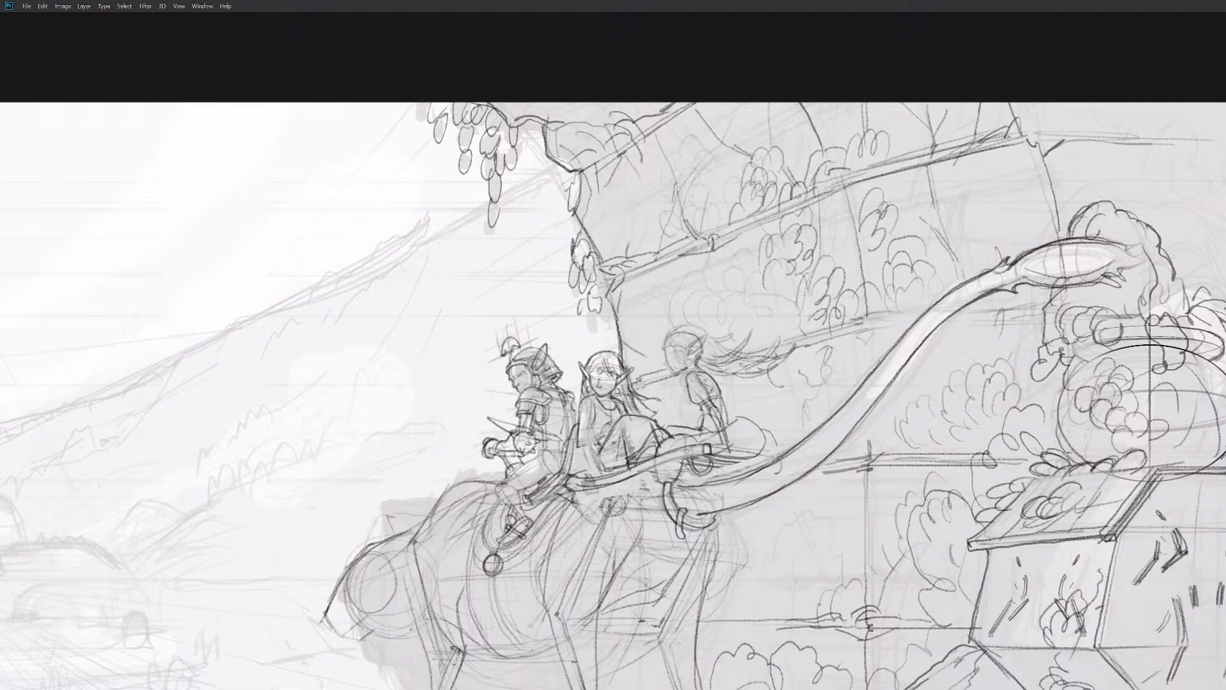
mouse_move(711, 445)
mouse_down()
mouse_move(774, 456)
mouse_move(697, 471)
mouse_move(755, 457)
mouse_move(691, 466)
mouse_move(701, 461)
mouse_move(669, 478)
mouse_move(698, 461)
mouse_move(665, 462)
mouse_up()
key(ctrl+z)
key(ctrl+z)
key(ctrl+z)
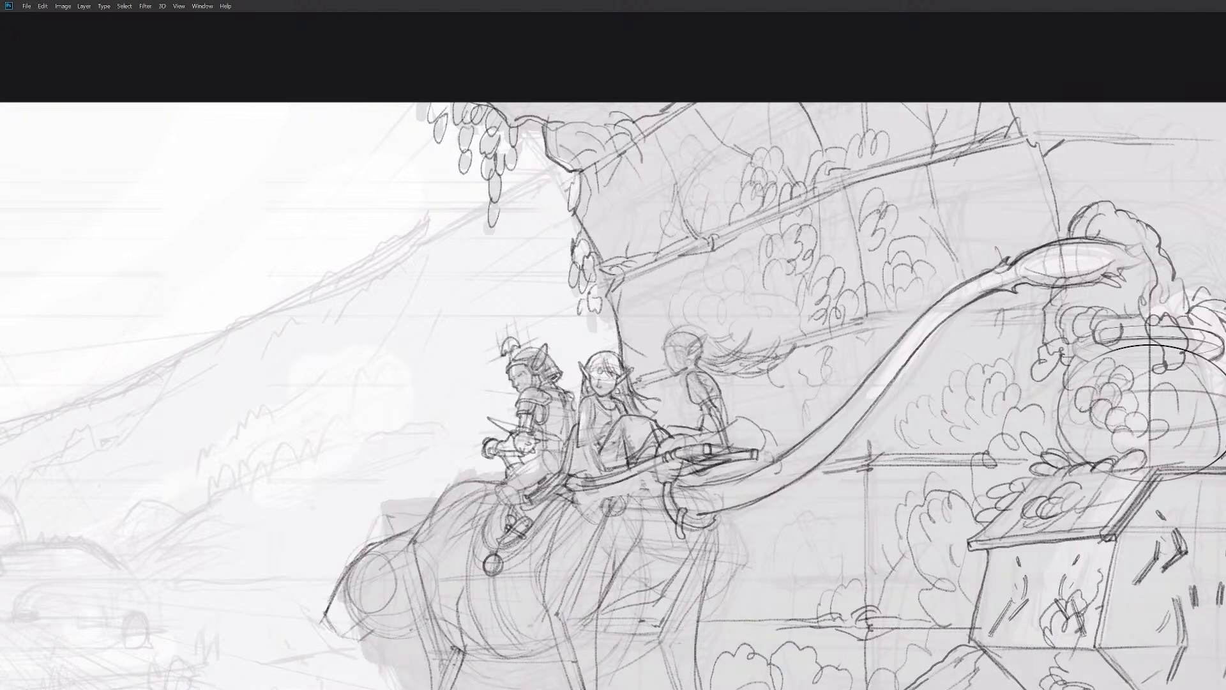
Step: Sketch the middle rider's lower leg just behind the front rider, undoing the failed strokes
mouse_move(590, 444)
mouse_down()
mouse_move(550, 496)
mouse_move(595, 455)
mouse_move(566, 463)
mouse_move(588, 456)
mouse_up()
key(ctrl+z)
key(ctrl+z)
scroll(557, 473, up, 3)
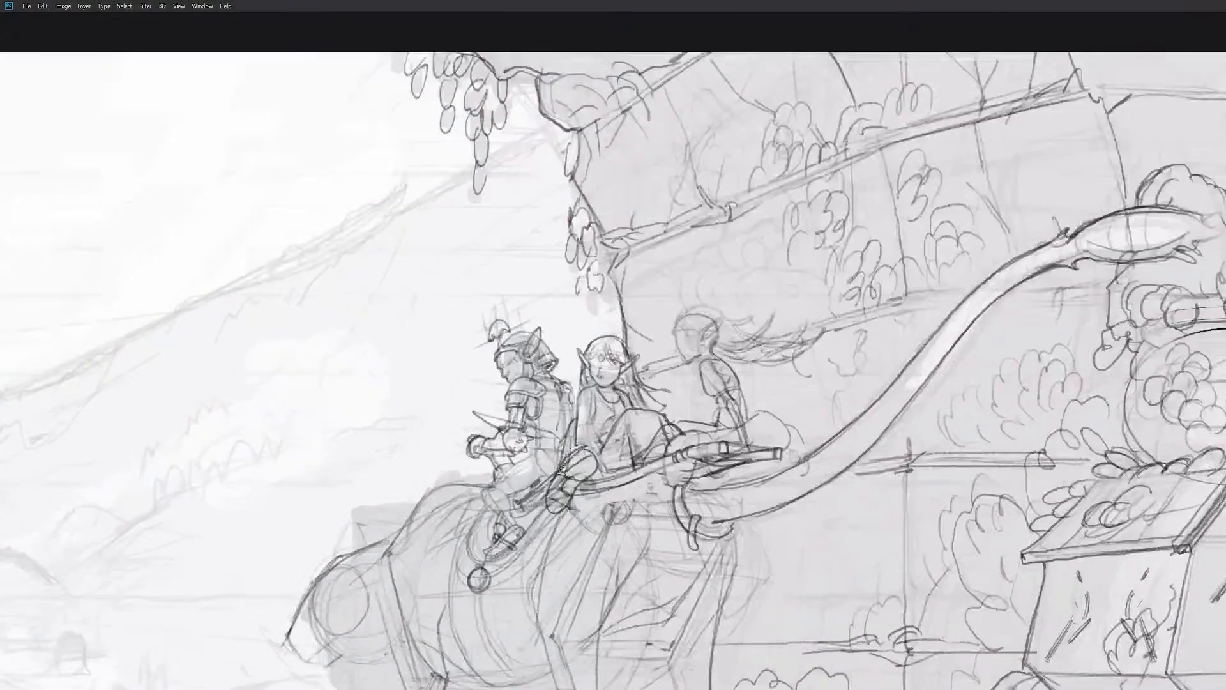
key(ctrl+z)
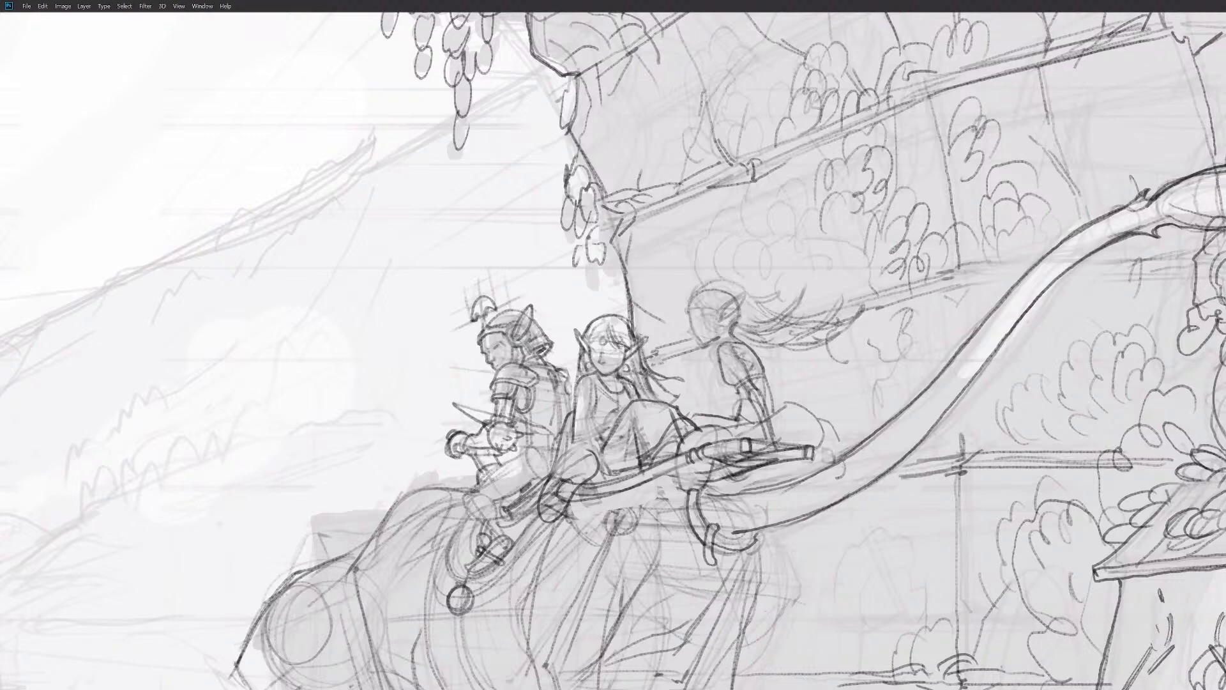
drag(574, 414, 514, 519)
mouse_move(574, 414)
mouse_down()
mouse_move(534, 499)
mouse_move(480, 535)
mouse_up()
key(ctrl+z)
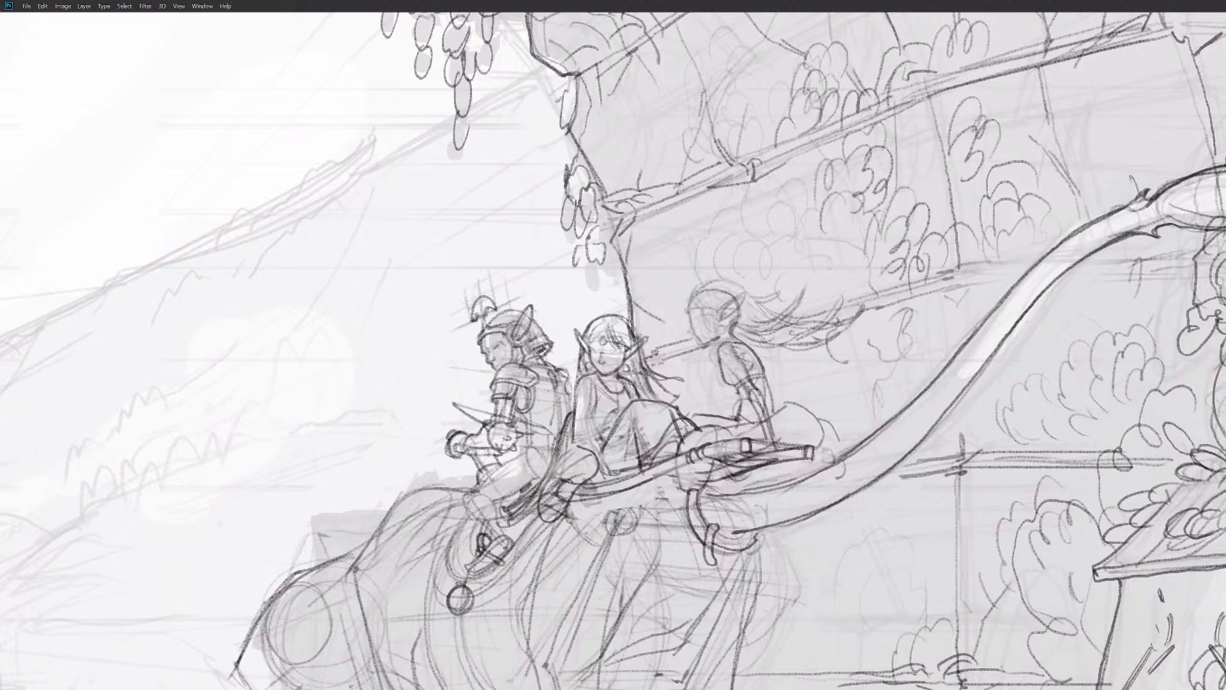
Step: Define the middle rider's foot behind the front rider and draw a round ornament hanging beneath it
mouse_move(515, 407)
mouse_down()
mouse_move(526, 453)
mouse_move(572, 465)
mouse_move(553, 477)
mouse_move(575, 455)
mouse_move(555, 482)
mouse_up()
mouse_move(588, 486)
mouse_down()
mouse_move(565, 518)
mouse_move(553, 508)
mouse_move(571, 501)
mouse_move(566, 512)
mouse_move(581, 480)
mouse_move(563, 515)
mouse_move(580, 521)
mouse_move(591, 488)
mouse_move(566, 518)
mouse_move(580, 523)
mouse_move(590, 487)
mouse_up()
key(ctrl+z)
key(ctrl+z)
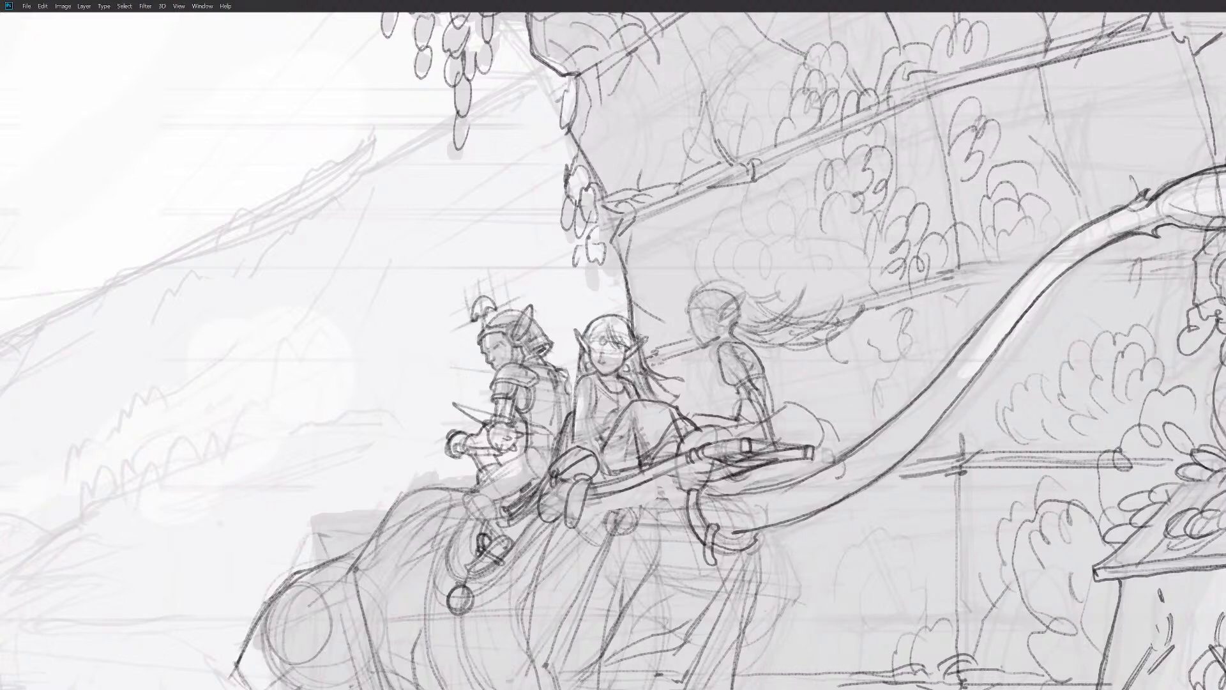
mouse_move(560, 511)
mouse_down()
mouse_move(545, 551)
mouse_move(562, 555)
mouse_move(568, 528)
mouse_up()
mouse_move(559, 530)
mouse_down()
mouse_move(536, 535)
mouse_move(564, 560)
mouse_move(535, 538)
mouse_move(554, 569)
mouse_move(568, 540)
mouse_up()
mouse_move(565, 529)
mouse_down()
mouse_move(531, 544)
mouse_move(560, 566)
mouse_move(567, 534)
mouse_up()
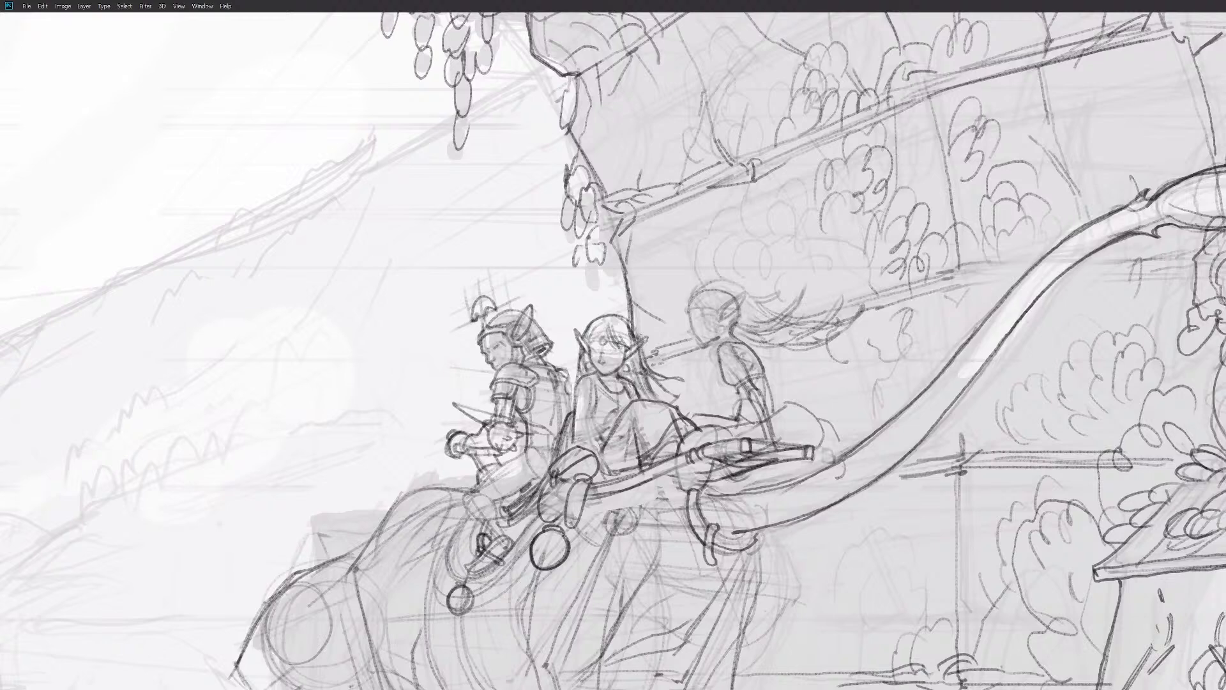
Step: Draw crossing bands across the round ornament hanging below the middle rider's foot
mouse_move(708, 480)
mouse_down()
mouse_move(697, 502)
mouse_move(762, 379)
mouse_up()
mouse_move(591, 459)
mouse_down()
mouse_move(589, 488)
mouse_move(570, 495)
mouse_move(576, 473)
mouse_move(565, 489)
mouse_move(603, 471)
mouse_move(578, 470)
mouse_move(562, 489)
mouse_move(601, 473)
mouse_move(578, 490)
mouse_move(591, 496)
mouse_up()
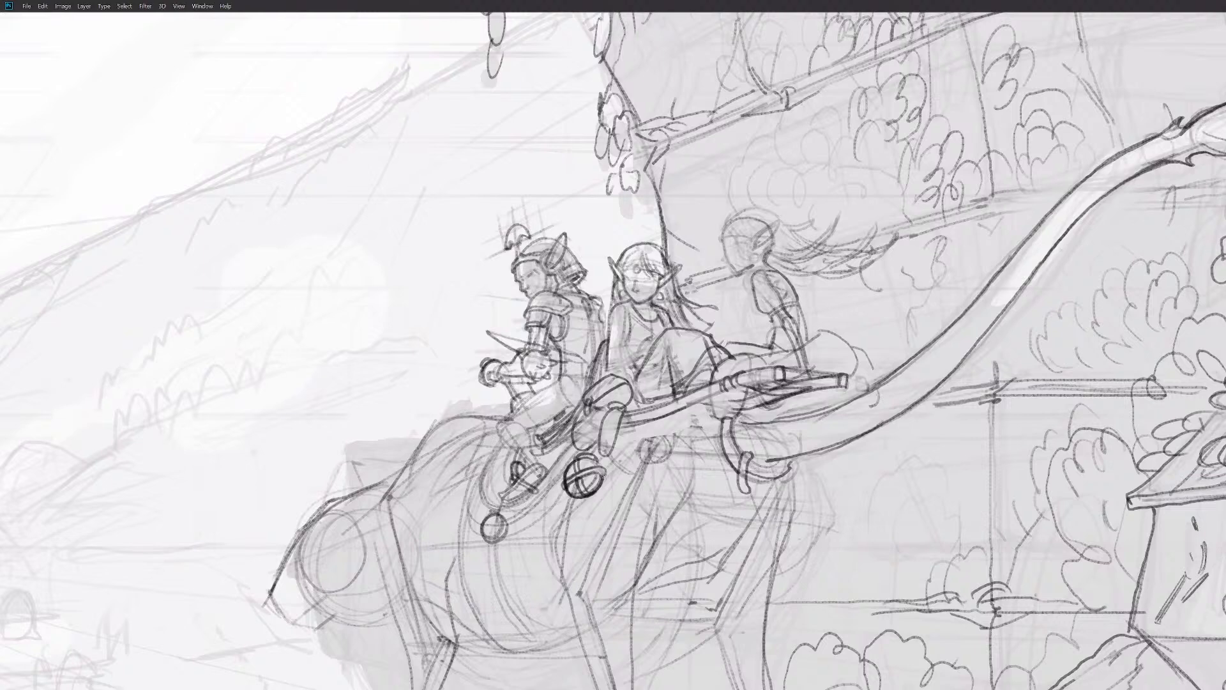
alt+click(680, 499)
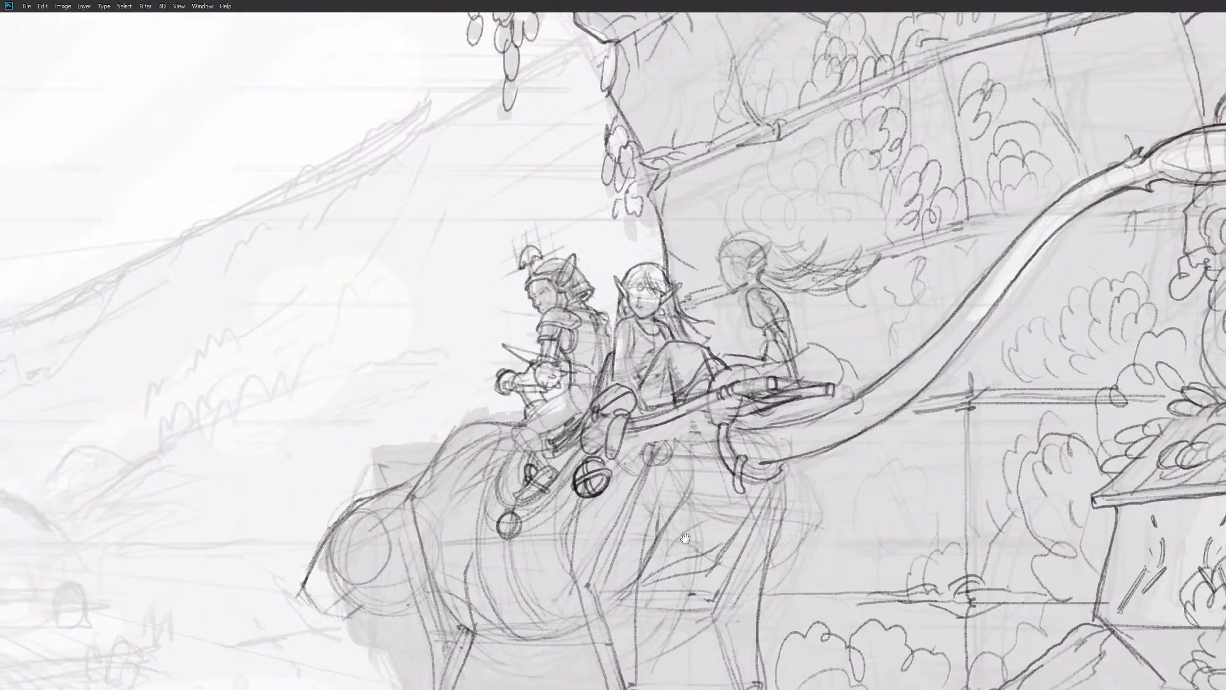
key(ctrl+0)
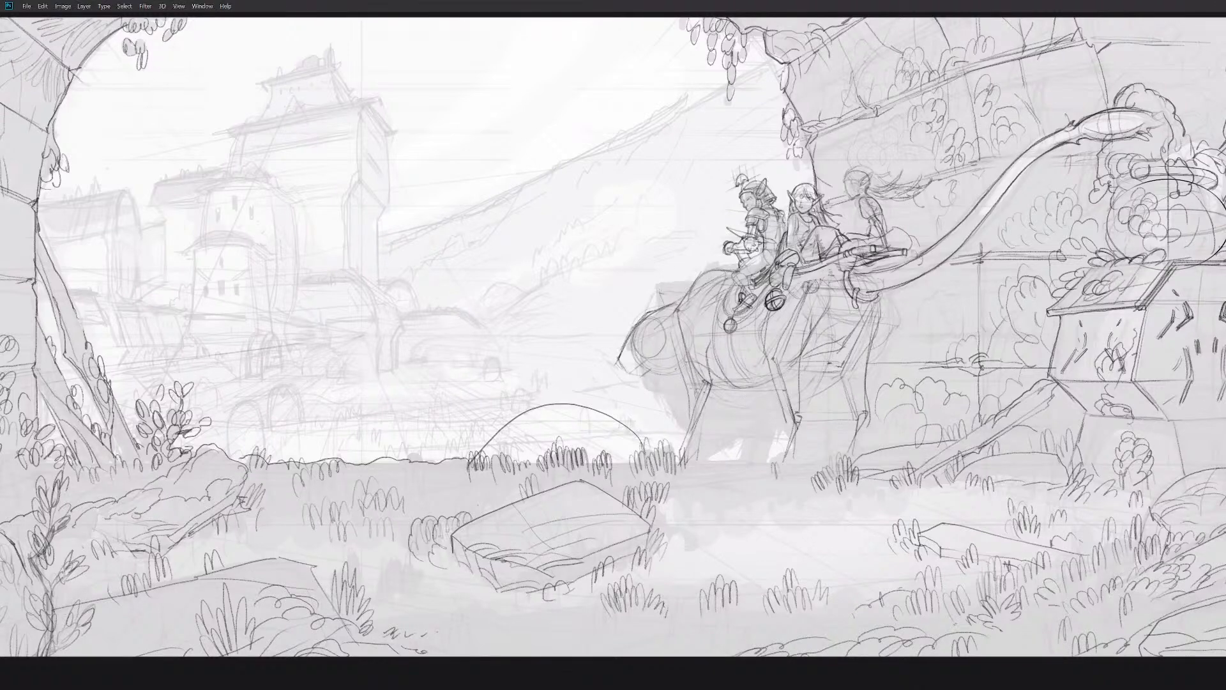
key(ctrl+z)
drag(600, 445, 764, 308)
key(ctrl+z)
click(802, 306)
click(703, 370)
drag(708, 327, 610, 379)
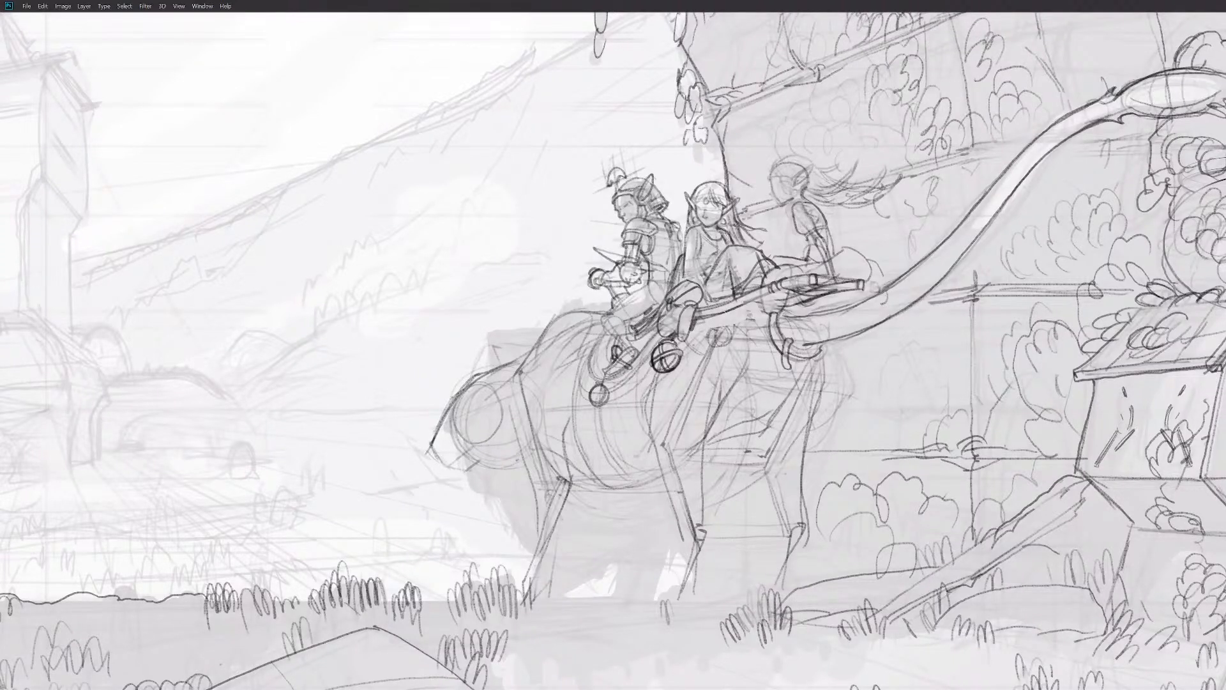
Step: Draw a rounded loop around the shaft's end behind the rear rider, undoing the misplaced strokes
mouse_move(693, 306)
mouse_down()
mouse_move(678, 324)
mouse_move(690, 331)
mouse_up()
drag(807, 316, 732, 309)
mouse_move(823, 264)
mouse_down()
mouse_move(866, 248)
mouse_move(874, 281)
mouse_move(840, 249)
mouse_move(822, 261)
mouse_move(885, 275)
mouse_move(878, 330)
mouse_up()
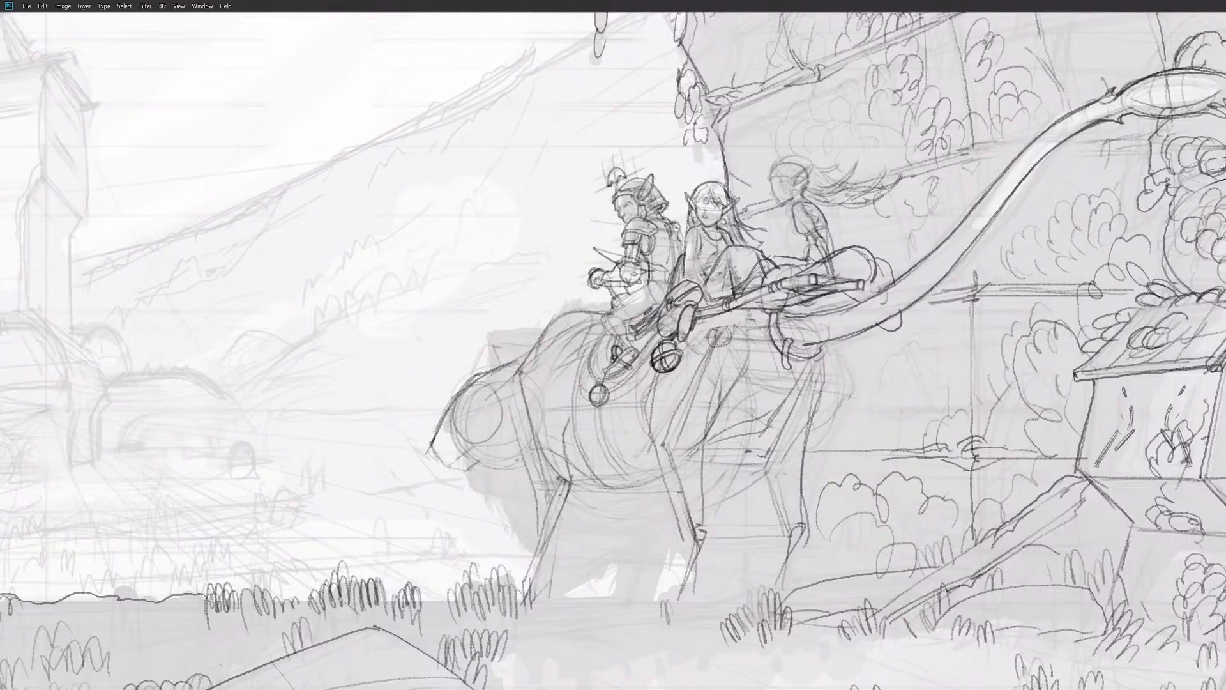
key(ctrl+z)
key(ctrl+z)
drag(709, 447, 708, 493)
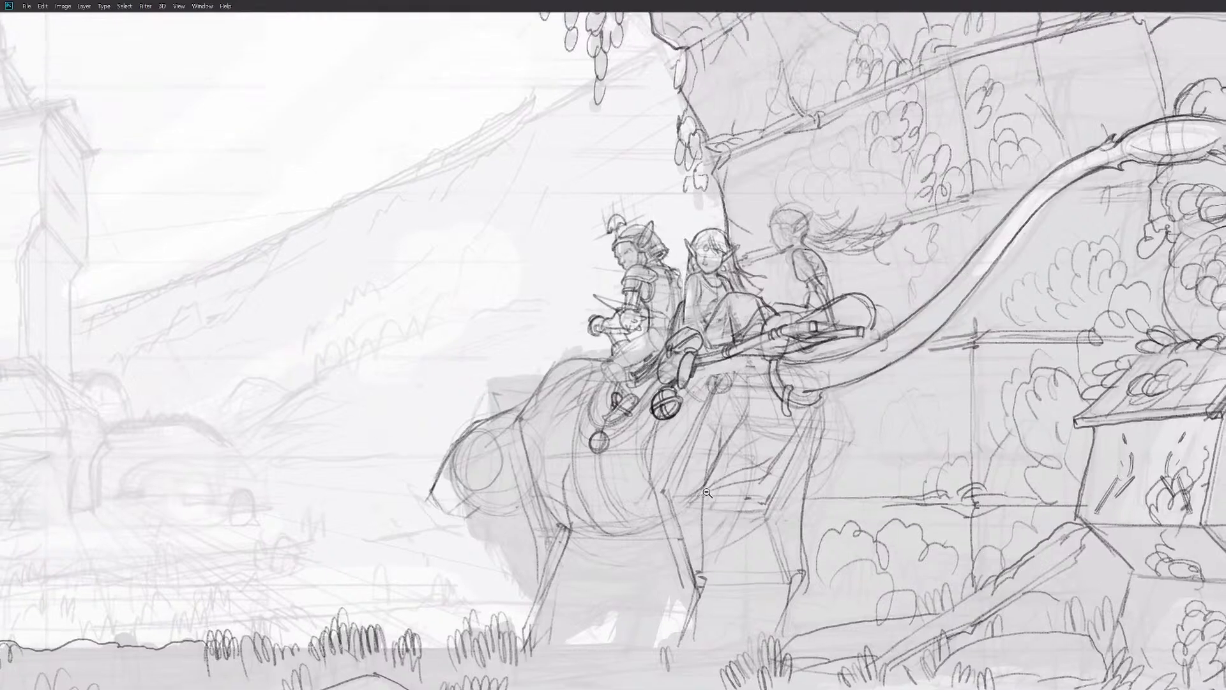
scroll(708, 493, down, 2)
scroll(743, 469, down, 1)
scroll(743, 469, up, 4)
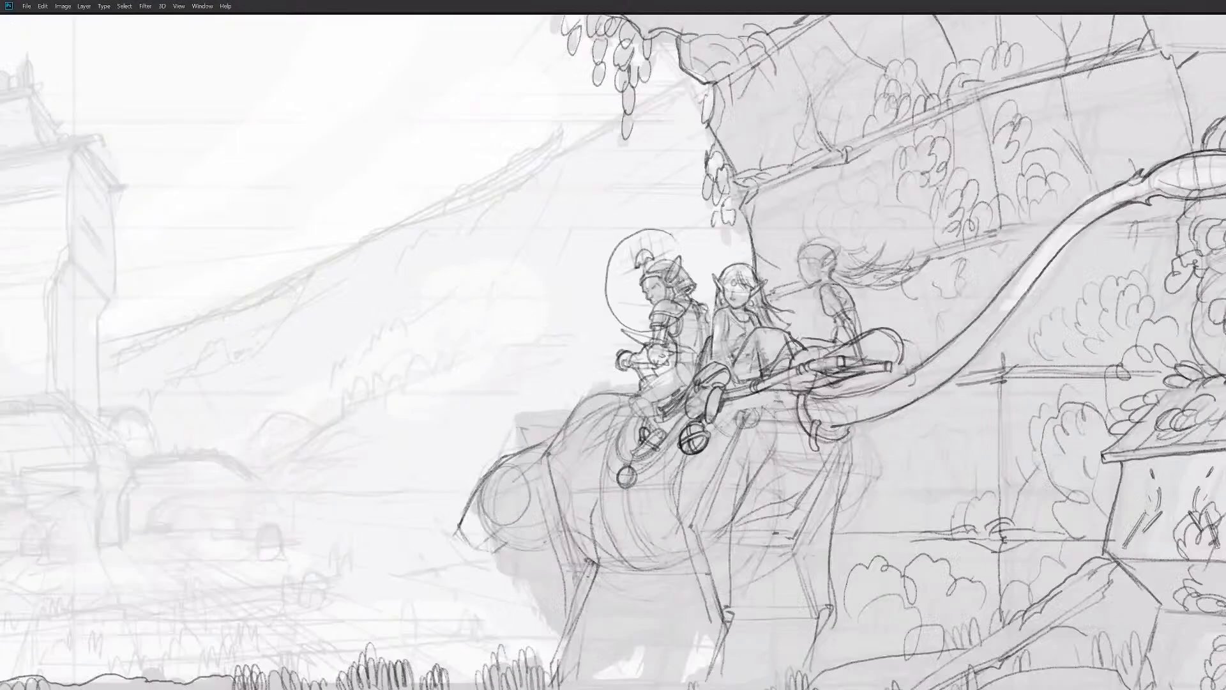
drag(673, 234, 694, 299)
key(ctrl+z)
mouse_move(688, 236)
mouse_down()
mouse_move(639, 220)
mouse_move(639, 323)
mouse_up()
key(ctrl+z)
drag(850, 254, 818, 235)
scroll(824, 224, up, 3)
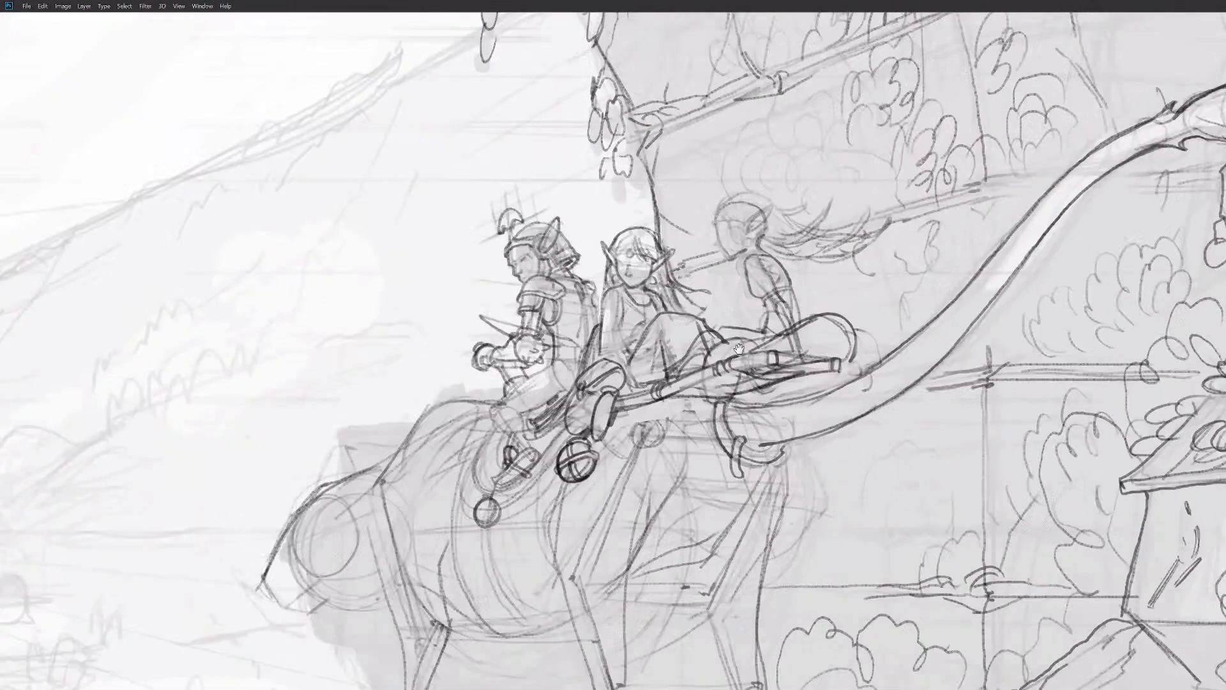
mouse_move(519, 228)
mouse_down()
mouse_move(493, 308)
mouse_move(556, 225)
mouse_up()
key(ctrl+z)
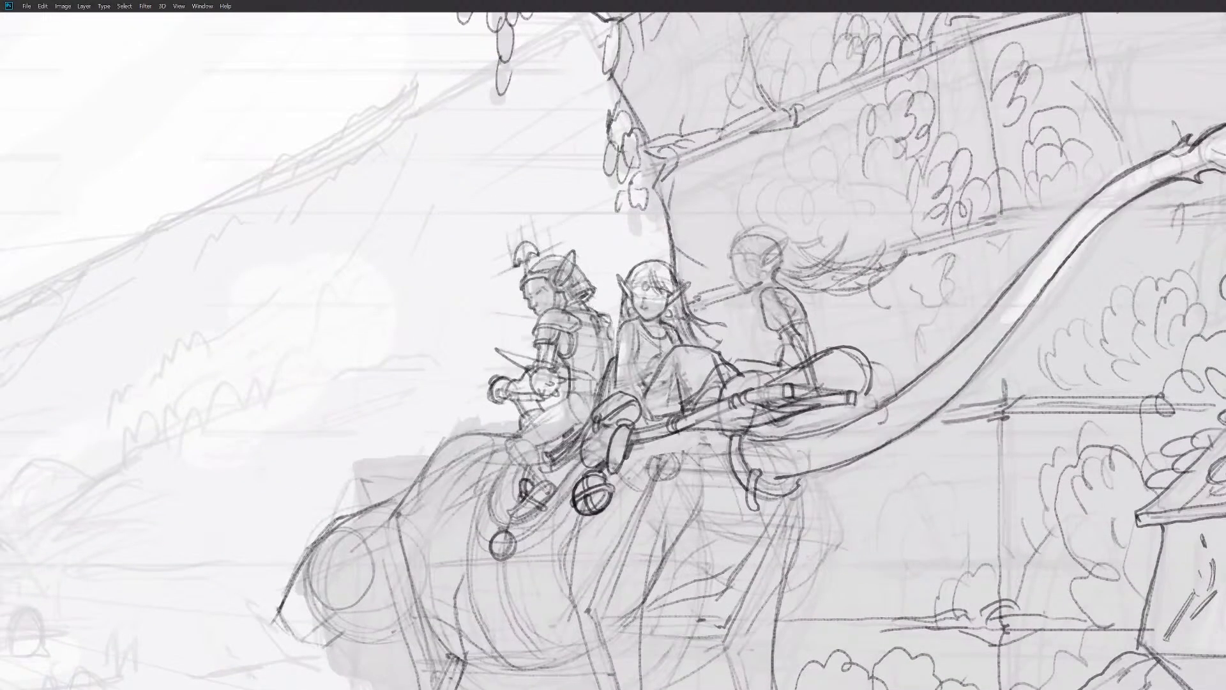
Step: Sketch the rear rider's facial profile with an eye, nose and chin, undoing the failed strokes
drag(736, 285, 686, 281)
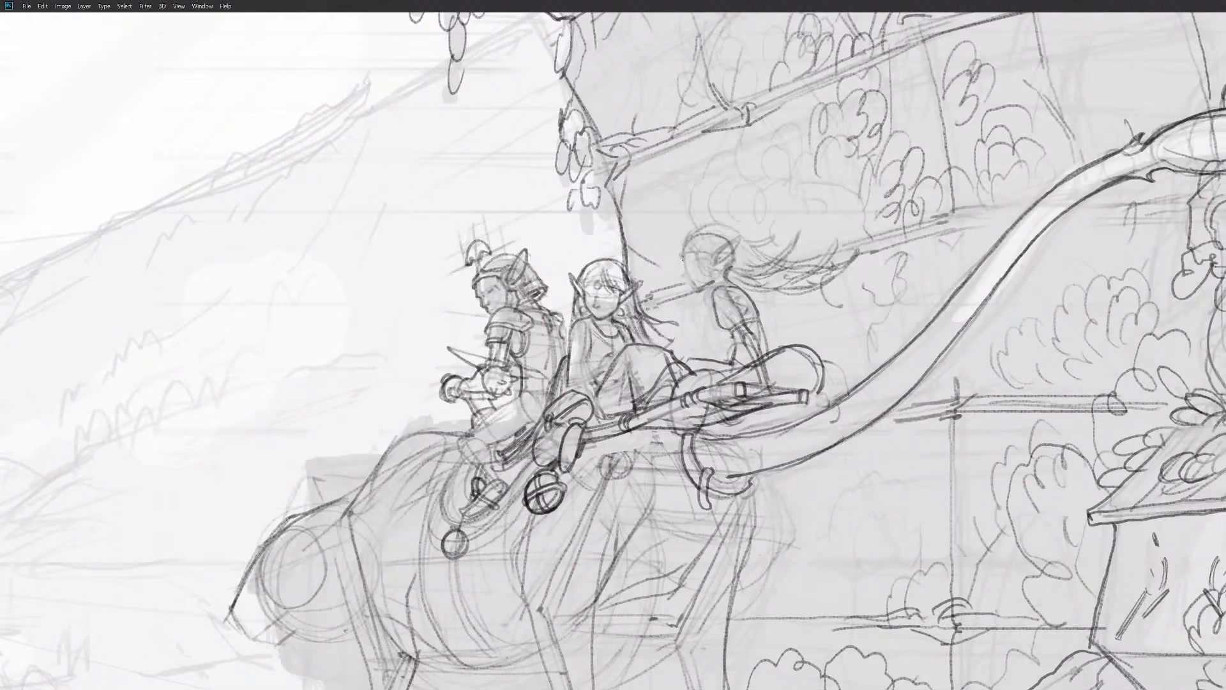
drag(691, 237, 682, 266)
key(z)
drag(784, 365, 709, 365)
scroll(788, 351, up, 5)
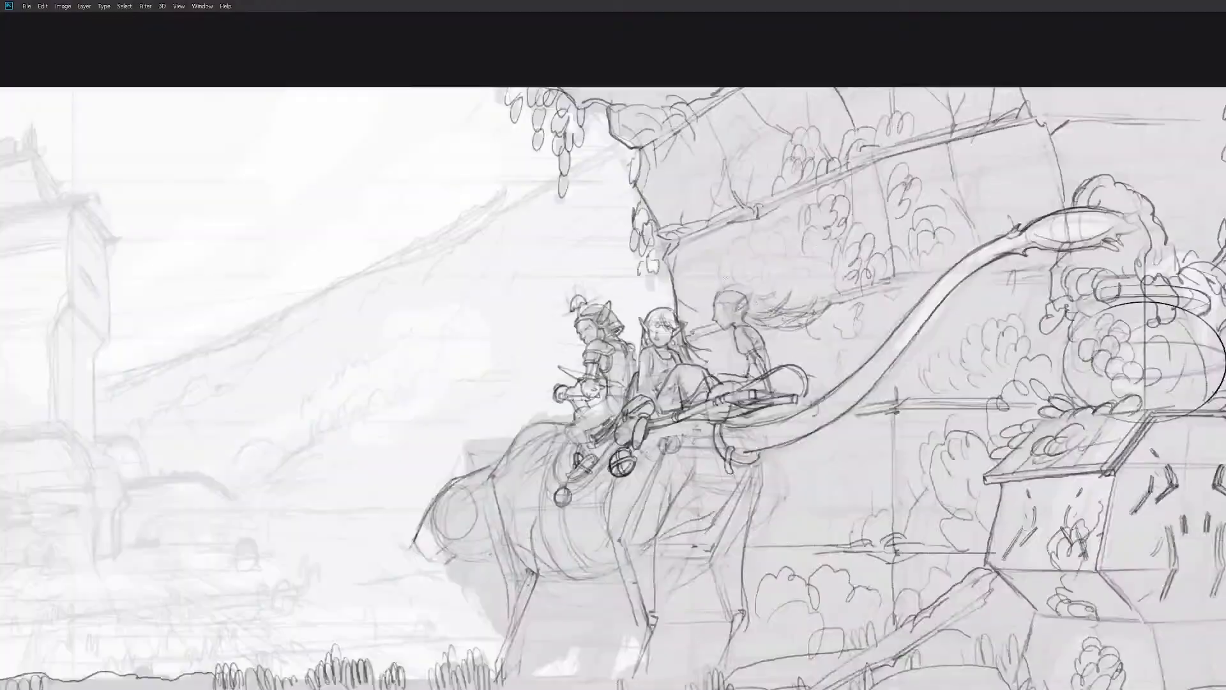
drag(657, 292, 670, 299)
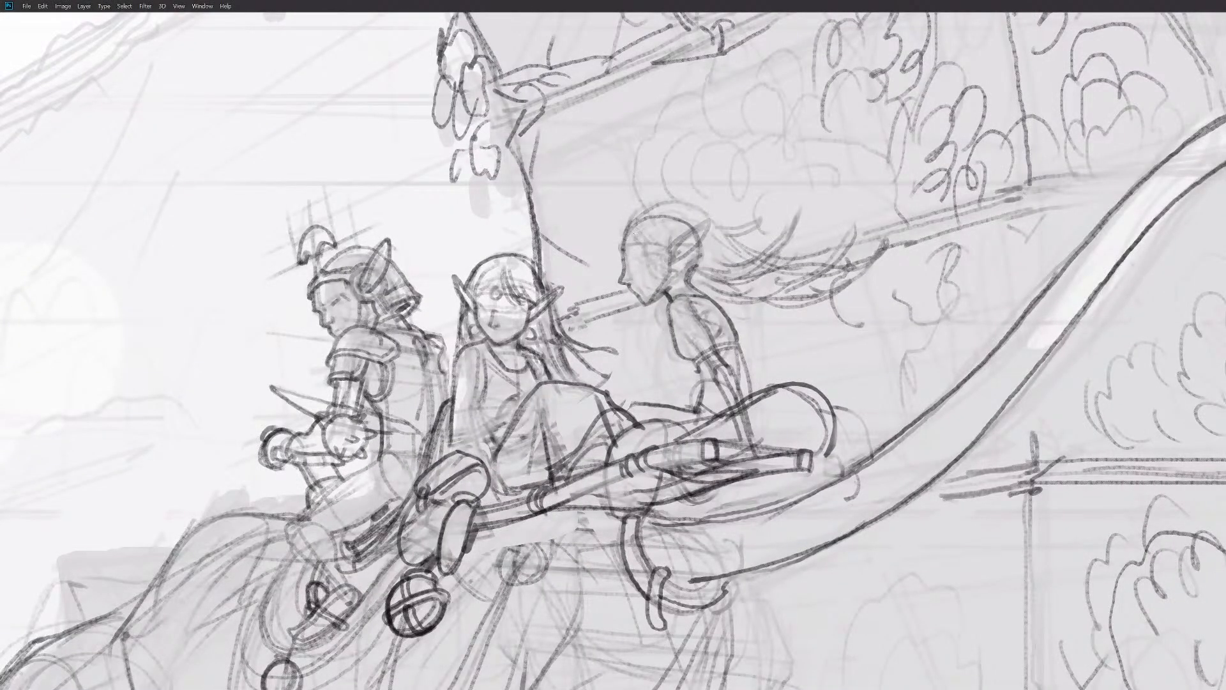
mouse_move(629, 245)
mouse_down()
mouse_move(639, 299)
mouse_move(703, 296)
mouse_move(698, 316)
mouse_move(659, 332)
mouse_move(649, 320)
mouse_move(661, 345)
mouse_up()
mouse_move(670, 279)
mouse_down()
mouse_move(682, 255)
mouse_move(644, 218)
mouse_move(612, 234)
mouse_move(603, 275)
mouse_move(628, 276)
mouse_move(617, 268)
mouse_move(617, 280)
mouse_up()
key(ctrl+z)
key(ctrl+alt+z)
key(ctrl+z)
drag(606, 265, 620, 267)
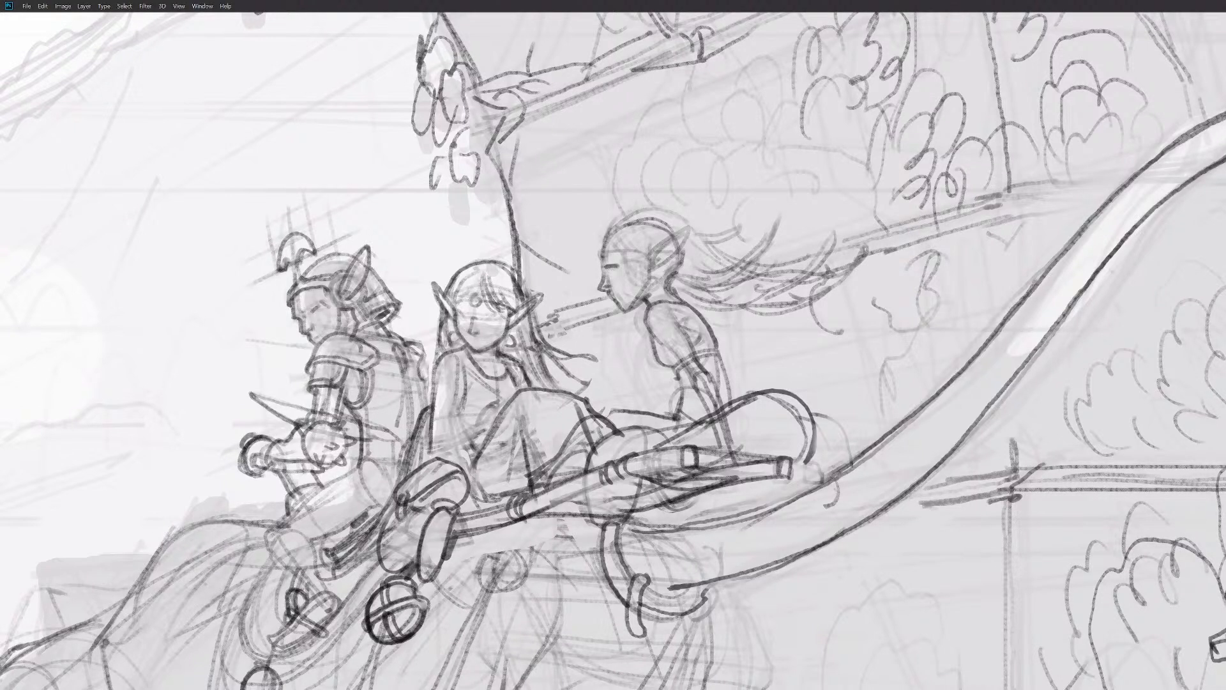
Step: Draw the rear rider's hairline and long windswept hair, erasing the rough lines around the head
mouse_move(608, 246)
mouse_down()
mouse_move(602, 267)
mouse_move(646, 281)
mouse_up()
key(ctrl+z)
key(ctrl+z)
key(e)
mouse_move(685, 231)
mouse_down()
mouse_move(656, 261)
mouse_move(686, 220)
mouse_move(680, 249)
mouse_move(649, 267)
mouse_move(692, 219)
mouse_move(601, 236)
mouse_move(642, 259)
mouse_move(635, 279)
mouse_move(693, 276)
mouse_move(703, 304)
mouse_move(751, 303)
mouse_up()
mouse_move(664, 273)
mouse_down()
mouse_move(805, 226)
mouse_move(693, 262)
mouse_up()
mouse_move(601, 224)
mouse_down()
mouse_move(608, 233)
mouse_move(634, 206)
mouse_move(601, 230)
mouse_move(662, 204)
mouse_move(785, 257)
mouse_move(663, 207)
mouse_move(693, 211)
mouse_move(648, 265)
mouse_up()
key(ctrl+z)
key(e)
key(b)
key(e)
key(b)
key(ctrl+z)
key(ctrl+z)
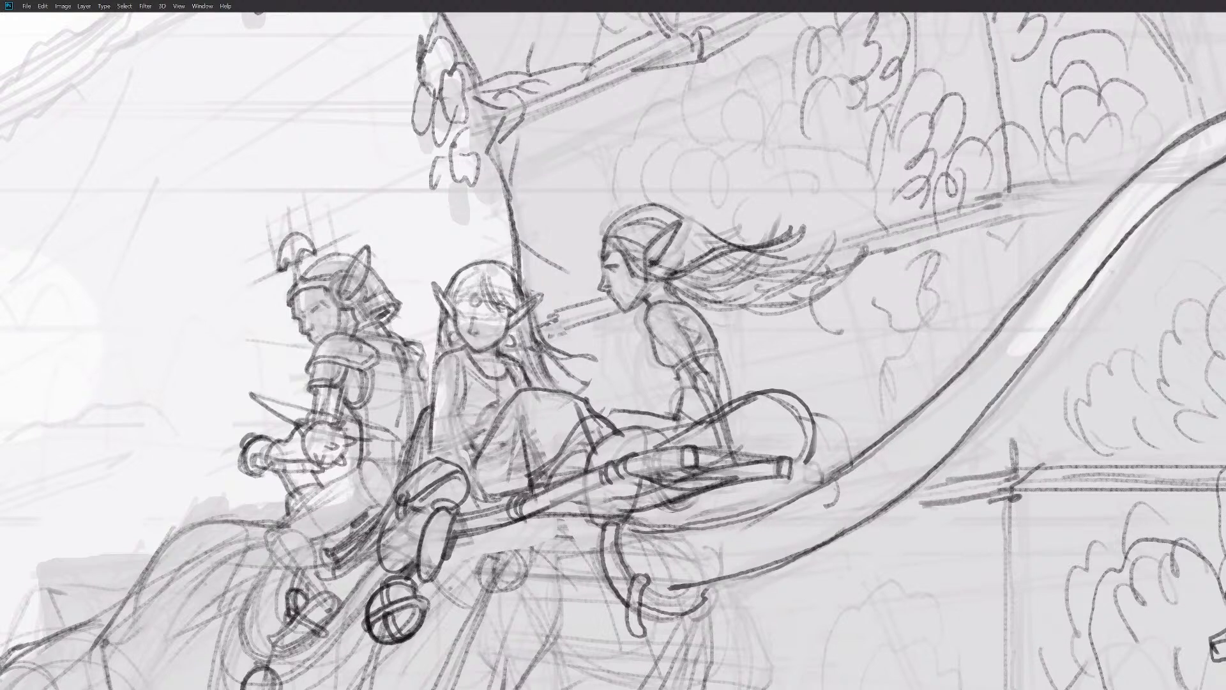
Step: Undo the rear rider's pointed ear and redraw it over the swept-back hair
key(ctrl+z)
key(ctrl+z)
key(ctrl+z)
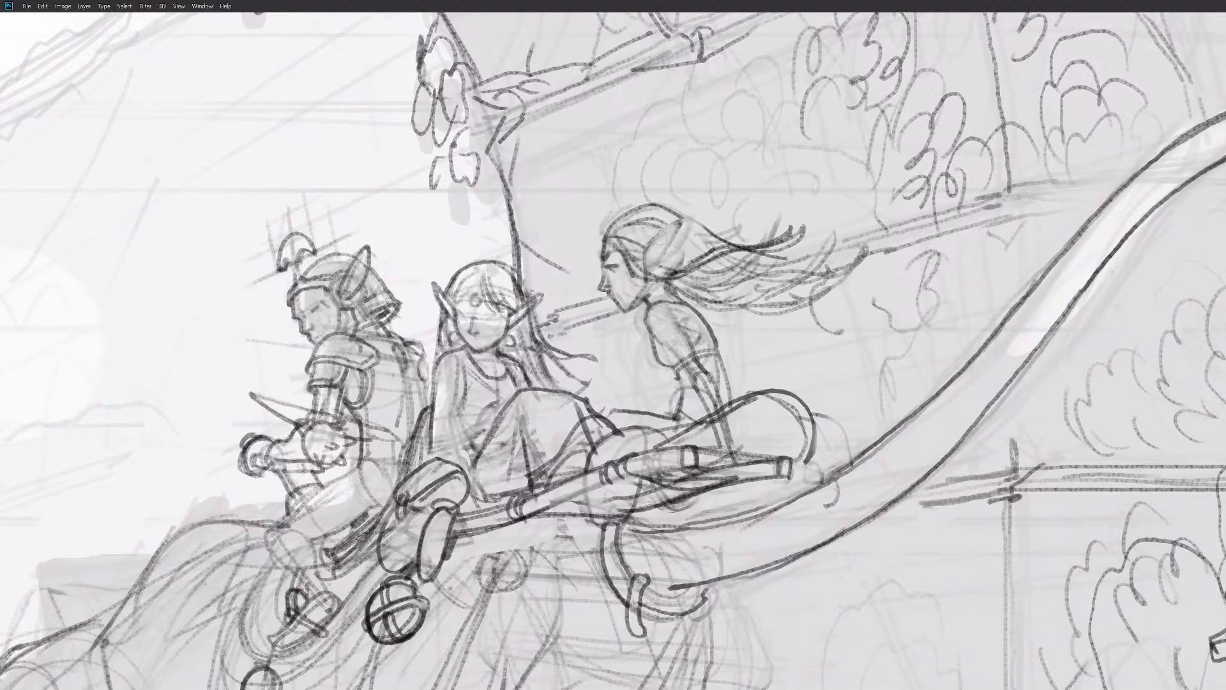
mouse_move(654, 239)
mouse_down()
mouse_move(677, 222)
mouse_move(656, 263)
mouse_move(635, 259)
mouse_move(651, 275)
mouse_move(629, 269)
mouse_move(605, 231)
mouse_move(625, 240)
mouse_move(647, 219)
mouse_move(664, 267)
mouse_move(661, 242)
mouse_move(657, 259)
mouse_up()
mouse_move(681, 342)
mouse_down()
mouse_move(725, 337)
mouse_move(700, 343)
mouse_up()
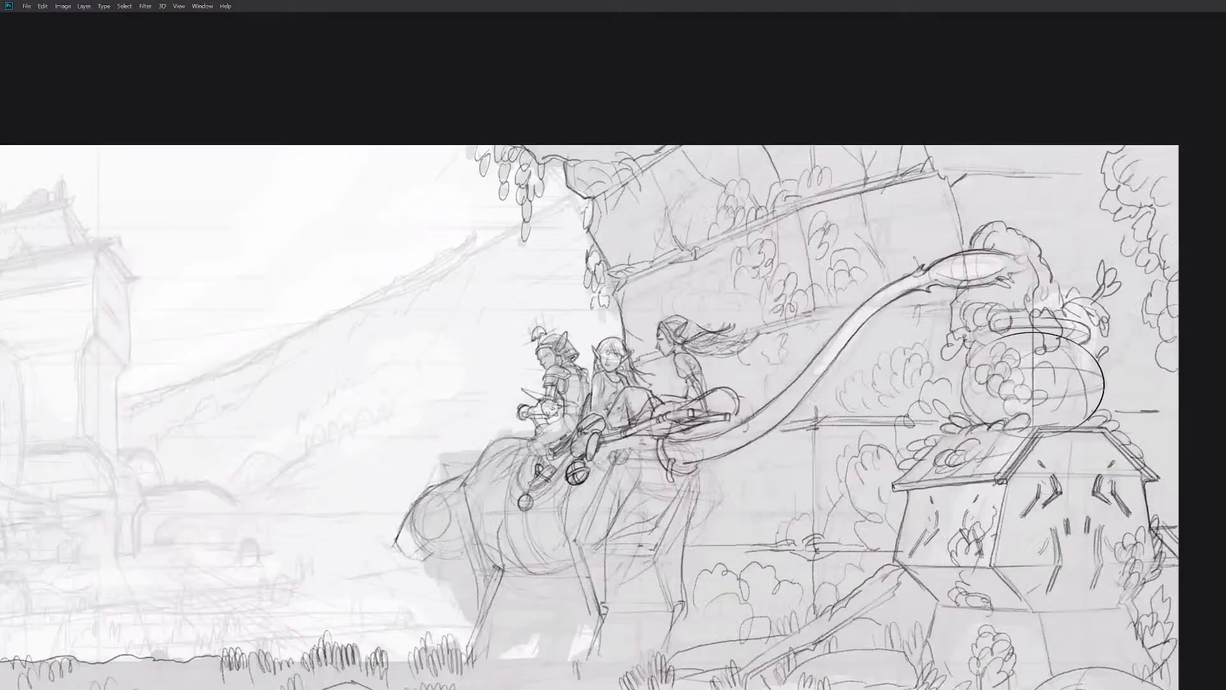
click(703, 341)
click(685, 344)
drag(590, 345, 601, 366)
key(b)
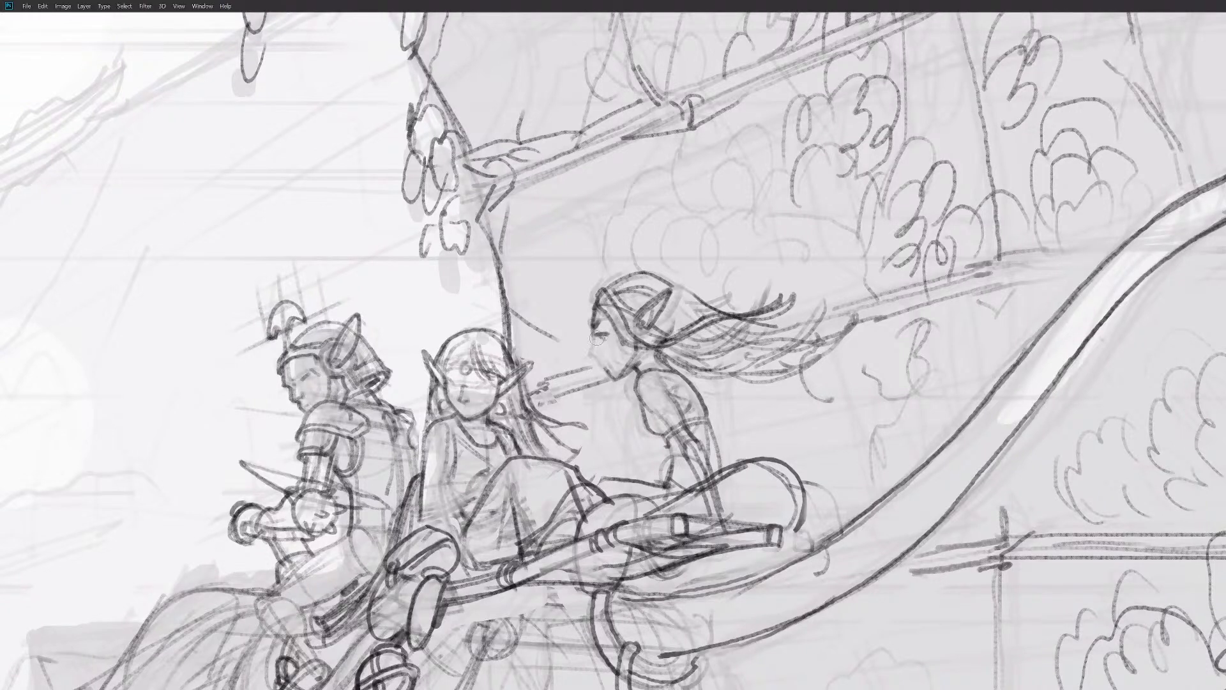
Step: Refine the rear rider's face, jaw, neck and shoulder line
mouse_move(615, 282)
mouse_down()
mouse_move(593, 313)
mouse_move(589, 351)
mouse_move(605, 371)
mouse_move(629, 368)
mouse_move(612, 374)
mouse_up()
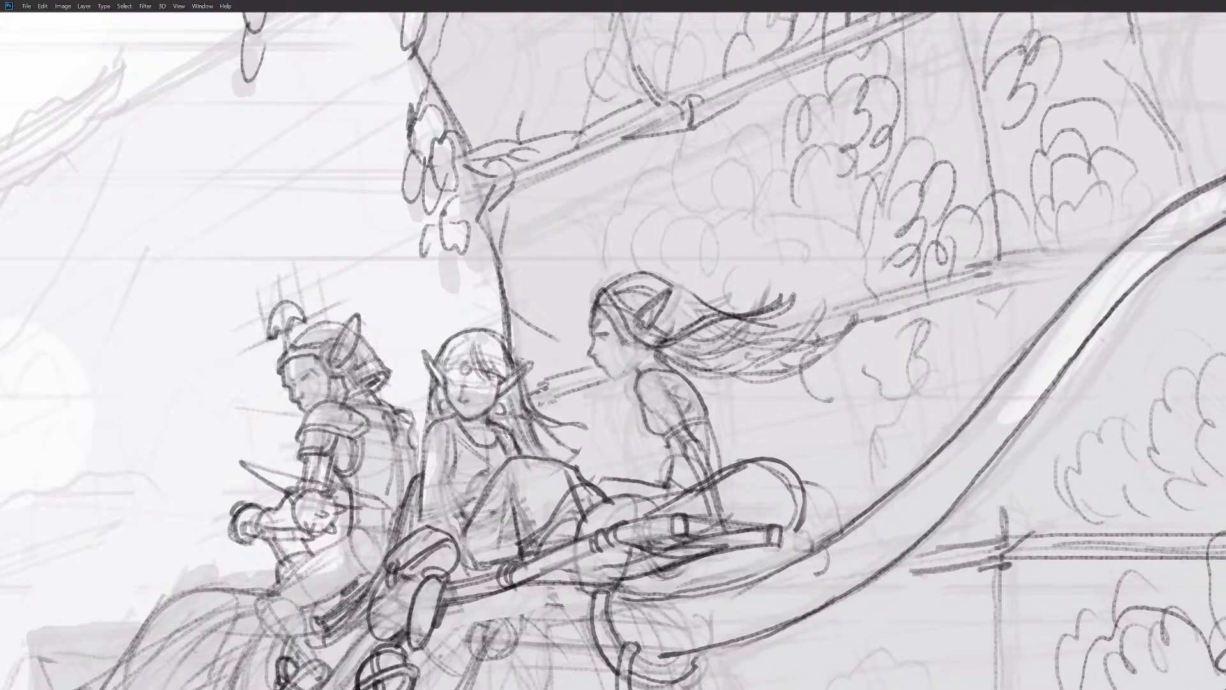
drag(615, 376, 642, 369)
drag(633, 371, 665, 346)
drag(656, 389, 692, 391)
scroll(692, 391, up, 8)
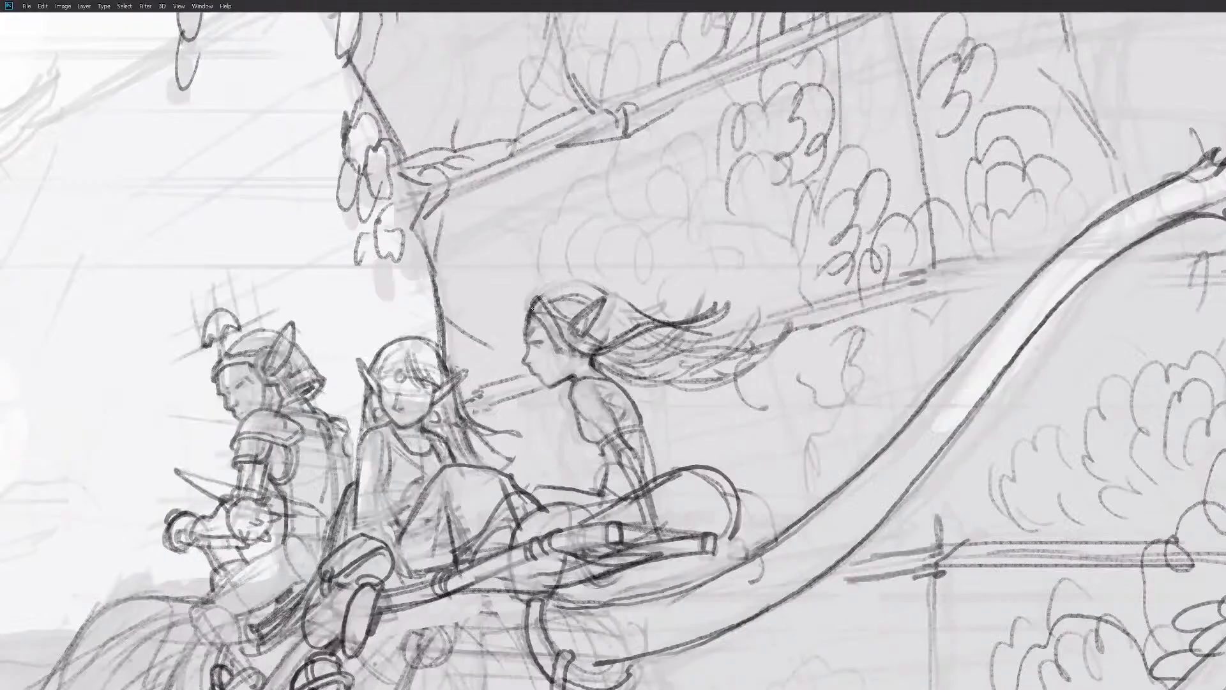
Step: Reshape the top of the rear rider's head with a flatter crown and strengthen the flowing hair
mouse_move(532, 308)
mouse_down()
mouse_move(586, 290)
mouse_move(662, 318)
mouse_up()
mouse_move(552, 293)
mouse_down()
mouse_move(590, 295)
mouse_move(543, 301)
mouse_up()
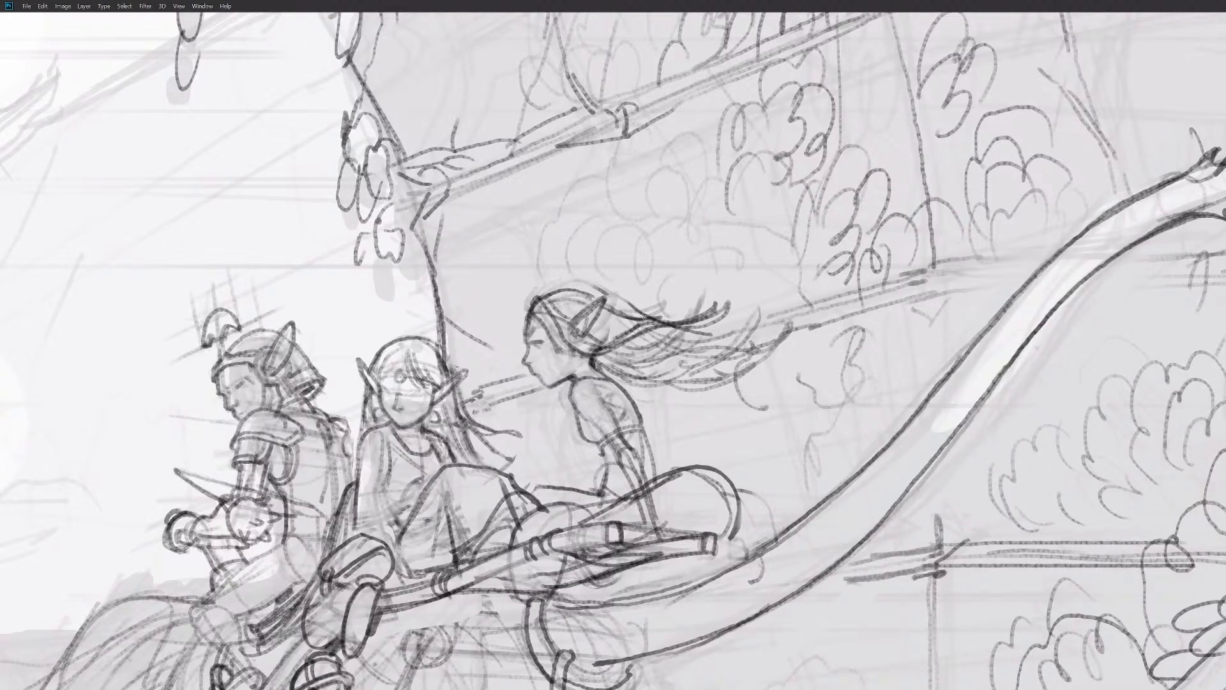
drag(707, 342, 664, 374)
drag(791, 382, 847, 399)
drag(777, 305, 825, 310)
drag(722, 328, 757, 399)
drag(655, 249, 599, 273)
mouse_move(687, 276)
mouse_down()
mouse_move(722, 289)
mouse_move(607, 269)
mouse_move(595, 279)
mouse_move(630, 312)
mouse_move(594, 274)
mouse_move(627, 302)
mouse_up()
mouse_move(602, 263)
mouse_down()
mouse_move(628, 299)
mouse_move(585, 271)
mouse_move(586, 285)
mouse_move(642, 256)
mouse_move(633, 258)
mouse_move(732, 291)
mouse_move(597, 260)
mouse_move(584, 281)
mouse_up()
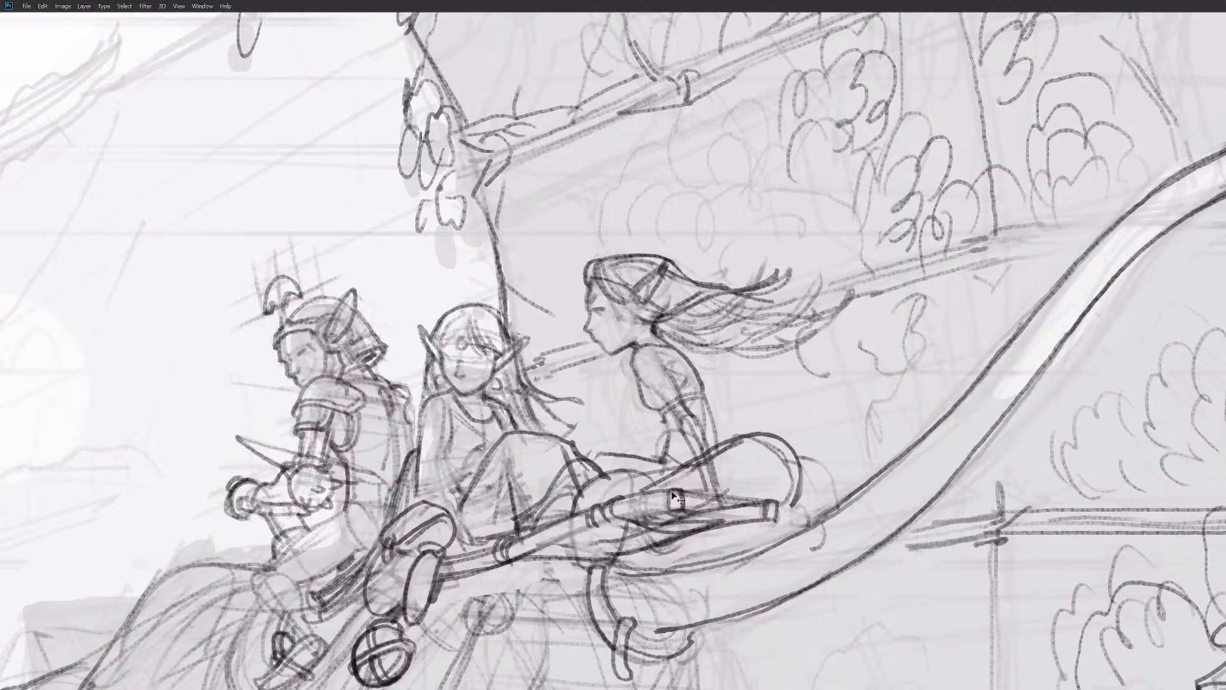
Step: Redraw the rear rider's shoulder and arm reaching straight down to the shaft, erasing the old sleeve
mouse_move(658, 352)
mouse_down()
mouse_move(665, 370)
mouse_move(640, 380)
mouse_move(685, 406)
mouse_up()
key(e)
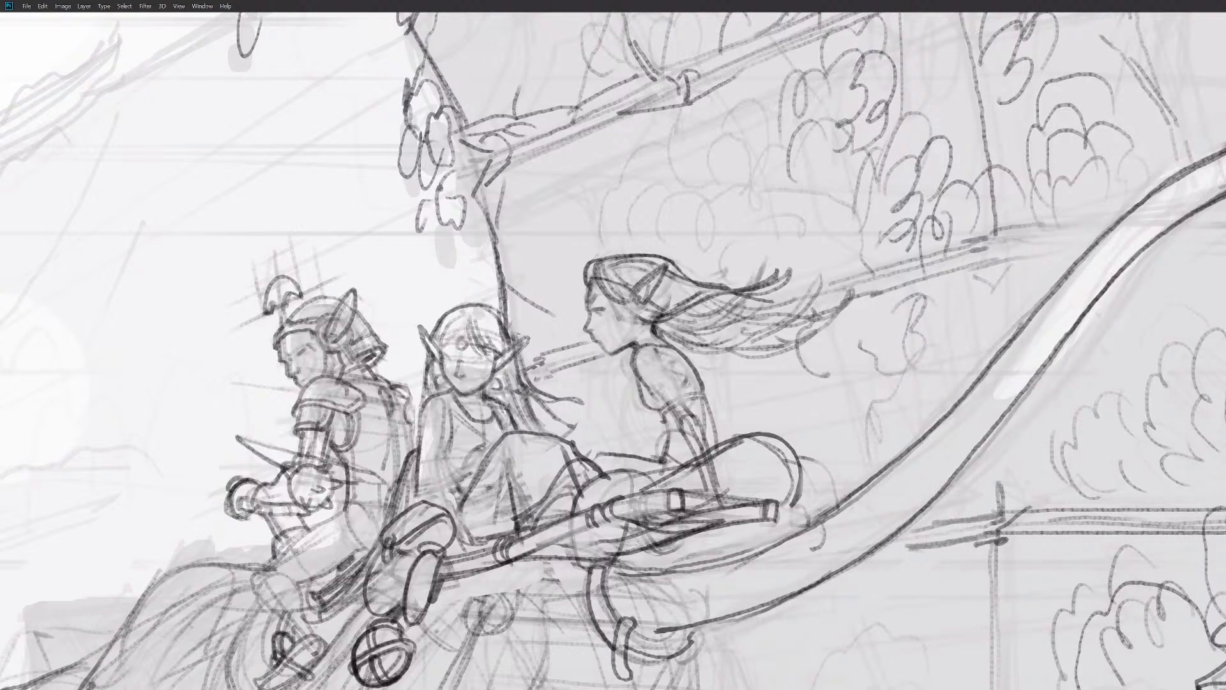
drag(660, 356, 697, 418)
key(ctrl+z)
drag(645, 382, 694, 461)
drag(668, 368, 724, 505)
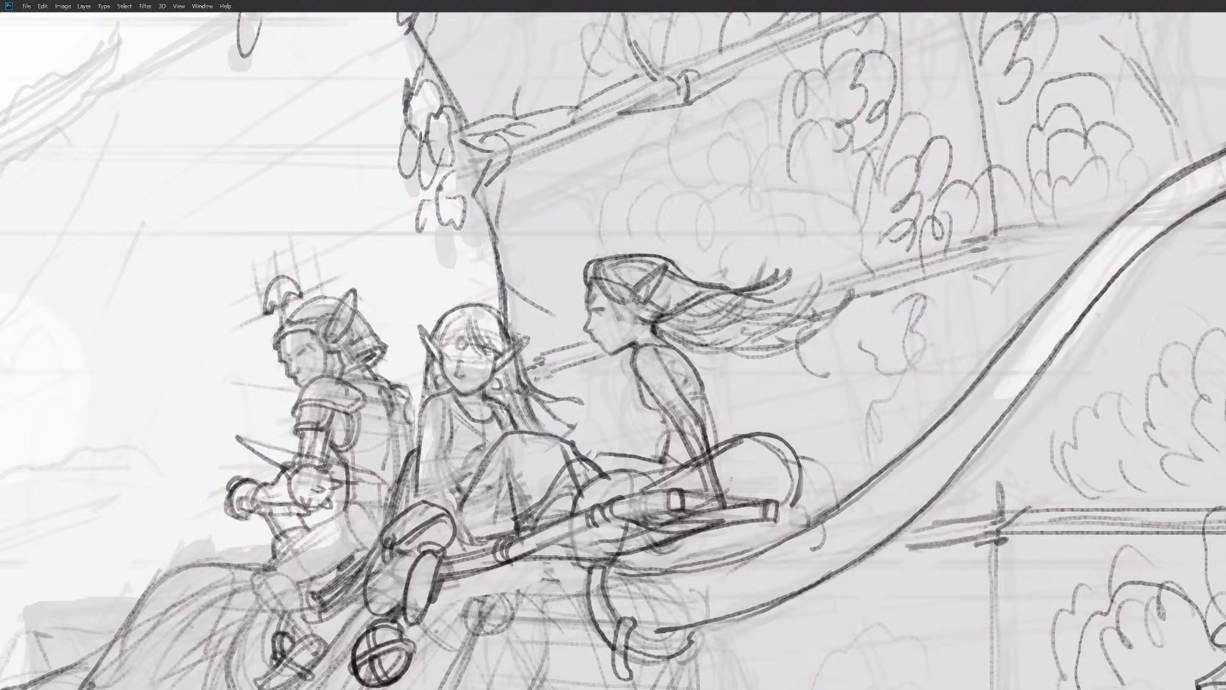
Step: Draw the rear rider's hand gripping the shaft and add bands and contour lines along it
drag(714, 476, 693, 496)
drag(703, 485, 709, 510)
mouse_move(702, 483)
mouse_down()
mouse_move(722, 479)
mouse_move(733, 515)
mouse_move(711, 515)
mouse_up()
drag(713, 506, 698, 514)
drag(695, 476, 702, 493)
mouse_move(680, 496)
mouse_down()
mouse_move(760, 510)
mouse_move(755, 528)
mouse_up()
mouse_move(739, 501)
mouse_down()
mouse_move(749, 526)
mouse_move(674, 495)
mouse_move(654, 516)
mouse_up()
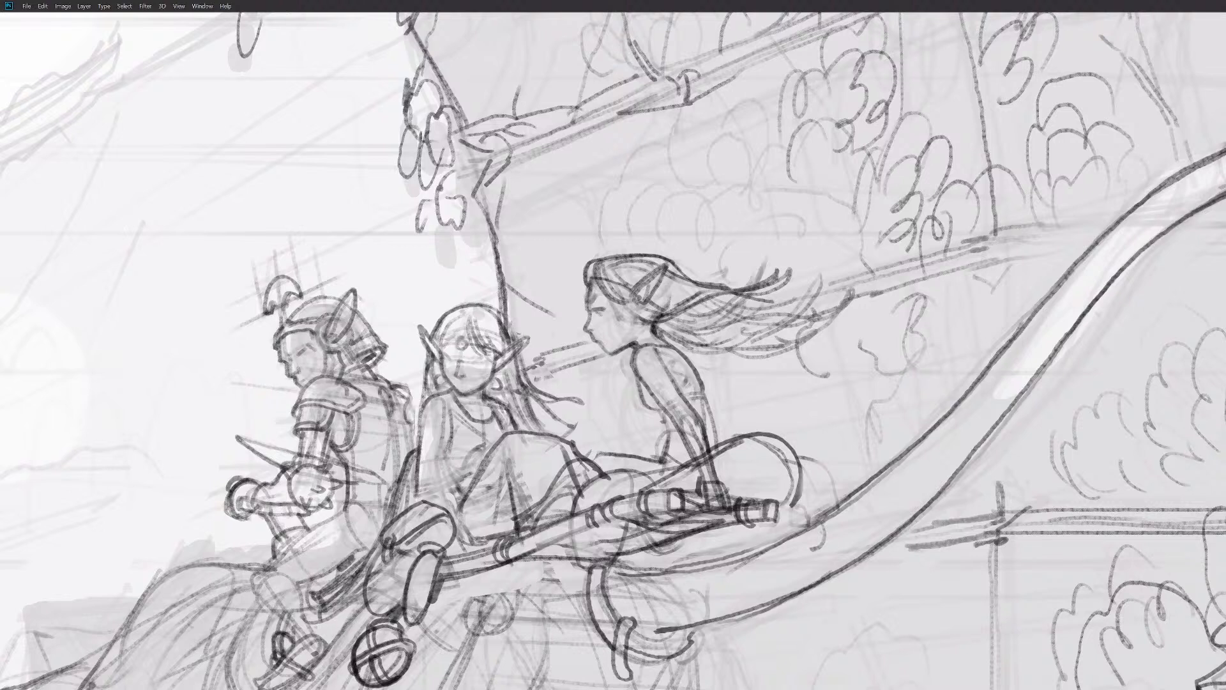
mouse_move(562, 518)
mouse_down()
mouse_move(554, 540)
mouse_move(665, 543)
mouse_up()
mouse_move(600, 526)
mouse_down()
mouse_move(664, 540)
mouse_move(555, 557)
mouse_up()
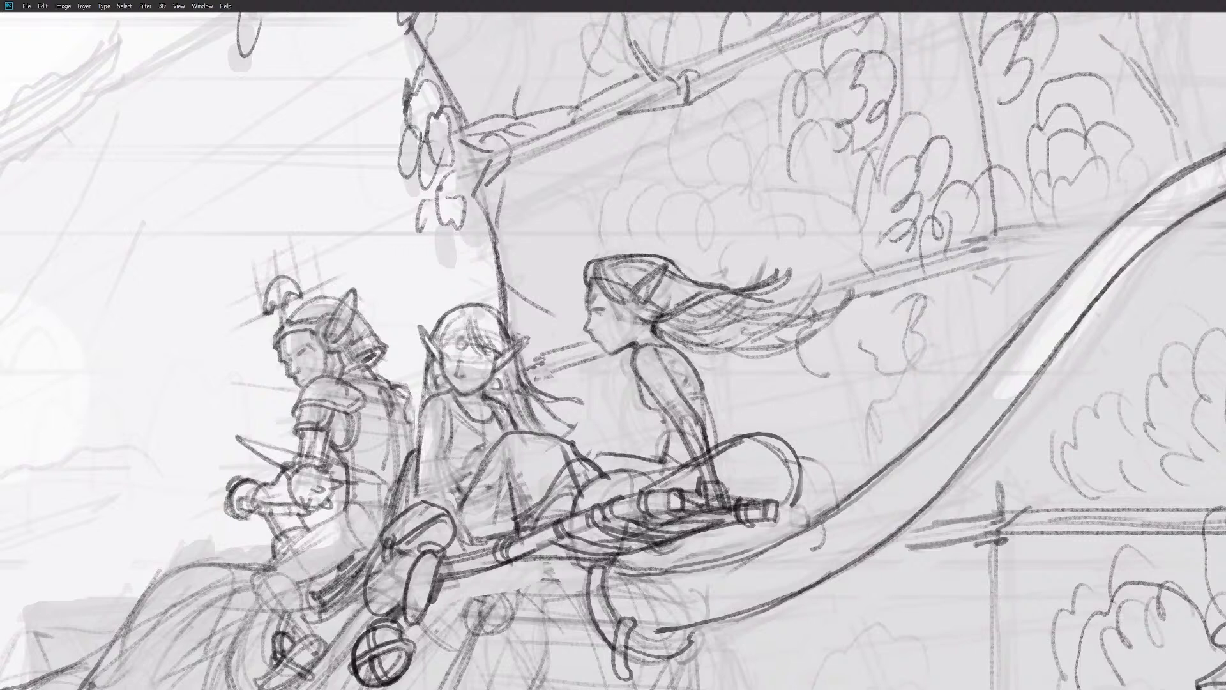
Step: Draw a rounded form overlapping the pole between the middle rider's knee and the rear rider's shaft
mouse_move(574, 499)
mouse_down()
mouse_move(555, 521)
mouse_move(568, 498)
mouse_move(538, 490)
mouse_move(523, 543)
mouse_move(541, 566)
mouse_move(566, 553)
mouse_move(537, 517)
mouse_move(541, 551)
mouse_move(548, 523)
mouse_up()
key(e)
key(e)
key(b)
mouse_move(526, 557)
mouse_down()
mouse_move(538, 567)
mouse_move(573, 517)
mouse_move(520, 529)
mouse_move(535, 500)
mouse_move(522, 533)
mouse_up()
key(e)
key(b)
mouse_move(524, 533)
mouse_down()
mouse_move(563, 516)
mouse_move(589, 492)
mouse_up()
drag(583, 493, 571, 501)
drag(538, 541, 540, 521)
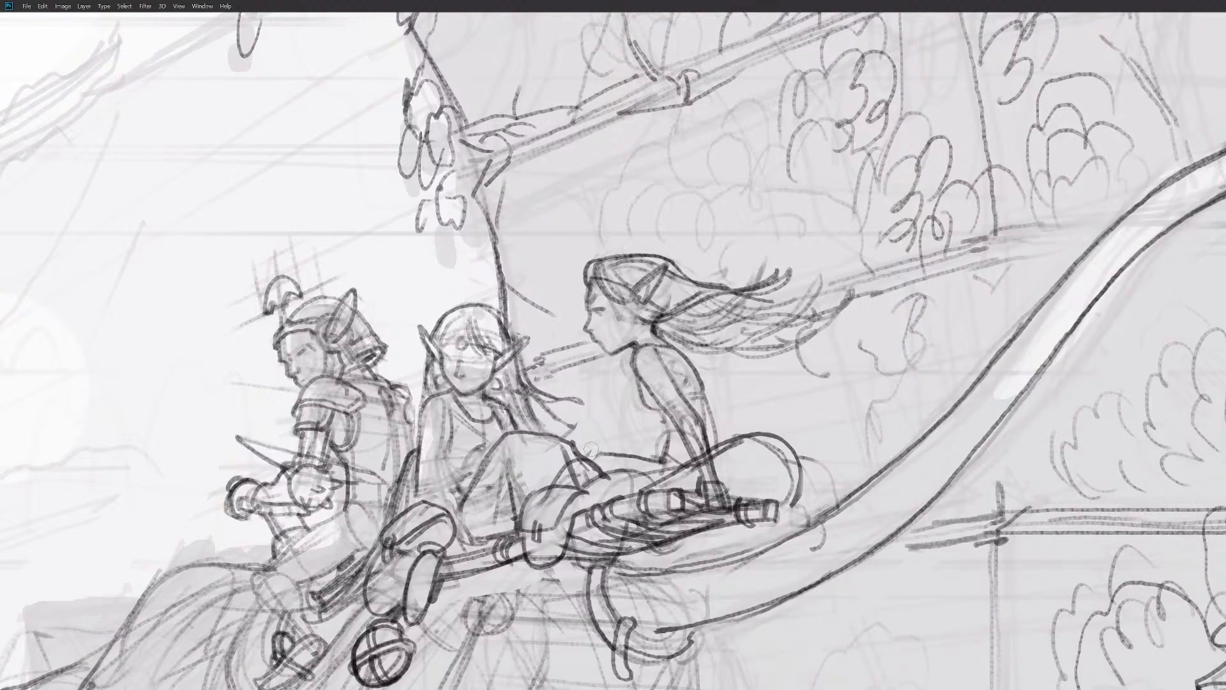
Step: Erase the overlapping lines and redefine the middle rider's raised knee and shin above the pole
key(e)
mouse_move(572, 493)
mouse_down()
mouse_move(533, 521)
mouse_move(538, 506)
mouse_up()
drag(502, 443, 515, 514)
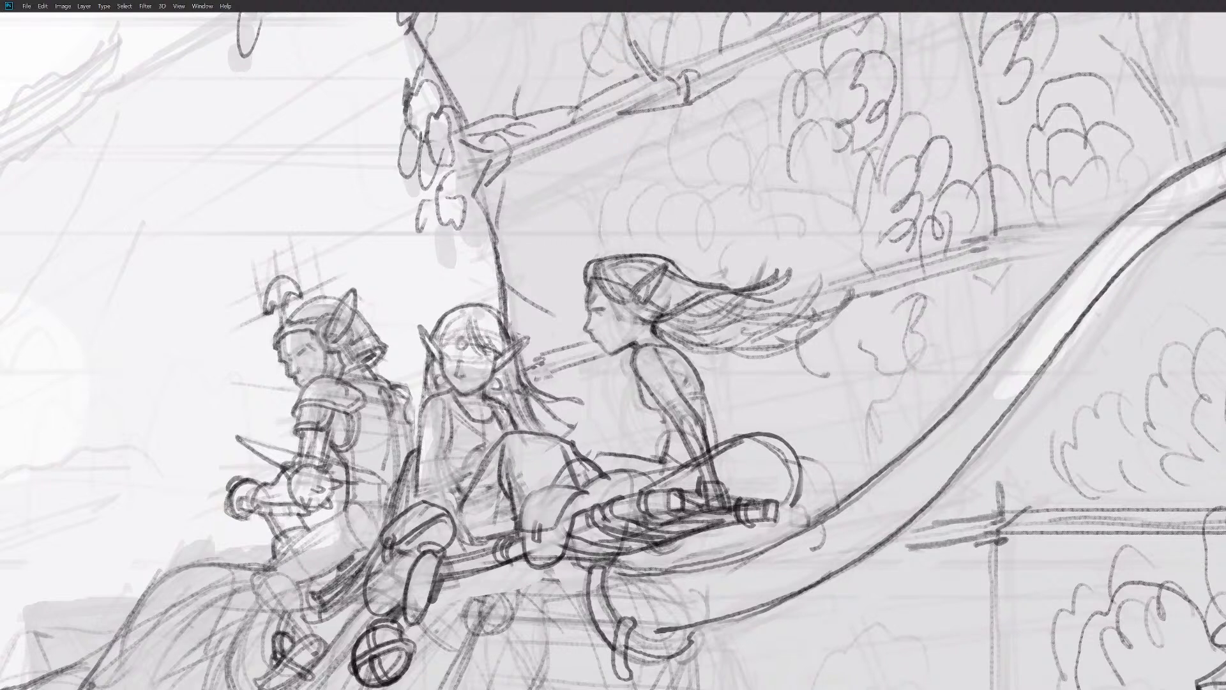
drag(476, 554, 496, 545)
mouse_move(611, 503)
mouse_down()
mouse_move(594, 507)
mouse_move(598, 542)
mouse_move(570, 547)
mouse_move(614, 503)
mouse_move(570, 543)
mouse_up()
drag(655, 515, 511, 519)
scroll(687, 522, up, 5)
scroll(664, 435, up, 2)
scroll(664, 409, up, 1)
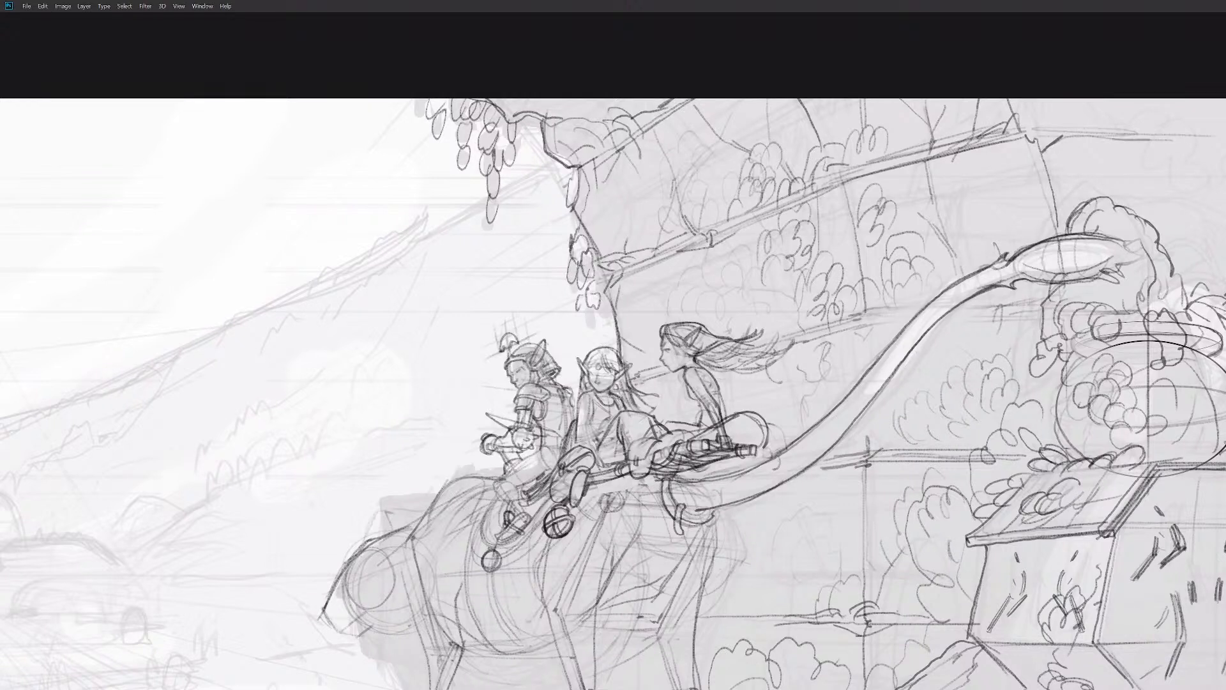
Step: Strengthen the pole's lines from the middle rider's foot to the rear rider's hand
drag(656, 480, 579, 504)
drag(649, 479, 581, 503)
drag(691, 472, 581, 507)
drag(692, 475, 584, 505)
drag(681, 457, 678, 466)
drag(661, 521, 629, 514)
drag(702, 524, 705, 492)
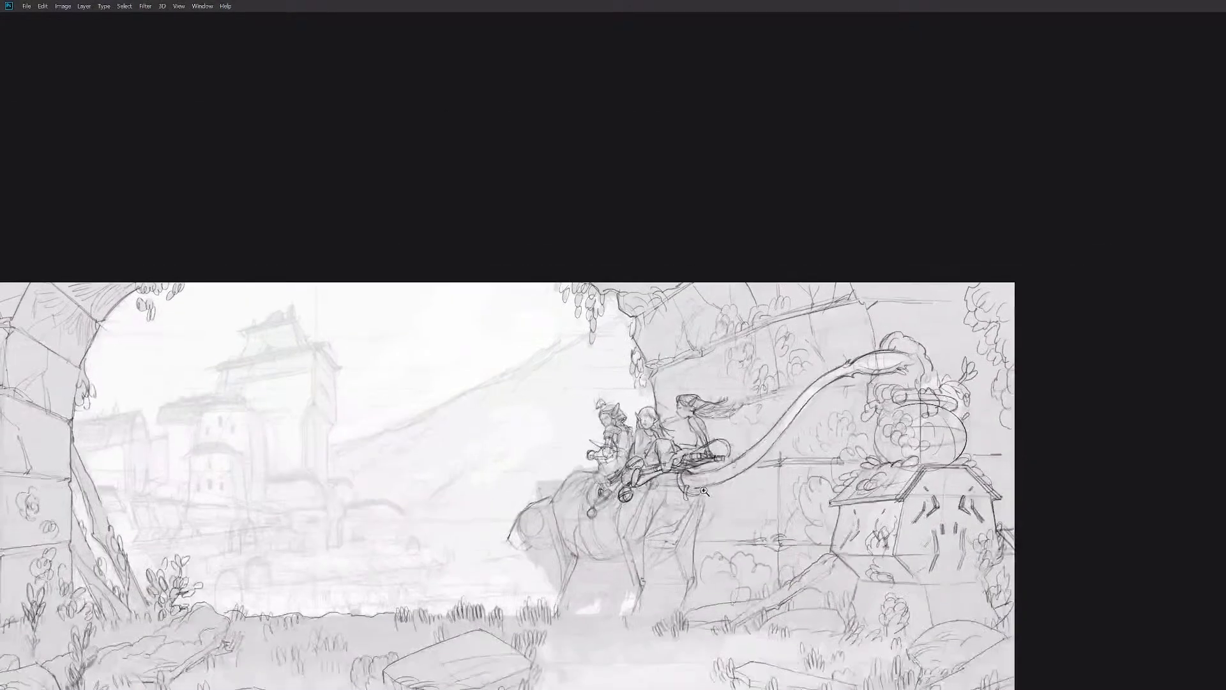
scroll(705, 491, up, 8)
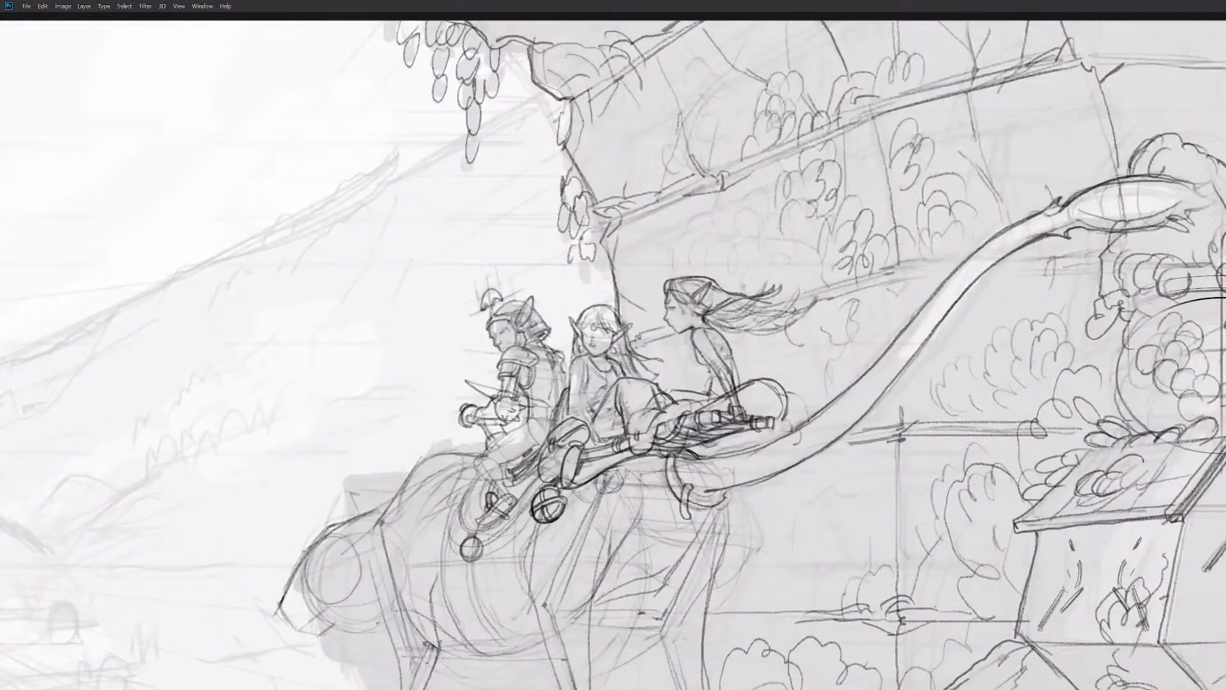
scroll(568, 460, up, 2)
key(ctrl+z)
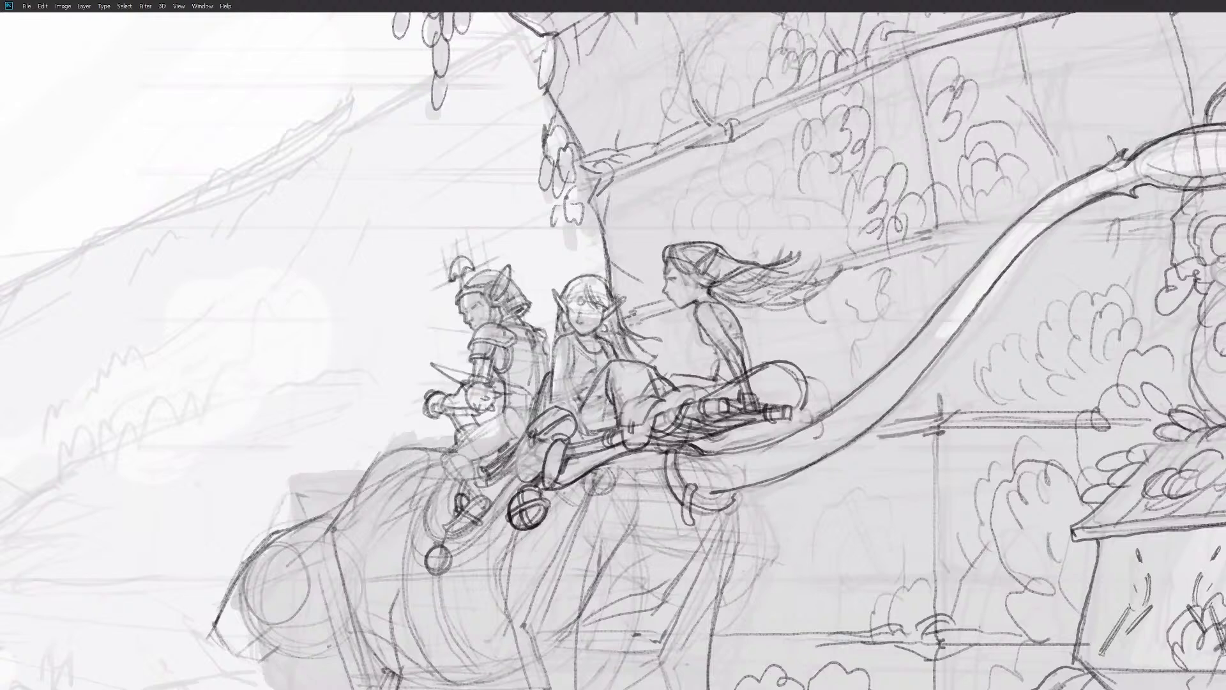
drag(697, 516, 733, 500)
drag(764, 389, 758, 400)
mouse_move(757, 390)
mouse_down()
mouse_move(754, 401)
mouse_move(753, 390)
mouse_move(690, 405)
mouse_up()
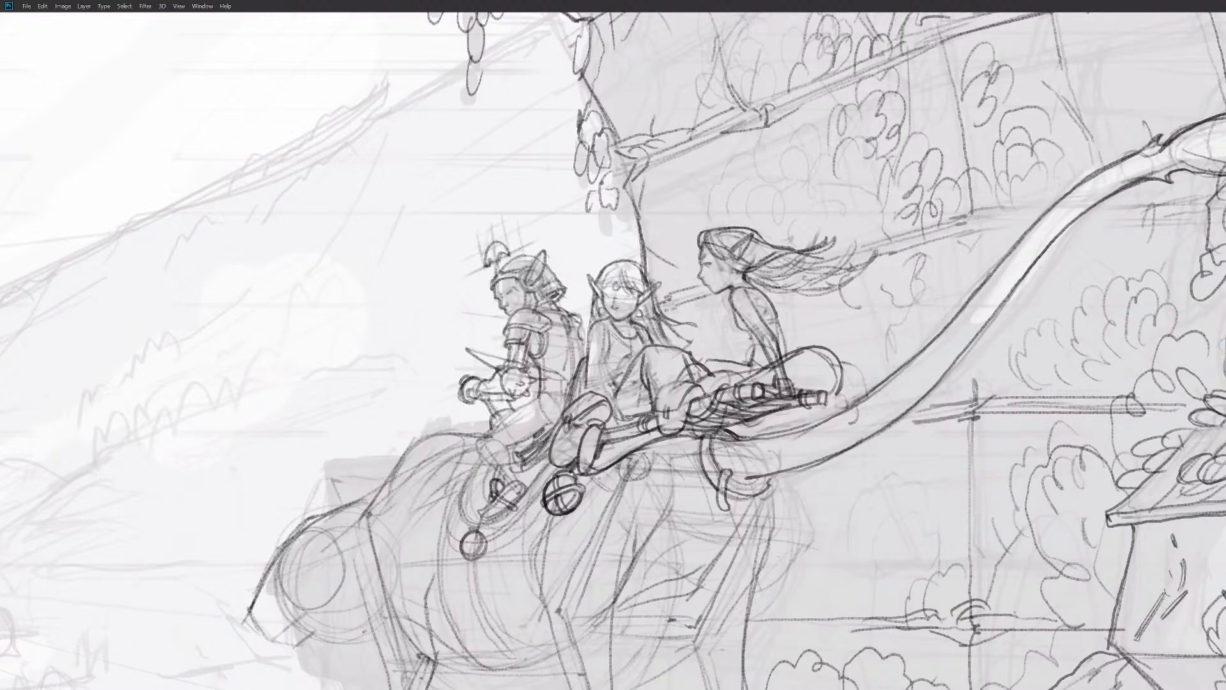
Step: Draw a curved saddle cloth with a hanging fringe below the front rider's foot
mouse_move(479, 451)
mouse_down()
mouse_move(447, 522)
mouse_move(456, 551)
mouse_move(514, 546)
mouse_move(546, 514)
mouse_move(507, 561)
mouse_move(527, 545)
mouse_move(485, 570)
mouse_move(468, 540)
mouse_move(477, 570)
mouse_move(446, 563)
mouse_move(456, 567)
mouse_up()
key(ctrl+z)
drag(462, 554, 467, 571)
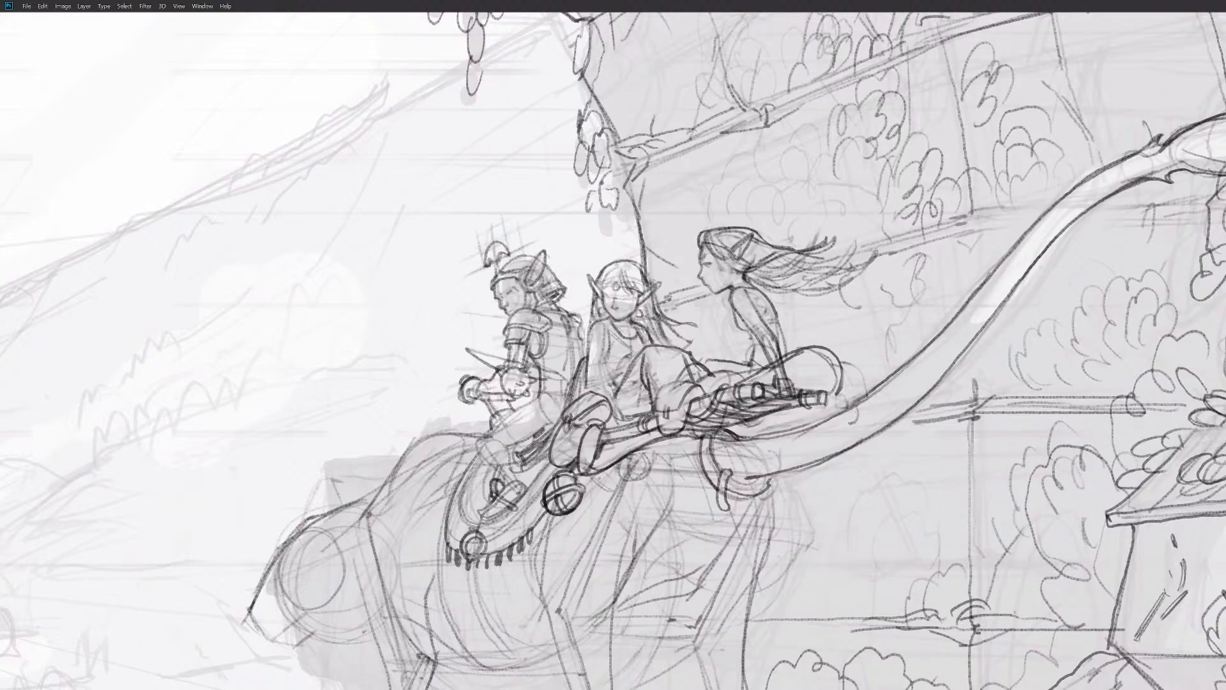
drag(446, 526, 440, 549)
drag(544, 518, 539, 539)
mouse_move(520, 560)
mouse_down()
mouse_move(555, 428)
mouse_move(512, 493)
mouse_move(546, 535)
mouse_up()
Step: Draw a curved girth strap from the saddle cloth around the beast's belly and shade it with hatching
drag(516, 422, 568, 526)
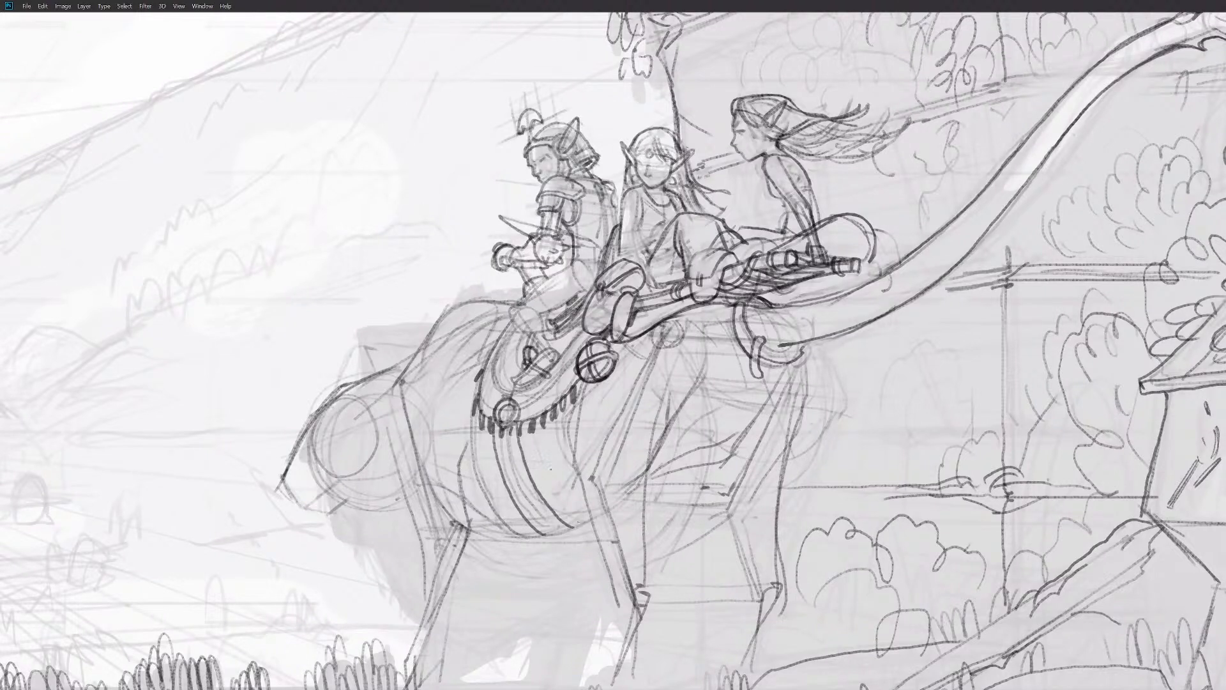
drag(519, 422, 536, 483)
key(ctrl+z)
mouse_move(521, 425)
mouse_down()
mouse_move(515, 463)
mouse_move(503, 468)
mouse_move(496, 447)
mouse_up()
mouse_move(529, 506)
mouse_down()
mouse_move(556, 536)
mouse_move(674, 516)
mouse_up()
key(ctrl+z)
mouse_move(577, 495)
mouse_down()
mouse_move(608, 515)
mouse_move(594, 518)
mouse_move(613, 515)
mouse_up()
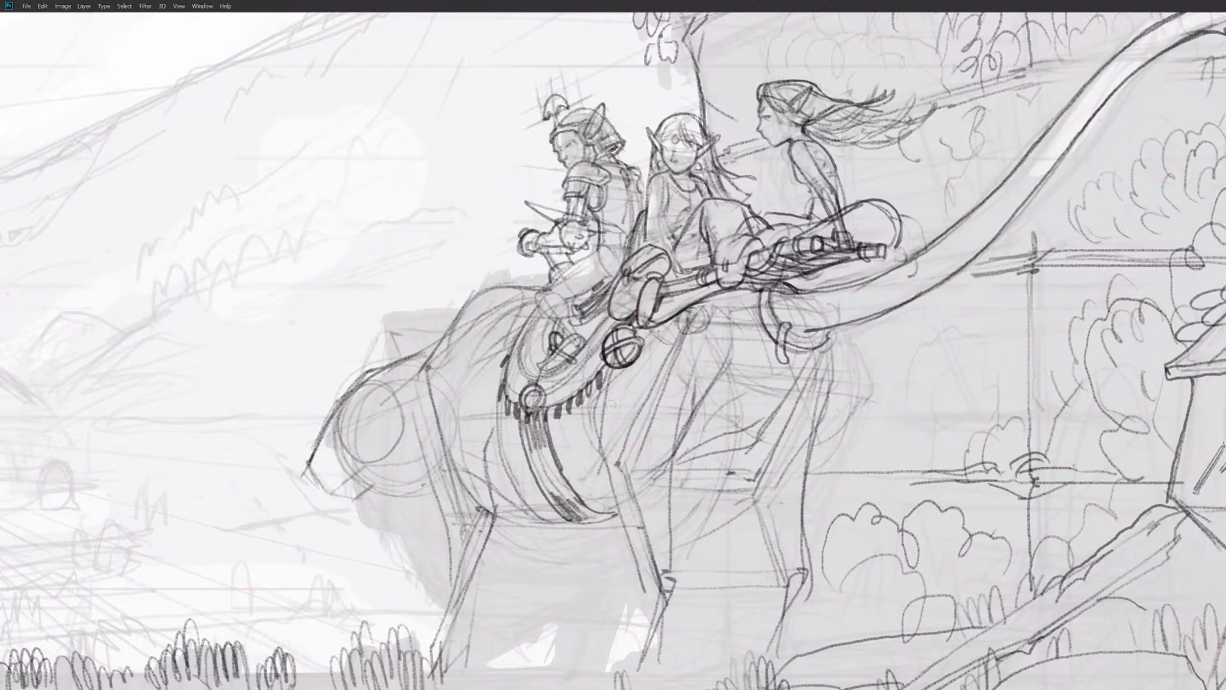
Step: Draw the beast's flank line downward behind the girth strap and lighten the rough outline over its shoulder with the eraser
mouse_move(603, 373)
mouse_down()
mouse_move(600, 465)
mouse_move(617, 511)
mouse_up()
drag(603, 381, 599, 429)
key(e)
drag(502, 287, 455, 322)
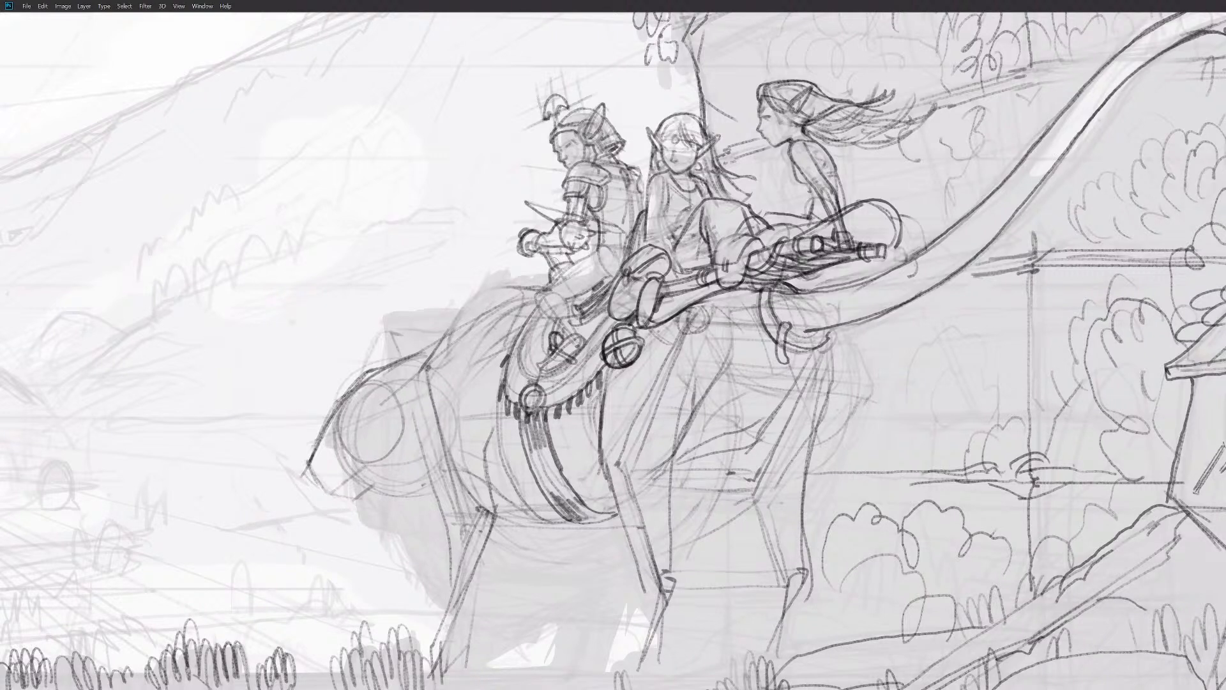
drag(567, 260, 548, 286)
key(ctrl+z)
Step: Close the painted lion-riders reference image and return the sketch document to full-screen view
key(f)
key(f)
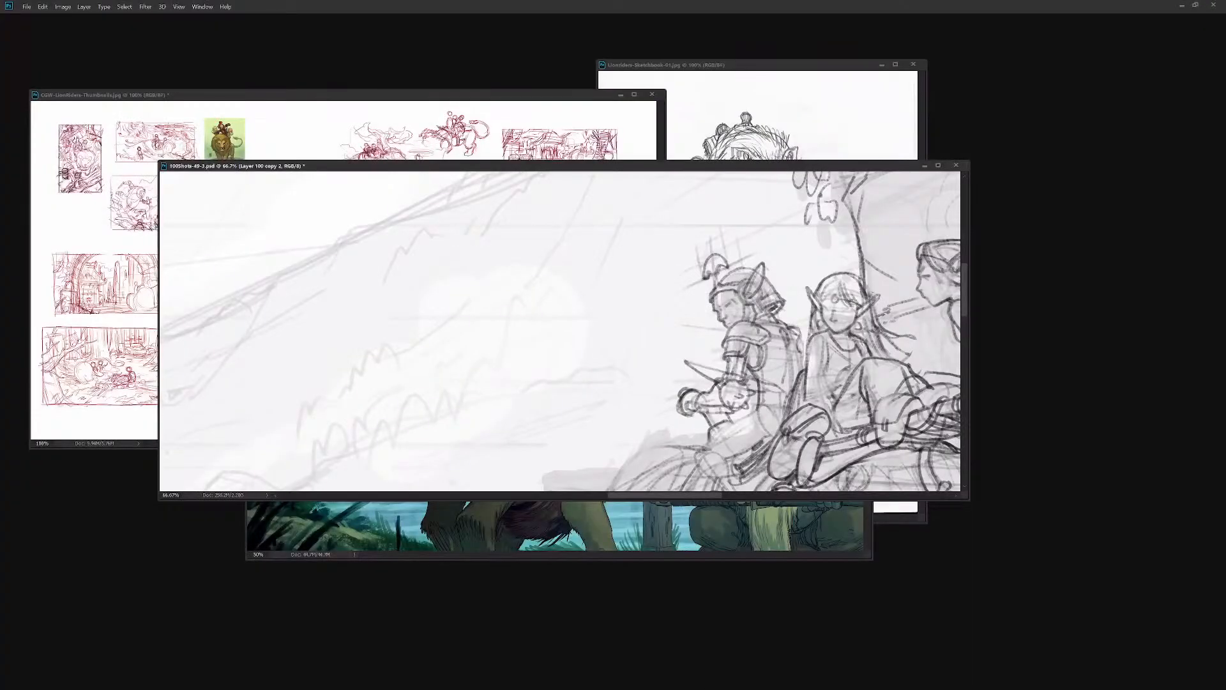
key(ctrl+Tab)
drag(574, 225, 577, 232)
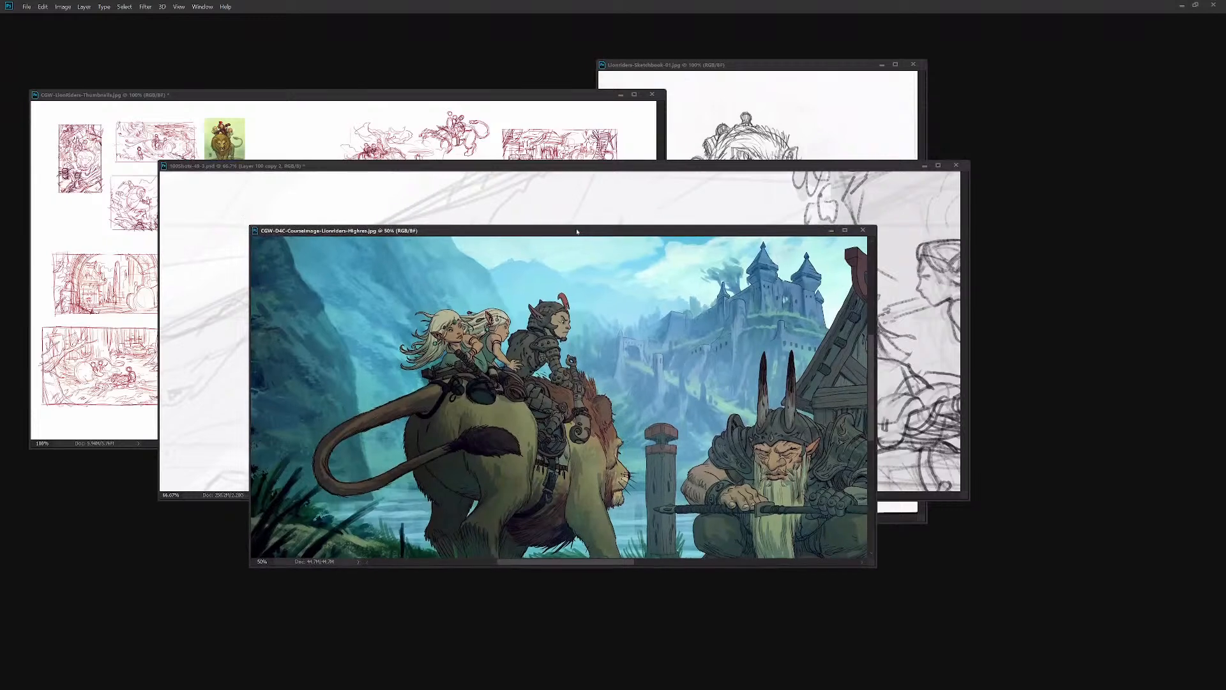
key(ctrl+w)
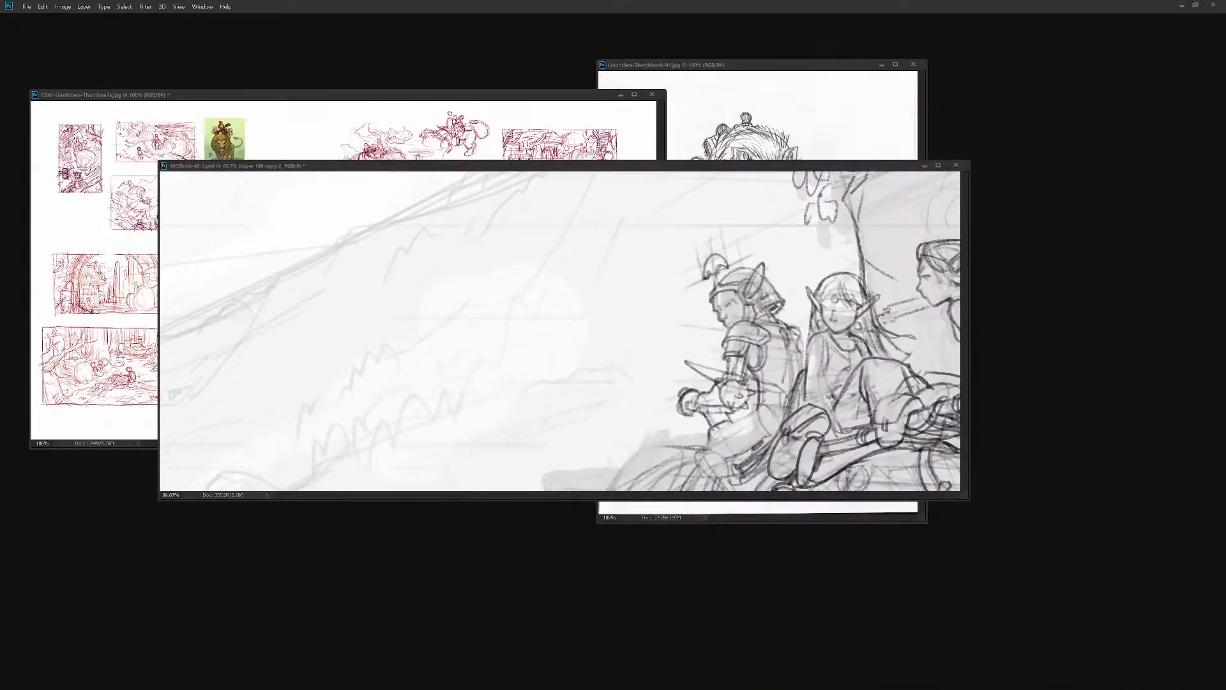
drag(877, 166, 877, 165)
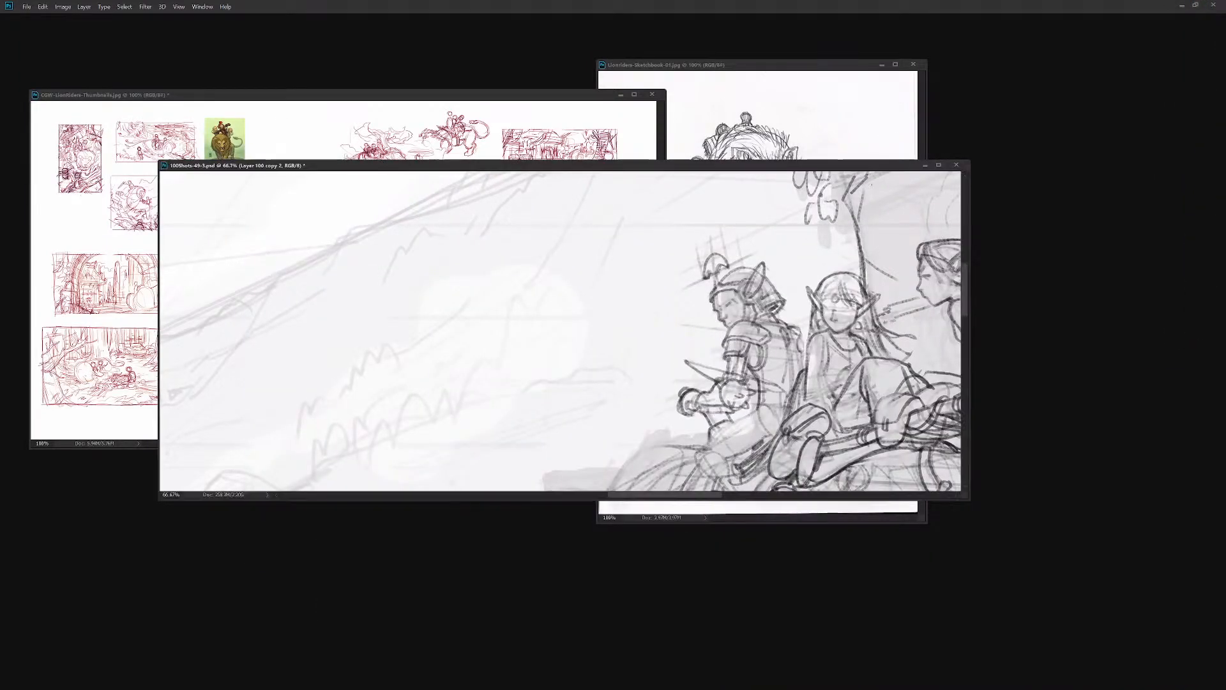
key(f)
Step: Draw the front rider's waist belt and the curved armour edges across the hip and upper thigh
scroll(629, 287, up, 3)
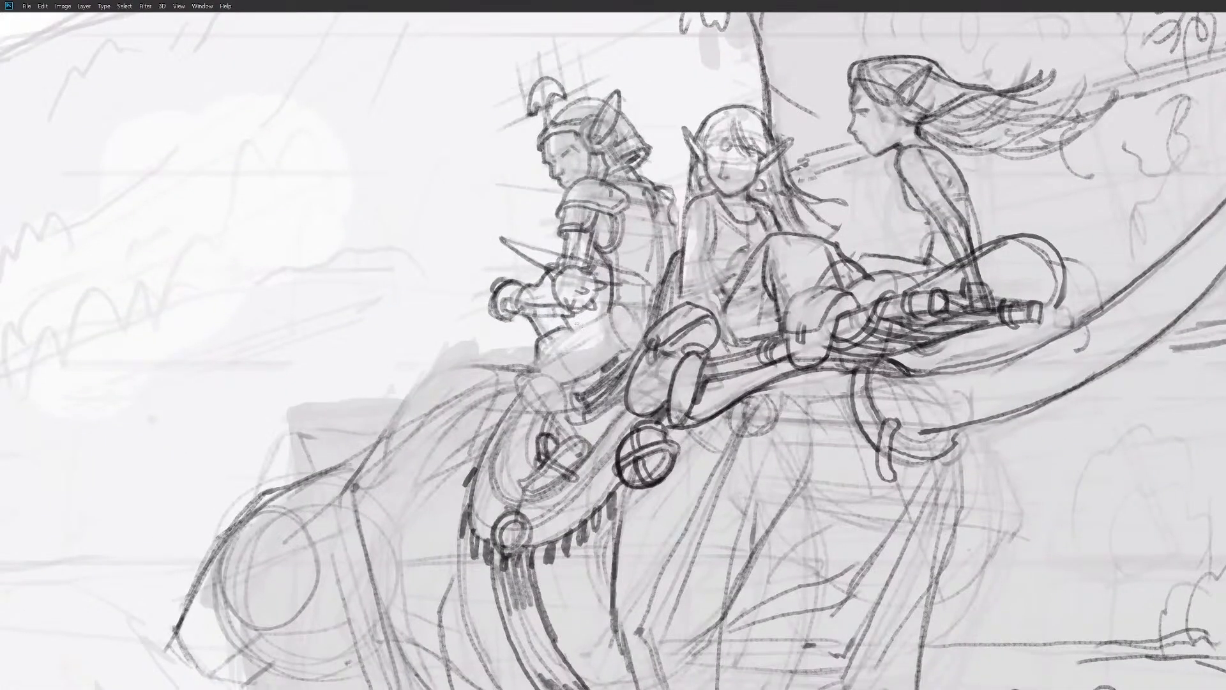
drag(573, 326, 604, 338)
mouse_move(601, 308)
mouse_down()
mouse_move(650, 305)
mouse_move(596, 306)
mouse_up()
mouse_move(610, 261)
mouse_down()
mouse_move(638, 237)
mouse_move(612, 267)
mouse_up()
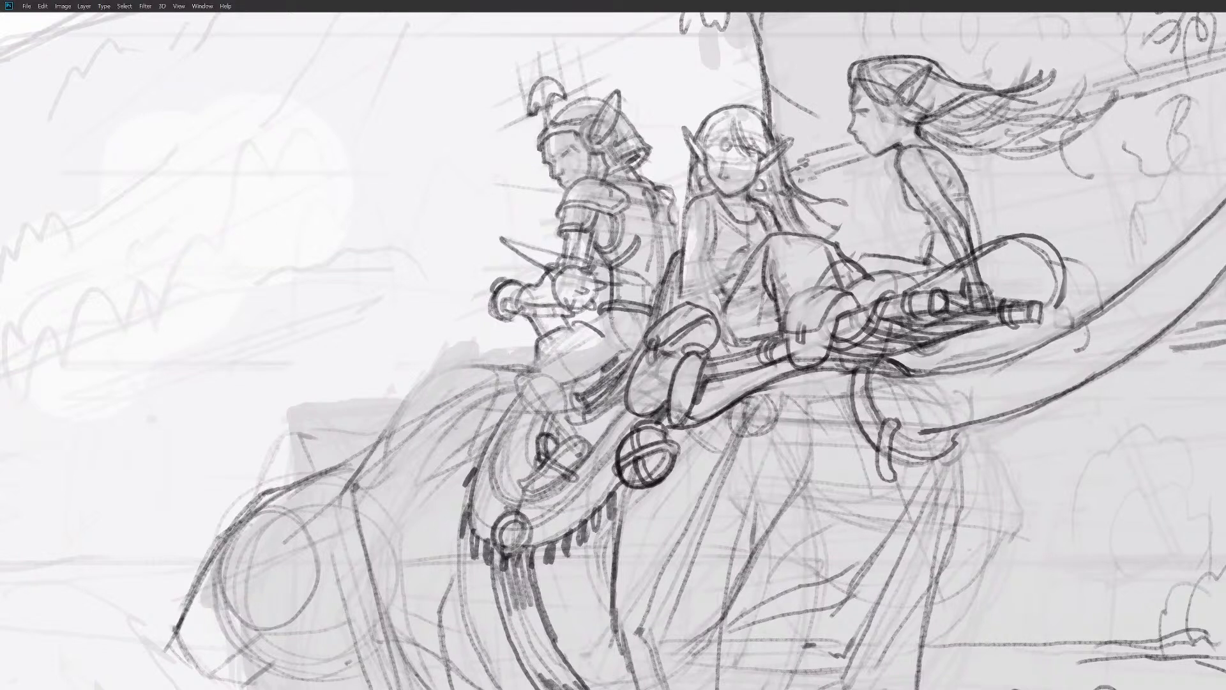
drag(573, 317, 603, 334)
mouse_move(581, 317)
mouse_down()
mouse_move(574, 306)
mouse_move(627, 320)
mouse_move(610, 299)
mouse_move(625, 323)
mouse_up()
mouse_move(666, 269)
mouse_down()
mouse_move(647, 281)
mouse_move(634, 344)
mouse_move(626, 324)
mouse_move(665, 294)
mouse_move(632, 294)
mouse_move(654, 313)
mouse_move(642, 292)
mouse_up()
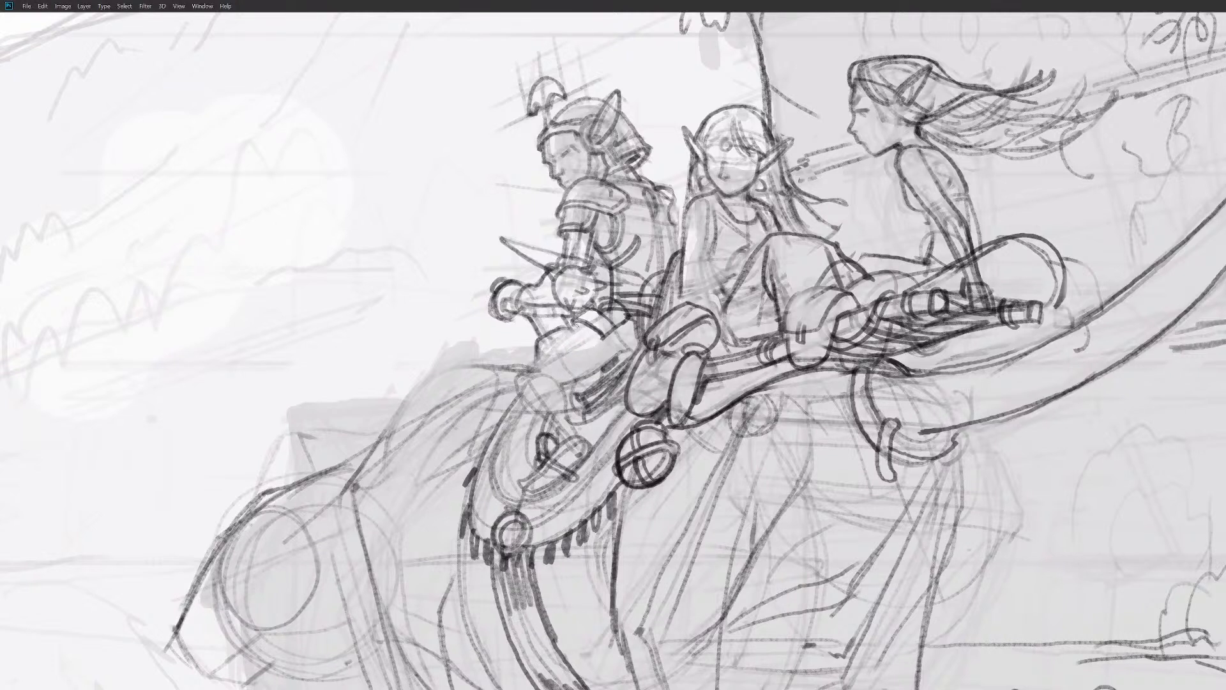
Step: Define the front rider's thigh, knee guard, shin and foot resting above the saddle cloth with dark lines
drag(578, 323, 515, 379)
mouse_move(524, 385)
mouse_down()
mouse_move(518, 397)
mouse_move(507, 383)
mouse_move(513, 373)
mouse_move(520, 406)
mouse_move(569, 449)
mouse_up()
drag(571, 396, 563, 428)
mouse_move(580, 368)
mouse_down()
mouse_move(541, 375)
mouse_move(582, 439)
mouse_up()
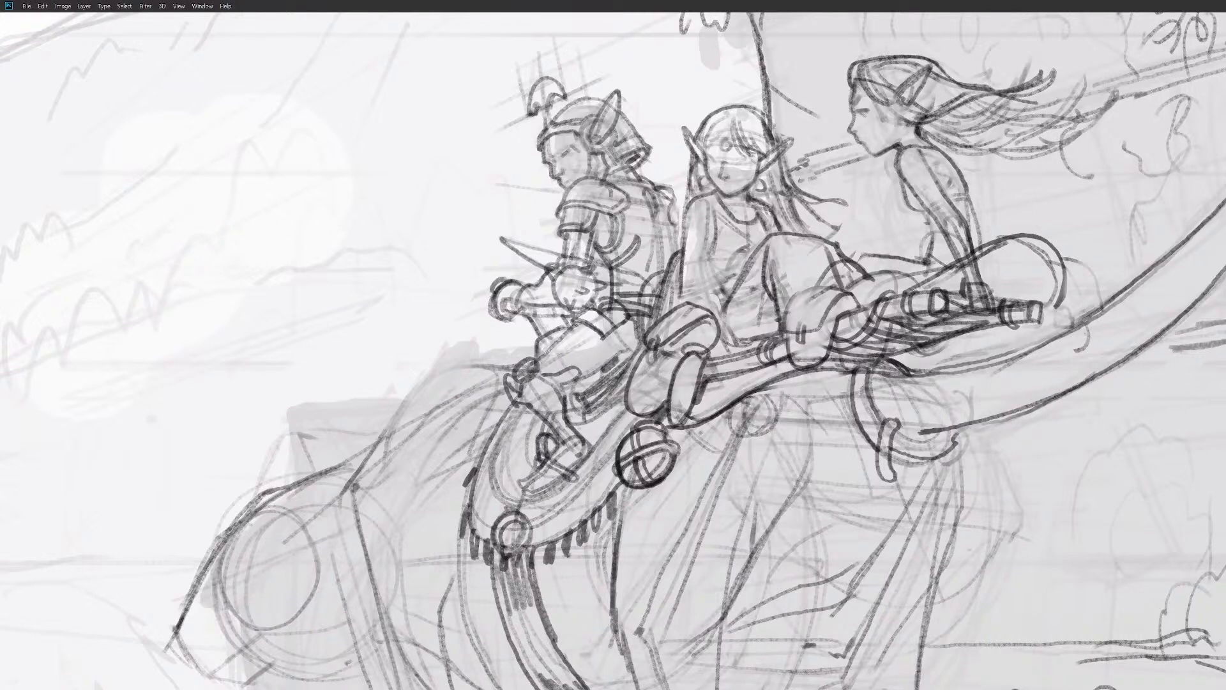
mouse_move(553, 433)
mouse_down()
mouse_move(569, 446)
mouse_move(553, 447)
mouse_move(564, 433)
mouse_move(548, 447)
mouse_move(565, 441)
mouse_up()
drag(521, 363, 529, 378)
mouse_move(566, 256)
mouse_down()
mouse_move(550, 279)
mouse_move(571, 263)
mouse_move(567, 252)
mouse_up()
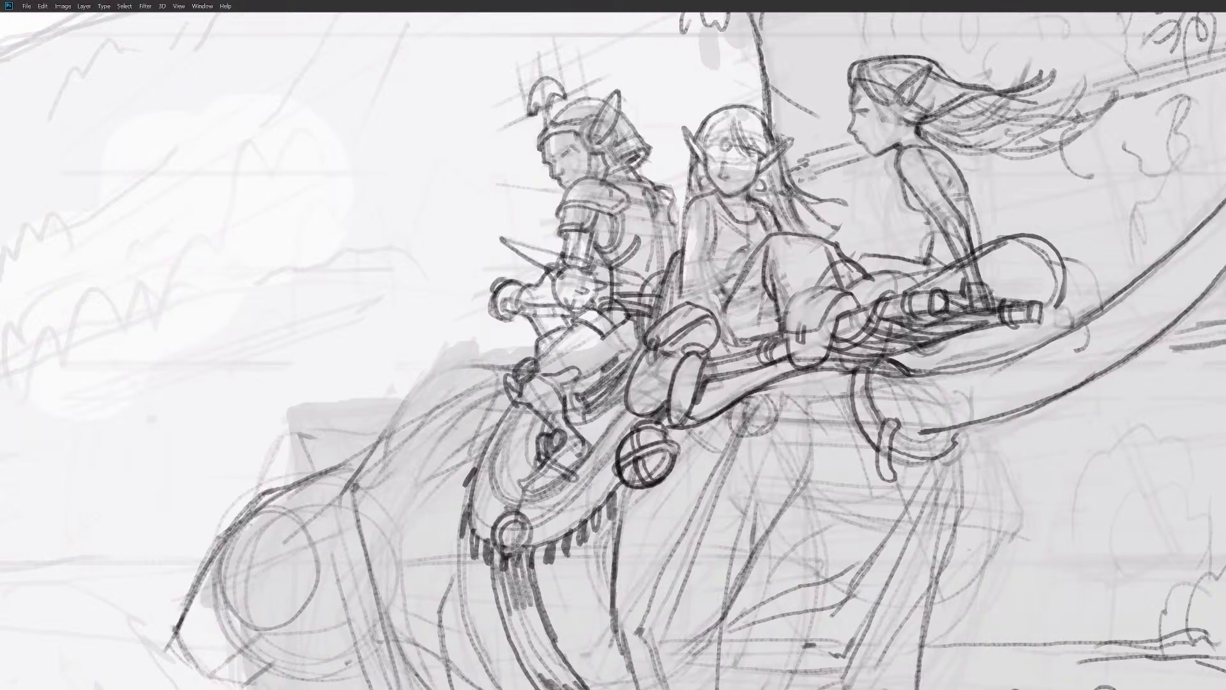
Step: Draw the middle rider's round eyes, nose and small mouth, and firm up the face contour
mouse_move(739, 472)
mouse_down()
mouse_move(751, 478)
mouse_move(681, 492)
mouse_up()
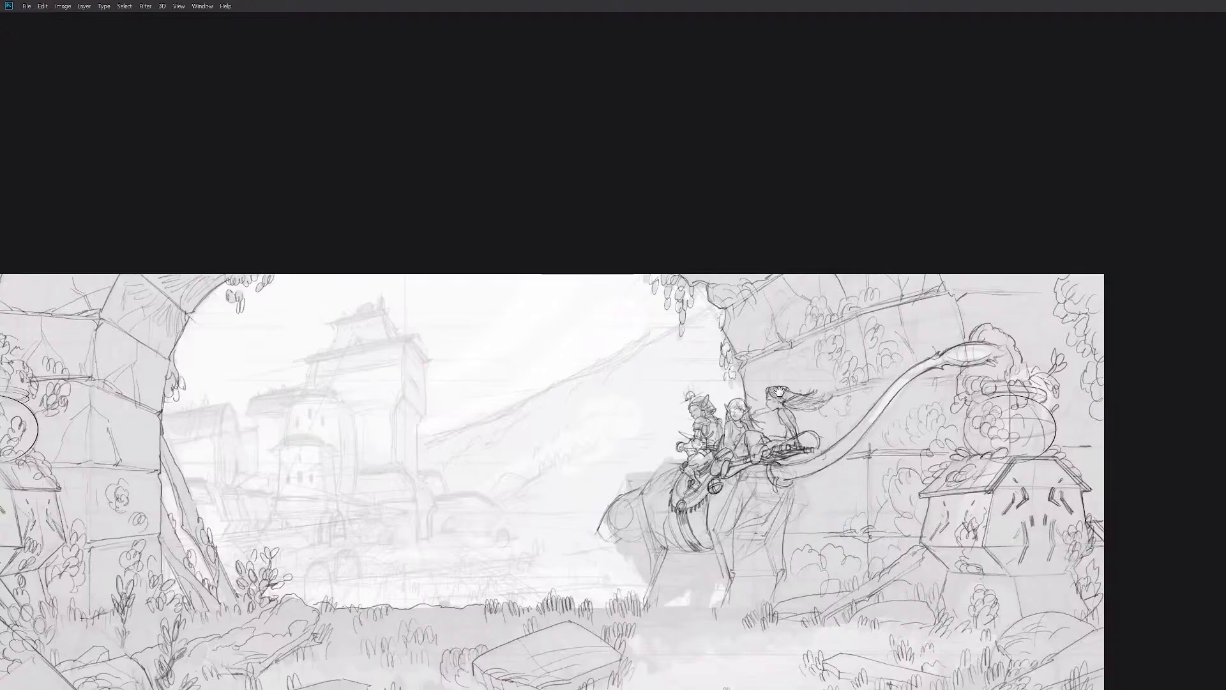
scroll(744, 290, up, 5)
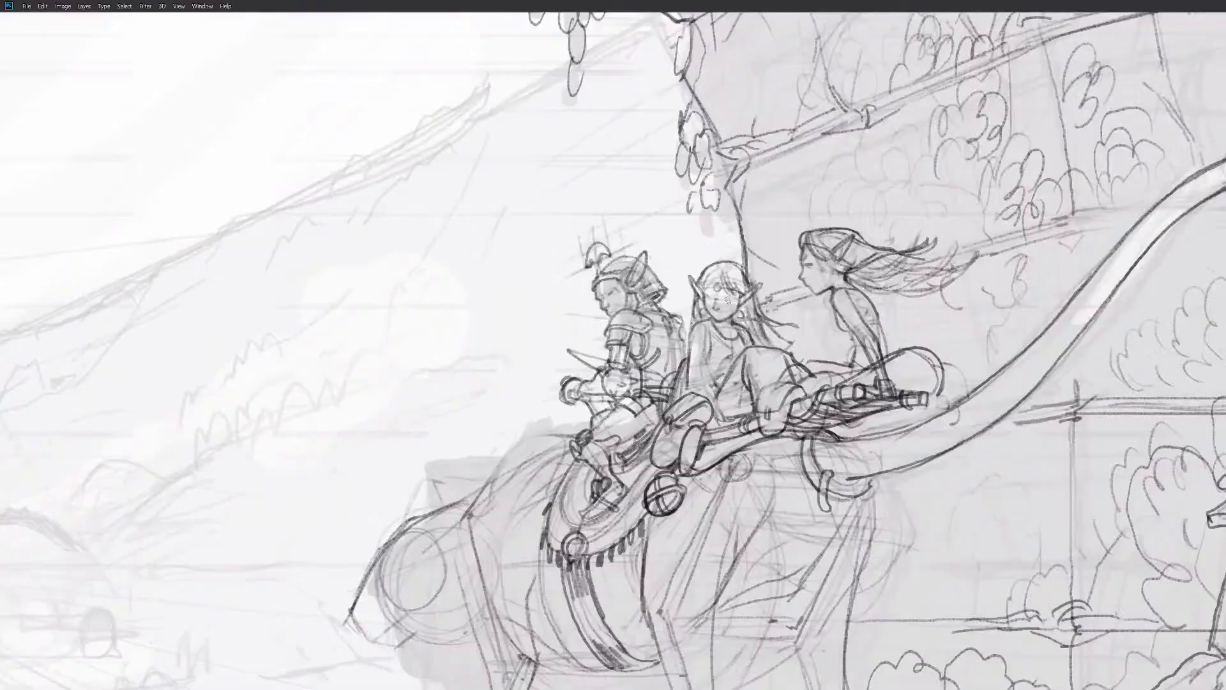
scroll(728, 301, up, 4)
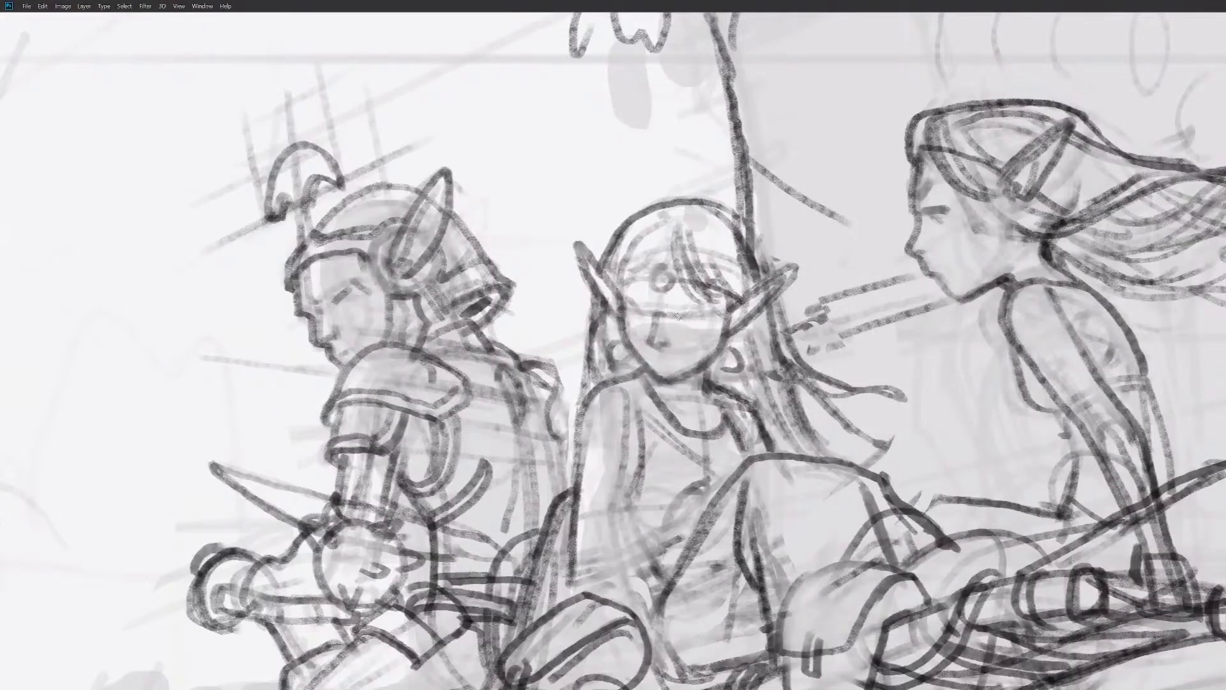
mouse_move(678, 311)
mouse_down()
mouse_move(629, 319)
mouse_move(638, 328)
mouse_move(683, 321)
mouse_move(636, 311)
mouse_move(706, 317)
mouse_up()
drag(630, 307, 676, 305)
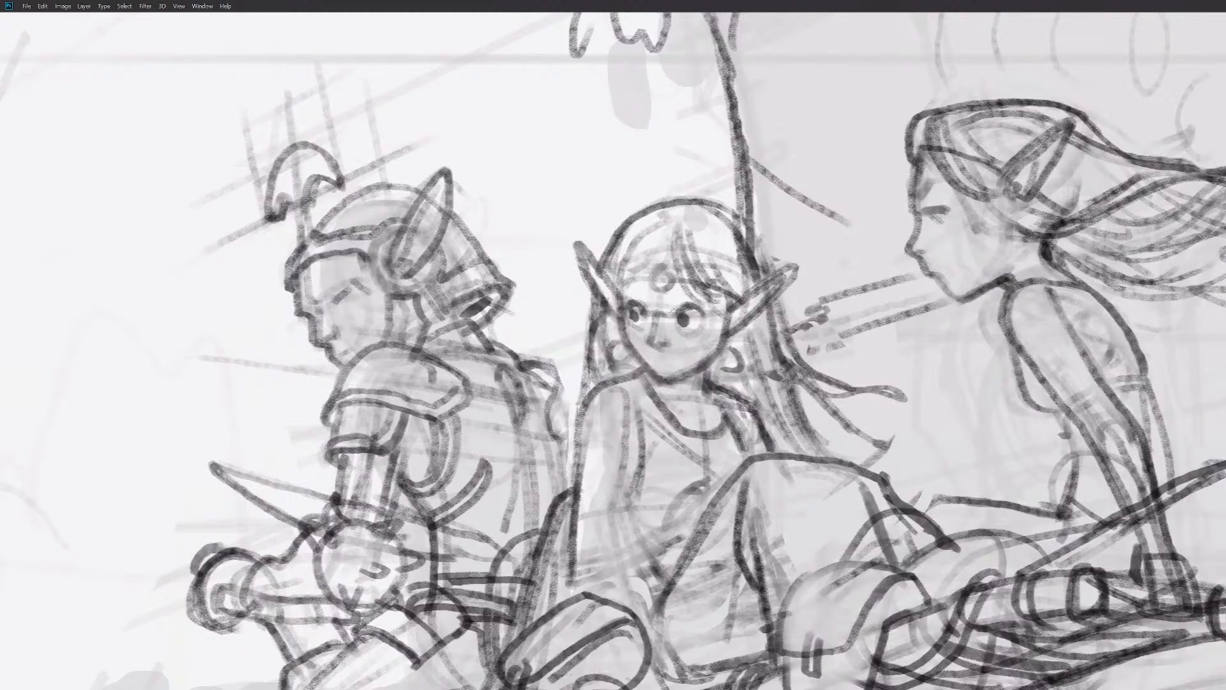
mouse_move(655, 355)
mouse_down()
mouse_move(632, 340)
mouse_move(649, 372)
mouse_up()
mouse_move(617, 308)
mouse_down()
mouse_move(626, 350)
mouse_move(667, 387)
mouse_move(698, 365)
mouse_move(662, 362)
mouse_move(673, 361)
mouse_up()
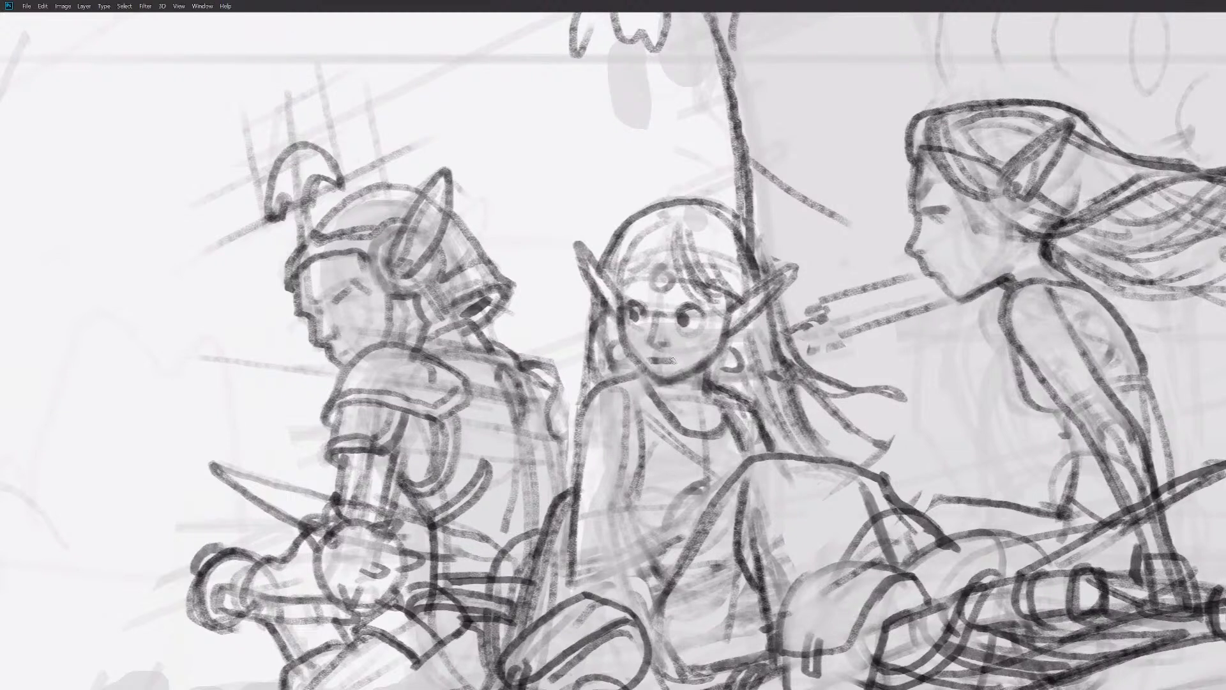
Step: Draw the rear rider's eye and eyebrow in profile and clean up the lines around the face
drag(976, 253, 938, 269)
key(e)
mouse_move(910, 224)
mouse_down()
mouse_move(890, 227)
mouse_move(900, 224)
mouse_move(890, 214)
mouse_move(893, 233)
mouse_up()
key(ctrl+z)
scroll(876, 500, down, 10)
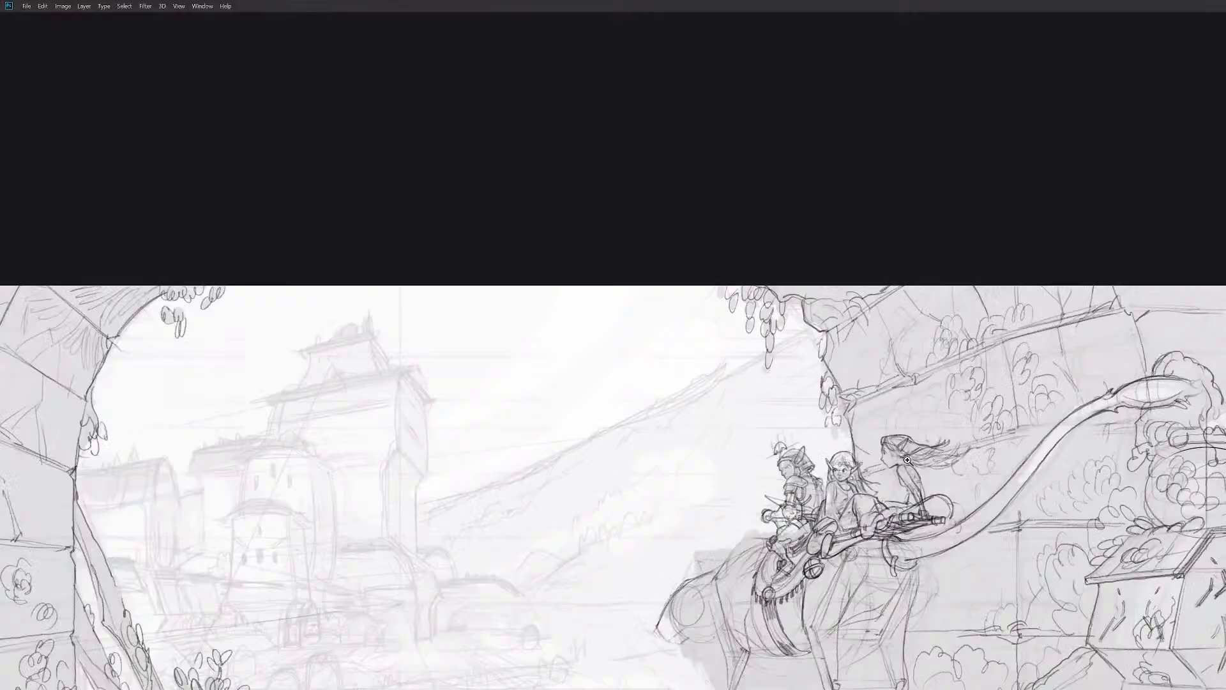
scroll(908, 460, up, 10)
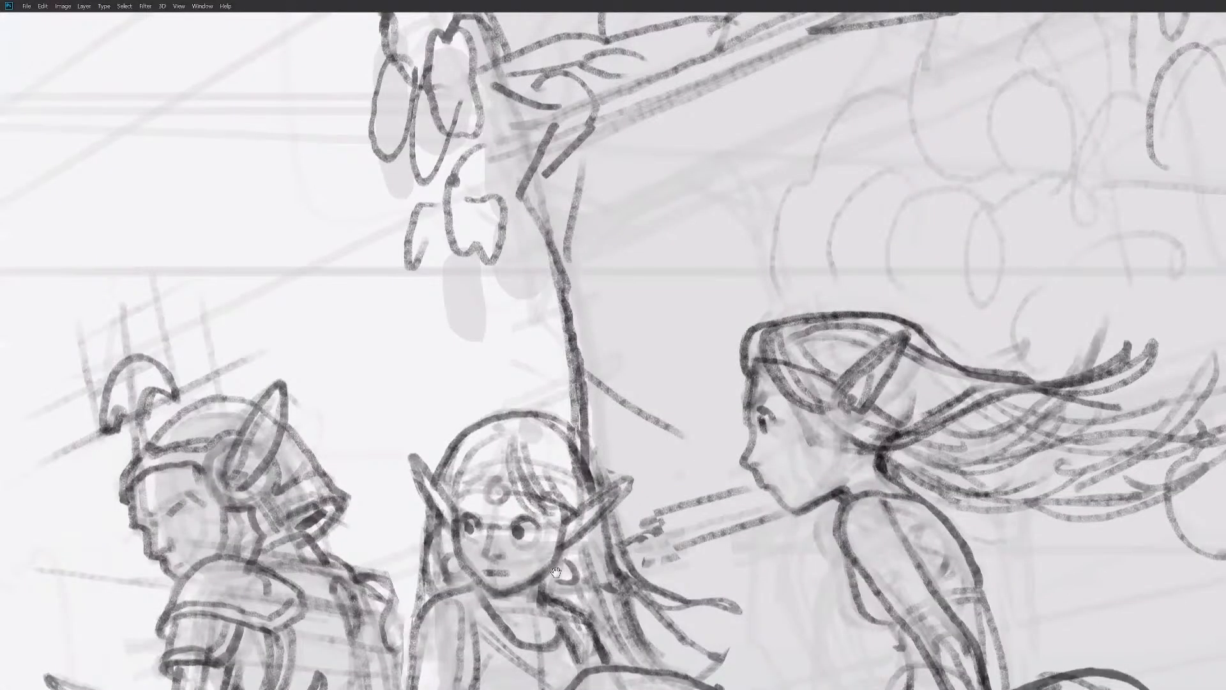
mouse_move(702, 460)
mouse_down()
mouse_move(983, 204)
mouse_move(989, 281)
mouse_up()
mouse_move(800, 236)
mouse_down()
mouse_move(782, 311)
mouse_move(793, 398)
mouse_up()
key(ctrl+z)
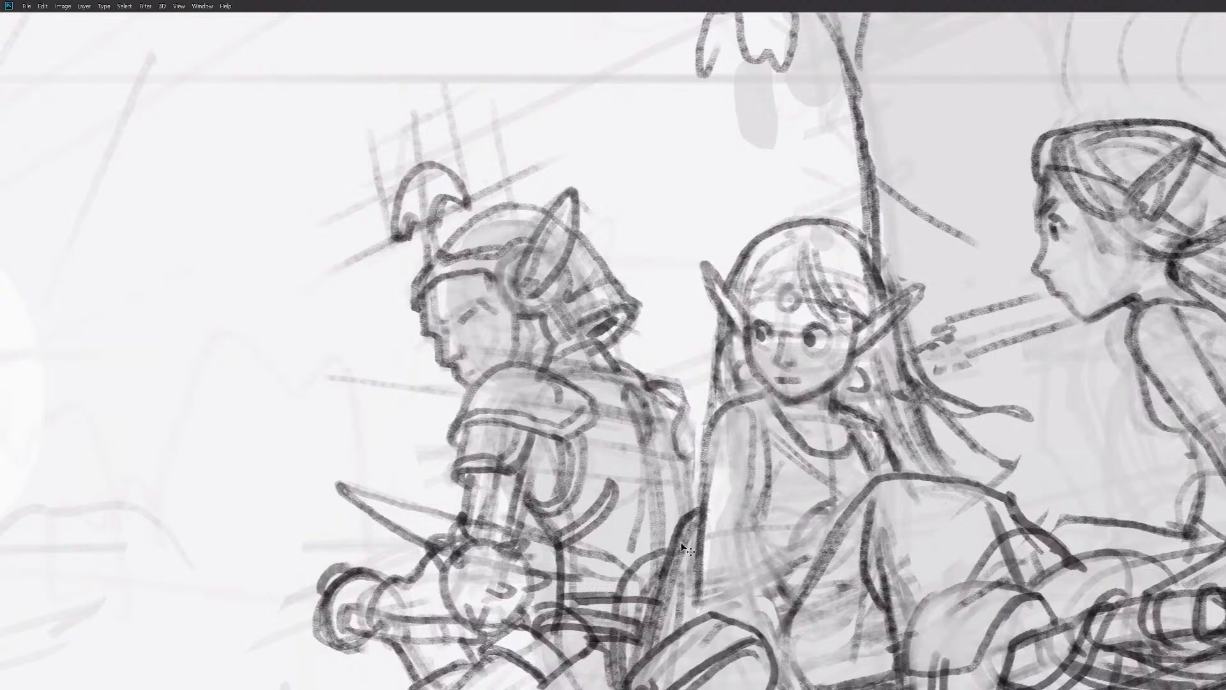
Step: Draw the front rider's dark eye and lowered eyebrow under the helmet rim
drag(496, 363, 541, 404)
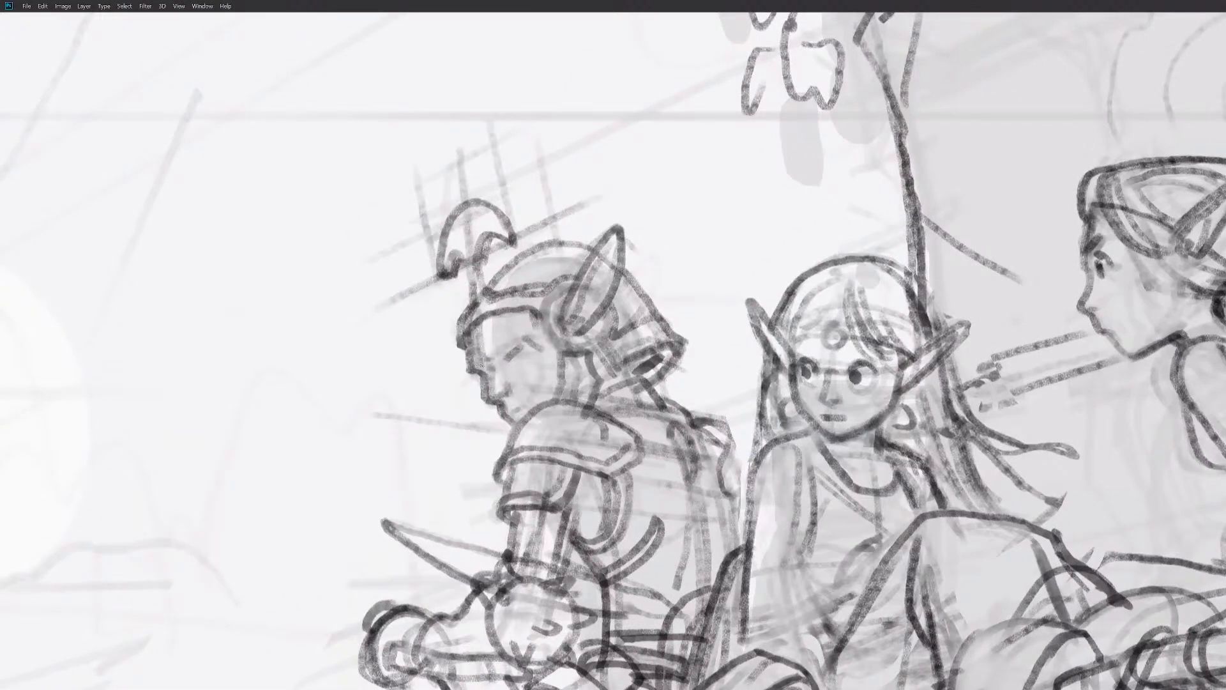
mouse_move(495, 350)
mouse_down()
mouse_move(522, 314)
mouse_move(490, 355)
mouse_move(521, 349)
mouse_up()
scroll(620, 423, down, 8)
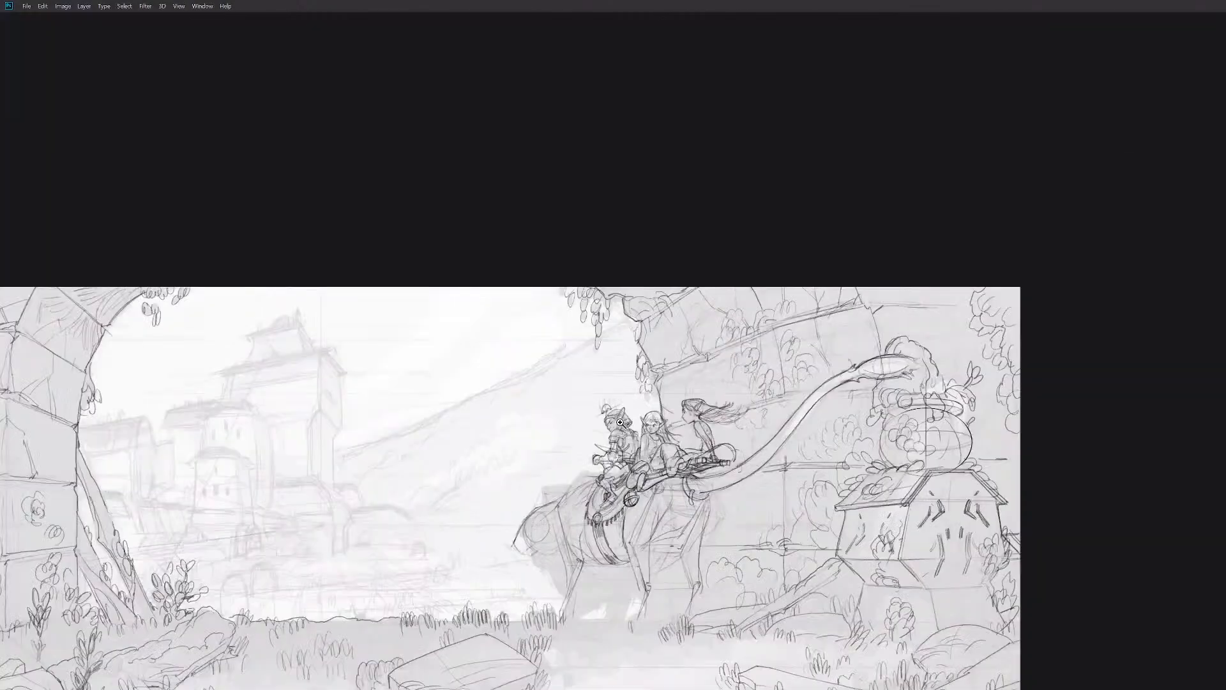
scroll(620, 422, up, 8)
mouse_move(561, 424)
mouse_down()
mouse_move(539, 440)
mouse_move(559, 445)
mouse_move(558, 419)
mouse_move(540, 442)
mouse_move(557, 414)
mouse_move(538, 436)
mouse_up()
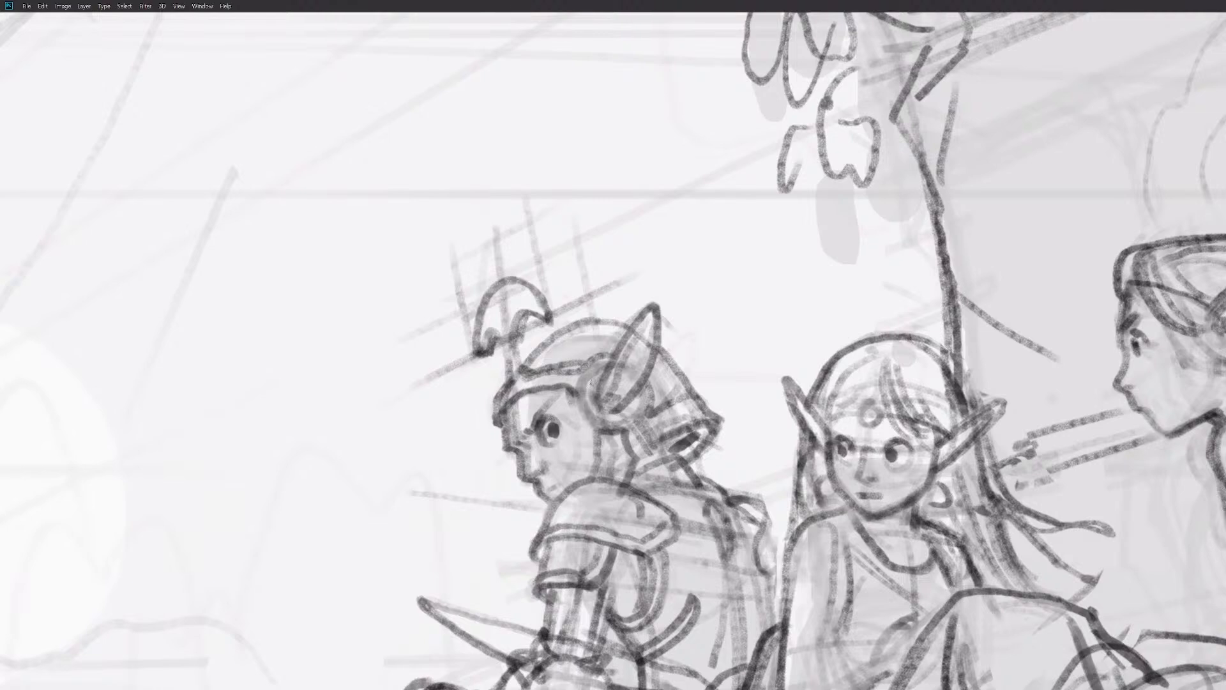
Step: Touch up the middle rider's eye on the side nearest the front rider
mouse_move(640, 422)
mouse_down()
mouse_move(703, 415)
mouse_move(760, 430)
mouse_up()
scroll(667, 438, up, 6)
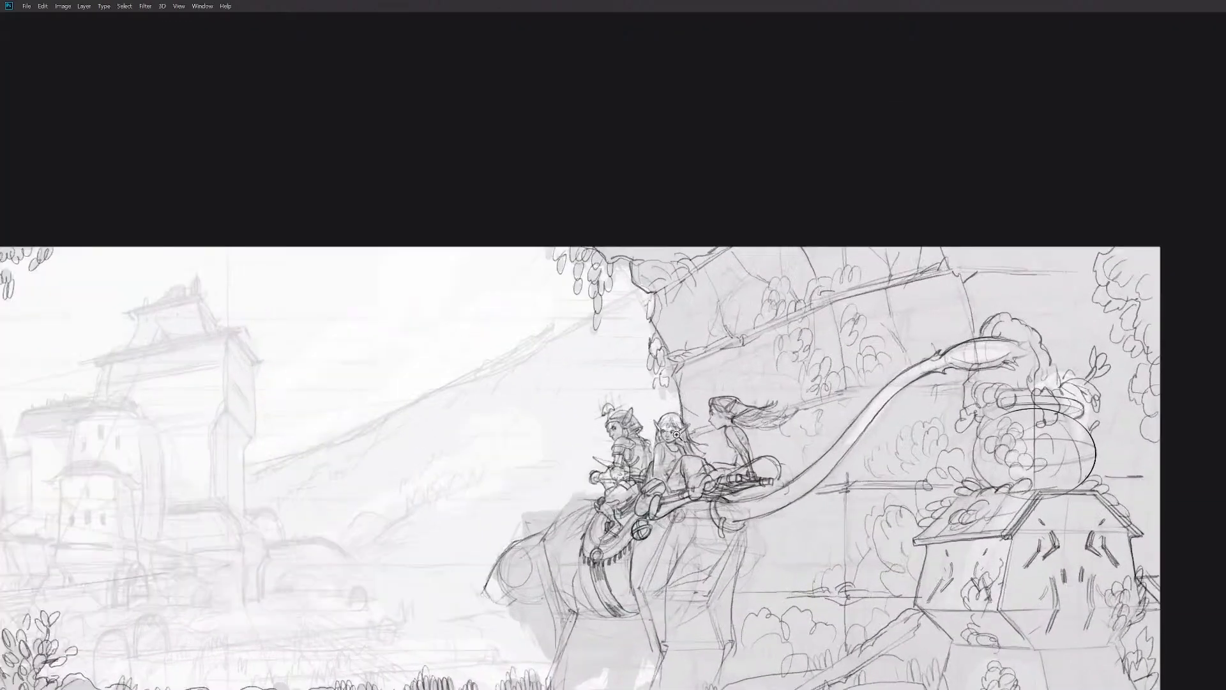
scroll(666, 438, up, 4)
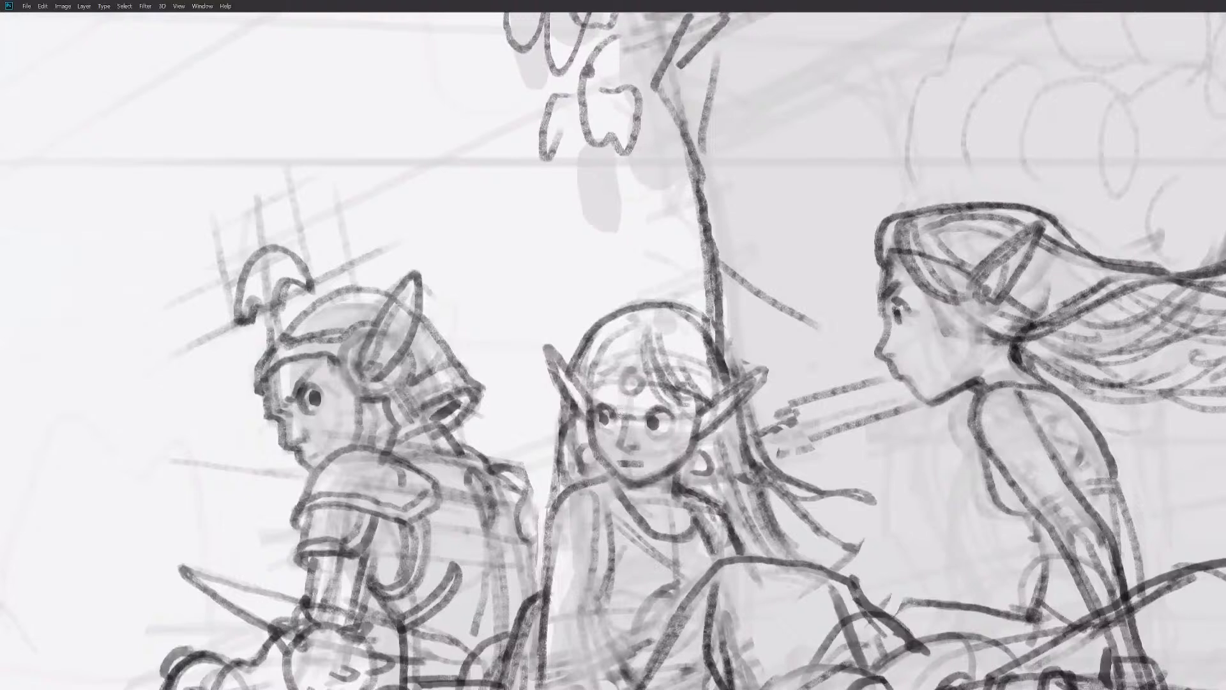
mouse_move(611, 415)
mouse_down()
mouse_move(629, 404)
mouse_move(607, 422)
mouse_up()
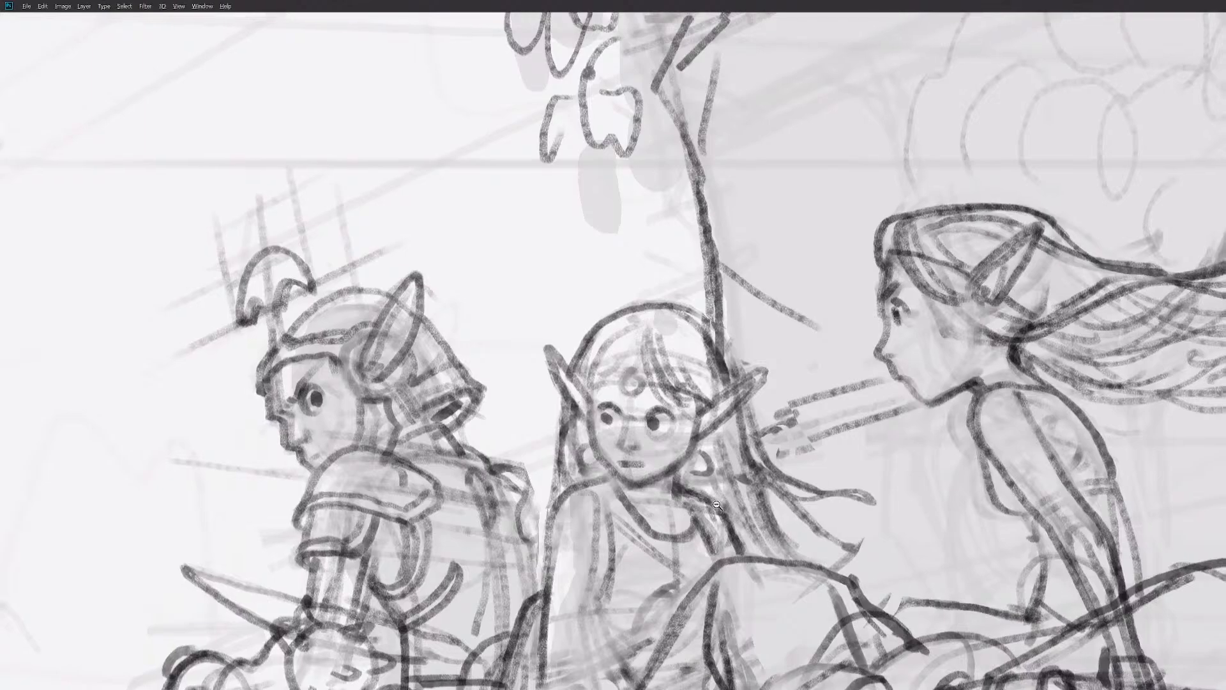
Step: Examine the three riders' faces and expressions close up and within the whole composition
key(z)
alt+click(720, 500)
drag(726, 504, 664, 466)
click(691, 463)
click(692, 463)
click(692, 463)
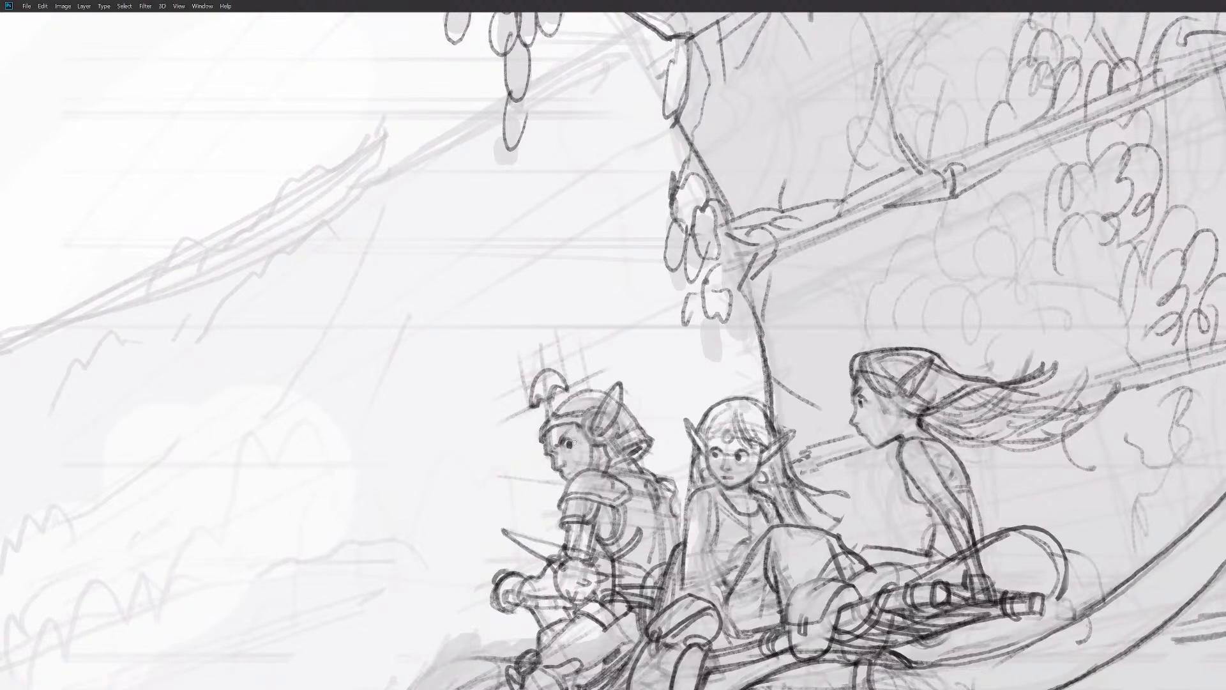
drag(662, 537, 584, 537)
mouse_move(705, 550)
mouse_down()
mouse_move(688, 503)
mouse_move(725, 483)
mouse_move(748, 376)
mouse_up()
scroll(748, 375, up, 3)
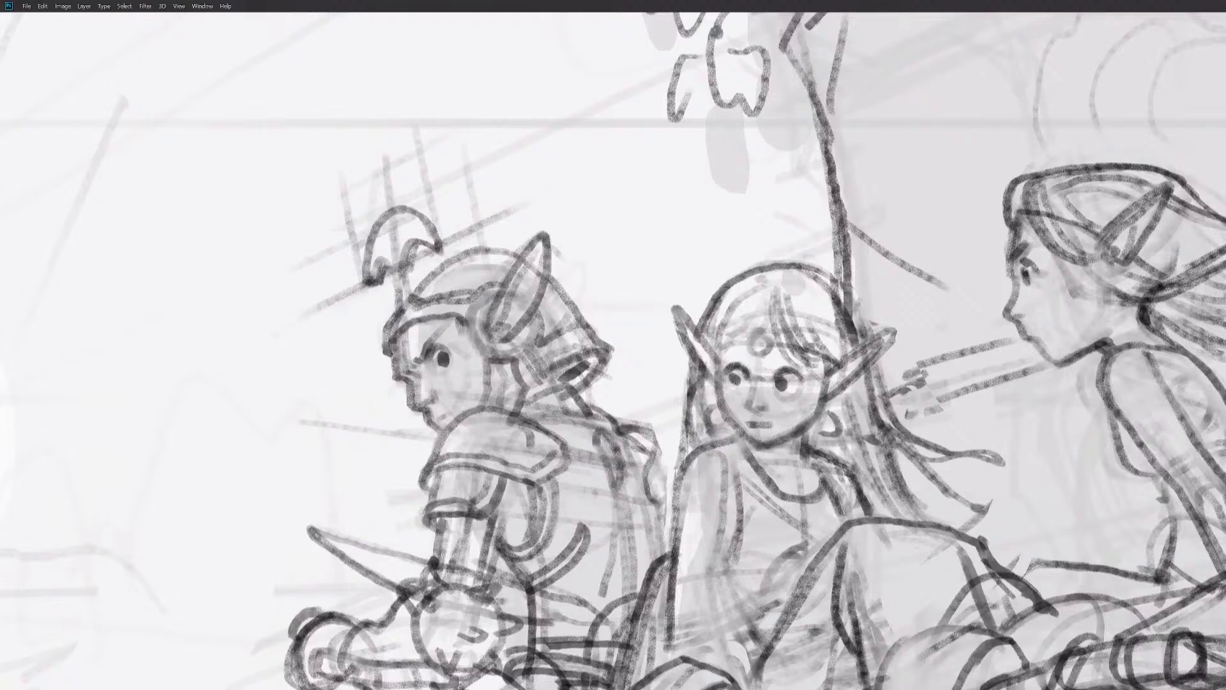
scroll(782, 408, down, 3)
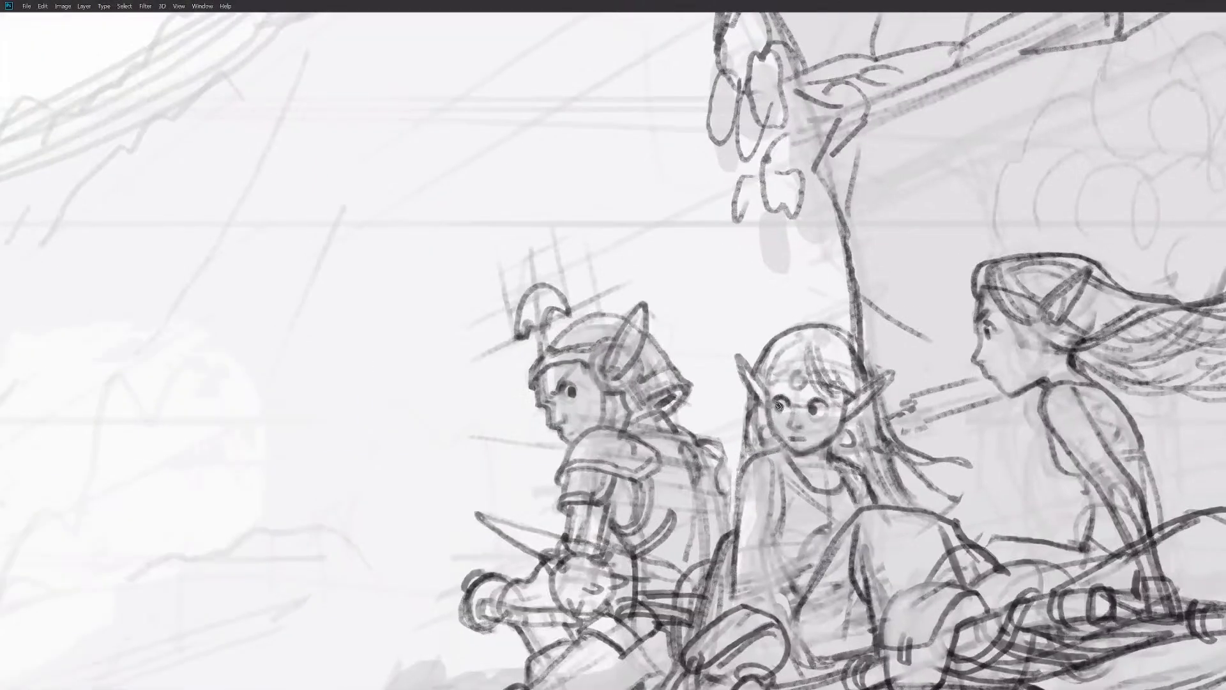
scroll(778, 405, up, 2)
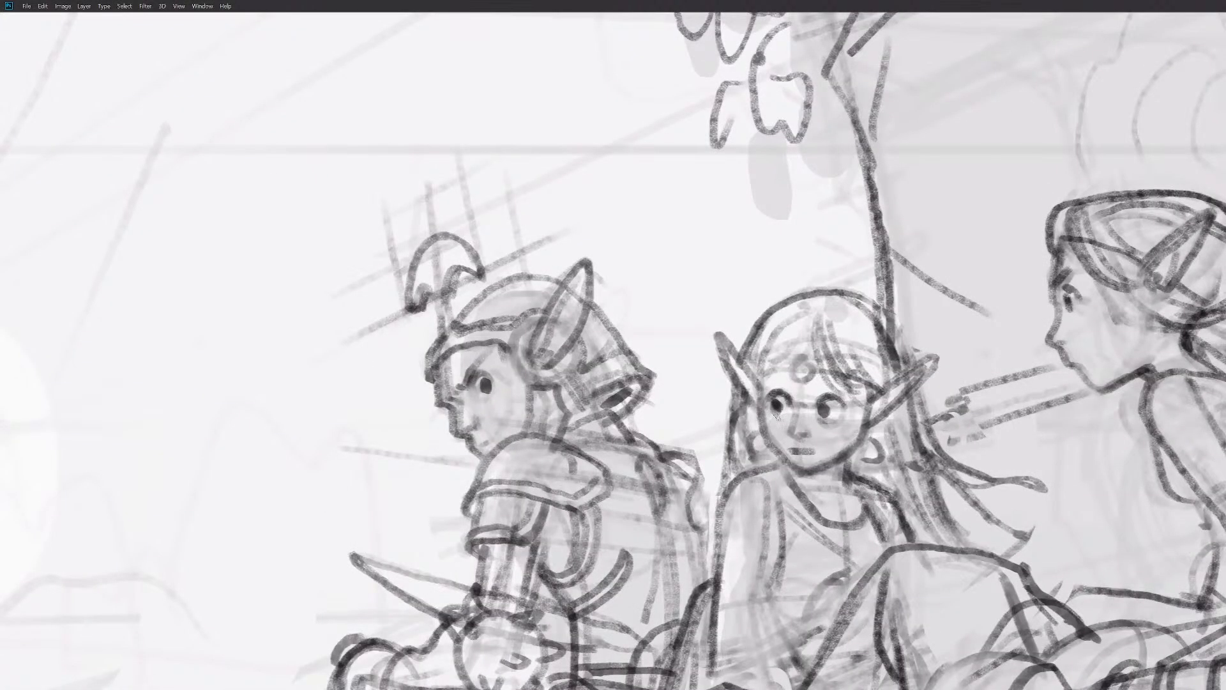
drag(838, 414, 858, 420)
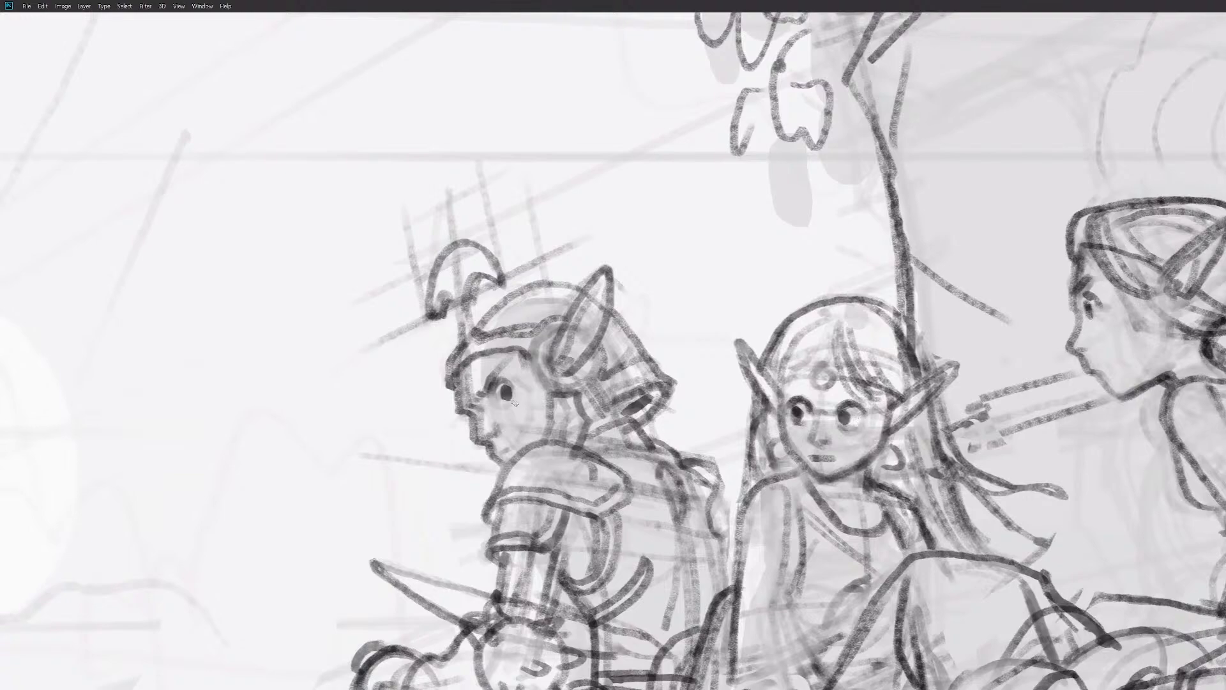
scroll(671, 508, down, 8)
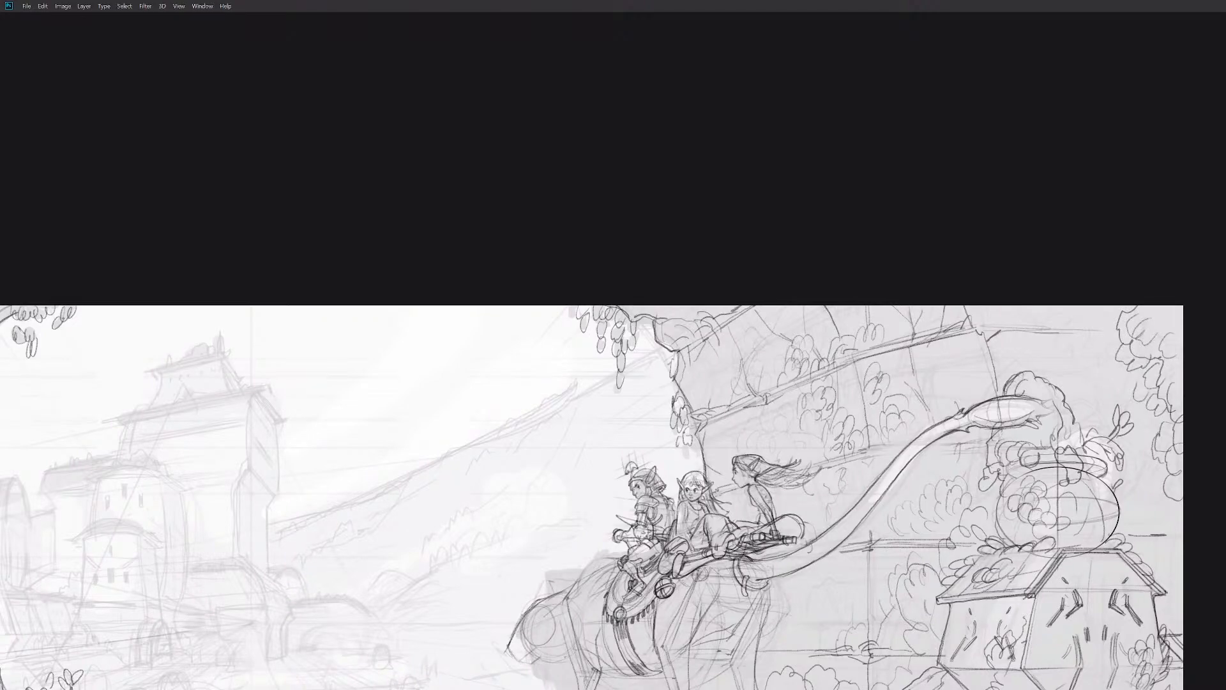
scroll(669, 493, up, 4)
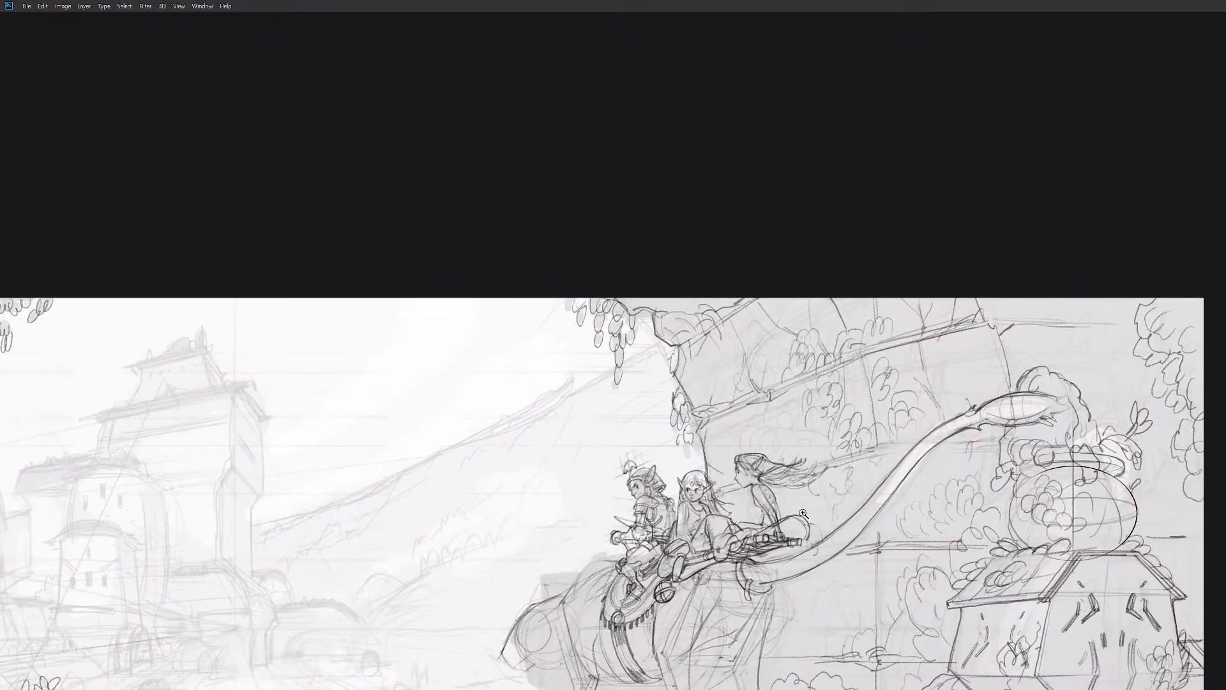
scroll(711, 515, up, 5)
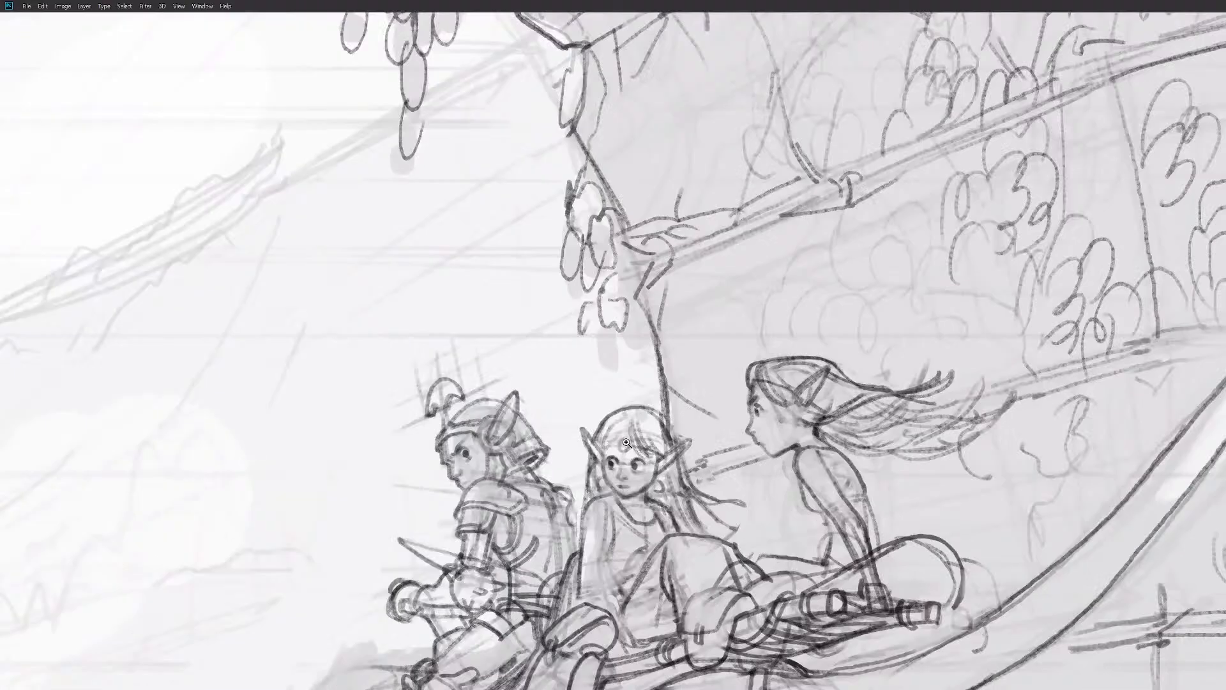
scroll(710, 463, up, 2)
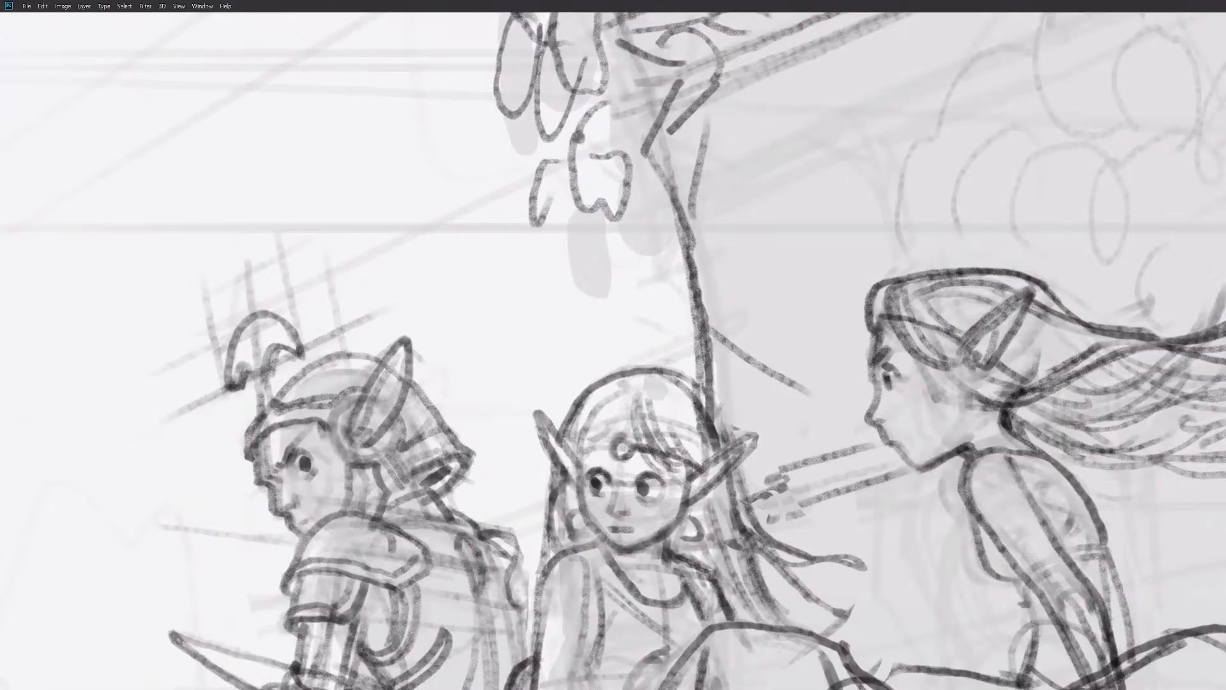
Step: Refine the middle rider's parted fringe and headband across the forehead, undoing the last stray stroke
drag(712, 462, 700, 435)
scroll(712, 382, up, 2)
drag(535, 377, 575, 311)
drag(554, 355, 531, 388)
key(ctrl+z)
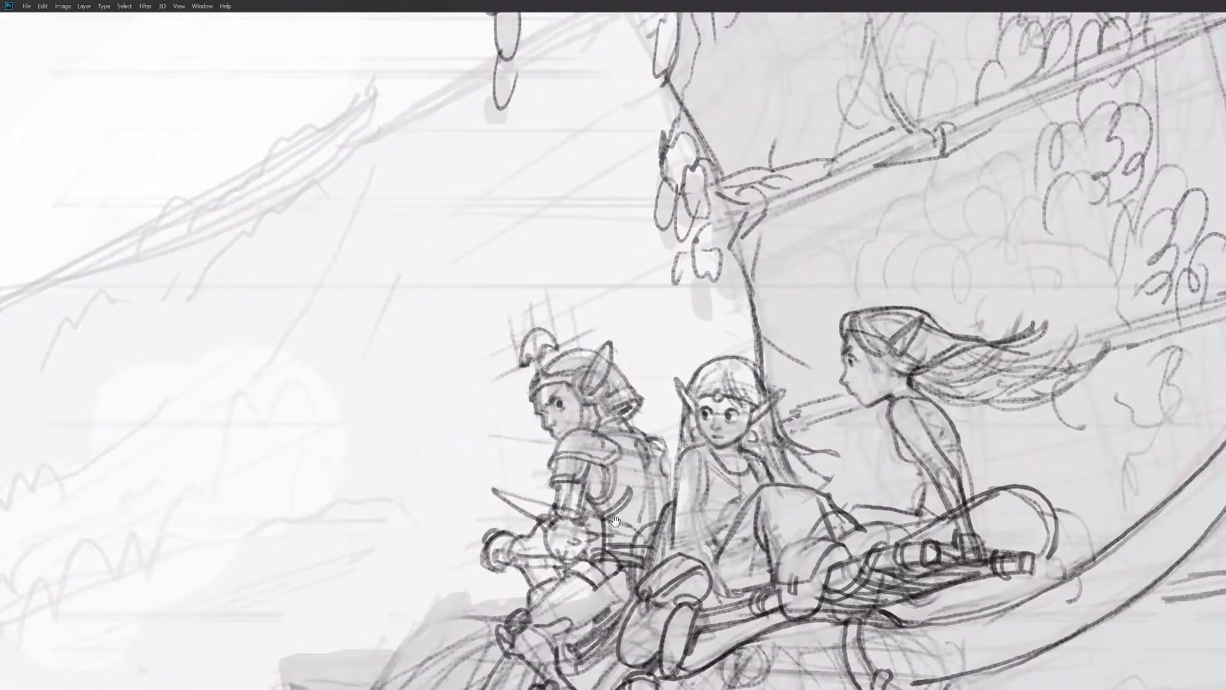
drag(706, 497, 792, 465)
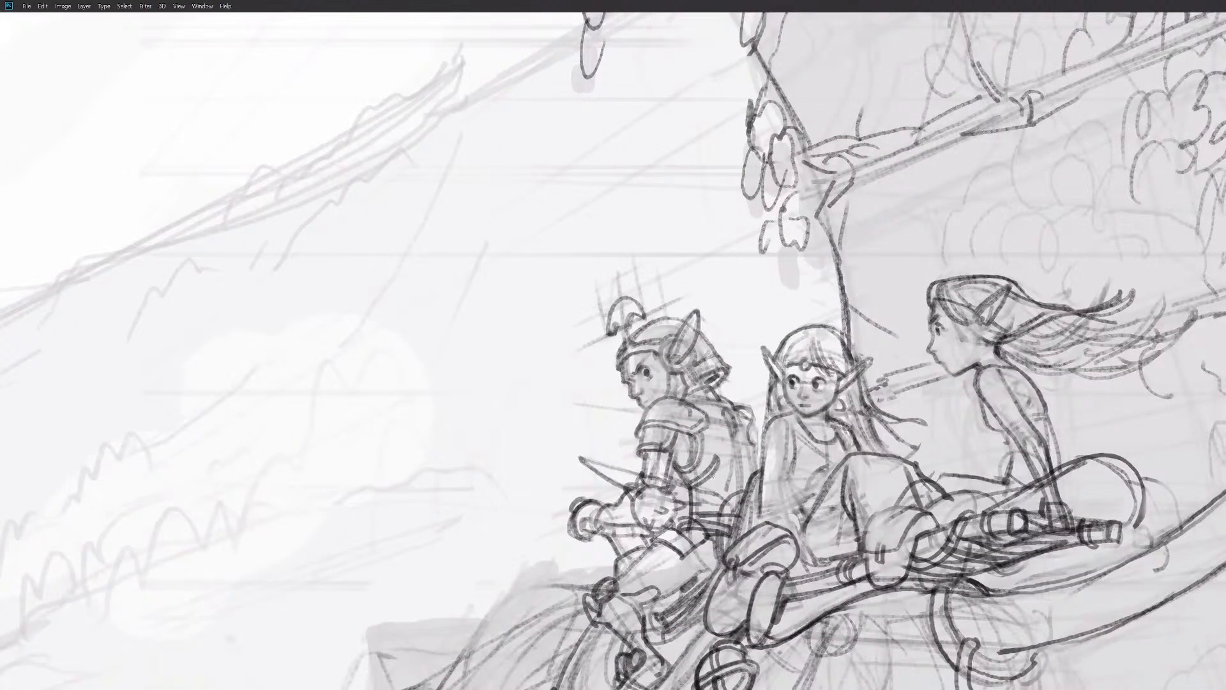
Step: Undo the stray stroke, select the middle rider's head with a freehand outline, shift it slightly and deselect it
drag(511, 451, 623, 387)
key(ctrl+z)
mouse_move(799, 527)
mouse_down()
mouse_move(815, 527)
mouse_move(810, 493)
mouse_up()
click(808, 488)
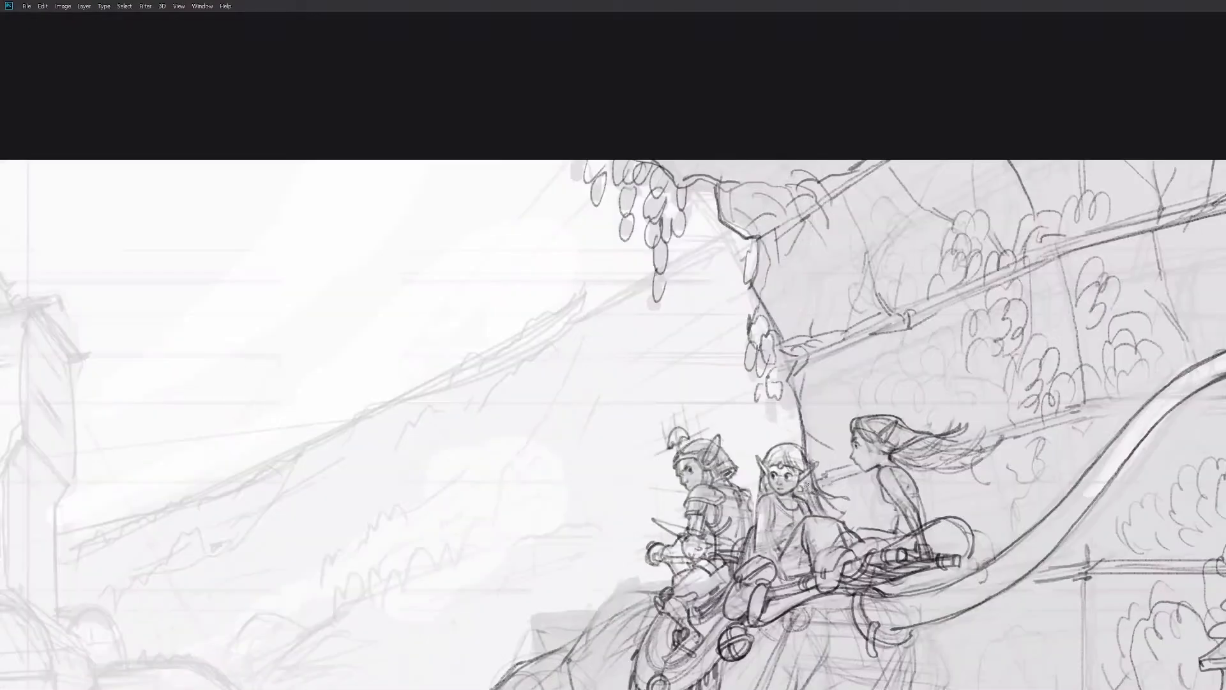
click(808, 488)
key(l)
mouse_move(757, 435)
mouse_down()
mouse_move(724, 432)
mouse_move(720, 454)
mouse_move(739, 469)
mouse_move(752, 462)
mouse_move(689, 424)
mouse_move(675, 442)
mouse_move(697, 433)
mouse_up()
key(v)
key(ctrl+d)
key(l)
key(ctrl+d)
key(z)
Step: Examine the three riders close up and against the surrounding arch and tail
drag(792, 489, 815, 493)
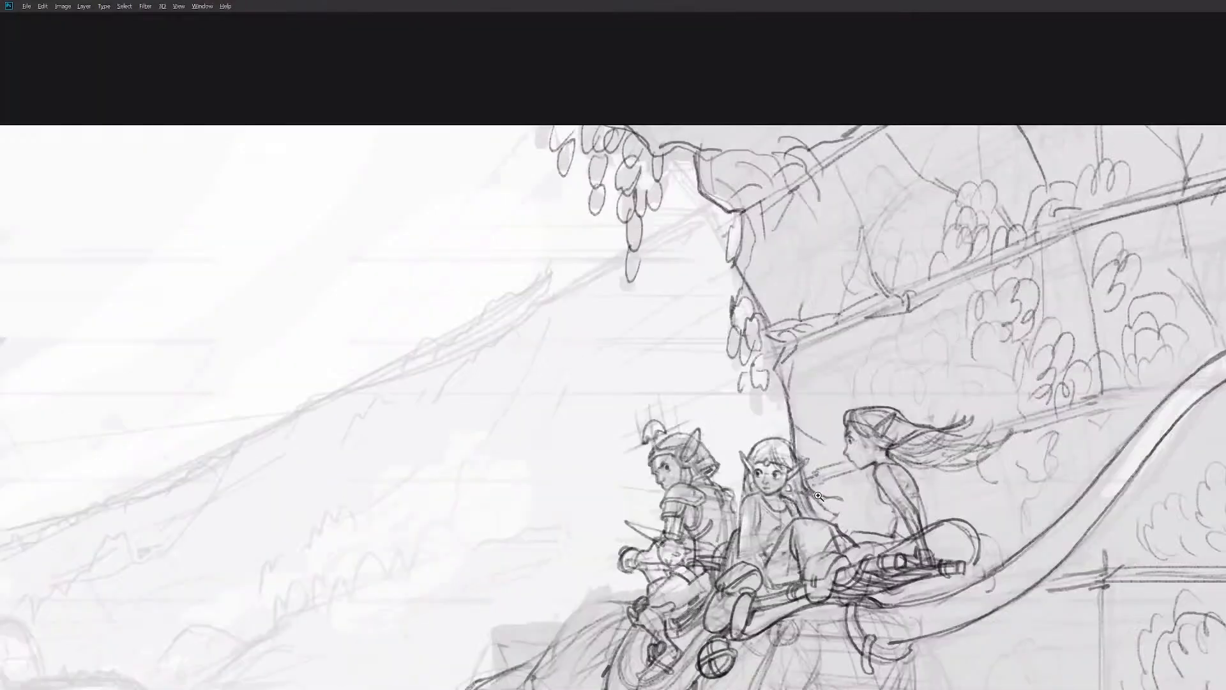
scroll(807, 493, down, 4)
scroll(812, 494, up, 3)
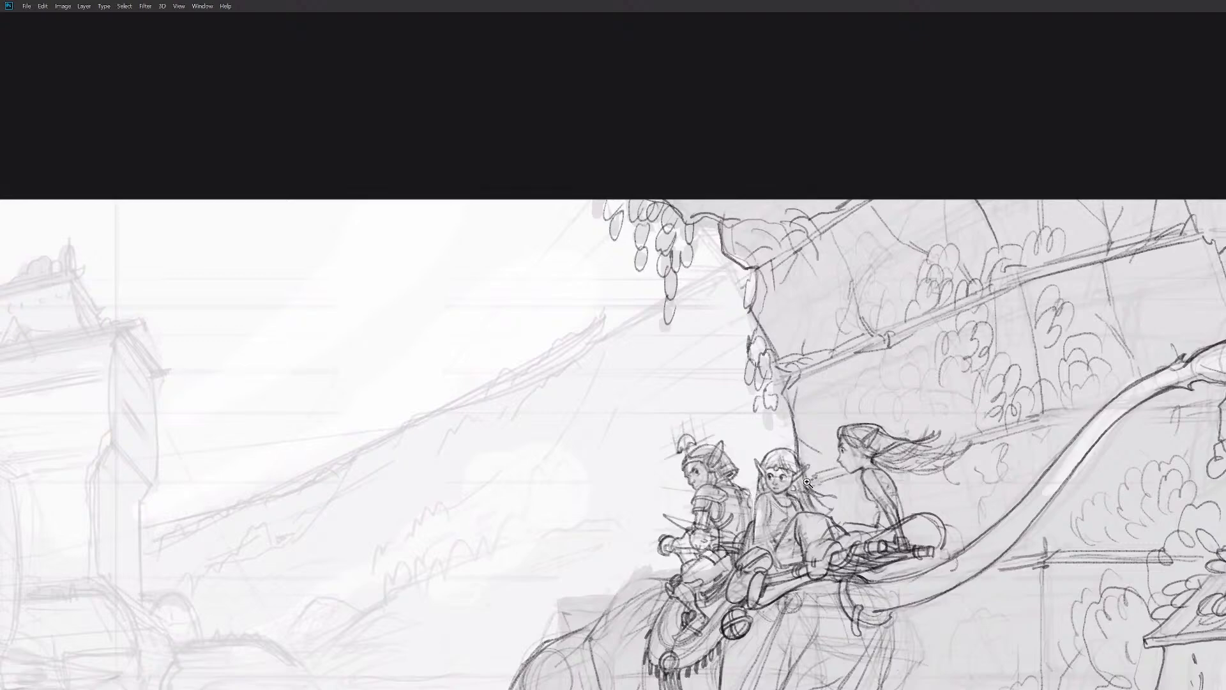
scroll(807, 482, up, 1)
scroll(806, 453, up, 5)
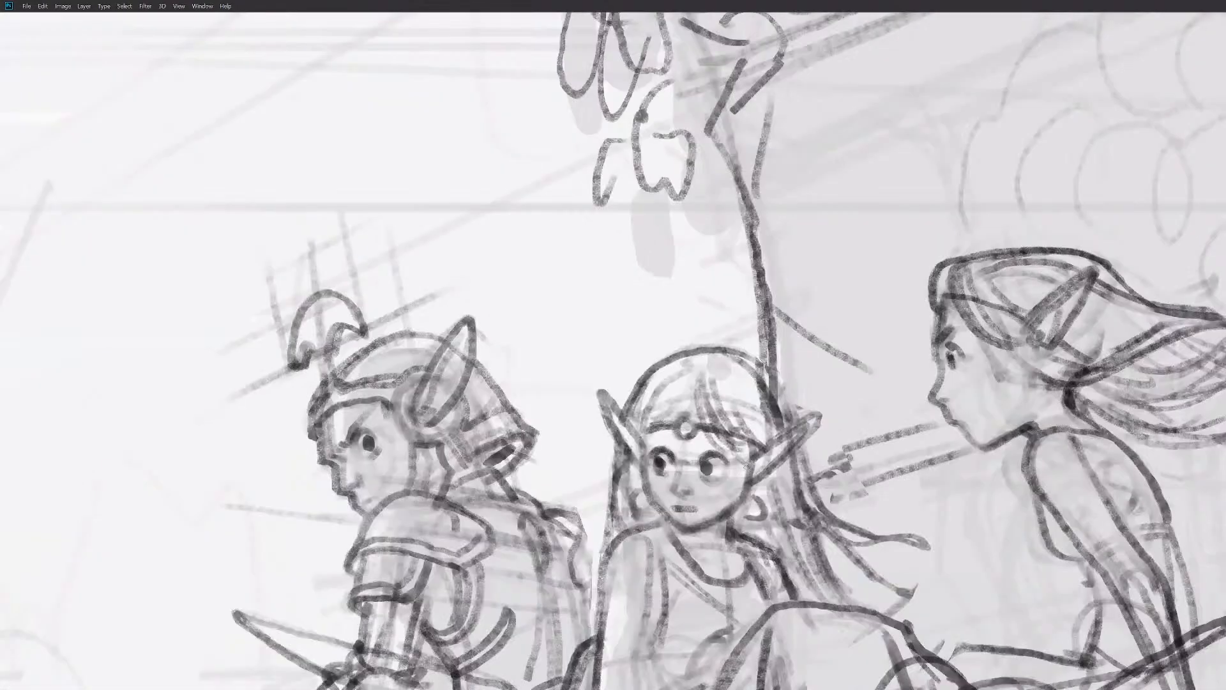
drag(760, 525, 744, 434)
scroll(781, 548, down, 10)
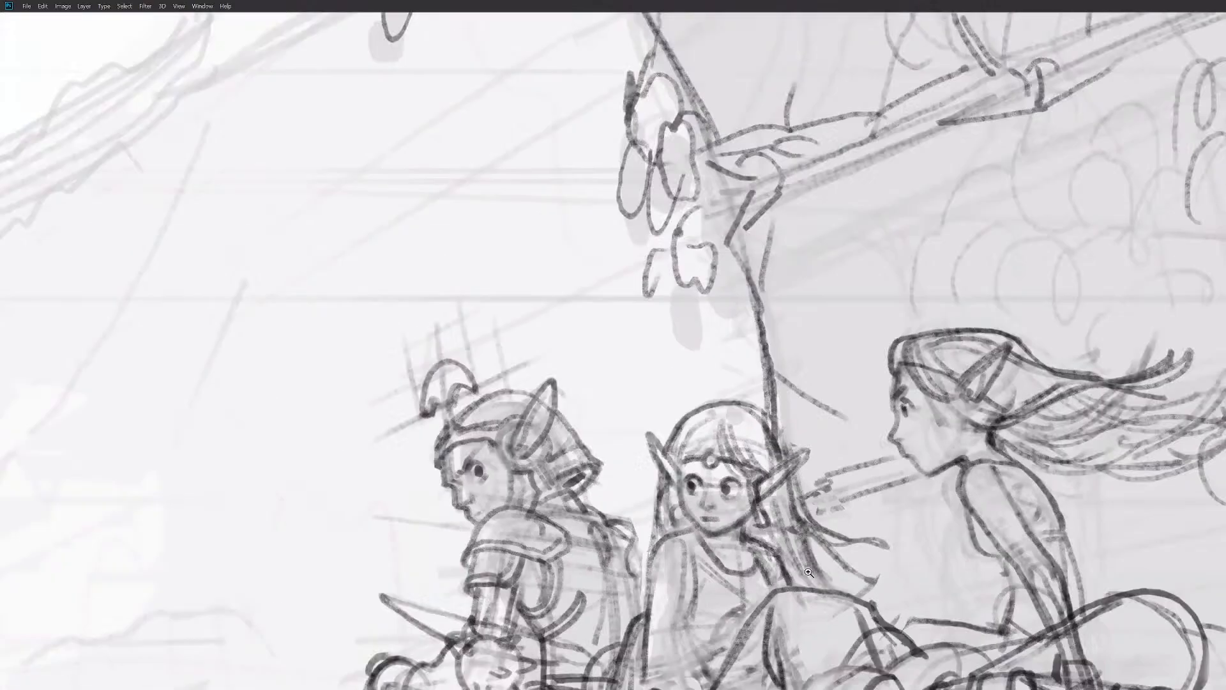
scroll(811, 564, up, 8)
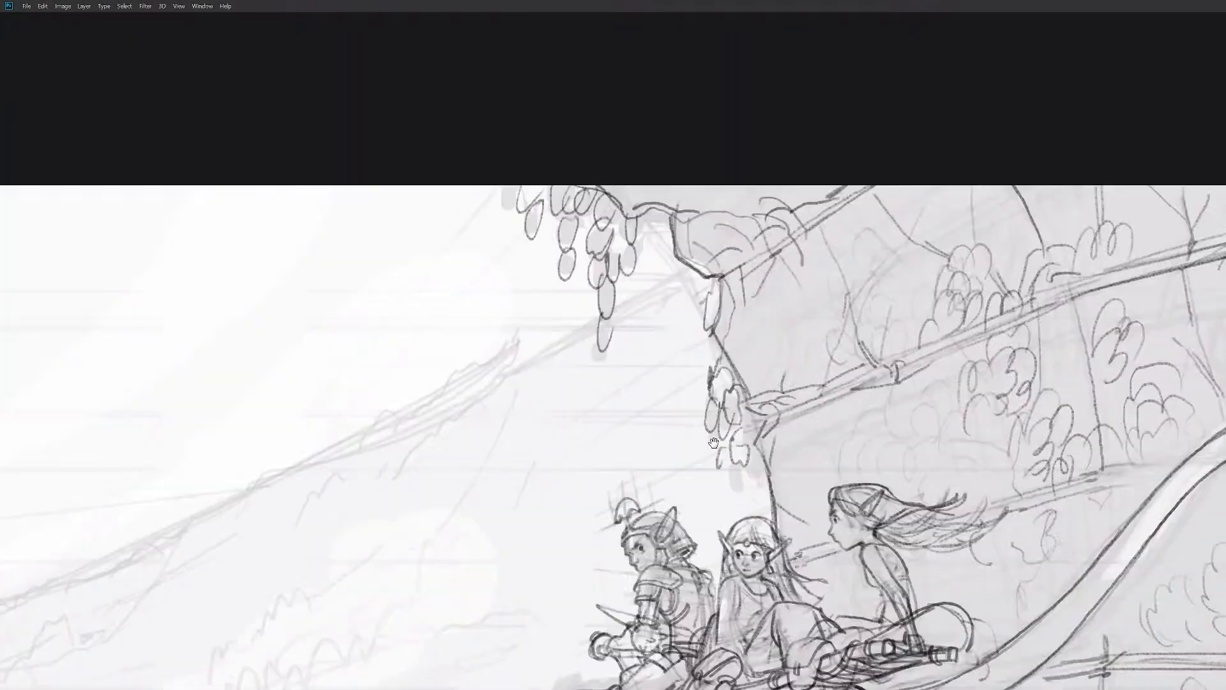
scroll(714, 442, up, 3)
Step: Draw long wind-blown strands from the middle rider's parting across the ear, streaming toward the rear rider
mouse_move(711, 487)
mouse_down()
mouse_move(685, 461)
mouse_move(719, 501)
mouse_move(696, 455)
mouse_move(743, 513)
mouse_up()
key(ctrl+z)
mouse_move(687, 451)
mouse_down()
mouse_move(738, 516)
mouse_move(773, 518)
mouse_up()
mouse_move(721, 497)
mouse_down()
mouse_move(764, 520)
mouse_move(811, 520)
mouse_move(738, 501)
mouse_up()
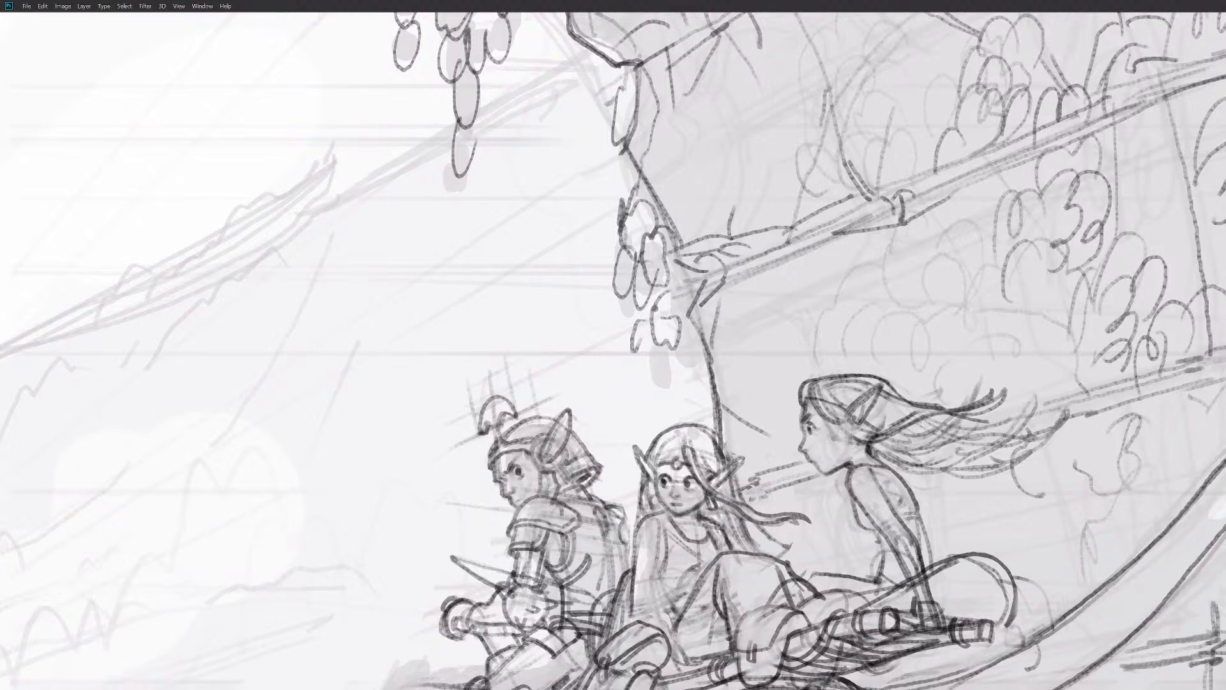
Step: Darken the middle rider's hair around the parting and beside the face, undoing the last stray strokes
mouse_move(673, 452)
mouse_down()
mouse_move(675, 441)
mouse_move(658, 457)
mouse_move(672, 440)
mouse_move(652, 505)
mouse_move(696, 545)
mouse_up()
drag(653, 494, 693, 554)
key(ctrl+z)
key(ctrl+z)
key(ctrl+z)
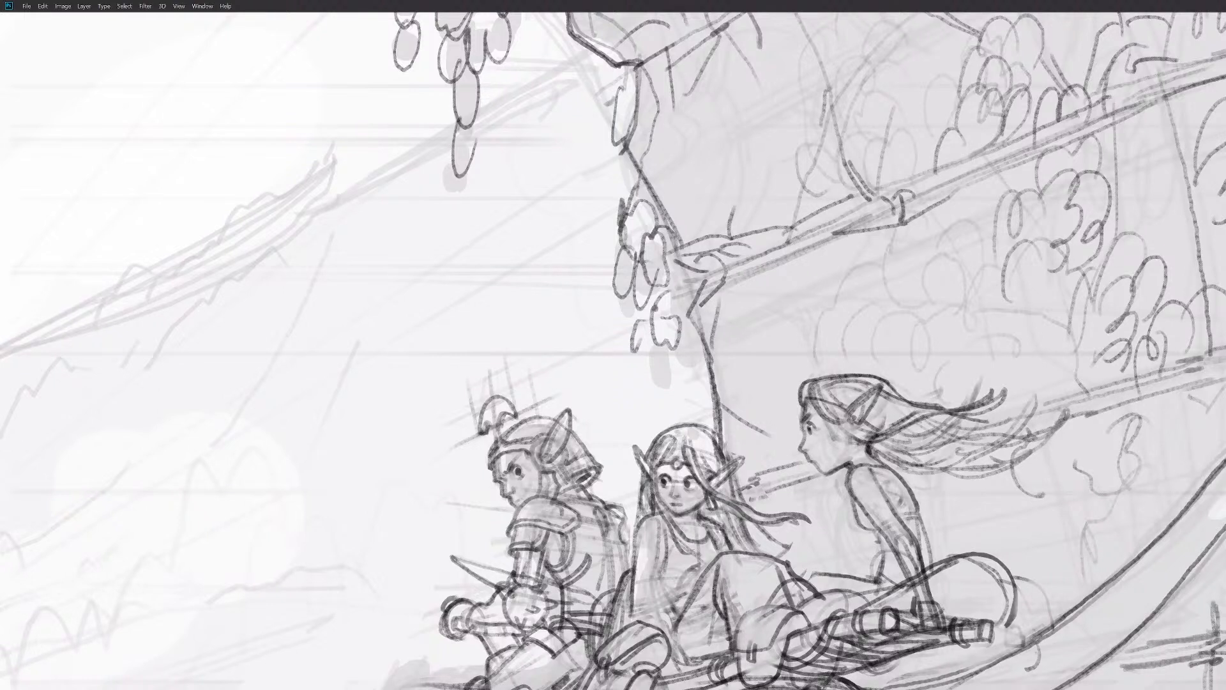
Step: Add strands along the middle rider's neck and head, undo the unwanted strokes, and check the hair within the group
drag(665, 507, 704, 559)
mouse_move(699, 425)
mouse_down()
mouse_move(727, 467)
mouse_move(744, 457)
mouse_up()
key(ctrl+z)
key(ctrl+z)
drag(709, 362, 720, 434)
key(z)
drag(770, 514, 740, 457)
scroll(741, 456, up, 3)
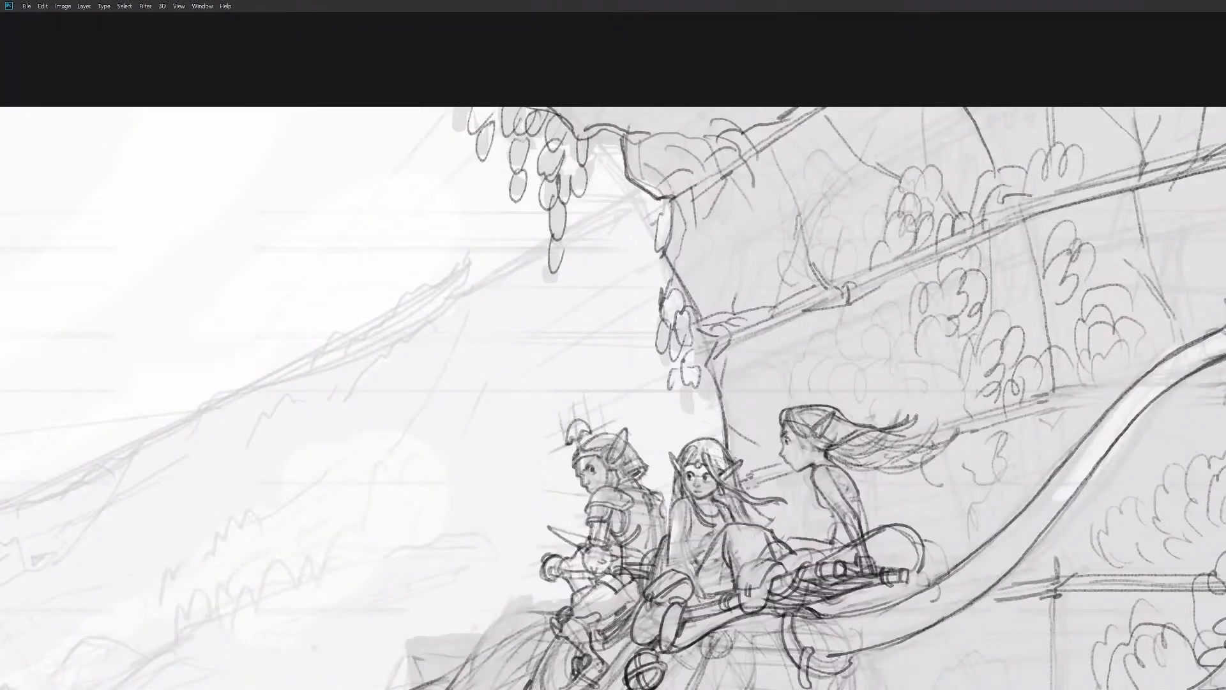
scroll(740, 456, up, 2)
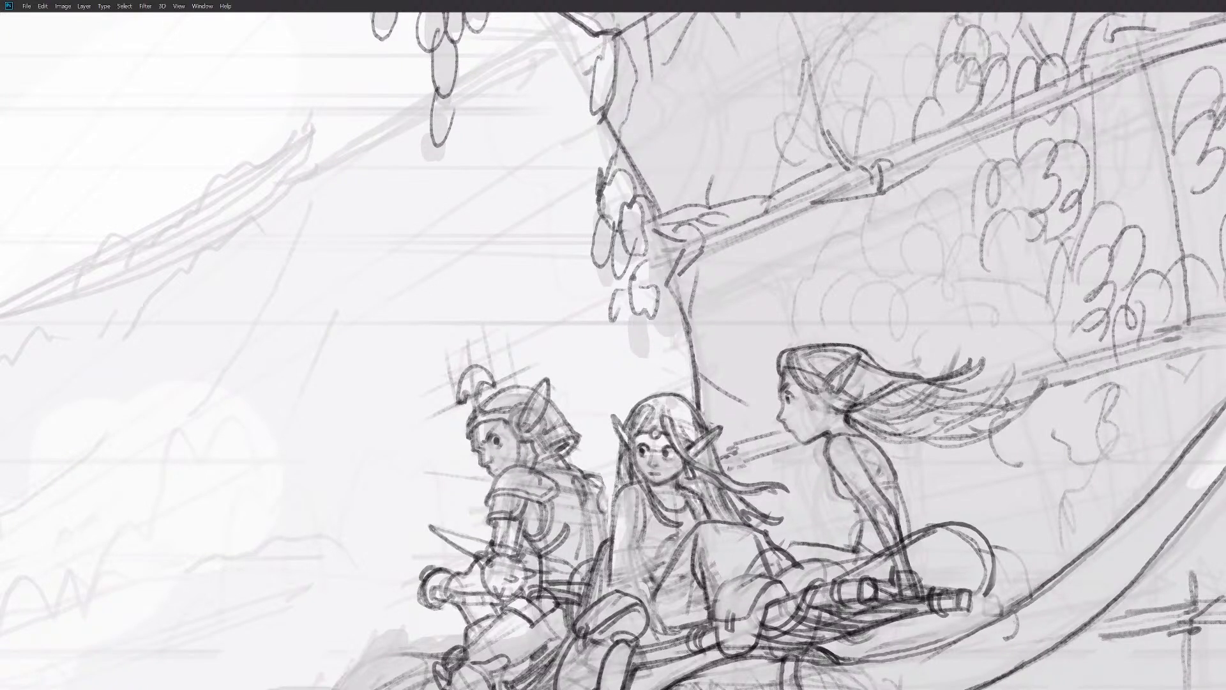
Step: Darken the rear rider's headband and the upper hair strands streaming backward into pointed tips
drag(1016, 345, 1009, 347)
key(ctrl+z)
mouse_move(799, 343)
mouse_down()
mouse_move(787, 367)
mouse_move(812, 395)
mouse_move(879, 388)
mouse_up()
mouse_move(797, 356)
mouse_down()
mouse_move(831, 391)
mouse_move(940, 393)
mouse_move(841, 412)
mouse_move(819, 394)
mouse_move(986, 352)
mouse_up()
mouse_move(939, 386)
mouse_down()
mouse_move(984, 359)
mouse_move(912, 383)
mouse_move(972, 368)
mouse_up()
drag(878, 396, 979, 357)
drag(916, 383, 980, 363)
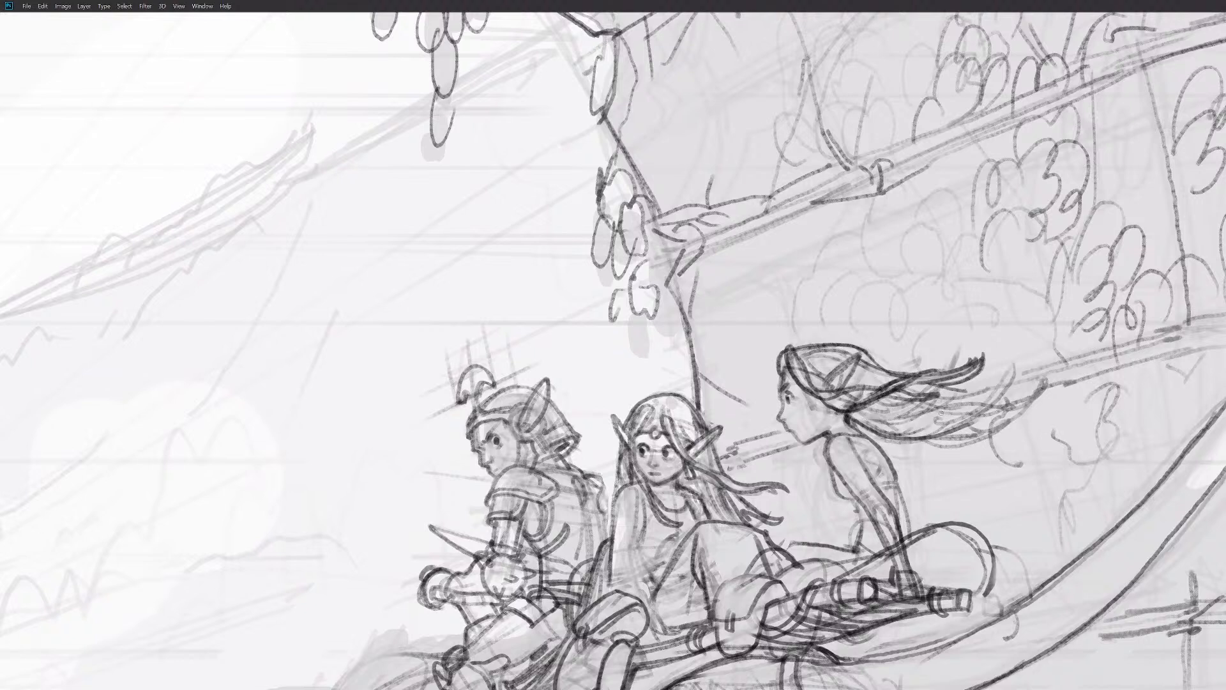
Step: Try broad curved locks with upturned tips in the lower part of the rear rider's streaming hair
mouse_move(853, 422)
mouse_down()
mouse_move(963, 402)
mouse_move(897, 406)
mouse_move(966, 388)
mouse_move(958, 405)
mouse_move(977, 376)
mouse_up()
drag(899, 429, 962, 413)
mouse_move(959, 415)
mouse_down()
mouse_move(990, 397)
mouse_move(963, 420)
mouse_move(880, 431)
mouse_move(1013, 426)
mouse_up()
mouse_move(933, 431)
mouse_down()
mouse_move(1032, 409)
mouse_move(1041, 381)
mouse_move(975, 423)
mouse_move(965, 402)
mouse_move(958, 459)
mouse_up()
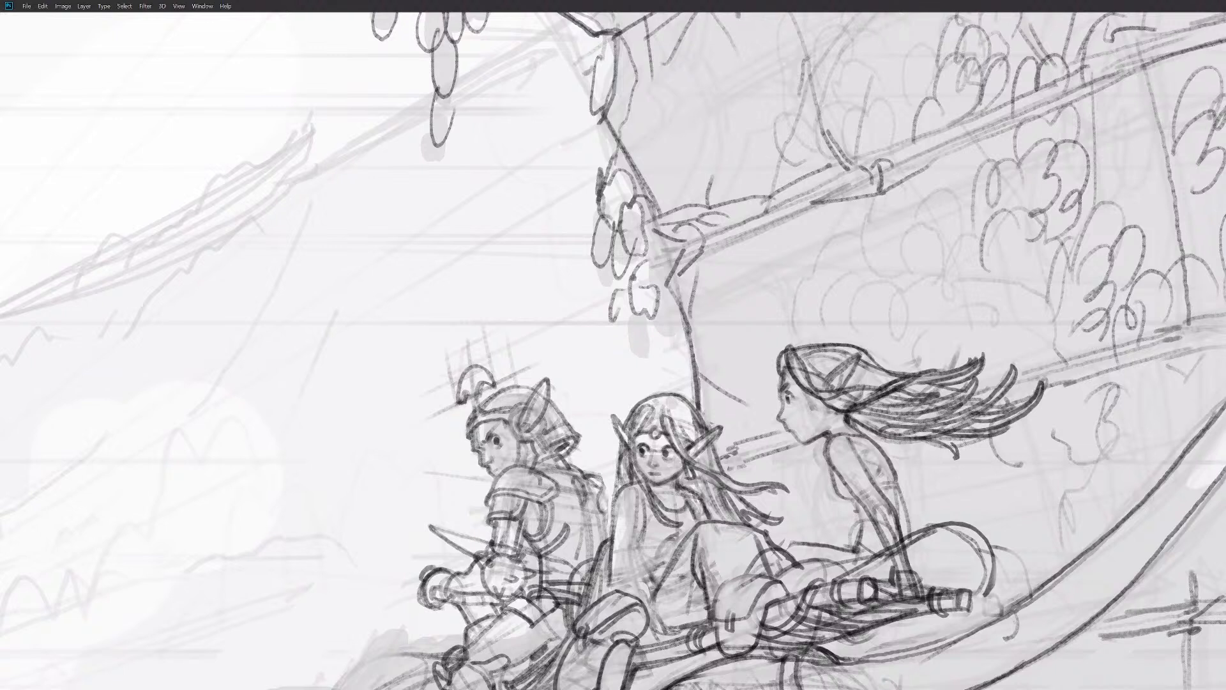
key(ctrl+z)
Step: Clear the old upturned ends of the rear rider's lower hair and rough in longer downward-sweeping strands
mouse_move(1029, 371)
mouse_down()
mouse_move(977, 428)
mouse_move(935, 425)
mouse_move(924, 409)
mouse_move(952, 428)
mouse_move(1035, 439)
mouse_up()
key(b)
drag(934, 402, 1049, 438)
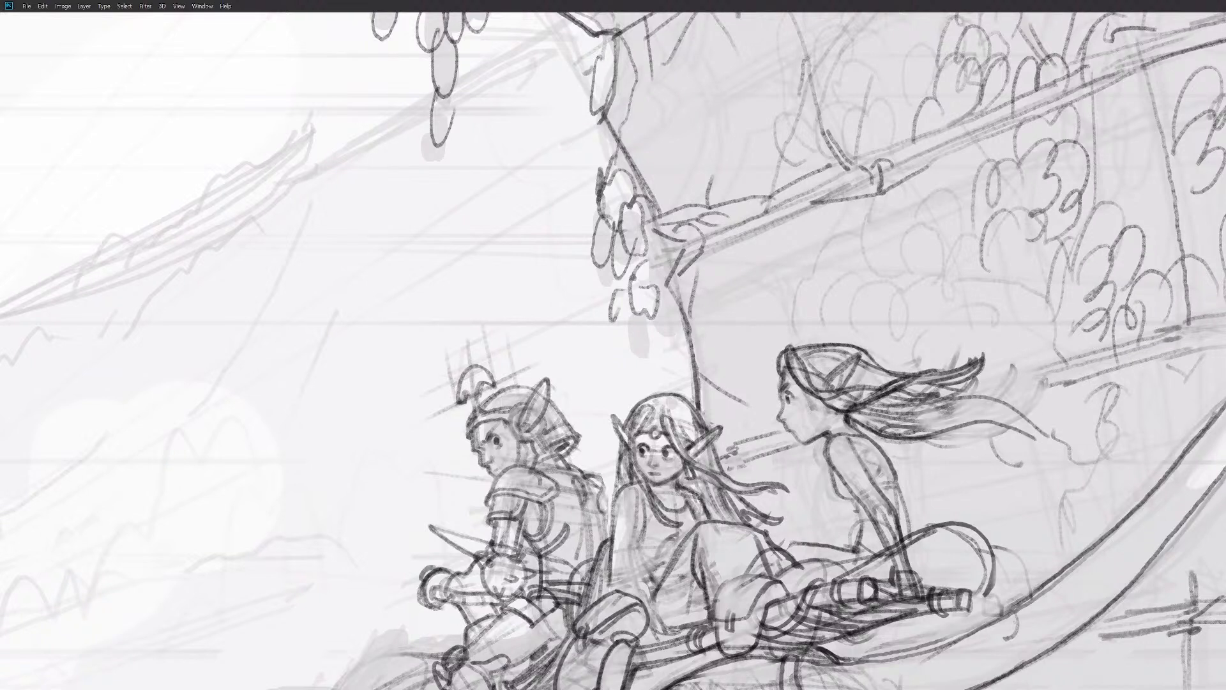
Step: Define the rear rider's lower hair with flowing inner strands and separate pointed locks at the ends
mouse_move(952, 404)
mouse_down()
mouse_move(1024, 422)
mouse_move(913, 408)
mouse_up()
mouse_move(1007, 428)
mouse_down()
mouse_move(920, 412)
mouse_move(867, 430)
mouse_up()
mouse_move(998, 427)
mouse_down()
mouse_move(1057, 438)
mouse_move(1036, 439)
mouse_up()
mouse_move(851, 426)
mouse_down()
mouse_move(914, 414)
mouse_move(1045, 451)
mouse_move(1077, 442)
mouse_up()
mouse_move(1072, 444)
mouse_down()
mouse_move(946, 410)
mouse_move(990, 438)
mouse_up()
drag(971, 397, 1025, 388)
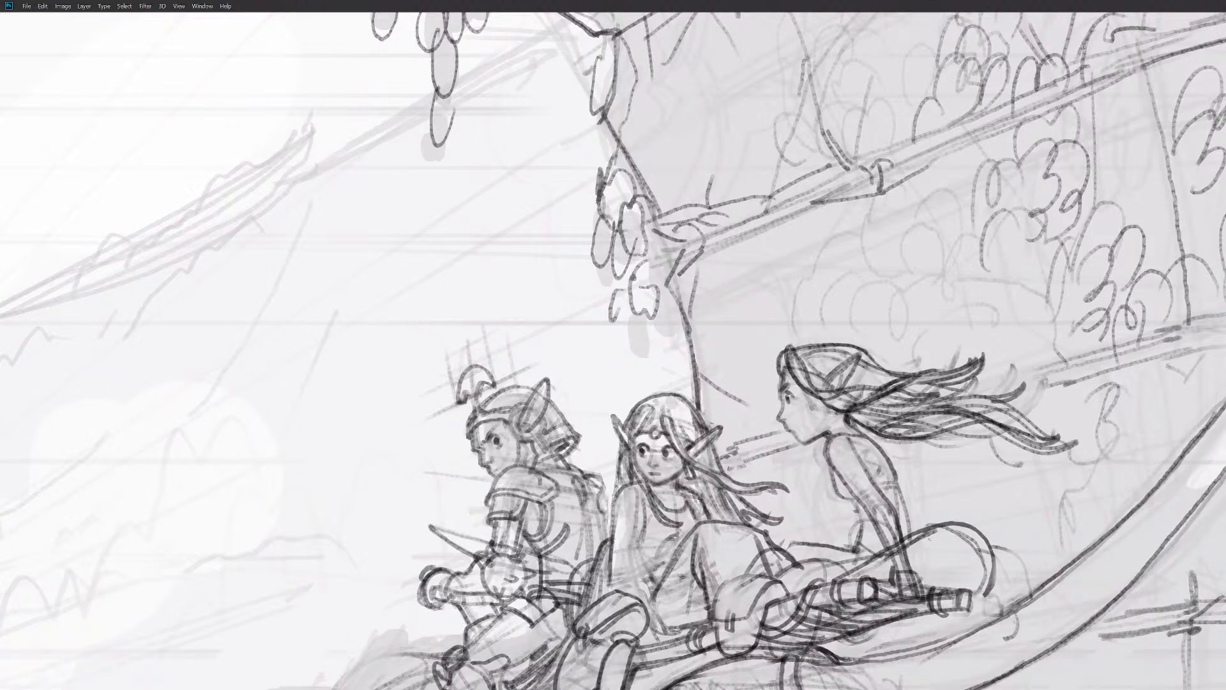
Step: Select the rear rider's streaming hair and warp it slightly shorter and more compact, leaving it deselected
mouse_move(1009, 470)
mouse_down()
mouse_move(1072, 479)
mouse_move(1050, 404)
mouse_up()
mouse_move(983, 351)
mouse_down()
mouse_move(911, 364)
mouse_move(885, 383)
mouse_move(869, 420)
mouse_move(888, 445)
mouse_move(946, 471)
mouse_move(1082, 458)
mouse_up()
key(ctrl+t)
drag(1061, 442, 1046, 438)
drag(1053, 380, 1036, 368)
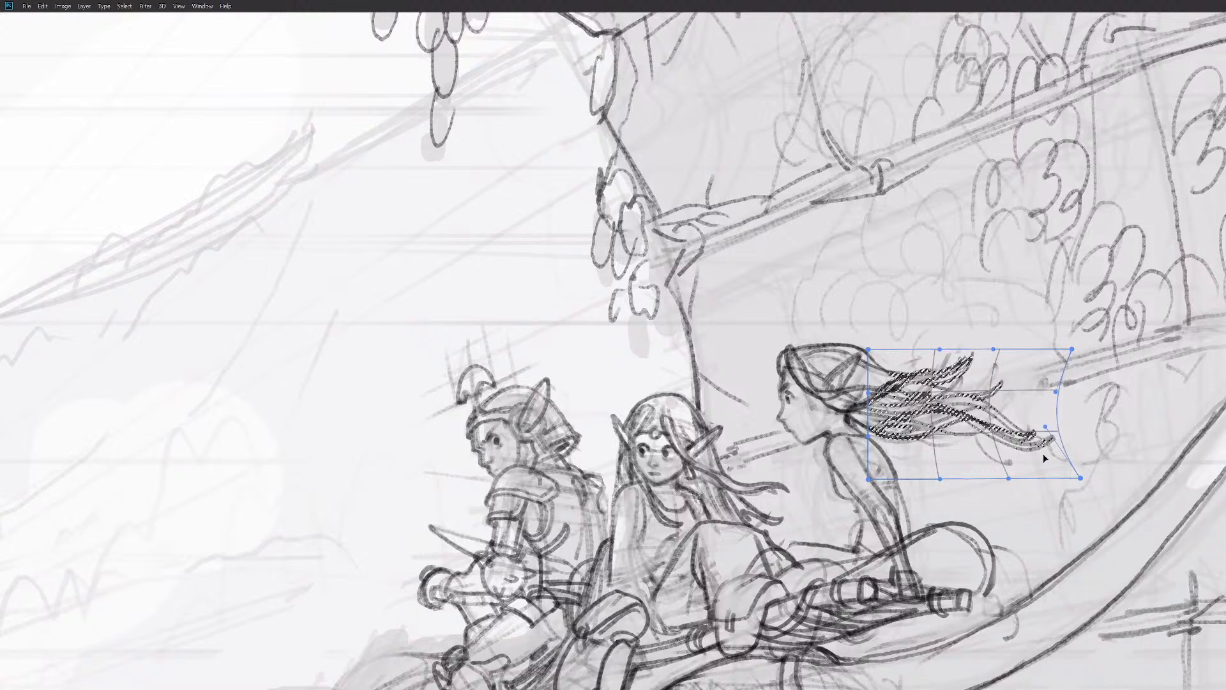
drag(1033, 465, 1029, 458)
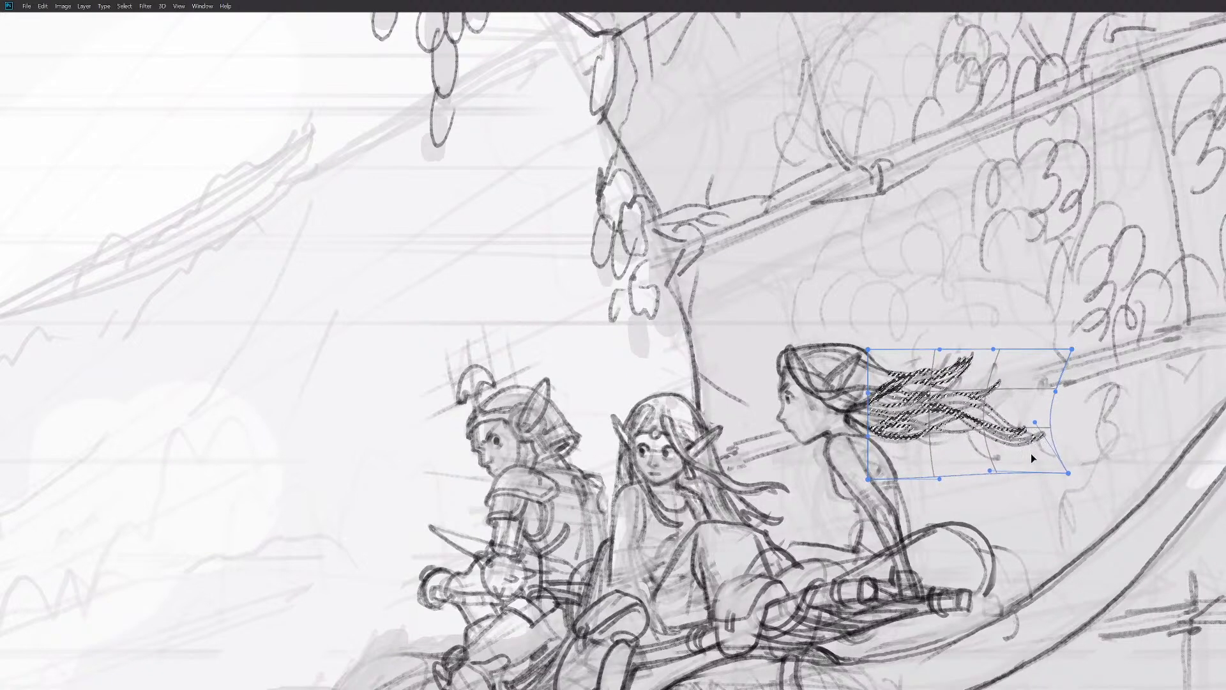
key(Return)
key(ctrl+d)
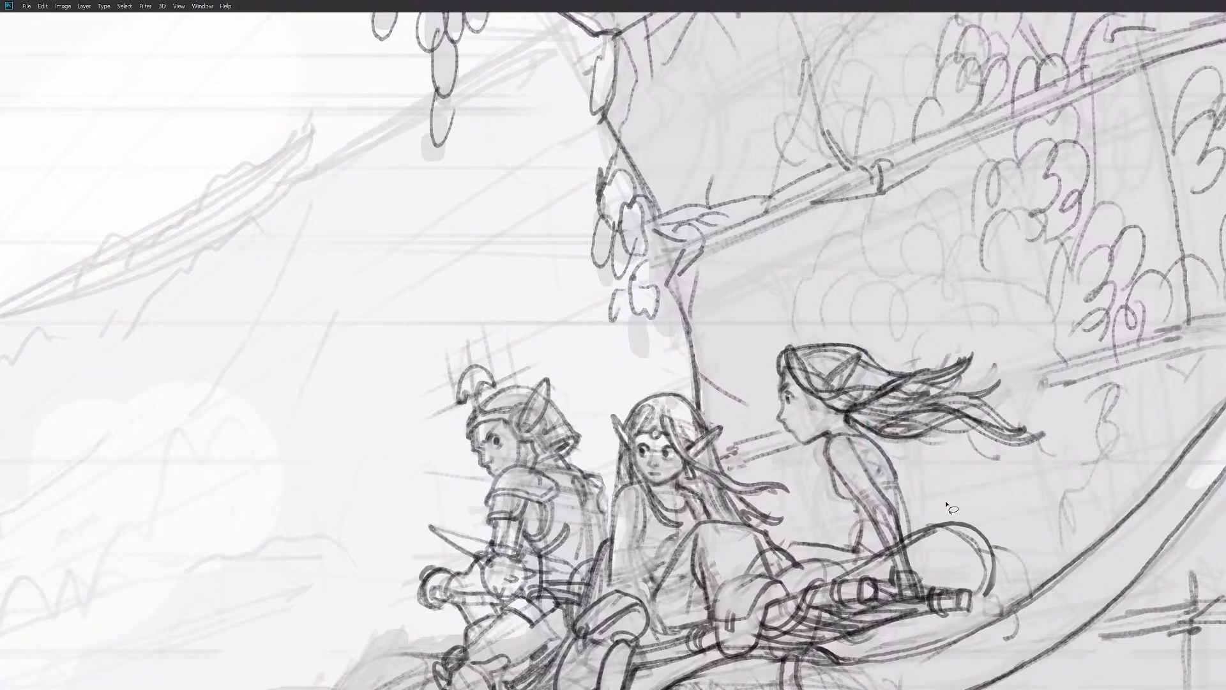
Step: Check the whole composition and redraw the rear rider's thigh line from the hip toward the middle rider's knee
scroll(933, 485, down, 3)
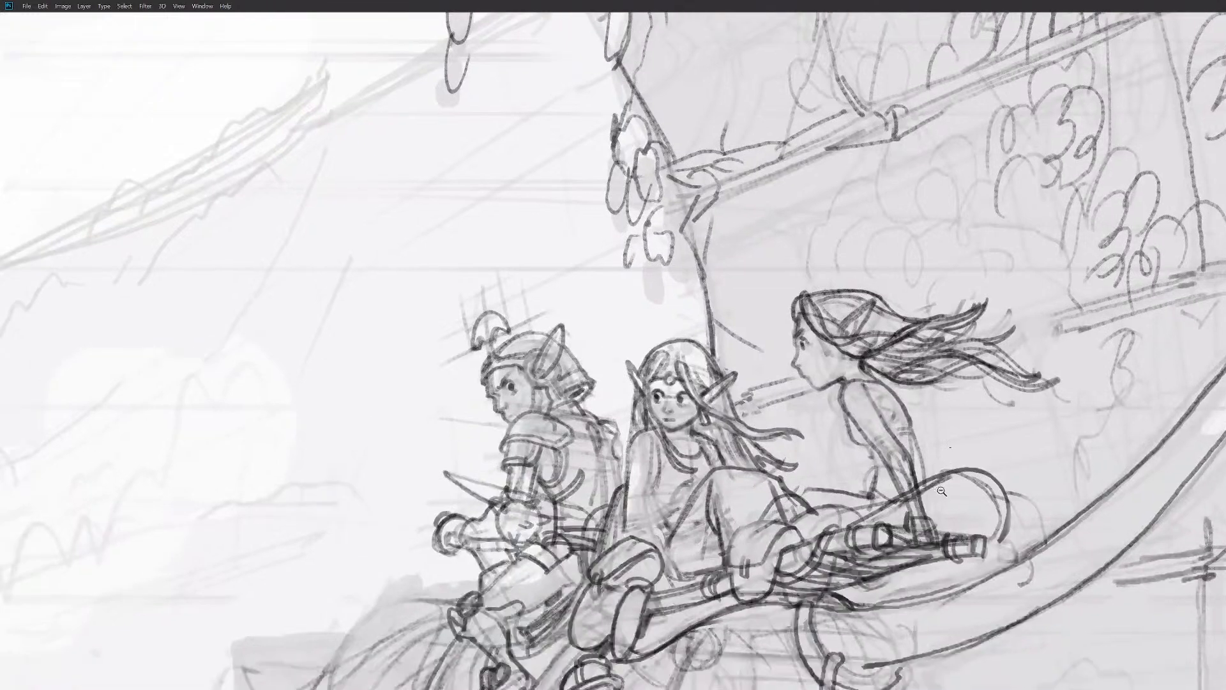
scroll(959, 490, down, 3)
scroll(939, 489, up, 1)
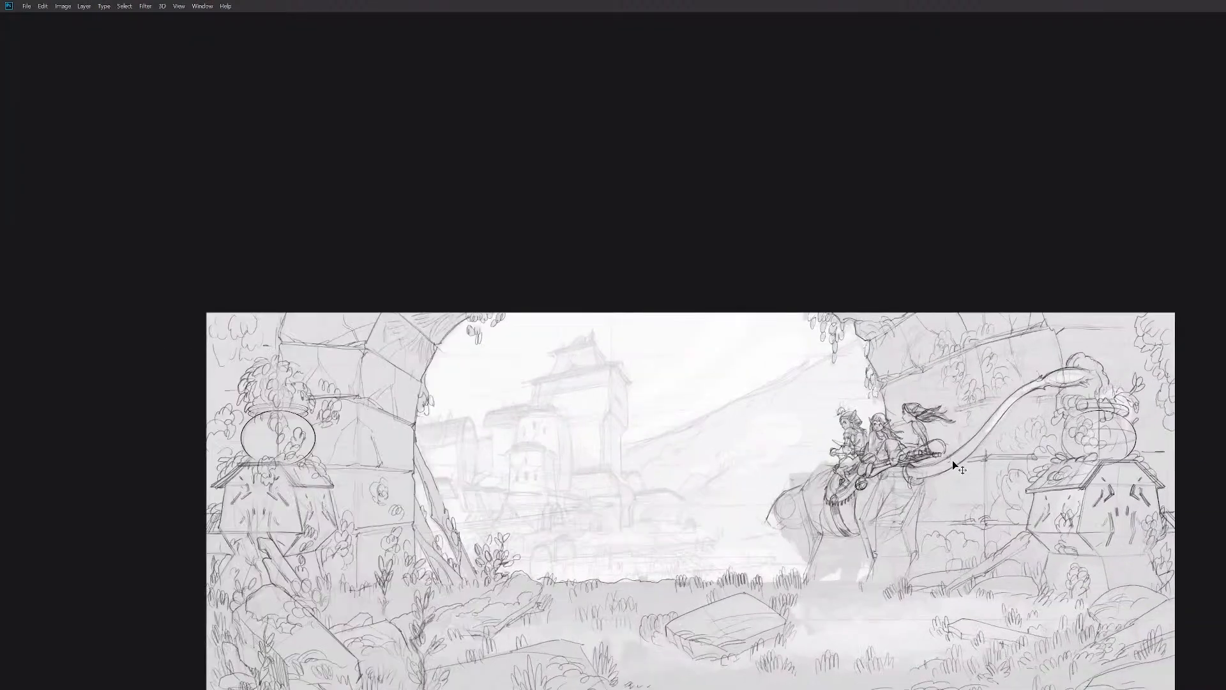
scroll(930, 463, up, 3)
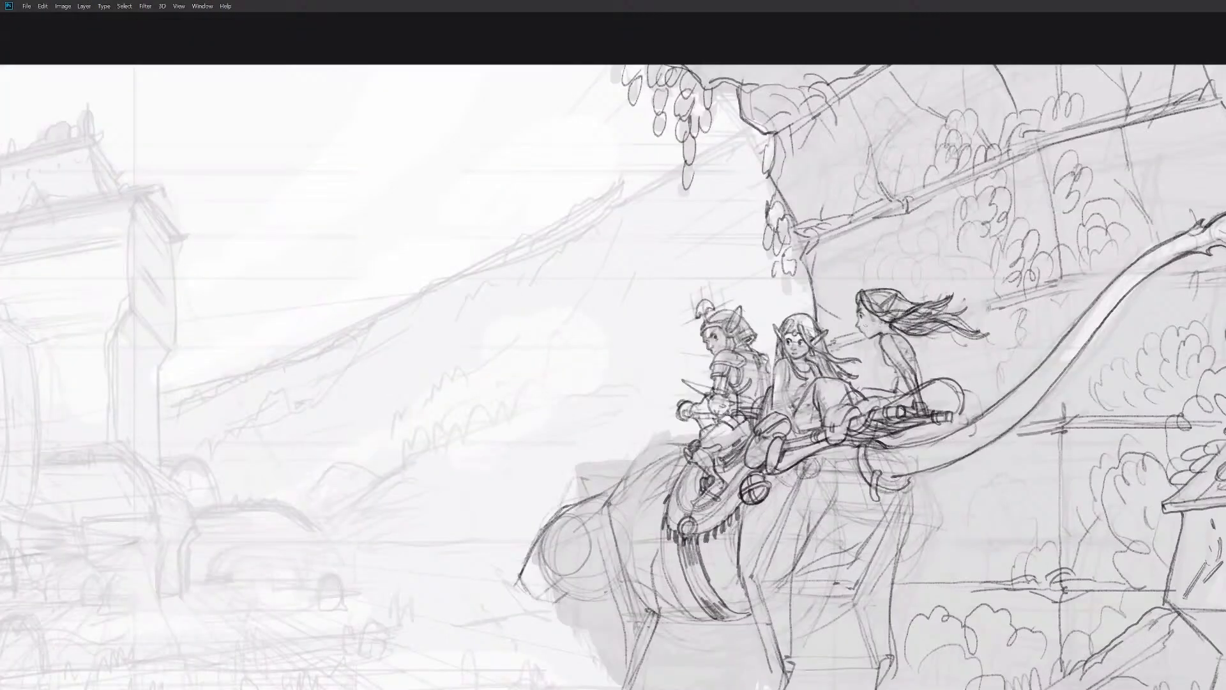
scroll(920, 402, up, 3)
mouse_move(893, 379)
mouse_down()
mouse_move(887, 397)
mouse_move(803, 389)
mouse_move(772, 425)
mouse_move(815, 403)
mouse_move(770, 410)
mouse_move(764, 426)
mouse_move(779, 421)
mouse_move(759, 428)
mouse_up()
key(ctrl+z)
key(ctrl+z)
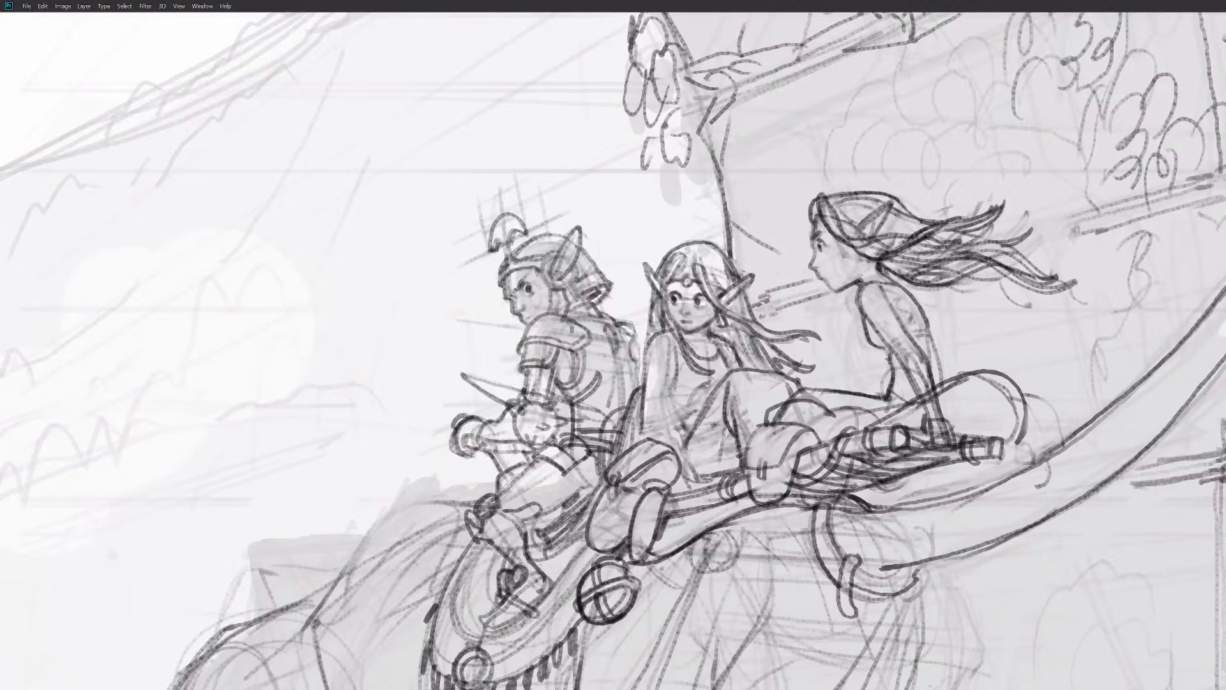
key(ctrl+z)
drag(887, 391, 790, 400)
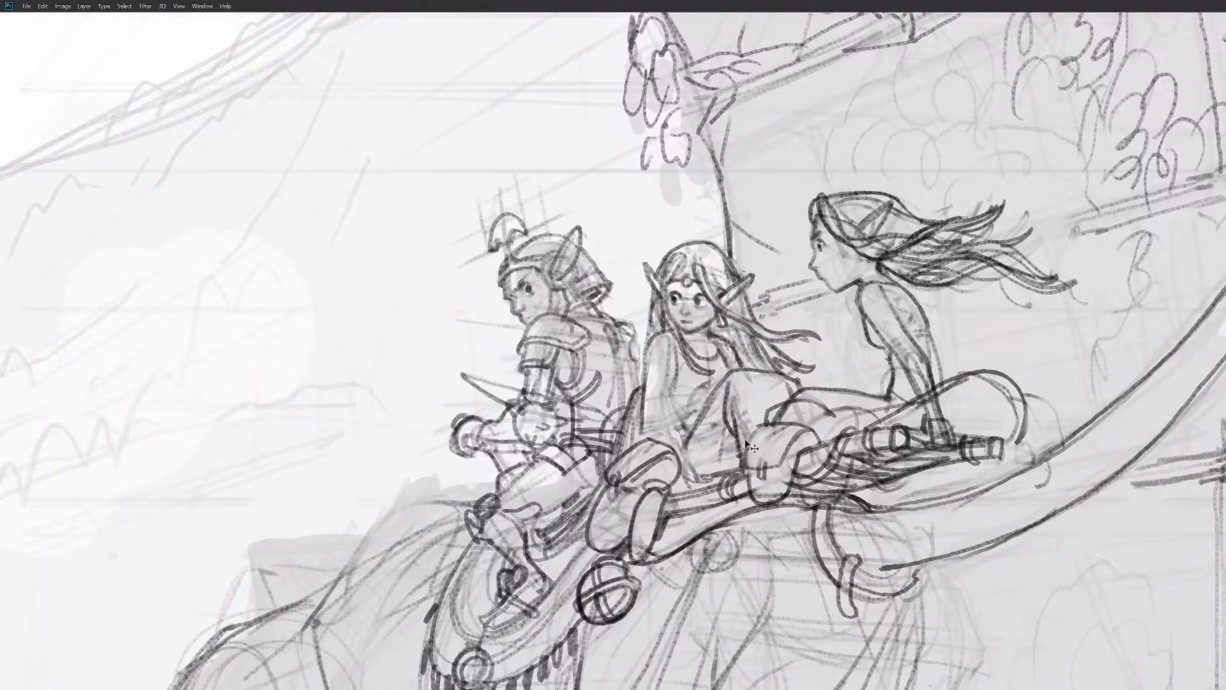
Step: Try reworking the rounded rear roll and the pole end beside the rear rider's hand
mouse_move(937, 376)
mouse_down()
mouse_move(1017, 396)
mouse_move(994, 434)
mouse_up()
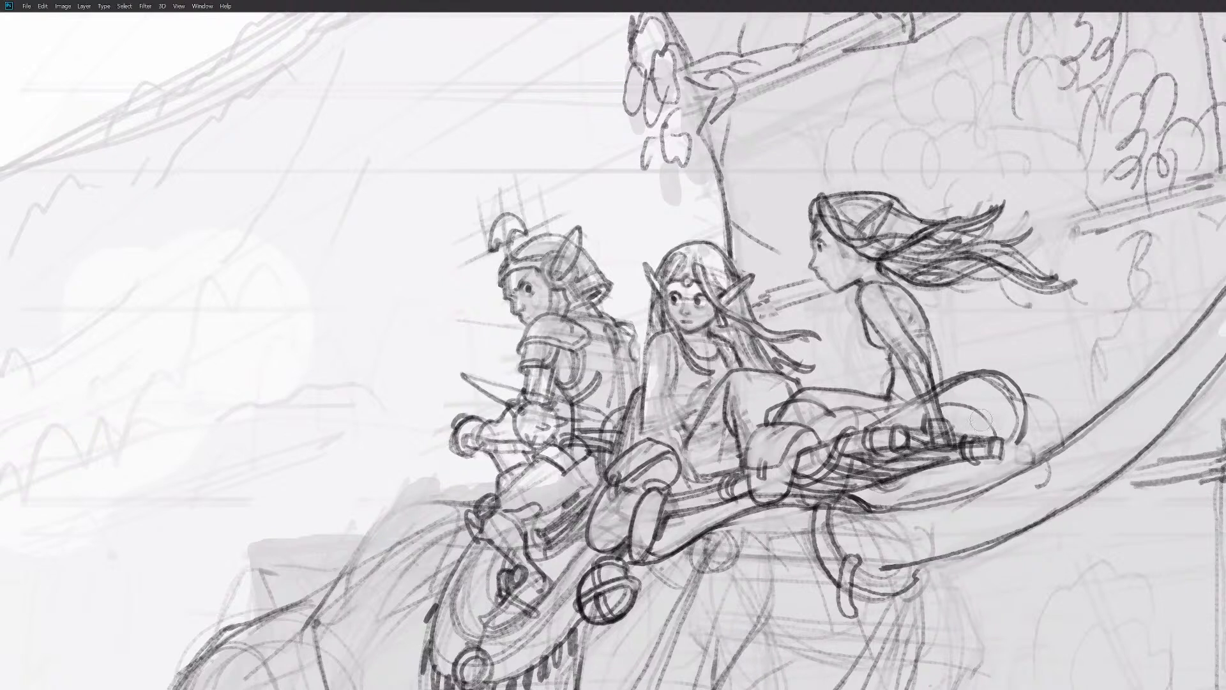
mouse_move(966, 411)
mouse_down()
mouse_move(982, 472)
mouse_move(960, 476)
mouse_move(961, 420)
mouse_up()
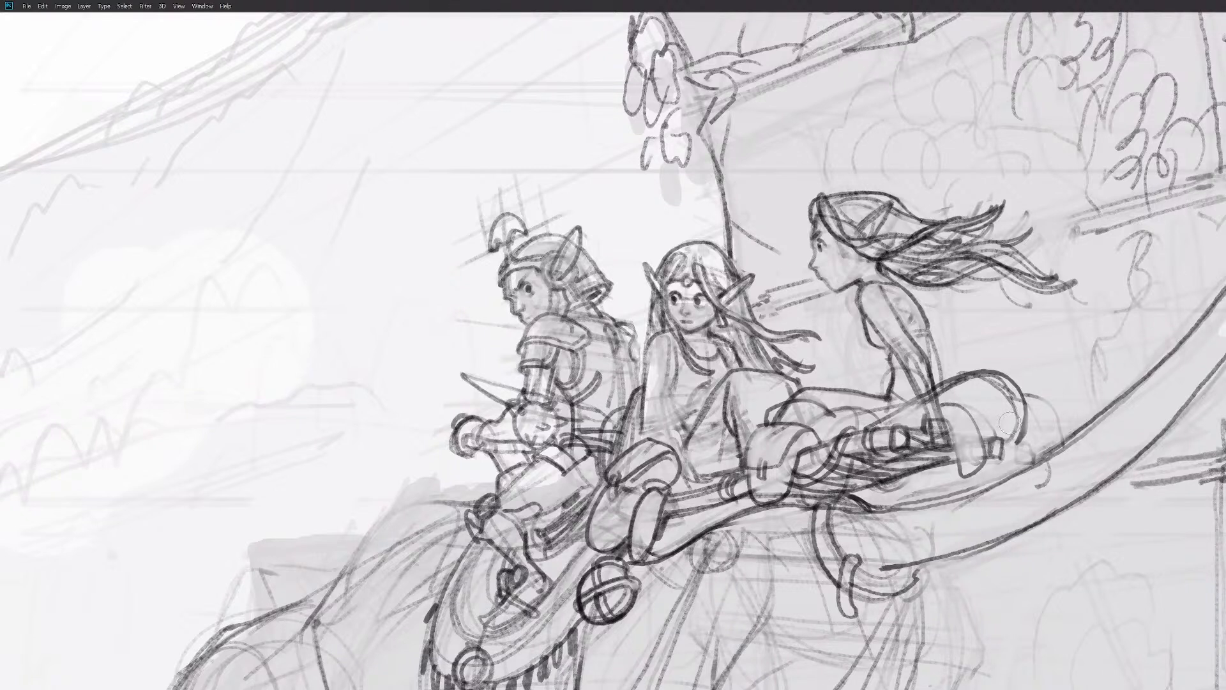
key(ctrl+z)
key(ctrl+z)
key(ctrl+z)
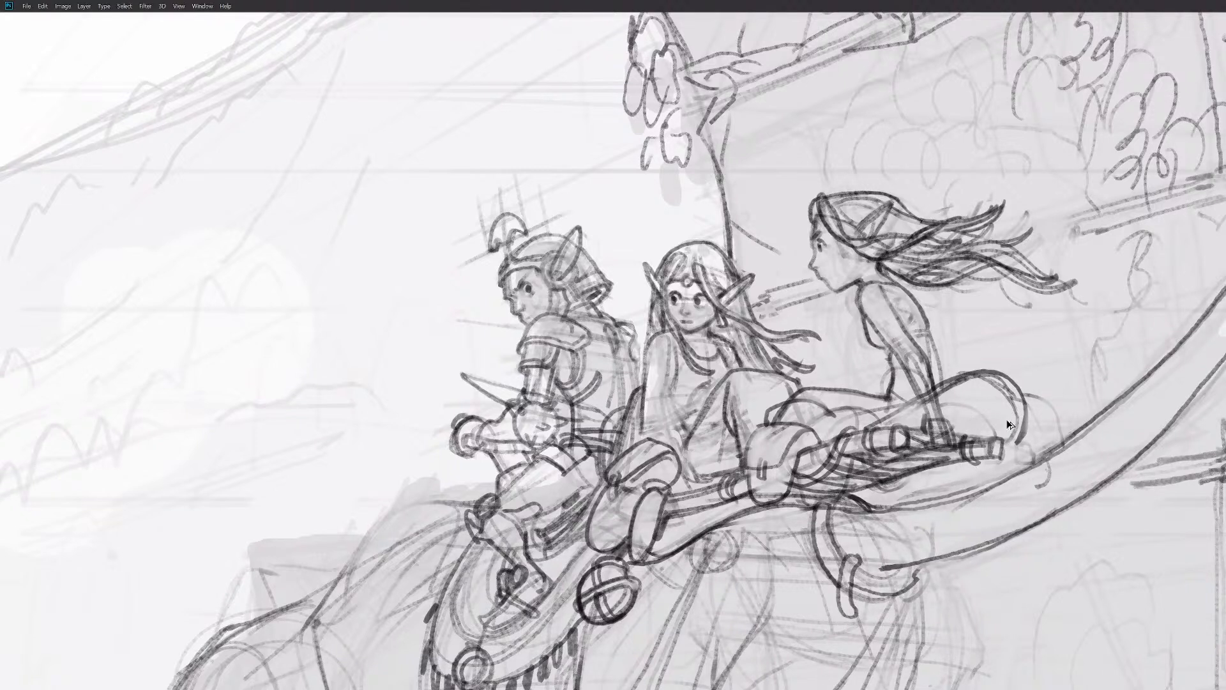
Step: Touch up the capped pole end, its bands and the rounded roll behind the rear rider's hand
drag(993, 437, 1000, 452)
drag(894, 428, 910, 451)
drag(996, 378, 948, 418)
drag(1025, 396, 1045, 403)
Step: Try hanging straps below the rear saddle pole and a loop under the base of the beast's tail
drag(947, 466, 965, 487)
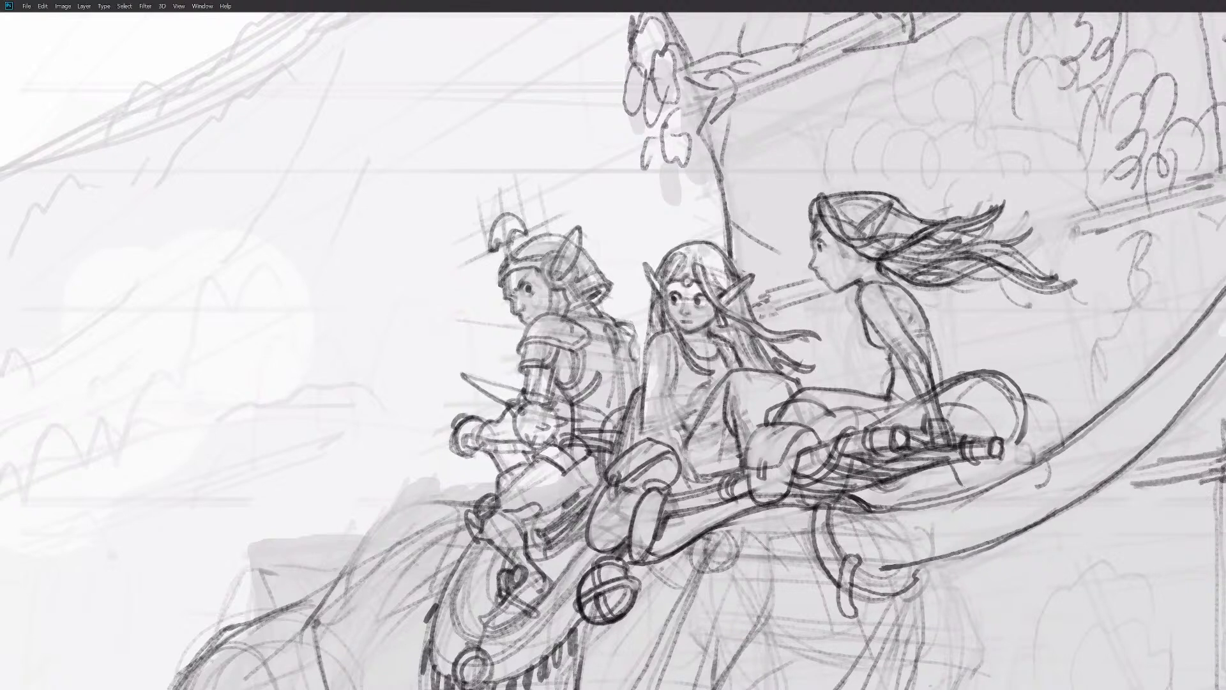
drag(1028, 428, 1035, 455)
mouse_move(992, 547)
mouse_down()
mouse_move(1006, 560)
mouse_move(1036, 527)
mouse_move(994, 556)
mouse_up()
drag(953, 464, 964, 491)
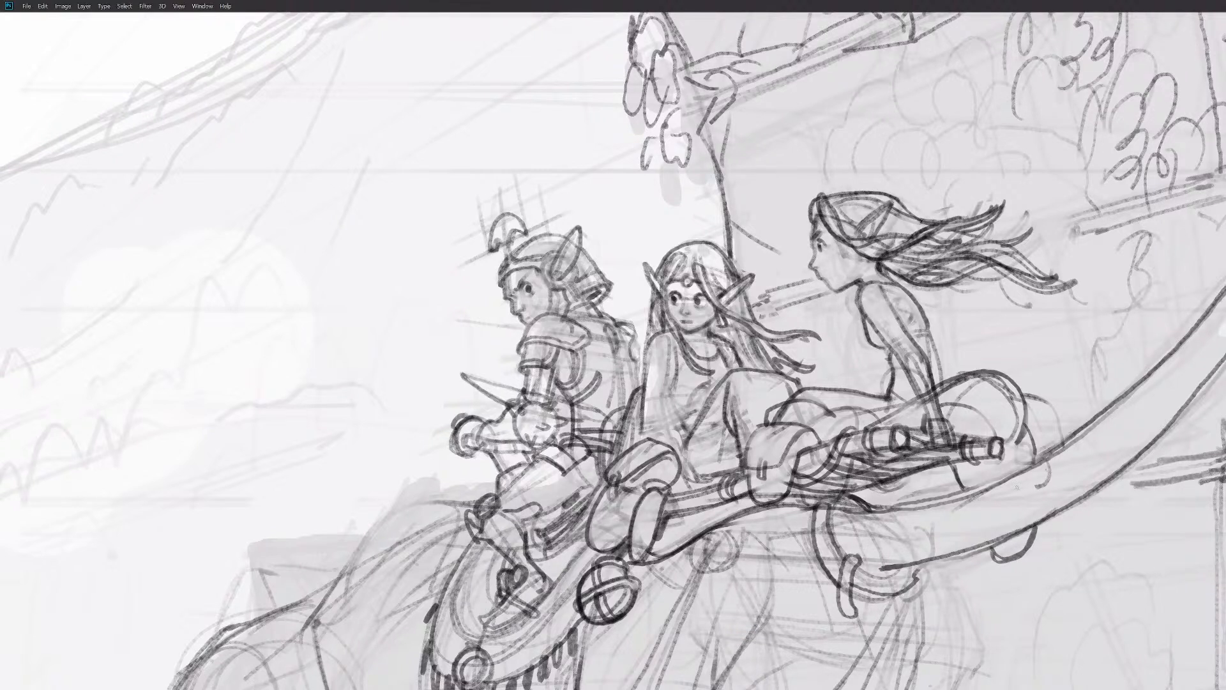
drag(1018, 434, 1004, 449)
key(ctrl+z)
key(ctrl+z)
key(ctrl+z)
key(ctrl+z)
key(ctrl+z)
Step: Draw two narrow straps hanging from the rear saddle pole down toward the base of the tail
drag(1035, 450, 1025, 437)
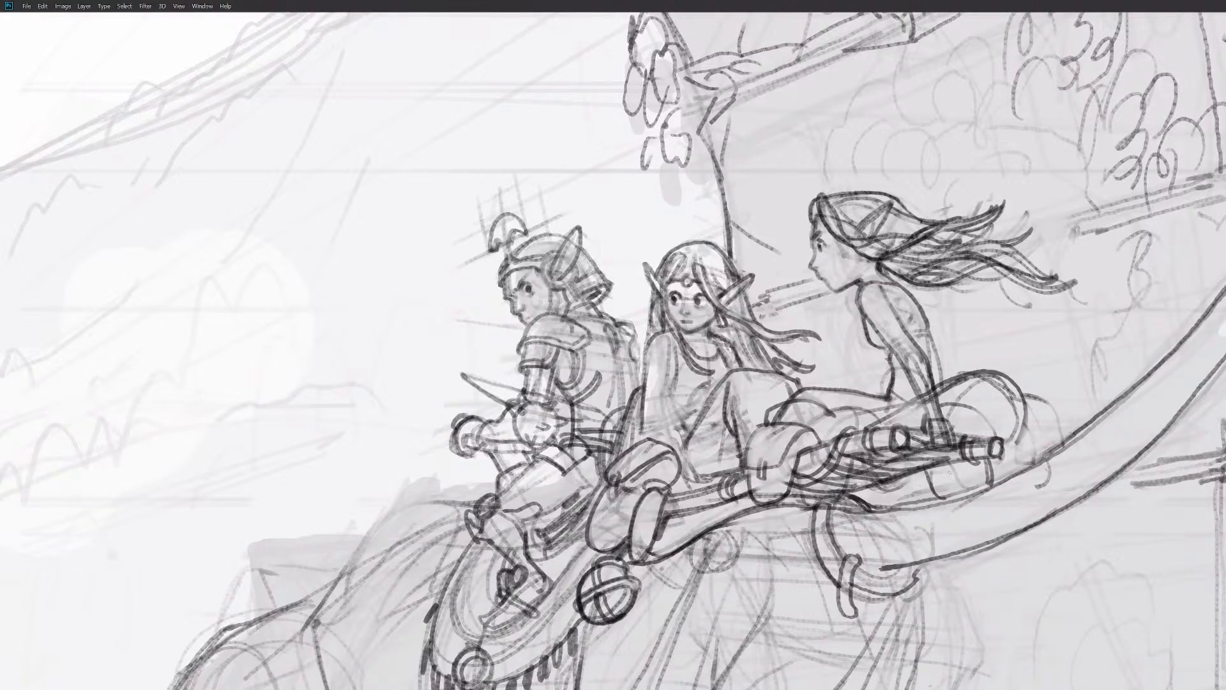
drag(942, 463, 945, 495)
mouse_move(958, 554)
mouse_down()
mouse_move(1003, 562)
mouse_move(1014, 536)
mouse_up()
key(ctrl+z)
mouse_move(950, 462)
mouse_down()
mouse_move(962, 537)
mouse_move(984, 561)
mouse_move(1015, 526)
mouse_up()
mouse_move(1012, 480)
mouse_down()
mouse_move(1002, 450)
mouse_move(1004, 480)
mouse_up()
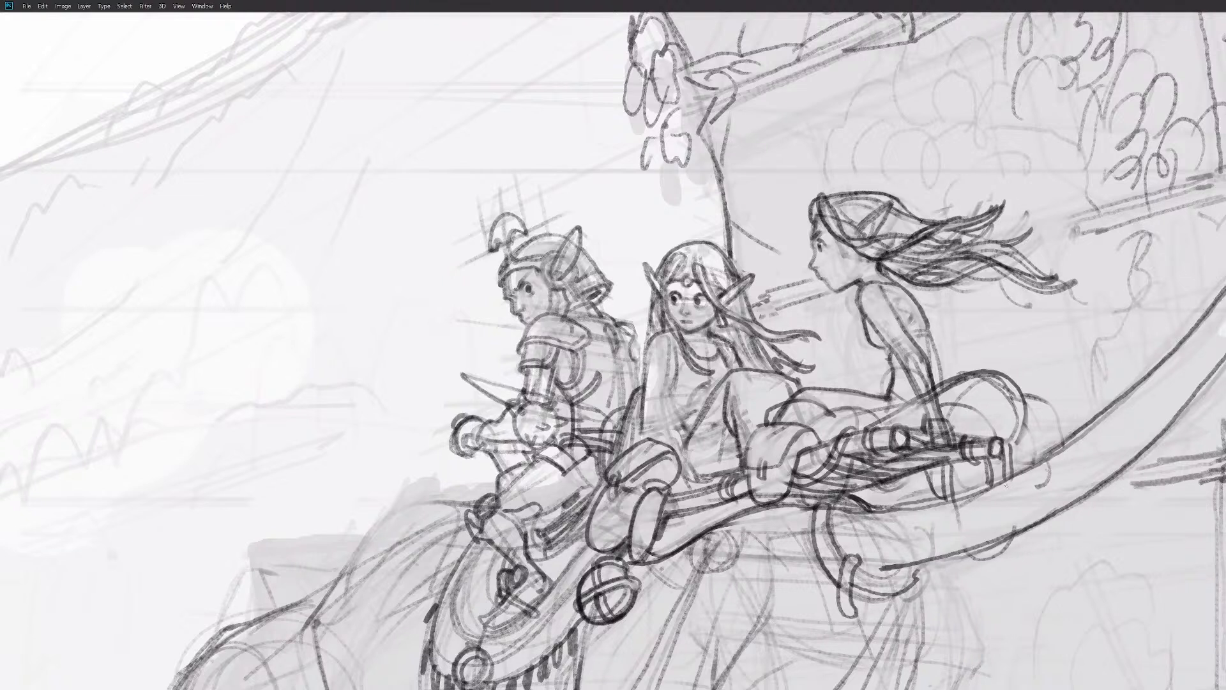
Step: Draw the strap end looping beneath the base of the tail and check it within the whole composition
mouse_move(958, 549)
mouse_down()
mouse_move(989, 568)
mouse_move(1022, 524)
mouse_up()
mouse_move(986, 554)
mouse_down()
mouse_move(990, 607)
mouse_move(1001, 606)
mouse_move(996, 547)
mouse_up()
scroll(1044, 540, down, 4)
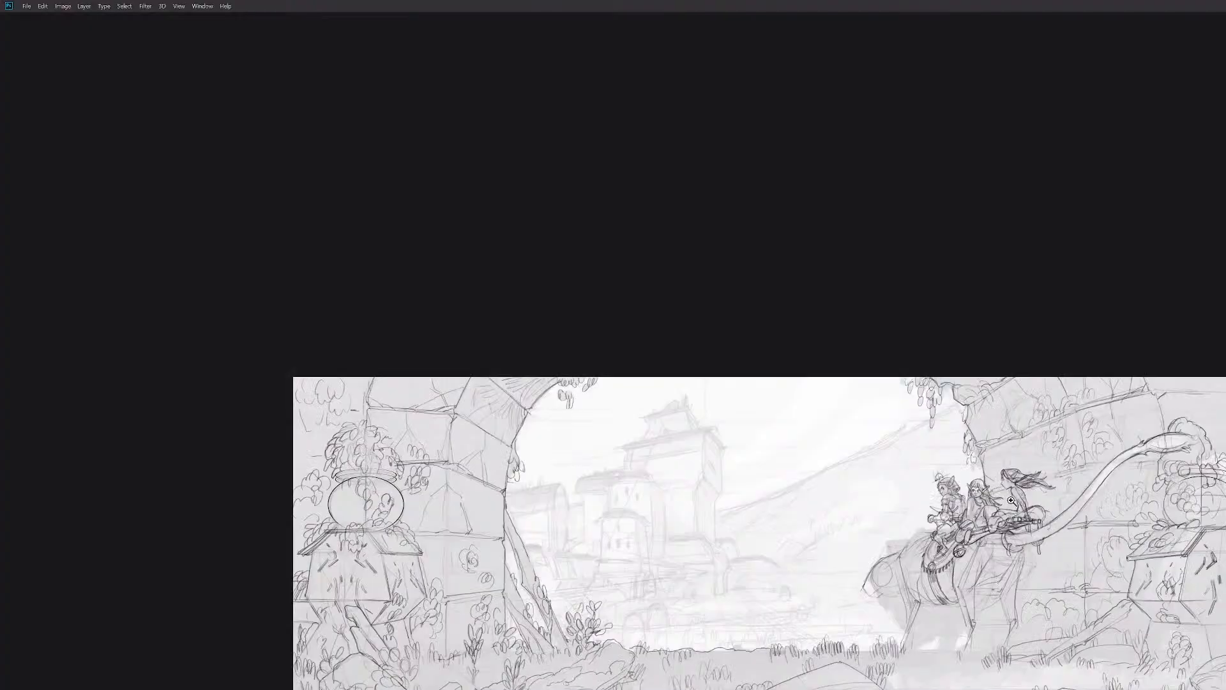
scroll(1012, 500, down, 1)
scroll(1012, 500, up, 5)
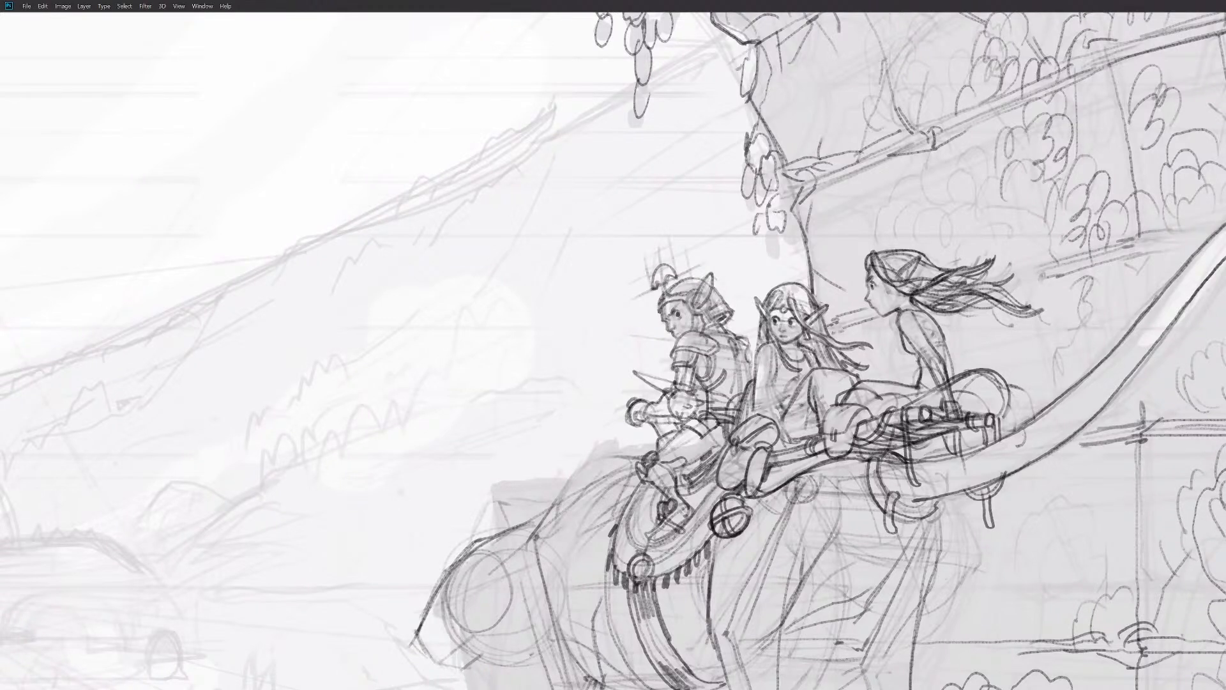
Step: Refine the hanging saddle straps and the capped pole end at the base of the tail, undoing the extra strap outlines
drag(932, 479, 890, 485)
mouse_move(864, 417)
mouse_down()
mouse_move(873, 495)
mouse_move(867, 414)
mouse_up()
drag(943, 464, 799, 443)
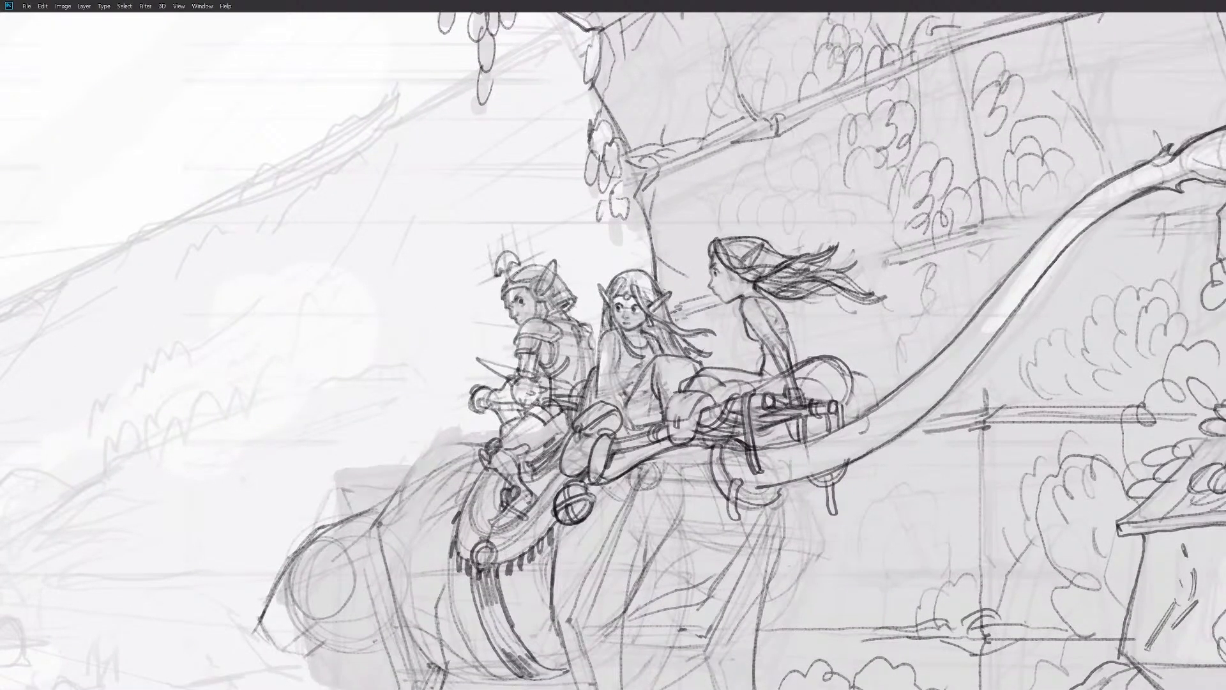
mouse_move(767, 381)
mouse_down()
mouse_move(754, 397)
mouse_move(757, 469)
mouse_up()
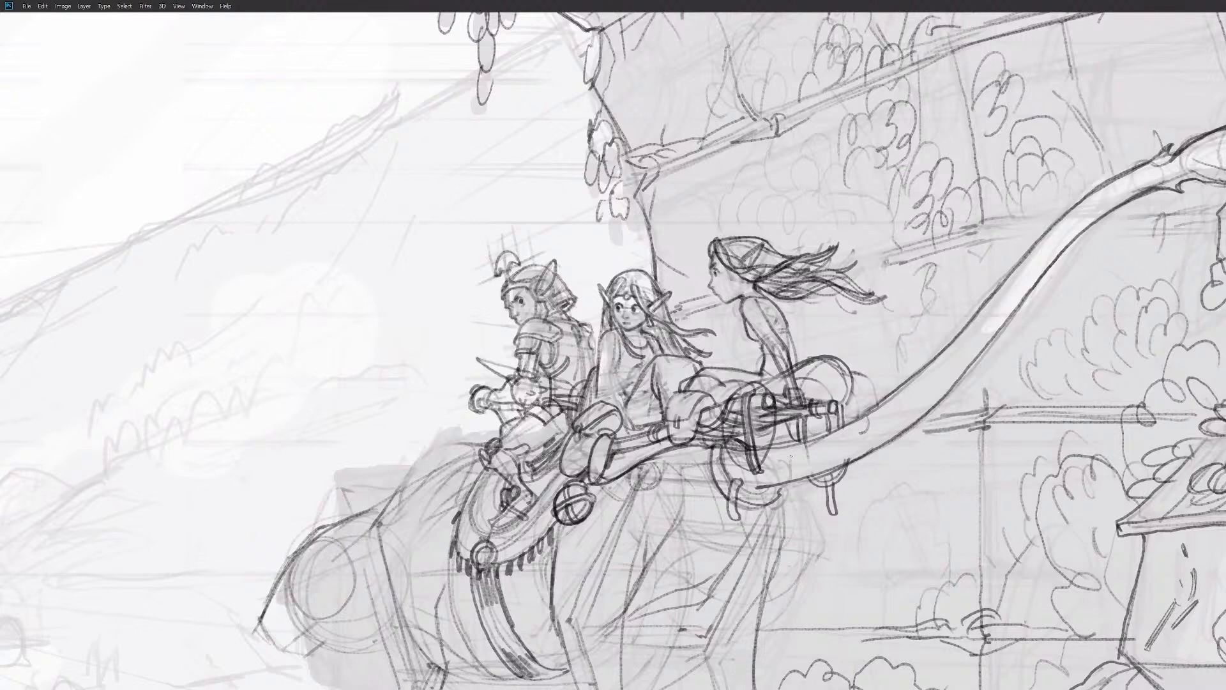
key(ctrl+z)
key(ctrl+z)
drag(830, 402, 837, 412)
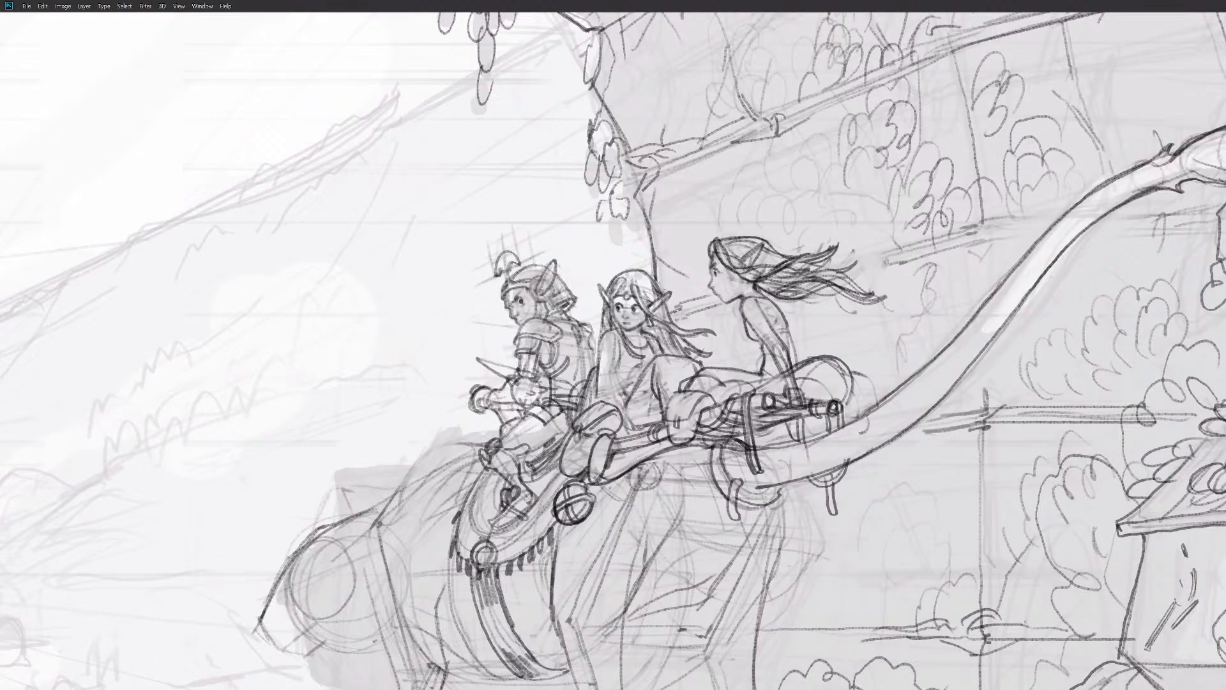
mouse_move(751, 448)
mouse_down()
mouse_move(837, 426)
mouse_move(796, 441)
mouse_move(815, 479)
mouse_up()
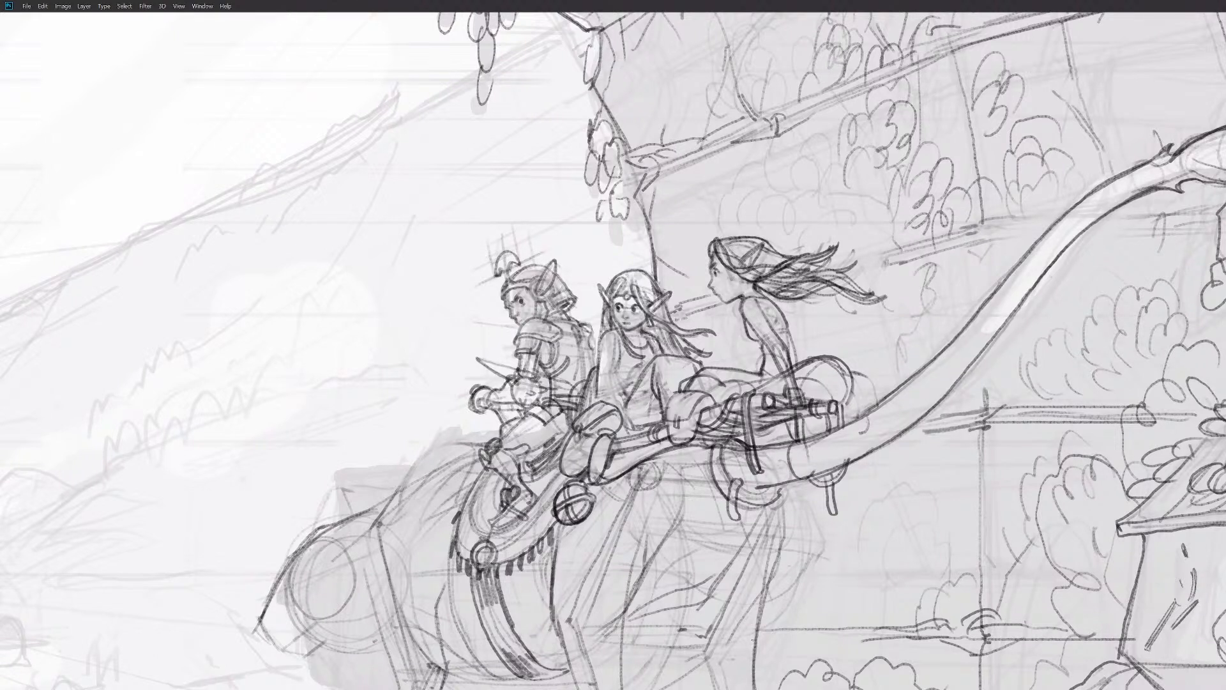
Step: Draw a curved band around the base of the tail and round off the hanging strap's end beneath it
mouse_move(867, 514)
mouse_down()
mouse_move(695, 544)
mouse_move(700, 531)
mouse_up()
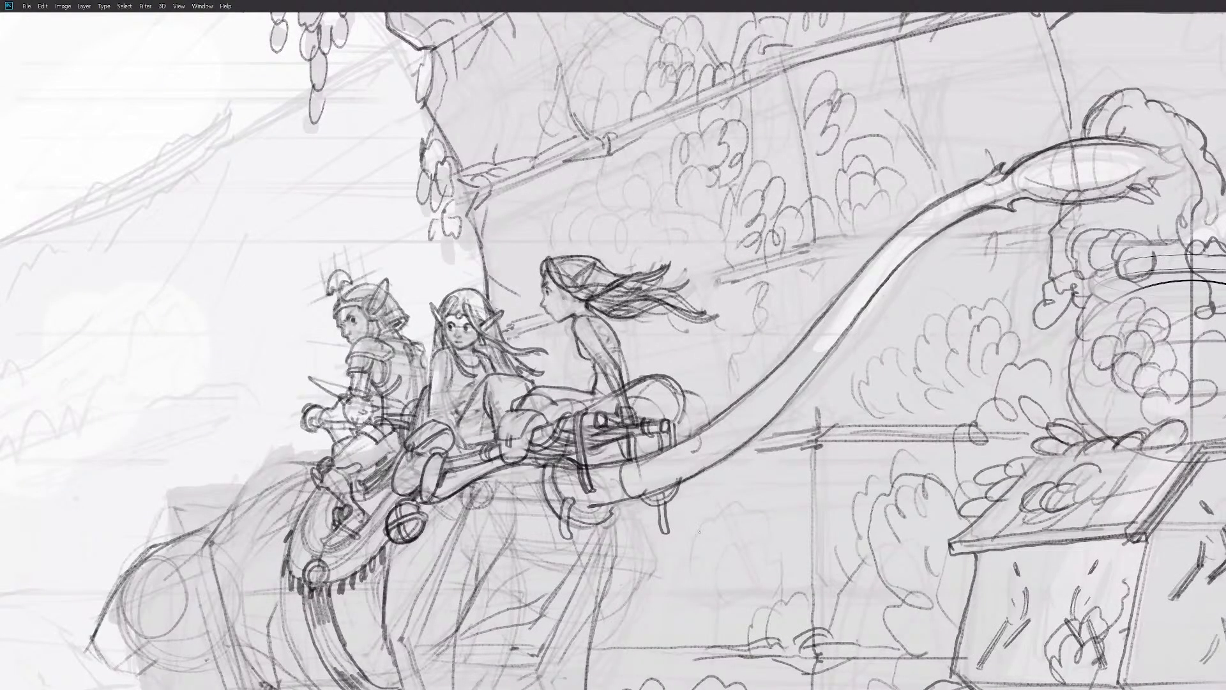
drag(699, 431, 715, 461)
drag(570, 489, 579, 516)
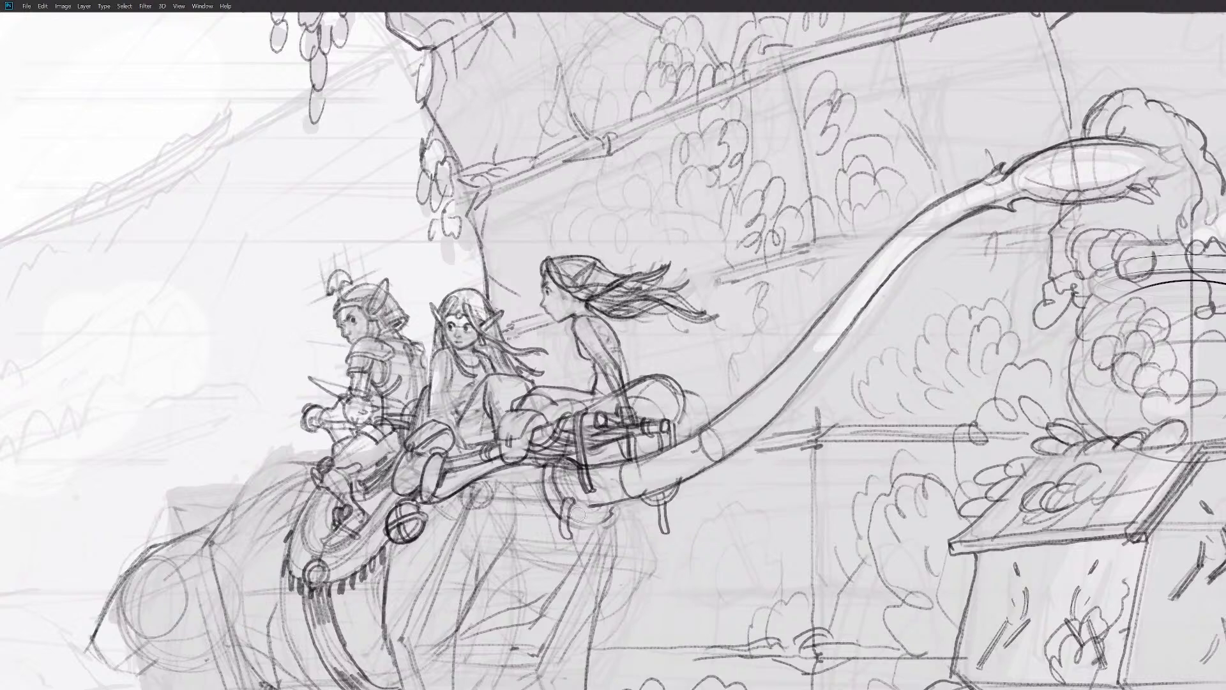
mouse_move(553, 476)
mouse_down()
mouse_move(554, 511)
mouse_move(556, 489)
mouse_move(558, 508)
mouse_move(586, 526)
mouse_move(610, 511)
mouse_move(575, 499)
mouse_move(560, 512)
mouse_move(569, 505)
mouse_move(564, 534)
mouse_move(576, 523)
mouse_move(562, 519)
mouse_move(555, 487)
mouse_move(515, 468)
mouse_up()
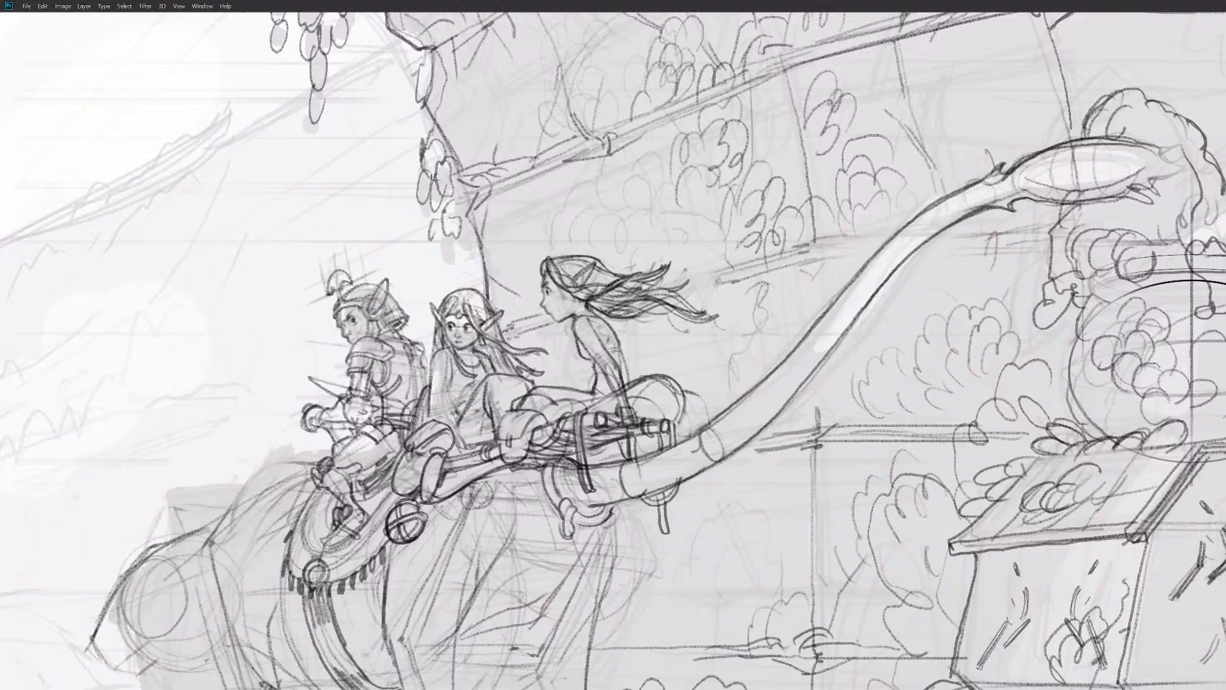
drag(722, 525, 842, 399)
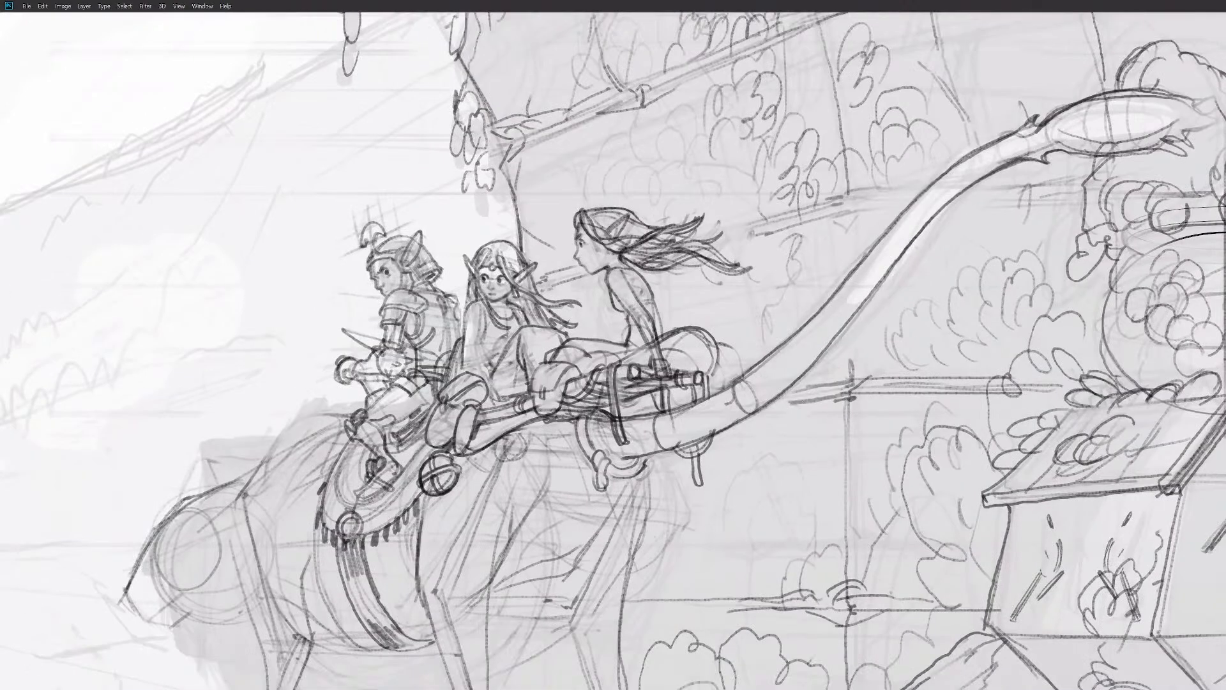
drag(639, 407, 818, 418)
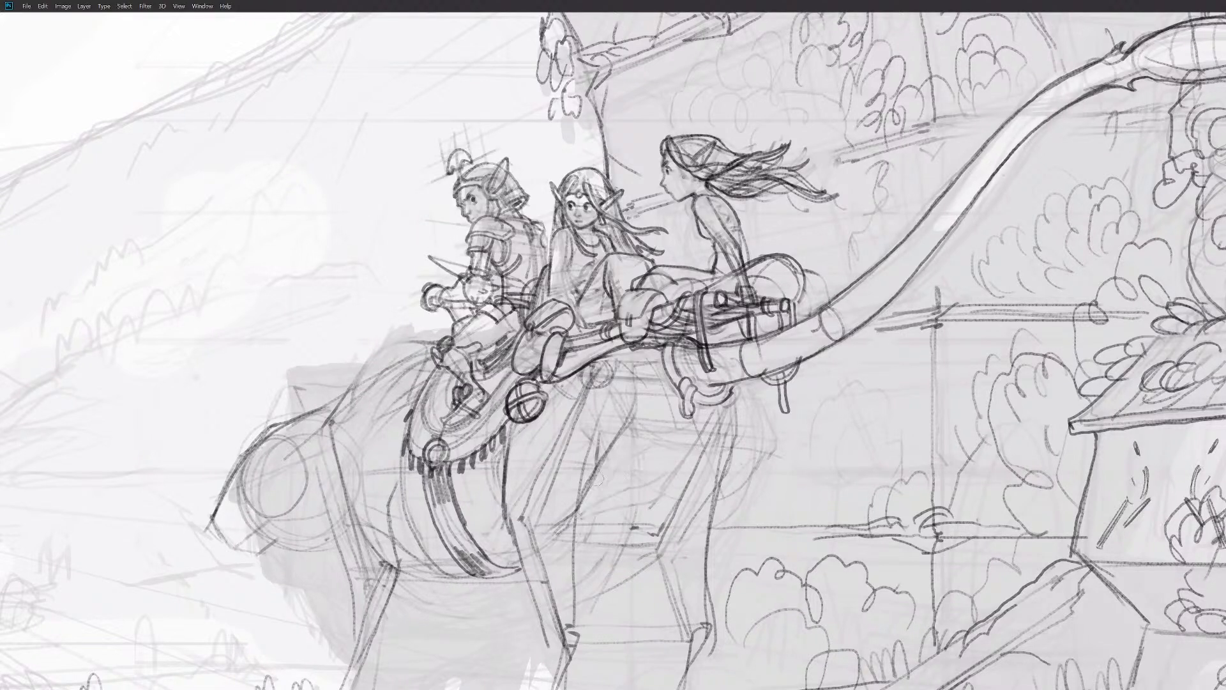
Step: Draw furry contours down the beast's near hind thigh and far hind leg, undoing two unwanted strokes
mouse_move(637, 410)
mouse_down()
mouse_move(579, 511)
mouse_move(577, 554)
mouse_up()
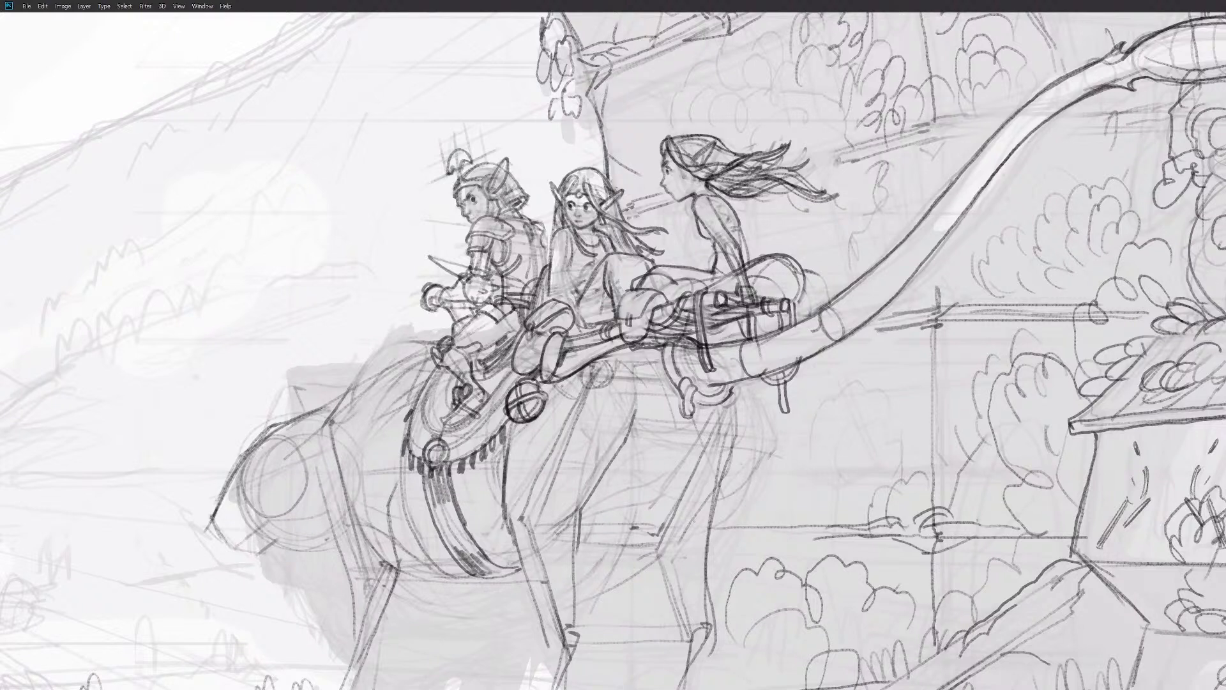
drag(741, 395, 711, 516)
drag(625, 436, 579, 522)
key(ctrl+z)
key(ctrl+z)
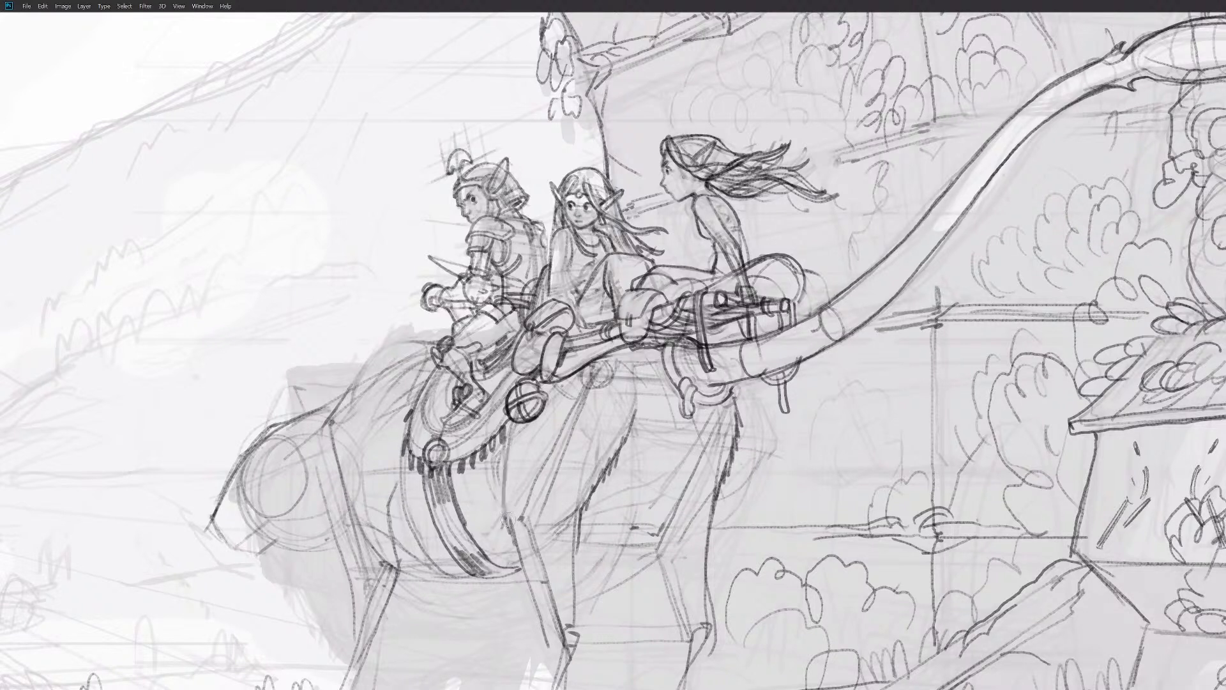
mouse_move(508, 434)
mouse_down()
mouse_move(503, 503)
mouse_move(527, 594)
mouse_up()
drag(749, 508, 767, 460)
drag(685, 465, 672, 485)
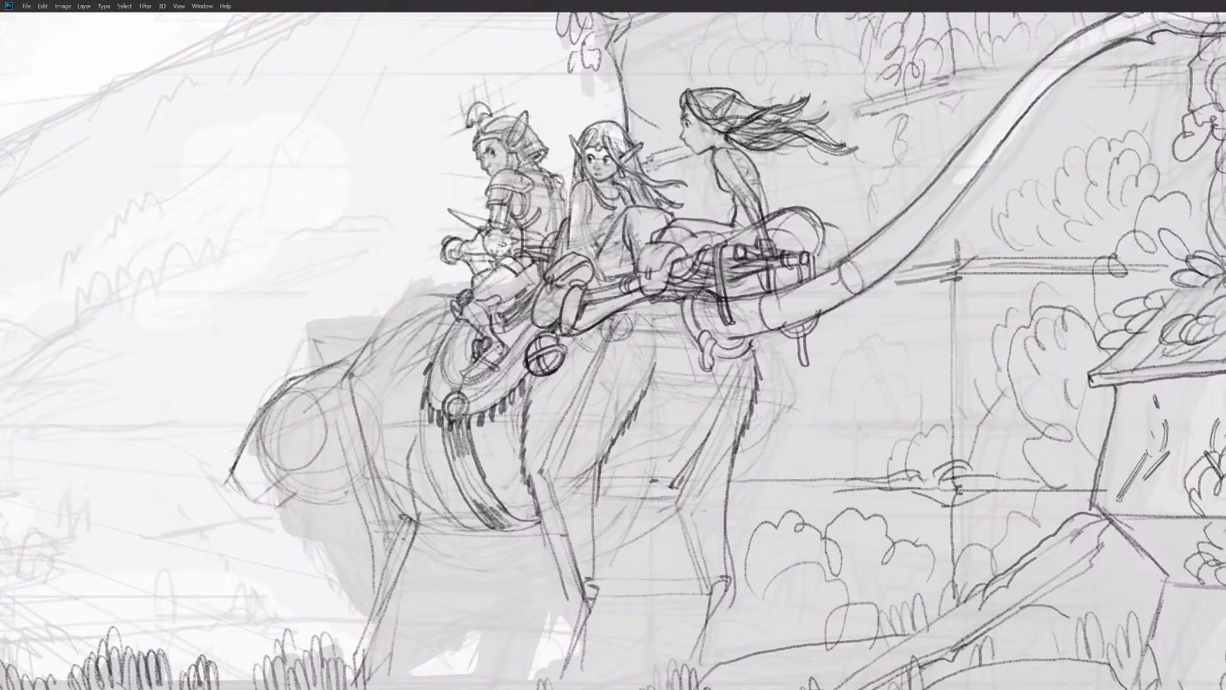
Step: Reinforce the back edge of the far hind leg with fur strokes and define the haunch below the rear saddle
drag(756, 361, 745, 433)
drag(756, 343, 730, 498)
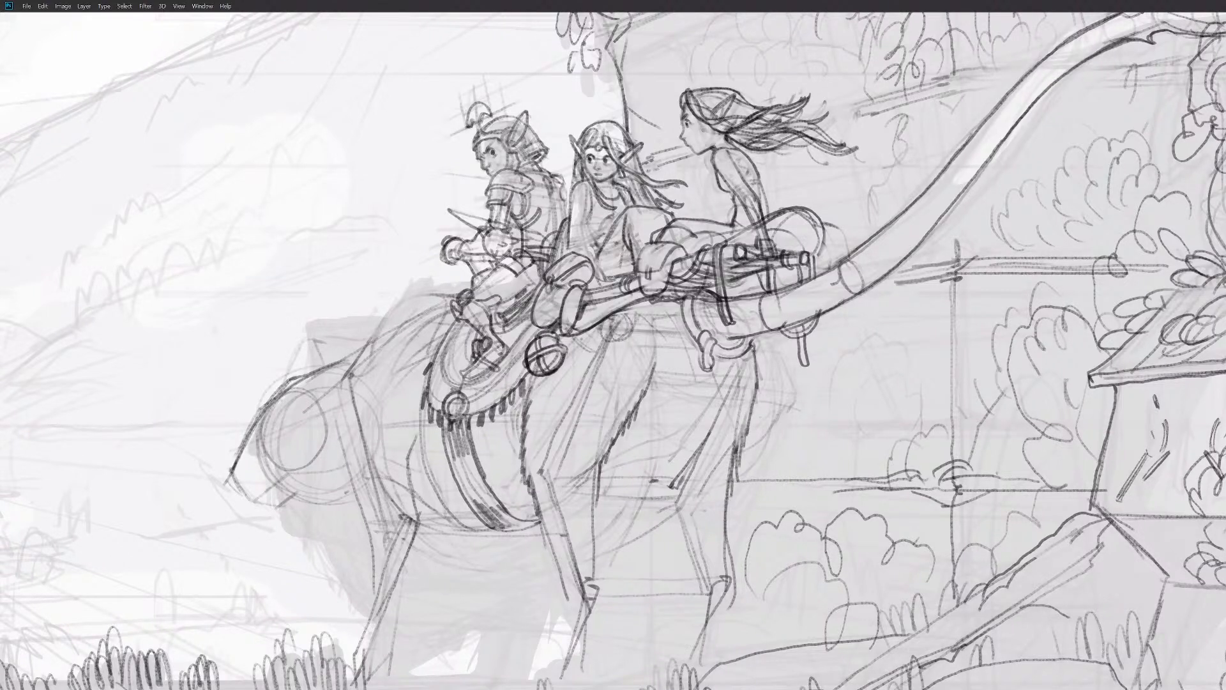
drag(735, 418, 730, 450)
drag(746, 395, 711, 521)
drag(650, 342, 621, 428)
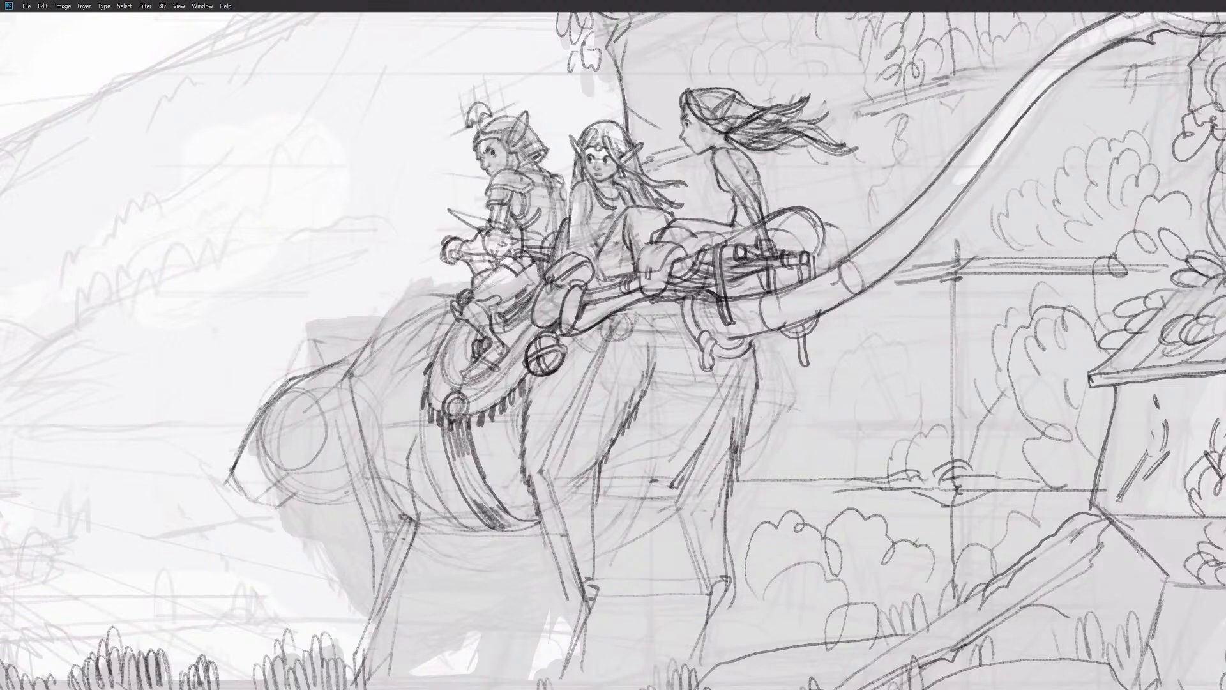
drag(763, 381, 768, 379)
drag(734, 338, 714, 412)
Step: Draw the contour between the hind legs and darken the straight edges of both legs down to the hocks
mouse_move(761, 345)
mouse_down()
mouse_move(749, 422)
mouse_move(665, 490)
mouse_move(600, 507)
mouse_up()
mouse_move(673, 485)
mouse_down()
mouse_move(654, 494)
mouse_move(705, 609)
mouse_up()
mouse_move(606, 460)
mouse_down()
mouse_move(606, 588)
mouse_move(559, 642)
mouse_up()
mouse_move(561, 580)
mouse_down()
mouse_move(559, 642)
mouse_move(559, 623)
mouse_up()
drag(633, 498, 648, 434)
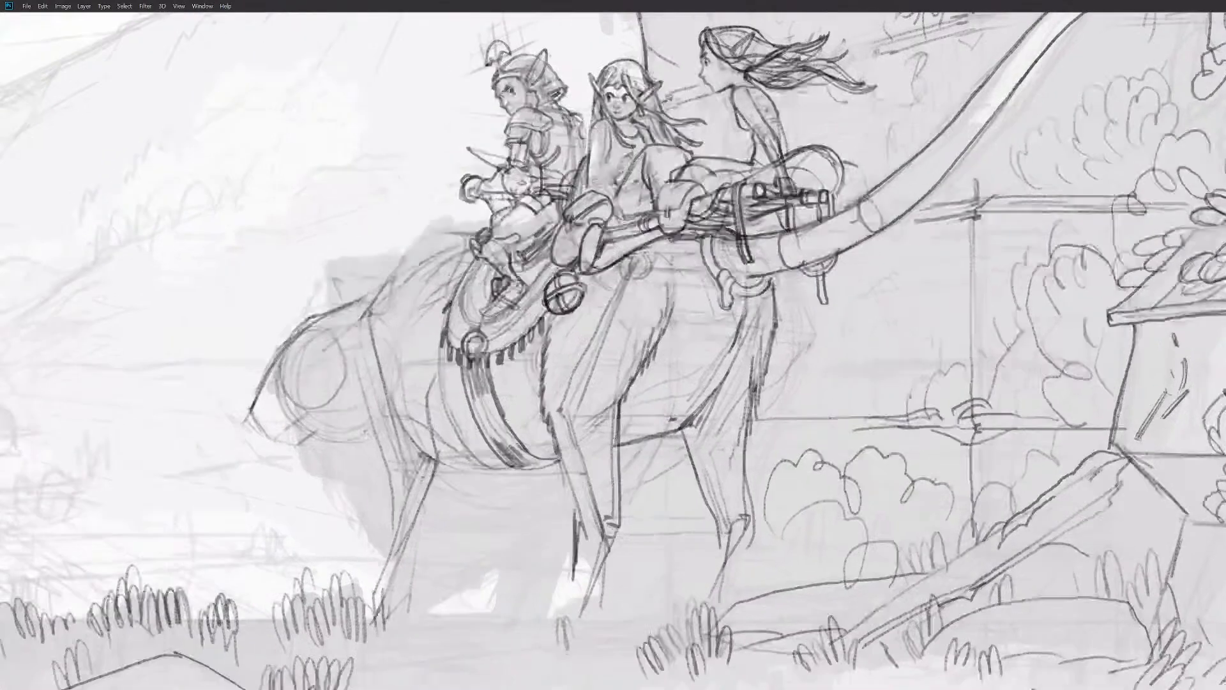
Step: Sketch the near hind leg's rounded hock and lower leg, undoing the paw outline
mouse_move(607, 524)
mouse_down()
mouse_move(584, 562)
mouse_move(602, 596)
mouse_up()
mouse_move(613, 522)
mouse_down()
mouse_move(594, 538)
mouse_move(567, 610)
mouse_up()
mouse_move(574, 557)
mouse_down()
mouse_move(561, 639)
mouse_move(588, 630)
mouse_up()
mouse_move(776, 518)
mouse_down()
mouse_move(793, 485)
mouse_move(799, 496)
mouse_up()
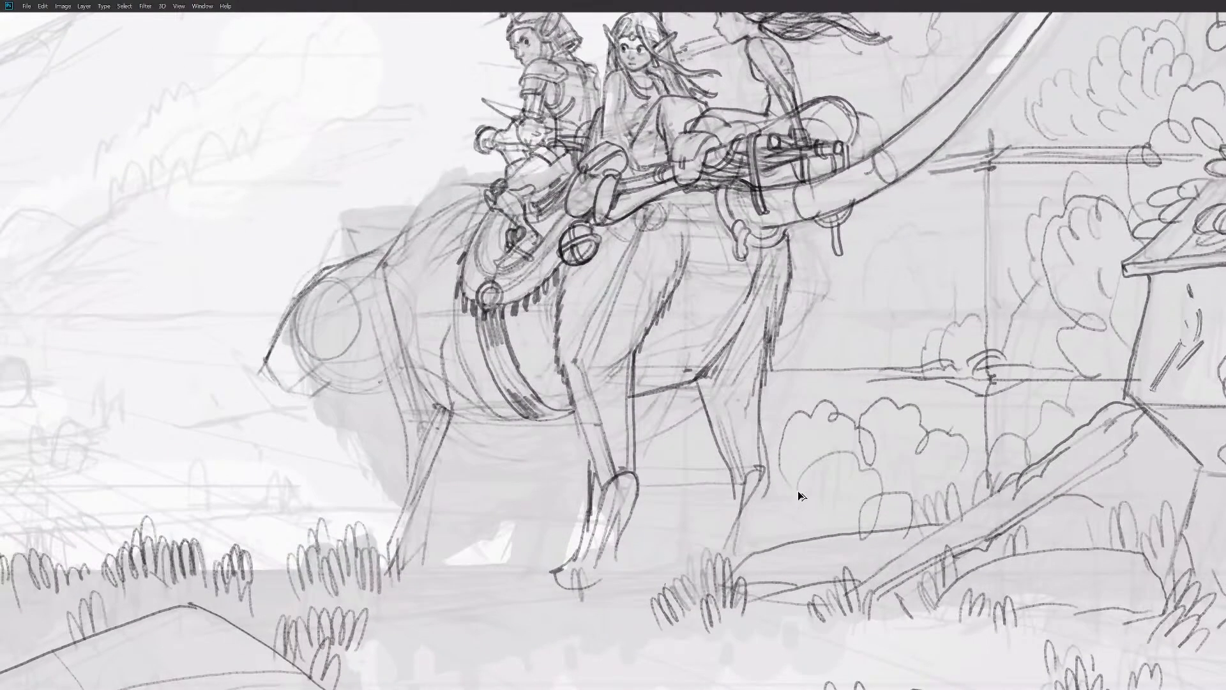
drag(697, 381, 723, 475)
key(ctrl+z)
Step: Refine the front contour of the near hind thigh and clean up the lower end of the girth strap
drag(573, 275, 563, 361)
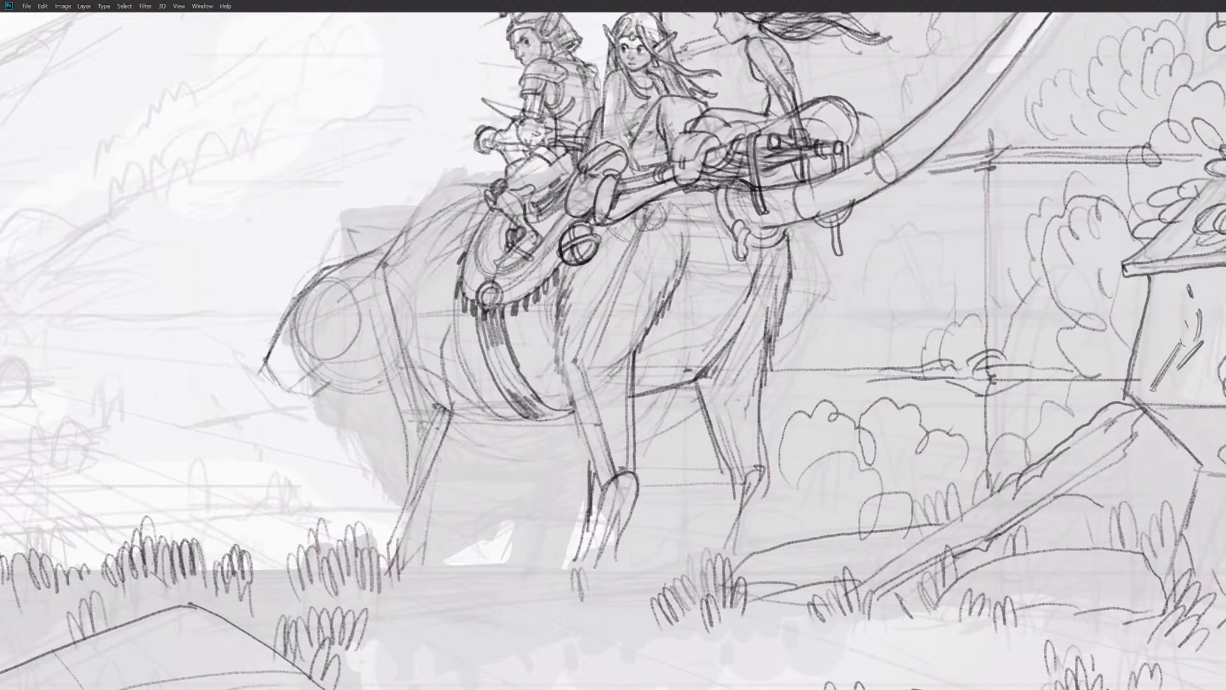
mouse_move(635, 243)
mouse_down()
mouse_move(586, 386)
mouse_move(594, 407)
mouse_up()
mouse_move(506, 422)
mouse_down()
mouse_move(571, 418)
mouse_move(460, 412)
mouse_up()
key(ctrl+z)
mouse_move(573, 410)
mouse_down()
mouse_move(530, 420)
mouse_move(550, 412)
mouse_move(535, 393)
mouse_move(540, 422)
mouse_up()
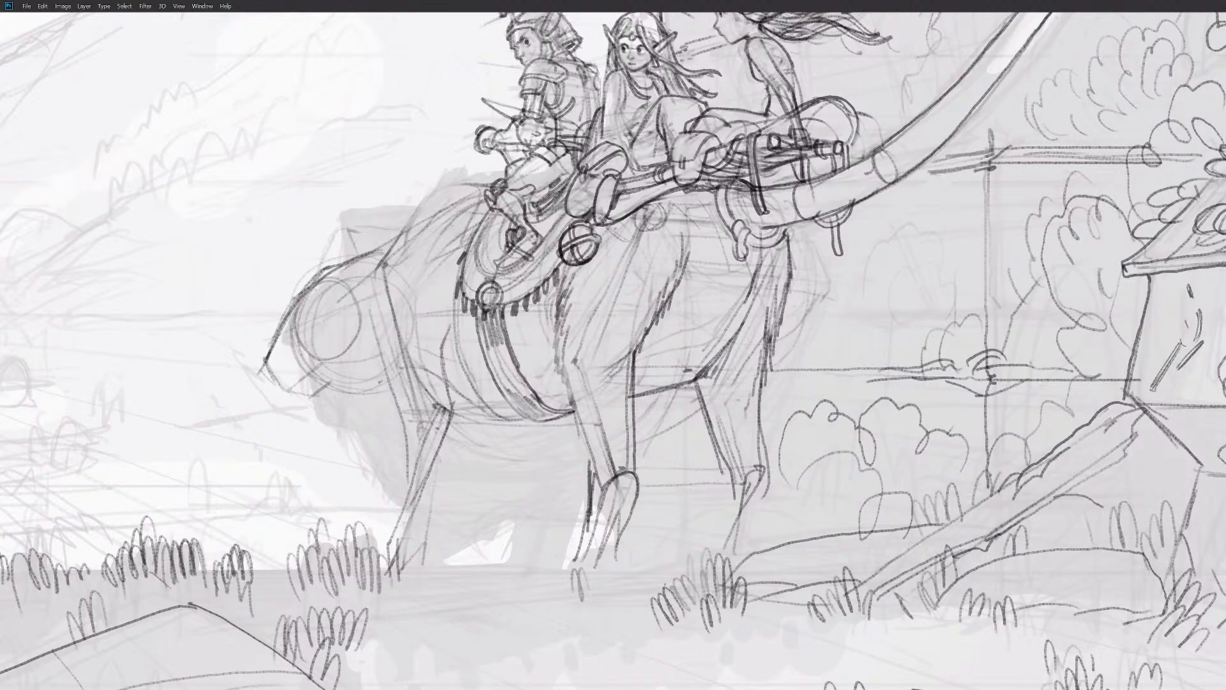
drag(718, 189, 681, 209)
Step: Darken the fringe along the saddle's lower edge and hang an oval pendant behind the girth strap
drag(555, 337, 681, 351)
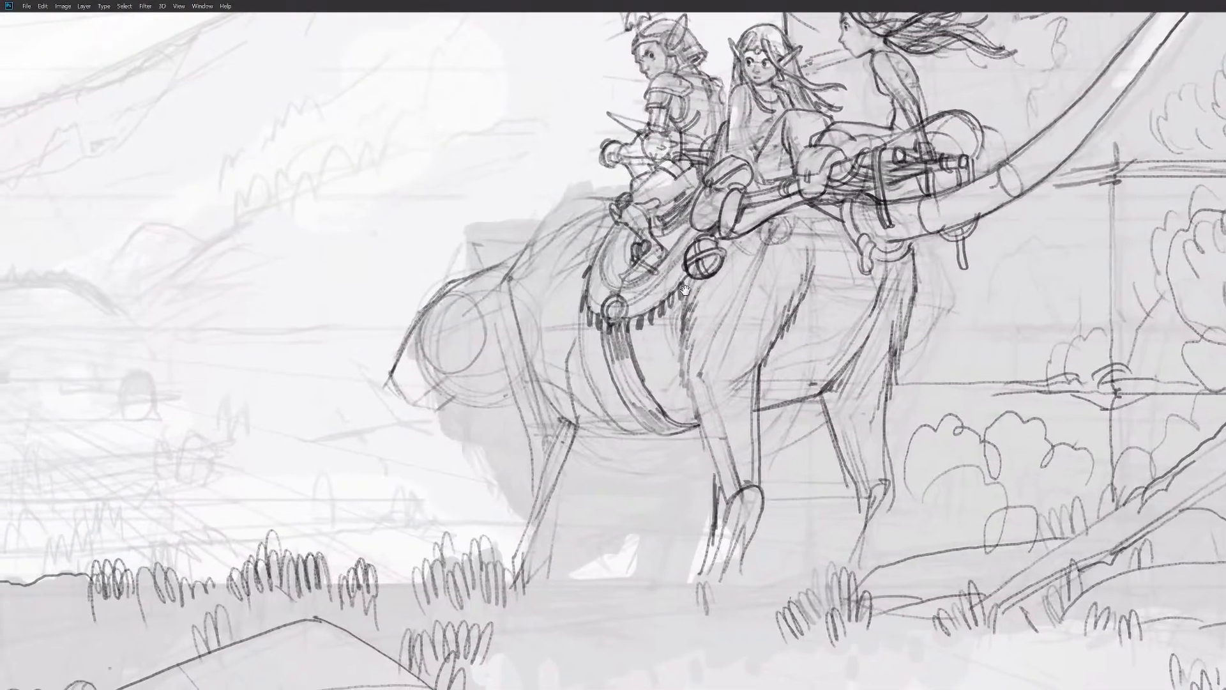
mouse_move(696, 233)
mouse_down()
mouse_move(664, 273)
mouse_move(619, 291)
mouse_move(608, 227)
mouse_up()
mouse_move(633, 292)
mouse_down()
mouse_move(628, 326)
mouse_move(603, 333)
mouse_move(649, 286)
mouse_move(602, 284)
mouse_move(604, 273)
mouse_move(656, 290)
mouse_move(590, 301)
mouse_move(635, 335)
mouse_move(661, 318)
mouse_move(659, 297)
mouse_up()
drag(651, 331, 638, 352)
drag(658, 296, 651, 350)
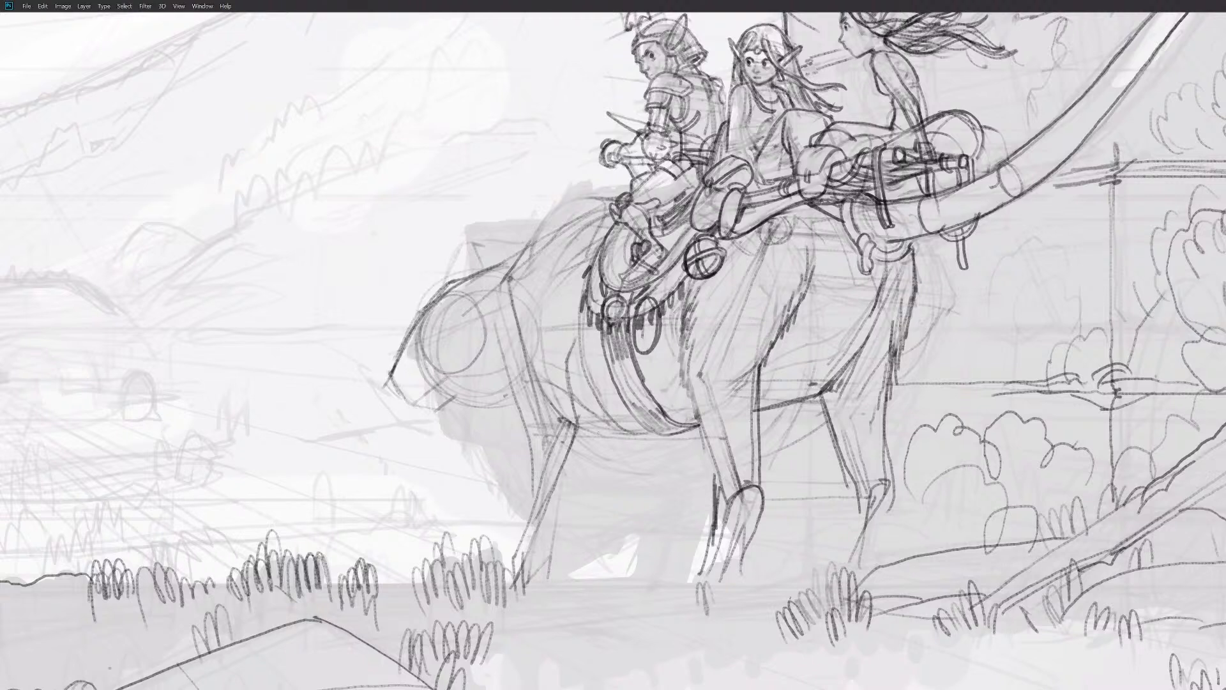
mouse_move(653, 307)
mouse_down()
mouse_move(639, 342)
mouse_move(647, 313)
mouse_move(649, 329)
mouse_up()
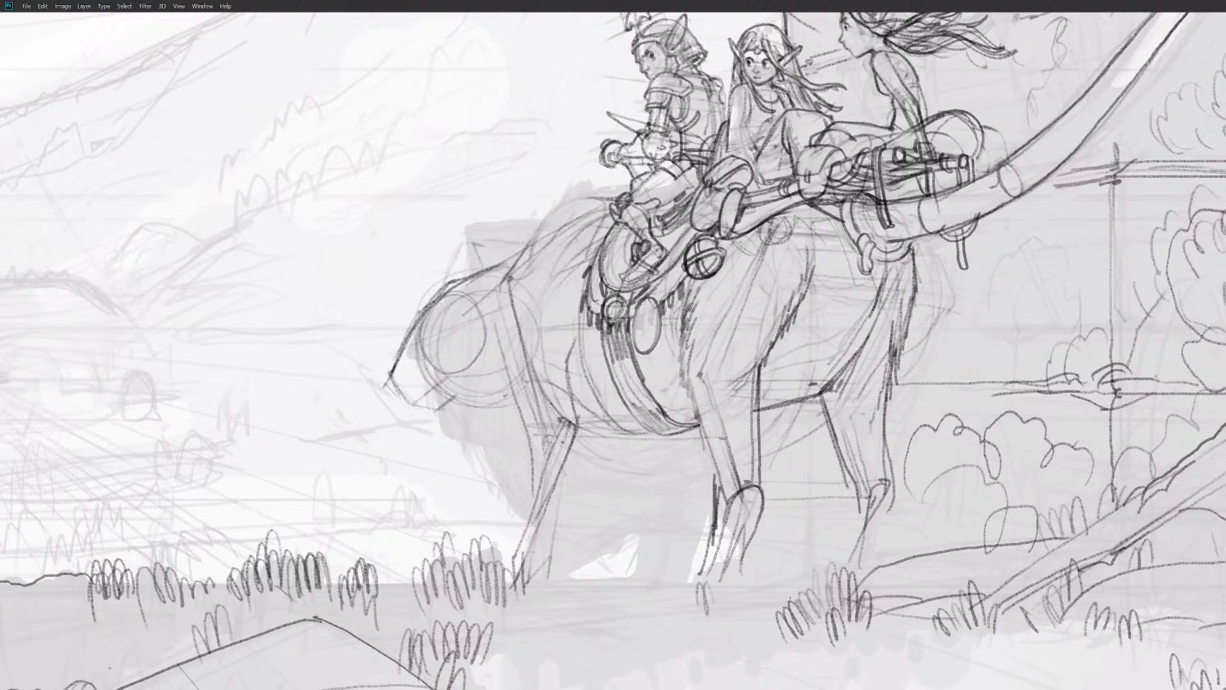
Step: Draw a stirrup around the front rider's foot, undoing the strokes that miss
drag(641, 260, 618, 281)
key(ctrl+z)
mouse_move(654, 262)
mouse_down()
mouse_move(641, 269)
mouse_move(637, 243)
mouse_up()
key(ctrl+z)
drag(625, 281, 633, 276)
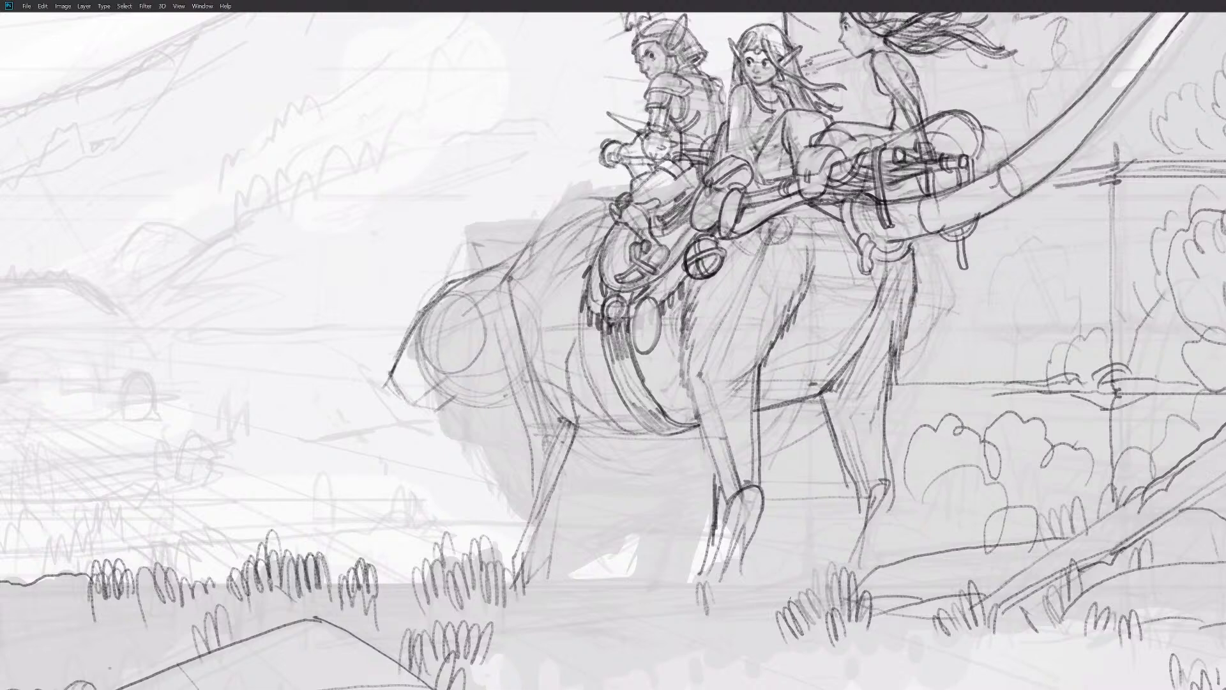
drag(656, 252, 666, 247)
drag(634, 284, 620, 287)
drag(718, 378, 699, 479)
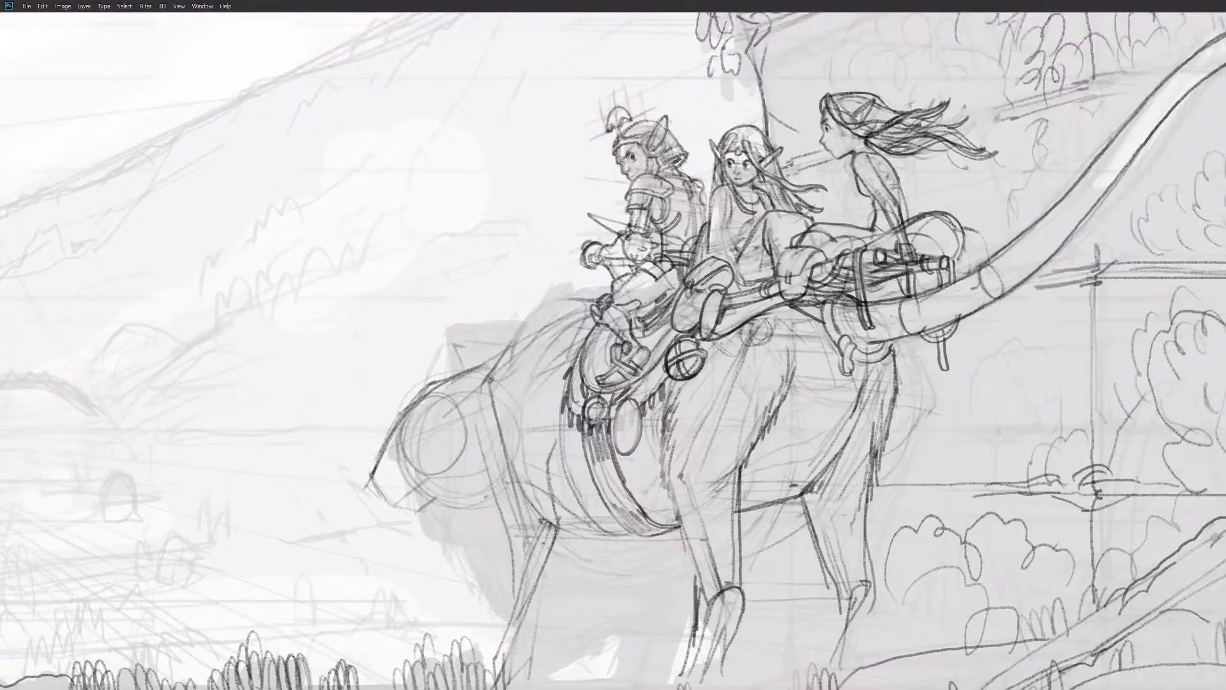
Step: Refine the saddle area behind the front rider's leg and add a small round knob above the oval pendant
key(b)
mouse_move(661, 308)
mouse_down()
mouse_move(646, 324)
mouse_move(658, 332)
mouse_up()
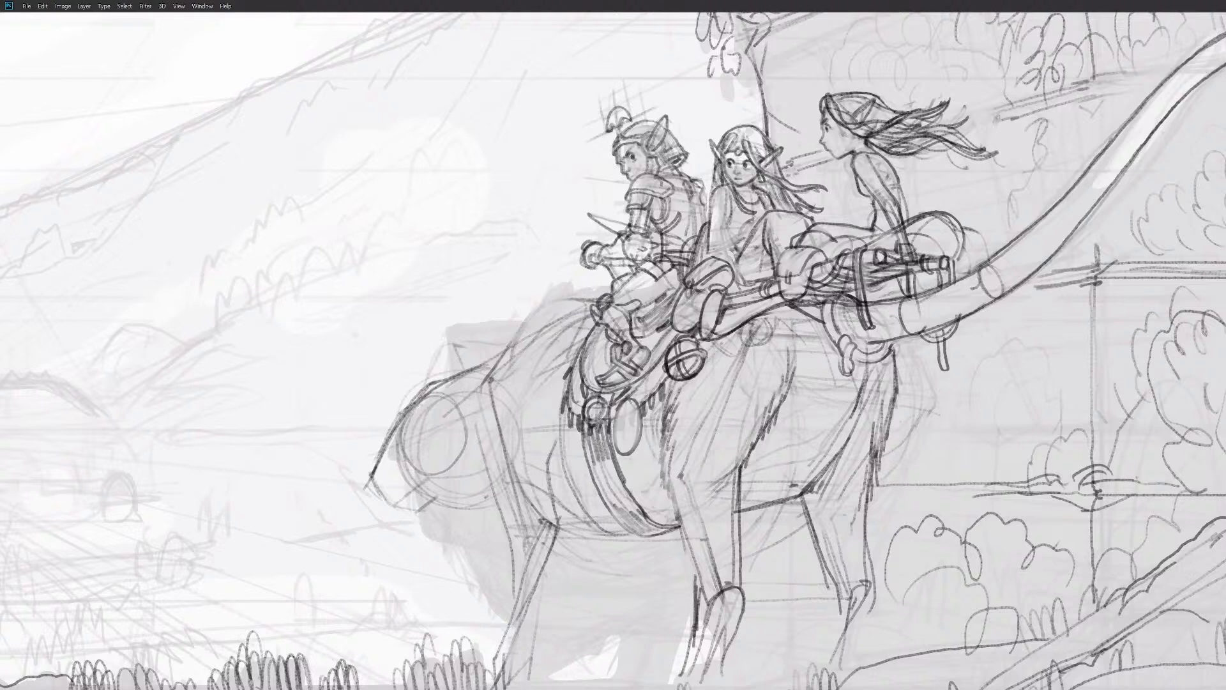
drag(663, 519, 648, 533)
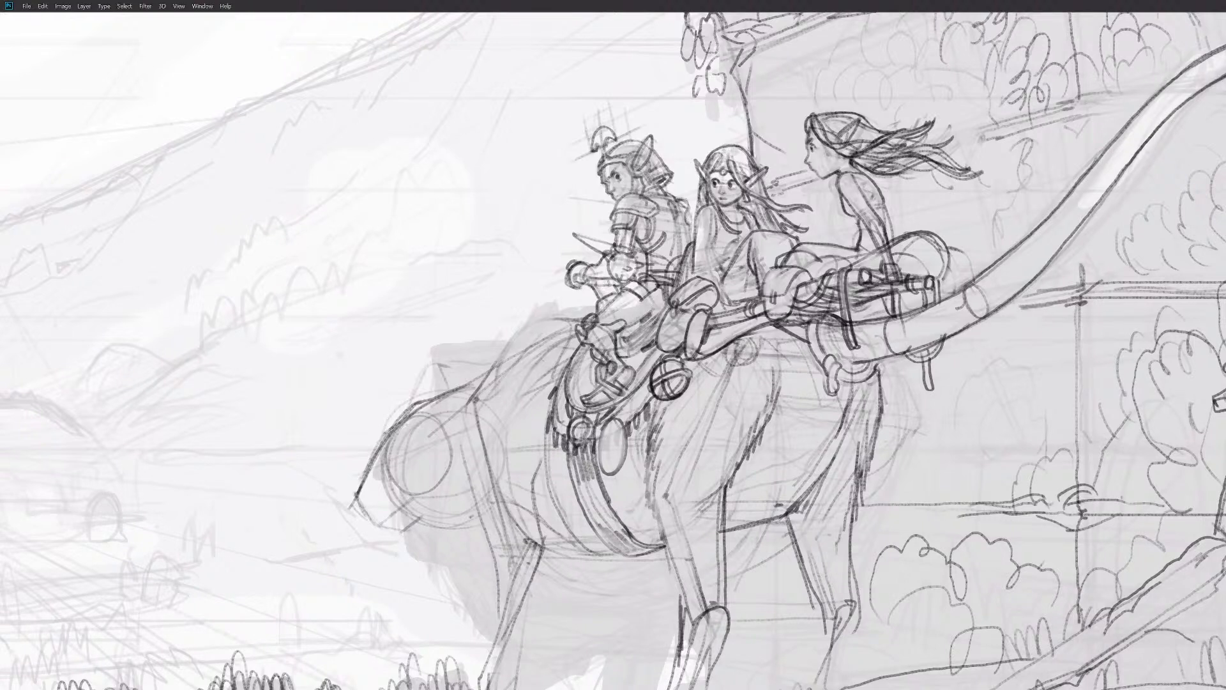
mouse_move(667, 294)
mouse_down()
mouse_move(630, 326)
mouse_move(629, 311)
mouse_move(645, 312)
mouse_move(617, 288)
mouse_move(653, 310)
mouse_move(632, 340)
mouse_move(638, 324)
mouse_up()
mouse_move(713, 386)
mouse_down()
mouse_move(629, 391)
mouse_move(805, 399)
mouse_up()
mouse_move(608, 412)
mouse_down()
mouse_move(621, 420)
mouse_move(599, 422)
mouse_move(615, 428)
mouse_move(603, 427)
mouse_move(603, 442)
mouse_up()
scroll(681, 439, down, 5)
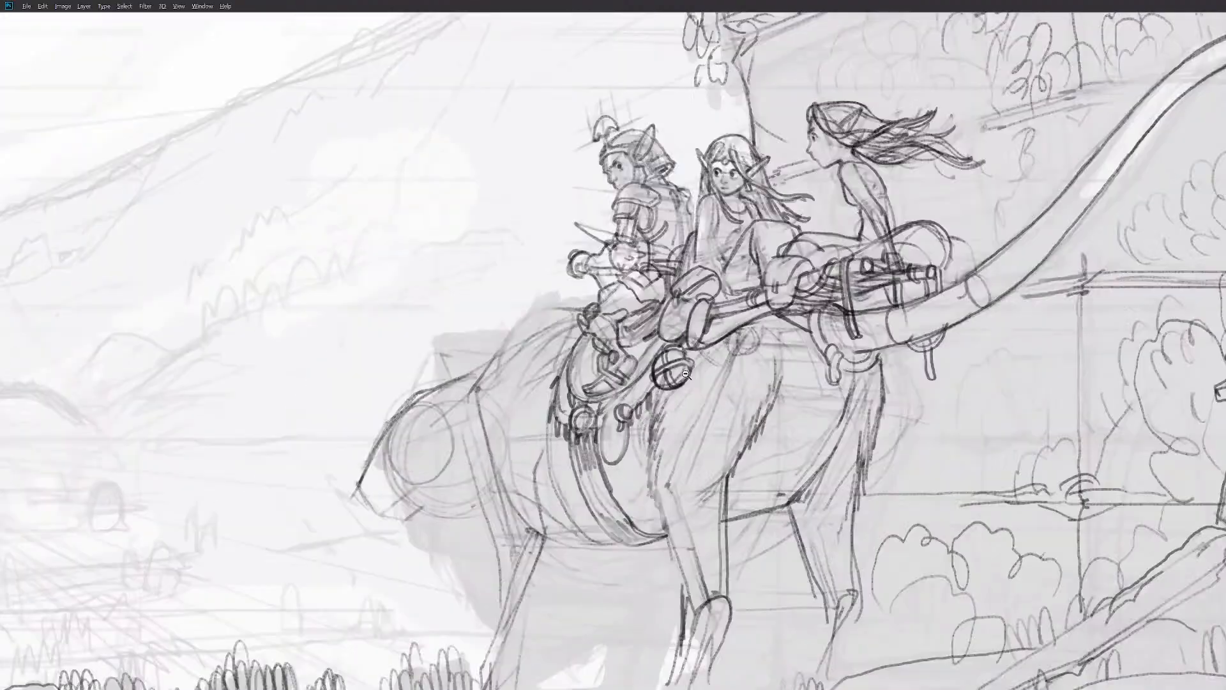
Step: Rework the oval pendant under the saddle with darker lines and check it within the whole composition
scroll(681, 439, up, 5)
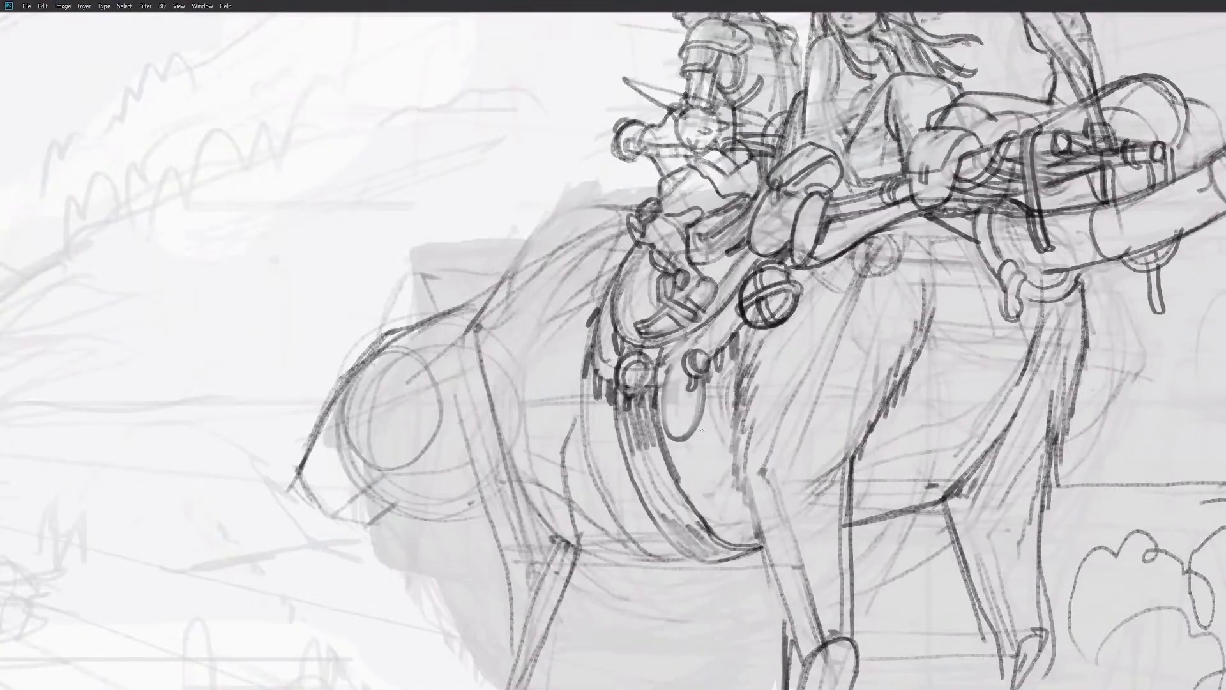
drag(703, 390, 686, 455)
drag(689, 440, 694, 450)
drag(752, 415, 754, 416)
scroll(754, 416, down, 5)
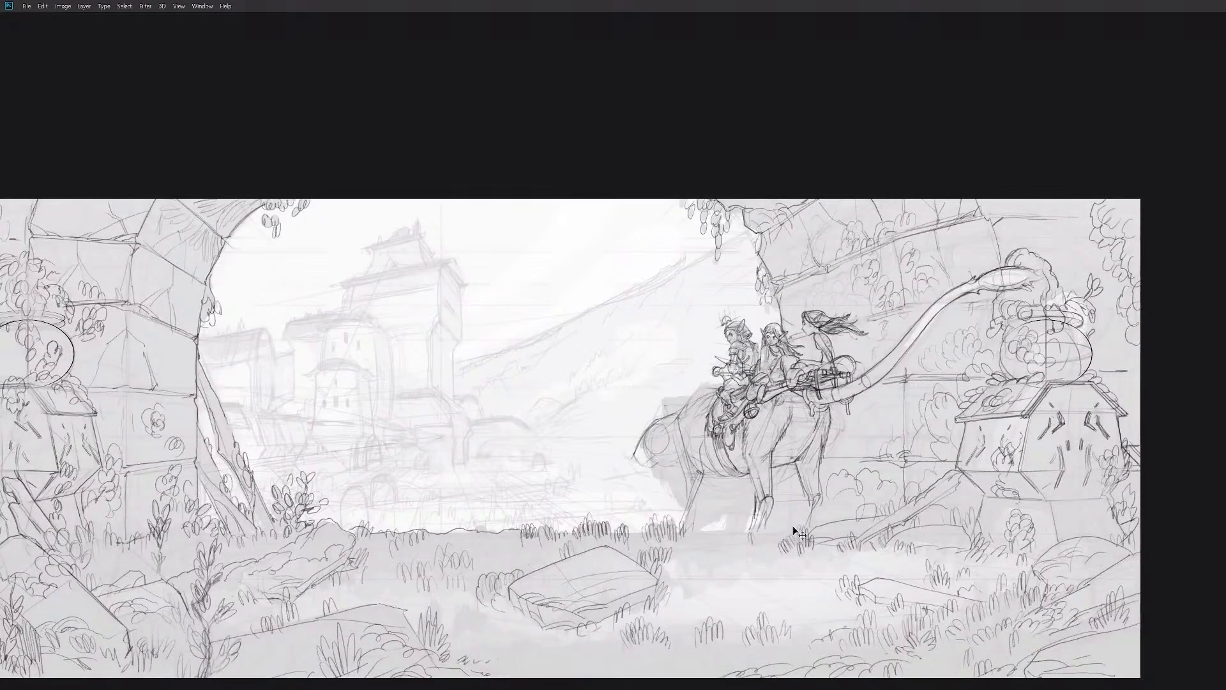
Step: Reinforce the rear contour of the beast's far hind leg from the rump toward the hock
scroll(696, 414, up, 3)
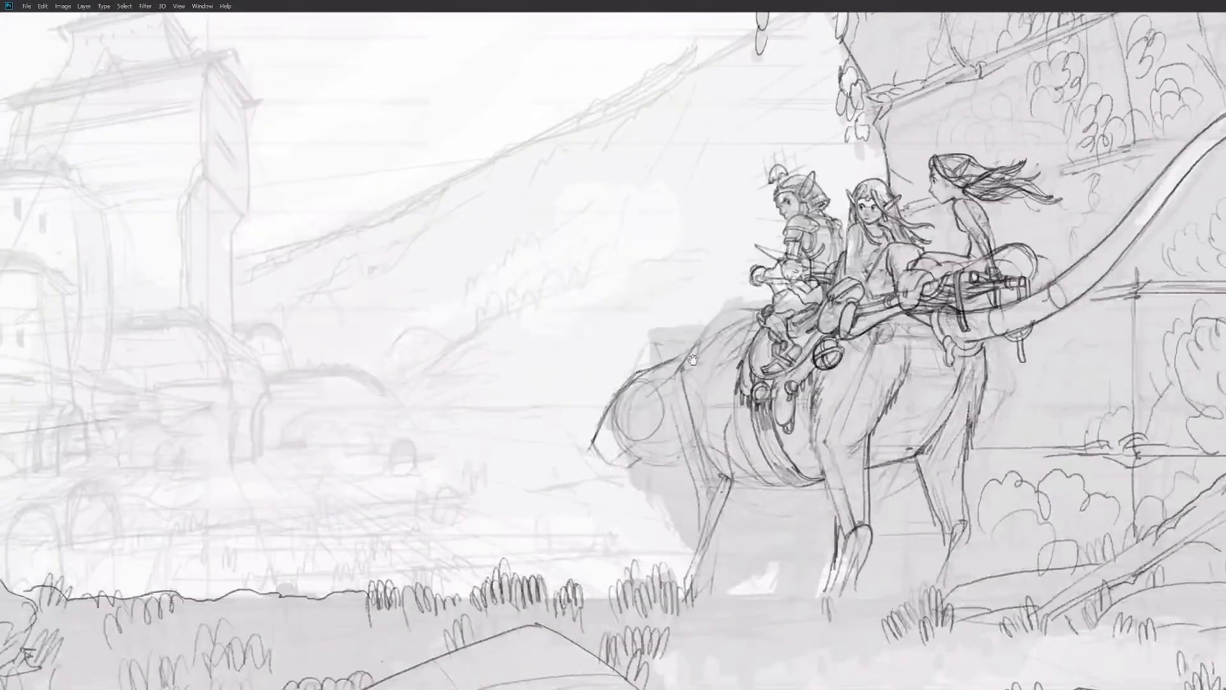
drag(693, 359, 682, 371)
drag(964, 468, 902, 426)
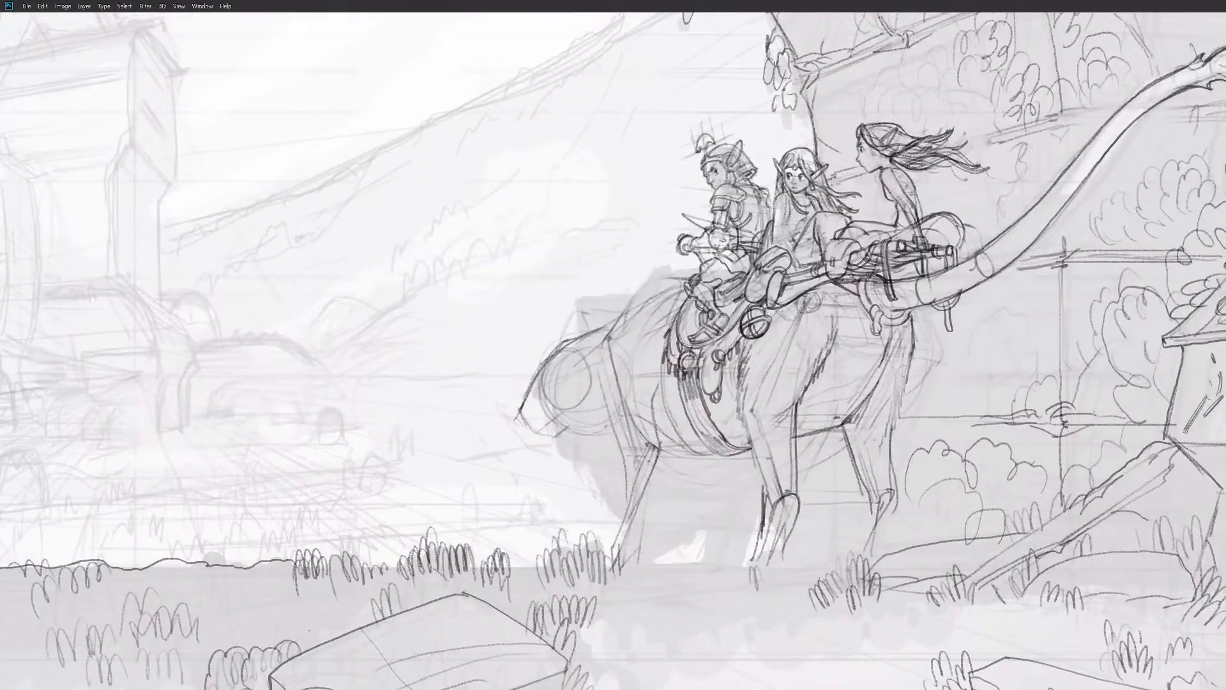
drag(911, 348, 890, 456)
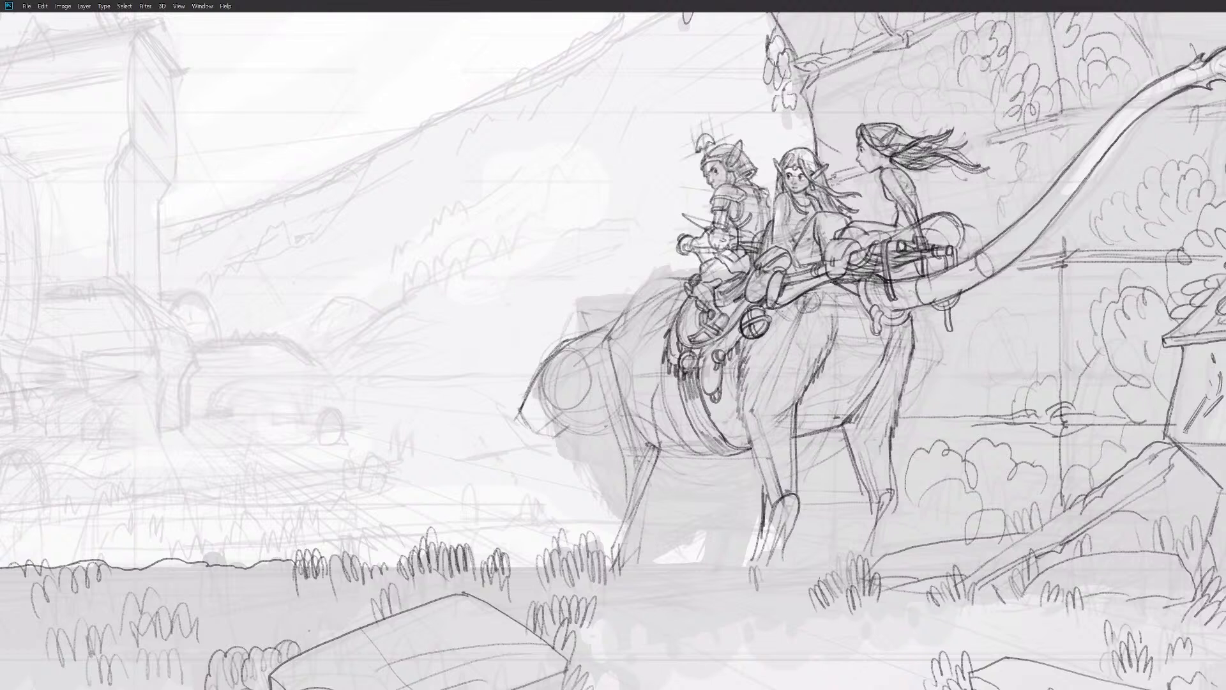
Step: Replace the rough head outline with a bear-like forehead, snout, nose and lower jaw
mouse_move(574, 347)
mouse_down()
mouse_move(578, 362)
mouse_move(570, 342)
mouse_move(551, 357)
mouse_move(592, 330)
mouse_up()
drag(539, 368, 550, 351)
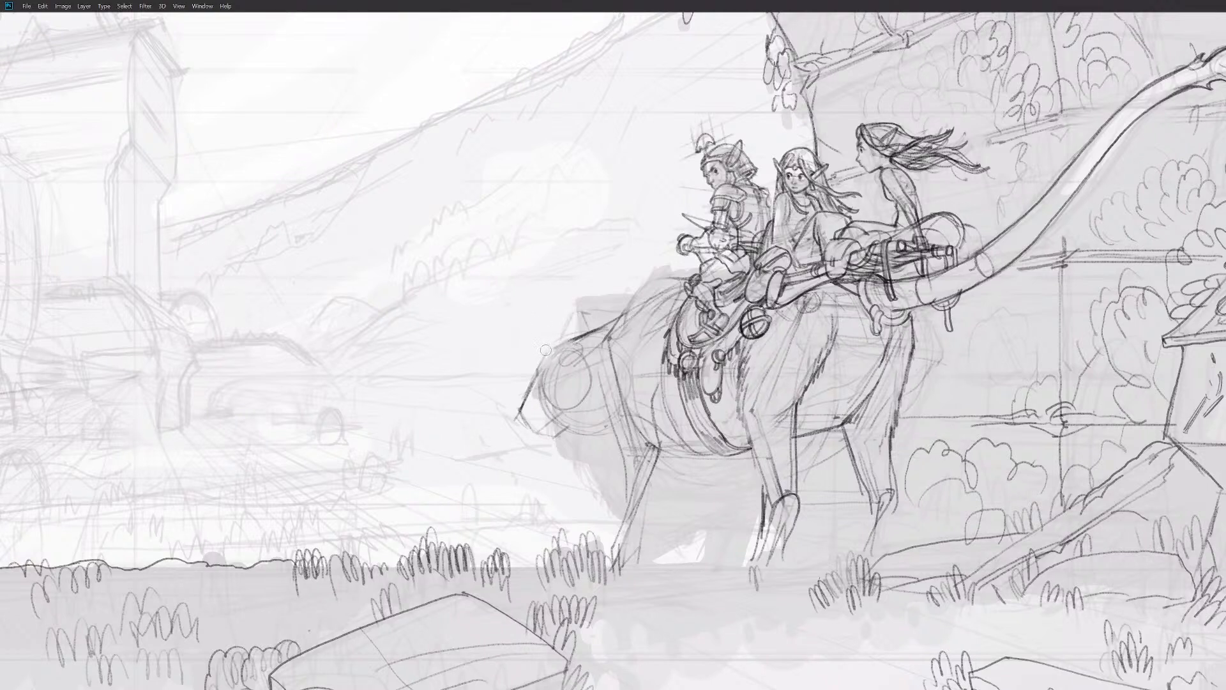
drag(585, 335, 547, 345)
drag(554, 347, 519, 427)
mouse_move(518, 422)
mouse_down()
mouse_move(528, 435)
mouse_move(554, 430)
mouse_move(546, 444)
mouse_move(561, 428)
mouse_move(570, 444)
mouse_move(604, 427)
mouse_move(561, 445)
mouse_up()
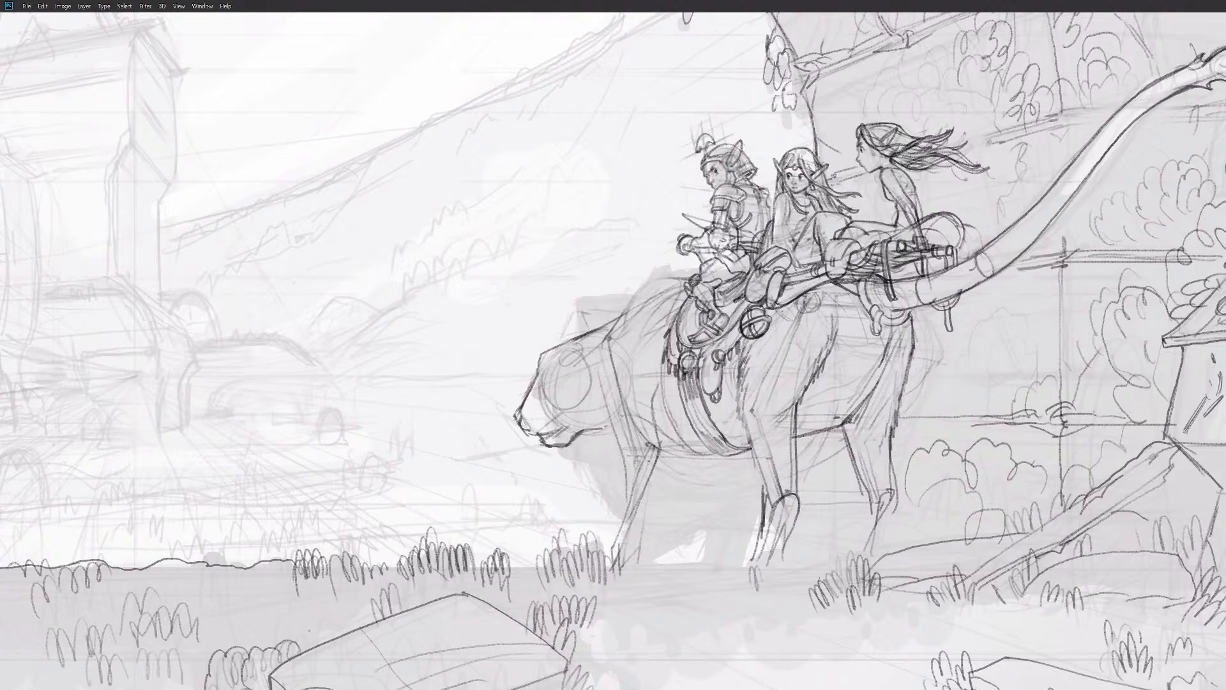
Step: Draw the beast's neckline from the top of the head up to the saddle hump
mouse_move(557, 355)
mouse_down()
mouse_move(588, 318)
mouse_move(591, 355)
mouse_move(609, 319)
mouse_up()
key(ctrl+z)
drag(598, 327, 667, 284)
mouse_move(721, 391)
mouse_down()
mouse_move(700, 344)
mouse_move(642, 367)
mouse_move(644, 404)
mouse_up()
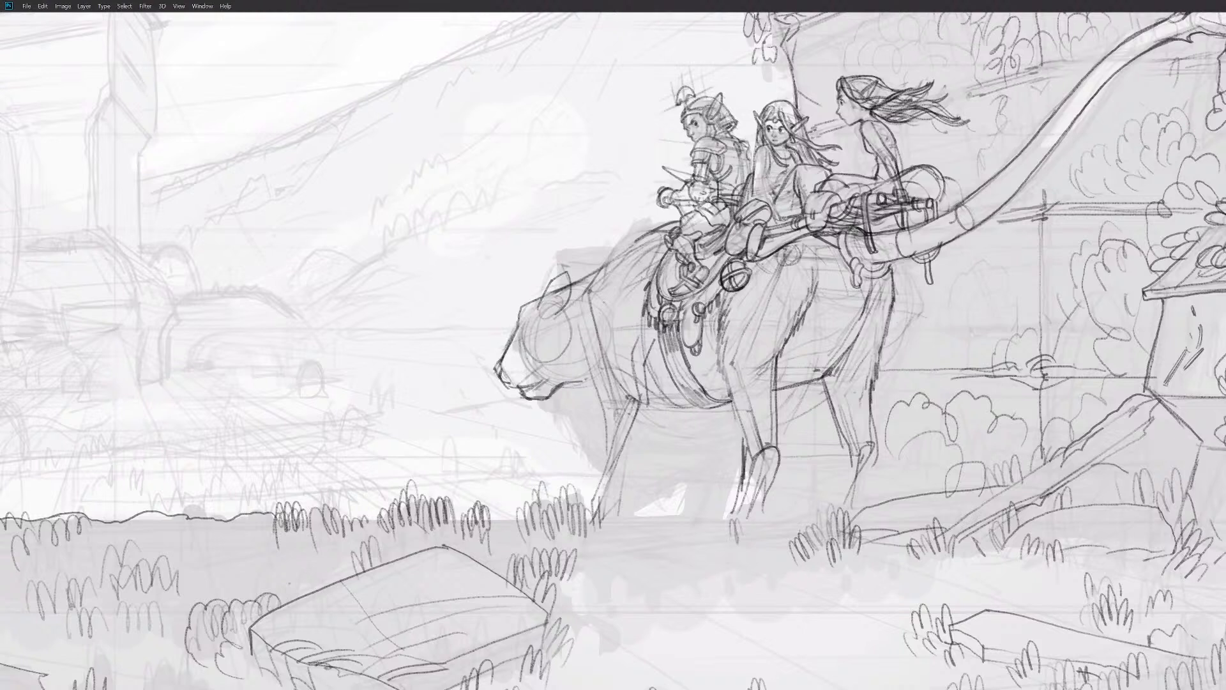
Step: Define the beast's shoulder and front leg down to the grass, lightening stray lines on the lower leg
drag(586, 283, 598, 434)
mouse_move(651, 357)
mouse_down()
mouse_move(646, 408)
mouse_move(594, 461)
mouse_up()
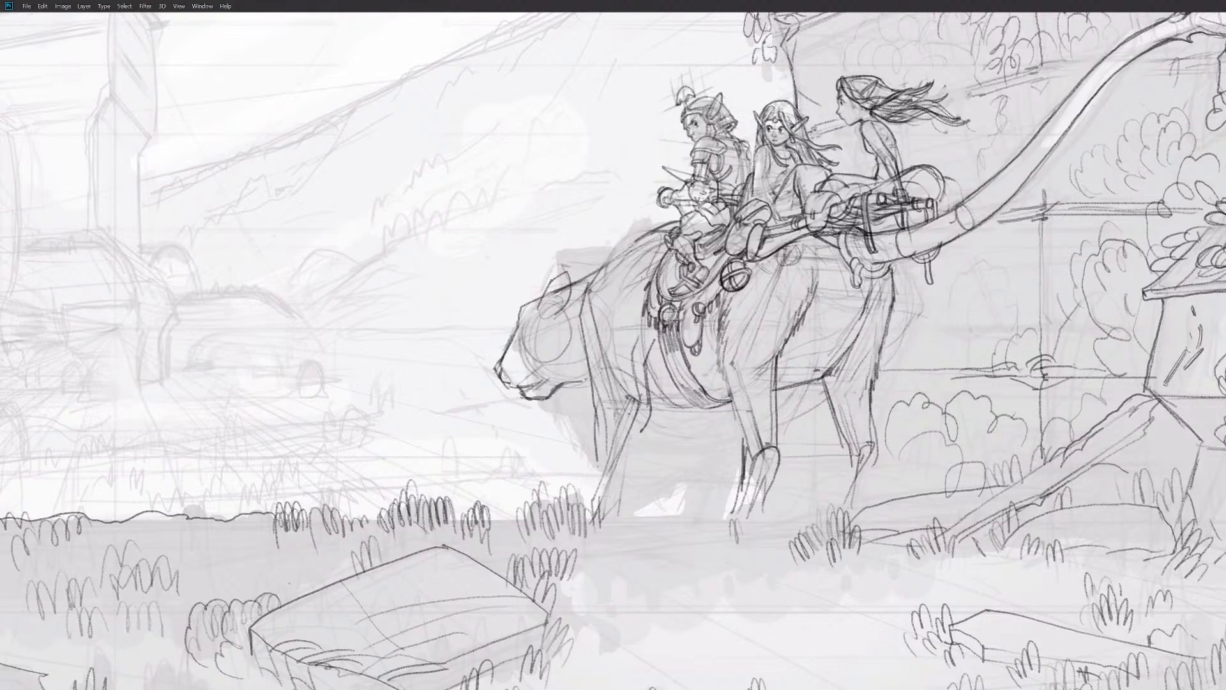
mouse_move(646, 424)
mouse_down()
mouse_move(614, 481)
mouse_move(589, 480)
mouse_move(584, 510)
mouse_up()
key(e)
mouse_move(617, 472)
mouse_down()
mouse_move(608, 512)
mouse_move(622, 486)
mouse_move(581, 495)
mouse_up()
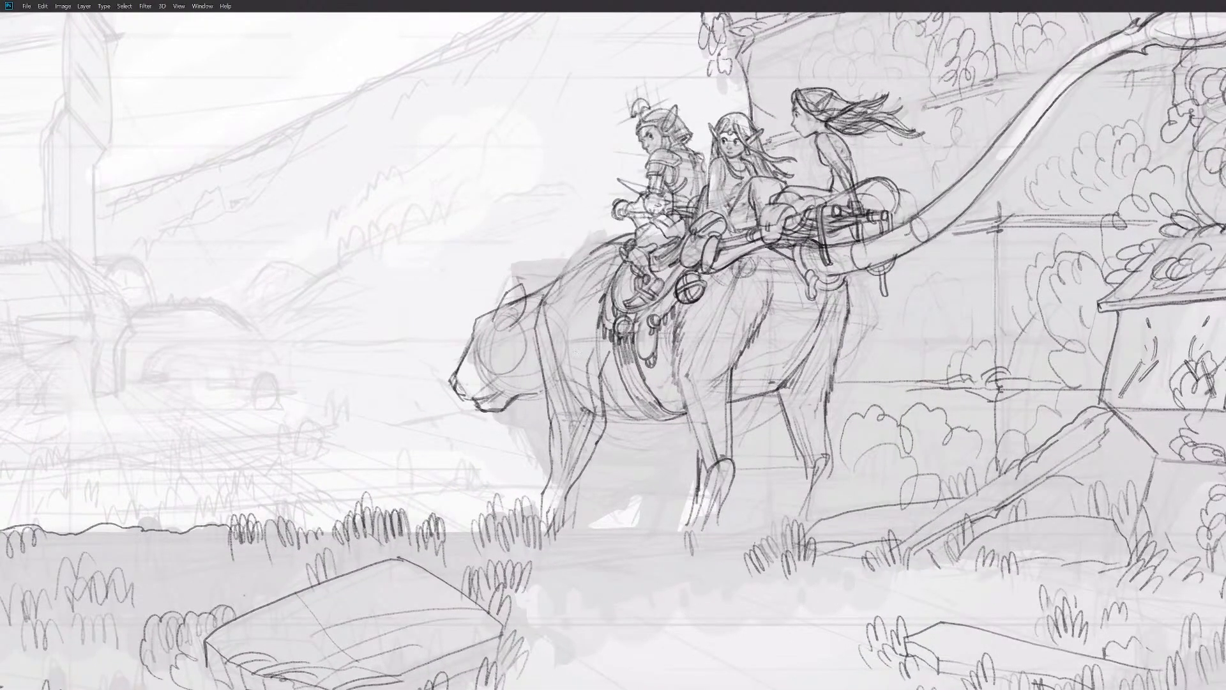
Step: Rework the contour of the neck and shoulder hump in front of the saddle, undoing the last two strokes
drag(576, 351, 554, 396)
mouse_move(551, 304)
mouse_down()
mouse_move(607, 263)
mouse_move(616, 239)
mouse_up()
drag(561, 277, 621, 233)
drag(578, 262, 604, 241)
mouse_move(564, 282)
mouse_down()
mouse_move(602, 257)
mouse_move(565, 283)
mouse_up()
drag(812, 401, 814, 332)
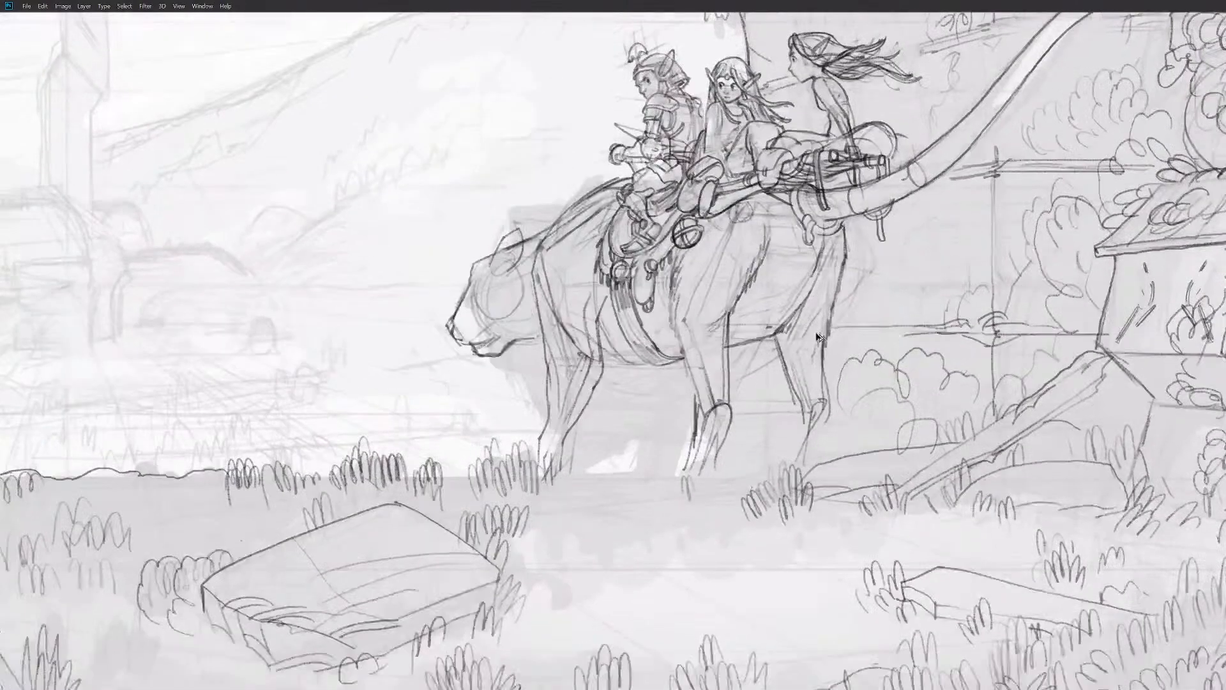
key(ctrl+z)
key(ctrl+z)
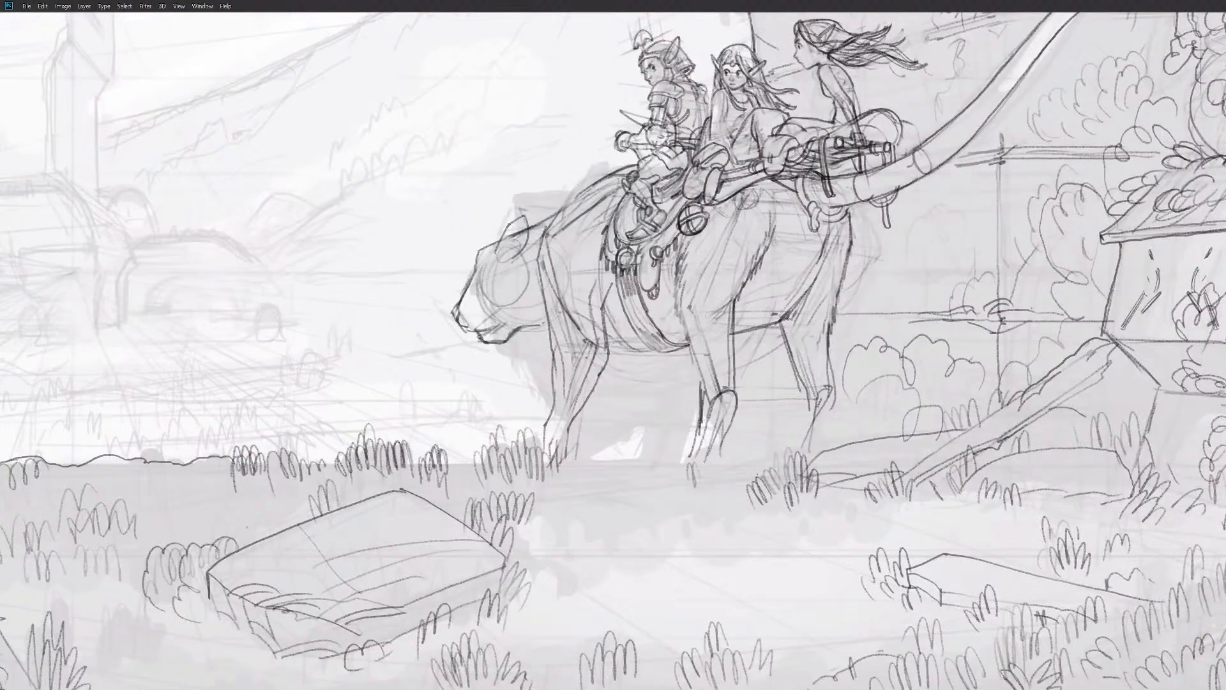
Step: Refine the beast's belly line behind the front leg and the contours of its face and jaw
drag(608, 350, 678, 348)
drag(488, 244, 470, 275)
drag(489, 259, 478, 276)
mouse_move(503, 341)
mouse_down()
mouse_move(480, 335)
mouse_move(486, 346)
mouse_up()
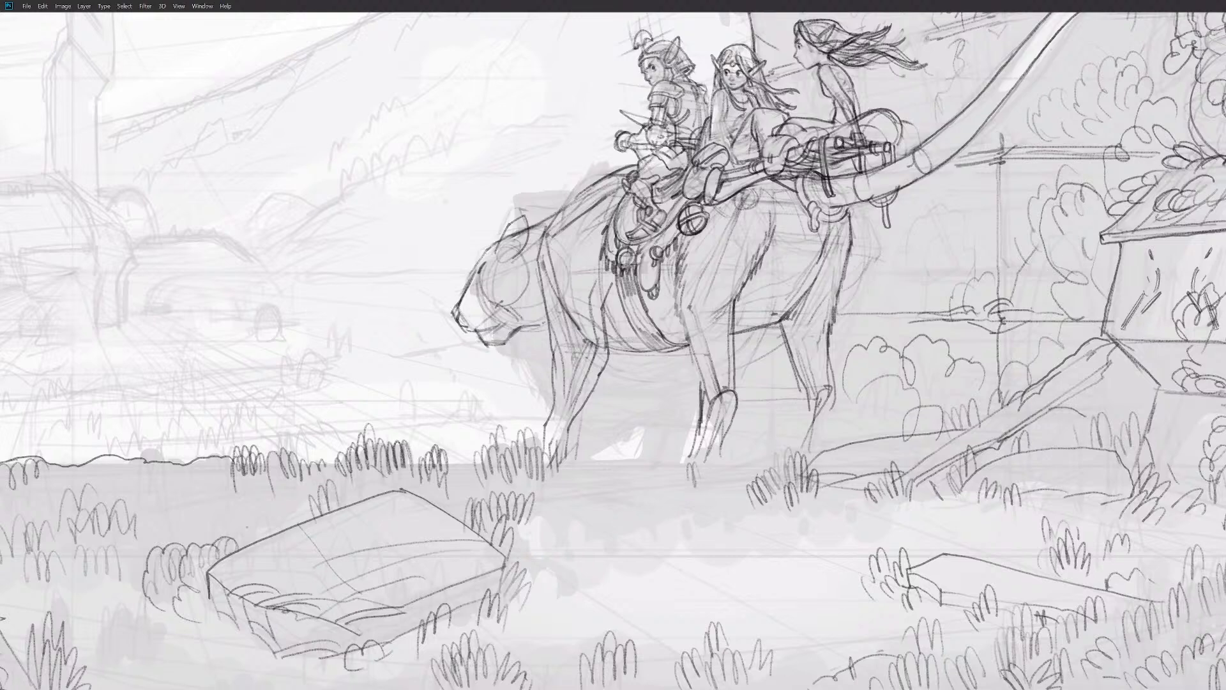
Step: Refine the beast's face by redrawing the bridge of the muzzle, the cheek line and the mouth and chin
drag(490, 276, 485, 323)
drag(480, 253, 452, 308)
drag(481, 301, 479, 323)
mouse_move(478, 300)
mouse_down()
mouse_move(460, 306)
mouse_move(481, 327)
mouse_move(470, 331)
mouse_up()
mouse_move(468, 329)
mouse_down()
mouse_move(459, 320)
mouse_move(477, 331)
mouse_up()
drag(489, 351, 500, 345)
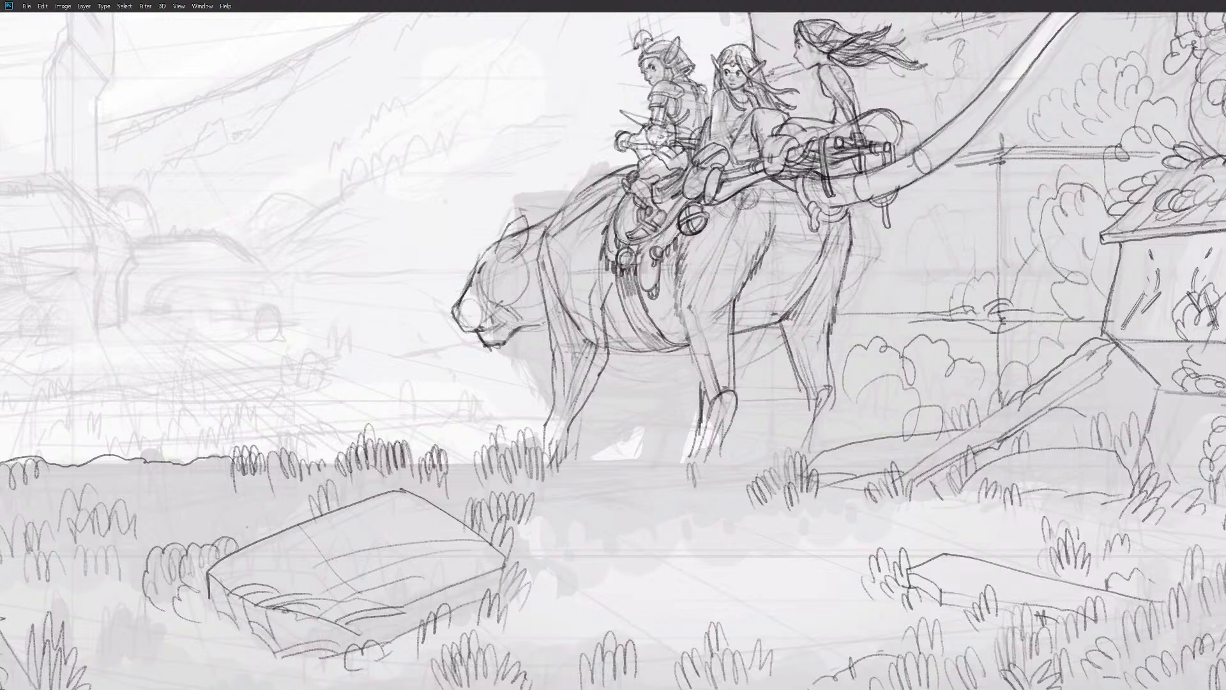
Step: Redraw the beast's forehead-to-nose profile and add whiskers at the muzzle and a short line behind the jaw
mouse_move(475, 271)
mouse_down()
mouse_move(486, 249)
mouse_move(477, 277)
mouse_move(491, 288)
mouse_move(503, 254)
mouse_up()
key(ctrl+z)
drag(479, 254, 457, 304)
mouse_move(454, 323)
mouse_down()
mouse_move(433, 341)
mouse_move(452, 364)
mouse_up()
drag(513, 336, 531, 348)
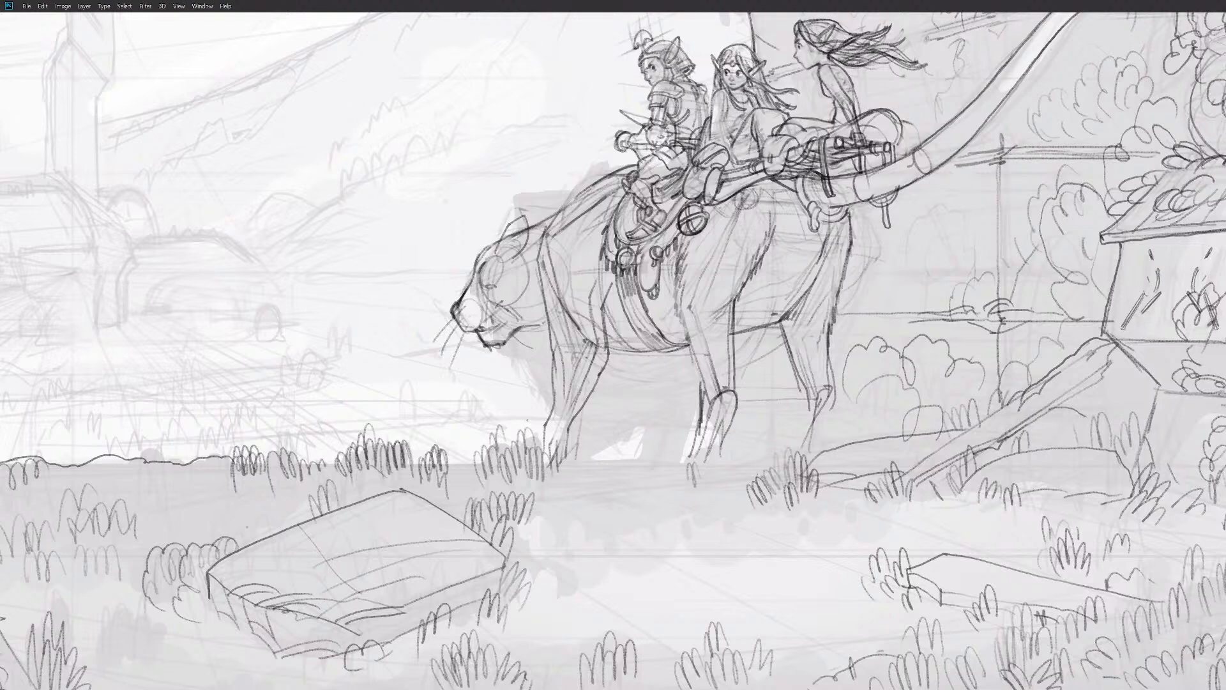
Step: Sketch construction lines for the beast's ear, brow and cheek, and darken the mouth line
drag(499, 251, 514, 225)
drag(511, 220, 492, 252)
mouse_move(493, 245)
mouse_down()
mouse_move(499, 301)
mouse_move(516, 316)
mouse_up()
drag(471, 324, 485, 333)
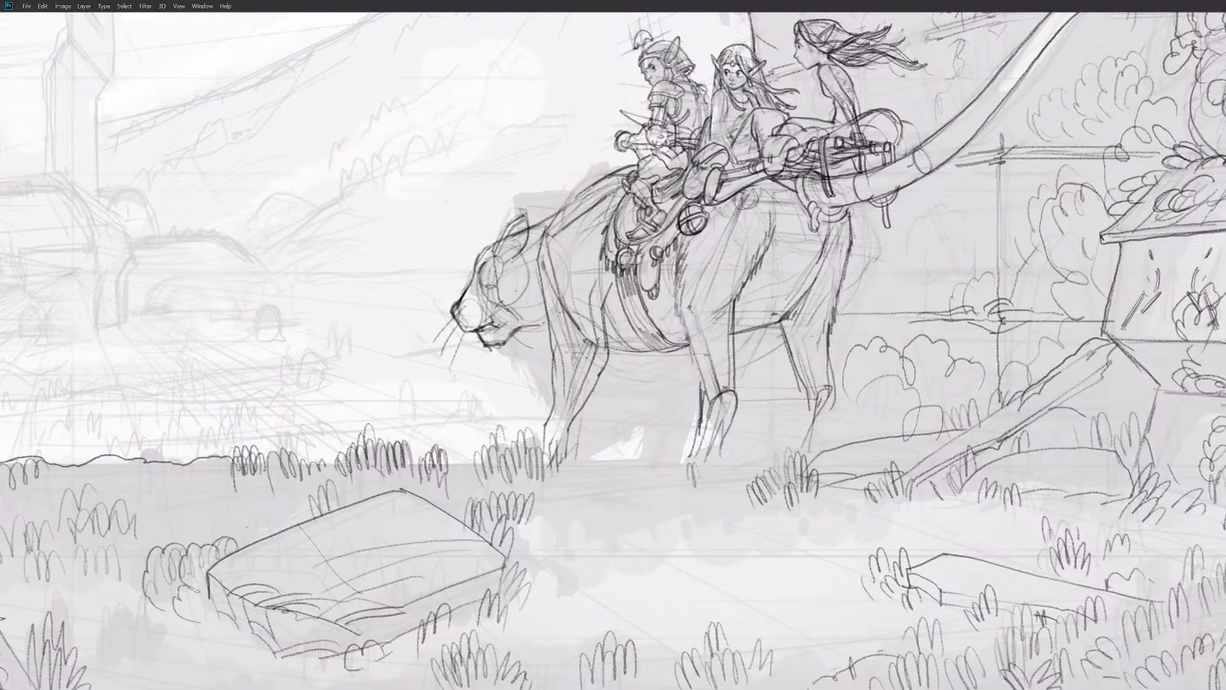
Step: Redraw the beast's lower jaw contour and sketch a raised mane outline from the head up to the front rider
mouse_move(483, 330)
mouse_down()
mouse_move(497, 322)
mouse_move(512, 342)
mouse_move(521, 331)
mouse_move(487, 342)
mouse_up()
key(ctrl+z)
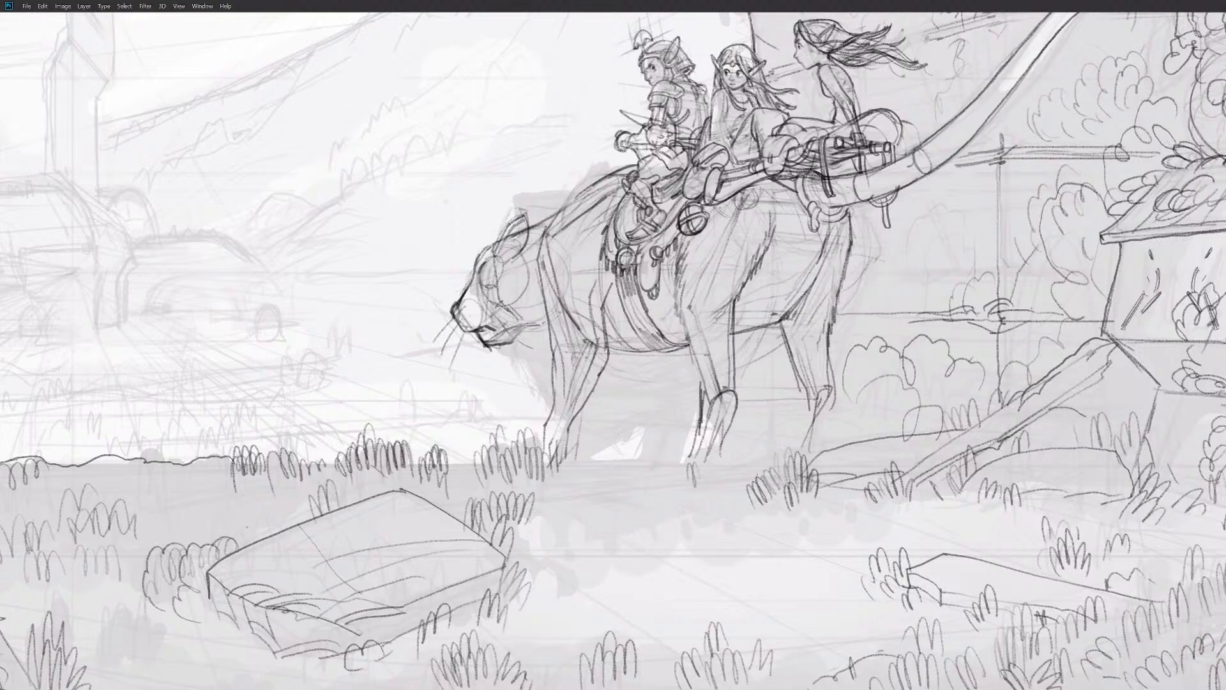
mouse_move(507, 342)
mouse_down()
mouse_move(523, 331)
mouse_move(498, 350)
mouse_up()
key(ctrl+z)
mouse_move(529, 326)
mouse_down()
mouse_move(514, 347)
mouse_move(483, 346)
mouse_move(502, 350)
mouse_up()
mouse_move(491, 242)
mouse_down()
mouse_move(570, 167)
mouse_move(612, 154)
mouse_up()
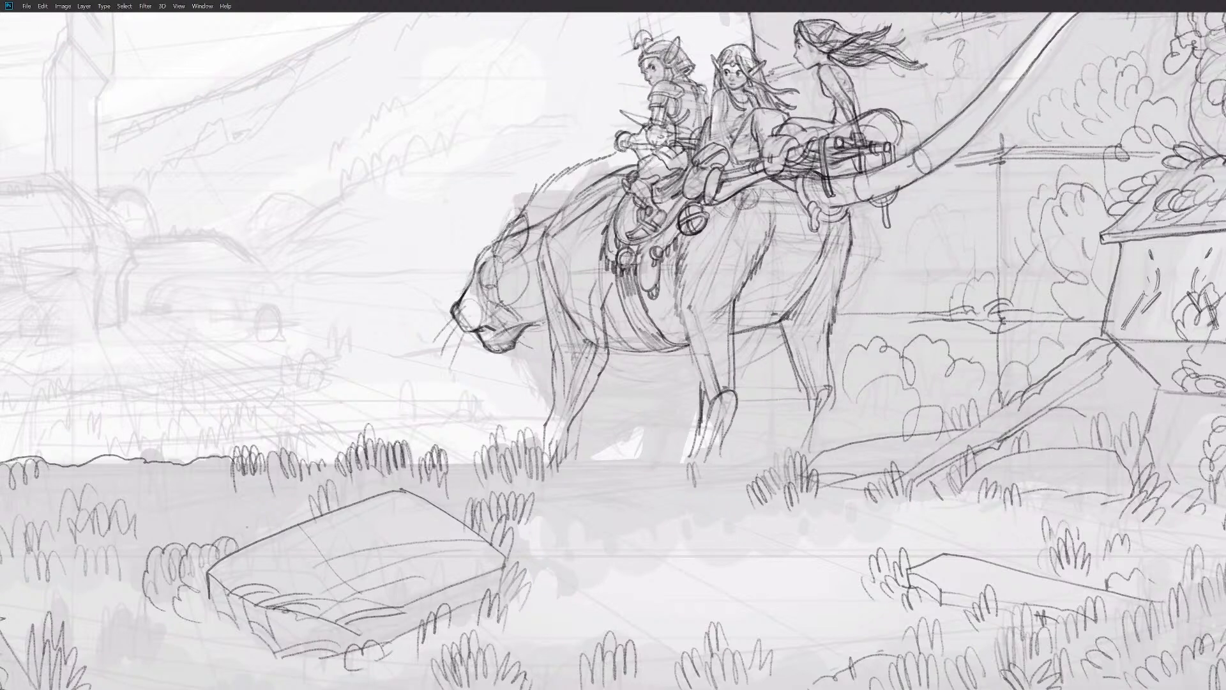
Step: Add shaggy fur under the beast's throat and a loose outline of hanging fur below its belly
drag(515, 308, 546, 353)
drag(542, 341, 552, 352)
mouse_move(590, 391)
mouse_down()
mouse_move(619, 407)
mouse_move(686, 356)
mouse_move(674, 353)
mouse_up()
mouse_move(635, 390)
mouse_down()
mouse_move(657, 368)
mouse_move(628, 332)
mouse_move(651, 349)
mouse_move(640, 380)
mouse_up()
Step: Build up the beast's mane with pointed tufts along the neck between the head and the front rider
mouse_move(574, 171)
mouse_down()
mouse_move(532, 196)
mouse_move(598, 165)
mouse_move(545, 189)
mouse_up()
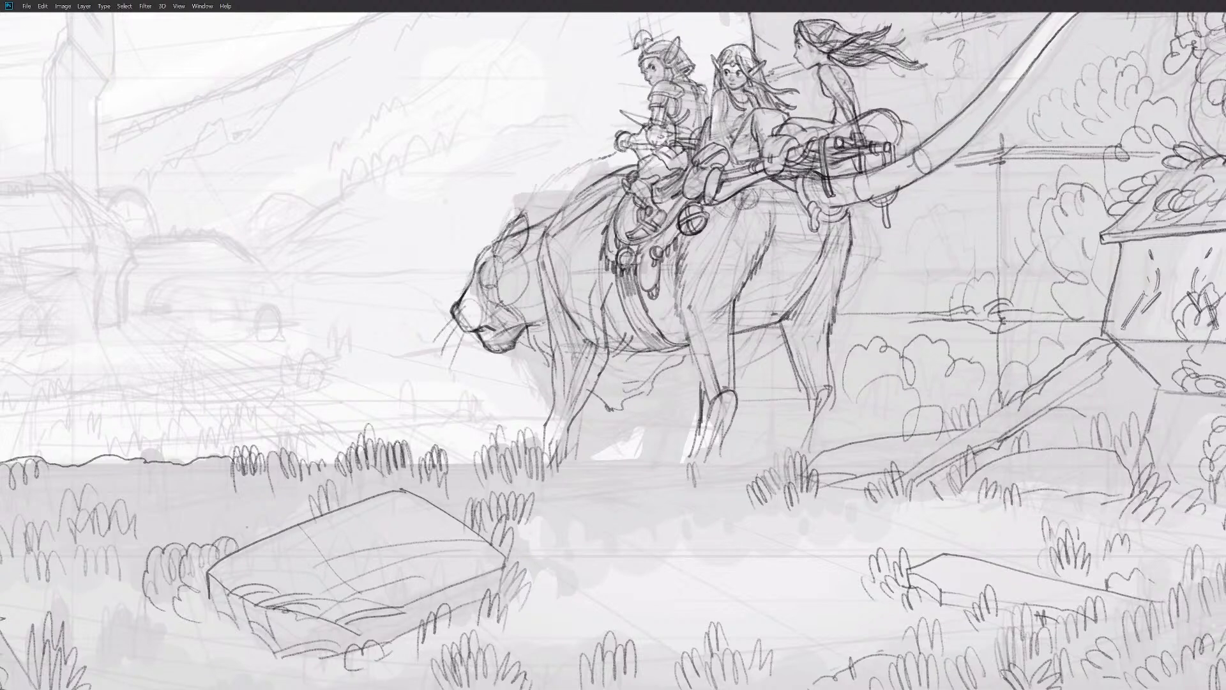
drag(528, 238, 515, 258)
mouse_move(494, 239)
mouse_down()
mouse_move(544, 159)
mouse_move(612, 141)
mouse_up()
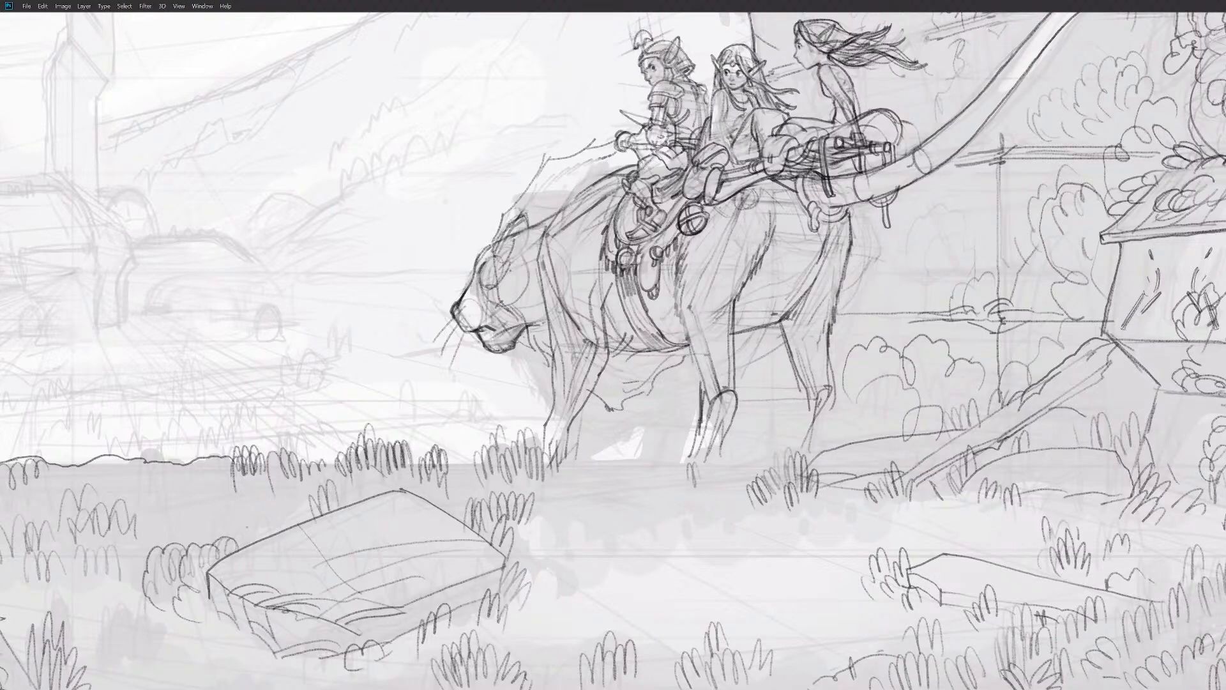
mouse_move(552, 159)
mouse_down()
mouse_move(619, 140)
mouse_move(589, 144)
mouse_up()
drag(527, 193, 556, 174)
drag(552, 178, 565, 159)
mouse_move(509, 210)
mouse_down()
mouse_move(523, 171)
mouse_move(616, 161)
mouse_up()
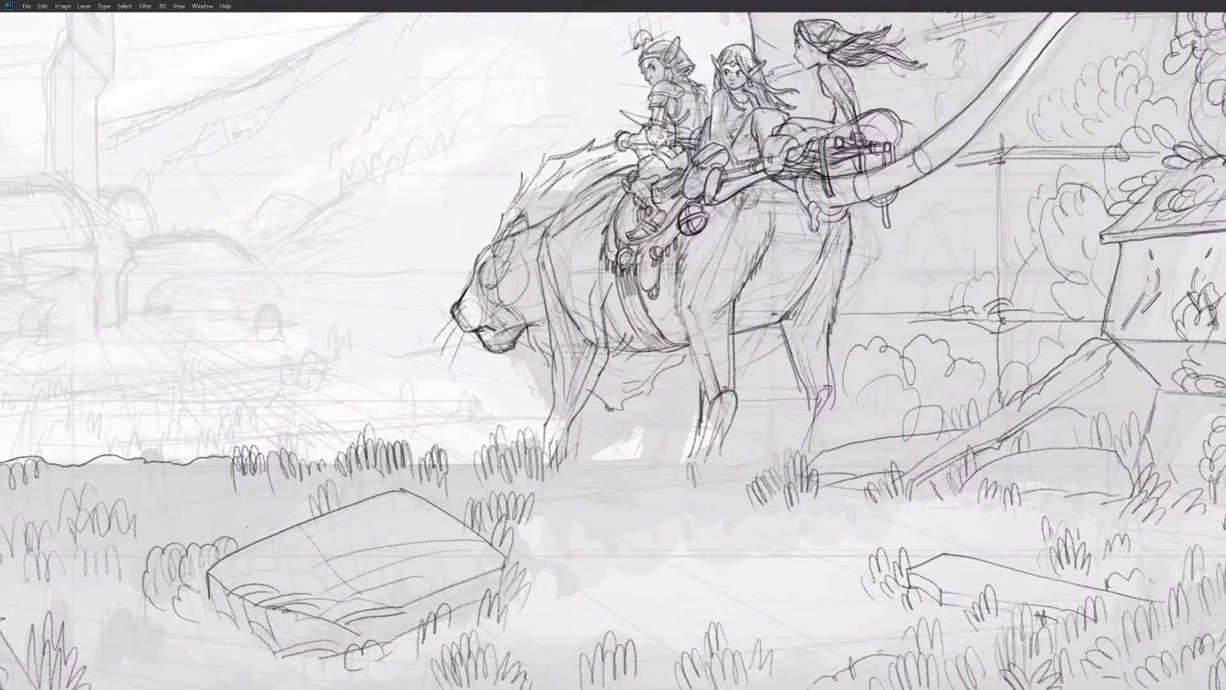
Step: Add fur strokes behind the beast's cheek and darken the mouth and shaggy chin
mouse_move(524, 315)
mouse_down()
mouse_move(547, 362)
mouse_move(541, 355)
mouse_up()
mouse_move(528, 298)
mouse_down()
mouse_move(488, 315)
mouse_move(523, 296)
mouse_up()
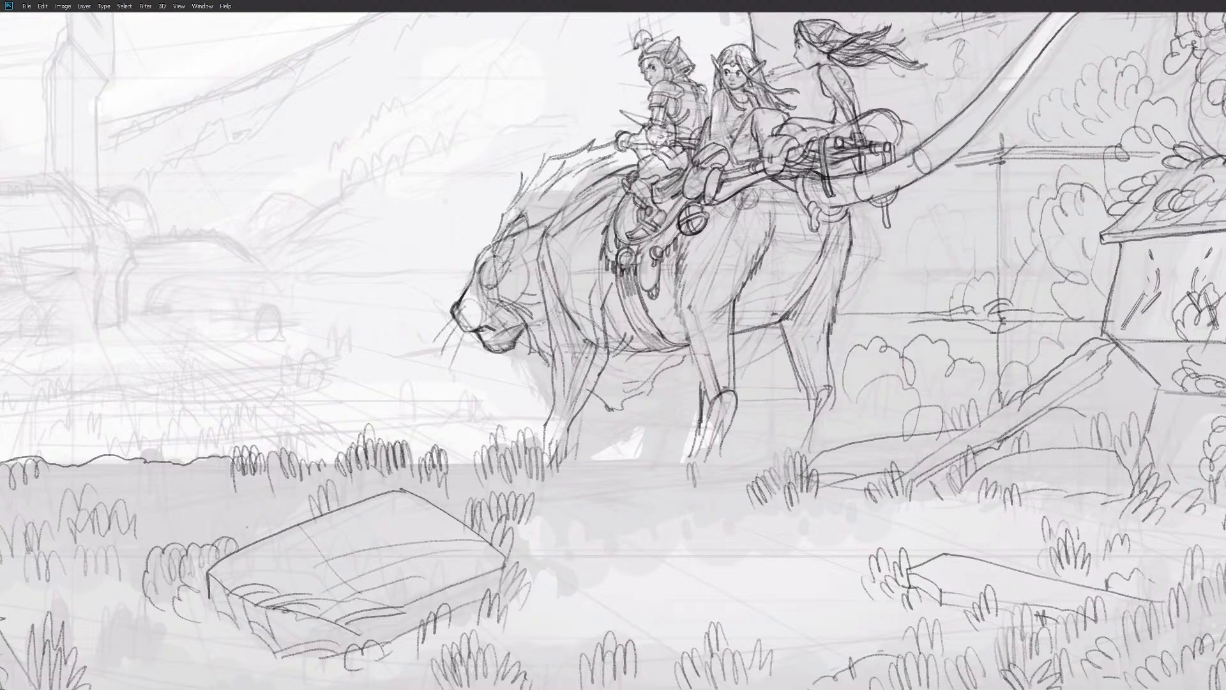
drag(511, 344, 490, 360)
drag(509, 344, 498, 350)
drag(518, 331, 502, 347)
drag(486, 343, 479, 334)
drag(483, 344, 501, 357)
drag(520, 329, 500, 350)
mouse_move(530, 294)
mouse_down()
mouse_move(509, 300)
mouse_move(529, 286)
mouse_up()
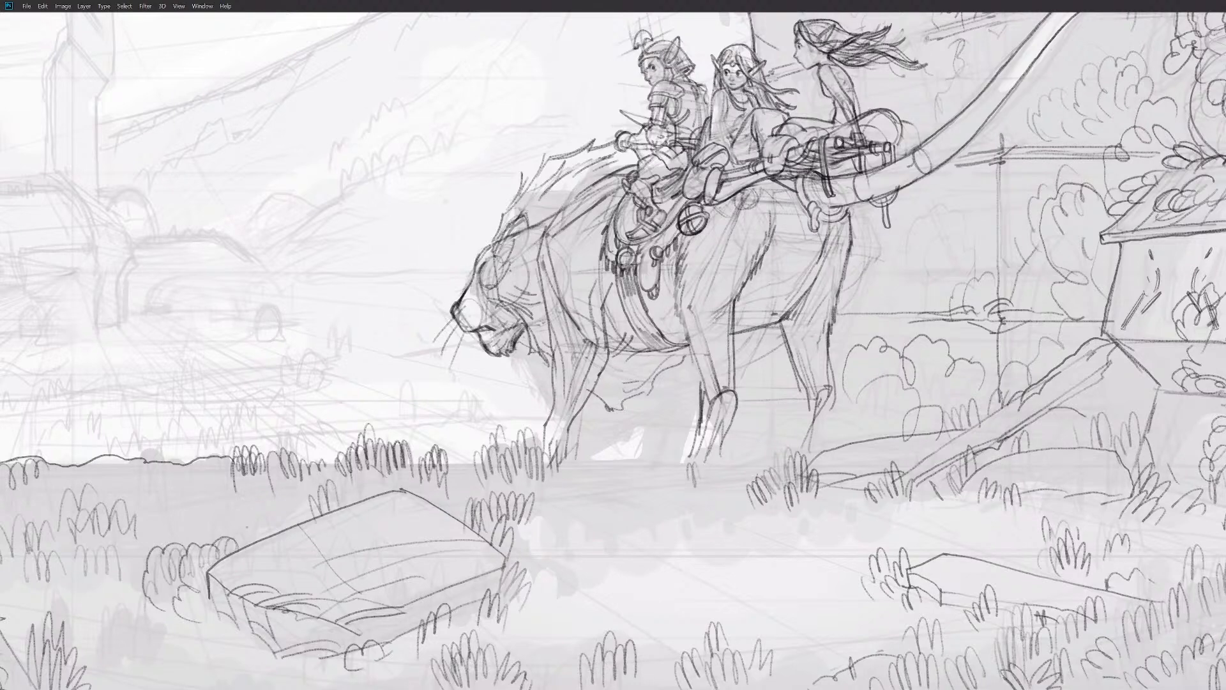
mouse_move(495, 248)
mouse_down()
mouse_move(508, 218)
mouse_move(520, 229)
mouse_move(514, 255)
mouse_up()
mouse_move(515, 211)
mouse_down()
mouse_move(493, 246)
mouse_move(511, 259)
mouse_move(511, 246)
mouse_up()
drag(513, 242, 511, 256)
drag(517, 248, 511, 256)
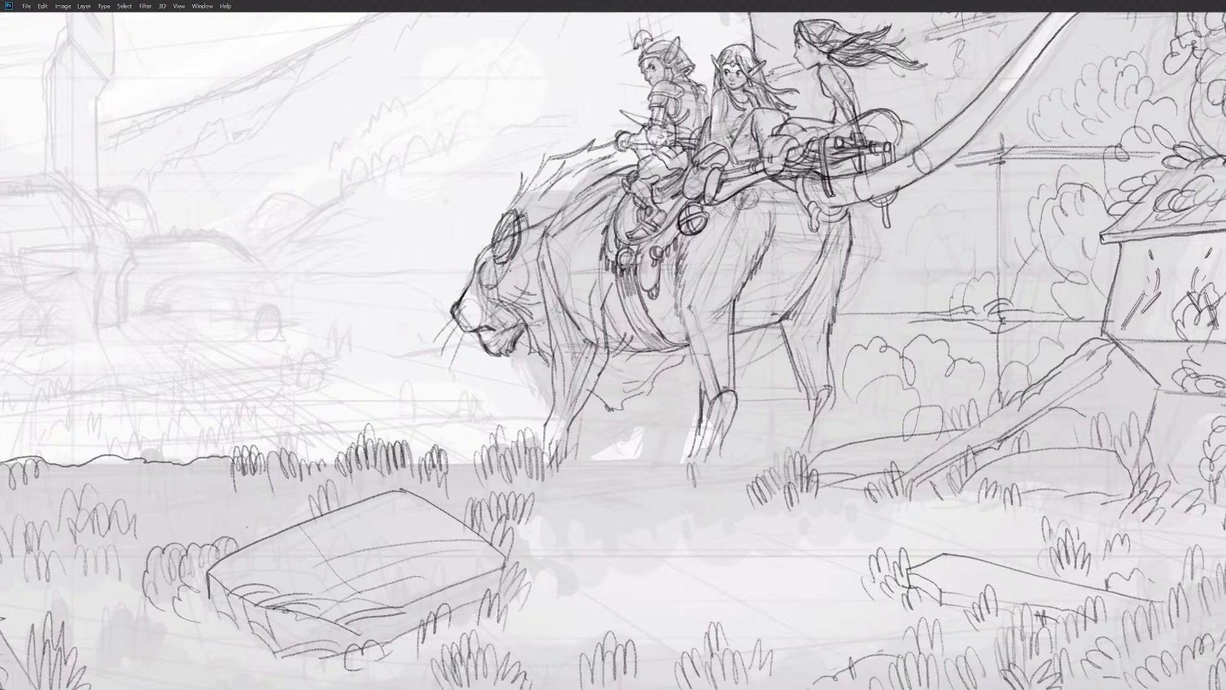
key(ctrl+z)
key(ctrl+z)
key(ctrl+z)
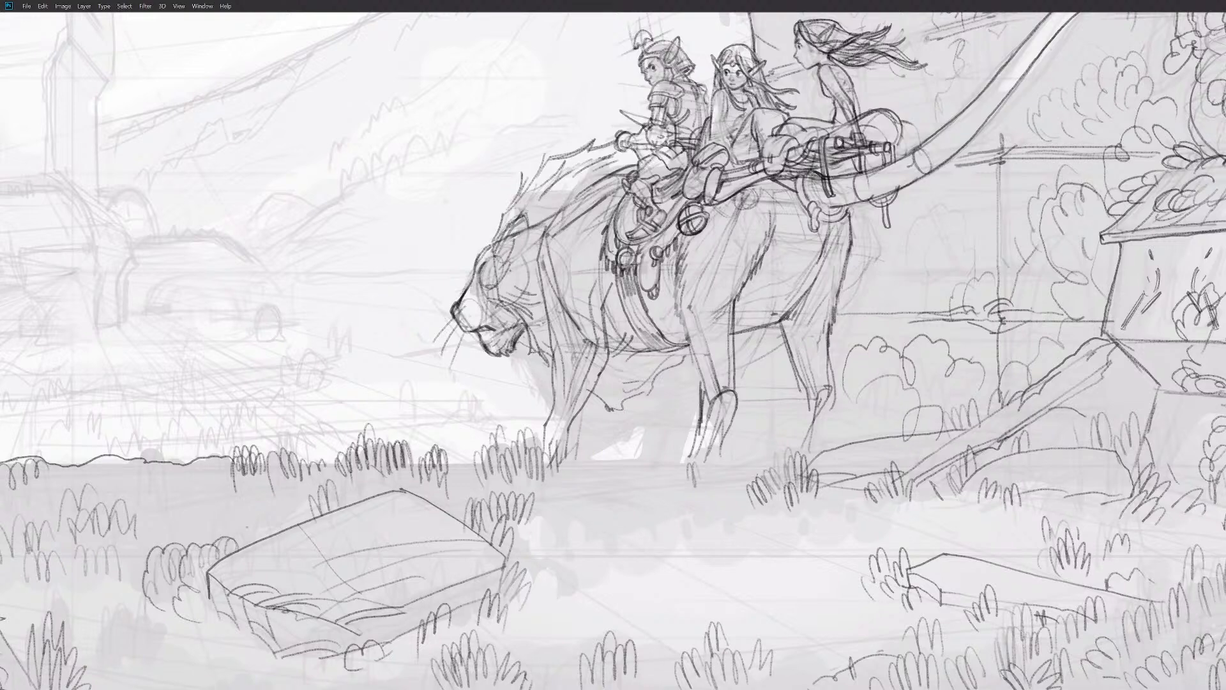
mouse_move(522, 235)
mouse_down()
mouse_move(497, 205)
mouse_move(489, 250)
mouse_move(517, 230)
mouse_move(509, 214)
mouse_up()
key(ctrl+z)
key(ctrl+z)
key(ctrl+z)
Step: Draw an upright ear on top of the beast's head, with brow strokes and a mane tuft behind it
mouse_move(494, 256)
mouse_down()
mouse_move(493, 209)
mouse_move(515, 223)
mouse_move(507, 260)
mouse_up()
mouse_move(522, 218)
mouse_down()
mouse_move(519, 237)
mouse_move(490, 213)
mouse_move(504, 202)
mouse_up()
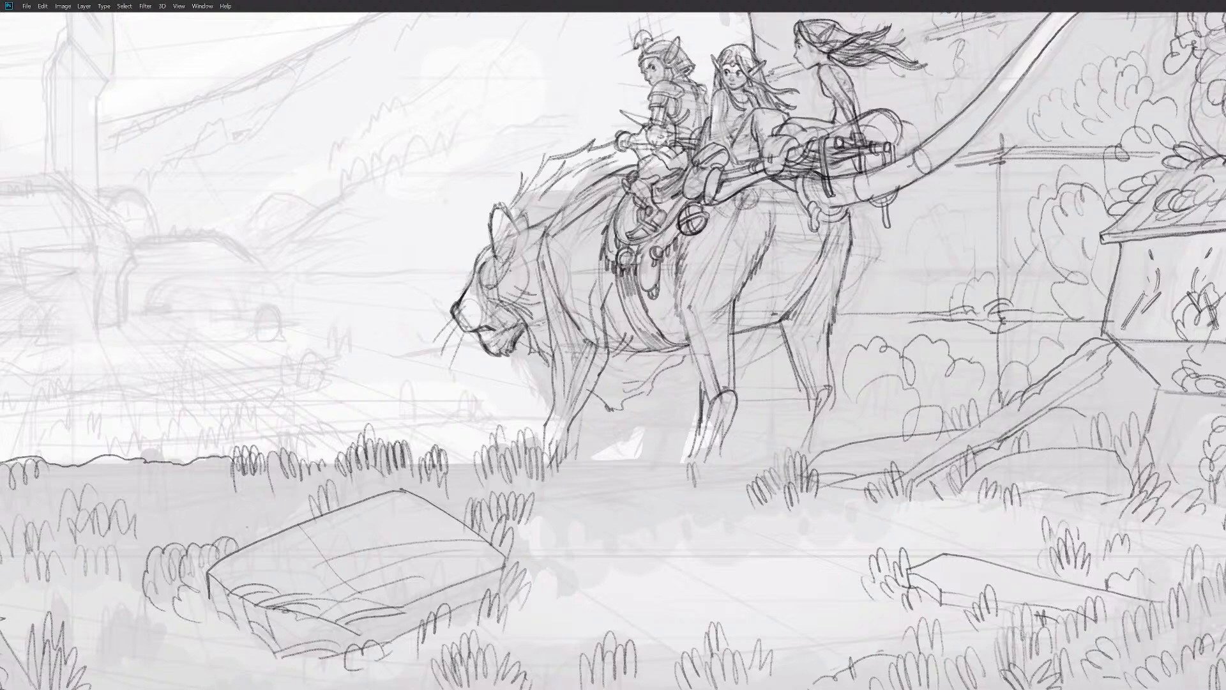
drag(492, 226, 520, 282)
mouse_move(528, 211)
mouse_down()
mouse_move(525, 235)
mouse_move(524, 177)
mouse_up()
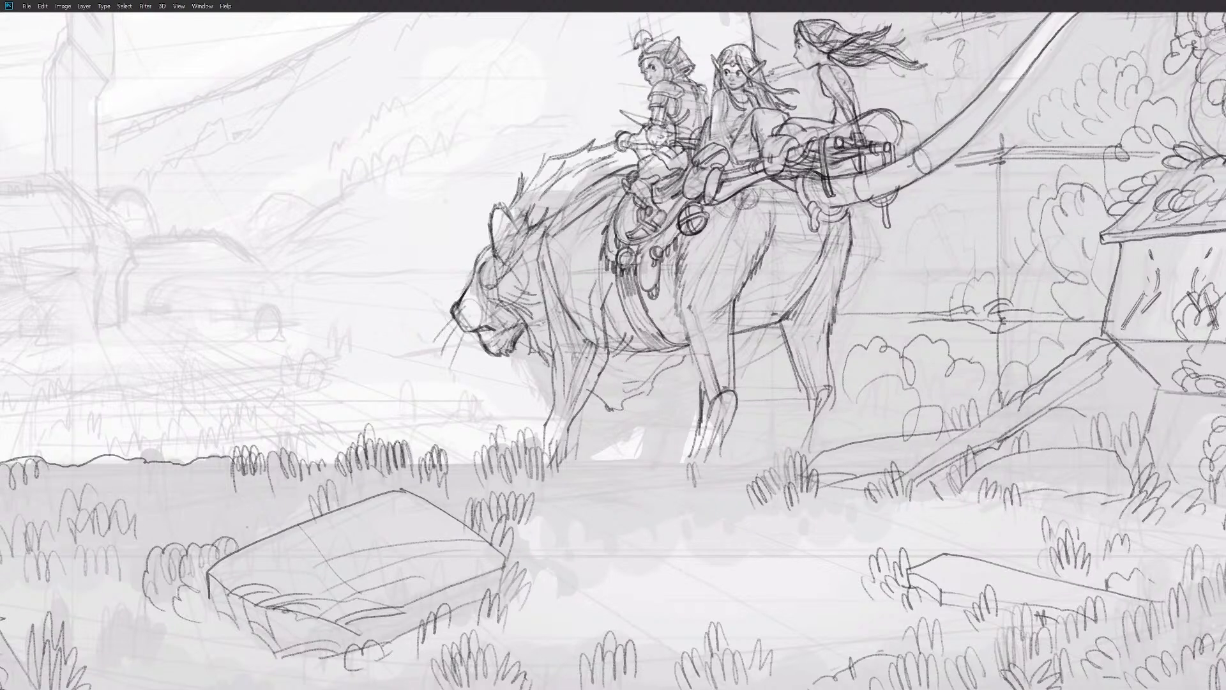
Step: Rework the front edge of the beast's ear and its connection to the forehead
mouse_move(493, 216)
mouse_down()
mouse_move(506, 260)
mouse_move(495, 244)
mouse_move(502, 256)
mouse_move(504, 203)
mouse_move(498, 240)
mouse_up()
key(ctrl+z)
key(ctrl+z)
key(ctrl+z)
drag(495, 203, 504, 253)
key(ctrl+z)
mouse_move(492, 209)
mouse_down()
mouse_move(498, 235)
mouse_move(477, 257)
mouse_move(481, 247)
mouse_up()
Step: Define the ragged fur hanging beneath the beast's belly between the front and hind legs
mouse_move(526, 316)
mouse_down()
mouse_move(535, 346)
mouse_move(618, 413)
mouse_move(679, 359)
mouse_move(640, 374)
mouse_up()
drag(665, 328, 680, 334)
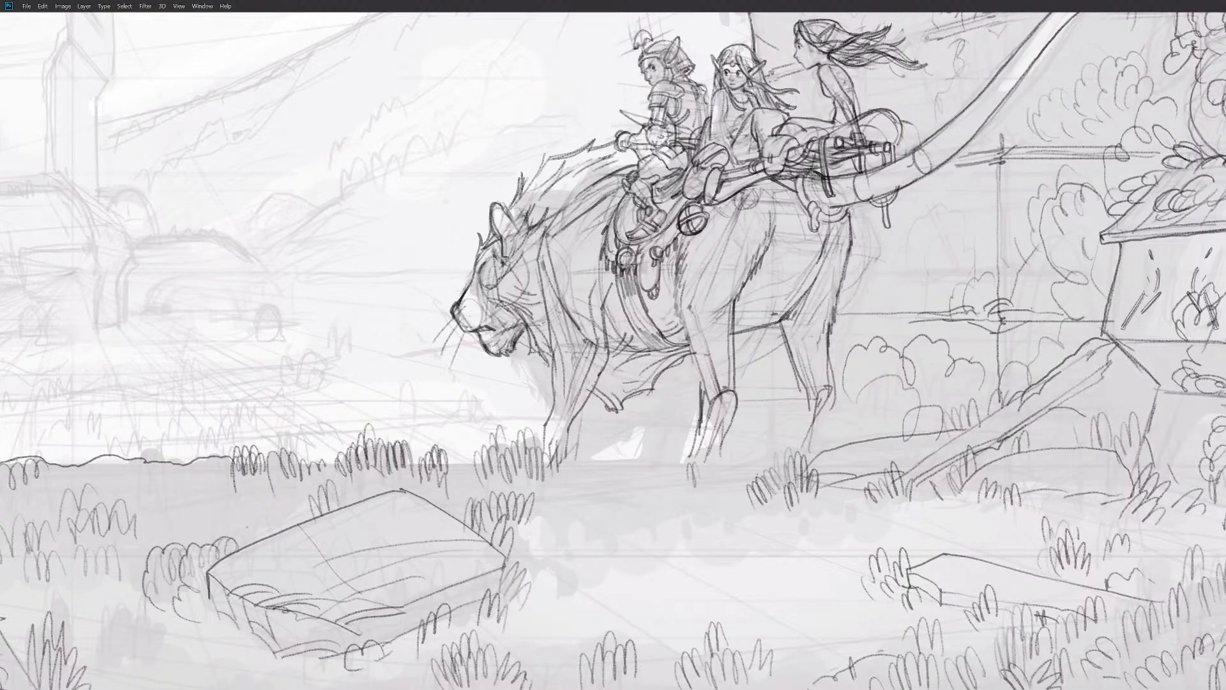
mouse_move(635, 357)
mouse_down()
mouse_move(612, 353)
mouse_move(621, 386)
mouse_move(642, 395)
mouse_up()
mouse_move(624, 352)
mouse_down()
mouse_move(631, 378)
mouse_move(615, 374)
mouse_move(619, 389)
mouse_up()
mouse_move(617, 387)
mouse_down()
mouse_move(643, 401)
mouse_move(637, 347)
mouse_up()
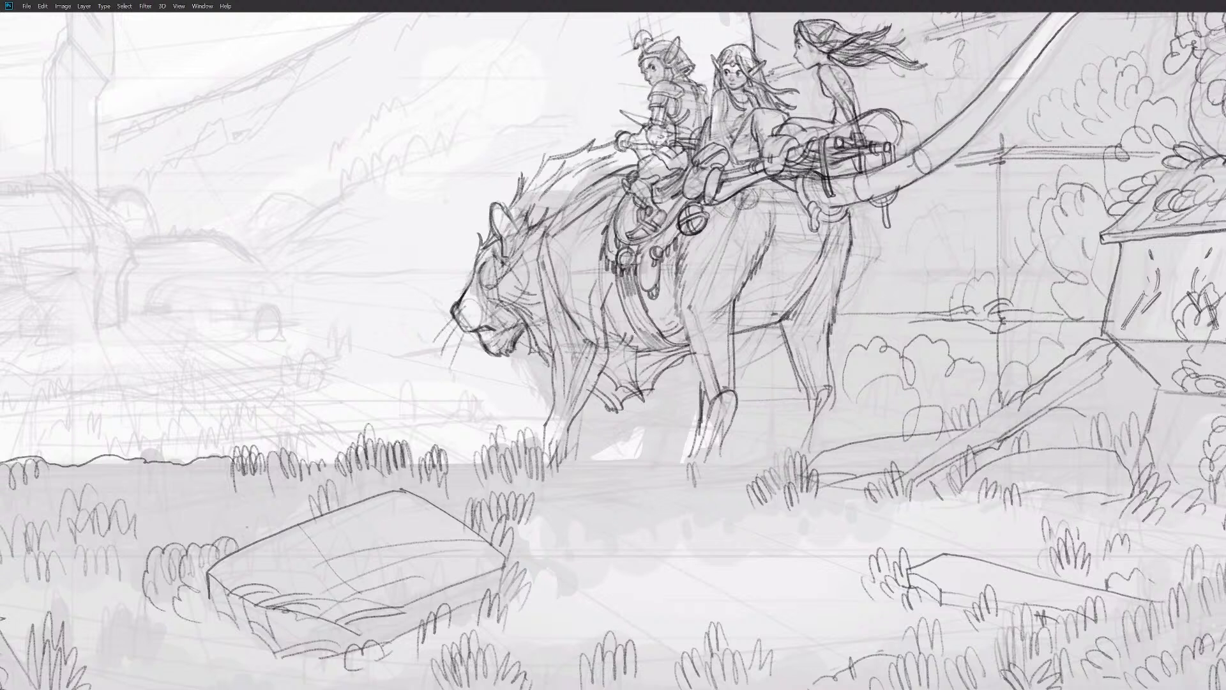
mouse_move(664, 371)
mouse_down()
mouse_move(685, 382)
mouse_move(700, 360)
mouse_up()
Step: Strengthen the contours of the beast's shoulder and front leg and add short strokes at the mane behind the ear
drag(753, 436, 694, 451)
drag(719, 407, 791, 448)
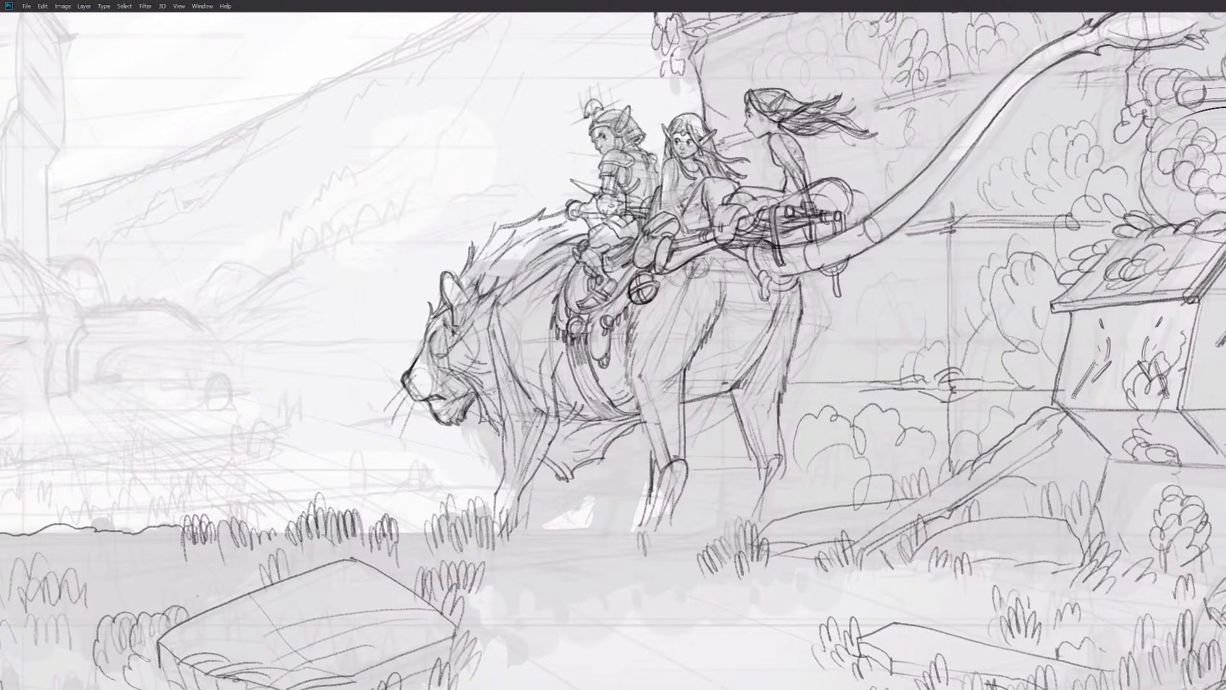
mouse_move(503, 285)
mouse_down()
mouse_move(489, 324)
mouse_move(497, 386)
mouse_up()
mouse_move(558, 265)
mouse_down()
mouse_move(499, 310)
mouse_move(526, 414)
mouse_move(541, 407)
mouse_up()
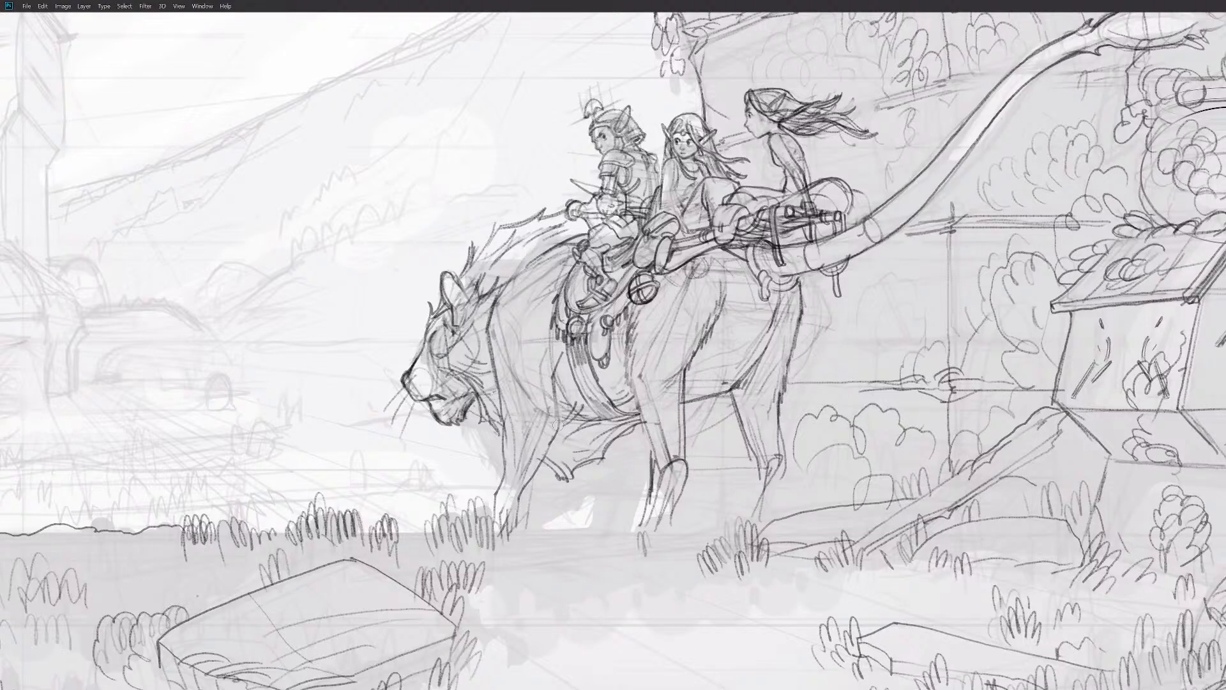
drag(554, 380, 547, 447)
drag(490, 347, 503, 439)
drag(488, 332, 504, 442)
drag(657, 420, 633, 414)
mouse_move(506, 265)
mouse_down()
mouse_move(542, 237)
mouse_move(473, 296)
mouse_move(516, 256)
mouse_move(477, 281)
mouse_move(506, 248)
mouse_move(493, 269)
mouse_move(526, 249)
mouse_move(482, 267)
mouse_up()
drag(473, 286, 460, 304)
Step: Sketch muscle and fur lines across the beast's flank and haunch, undoing the latest strokes
drag(659, 456, 619, 449)
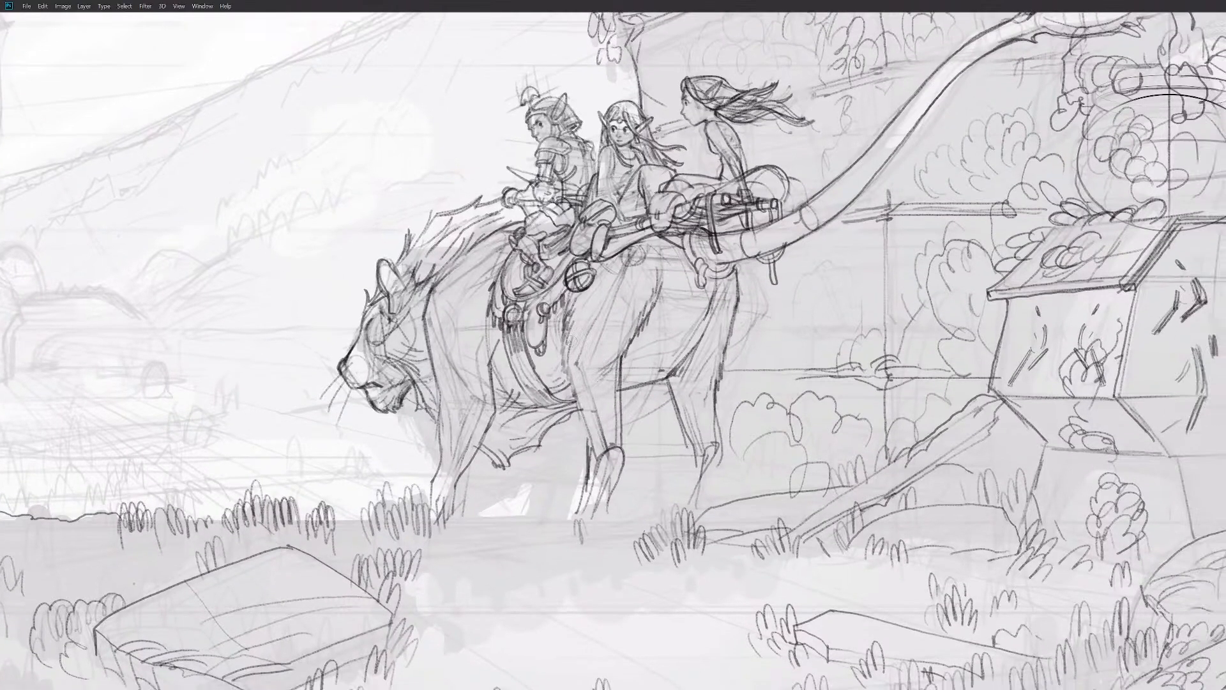
drag(570, 312, 570, 380)
drag(660, 268, 630, 359)
mouse_move(672, 247)
mouse_down()
mouse_move(672, 280)
mouse_move(647, 329)
mouse_up()
drag(737, 278, 713, 313)
mouse_move(670, 251)
mouse_down()
mouse_move(680, 283)
mouse_move(612, 370)
mouse_up()
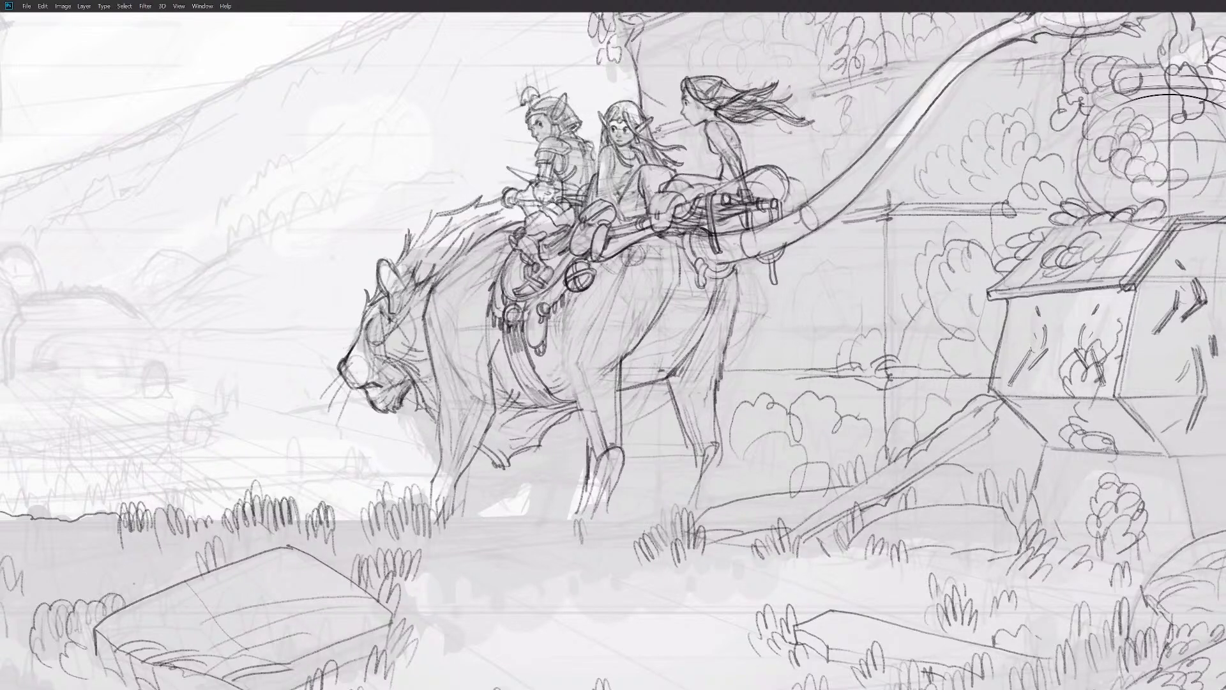
key(ctrl+z)
mouse_move(741, 250)
mouse_down()
mouse_move(706, 254)
mouse_move(681, 279)
mouse_move(729, 288)
mouse_move(692, 260)
mouse_move(629, 366)
mouse_up()
key(ctrl+z)
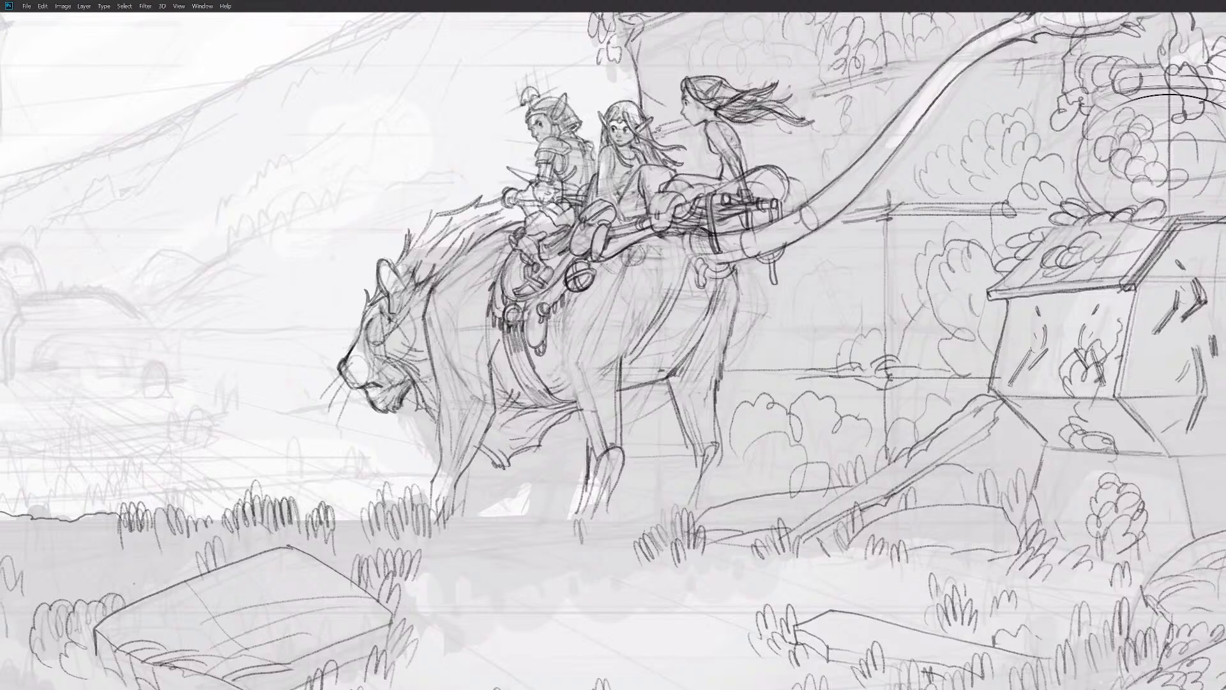
key(ctrl+z)
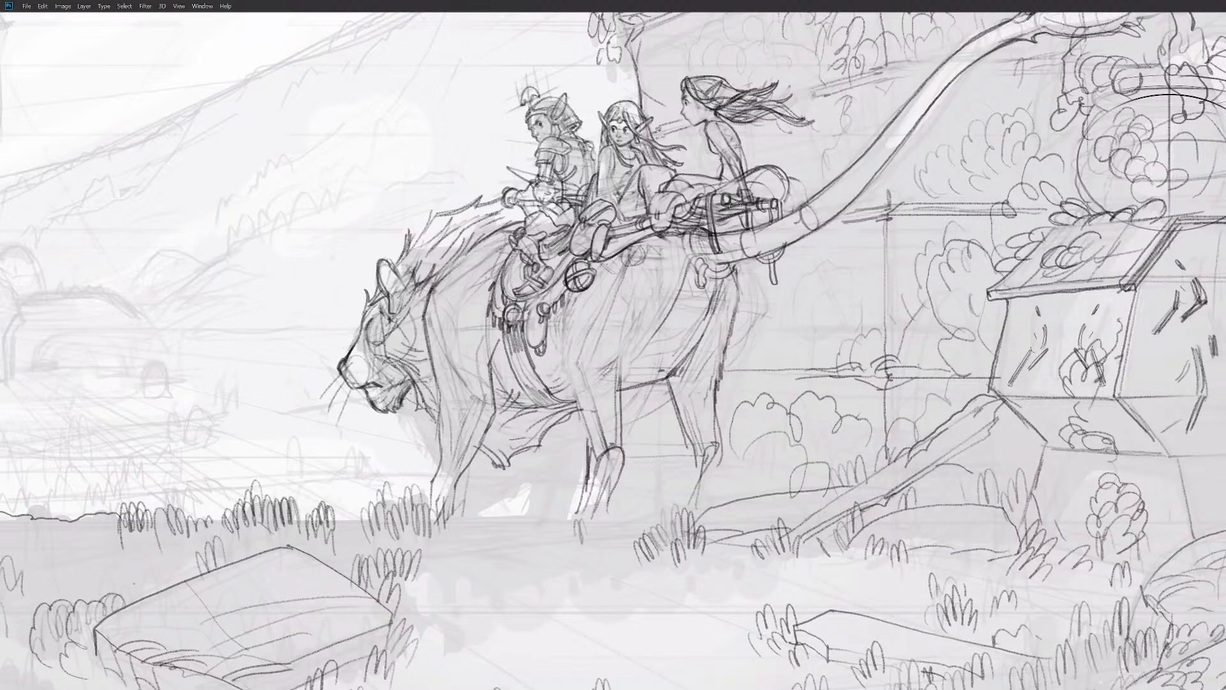
Step: Rework the beast's thigh and rump contours and the front edge of the near hind leg
mouse_move(676, 299)
mouse_down()
mouse_move(622, 374)
mouse_move(619, 412)
mouse_up()
drag(739, 309, 714, 395)
drag(736, 263, 712, 413)
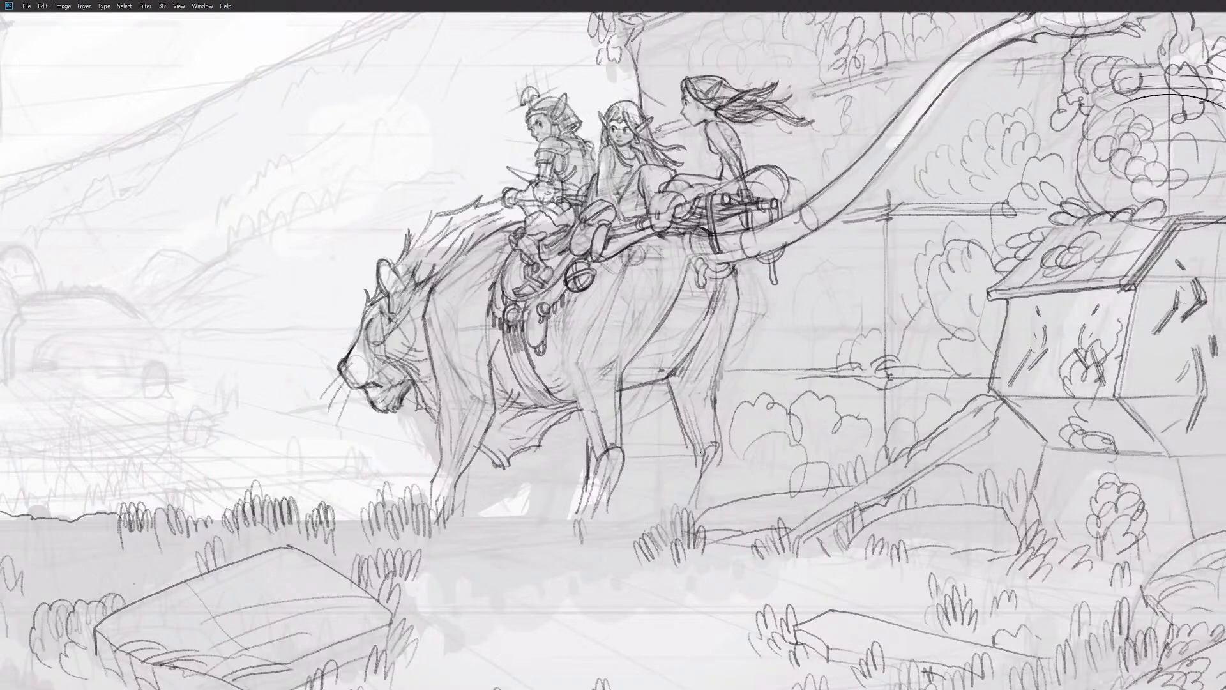
drag(741, 324, 757, 332)
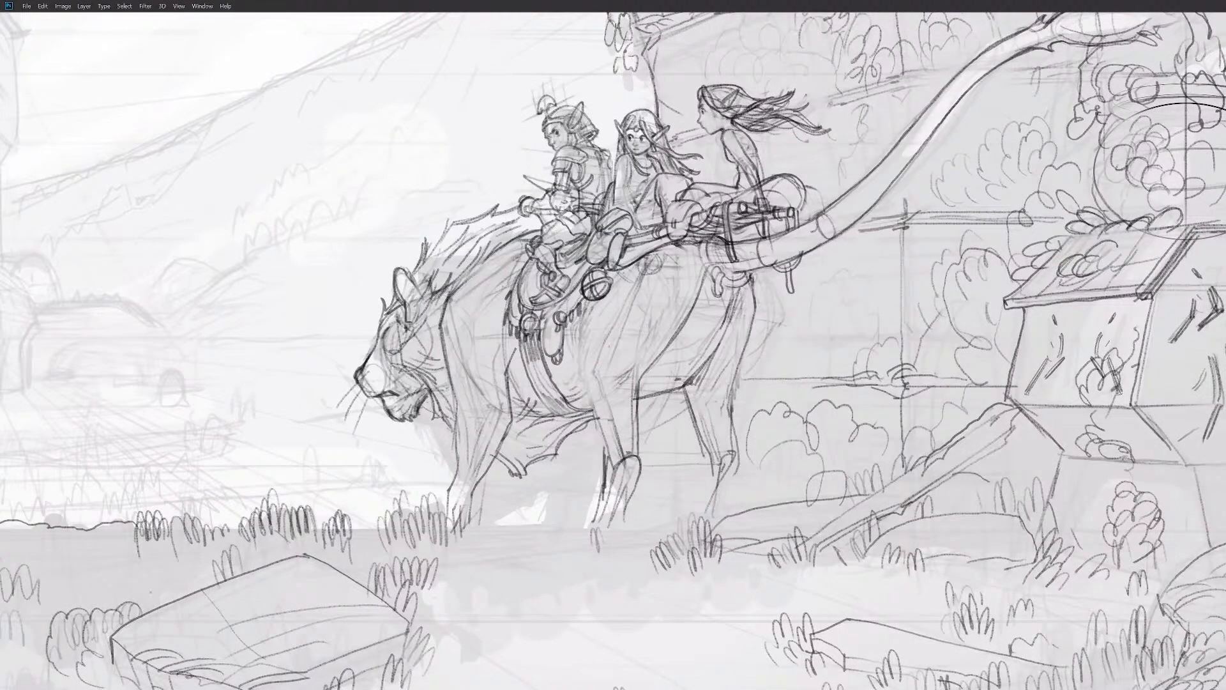
mouse_move(581, 344)
mouse_down()
mouse_move(587, 318)
mouse_move(576, 384)
mouse_up()
drag(577, 375, 608, 471)
mouse_move(683, 273)
mouse_down()
mouse_move(640, 377)
mouse_move(681, 277)
mouse_up()
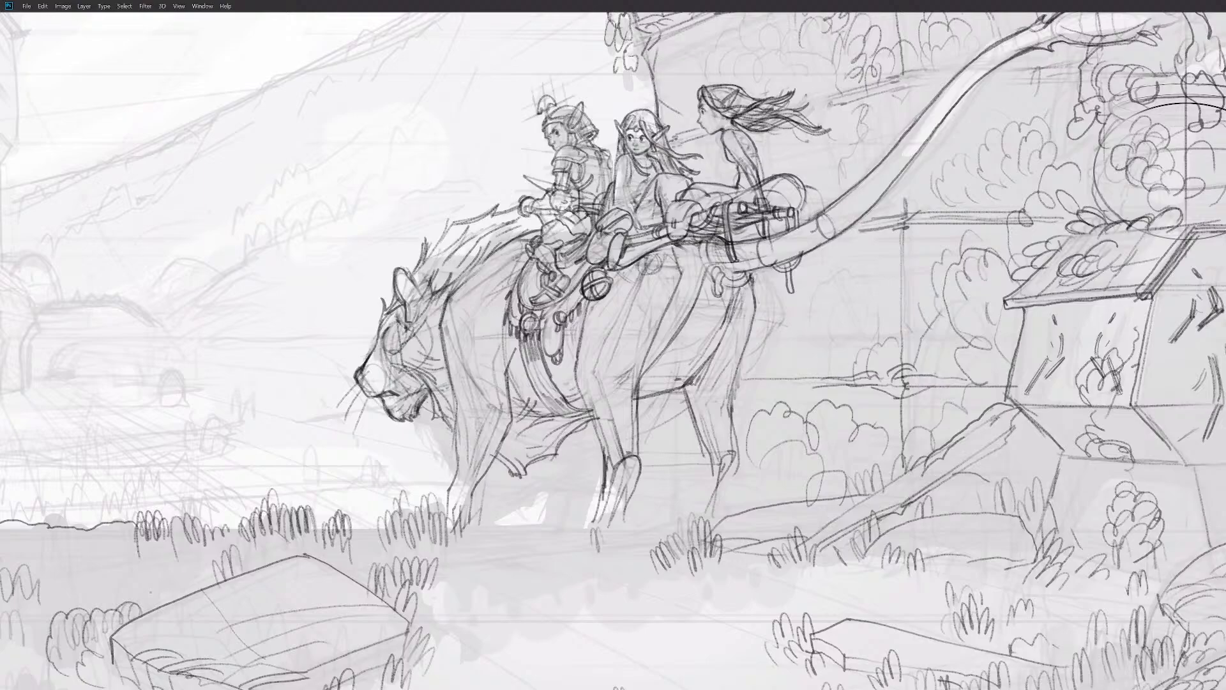
Step: Refine the beast's rump and tail base around the straps of the rear saddle gear
scroll(748, 396, down, 2)
mouse_move(749, 396)
mouse_down()
mouse_move(674, 396)
mouse_move(728, 396)
mouse_up()
drag(723, 350, 761, 350)
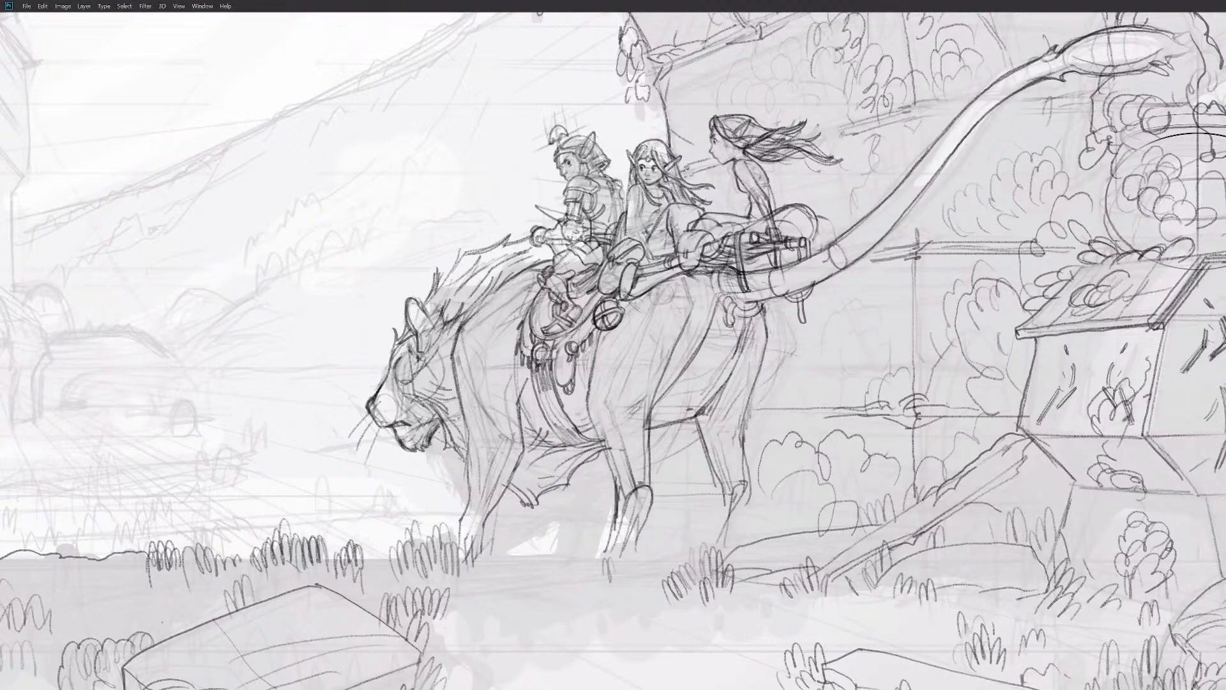
drag(717, 281, 713, 304)
drag(743, 282, 741, 239)
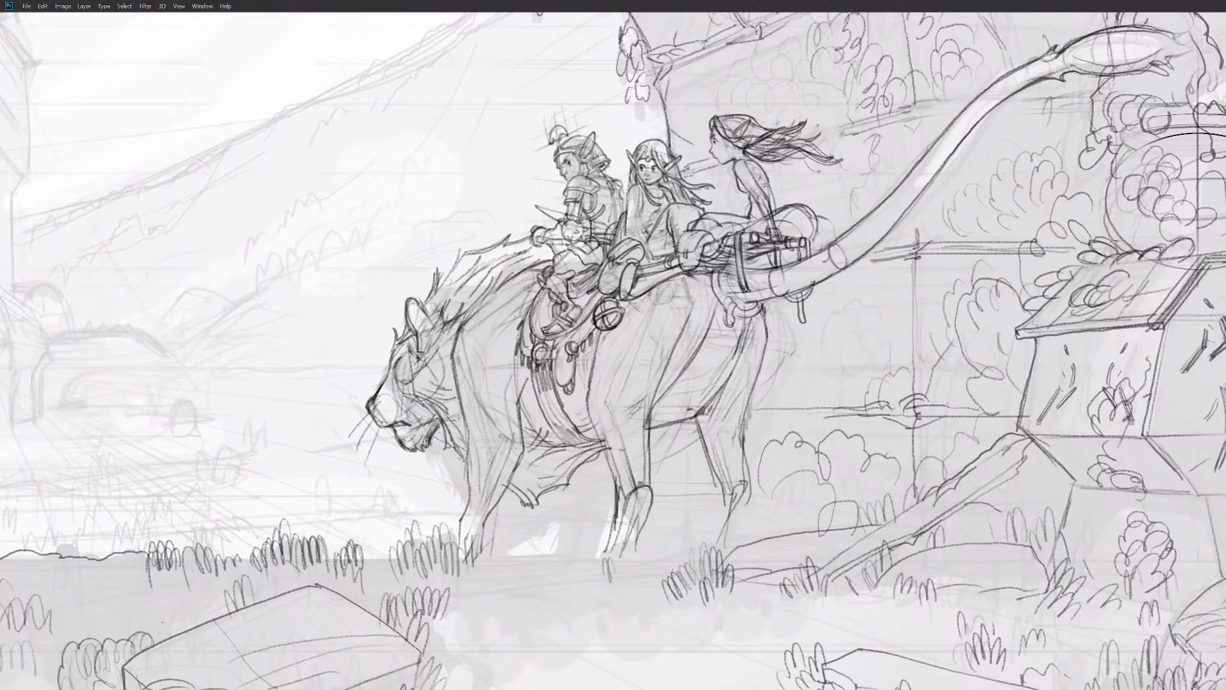
drag(828, 277, 798, 290)
drag(799, 251, 787, 264)
drag(786, 249, 779, 266)
Step: Lighten the tail's lower contour and rework its upper stretch using a lasso selection, clearing the selection when done
scroll(825, 369, down, 5)
scroll(836, 333, up, 5)
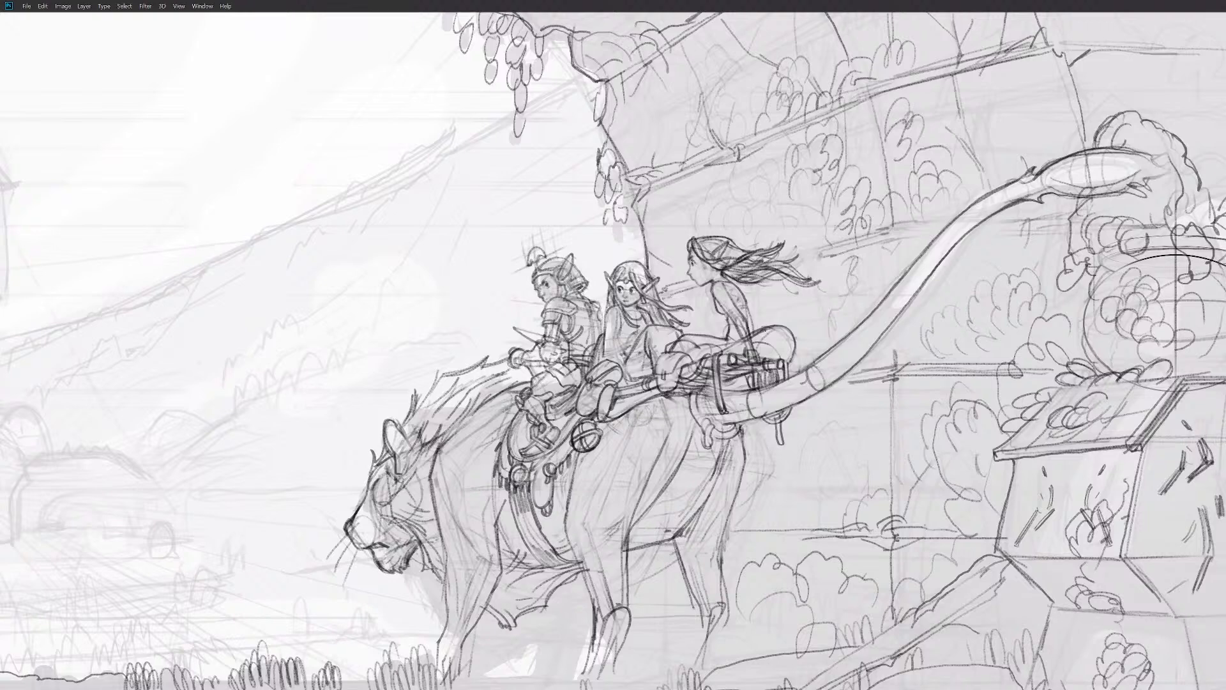
drag(836, 333, 893, 250)
drag(686, 419, 741, 365)
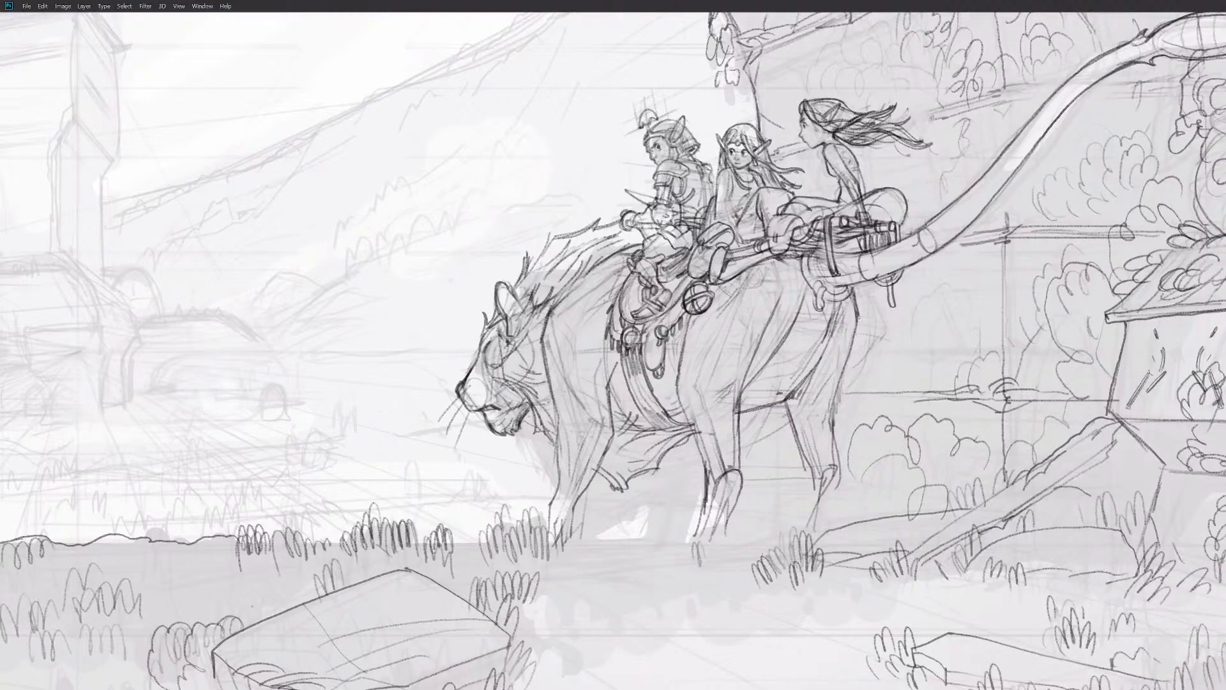
mouse_move(956, 280)
mouse_down()
mouse_move(967, 262)
mouse_move(828, 366)
mouse_up()
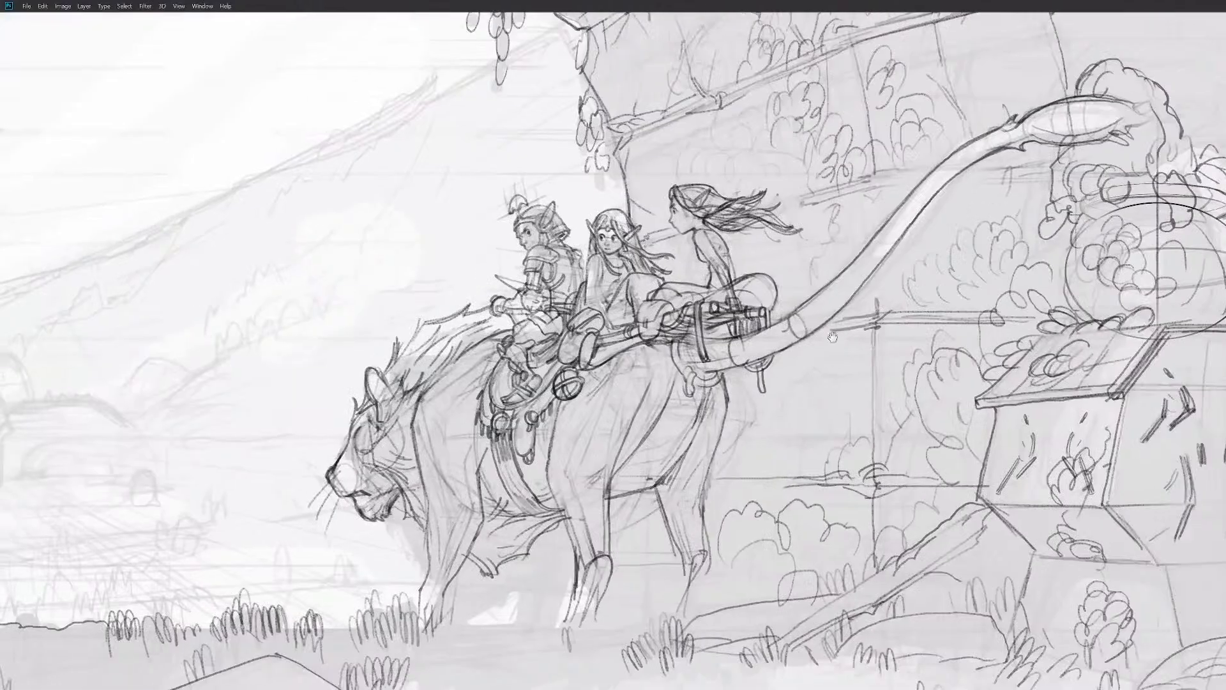
drag(760, 333, 862, 251)
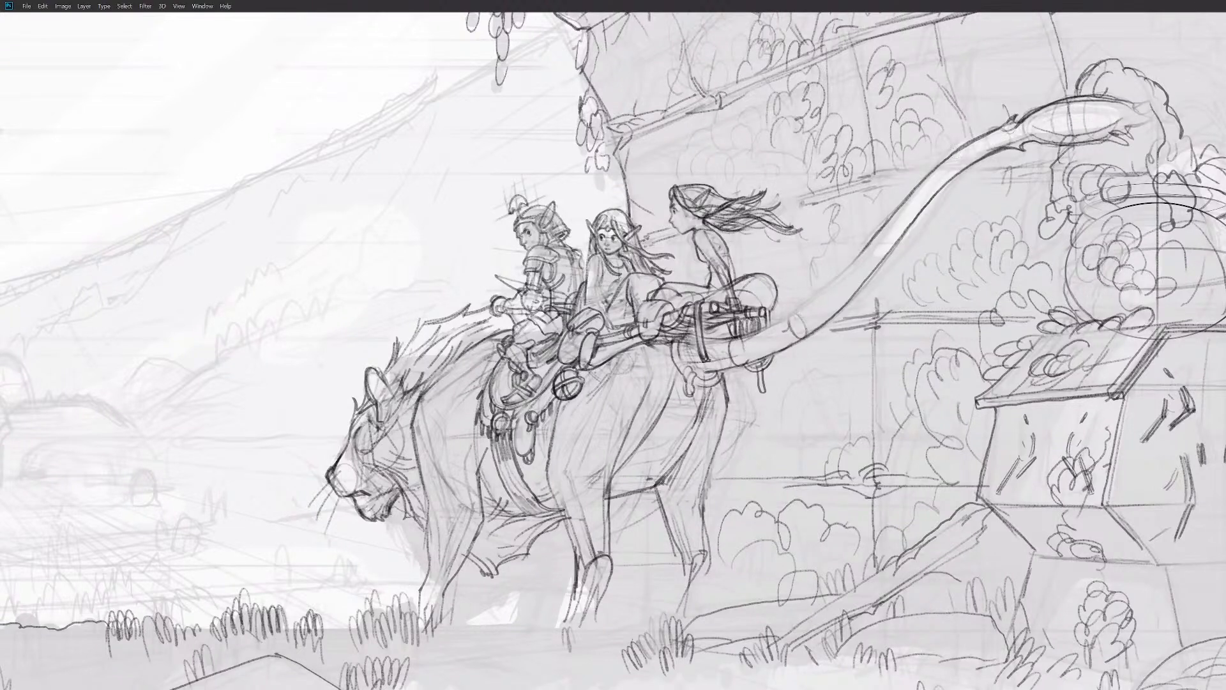
drag(902, 207, 1014, 130)
key(l)
mouse_move(934, 180)
mouse_down()
mouse_move(1025, 122)
mouse_move(856, 230)
mouse_move(789, 309)
mouse_move(965, 159)
mouse_move(952, 167)
mouse_up()
key(b)
key(ctrl+d)
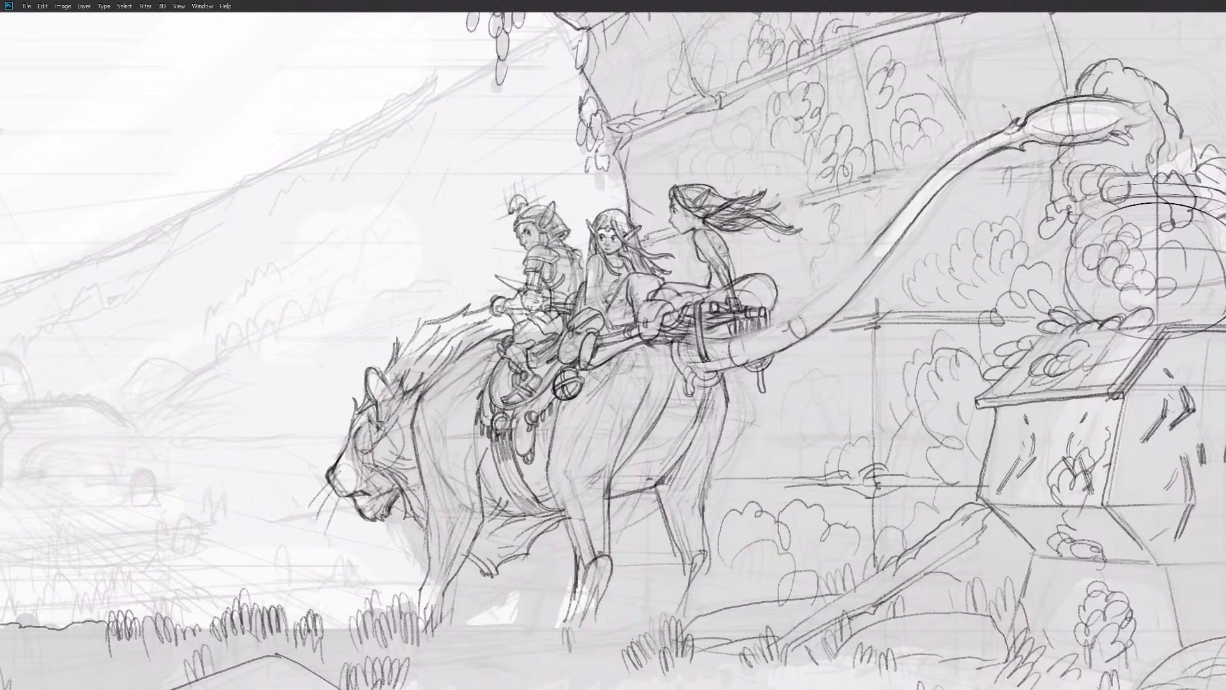
Step: Redraw the tail's contours from the saddle gear up toward the curve of the tail
drag(717, 342, 813, 307)
drag(873, 247, 798, 326)
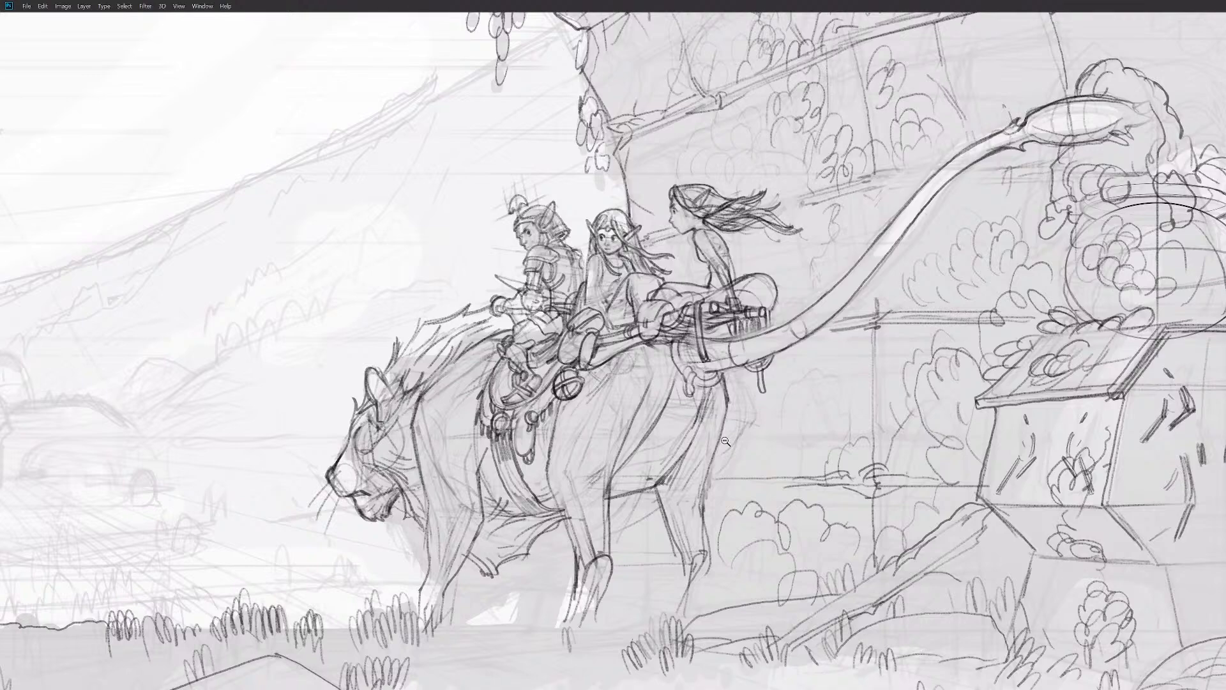
scroll(809, 415, down, 6)
scroll(831, 435, up, 5)
scroll(850, 361, up, 3)
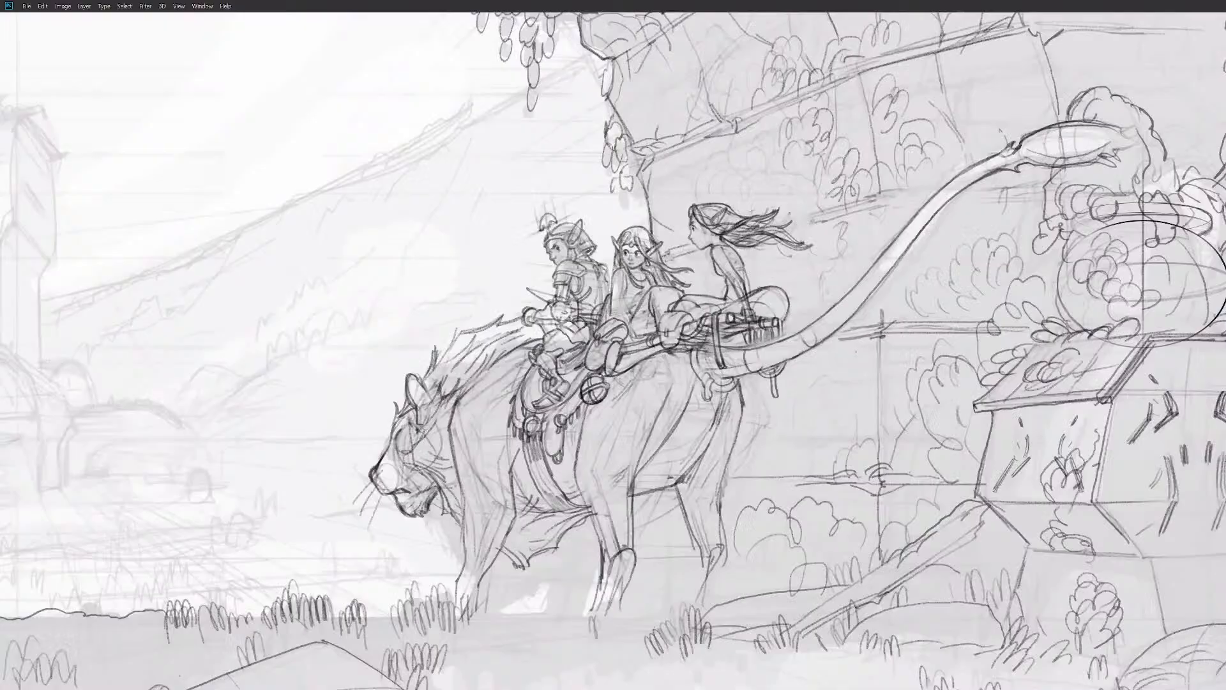
drag(796, 340, 730, 361)
drag(774, 426, 769, 426)
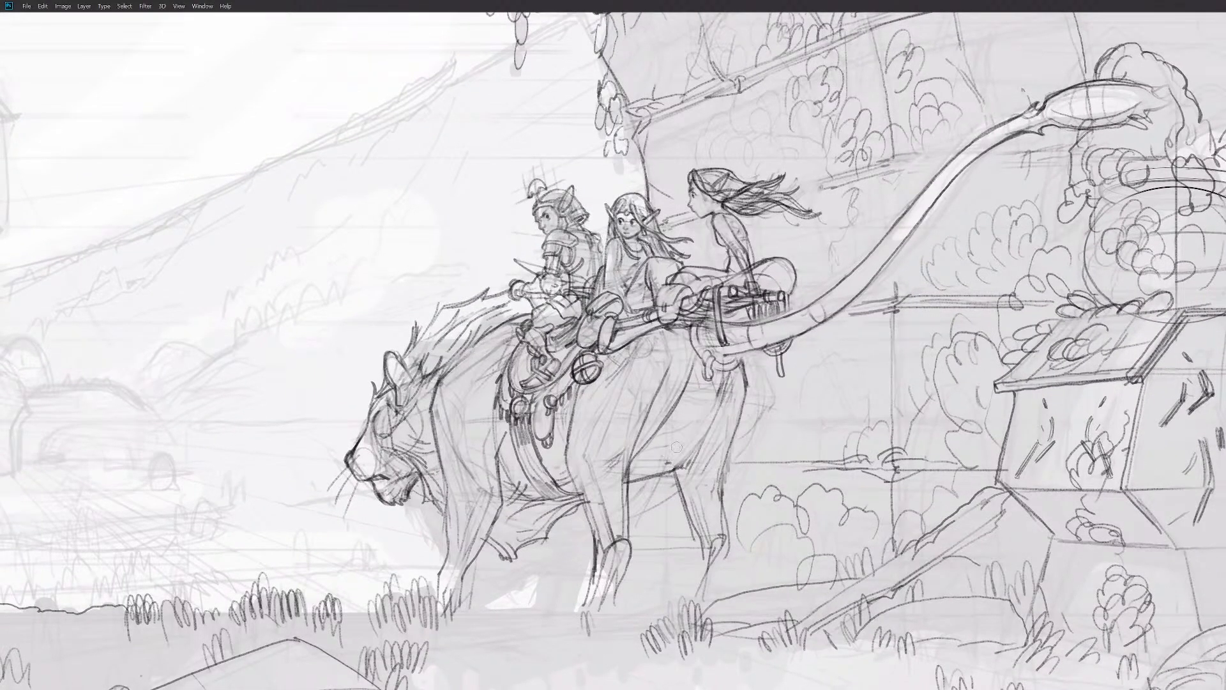
Step: Redraw the front contour of the beast's rearmost hind leg and the underside of the thigh above it
drag(726, 387, 650, 477)
mouse_move(673, 452)
mouse_down()
mouse_move(639, 483)
mouse_move(668, 491)
mouse_up()
drag(713, 447, 690, 467)
key(ctrl+alt+z)
key(ctrl+alt+z)
mouse_move(543, 500)
mouse_down()
mouse_move(631, 469)
mouse_move(698, 426)
mouse_up()
drag(725, 374, 688, 432)
key(w)
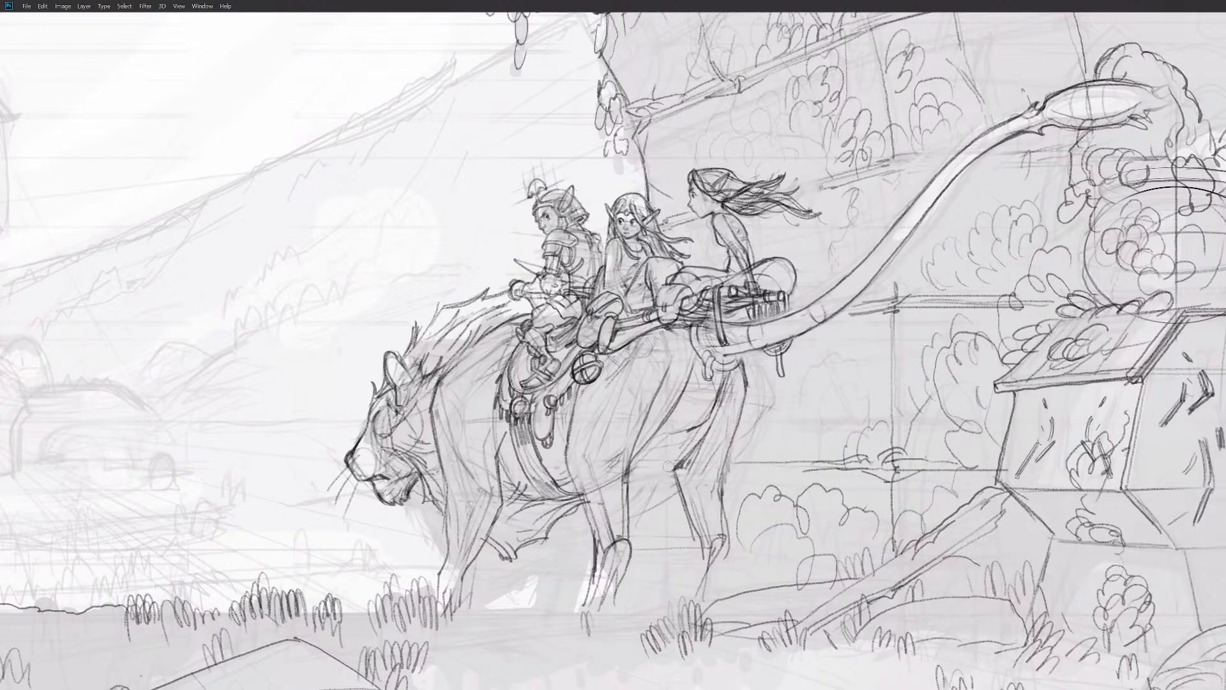
drag(660, 434, 679, 511)
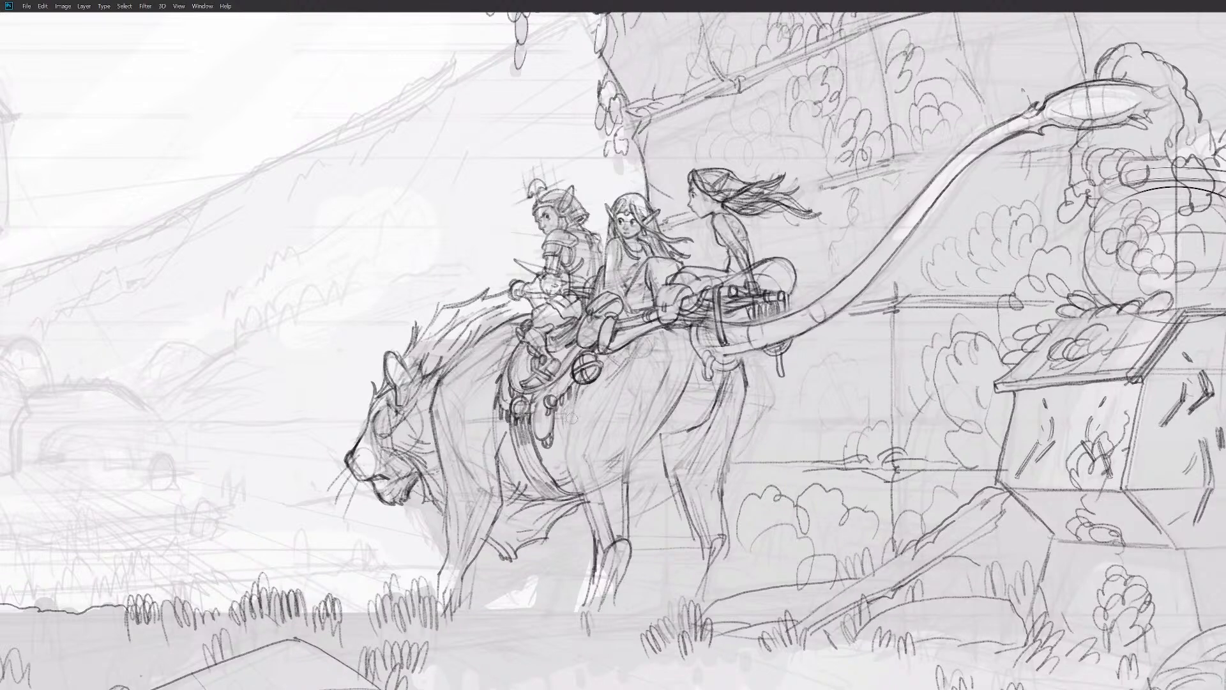
Step: Redraw the forward hind leg's front edge from the saddle gear to the hock and strengthen its rear edge
drag(553, 458, 593, 543)
mouse_move(589, 372)
mouse_down()
mouse_move(554, 445)
mouse_move(572, 509)
mouse_up()
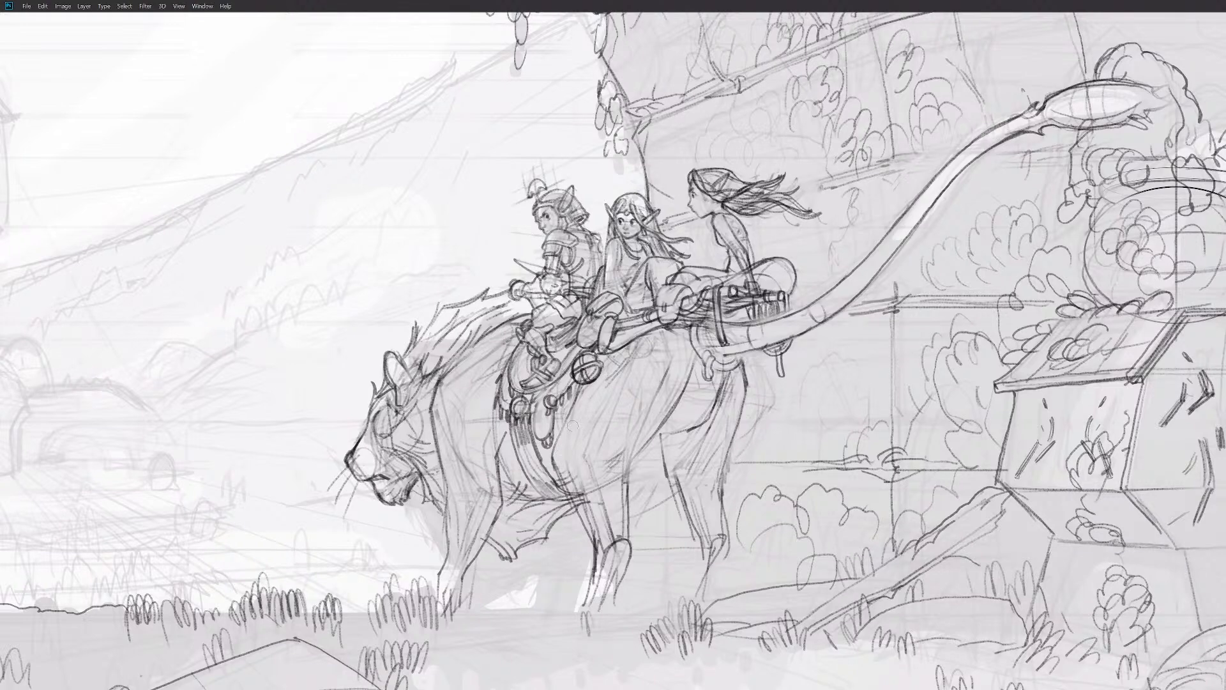
drag(583, 377, 562, 427)
key(ctrl+z)
drag(586, 383, 555, 480)
drag(654, 432, 626, 492)
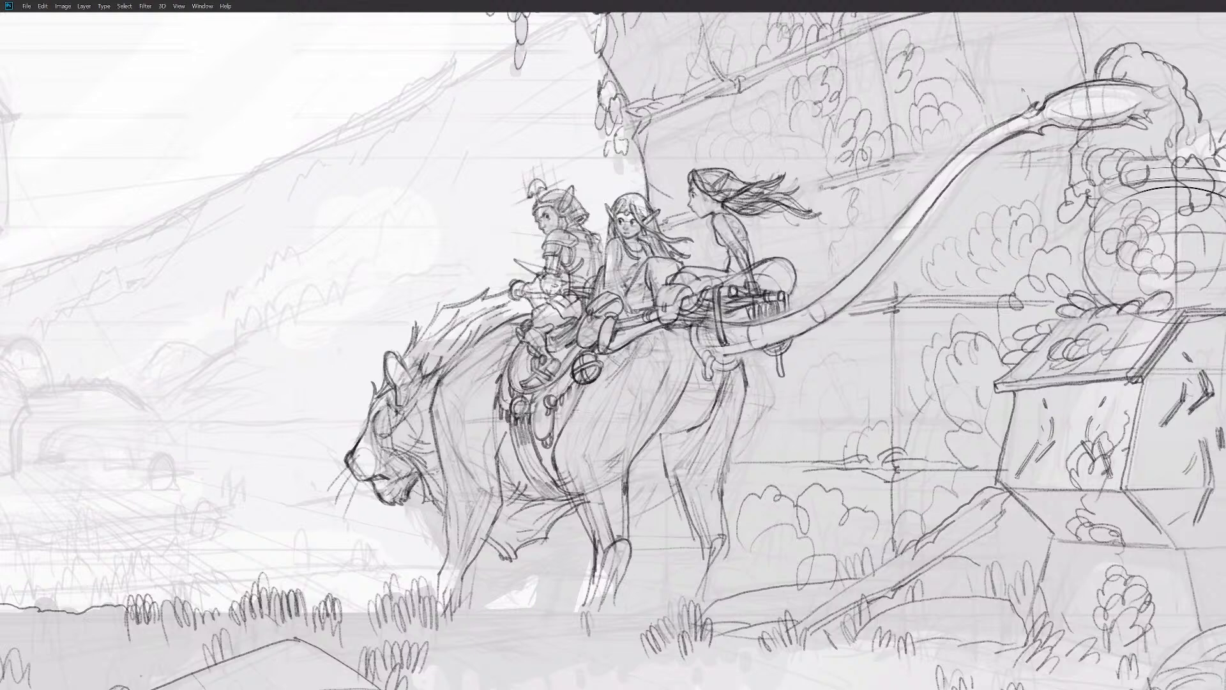
drag(554, 461, 593, 540)
key(ctrl+z)
drag(554, 465, 594, 537)
drag(626, 491, 625, 538)
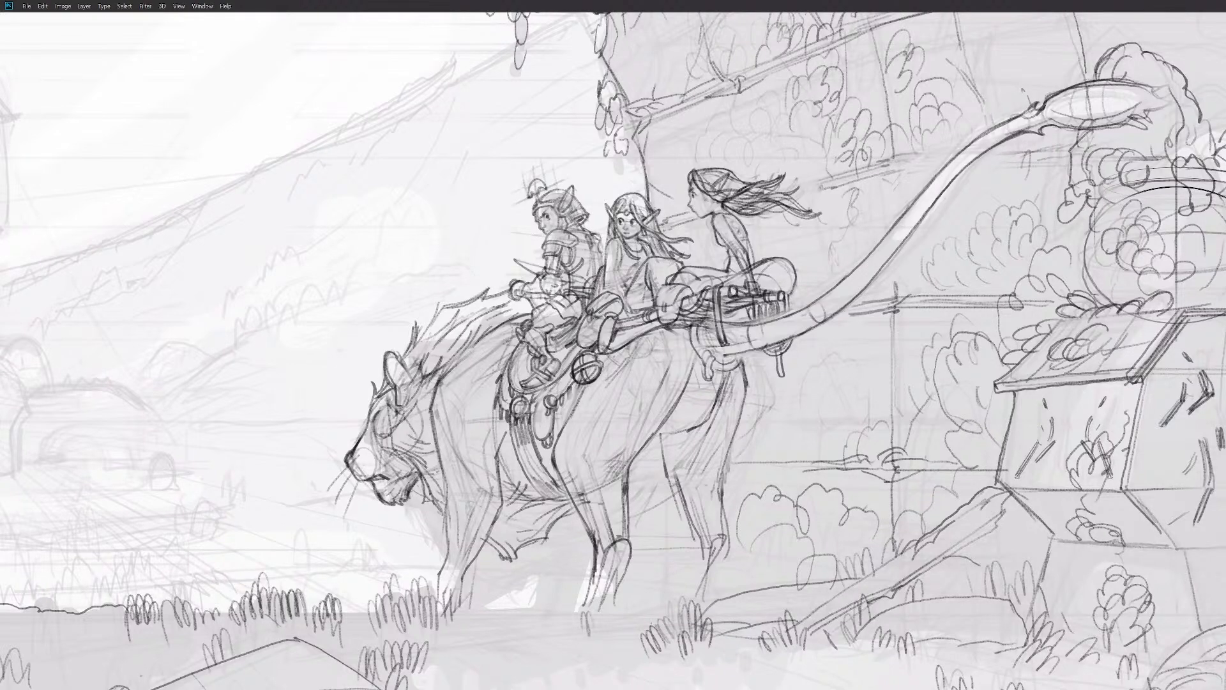
drag(607, 468, 600, 485)
drag(730, 473, 704, 455)
key(ctrl+z)
key(ctrl+z)
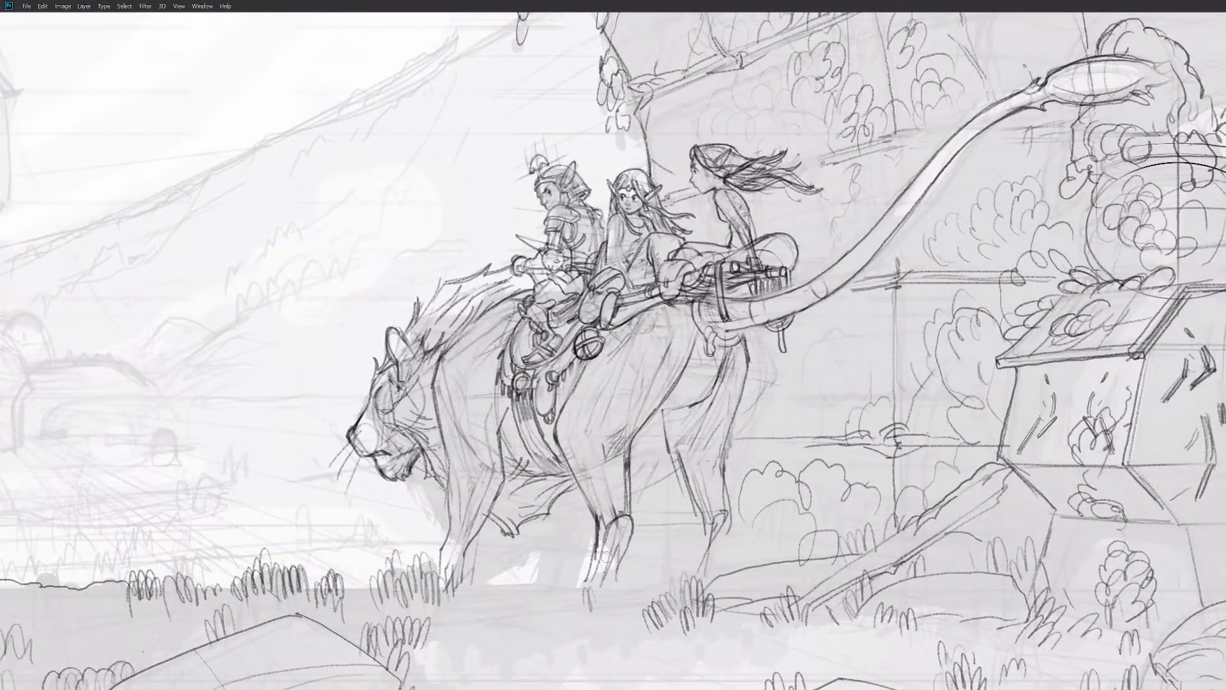
Step: Add light cross-contour strokes over the beast's shoulder and flank and reinforce the thigh's rear contour
drag(699, 430, 671, 459)
drag(755, 387, 784, 356)
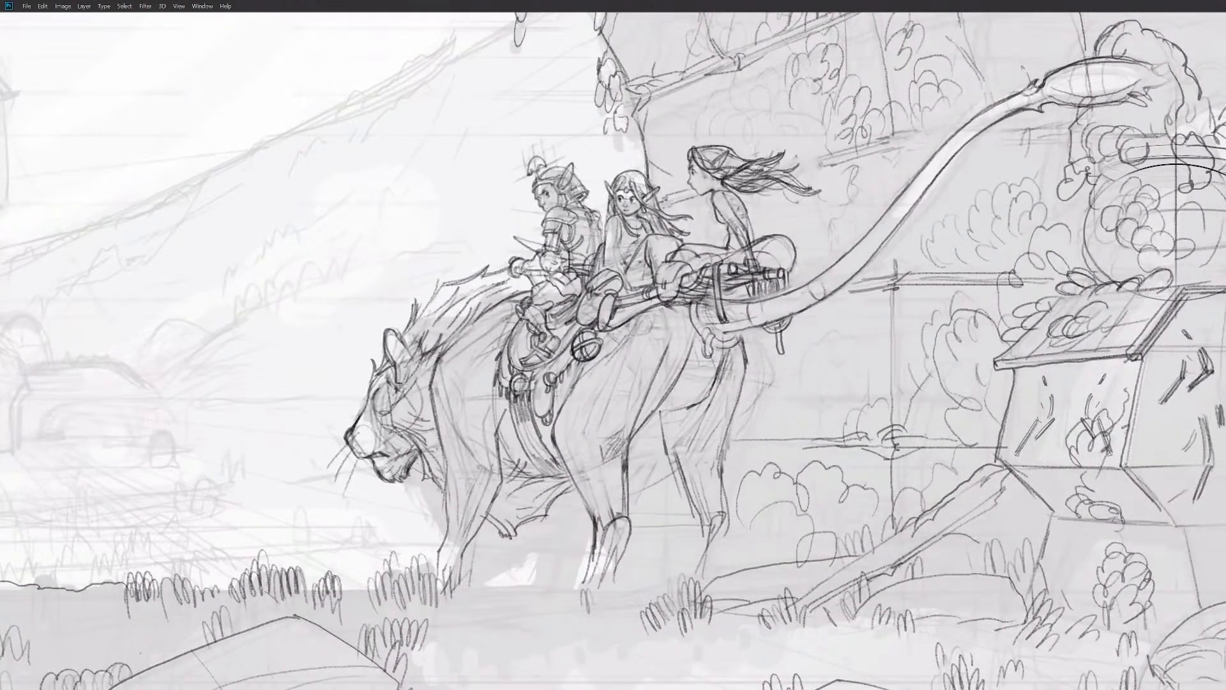
mouse_move(721, 487)
mouse_down()
mouse_move(743, 528)
mouse_move(671, 519)
mouse_move(780, 519)
mouse_up()
alt+click(743, 527)
drag(602, 487, 662, 475)
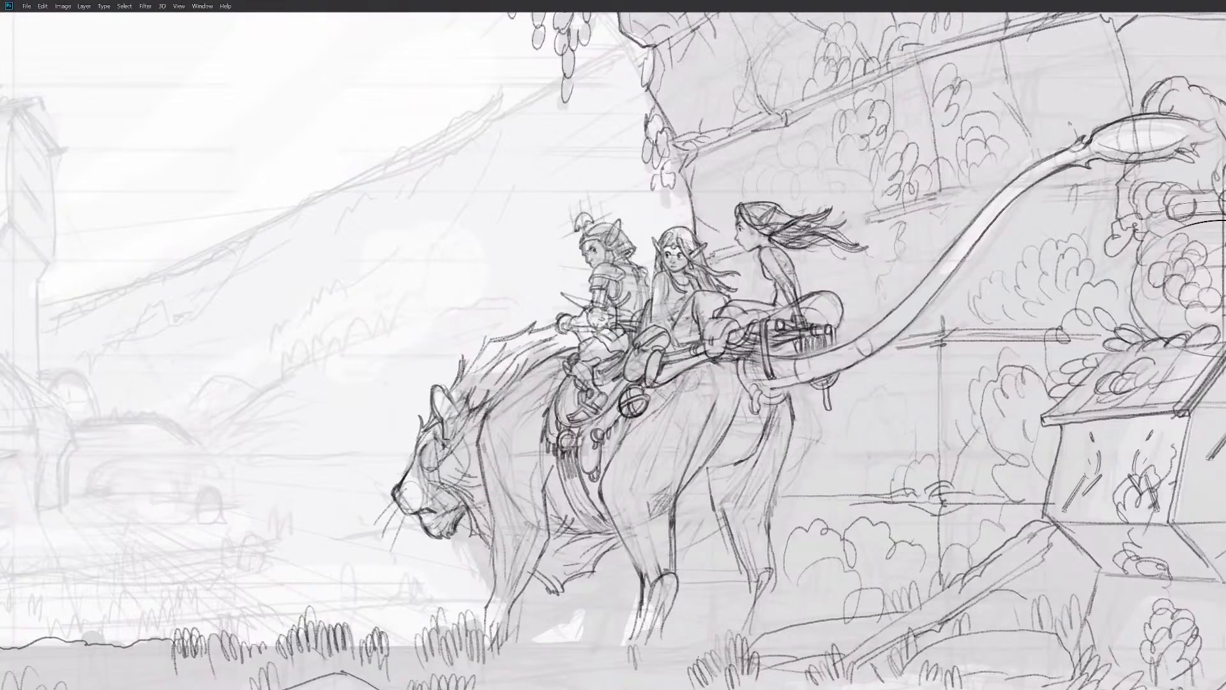
drag(619, 520, 637, 521)
drag(640, 473, 665, 470)
drag(518, 486, 539, 483)
mouse_move(688, 439)
mouse_down()
mouse_move(665, 485)
mouse_move(663, 571)
mouse_up()
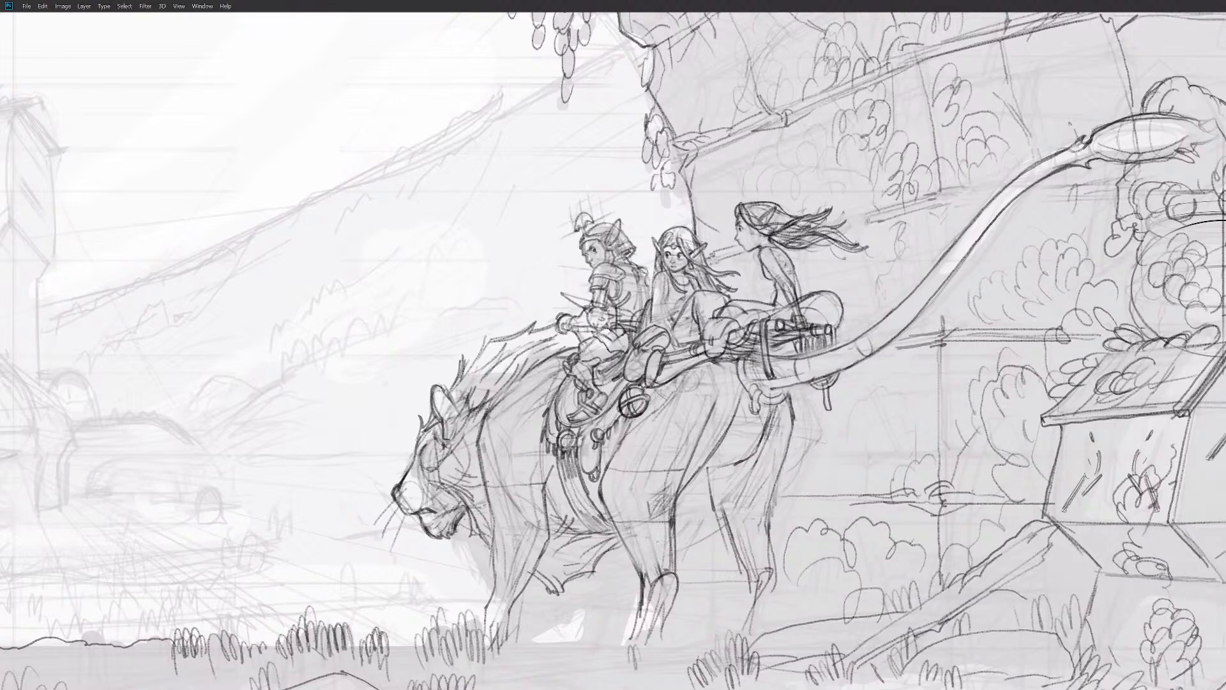
mouse_move(694, 411)
mouse_down()
mouse_move(661, 488)
mouse_move(662, 565)
mouse_up()
Step: Rework the forward hind leg's hock with a fuller heel curve and redraw the lower leg down to the ground
key(z)
mouse_move(721, 454)
mouse_down()
mouse_move(665, 447)
mouse_move(757, 446)
mouse_up()
mouse_move(639, 399)
mouse_down()
mouse_move(646, 426)
mouse_move(683, 462)
mouse_up()
key(space)
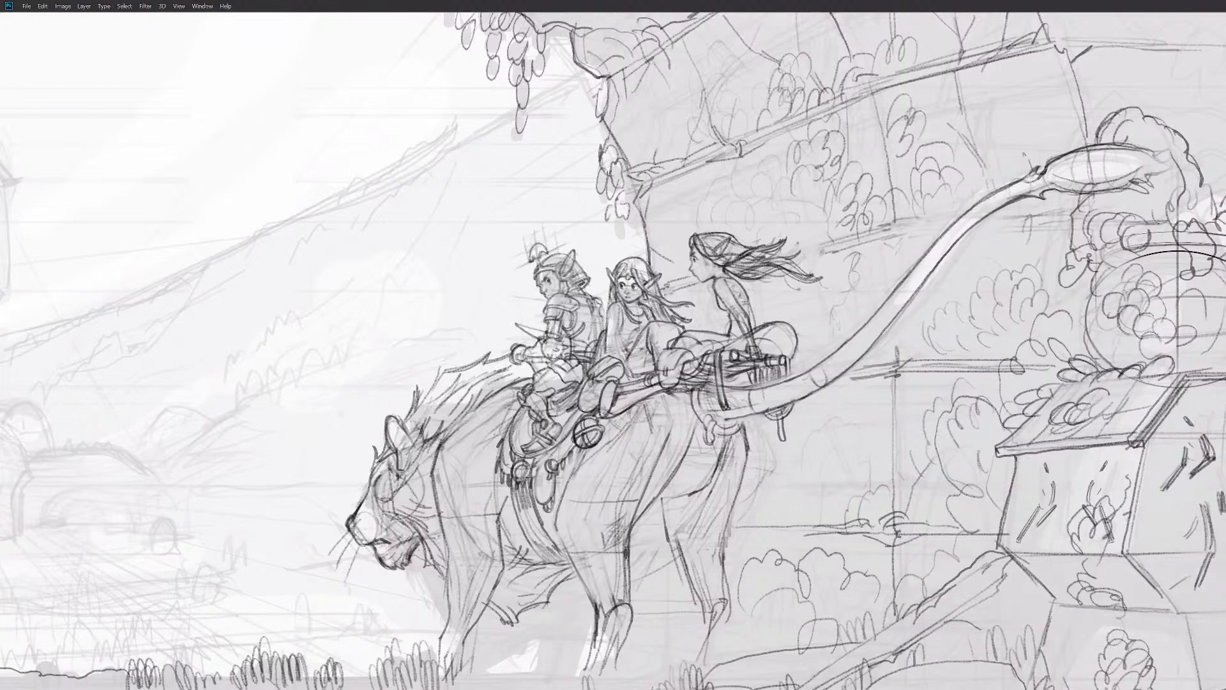
drag(566, 543, 571, 565)
scroll(613, 351, down, 3)
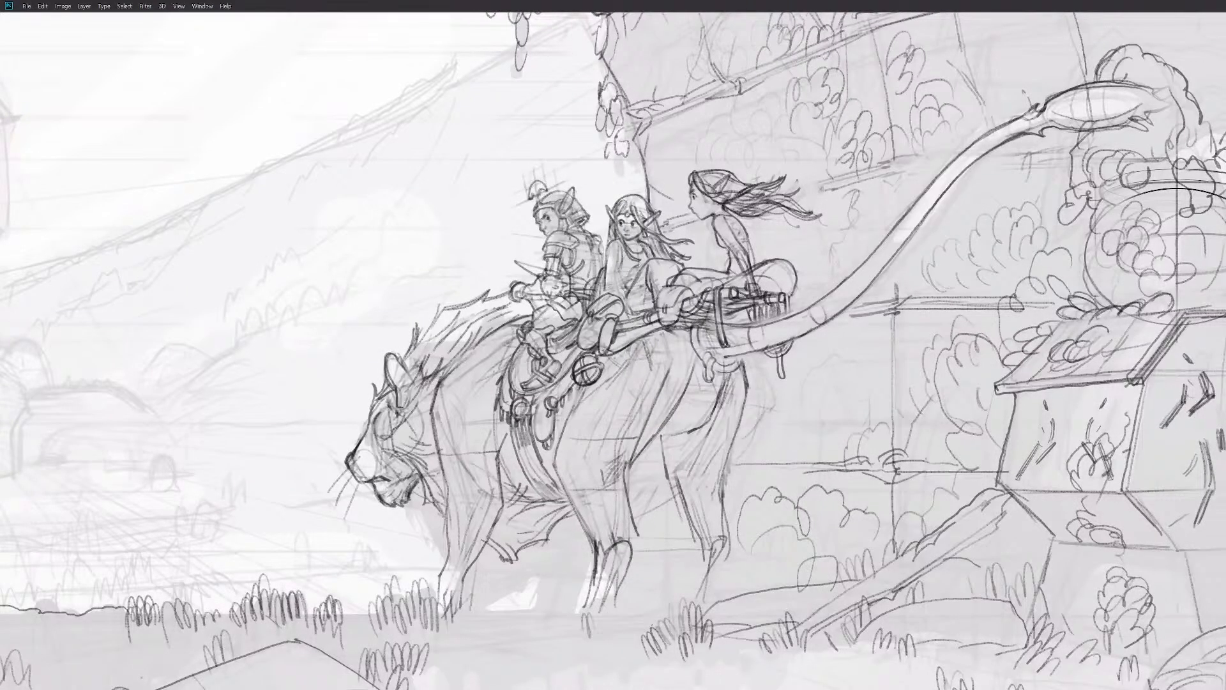
drag(636, 529, 639, 556)
mouse_move(616, 540)
mouse_down()
mouse_move(636, 530)
mouse_move(601, 568)
mouse_up()
mouse_move(598, 517)
mouse_down()
mouse_move(592, 542)
mouse_move(632, 558)
mouse_move(642, 526)
mouse_up()
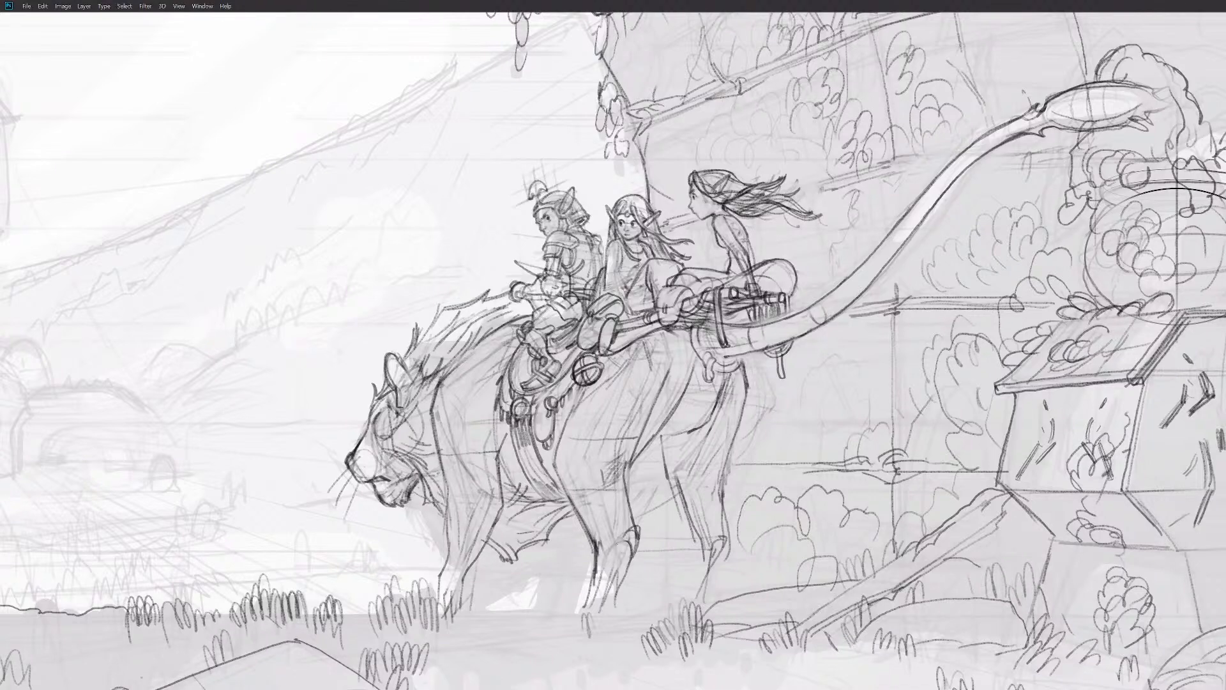
key(ctrl+z)
drag(635, 454, 637, 551)
drag(589, 605, 628, 530)
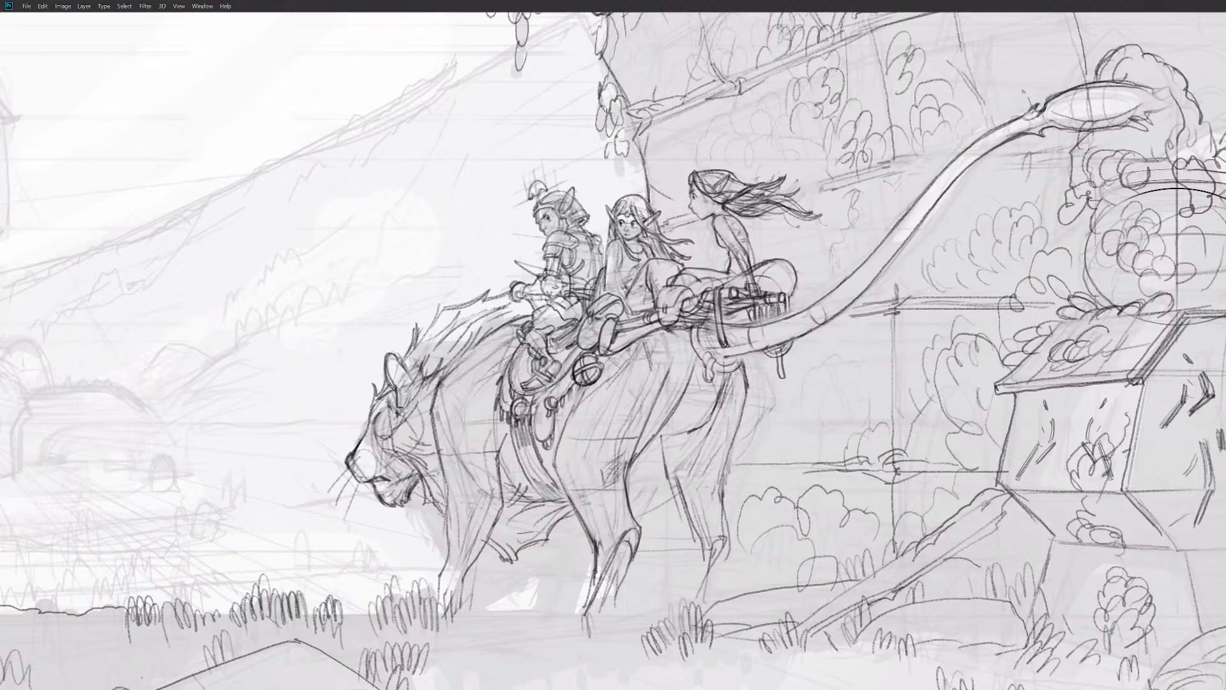
drag(617, 400, 689, 406)
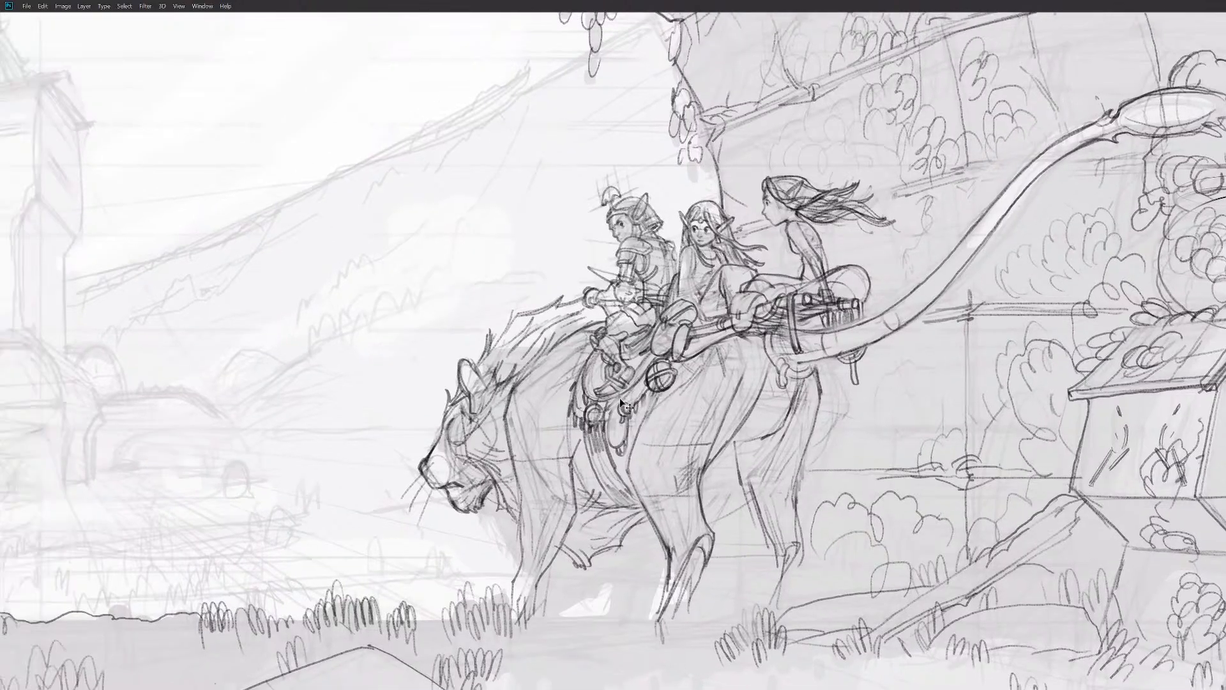
drag(774, 494, 790, 430)
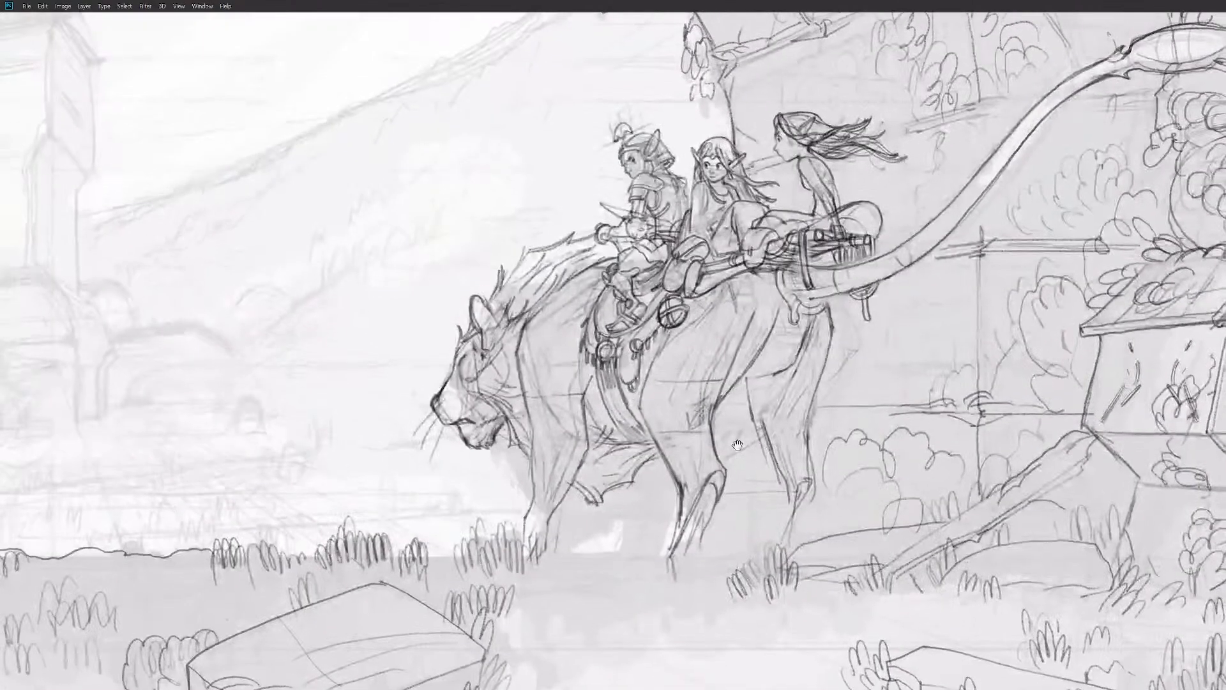
drag(724, 487, 734, 451)
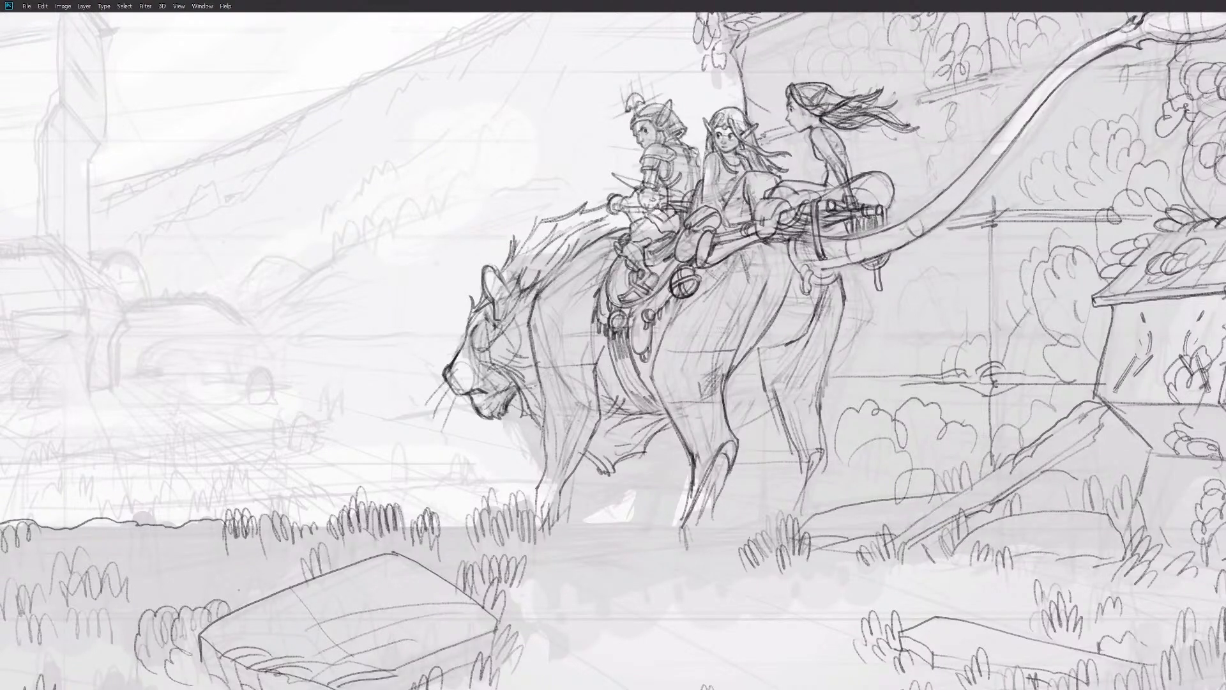
drag(659, 353, 743, 331)
key(ctrl+z)
drag(835, 436, 841, 420)
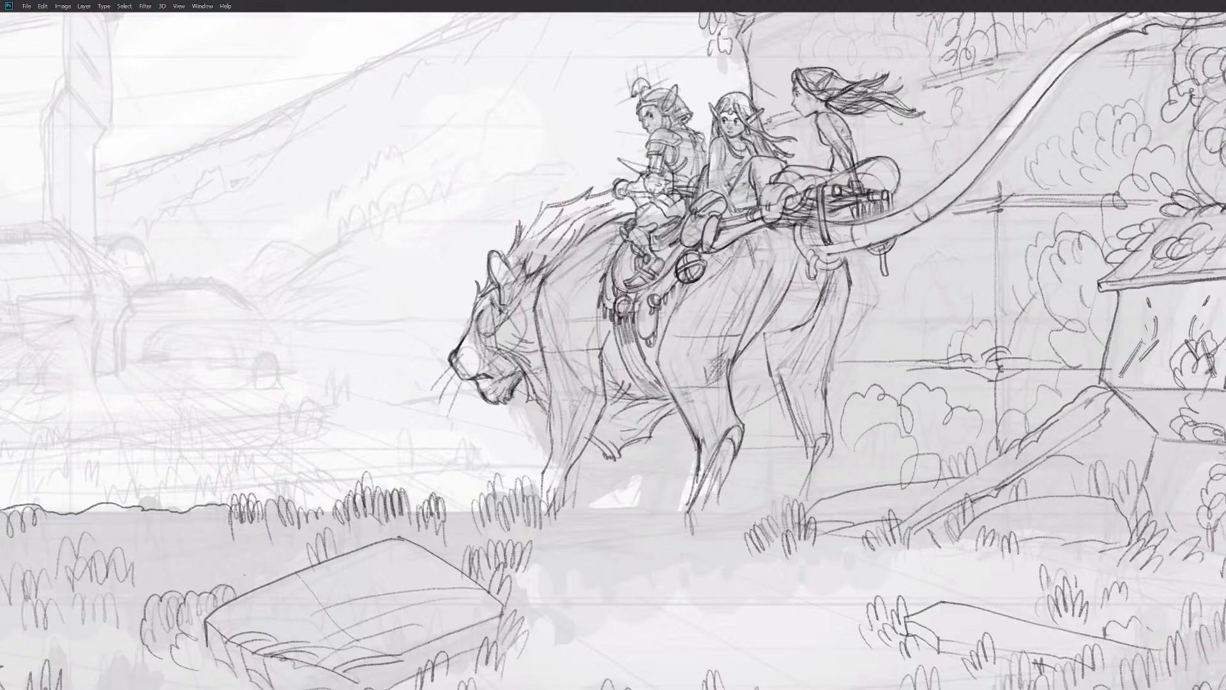
Step: Widen the rearmost hind leg with a front edge placed further forward and rework the thigh underside joining it
mouse_move(840, 290)
mouse_down()
mouse_move(828, 340)
mouse_move(722, 414)
mouse_up()
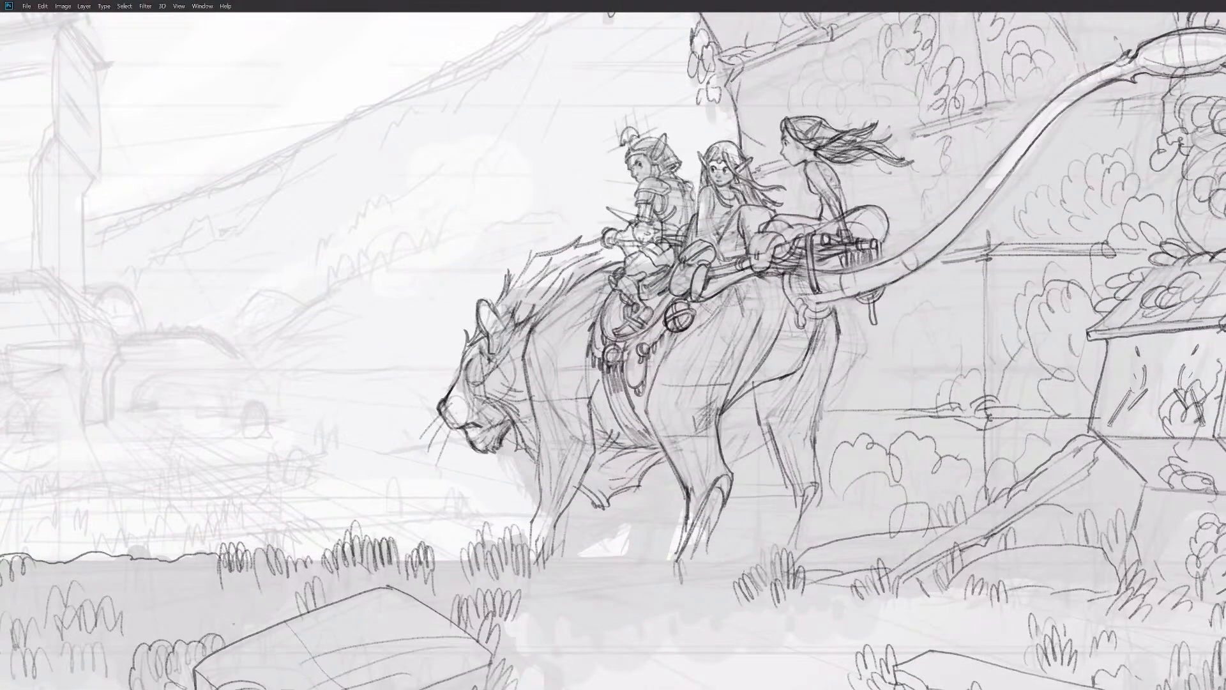
mouse_move(795, 367)
mouse_down()
mouse_move(768, 382)
mouse_move(814, 331)
mouse_move(809, 345)
mouse_up()
drag(769, 385, 841, 351)
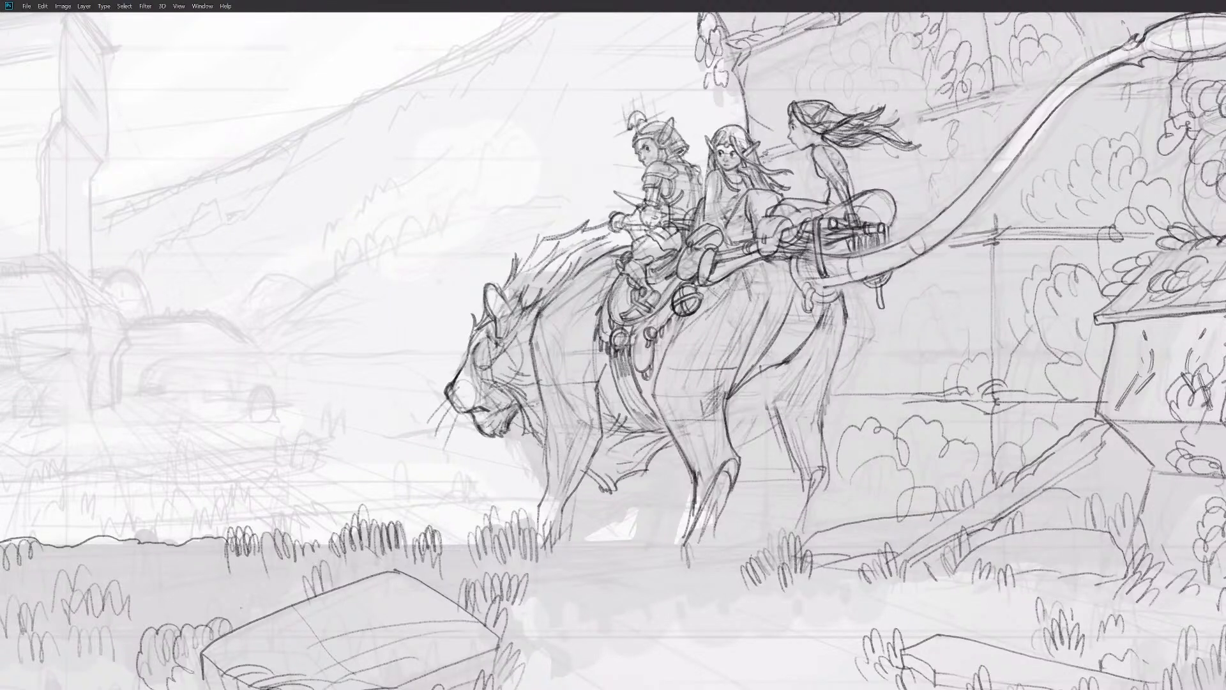
drag(750, 380, 788, 481)
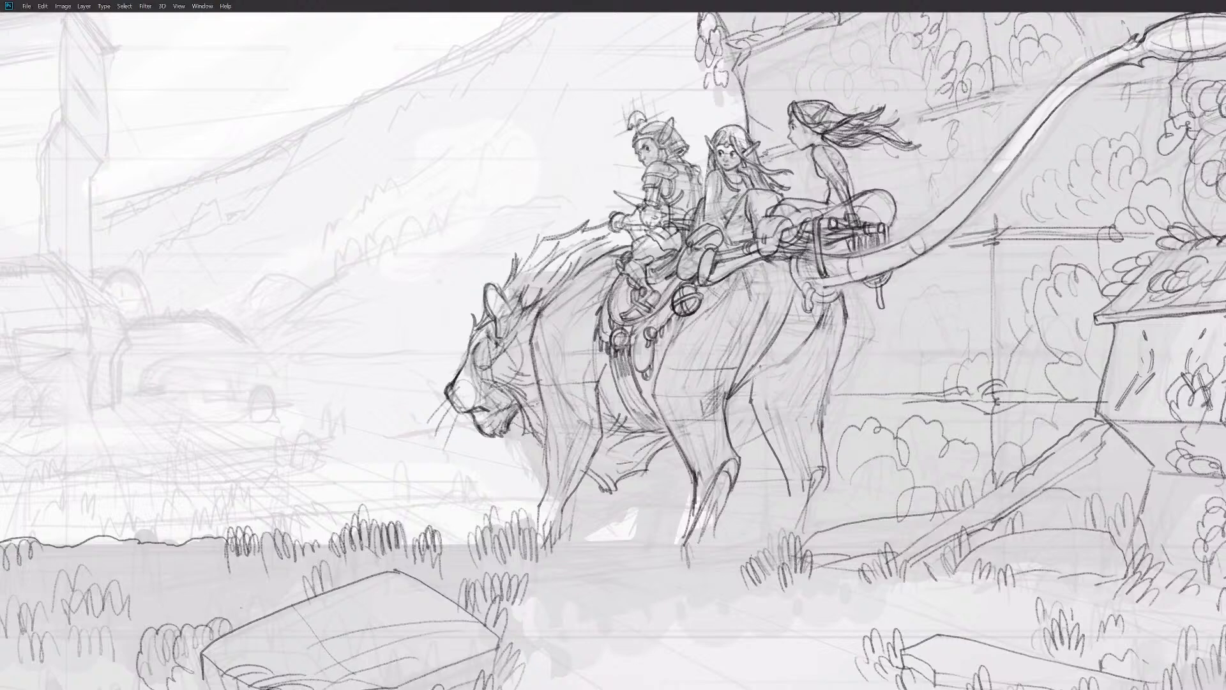
drag(787, 362, 734, 394)
mouse_move(711, 408)
mouse_down()
mouse_move(789, 364)
mouse_move(822, 316)
mouse_up()
drag(791, 363, 811, 332)
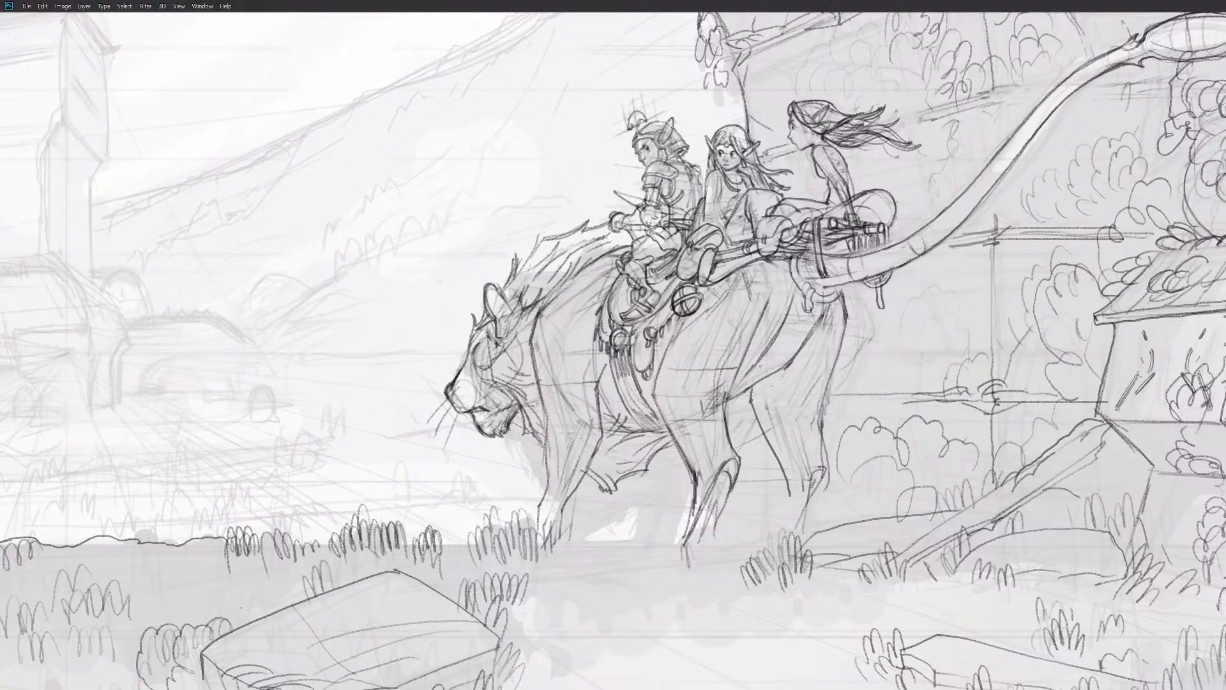
drag(835, 385, 844, 378)
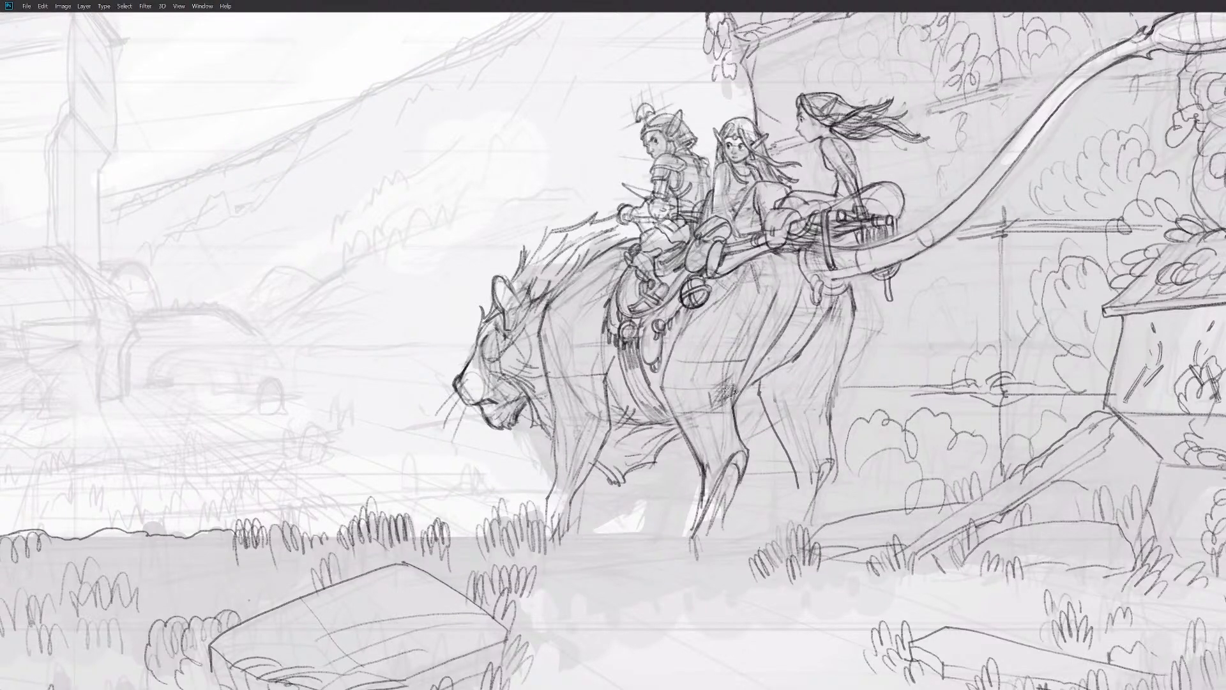
Step: Refine the muscle contours of the beast's thigh and rump between the saddle gear and the hind legs
drag(746, 364, 734, 402)
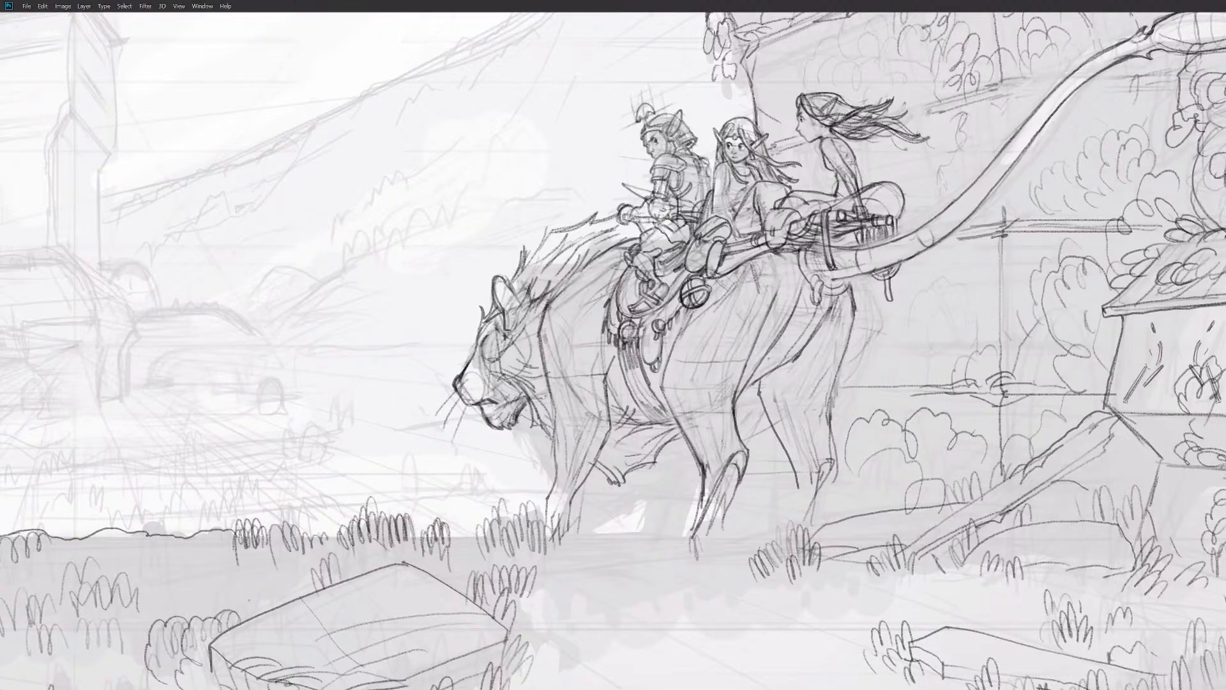
mouse_move(872, 393)
mouse_down()
mouse_move(851, 378)
mouse_move(810, 382)
mouse_move(805, 408)
mouse_up()
drag(755, 277, 713, 387)
drag(780, 260, 764, 315)
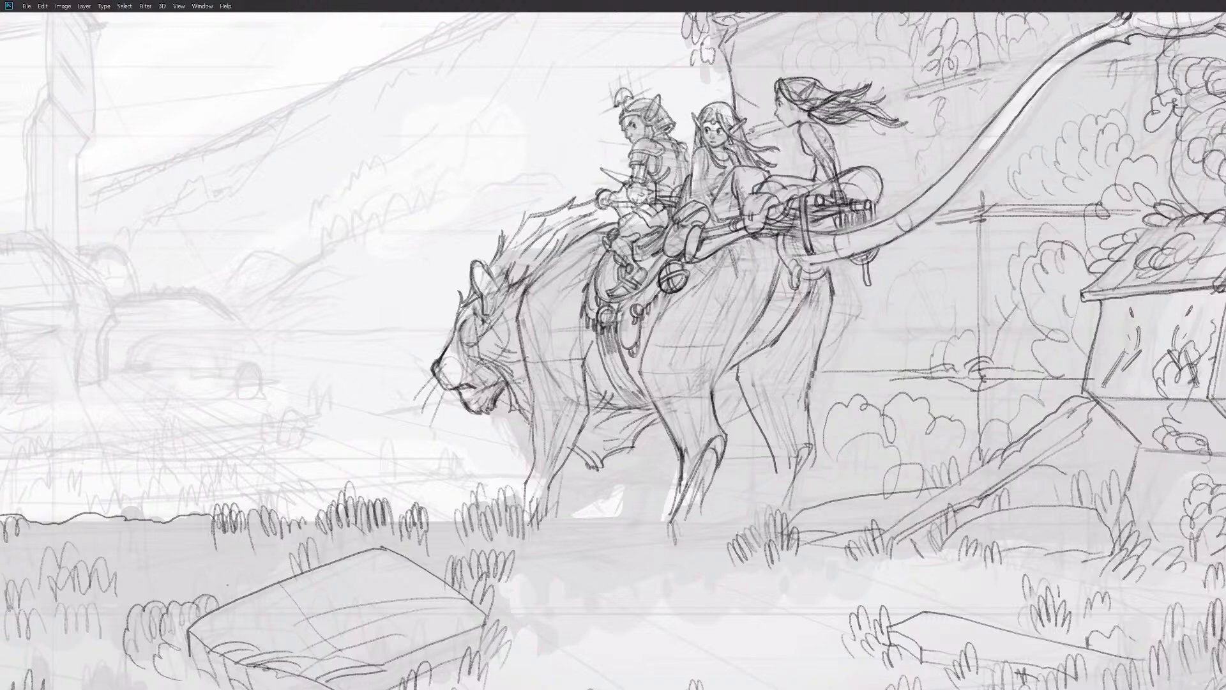
drag(827, 369, 832, 349)
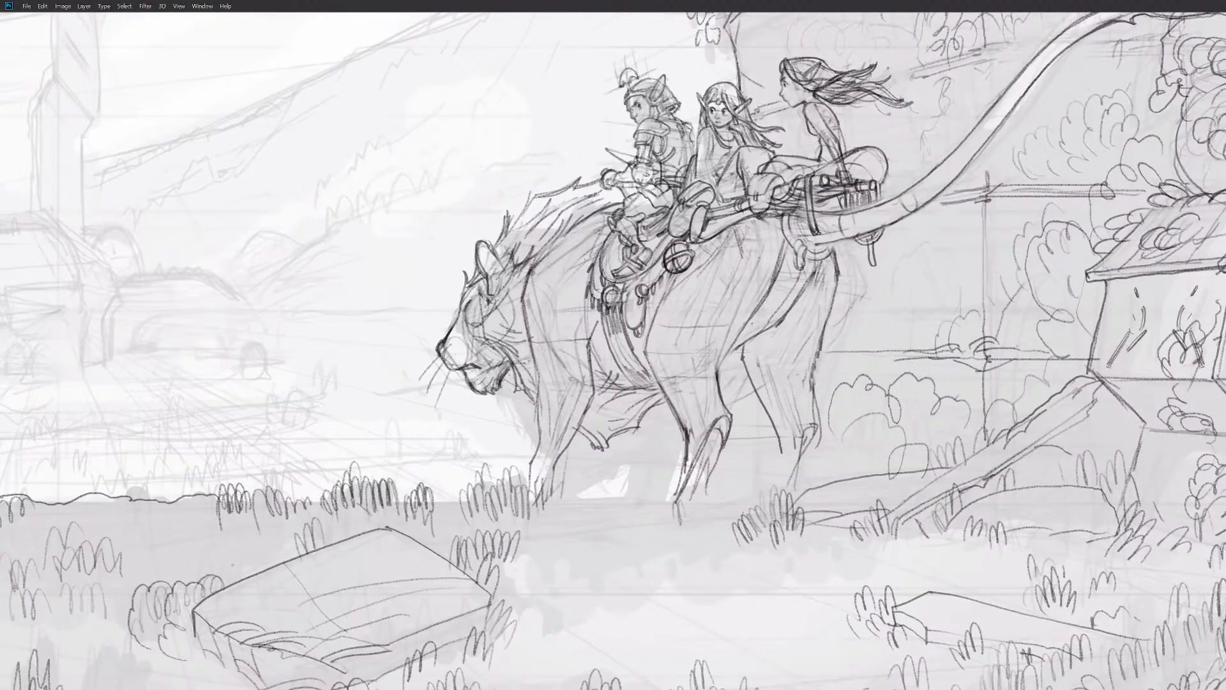
drag(762, 230, 732, 331)
drag(835, 249, 832, 255)
drag(818, 429, 804, 438)
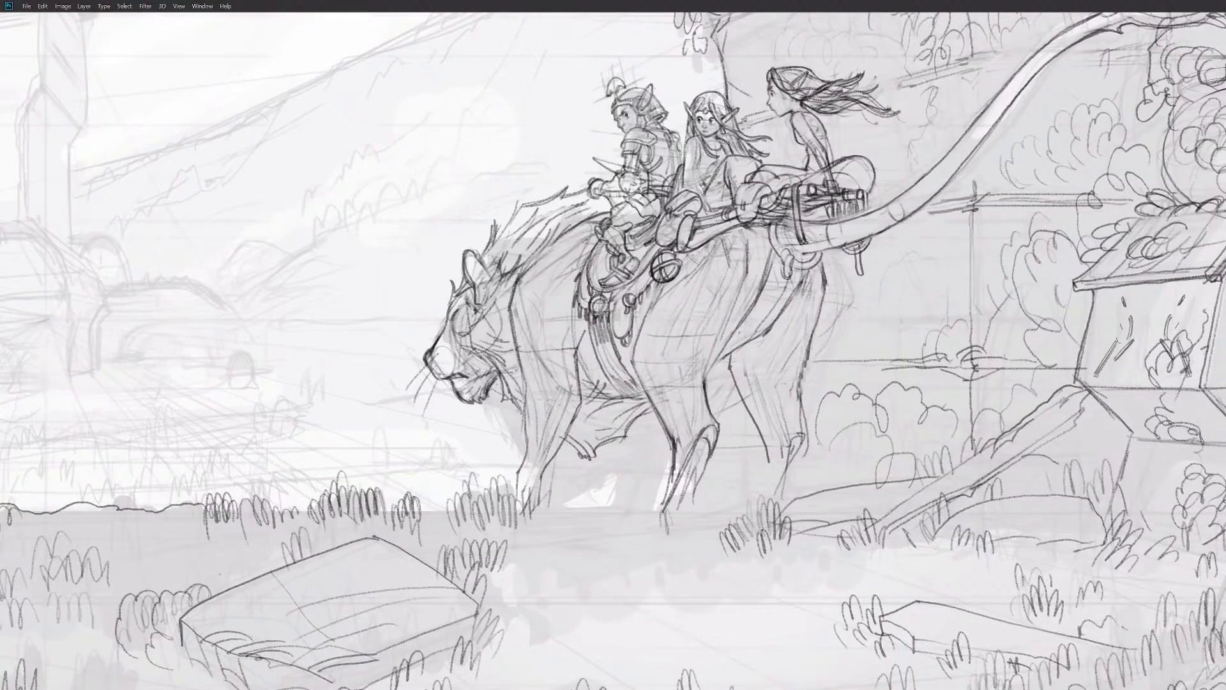
Step: Outline the rearmost hind leg's hock and shank, and extend the forward hind foot down into the ground
drag(801, 445, 785, 488)
mouse_move(719, 428)
mouse_down()
mouse_move(802, 448)
mouse_move(767, 493)
mouse_up()
drag(807, 430, 779, 502)
mouse_move(758, 432)
mouse_down()
mouse_move(766, 459)
mouse_move(691, 503)
mouse_up()
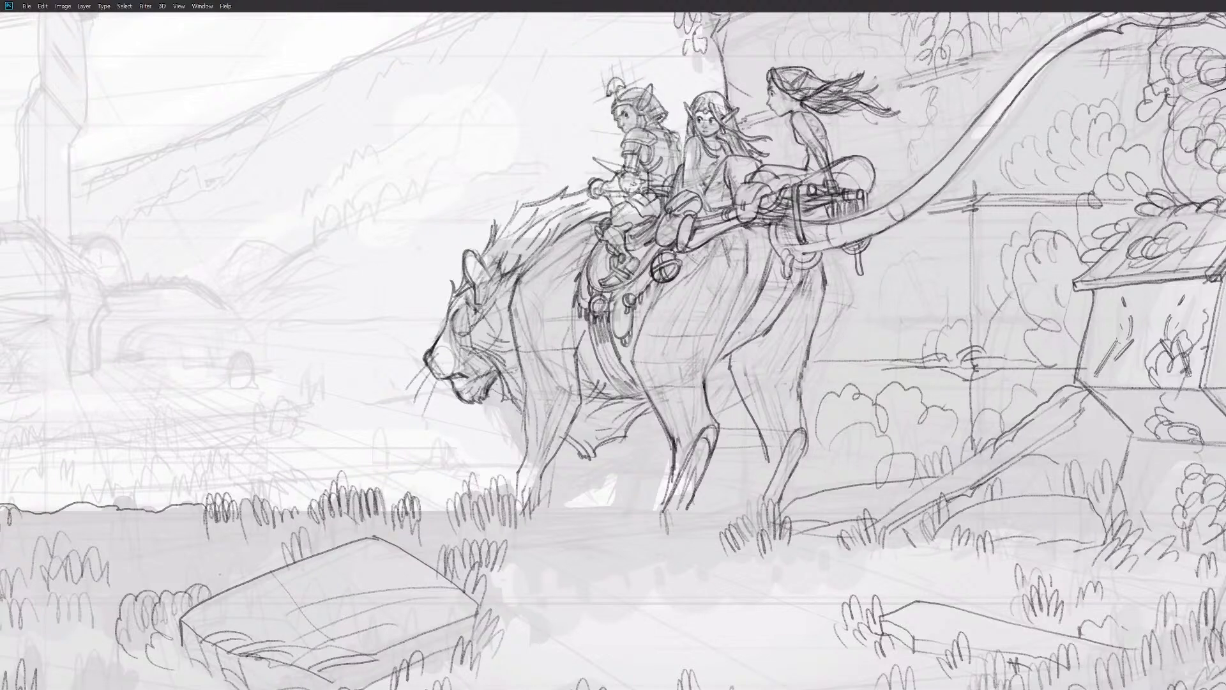
drag(672, 464, 643, 513)
drag(837, 489, 830, 501)
mouse_move(767, 529)
mouse_down()
mouse_move(638, 540)
mouse_move(665, 541)
mouse_up()
key(ctrl+z)
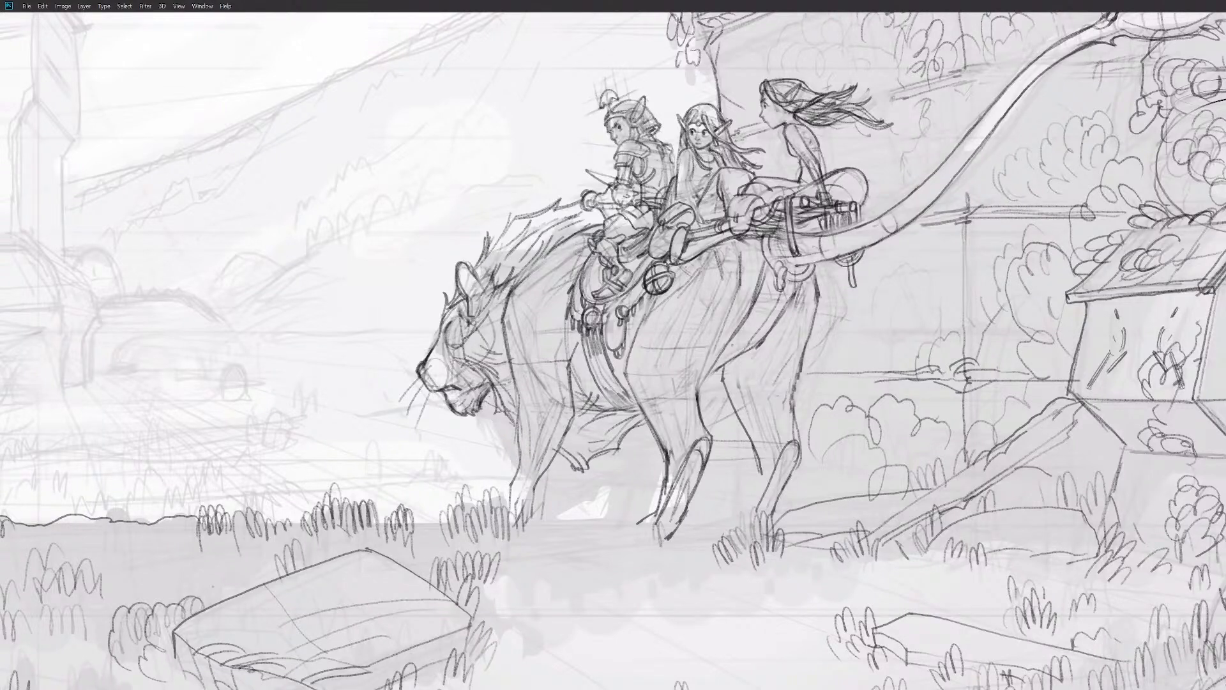
Step: Draw low ground contours beneath the beast's feet and a rising one toward the fallen beam by the ruin
drag(961, 406, 961, 489)
drag(870, 540, 614, 552)
mouse_move(744, 543)
mouse_down()
mouse_move(680, 523)
mouse_move(496, 537)
mouse_up()
mouse_move(632, 527)
mouse_down()
mouse_move(557, 517)
mouse_move(491, 527)
mouse_up()
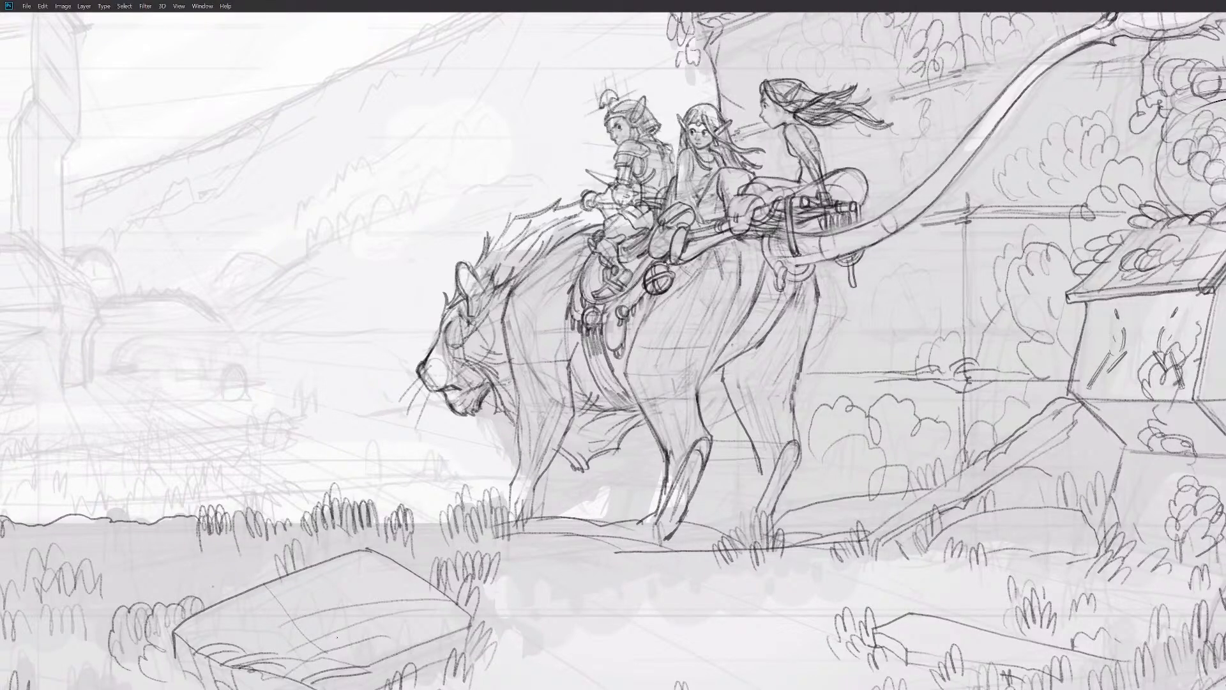
mouse_move(800, 509)
mouse_down()
mouse_move(933, 445)
mouse_move(973, 489)
mouse_move(969, 460)
mouse_move(1173, 448)
mouse_up()
Step: Extend long, gently rolling ground contours from the beast's feet across the grass behind the flat stone slab
drag(1003, 472, 770, 463)
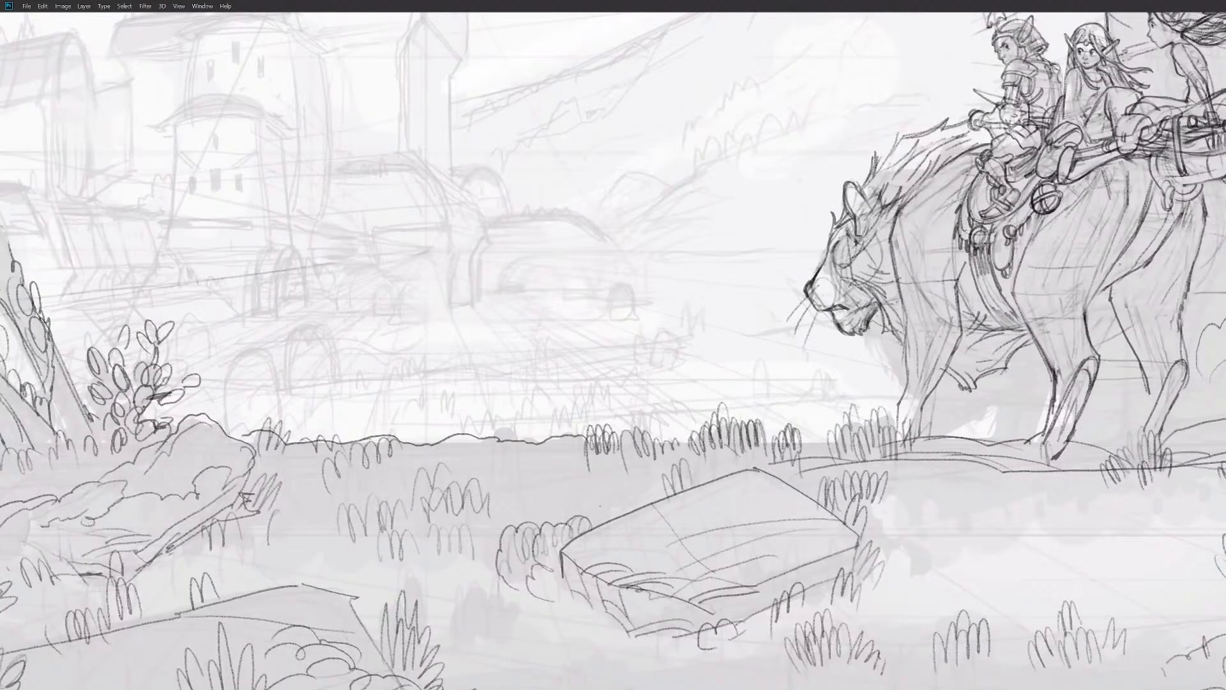
drag(889, 446, 644, 468)
mouse_move(732, 467)
mouse_down()
mouse_move(623, 492)
mouse_move(575, 481)
mouse_move(497, 503)
mouse_up()
drag(664, 461, 546, 479)
mouse_move(543, 477)
mouse_down()
mouse_move(418, 484)
mouse_move(491, 462)
mouse_up()
drag(642, 442, 520, 463)
drag(520, 463, 377, 450)
Step: Sketch sloping ground lines from below the beast's hind feet down to the edge of the flat stone slab
mouse_move(1135, 477)
mouse_down()
mouse_move(1041, 486)
mouse_move(875, 541)
mouse_up()
drag(997, 492, 860, 535)
mouse_move(1062, 473)
mouse_down()
mouse_move(903, 515)
mouse_move(1171, 471)
mouse_up()
drag(996, 509, 932, 494)
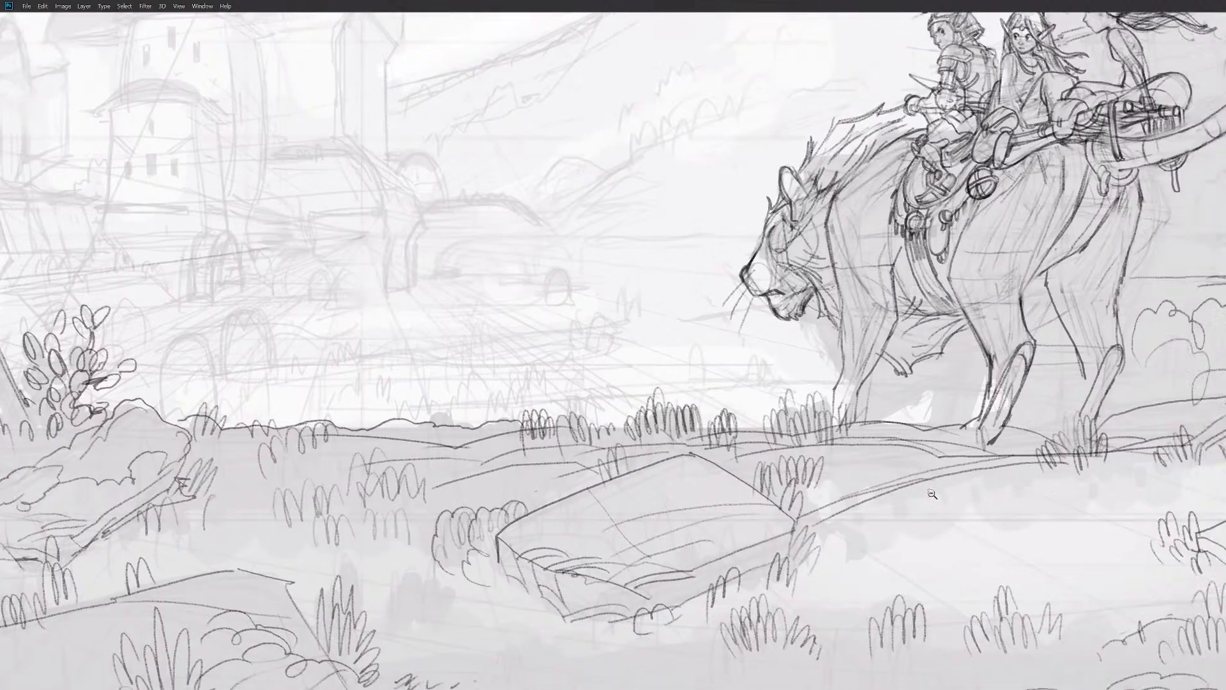
Step: Examine the whole composition at reduced zoom, checking the beast and ground against the ruin and distant castle
drag(1041, 498, 994, 493)
alt+click(937, 495)
alt+click(936, 495)
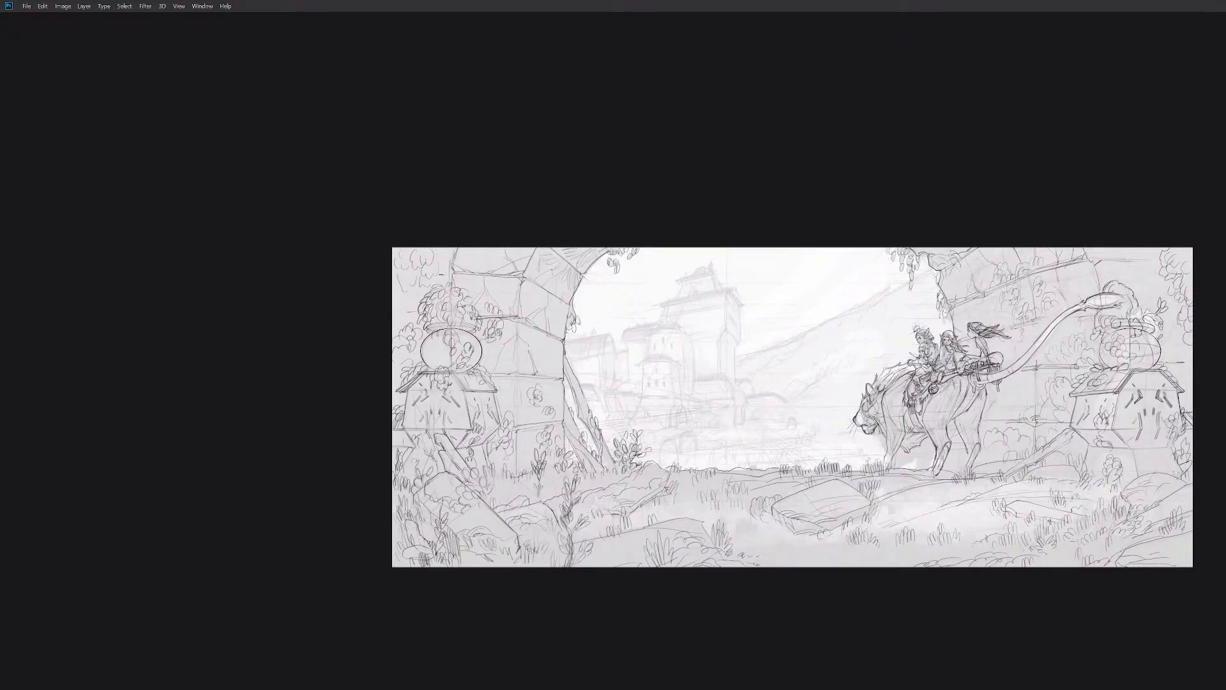
mouse_move(949, 495)
mouse_down()
mouse_move(1181, 463)
mouse_move(1028, 457)
mouse_up()
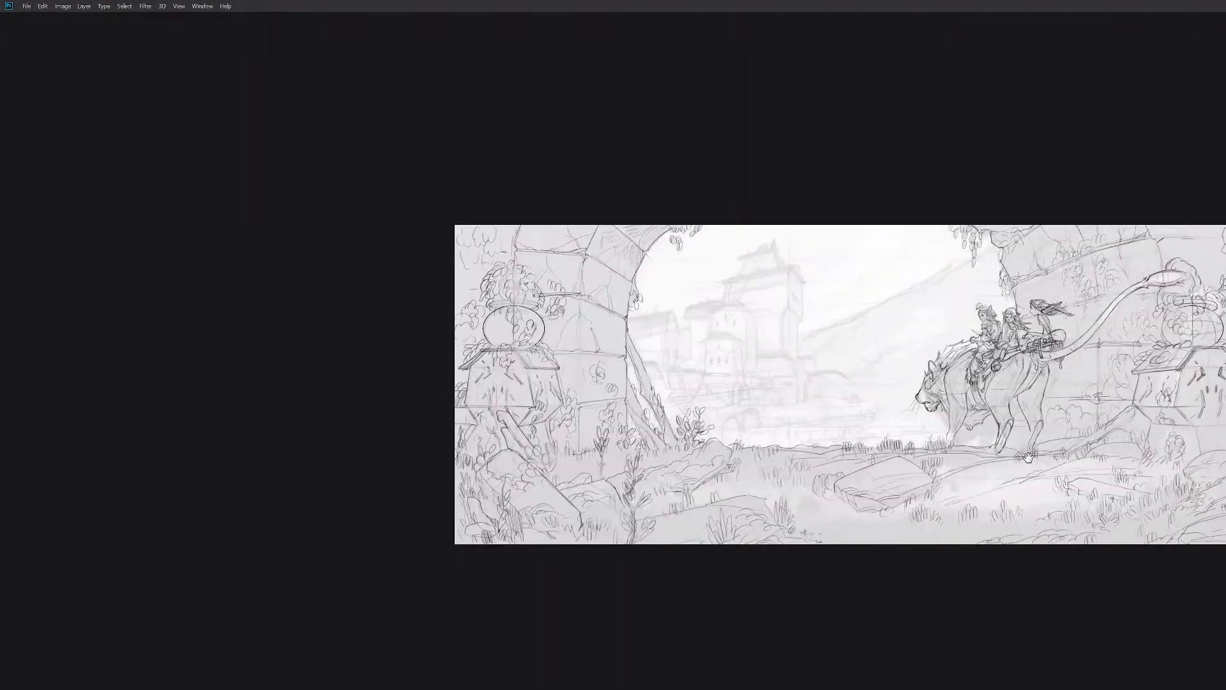
drag(926, 484, 955, 443)
drag(1069, 402, 946, 415)
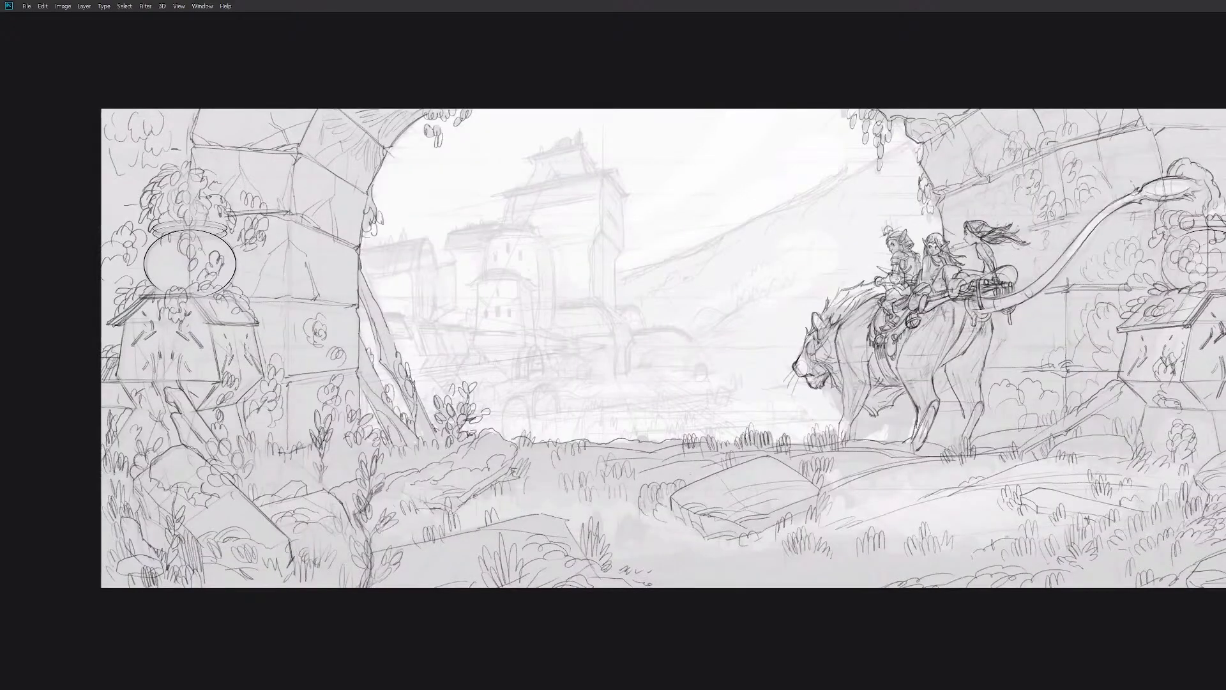
scroll(966, 440, up, 2)
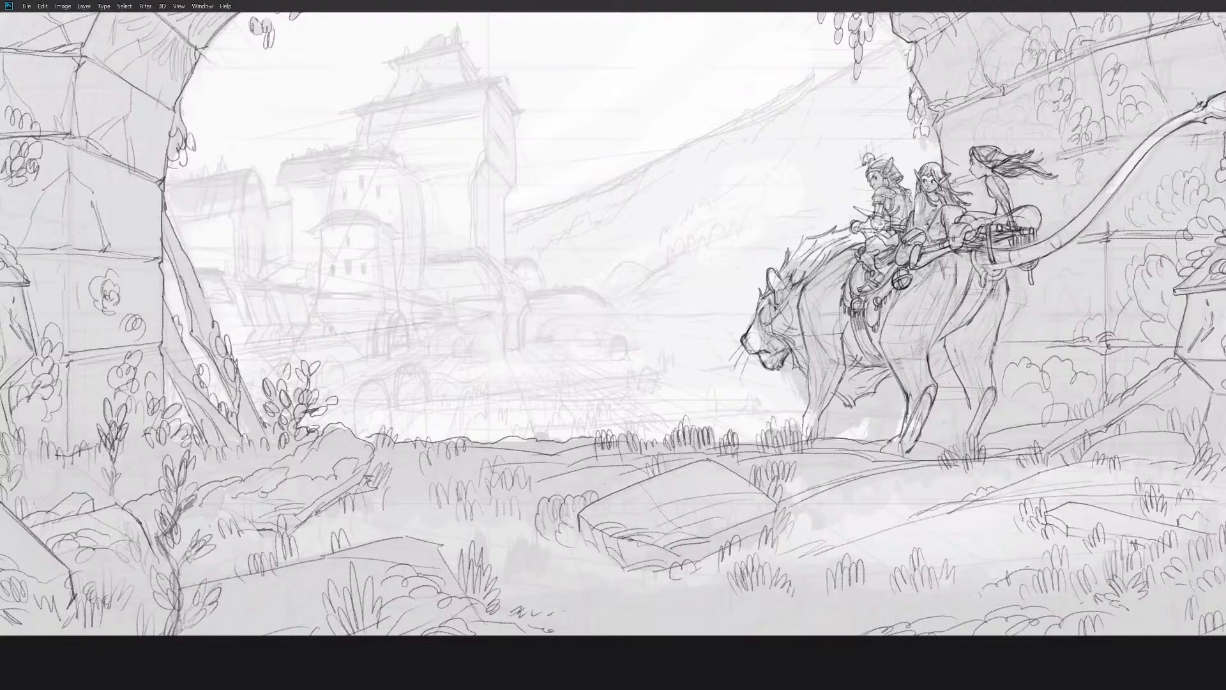
Step: Add a short contour between the beast's hind legs and a grass tuft beside its hind foot, extending light lines toward the wall
drag(943, 205, 943, 433)
key(ctrl+z)
mouse_move(943, 345)
mouse_down()
mouse_move(944, 433)
mouse_move(940, 420)
mouse_move(927, 442)
mouse_move(947, 420)
mouse_up()
drag(959, 436, 961, 418)
mouse_move(991, 339)
mouse_down()
mouse_move(1098, 284)
mouse_move(1066, 291)
mouse_up()
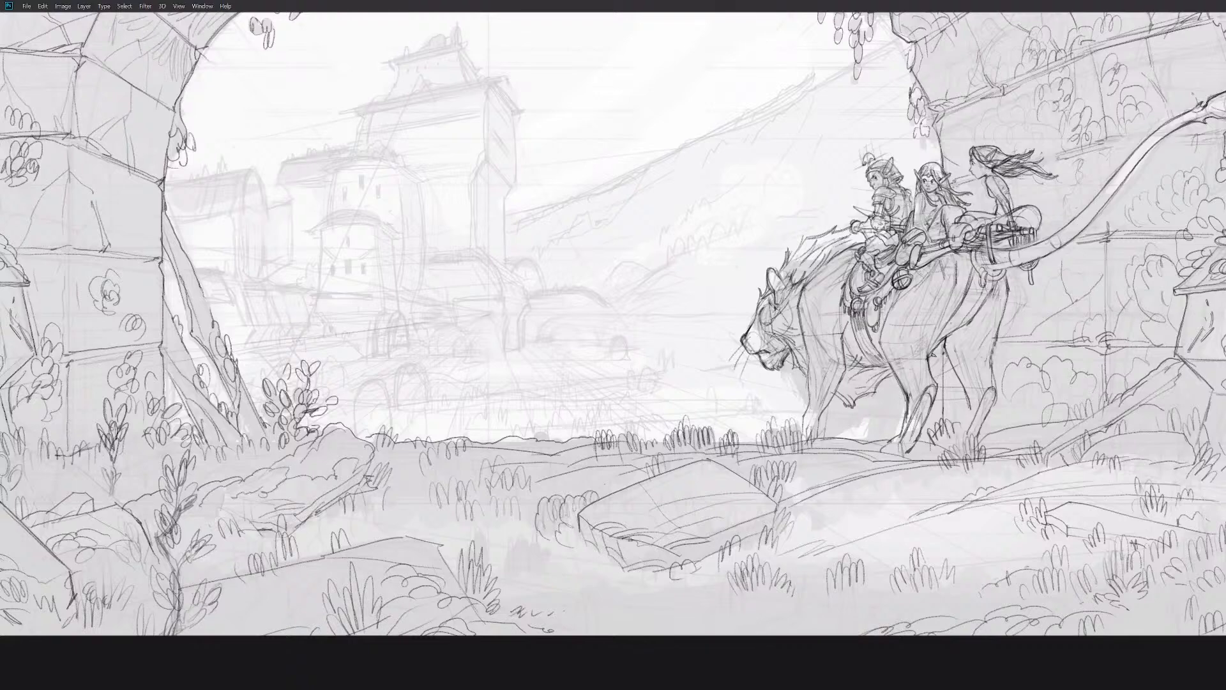
Step: Flip the canvas horizontally and check the mirrored composition, from the whole scene down to the three riders
mouse_move(1055, 149)
mouse_down()
mouse_move(1020, 89)
mouse_move(1001, 123)
mouse_move(972, 121)
mouse_up()
key(ctrl+shift+h)
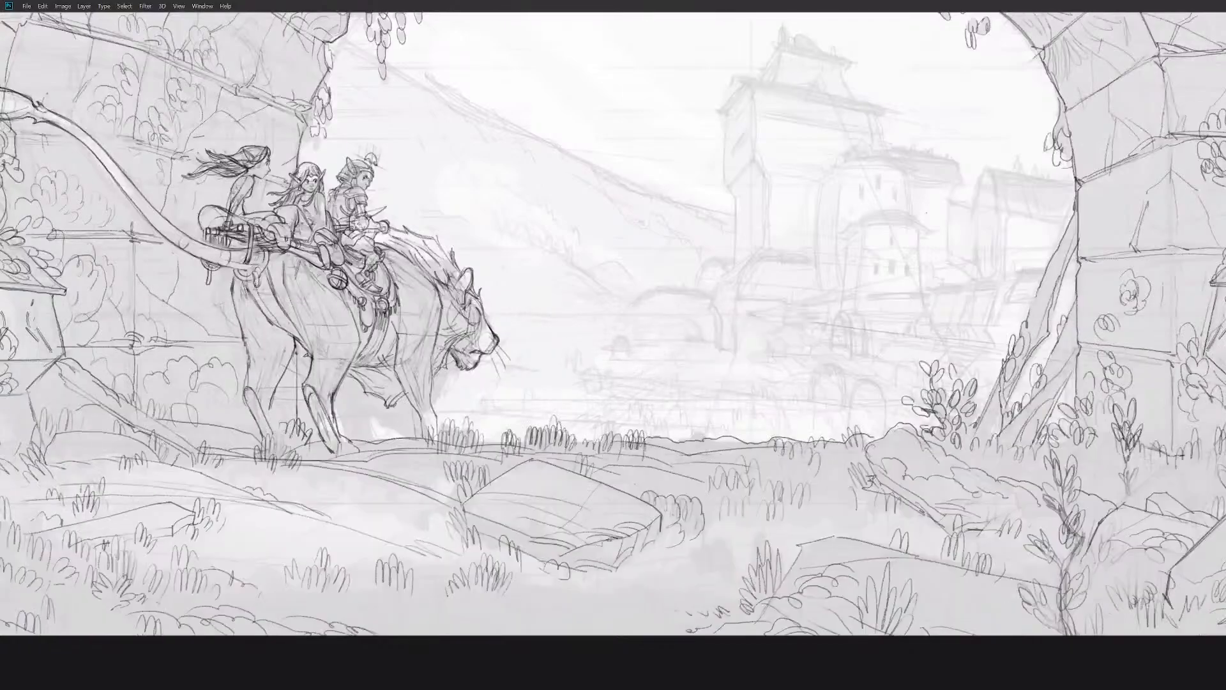
drag(637, 395, 935, 476)
scroll(934, 476, down, 4)
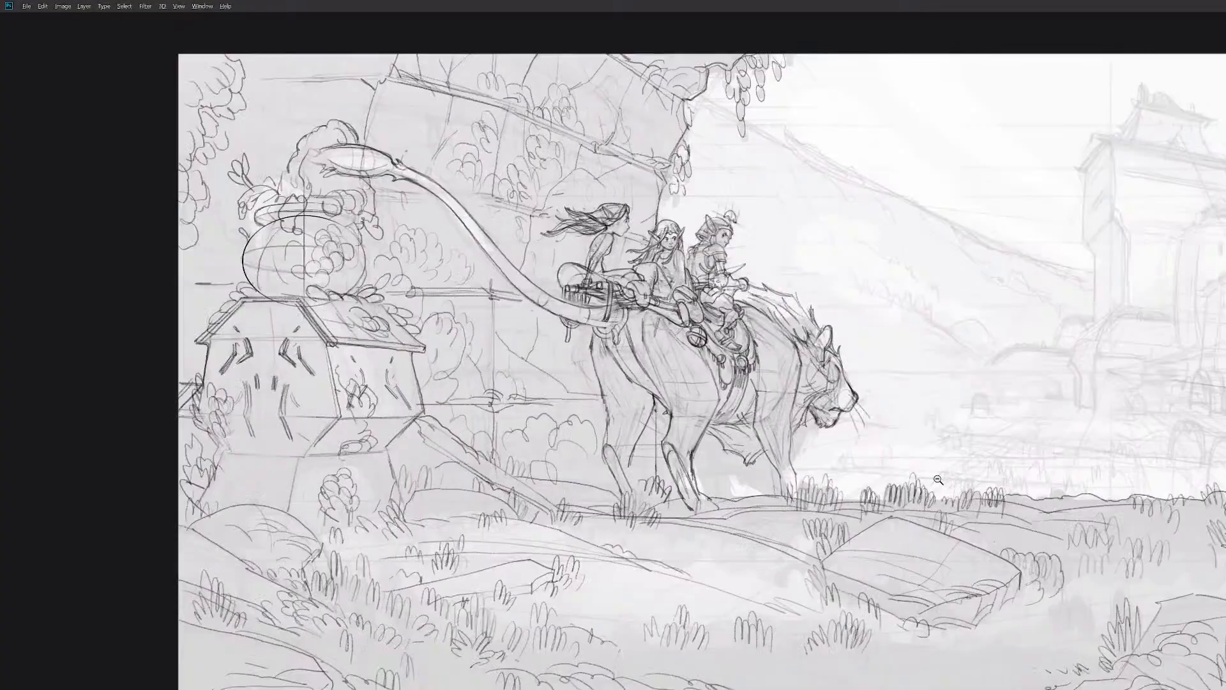
scroll(955, 493, down, 1)
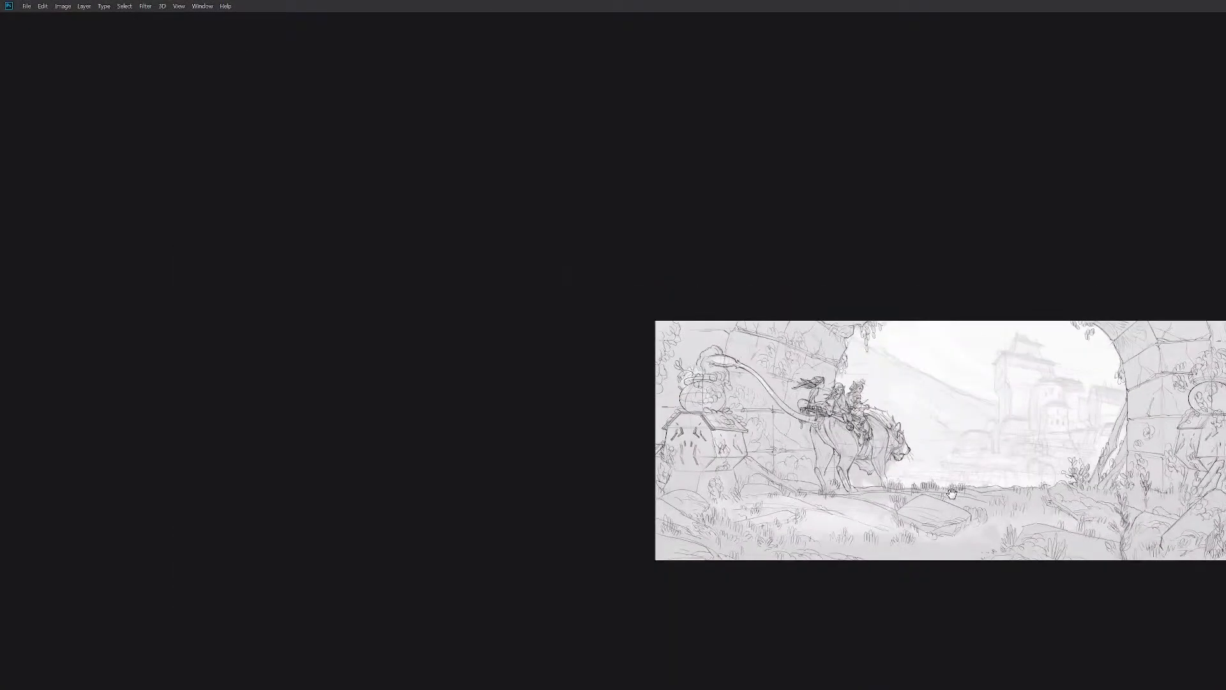
scroll(853, 447, up, 5)
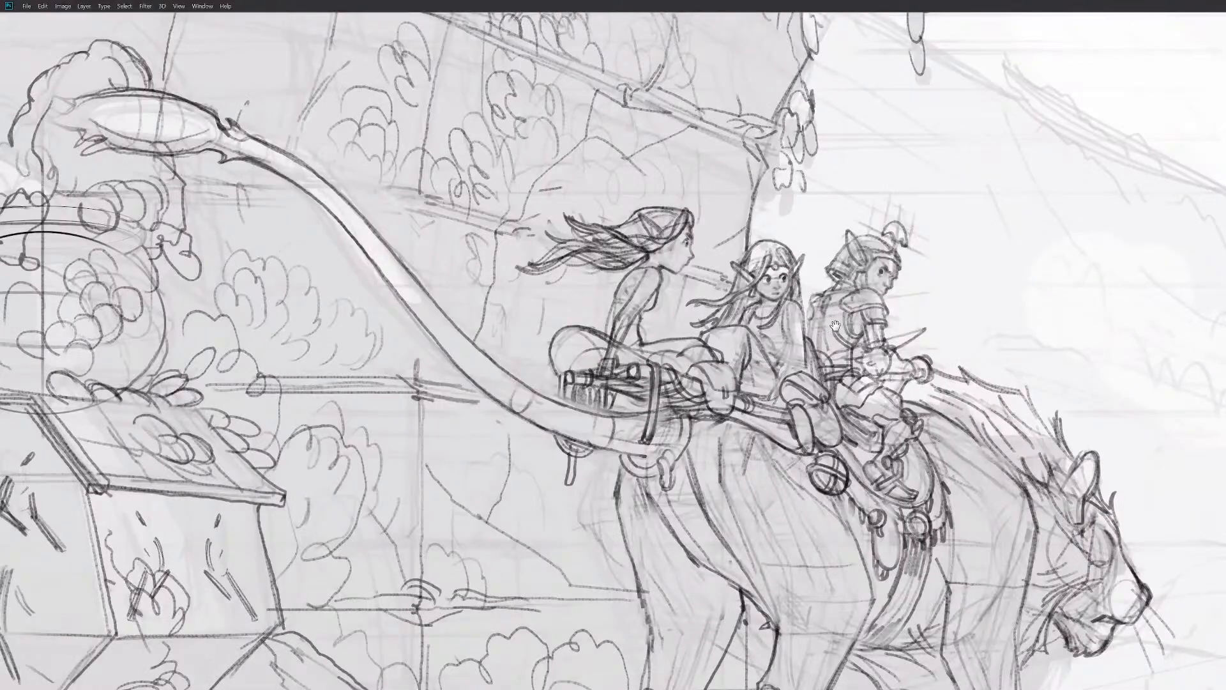
scroll(794, 273, up, 3)
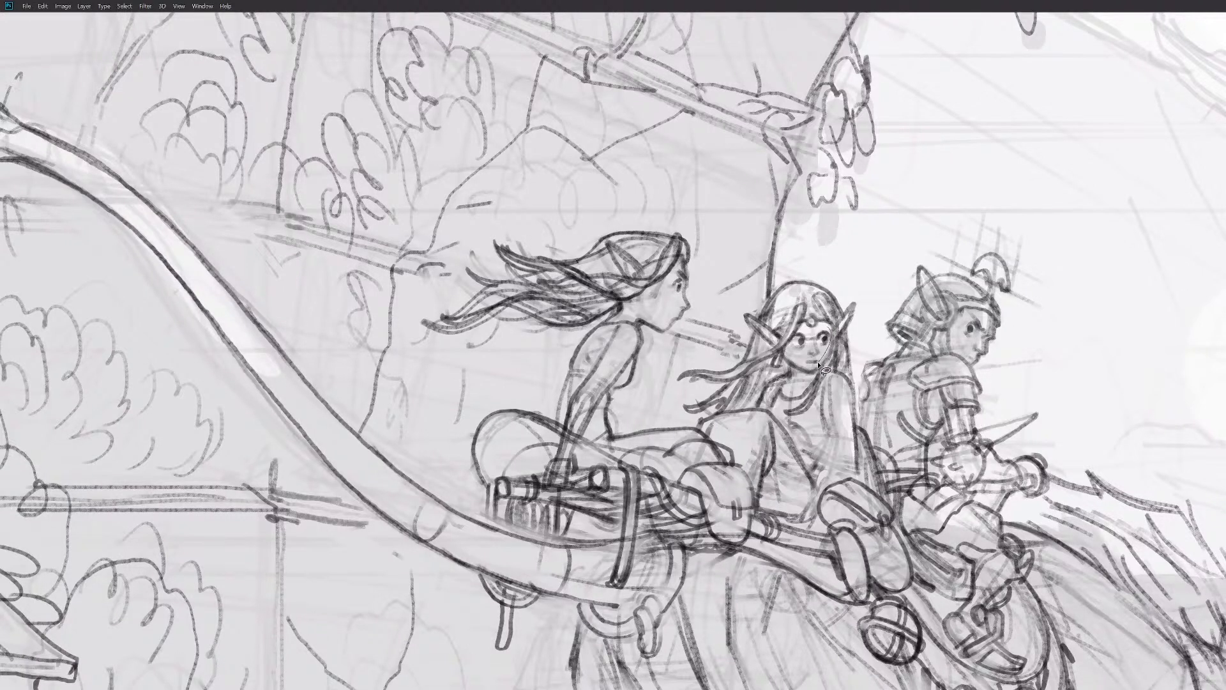
Step: Select part of the middle rider's face and nudge it slightly into a better position with Free Transform
mouse_move(823, 362)
mouse_down()
mouse_move(842, 346)
mouse_move(831, 331)
mouse_move(800, 333)
mouse_move(790, 346)
mouse_move(815, 371)
mouse_up()
key(ctrl+t)
drag(832, 365, 835, 362)
drag(844, 342, 849, 340)
key(Return)
drag(852, 362, 862, 322)
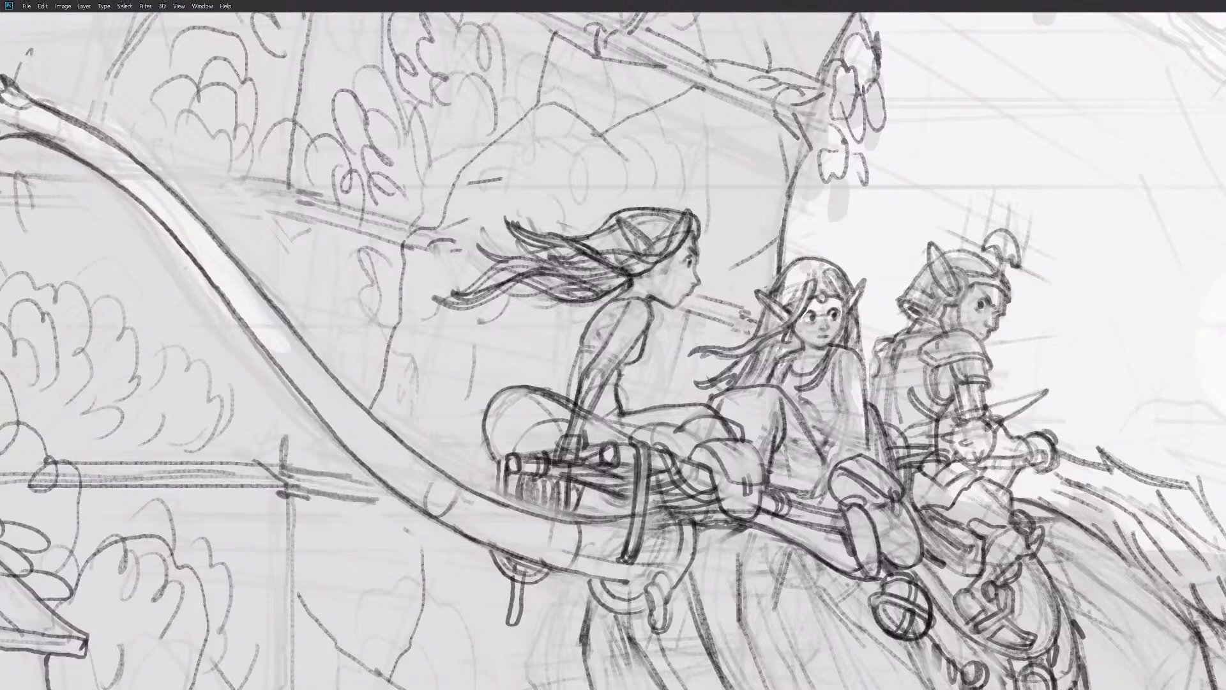
Step: Retouch the middle rider's lower face, redrawing the nose and mouth with small strokes
drag(806, 346, 806, 367)
scroll(884, 392, down, 6)
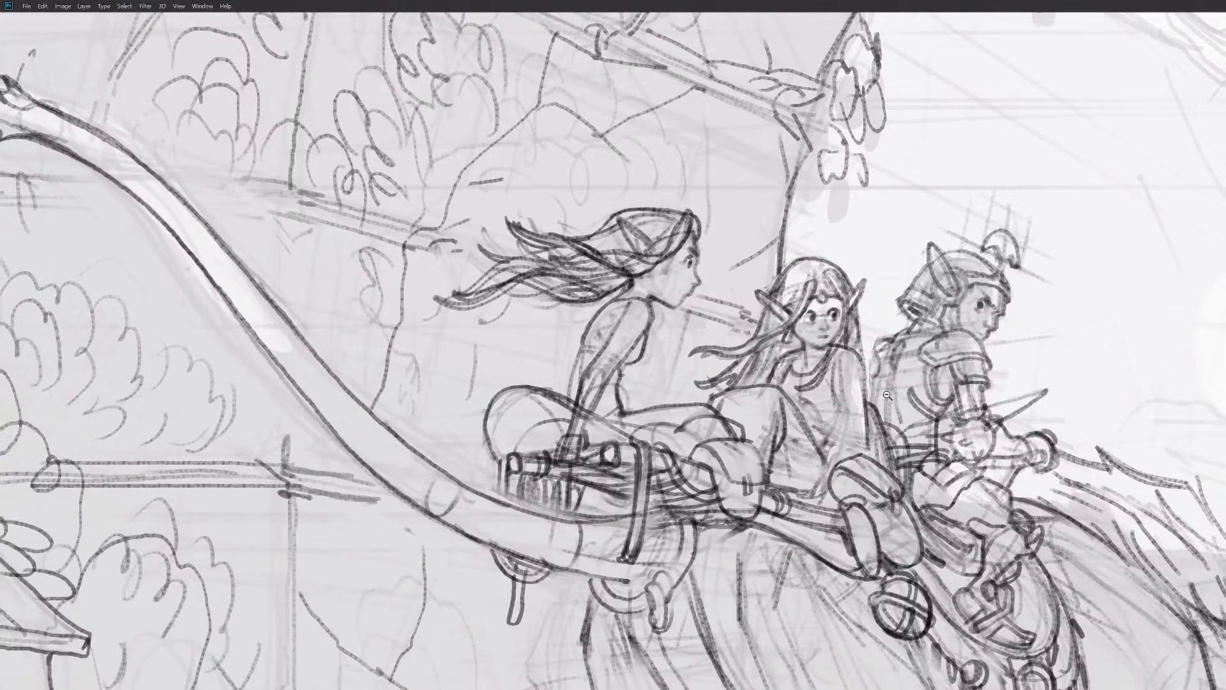
scroll(890, 387, up, 8)
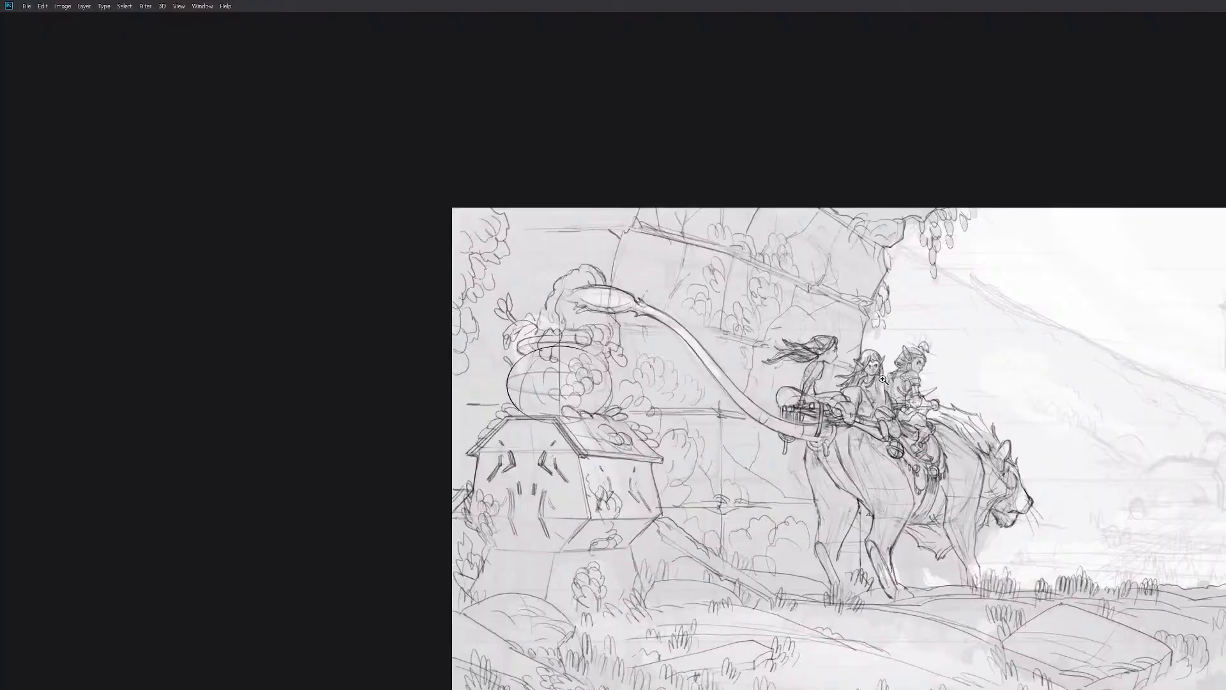
scroll(796, 297, up, 2)
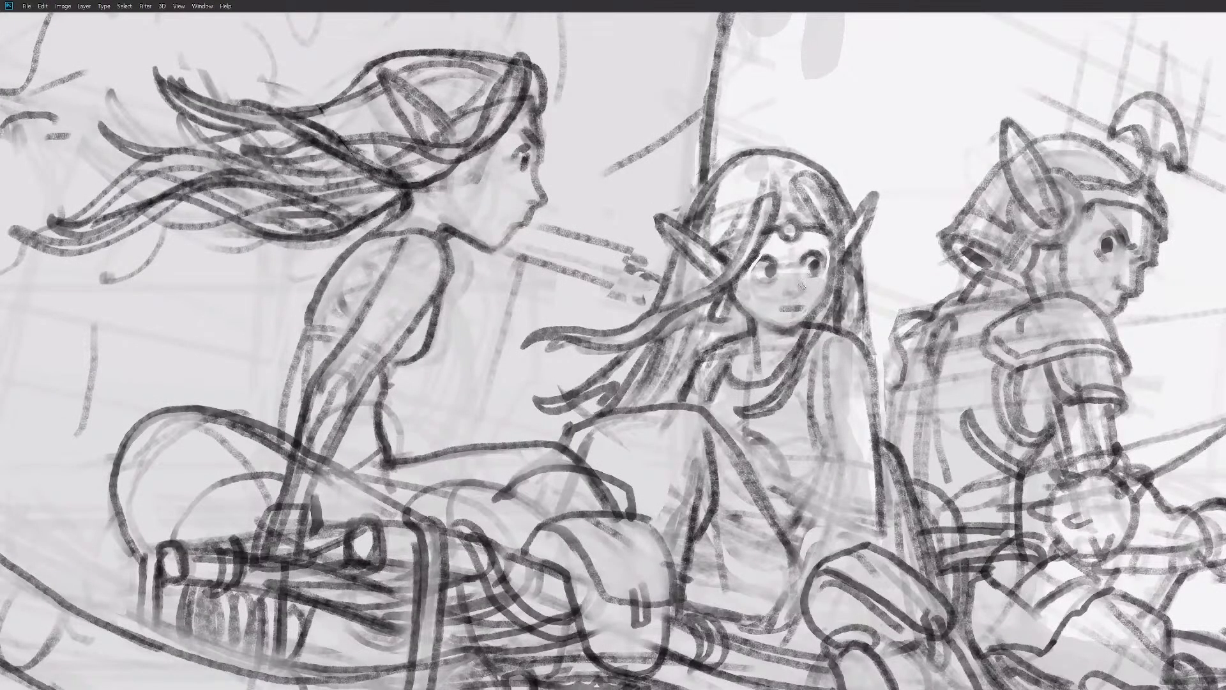
mouse_move(802, 286)
mouse_down()
mouse_move(801, 303)
mouse_move(779, 308)
mouse_up()
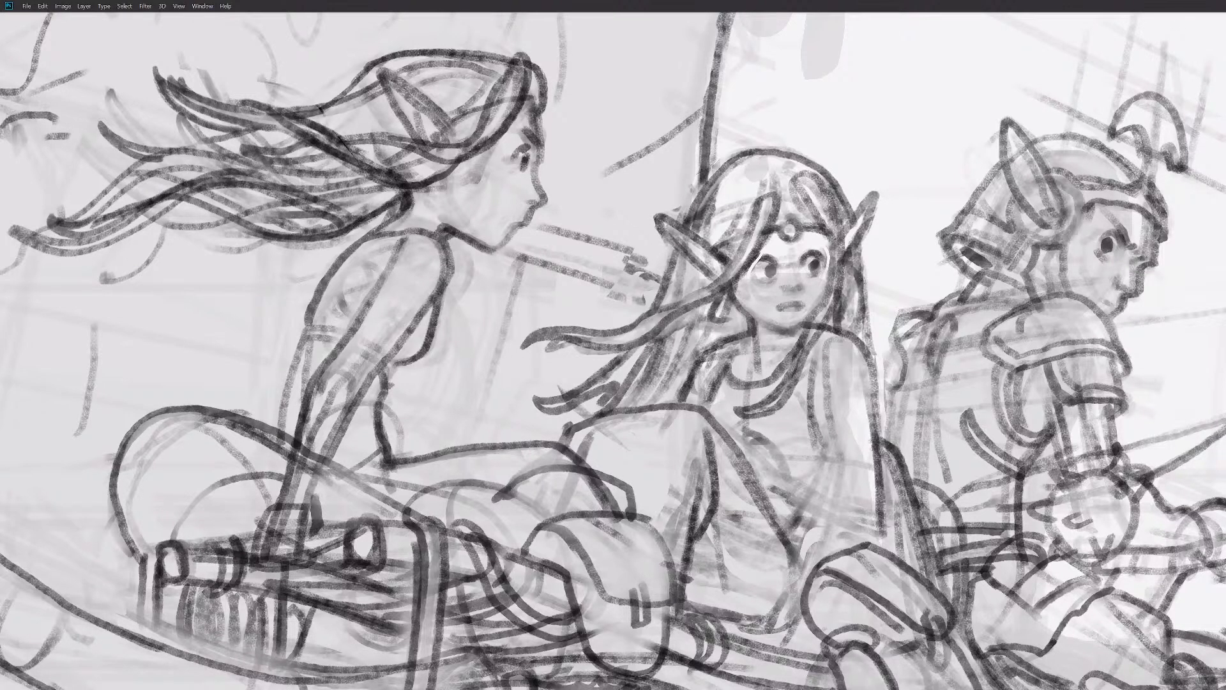
drag(803, 303, 783, 305)
Step: Rework the middle rider's eyes and the face edge beside them with light corrective strokes
mouse_move(727, 244)
mouse_down()
mouse_move(746, 311)
mouse_move(732, 304)
mouse_move(827, 312)
mouse_move(799, 331)
mouse_up()
key(b)
key(ctrl+z)
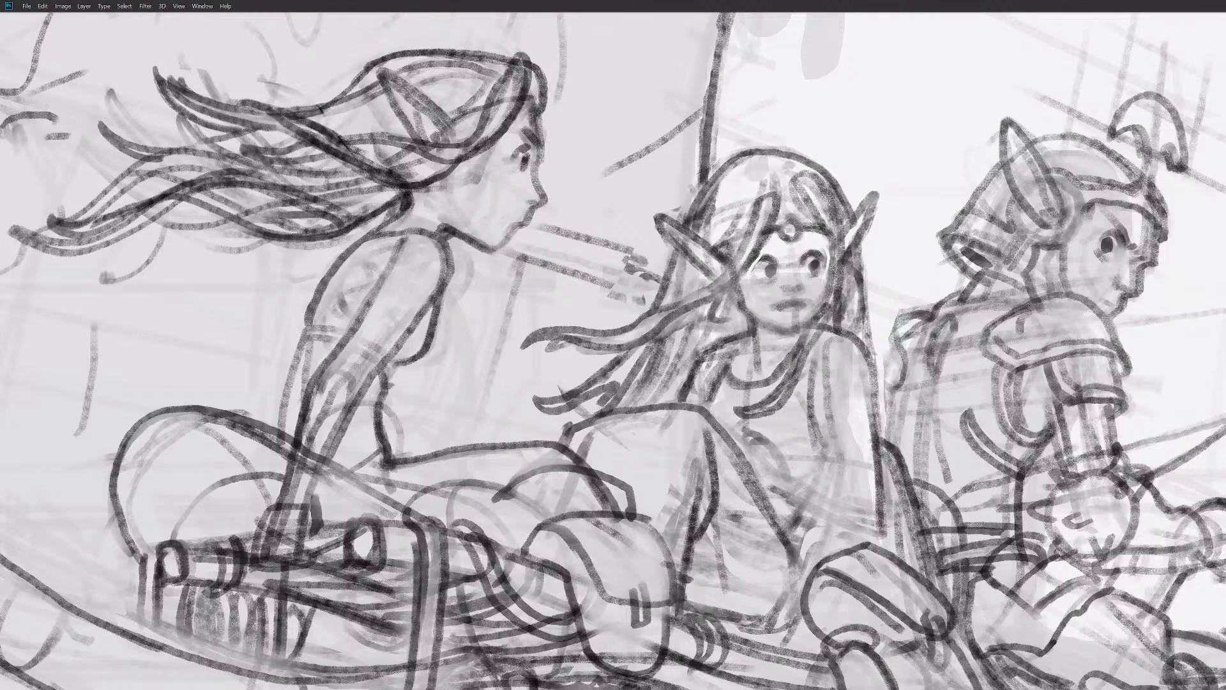
drag(832, 275, 824, 252)
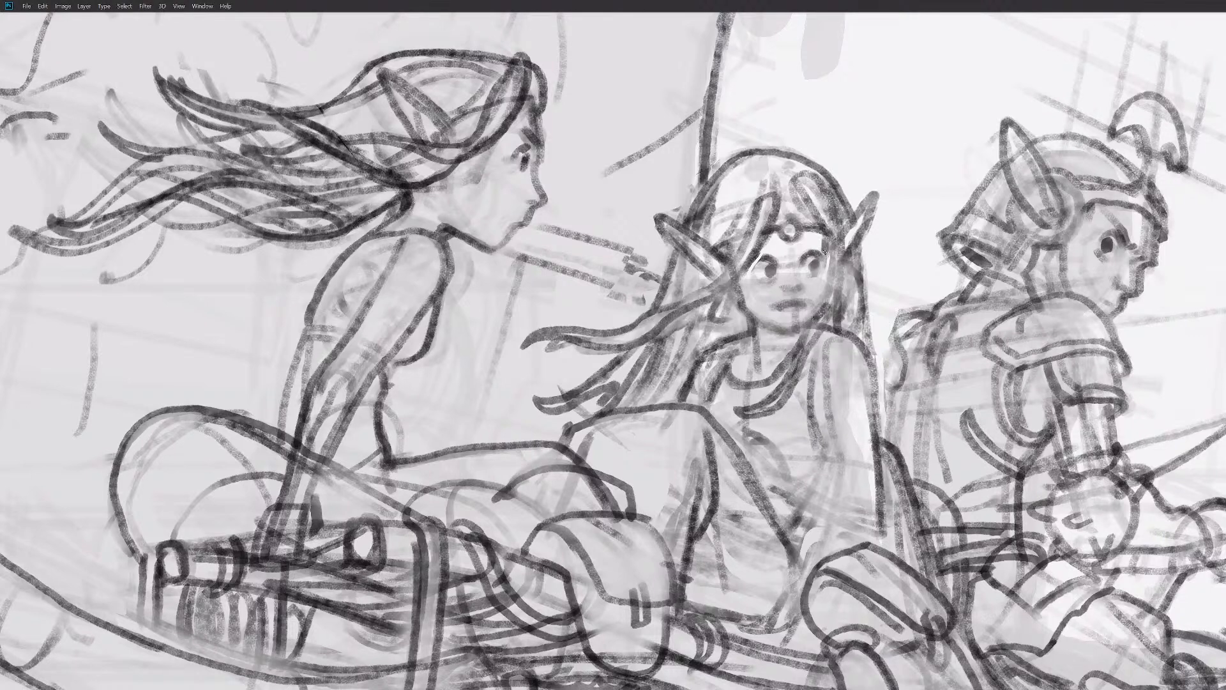
drag(754, 234, 749, 256)
drag(826, 253, 836, 291)
scroll(828, 300, down, 3)
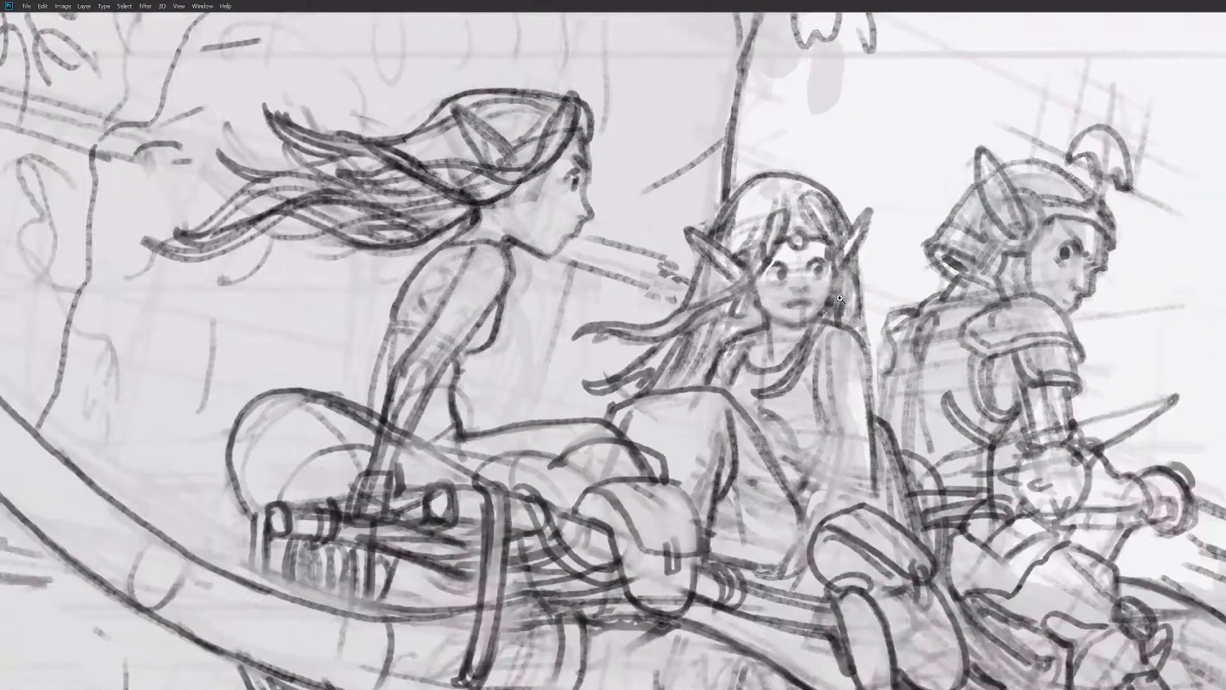
scroll(828, 297, up, 3)
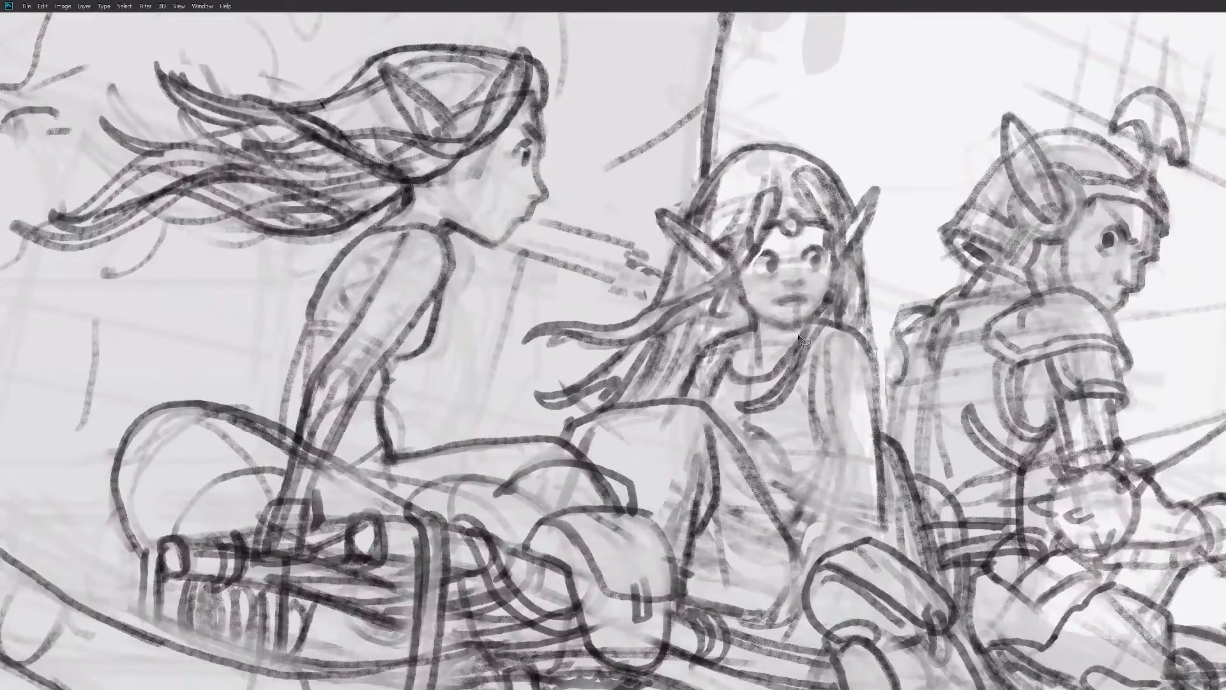
Step: Select the middle rider's face and adjust its size and placement within the head using Free Transform
mouse_move(806, 332)
mouse_down()
mouse_move(837, 274)
mouse_move(835, 232)
mouse_move(786, 240)
mouse_move(753, 263)
mouse_up()
mouse_move(742, 313)
mouse_down()
mouse_move(806, 338)
mouse_move(830, 324)
mouse_up()
scroll(834, 321, down, 1)
scroll(834, 314, down, 3)
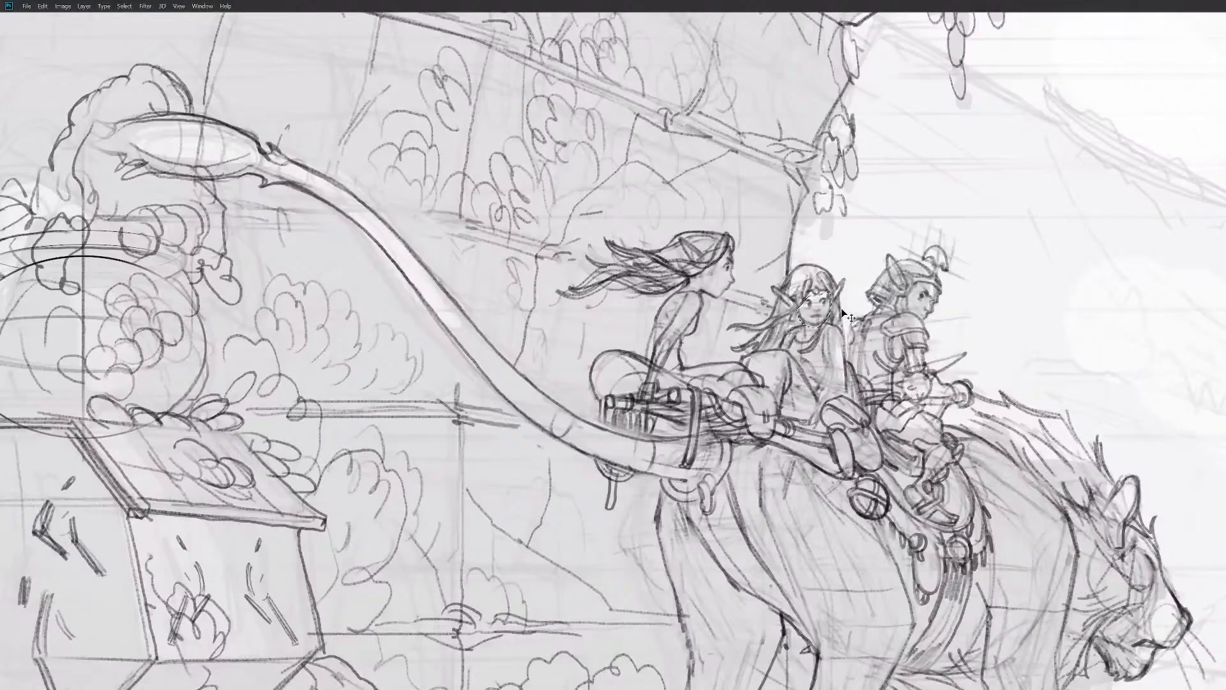
key(ctrl+r)
key(ctrl+t)
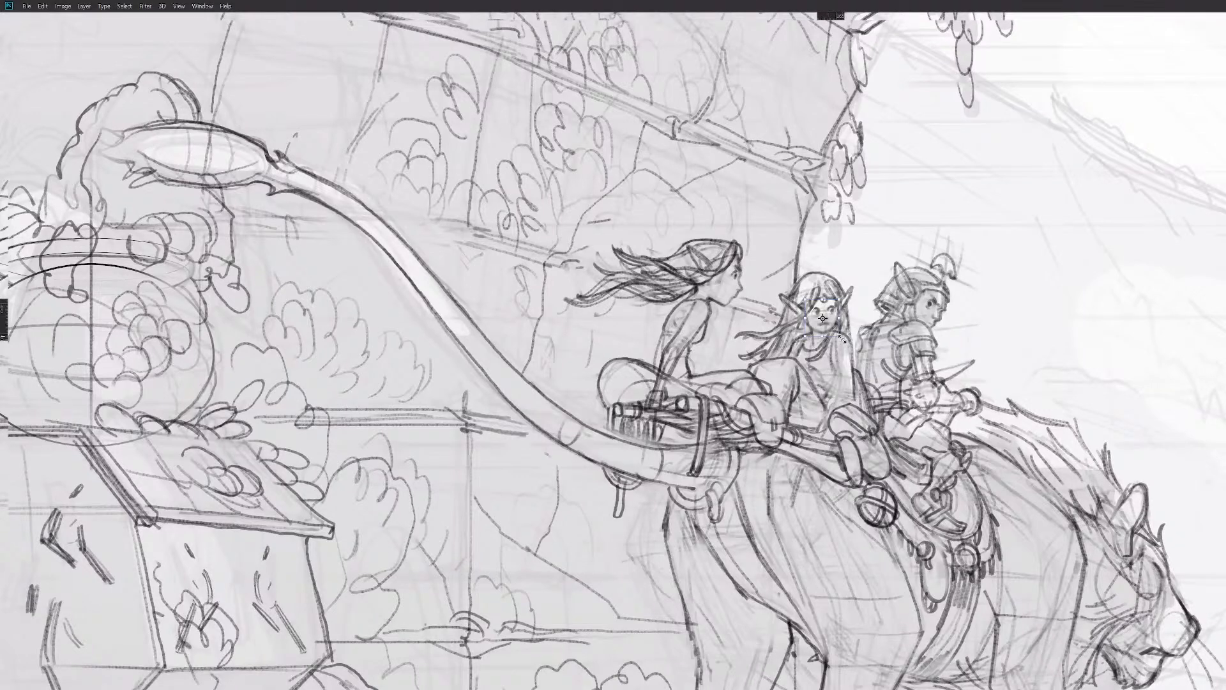
drag(842, 340, 842, 337)
scroll(823, 318, up, 3)
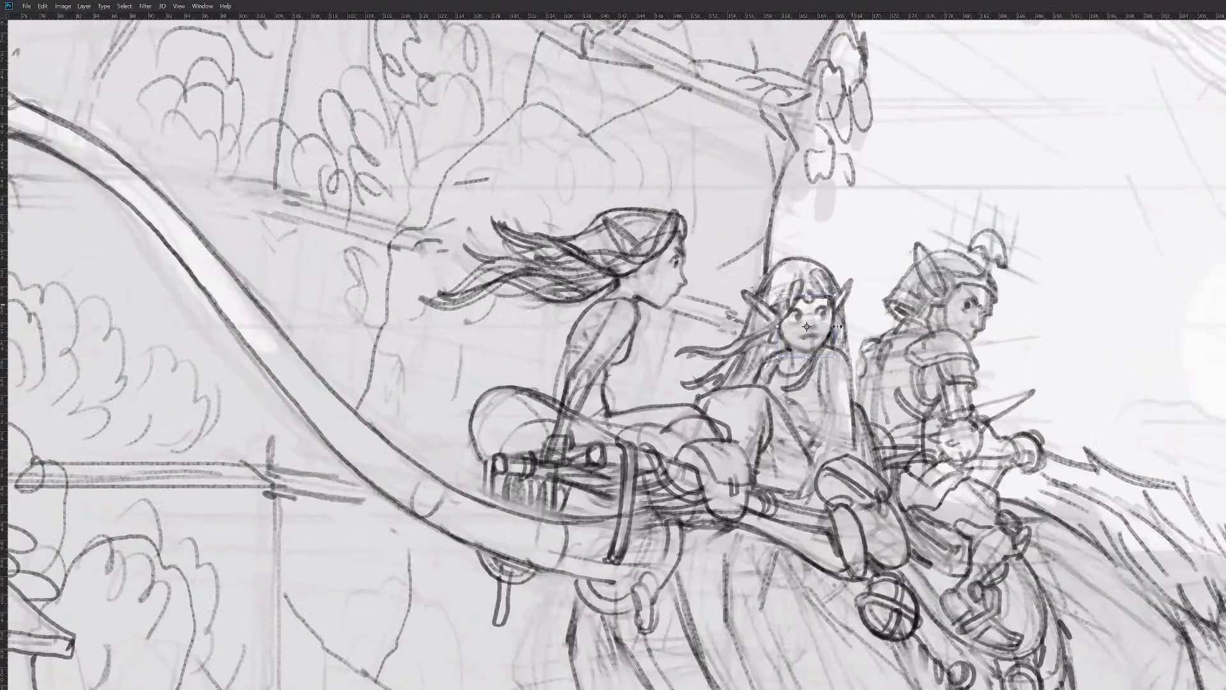
drag(837, 326, 821, 328)
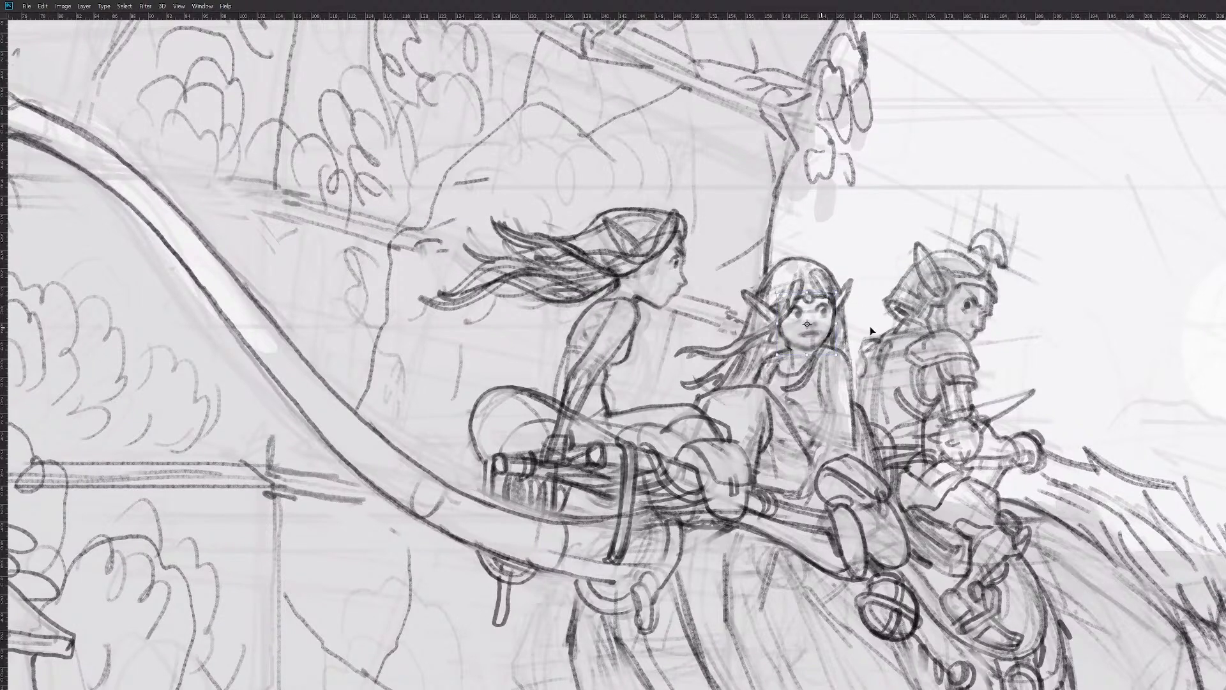
key(Return)
Step: Retouch the middle rider's cheek contour and the area around her far eye
scroll(884, 327, down, 2)
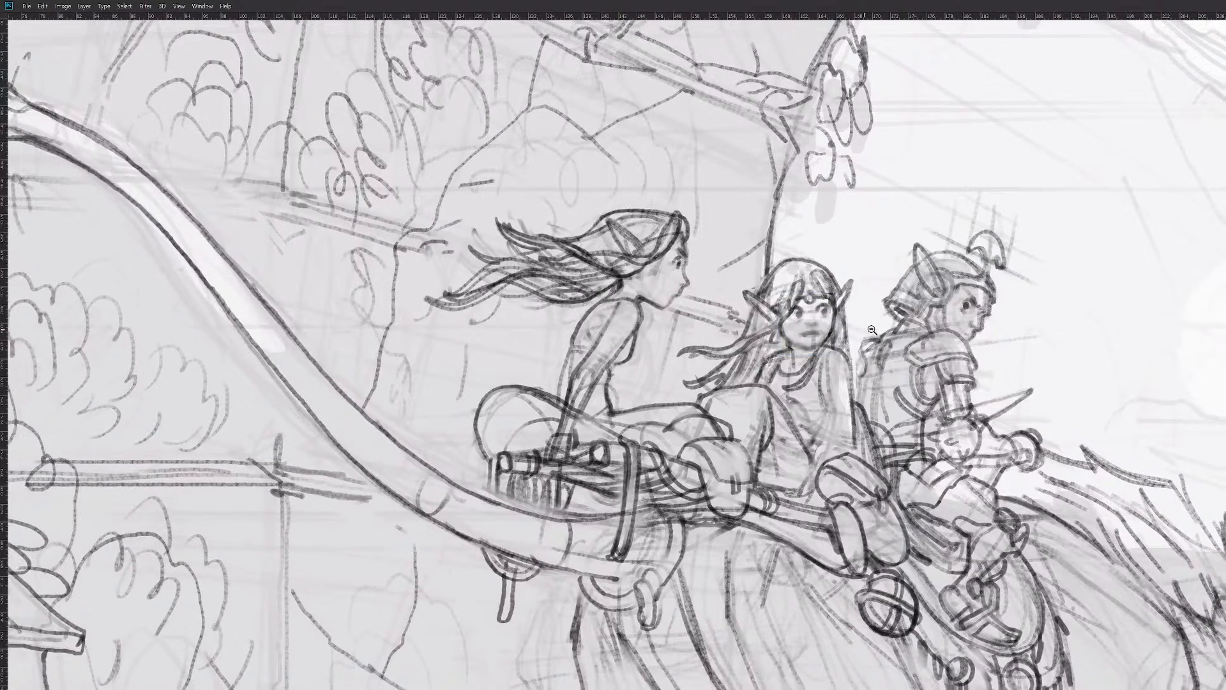
scroll(911, 327, down, 4)
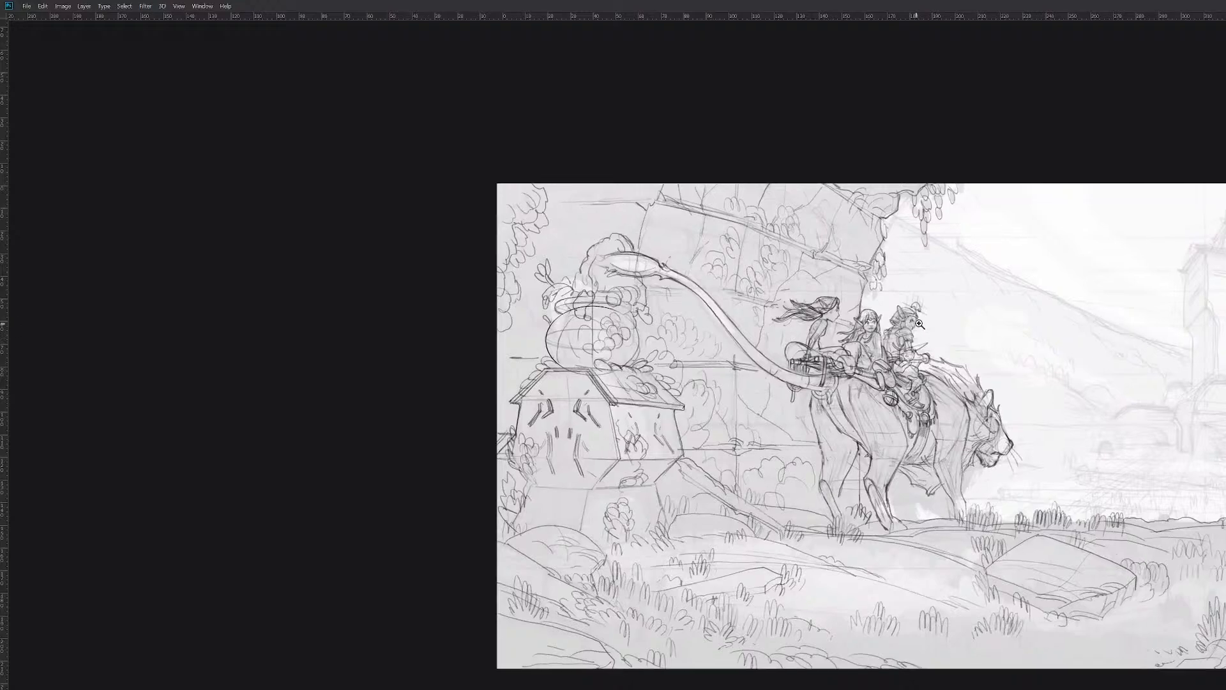
scroll(920, 328, up, 2)
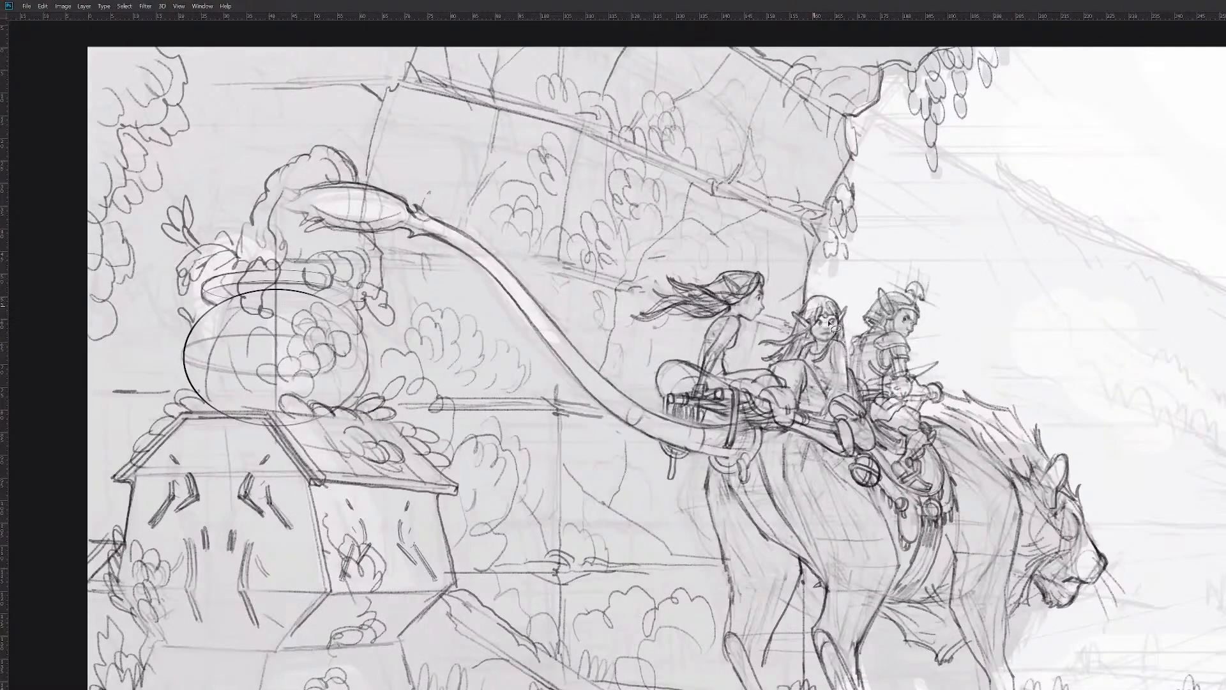
scroll(845, 338, up, 3)
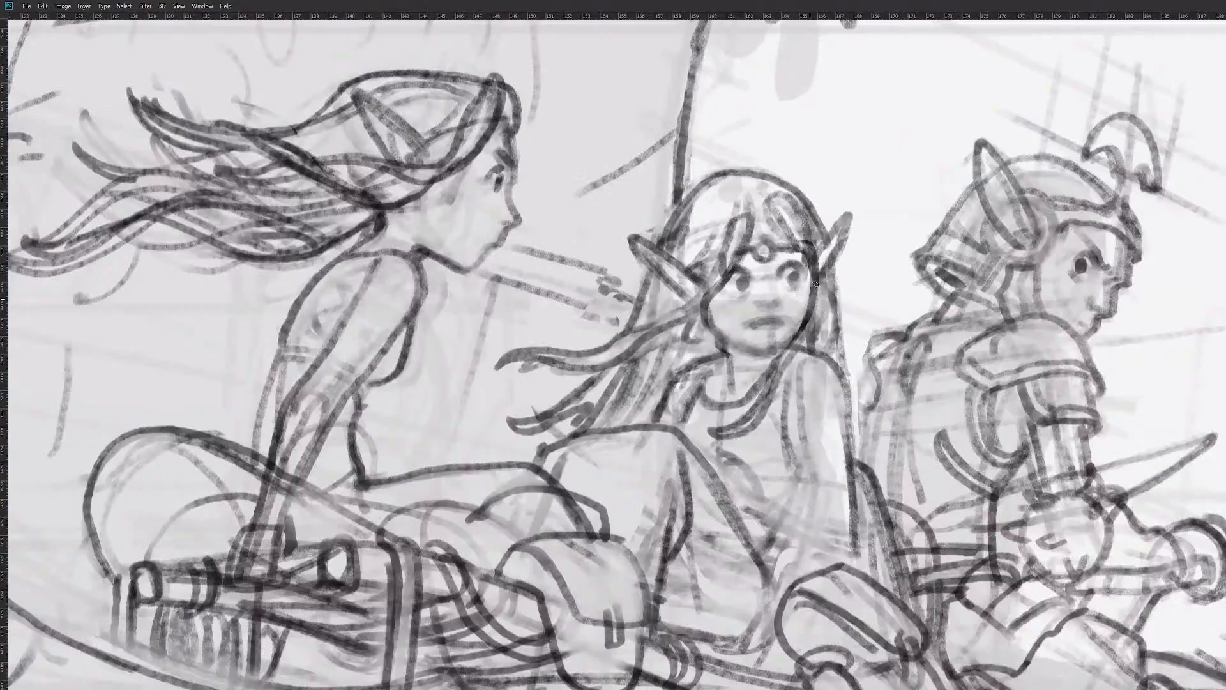
mouse_move(816, 284)
mouse_down()
mouse_move(805, 321)
mouse_move(767, 351)
mouse_move(737, 346)
mouse_up()
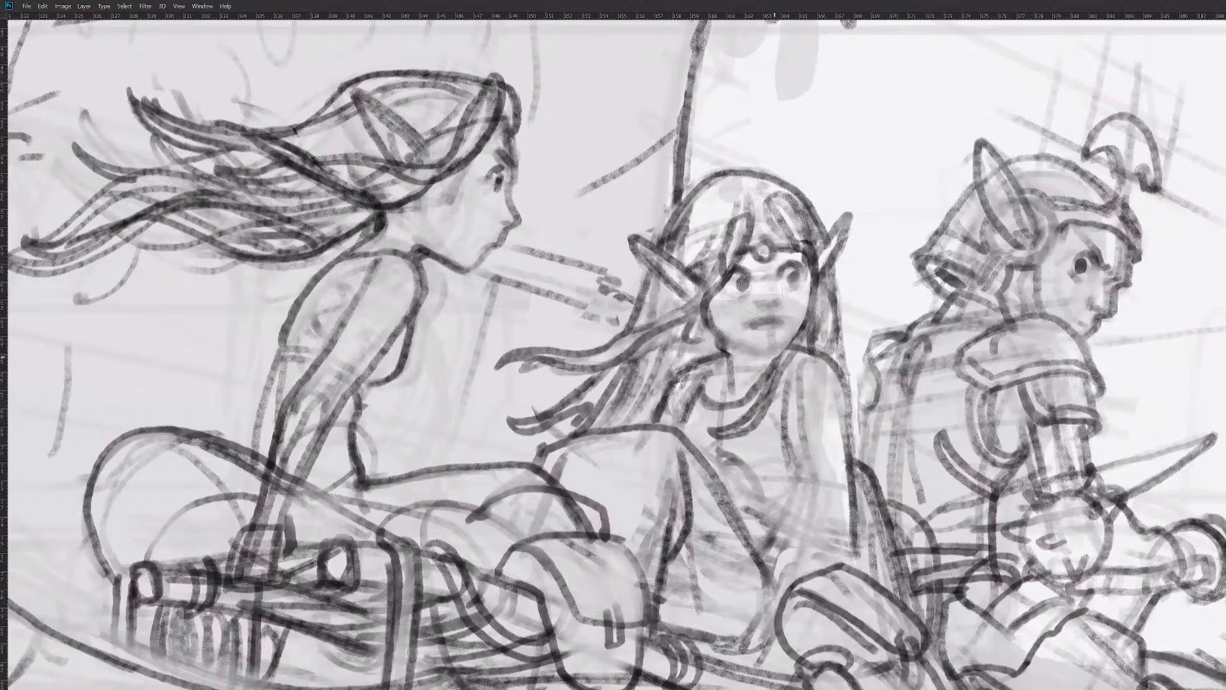
key(ctrl+z)
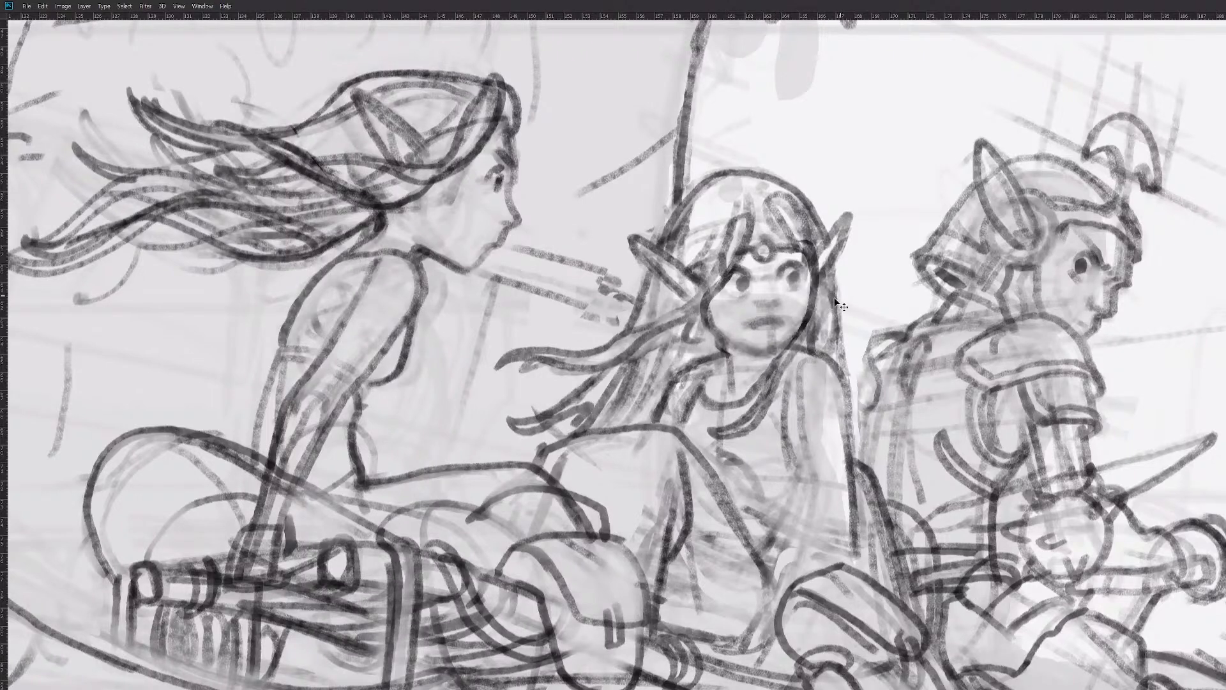
click(811, 276)
drag(807, 259, 801, 274)
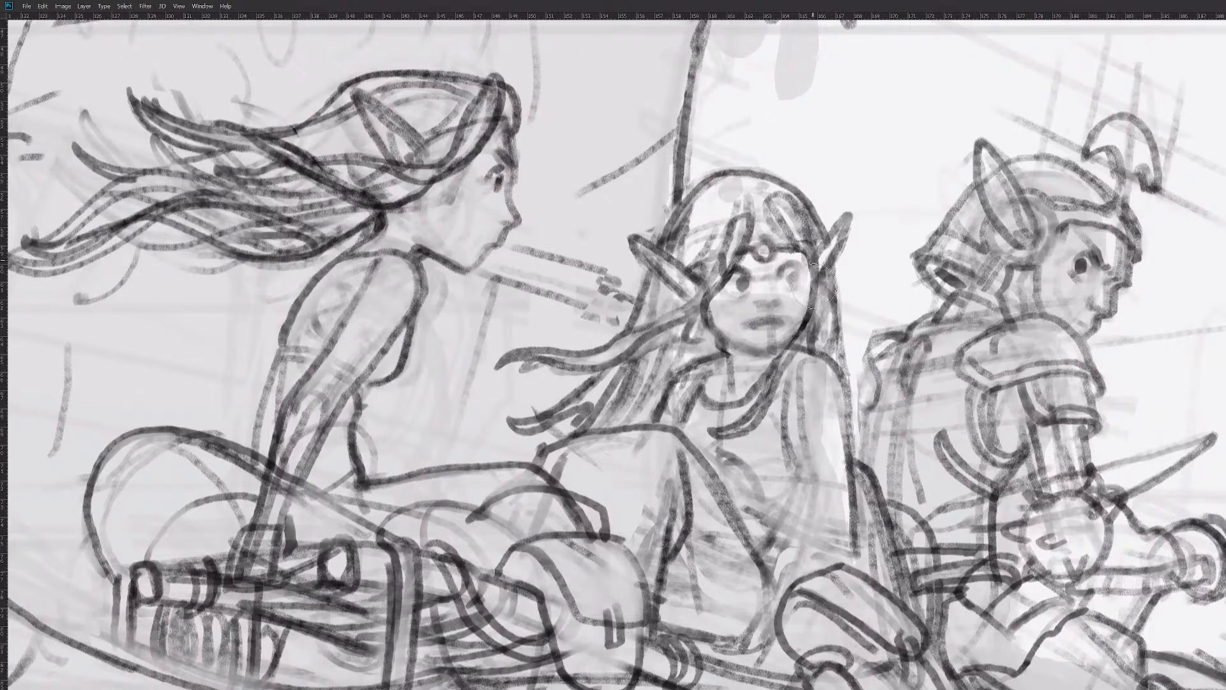
Step: Compare the face correction layer on and off, and merge it down into Layer 100 copy 2
key(Tab)
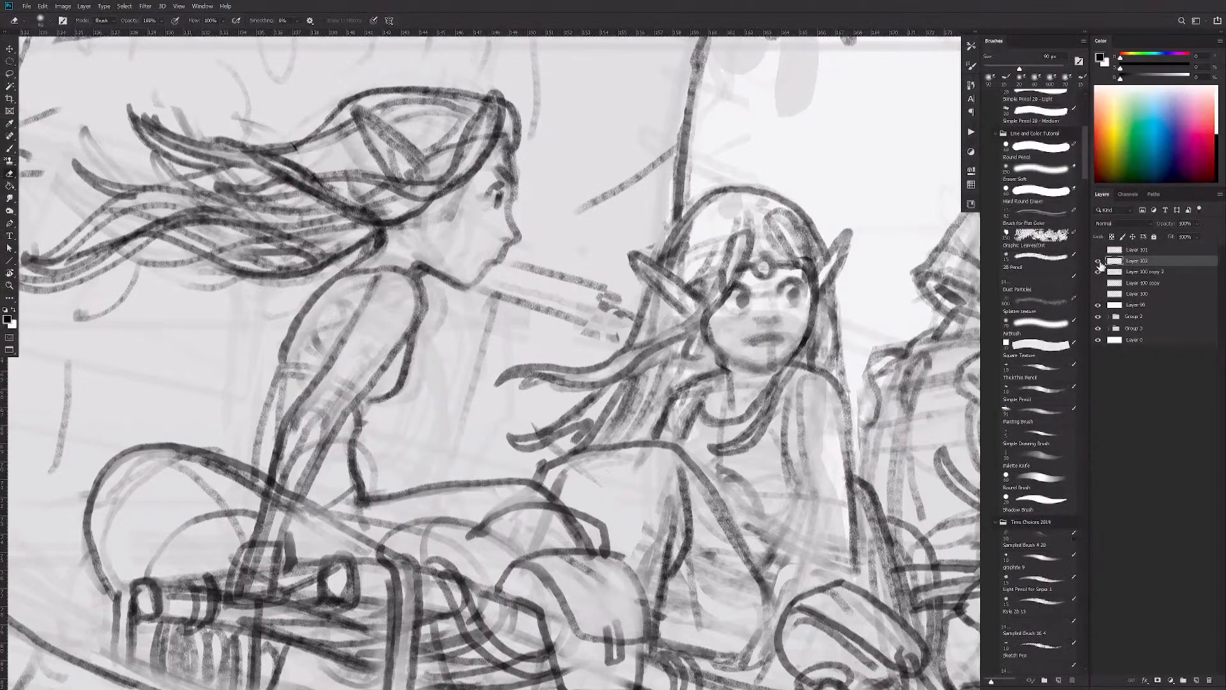
click(1099, 261)
click(1098, 261)
key(ctrl+e)
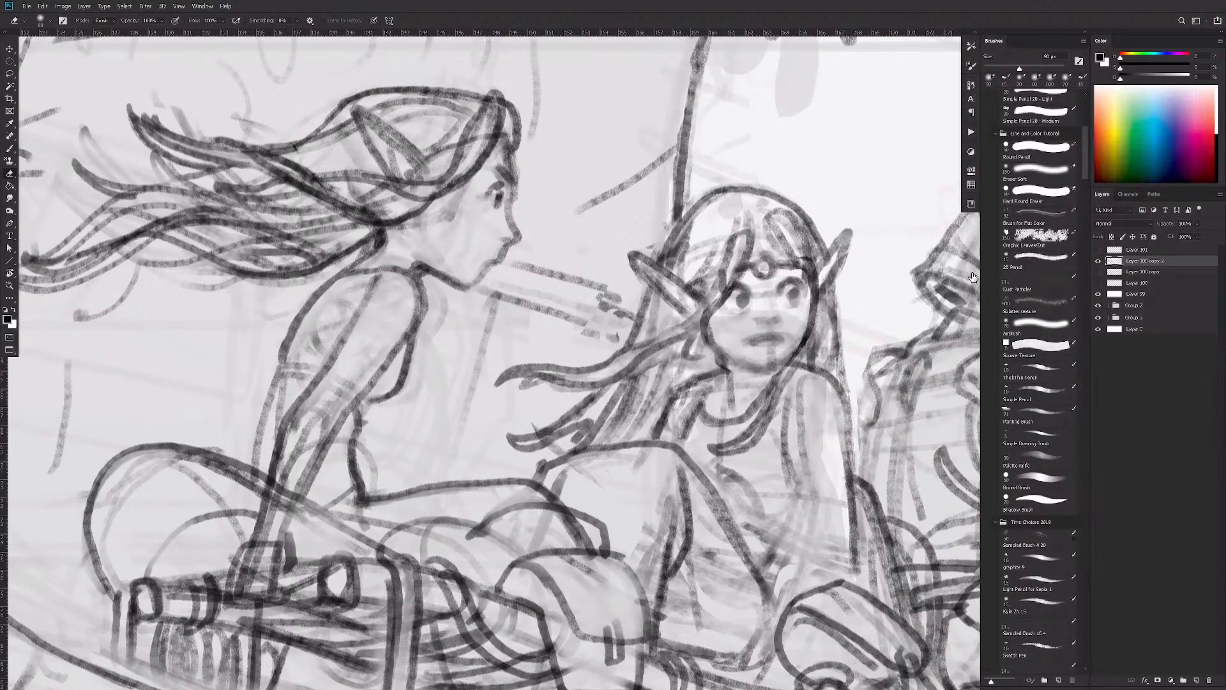
Step: Lighten and redraw the hair and face edge beside the middle rider's far eye
drag(820, 293, 811, 281)
key(b)
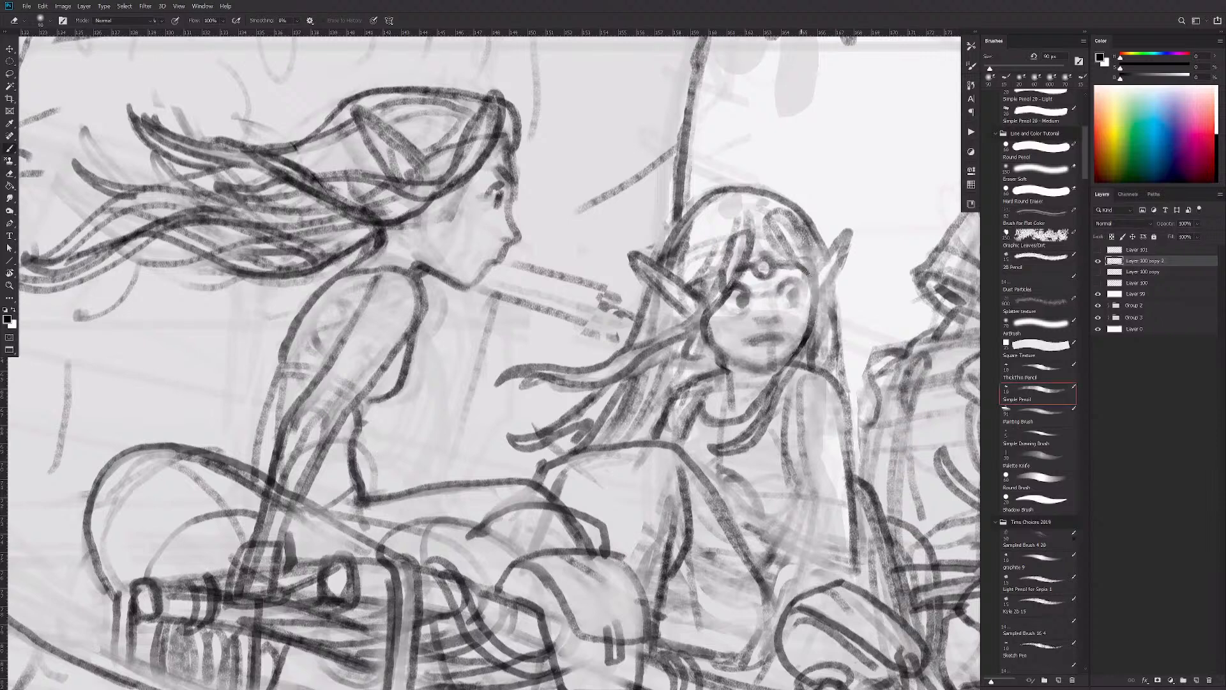
mouse_move(748, 253)
mouse_down()
mouse_move(759, 208)
mouse_move(814, 308)
mouse_move(809, 343)
mouse_up()
key(e)
key(b)
Step: Refine the middle rider's far cheek, jaw and chin by alternately erasing and redrawing the contour
mouse_move(810, 297)
mouse_down()
mouse_move(806, 351)
mouse_move(771, 372)
mouse_move(798, 371)
mouse_move(730, 358)
mouse_up()
key(e)
key(b)
key(e)
drag(806, 327, 757, 361)
key(b)
drag(816, 301, 786, 361)
key(e)
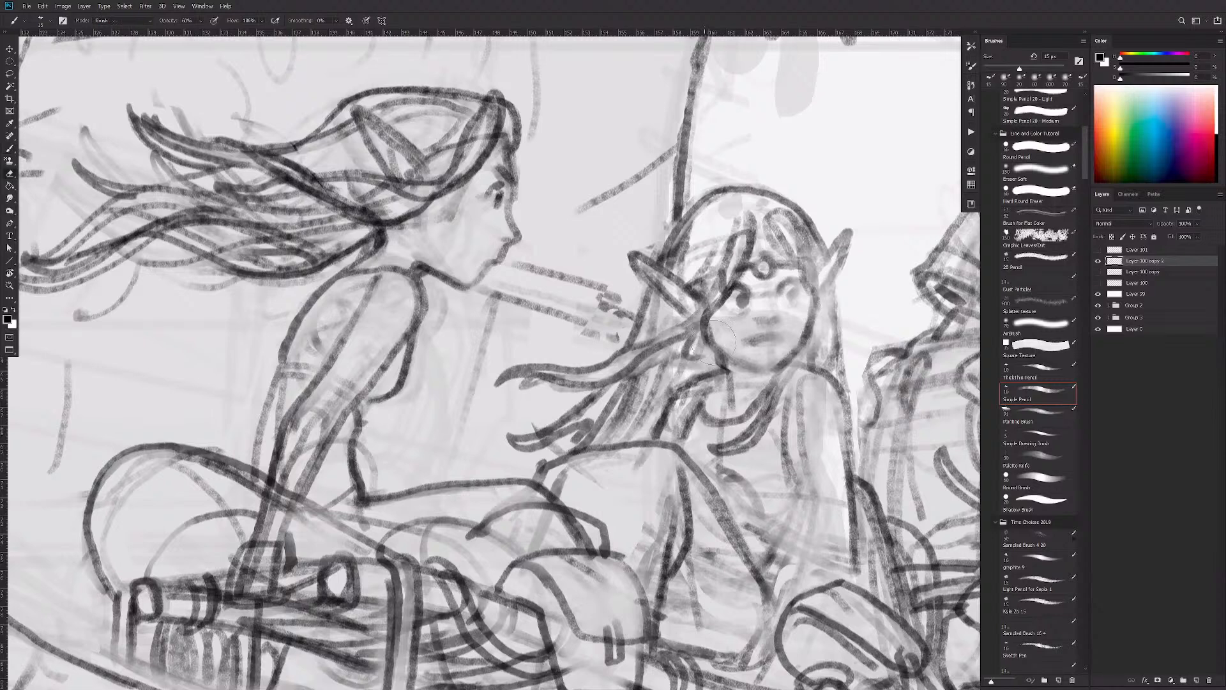
Step: Erase the middle rider's near cheek line and redraw it with the hair edge down toward the neck
drag(718, 309, 697, 352)
key(b)
mouse_move(721, 350)
mouse_down()
mouse_move(762, 373)
mouse_move(785, 365)
mouse_move(734, 393)
mouse_move(712, 377)
mouse_move(702, 384)
mouse_up()
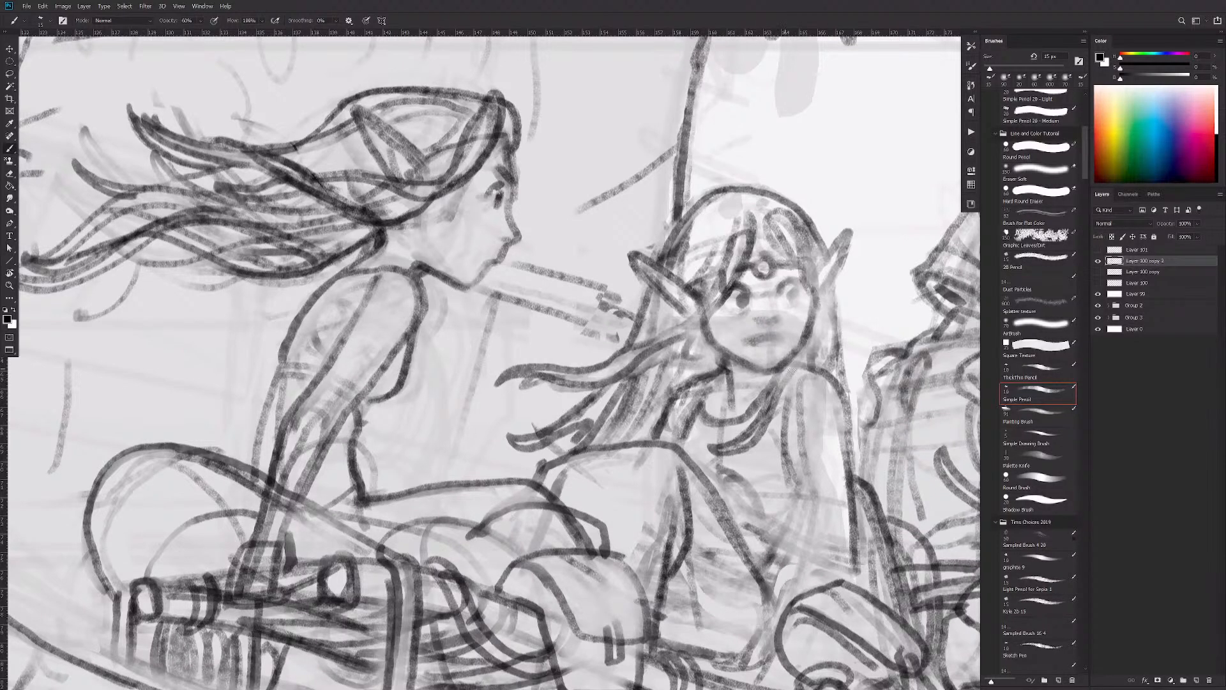
Step: Examine the middle rider's revised face against the other riders, the beast and the ruin at several zoom levels
scroll(817, 348, down, 4)
scroll(857, 374, down, 2)
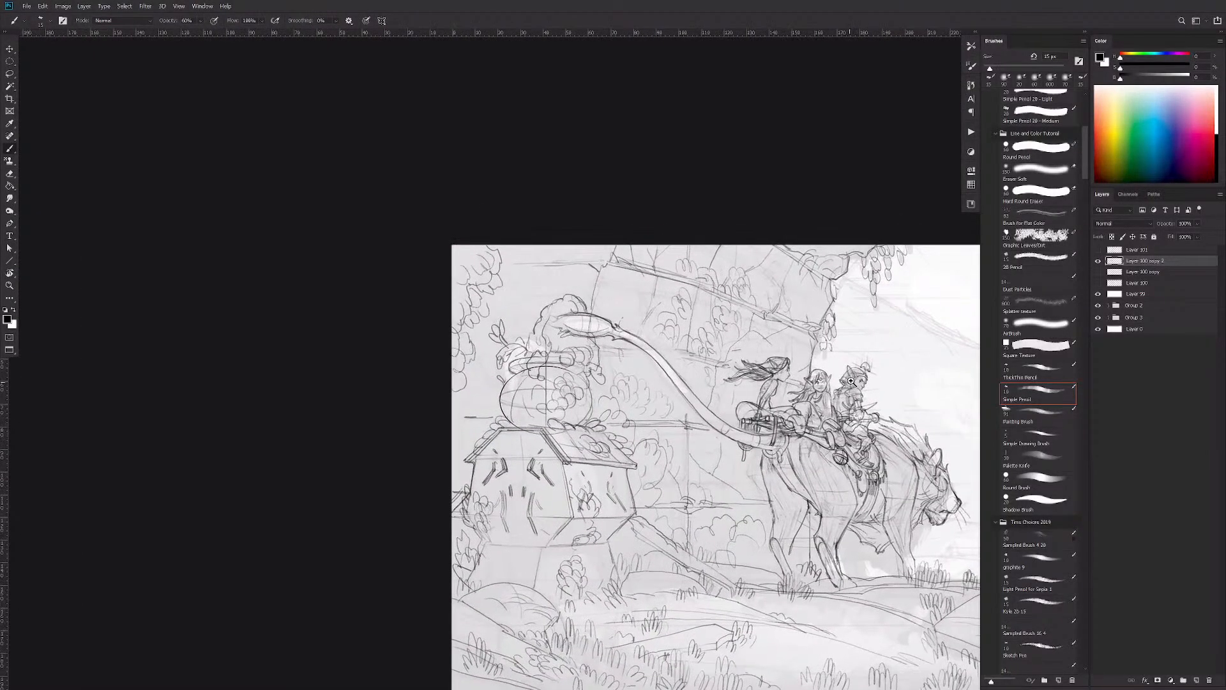
scroll(803, 362, up, 2)
drag(803, 362, 784, 346)
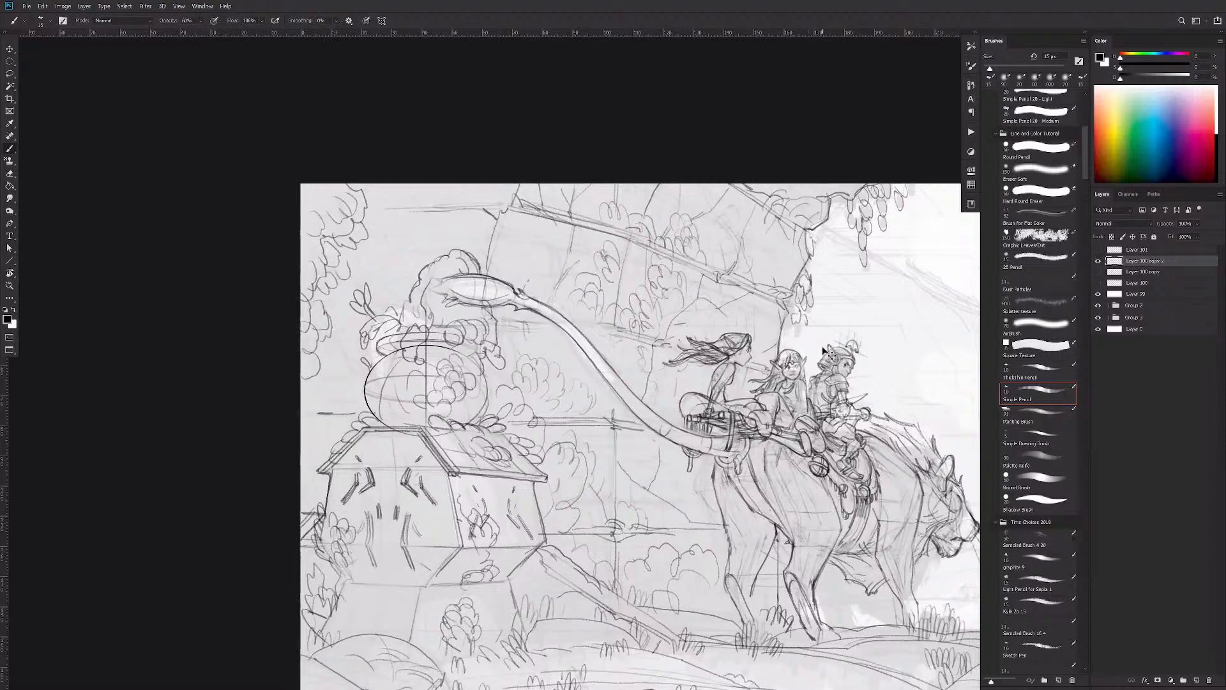
scroll(806, 366, up, 2)
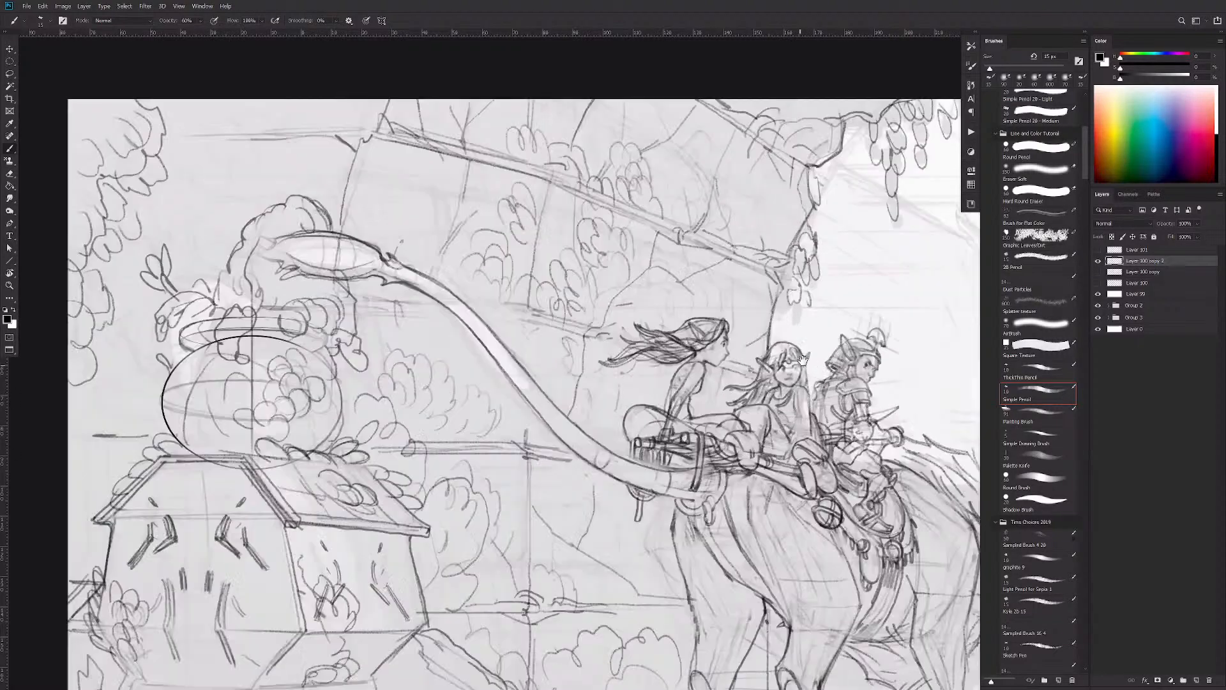
scroll(821, 366, up, 4)
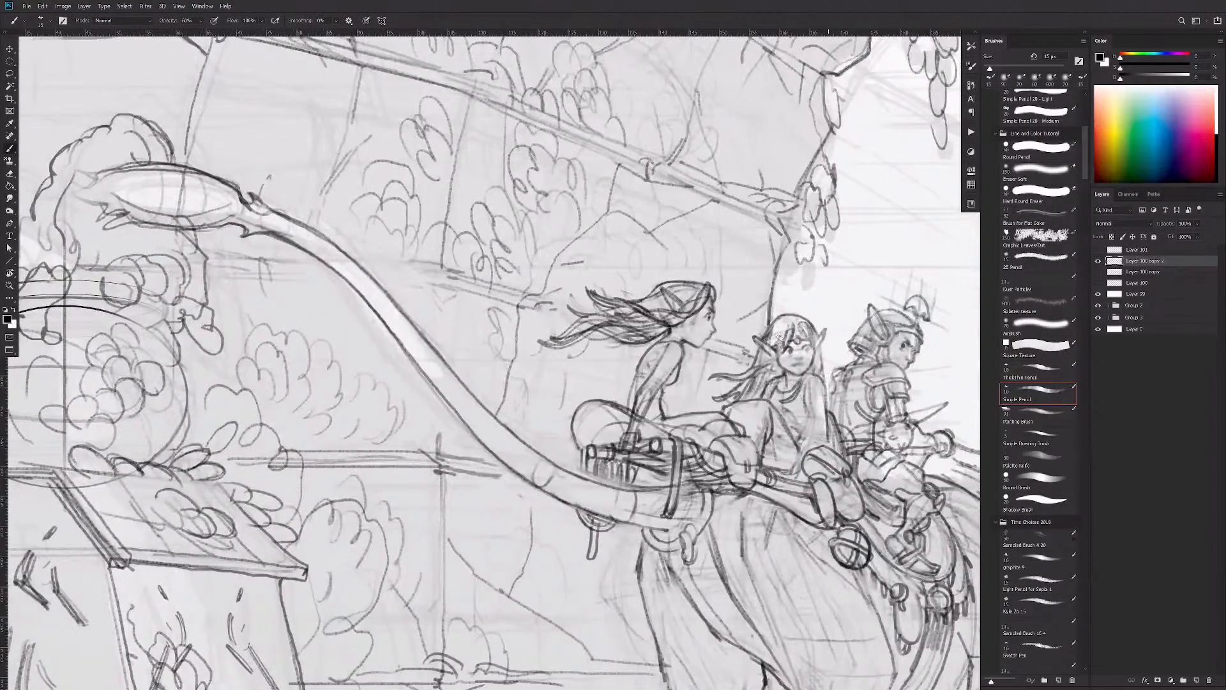
Step: Darken the middle rider's pupils and clean up the shading around both eyes
scroll(758, 338, up, 3)
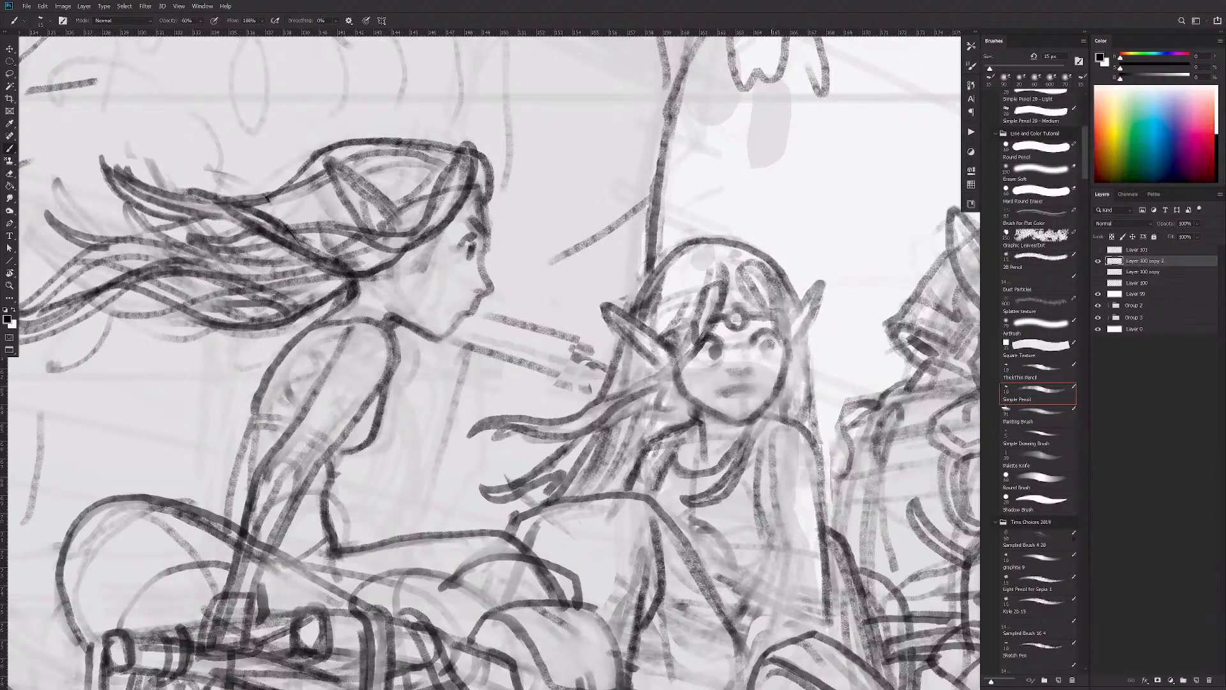
drag(713, 344, 718, 359)
drag(727, 369, 724, 346)
key(e)
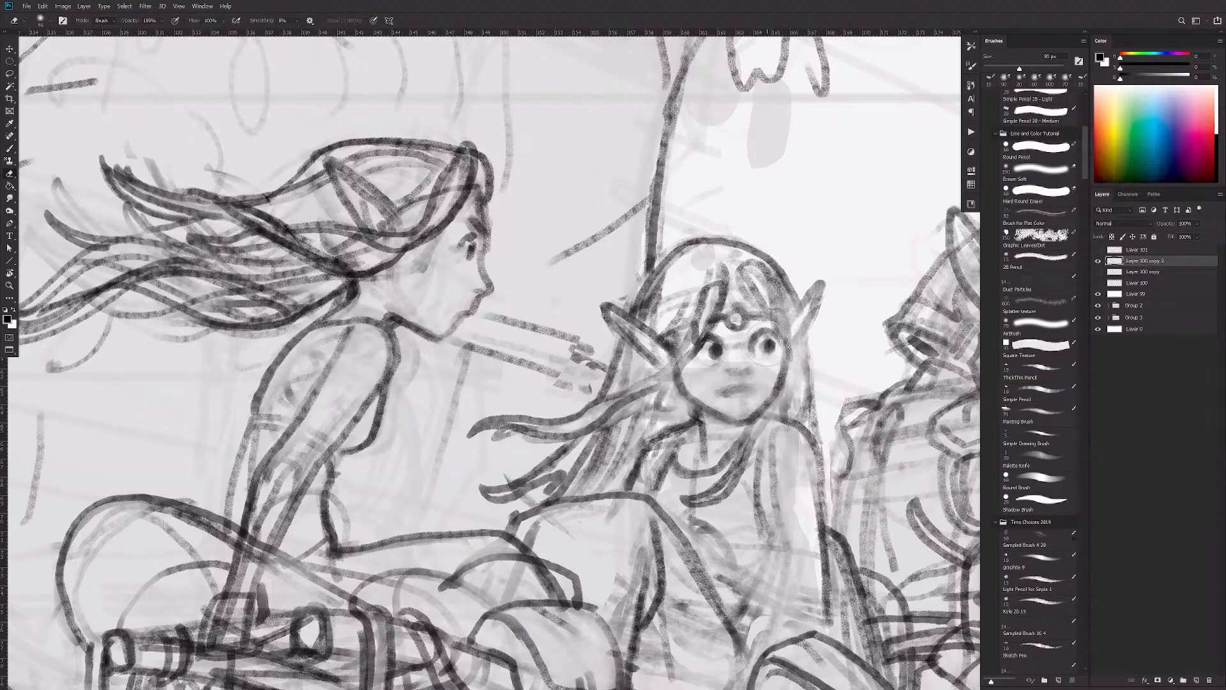
mouse_move(755, 356)
mouse_down()
mouse_move(704, 365)
mouse_move(760, 354)
mouse_up()
key(b)
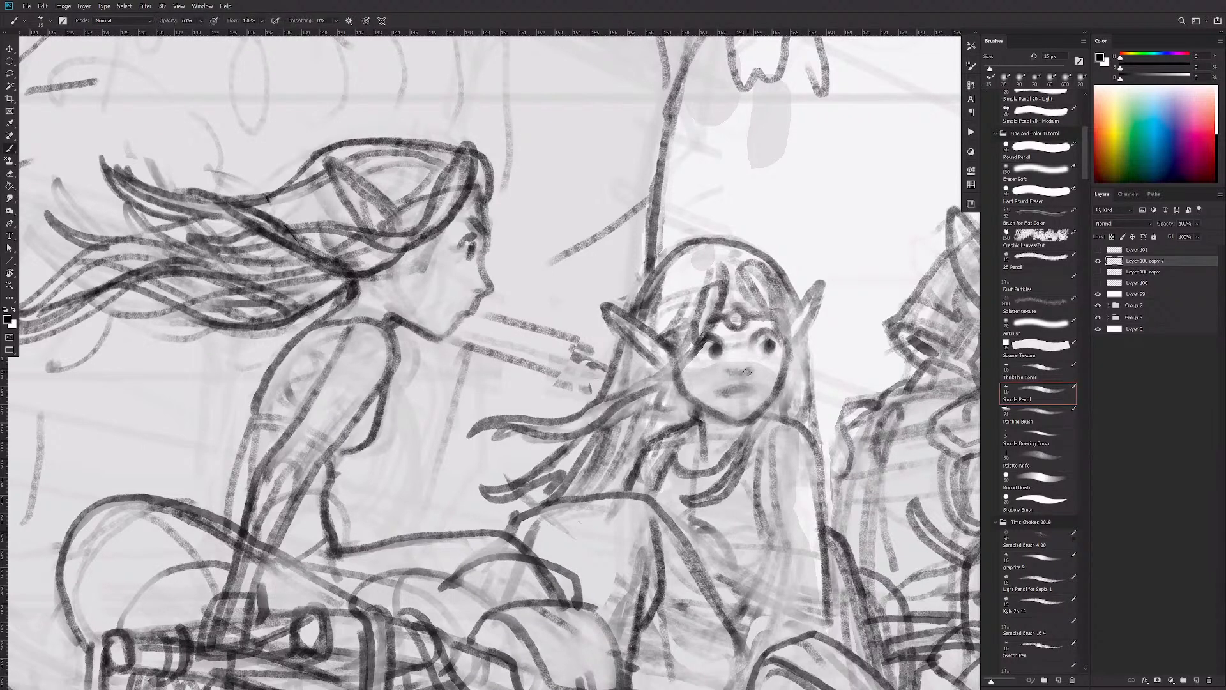
mouse_move(807, 338)
mouse_down()
mouse_move(835, 319)
mouse_move(814, 337)
mouse_up()
click(814, 336)
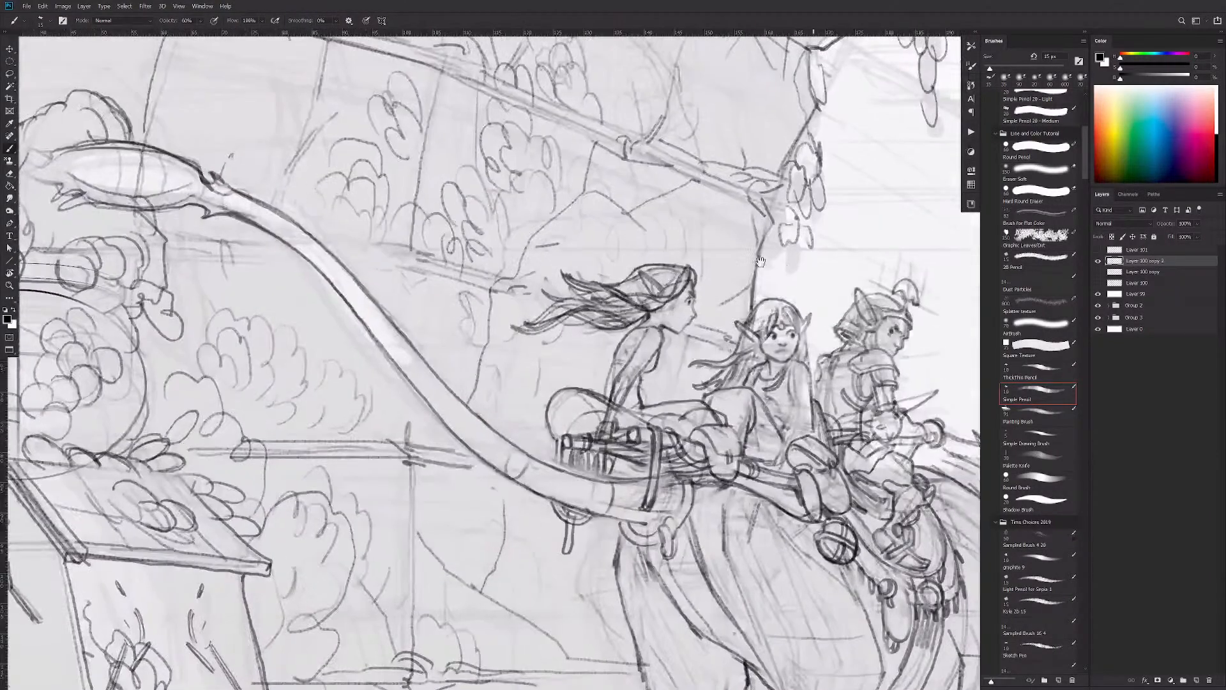
click(814, 336)
Step: Lighten the middle rider's outer hair beside the near ear and redraw the strands running down behind it
key(b)
key(e)
mouse_move(783, 282)
mouse_down()
mouse_move(770, 261)
mouse_move(754, 275)
mouse_move(754, 248)
mouse_move(673, 228)
mouse_move(623, 282)
mouse_up()
key(b)
key(e)
drag(614, 328, 595, 368)
key(b)
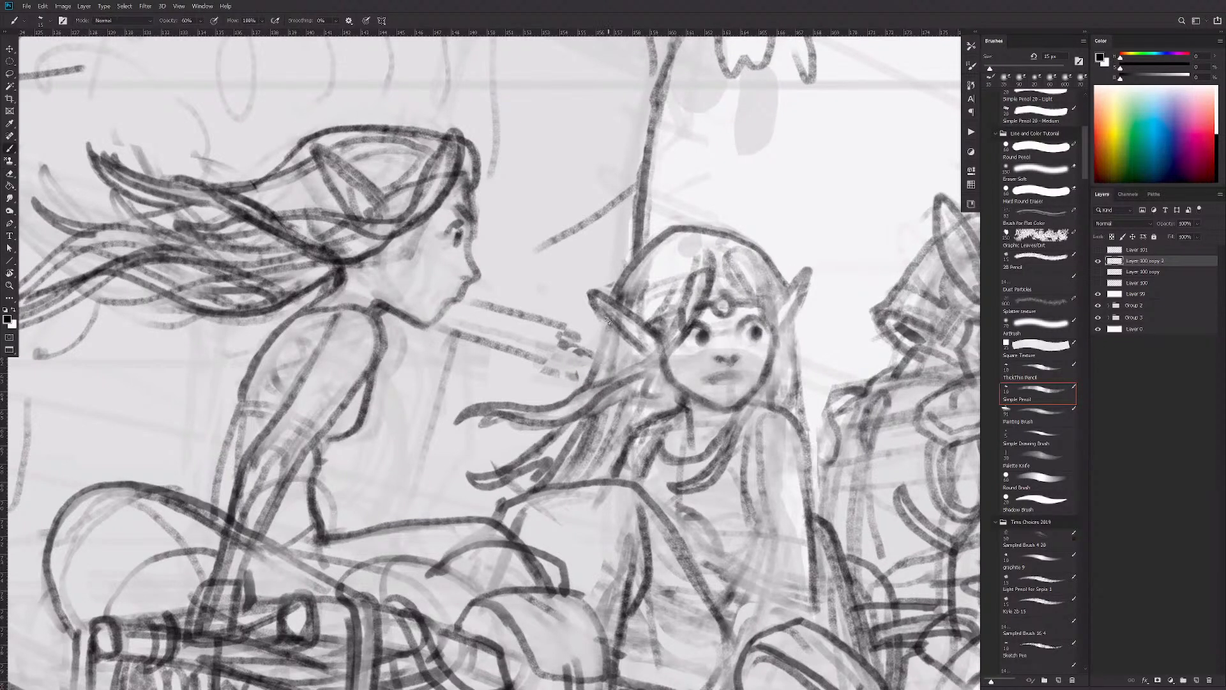
drag(609, 318, 571, 396)
Step: Erase and redraw the middle rider's fringe and the long hair edge falling behind the far cheek
key(e)
drag(711, 254, 705, 297)
key(b)
mouse_move(776, 312)
mouse_down()
mouse_move(758, 266)
mouse_move(728, 238)
mouse_move(786, 285)
mouse_up()
key(e)
key(b)
mouse_move(741, 238)
mouse_down()
mouse_move(779, 294)
mouse_move(792, 395)
mouse_up()
key(e)
key(b)
drag(783, 326, 789, 409)
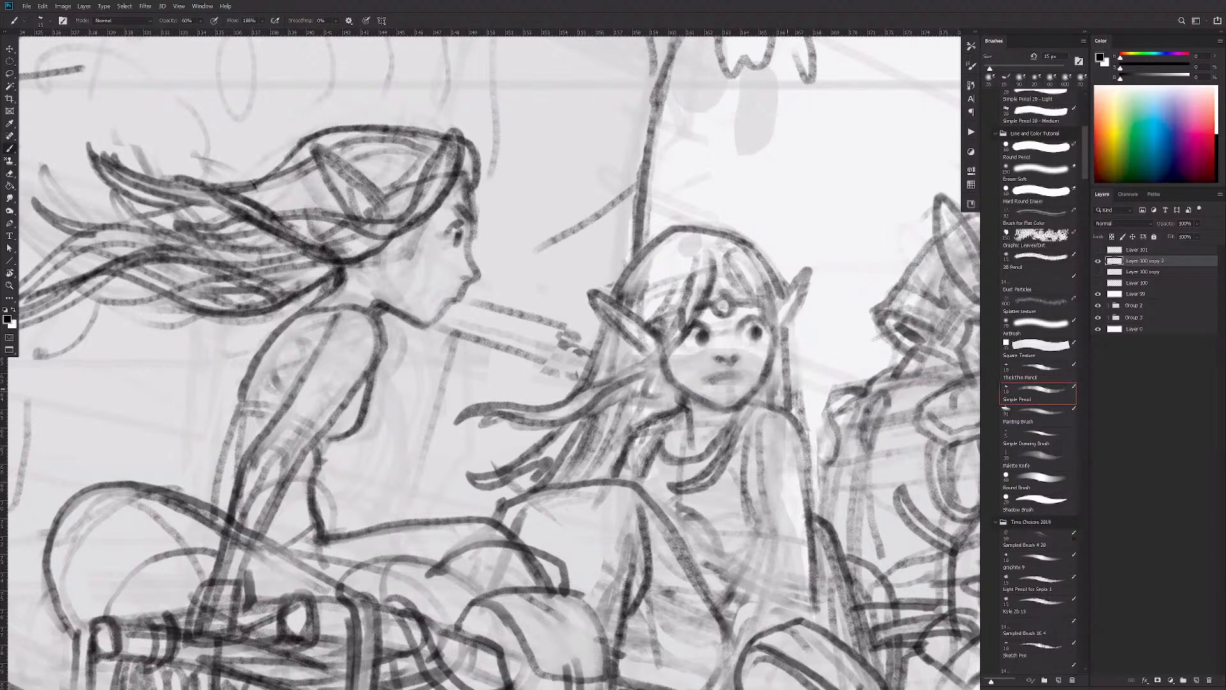
Step: Redraw the middle rider's pointed far ear with darker, cleaner contours, undoing unsatisfactory strokes
mouse_move(782, 310)
mouse_down()
mouse_move(802, 270)
mouse_move(784, 331)
mouse_move(804, 269)
mouse_move(785, 322)
mouse_up()
key(ctrl+z)
mouse_move(805, 272)
mouse_down()
mouse_move(778, 301)
mouse_move(804, 263)
mouse_move(779, 301)
mouse_move(807, 268)
mouse_move(780, 327)
mouse_up()
key(ctrl+z)
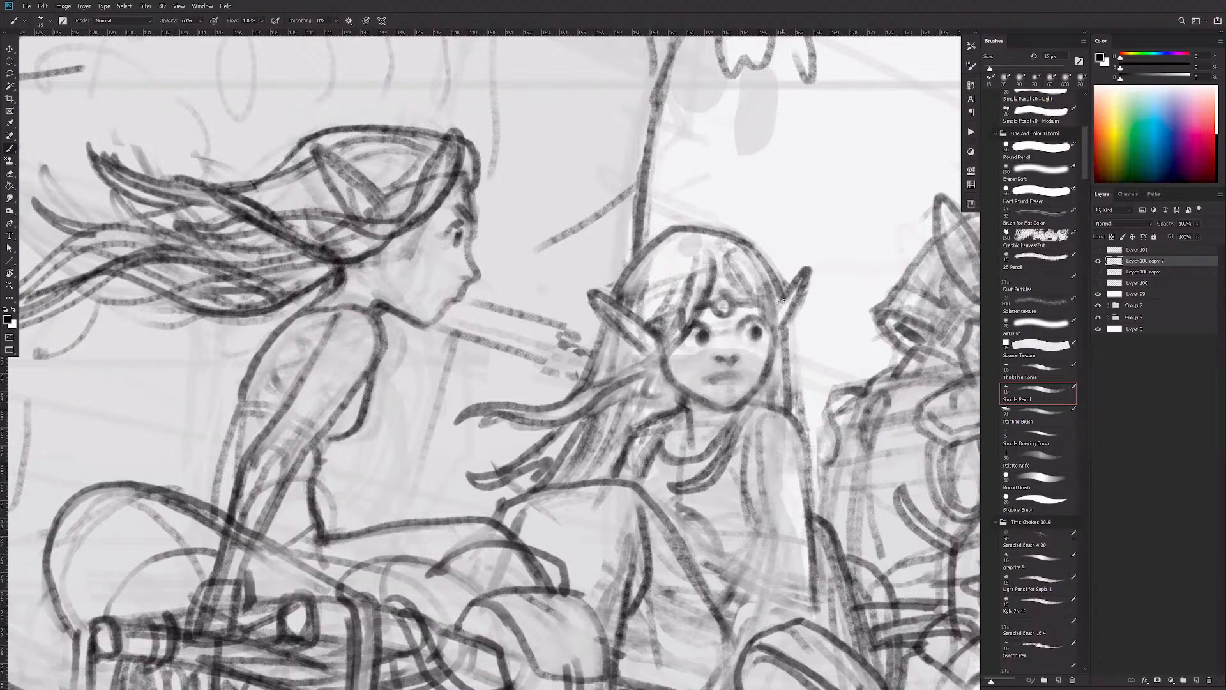
drag(770, 280, 781, 304)
Step: Add small round earrings below both of the middle rider's ears, erasing excess lines around the near one
mouse_move(647, 384)
mouse_down()
mouse_move(643, 396)
mouse_move(647, 382)
mouse_up()
drag(770, 382, 755, 393)
key(e)
mouse_move(642, 367)
mouse_down()
mouse_move(594, 387)
mouse_move(636, 375)
mouse_up()
key(b)
Step: Draw a long windblown lock sweeping from the middle rider's fringe across the near ear and lighten the lines around it
mouse_move(680, 291)
mouse_down()
mouse_move(652, 351)
mouse_move(535, 401)
mouse_up()
key(e)
mouse_move(680, 287)
mouse_down()
mouse_move(664, 341)
mouse_move(633, 367)
mouse_move(676, 295)
mouse_move(636, 356)
mouse_move(582, 375)
mouse_up()
key(b)
mouse_move(678, 342)
mouse_down()
mouse_move(521, 426)
mouse_move(679, 327)
mouse_up()
key(ctrl+z)
Step: Examine the riders and beast against the ruin, foreground and distant castle at several zoom levels
scroll(799, 355, down, 4)
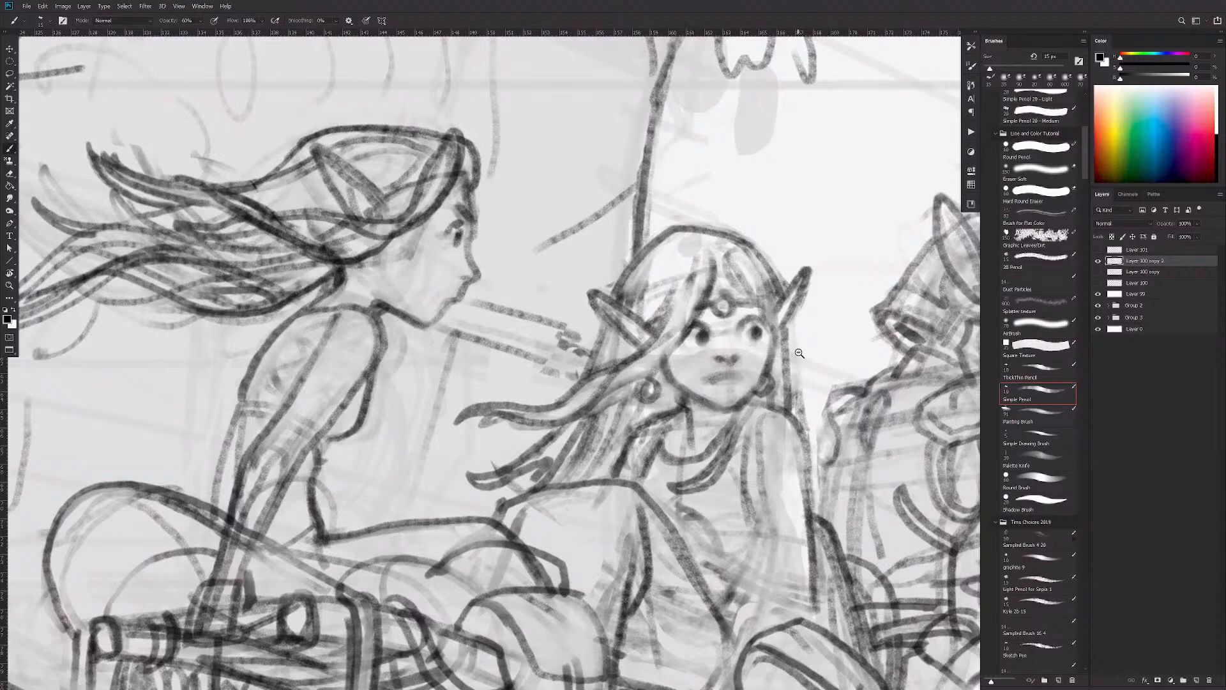
scroll(726, 496, down, 6)
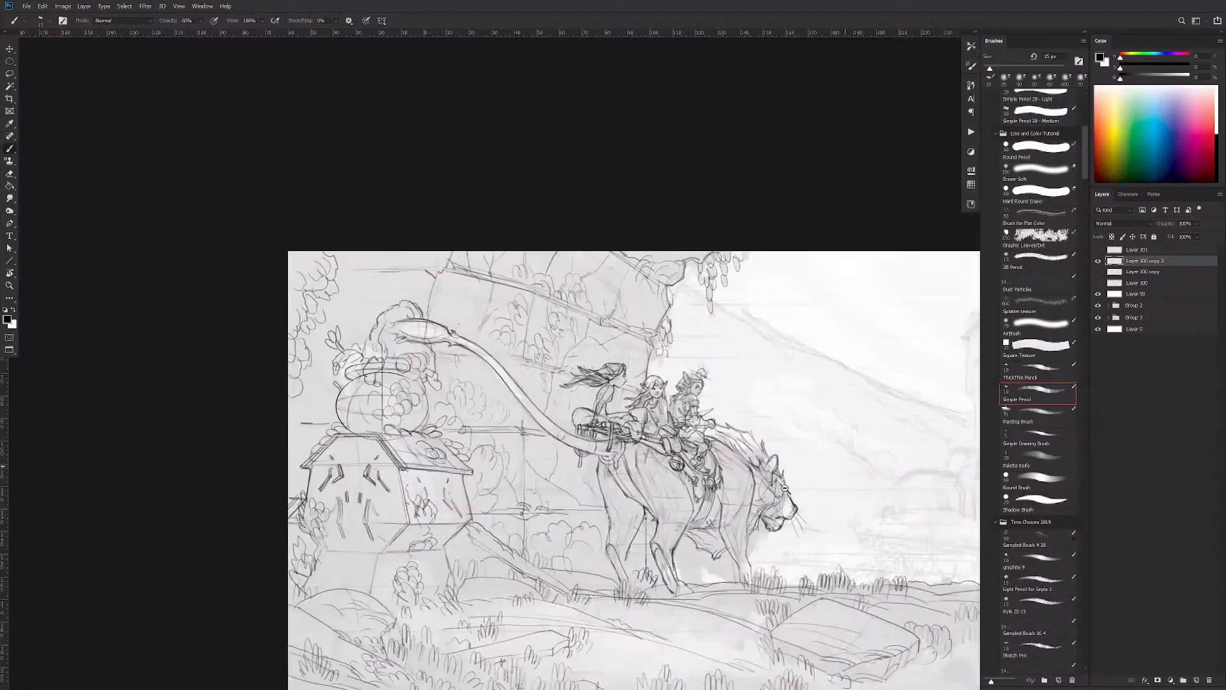
scroll(673, 527, up, 5)
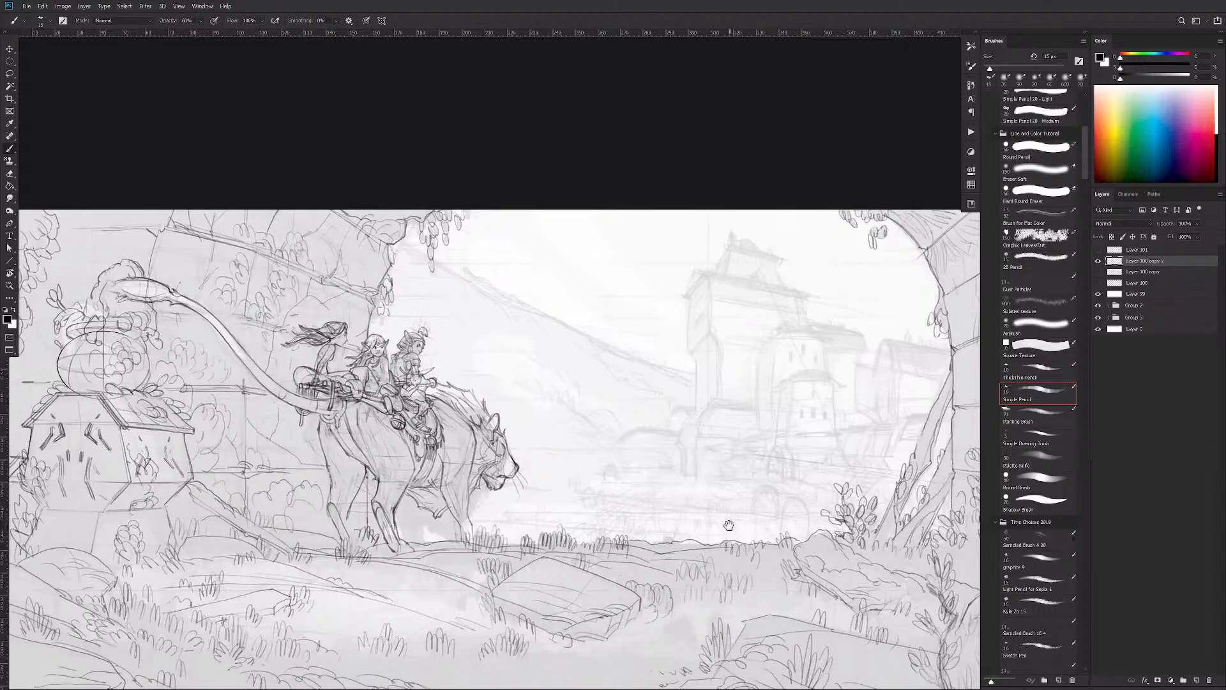
scroll(753, 507, up, 2)
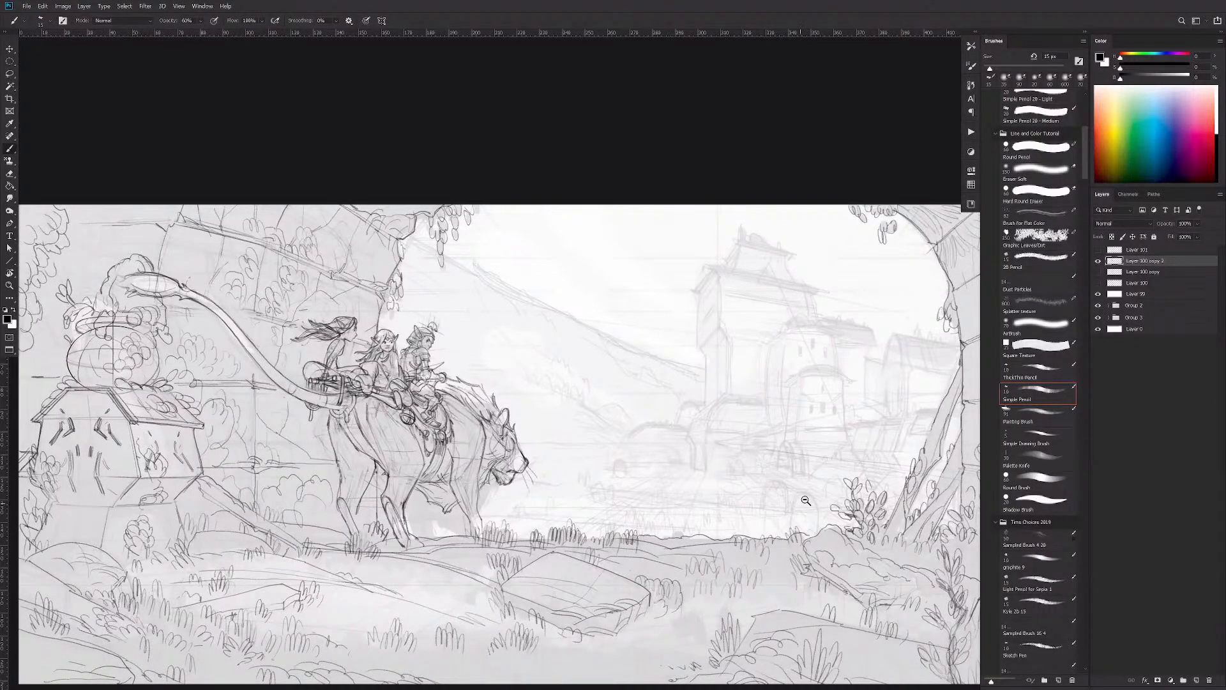
scroll(672, 424, down, 5)
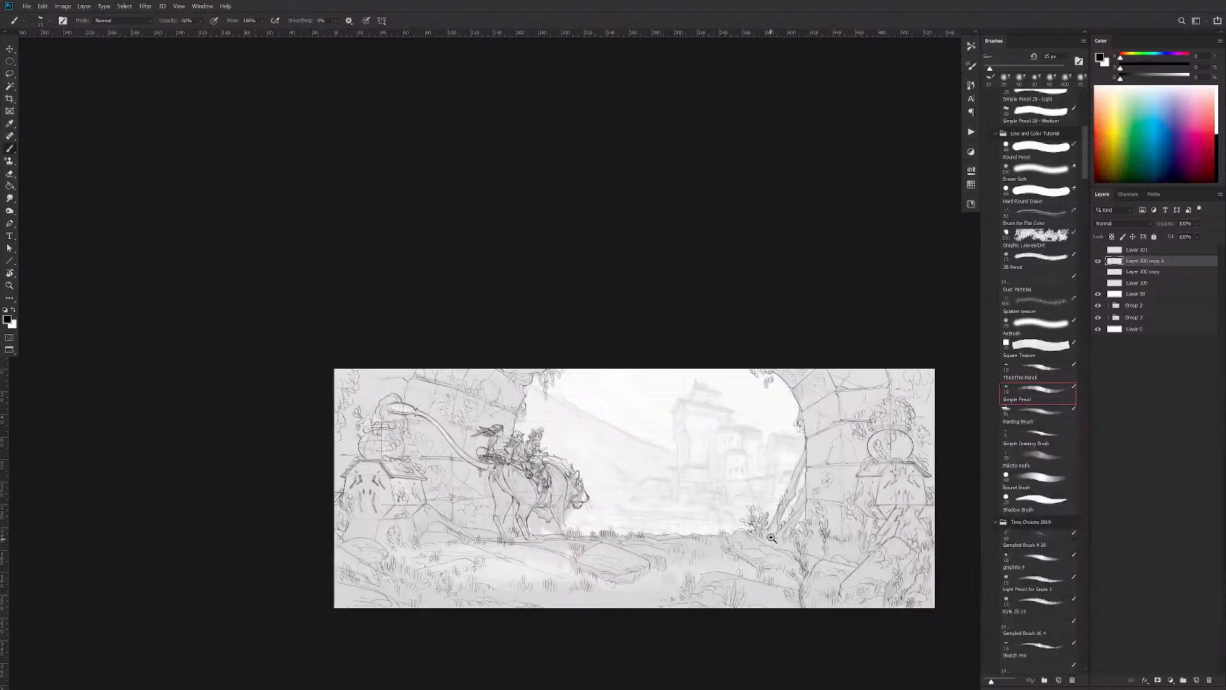
scroll(765, 541, up, 5)
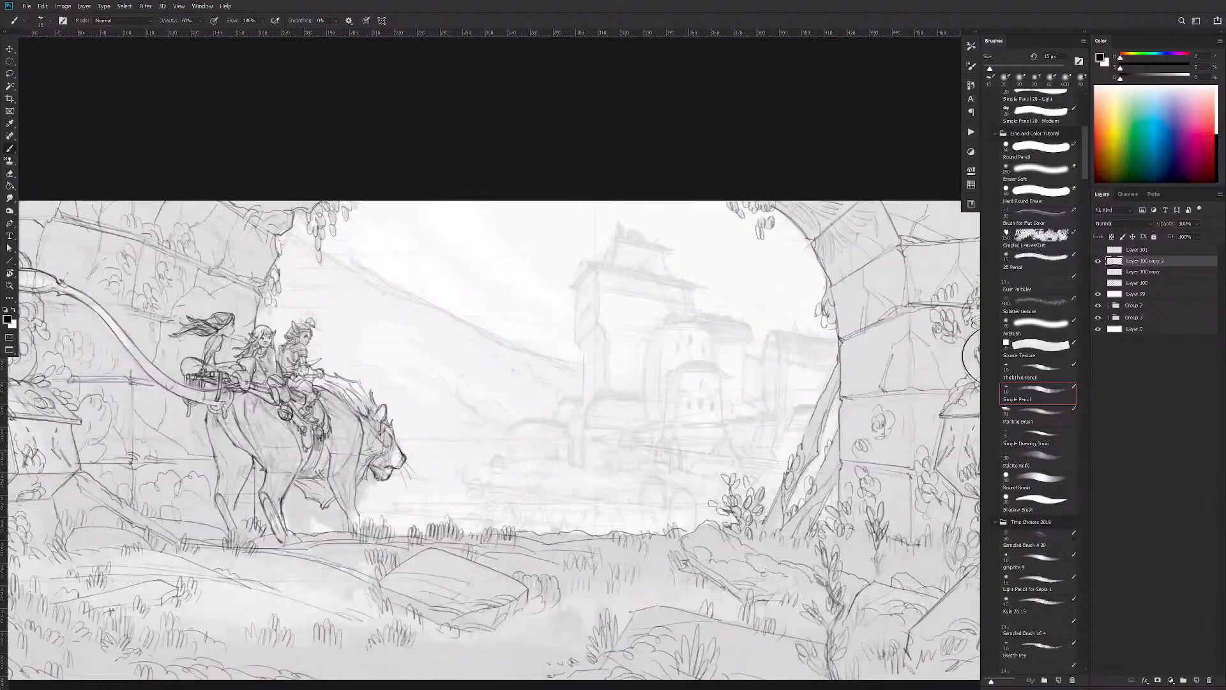